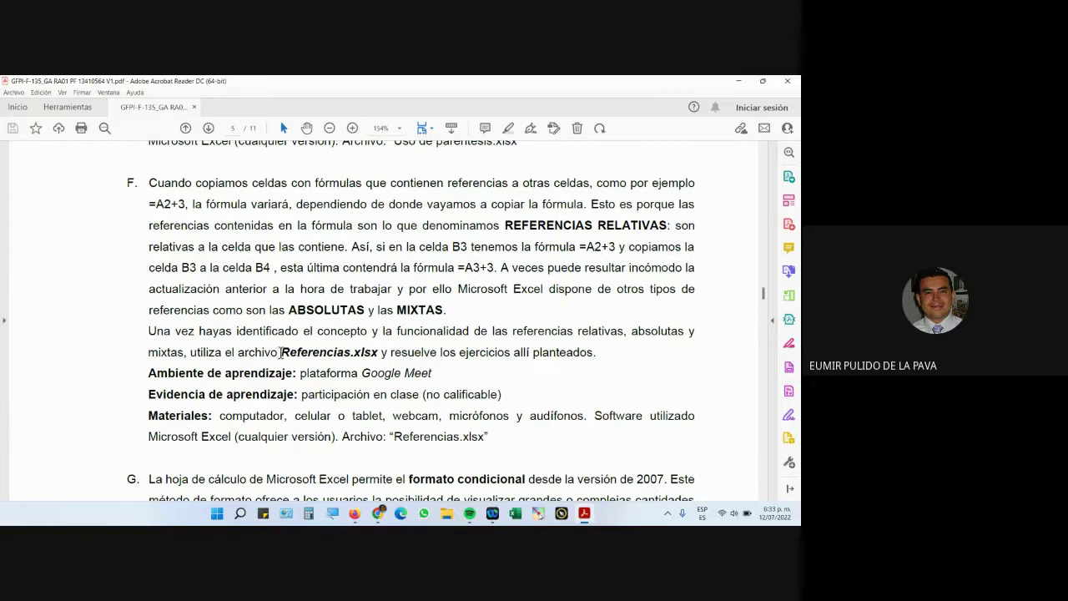
Step: Find Referencias.xlsx named in the learning guide and download it from the RA-01 downloads folder of the course site to the Escritorio folder
left_click_drag(280, 352, 380, 352)
left_click(354, 513)
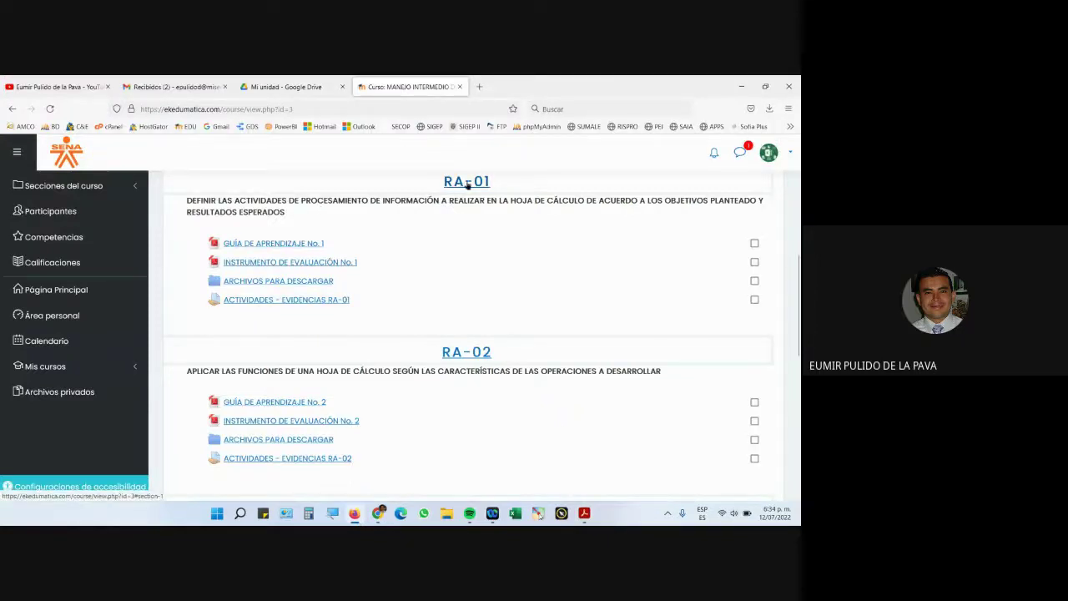
left_click(280, 281)
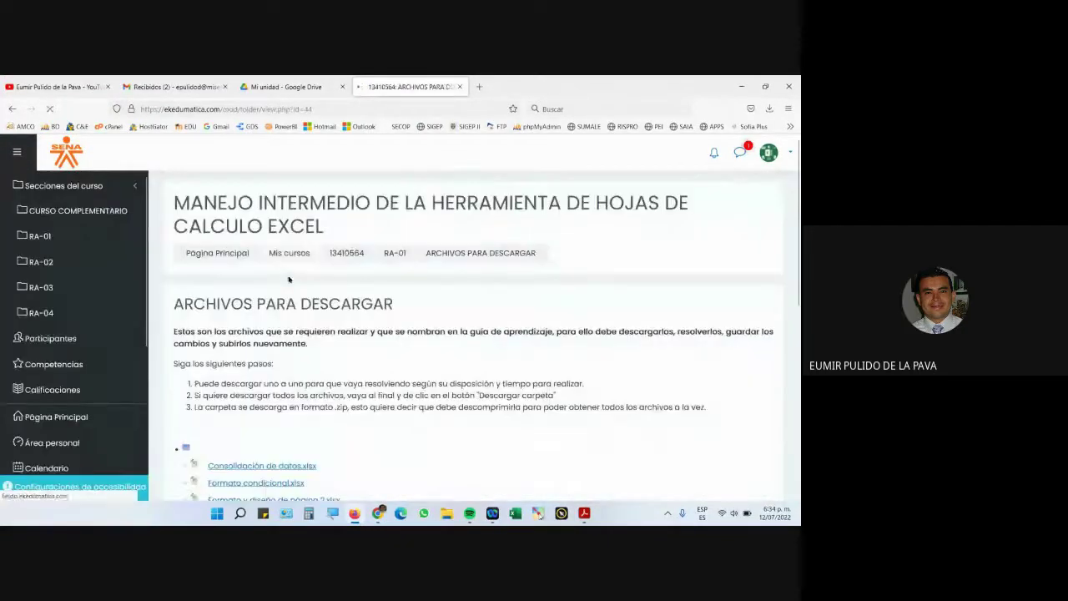
scroll(342, 405, "down", 3)
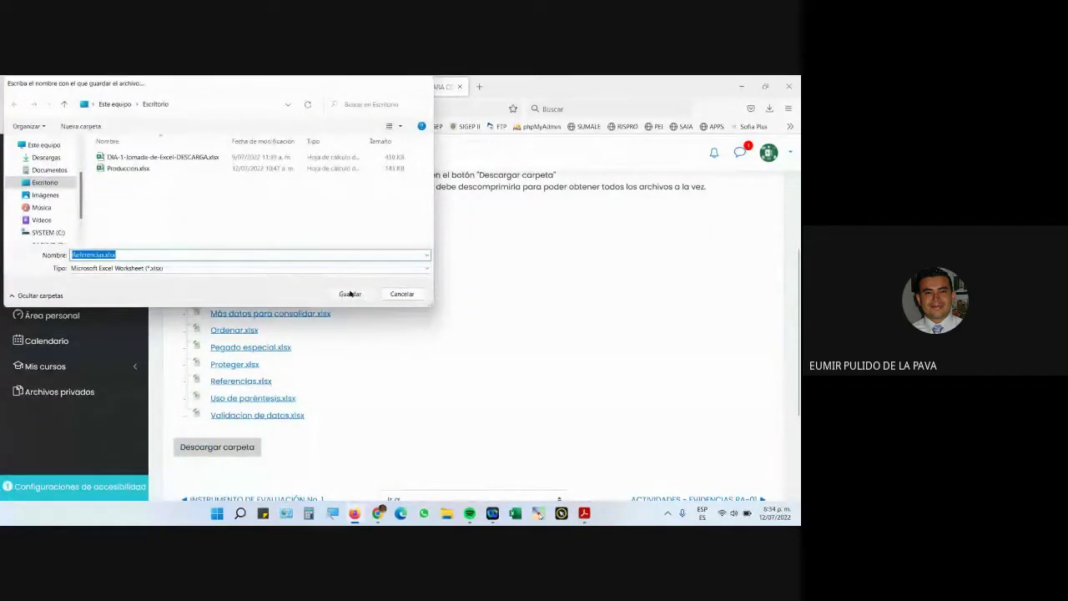
left_click(349, 293)
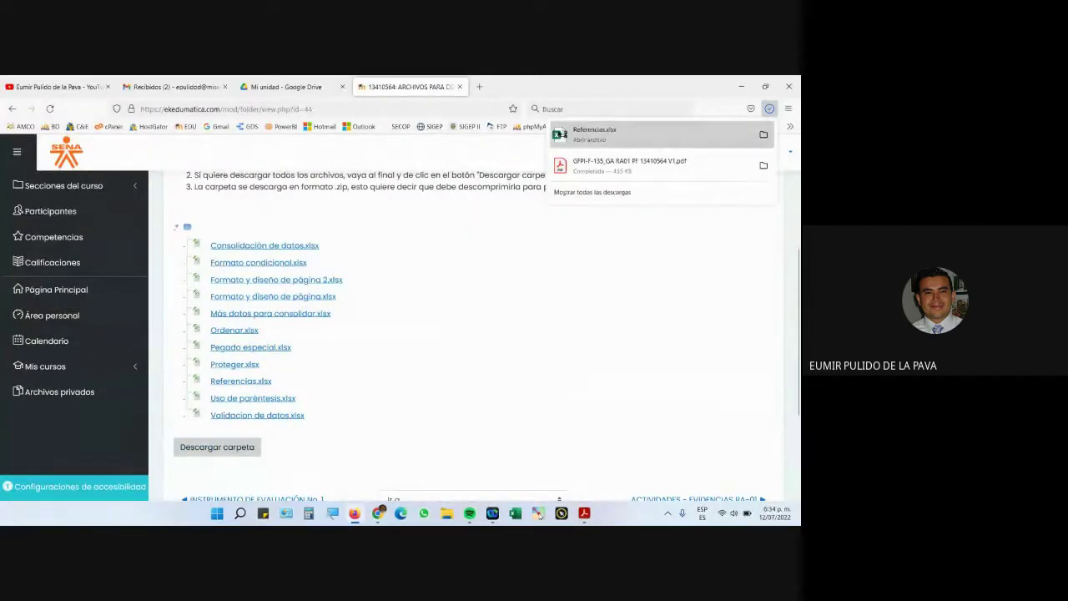
Step: Open the downloaded Referencias.xlsx workbook, close the Webex window covering the screen and enable editing
left_click(559, 133)
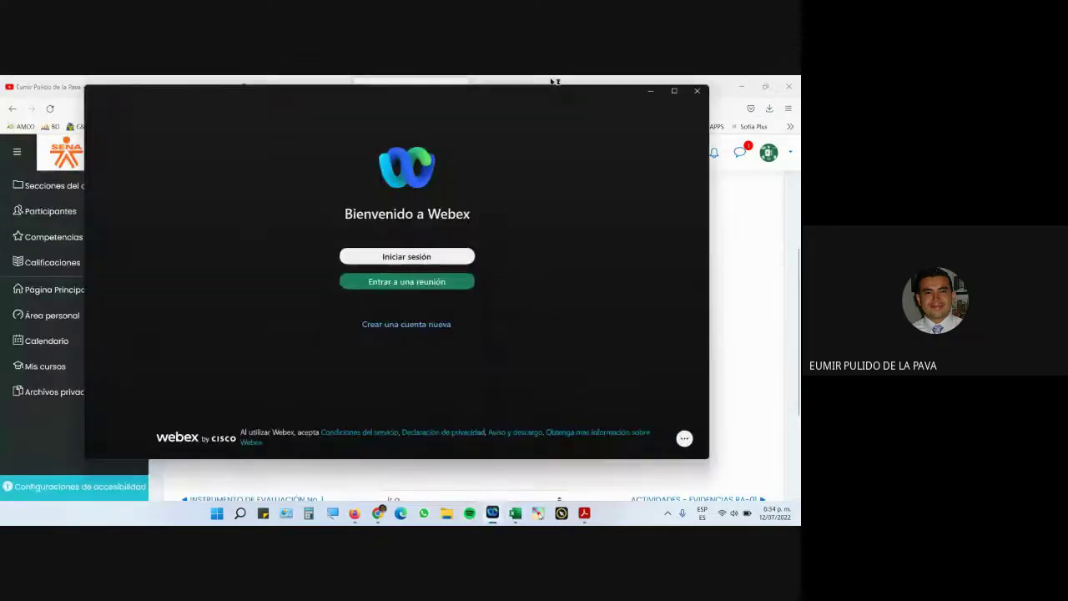
left_click(696, 90)
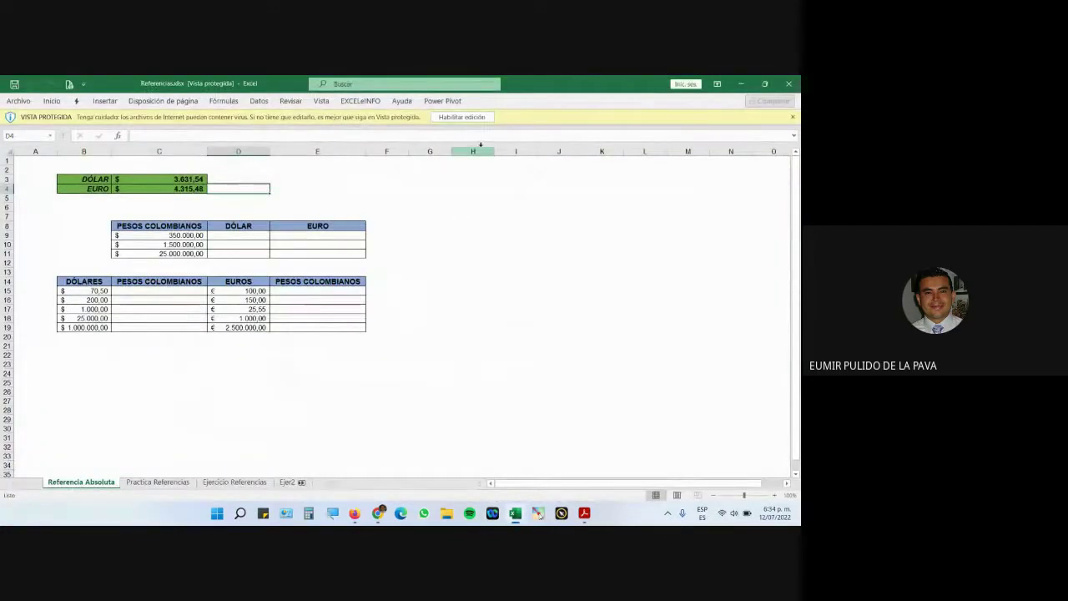
left_click(477, 117)
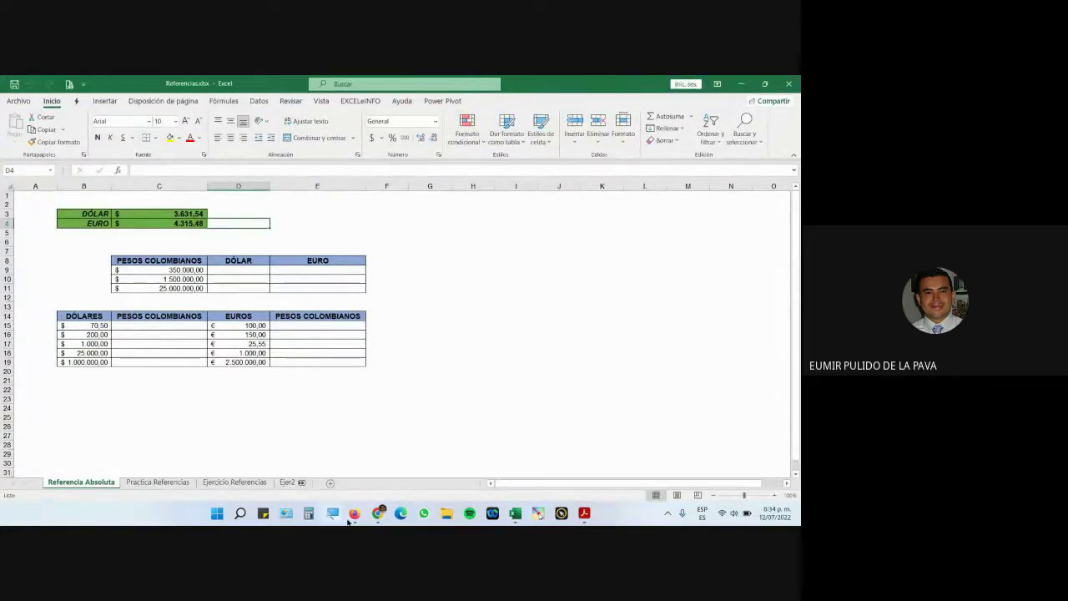
left_click(774, 494)
left_click(774, 494)
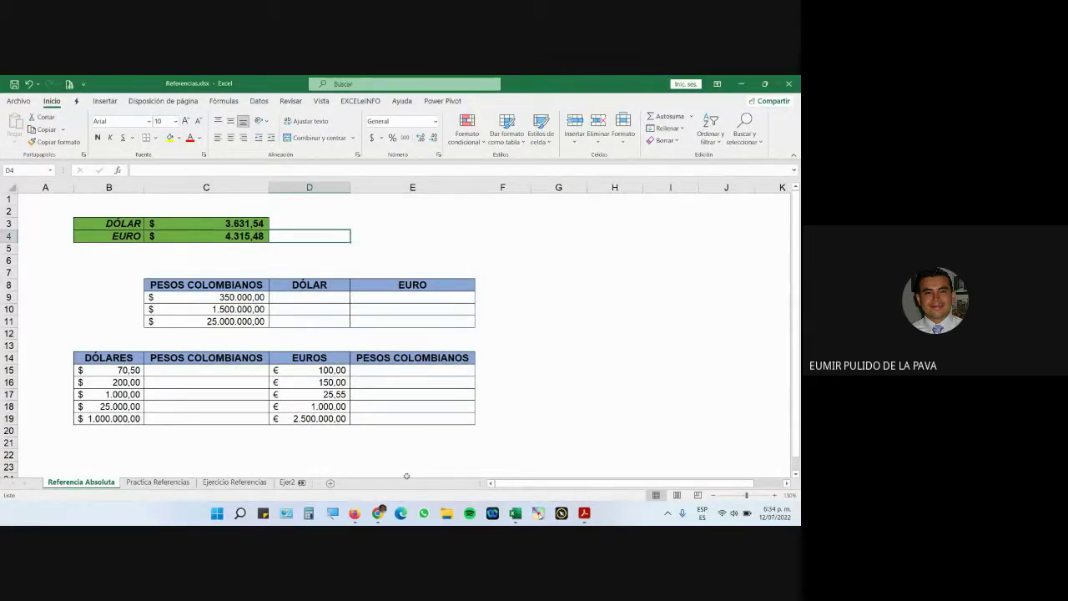
left_click(379, 511)
left_click(774, 495)
left_click(774, 494)
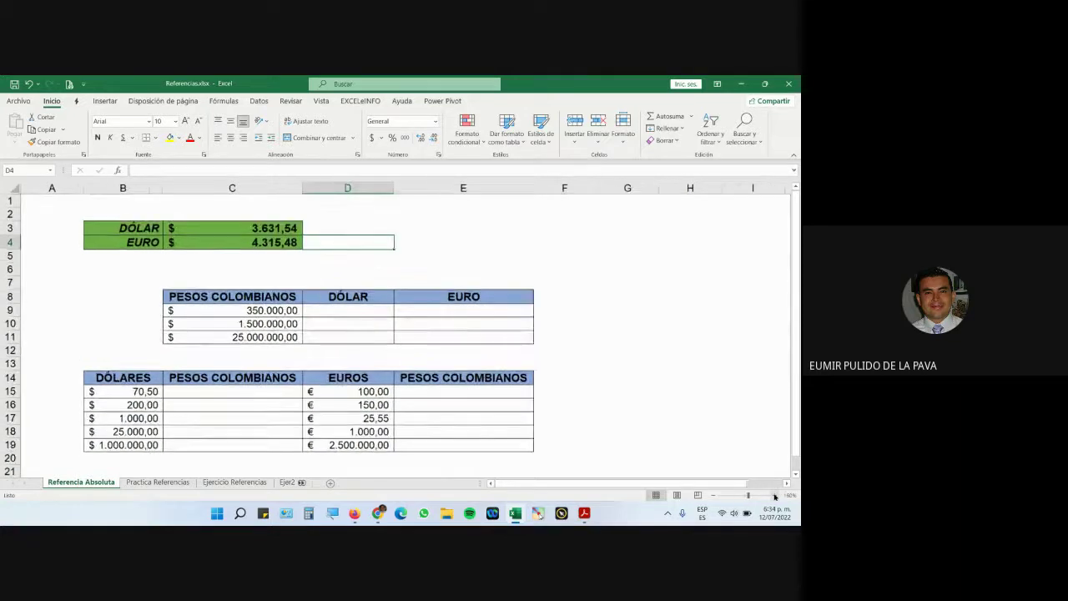
left_click(774, 495)
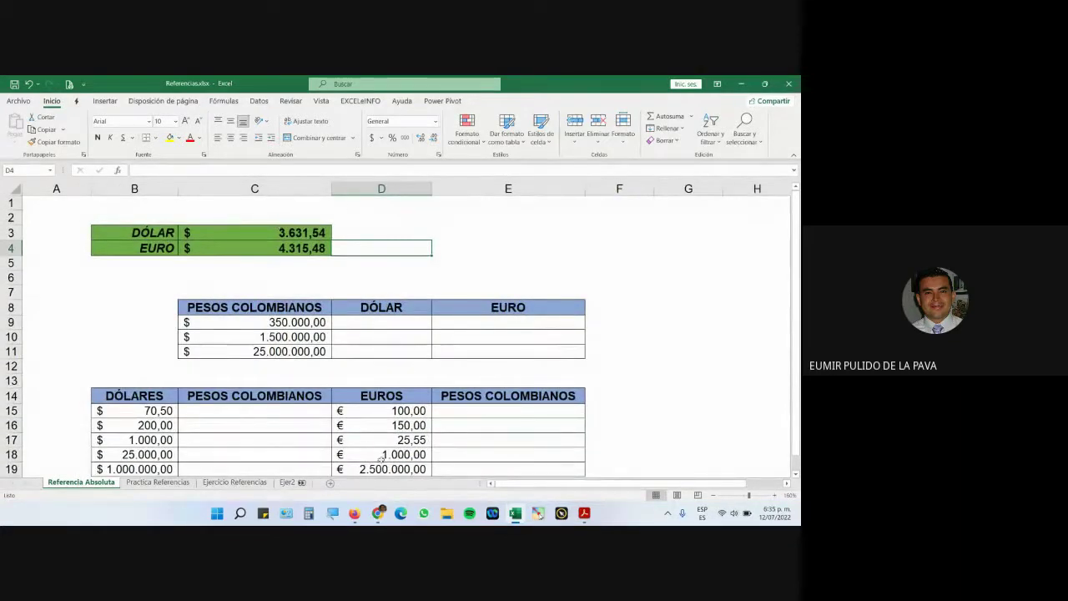
Step: Switch to Google Meet, admit the participant waiting to join the call and return to the Excel workbook
mouse_move(377, 512)
left_click(317, 463)
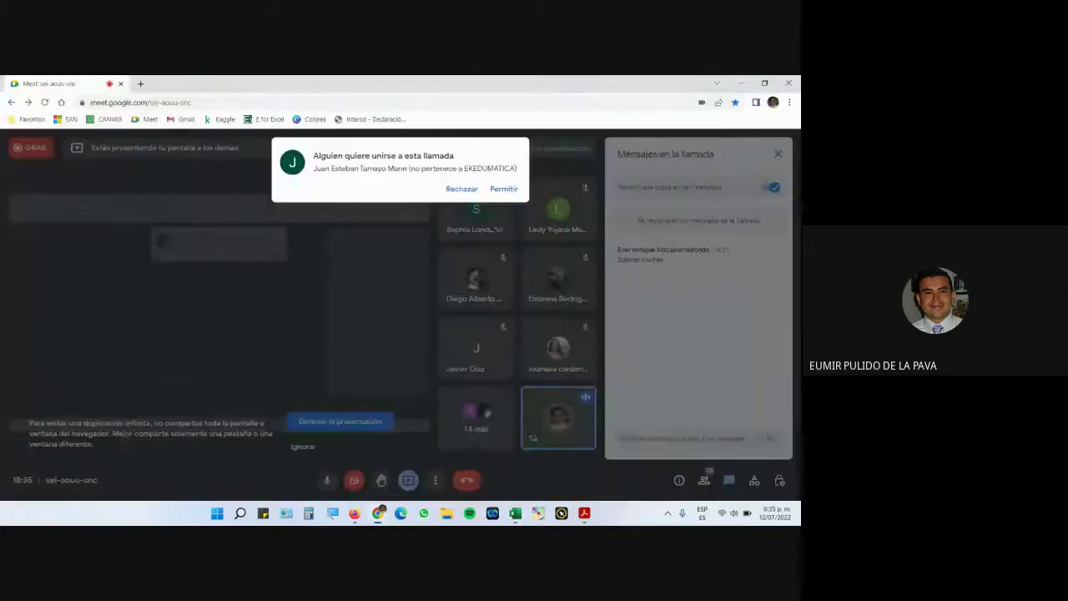
left_click(504, 189)
left_click(515, 512)
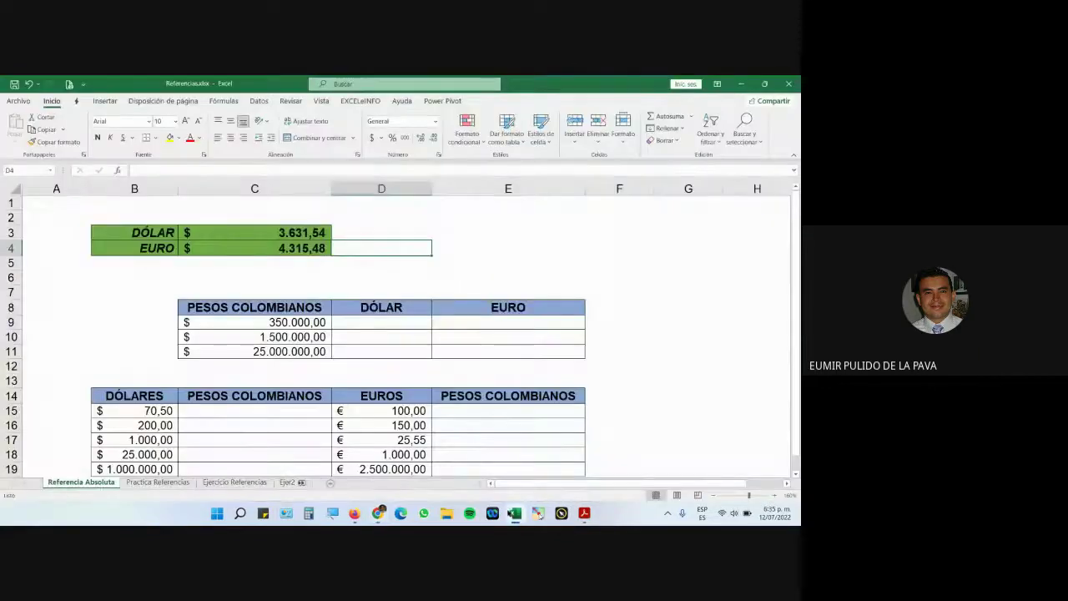
left_click(387, 334)
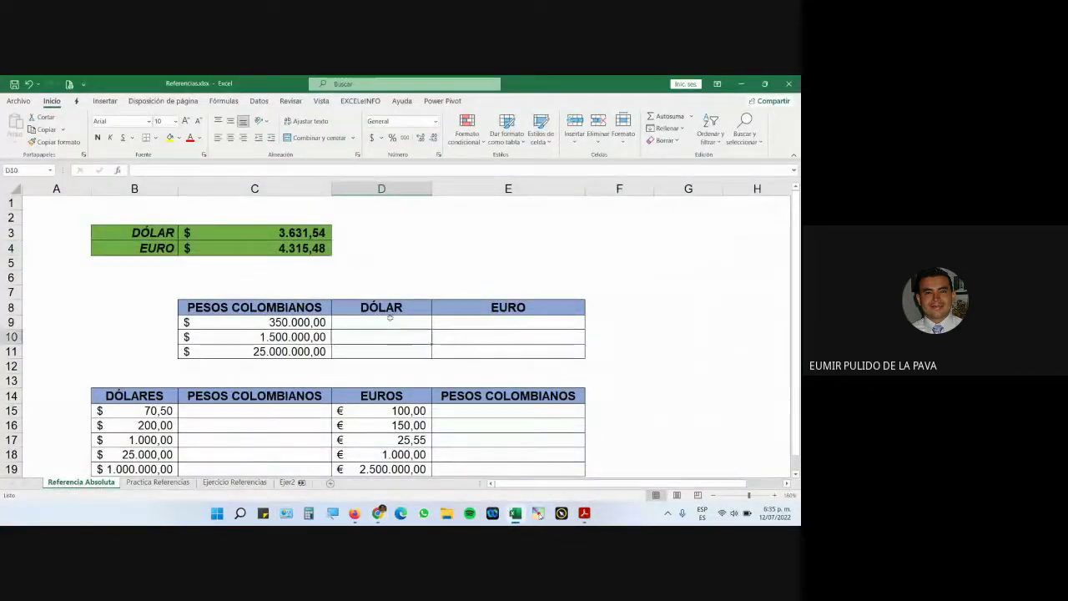
left_click_drag(315, 322, 320, 351)
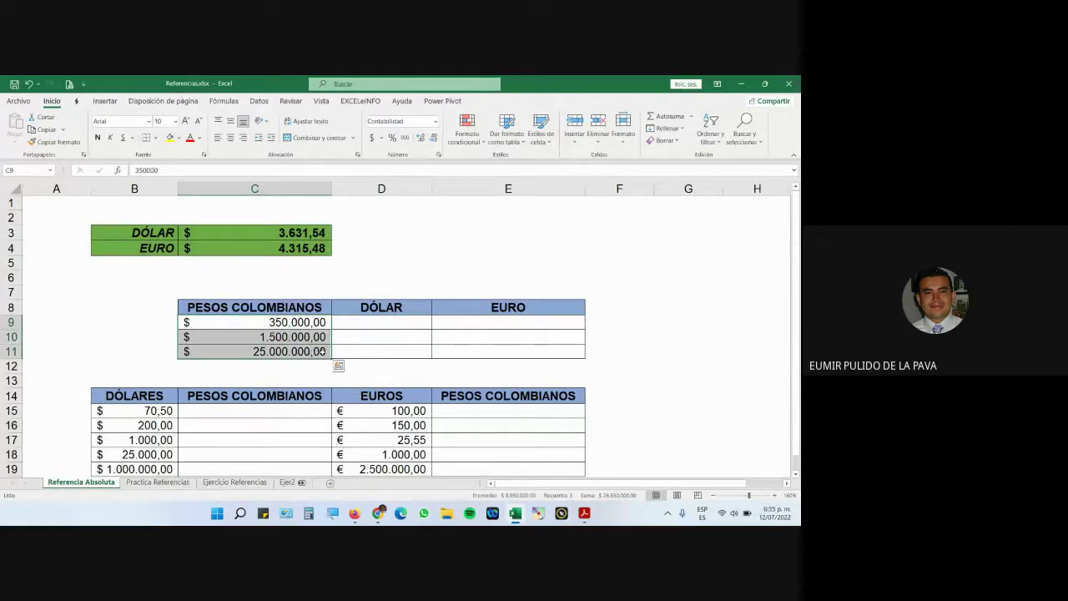
left_click(383, 324)
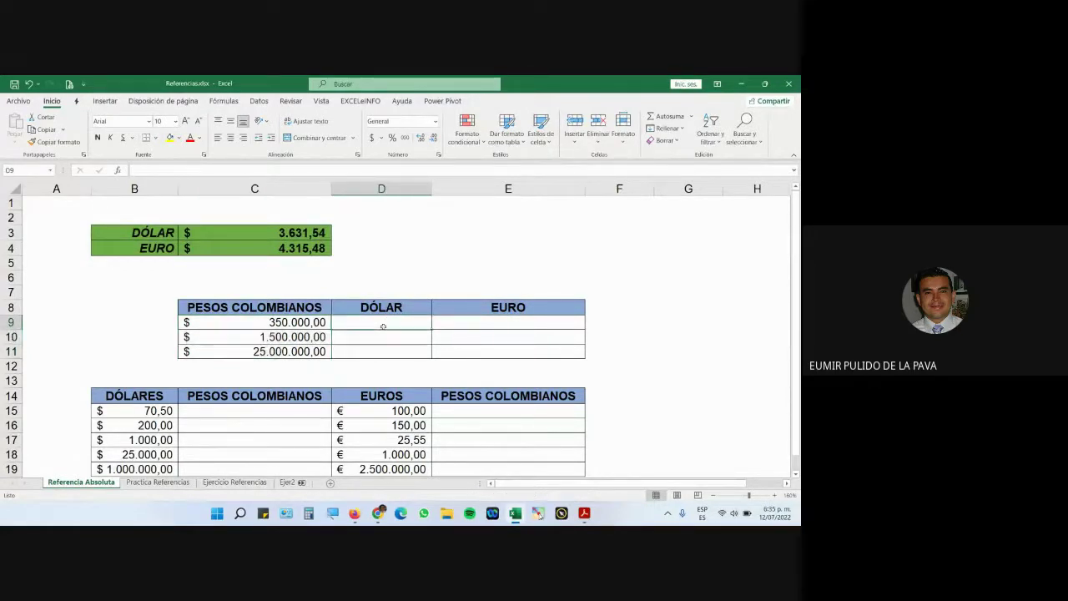
left_click(470, 324)
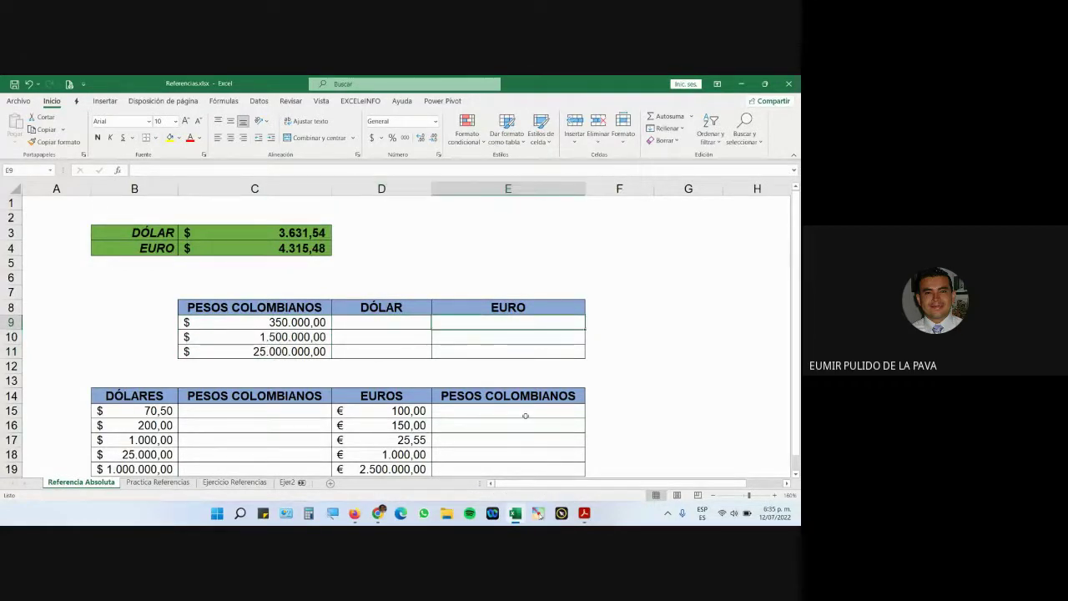
Step: Go back to Google Meet, allow the pending join request and switch again to Excel
mouse_move(378, 513)
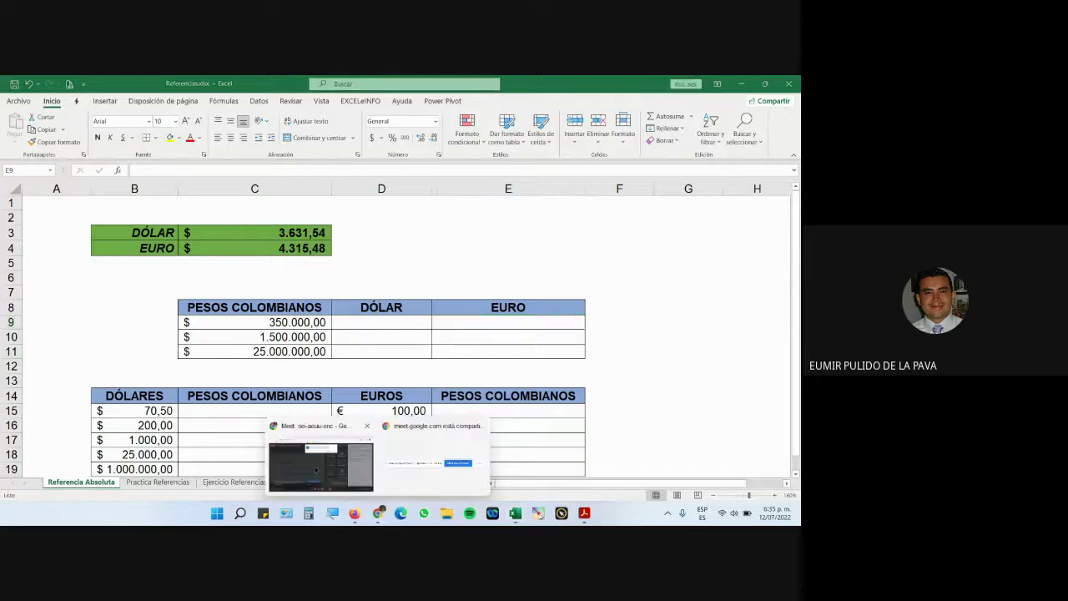
left_click(334, 458)
left_click(499, 189)
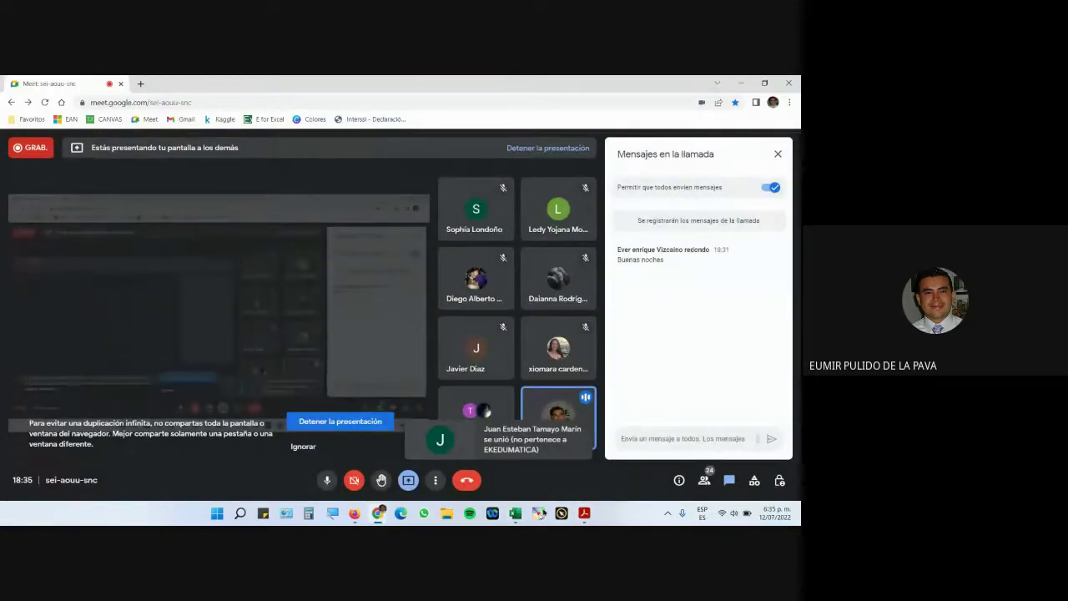
key("alt+Tab")
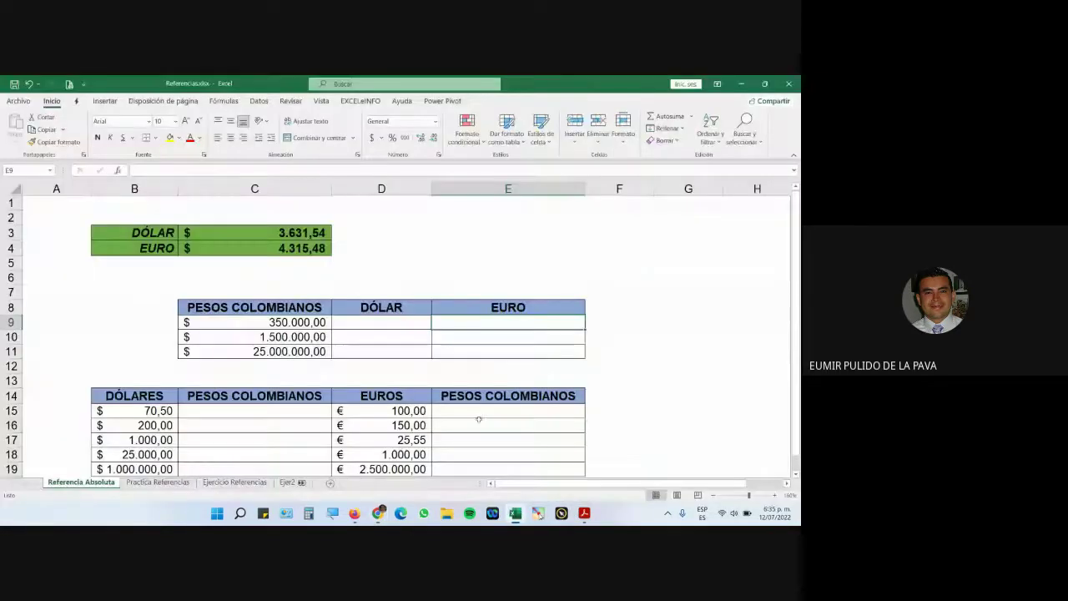
Step: Increase the font size of cell D9 to 14 and widen column D
left_click(382, 319)
left_click(185, 121)
left_click(185, 121)
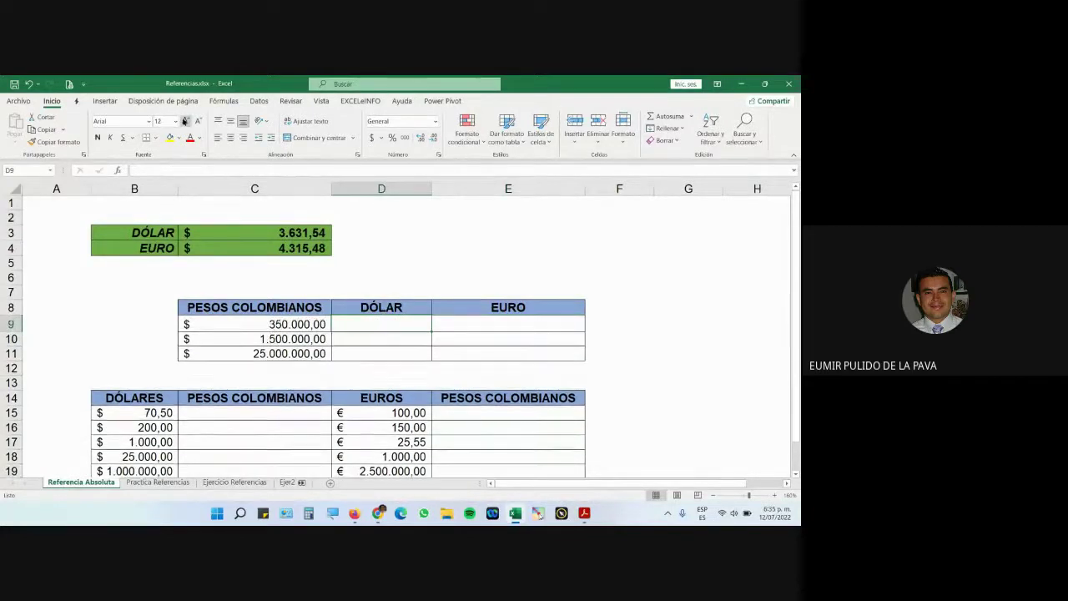
left_click(185, 121)
left_click_drag(431, 188, 489, 192)
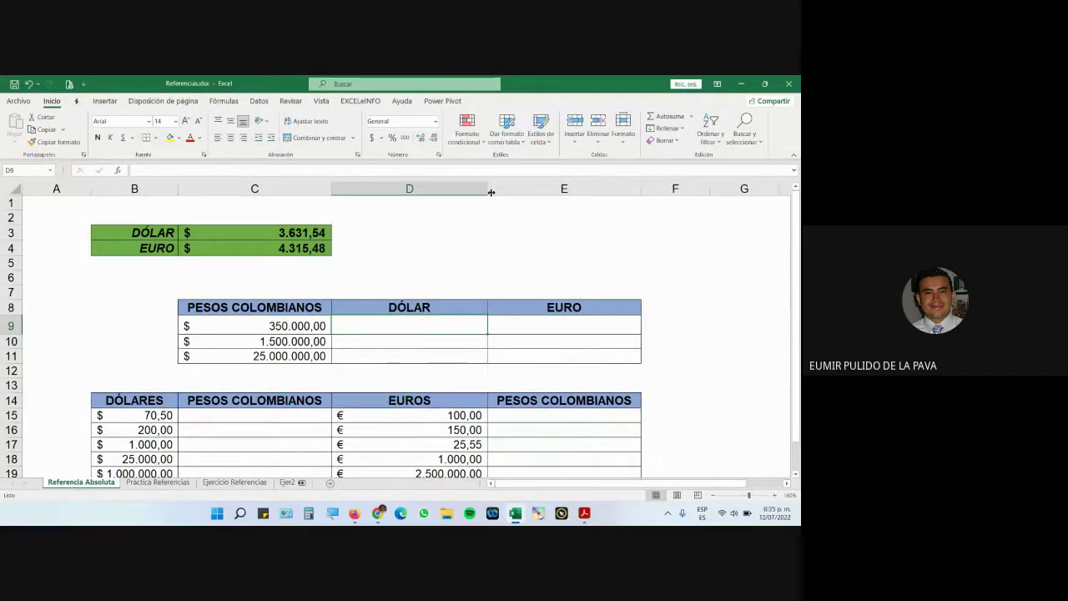
Step: Convert the first peso amount to dollars by entering =C9/C3 in cell D9
type("=")
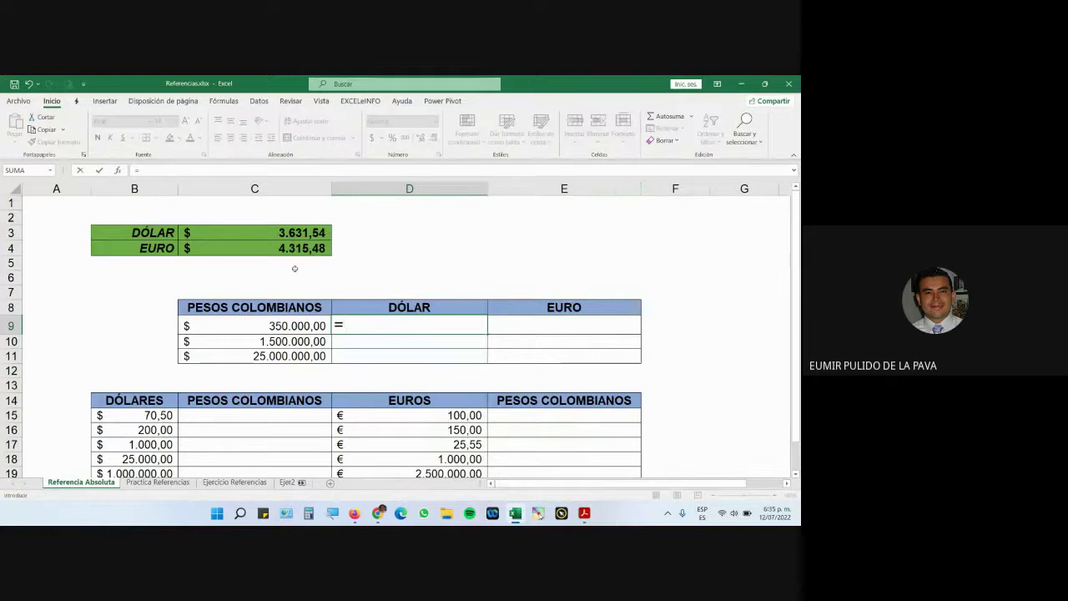
left_click(245, 322)
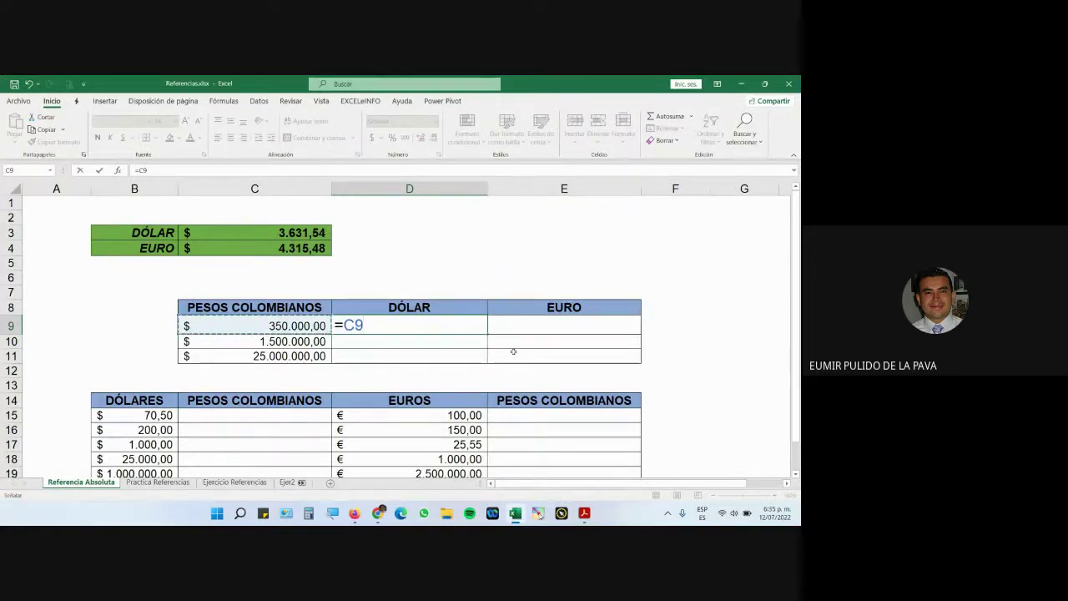
type("/")
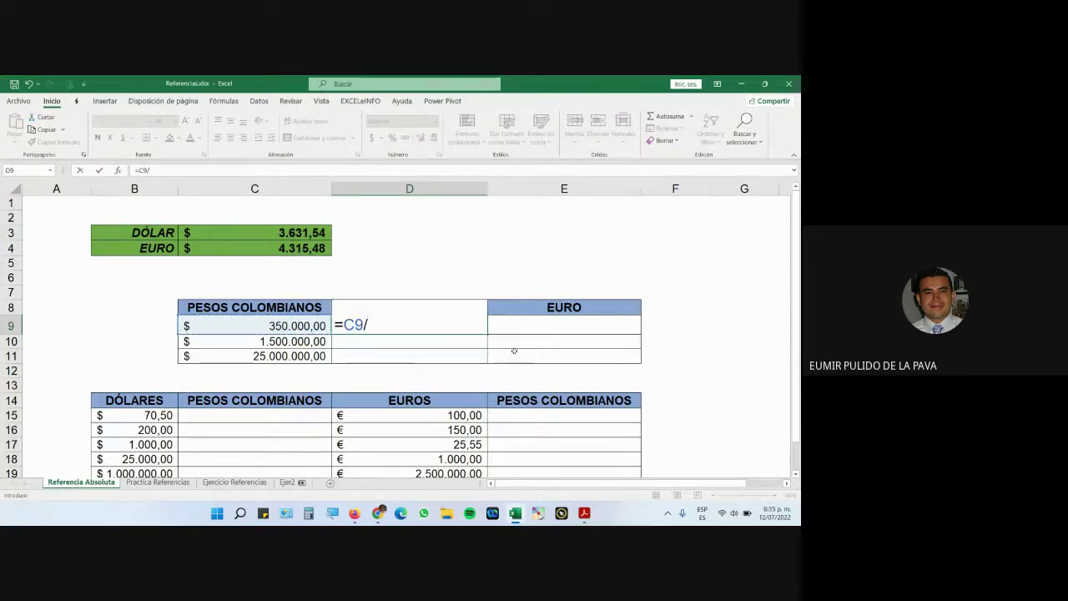
left_click(255, 233)
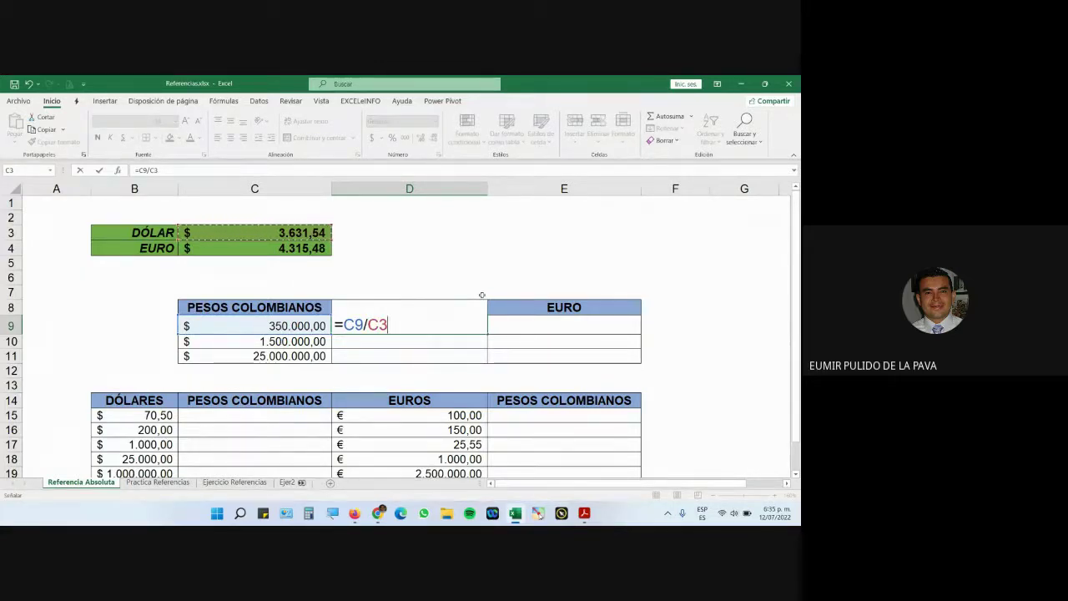
key("Return")
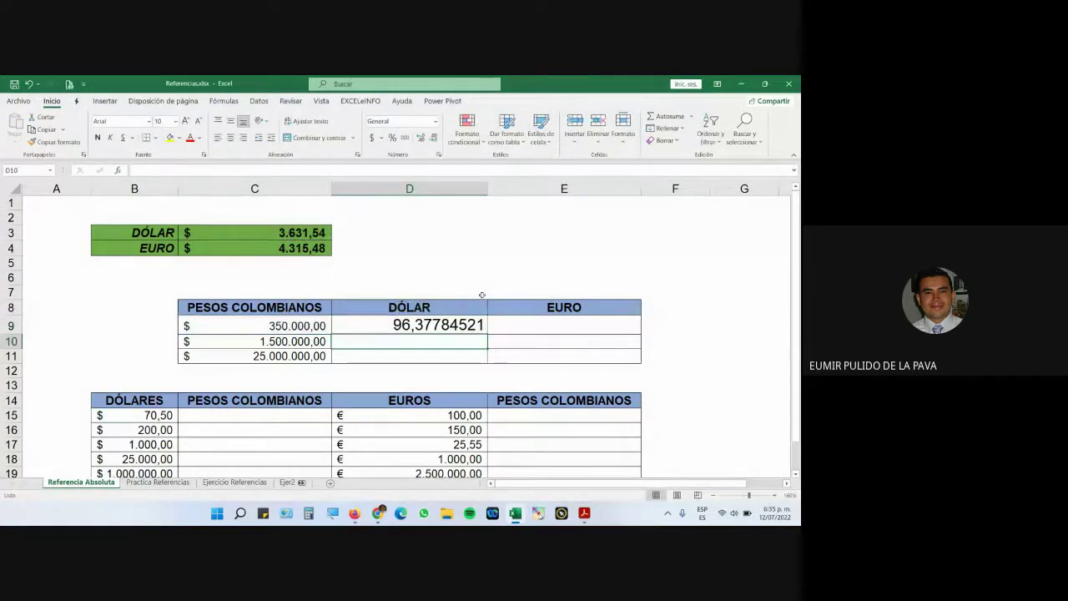
Step: Reduce the number format of the dollar result in D9 to two decimal places
left_click(450, 326)
left_click(433, 138)
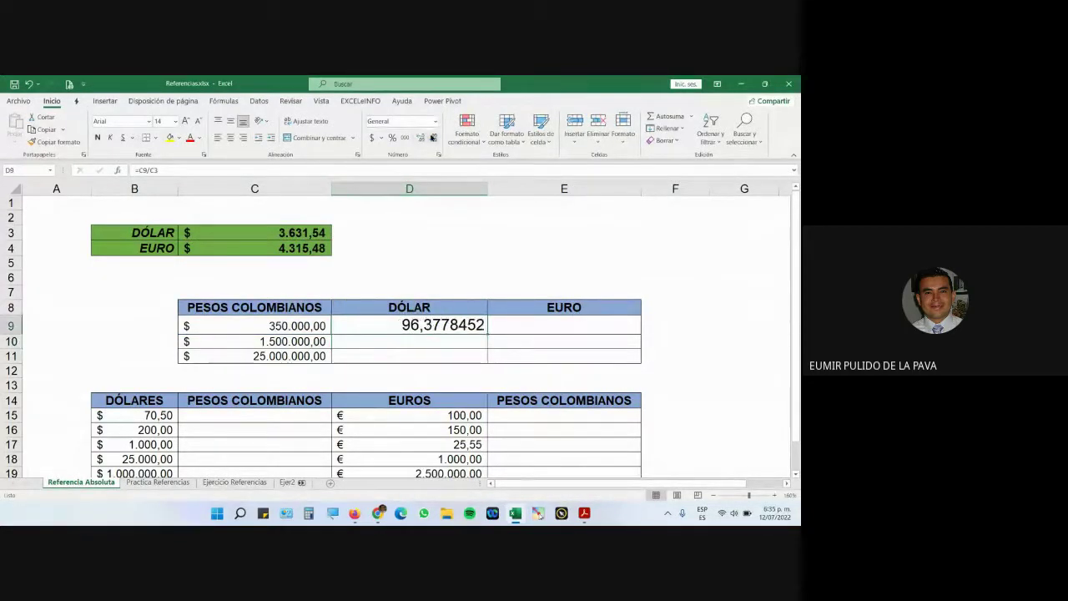
left_click(432, 138)
left_click(433, 137)
left_click(433, 138)
left_click(433, 138)
left_click(433, 138)
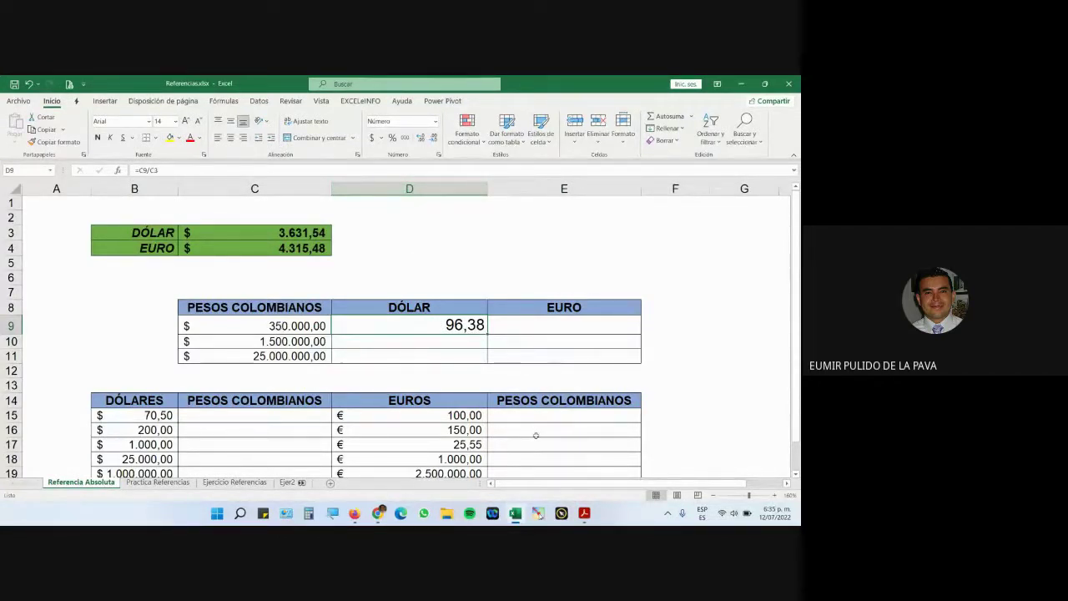
Step: Copy the D9 formula down to D10 and D11 in the Dólar column
left_click(464, 343)
left_click(465, 356)
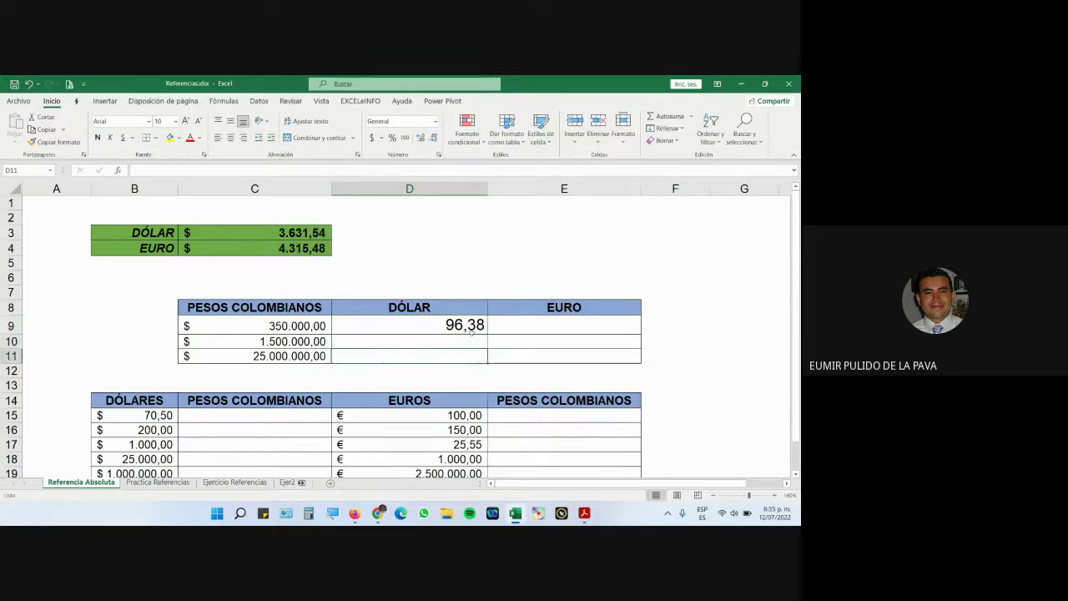
left_click(472, 331)
left_click_drag(486, 333, 487, 361)
Step: Examine the copied formulas in D10 and D11 and the cells they refer to
left_click(465, 344)
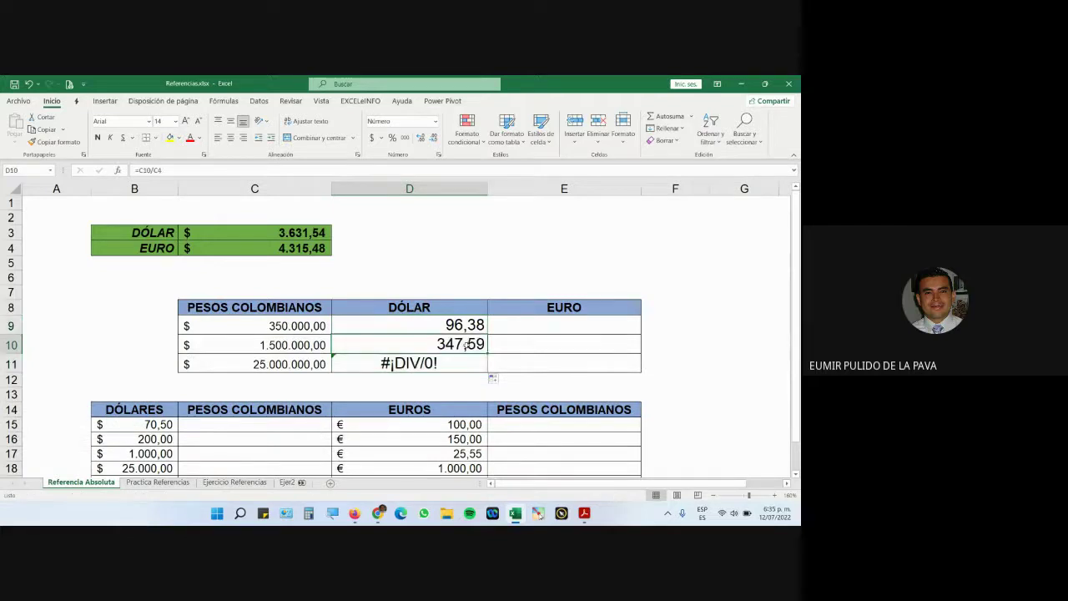
double_click(465, 345)
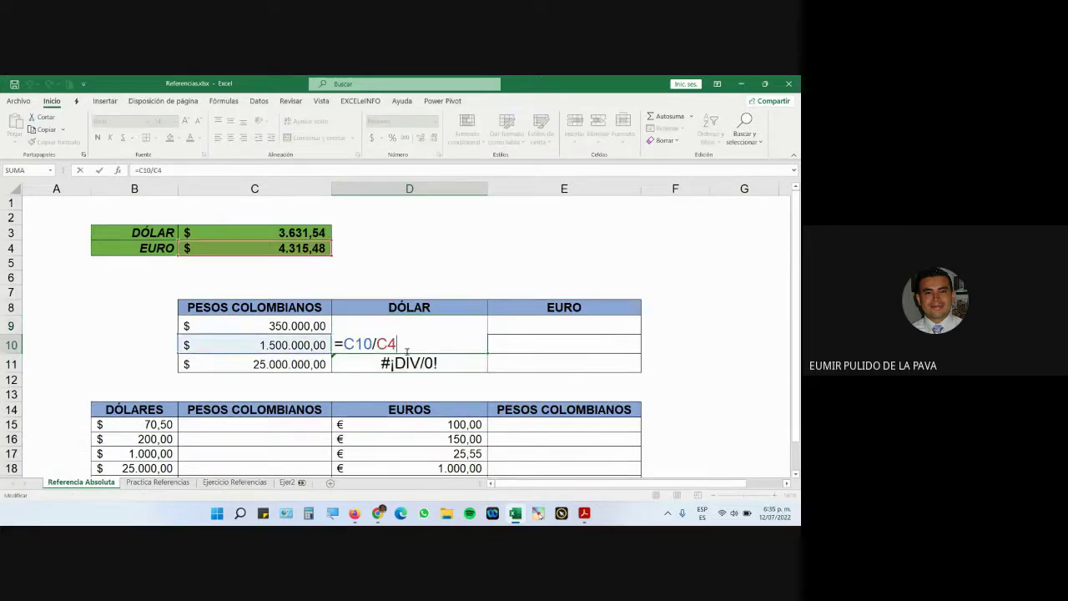
double_click(381, 343)
key("Return")
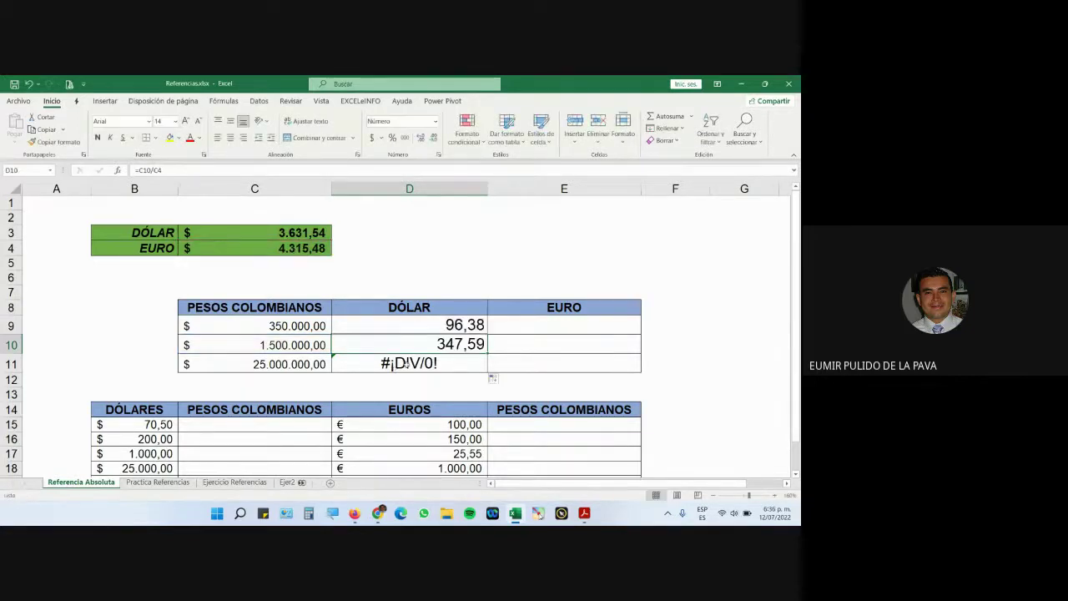
key("ctrl+z")
double_click(391, 365)
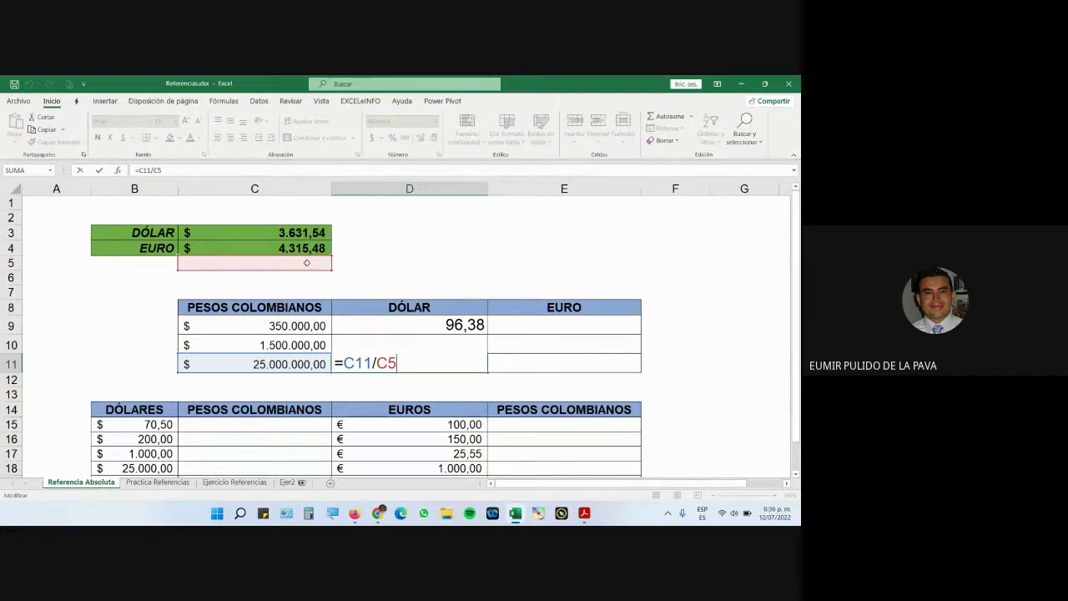
key("ctrl+Return")
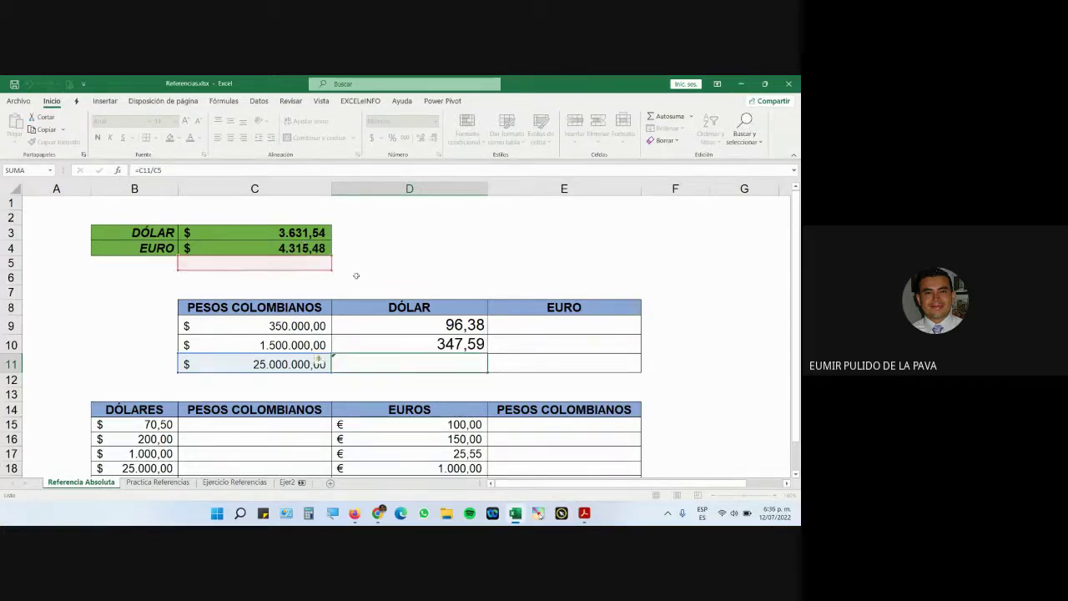
Step: Insert a down block arrow about 3.8 cm high and 2.02 cm wide beside the Dólar results, over column E
left_click(105, 101)
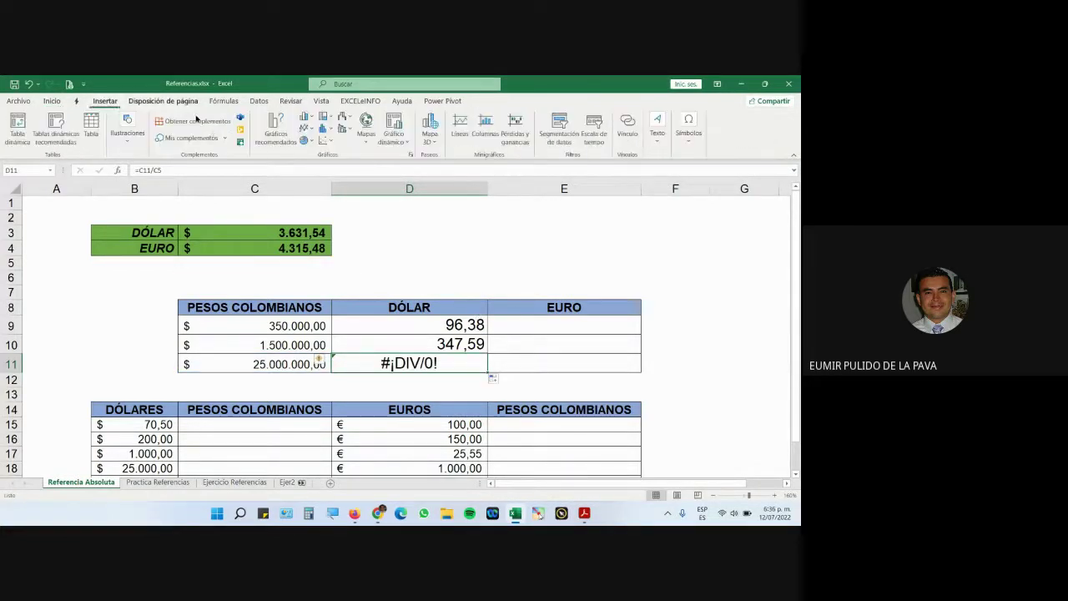
left_click(128, 133)
left_click(149, 175)
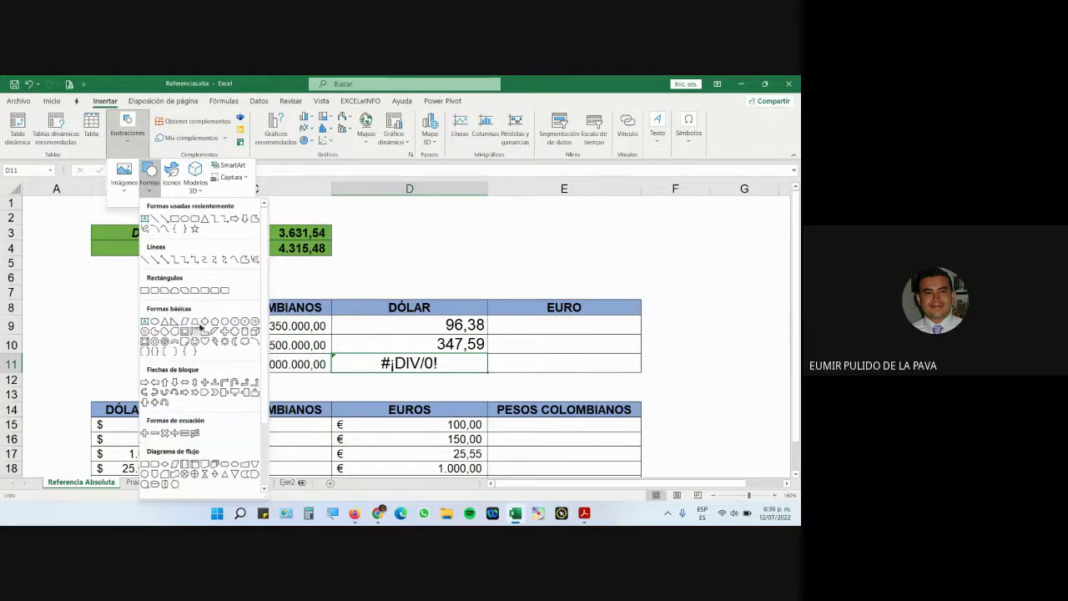
left_click(233, 219)
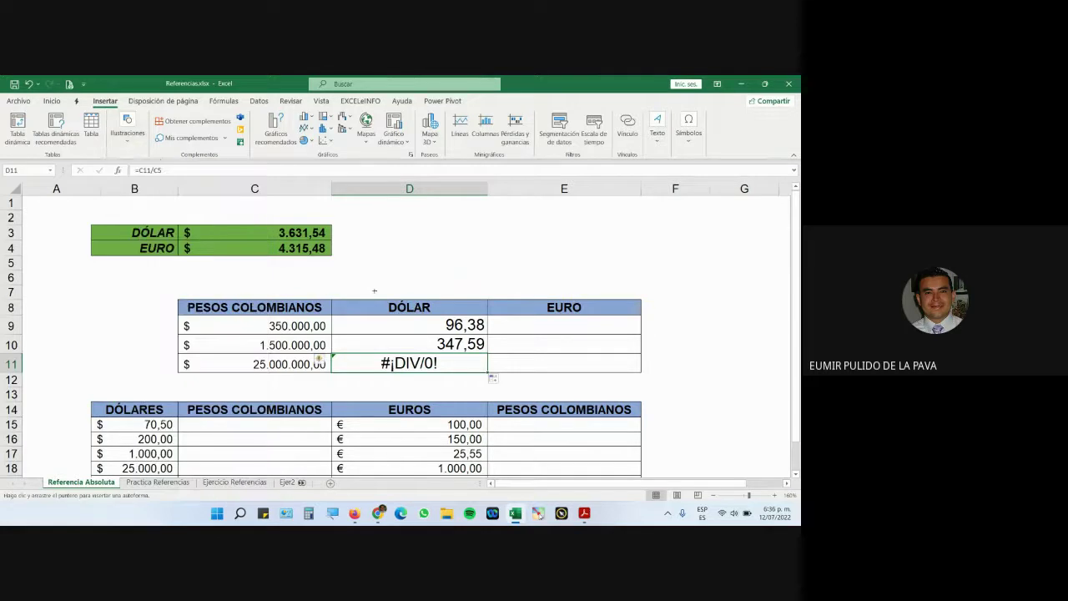
left_click_drag(489, 332, 523, 453)
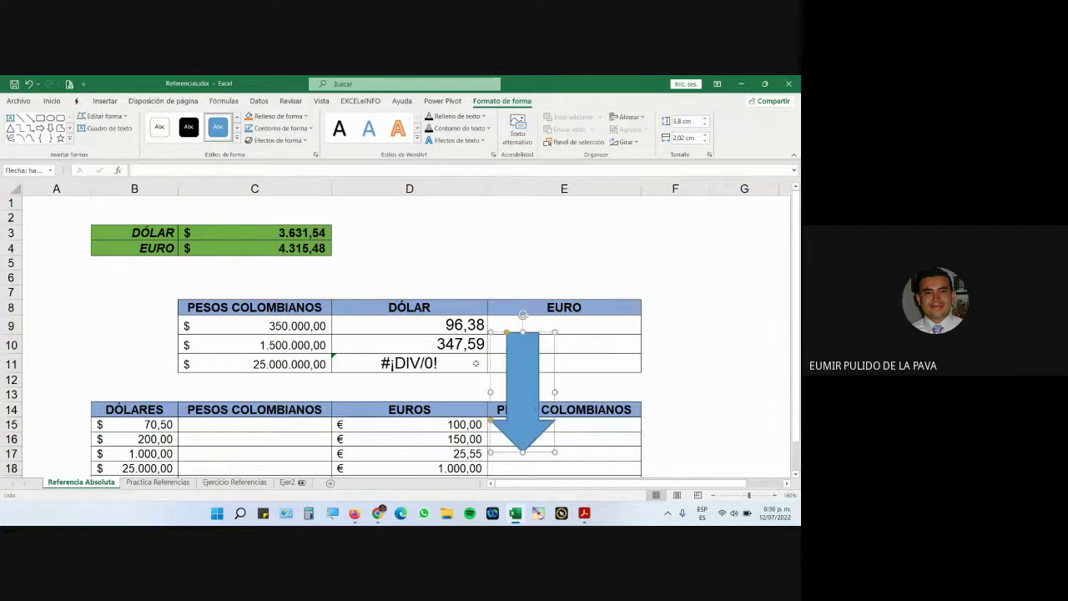
Step: Check the formula in cell D9 without changing it
left_click(465, 328)
double_click(464, 327)
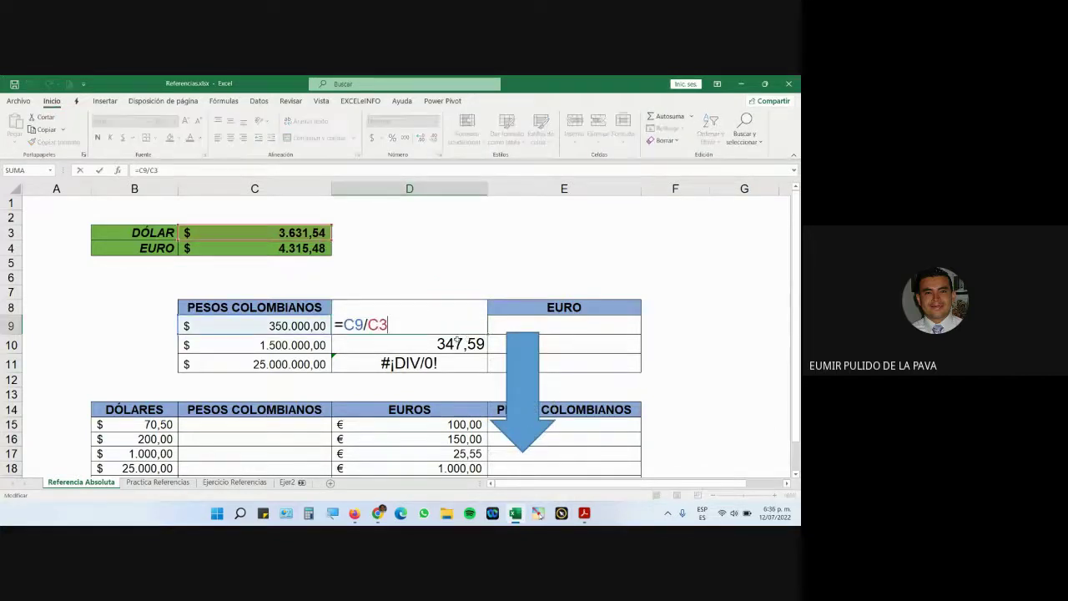
key("Escape")
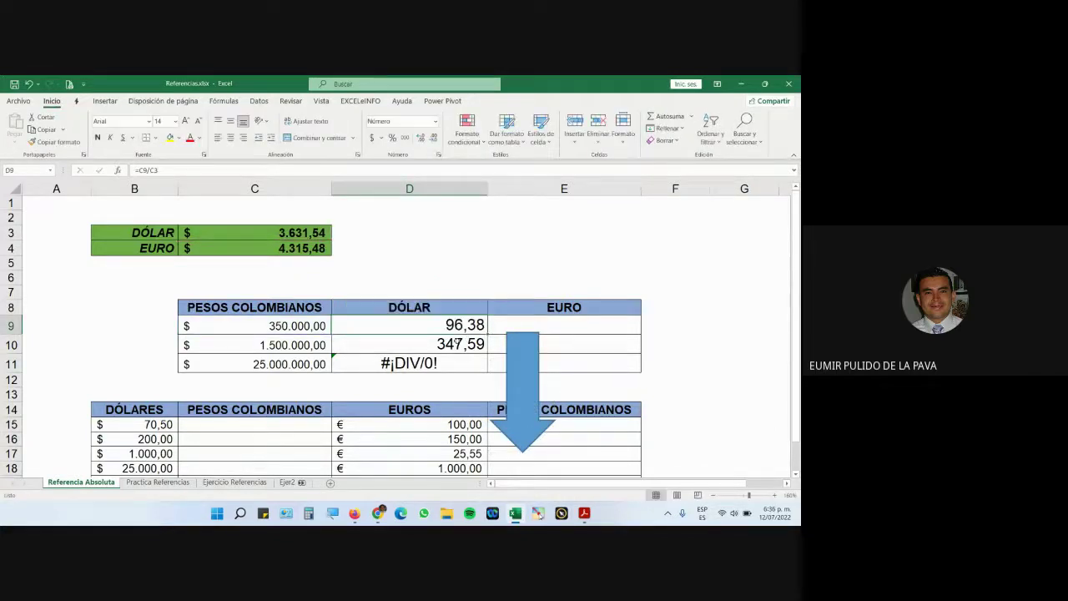
Step: Show the sheet's formulas instead of their results, with the whole Dólar column in view
left_click(224, 101)
left_click(587, 142)
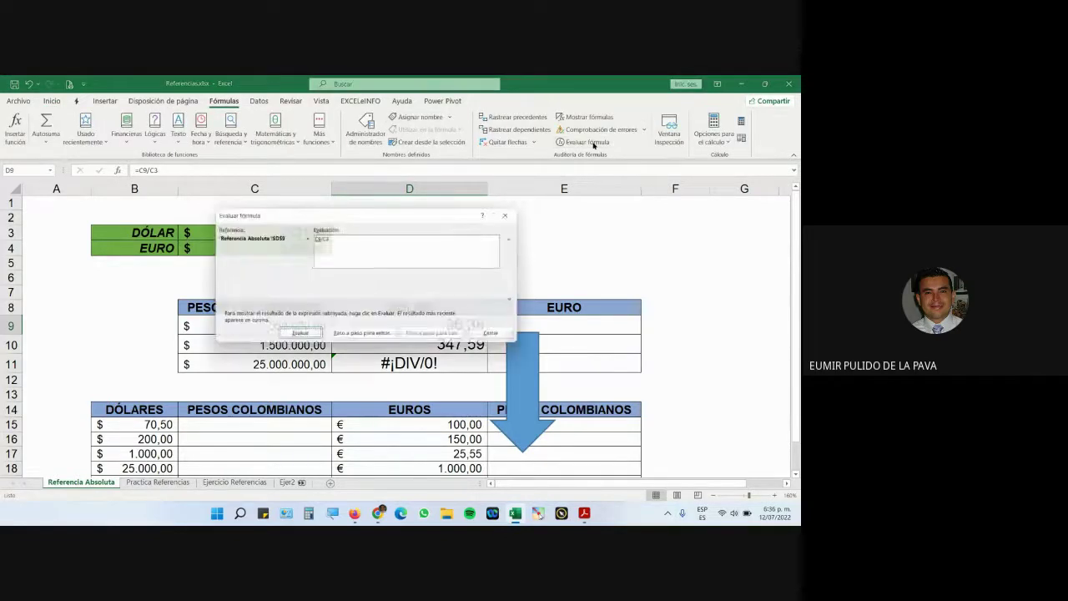
left_click(501, 335)
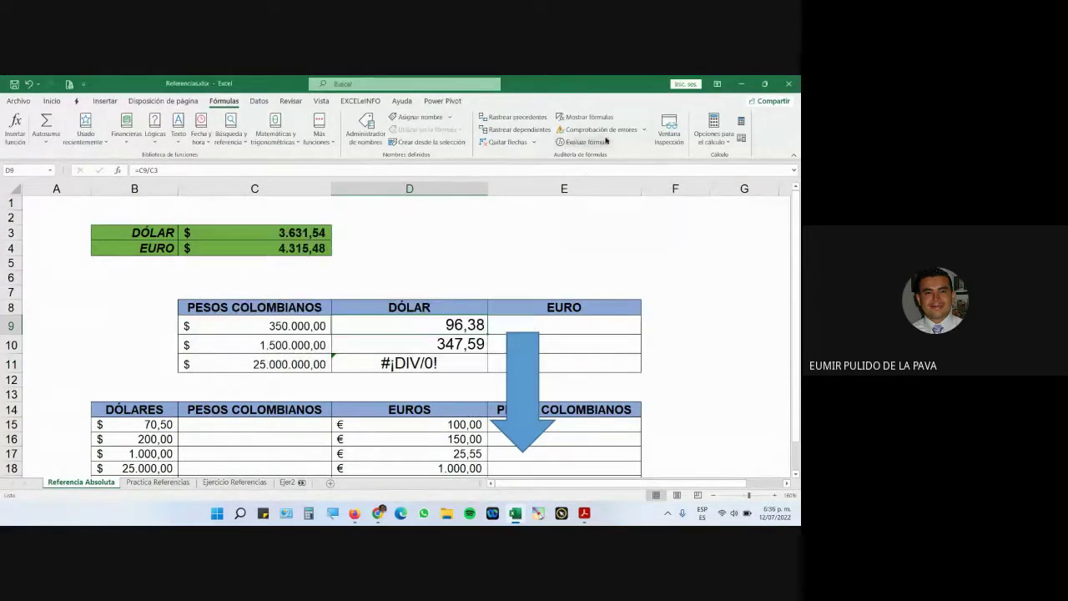
left_click(594, 119)
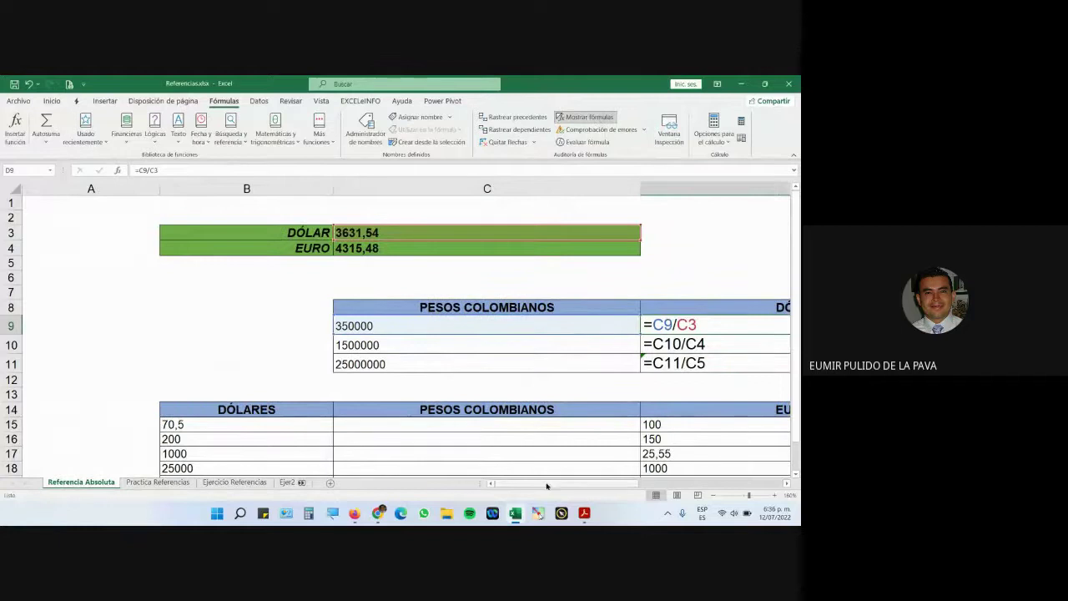
left_click_drag(545, 485, 589, 490)
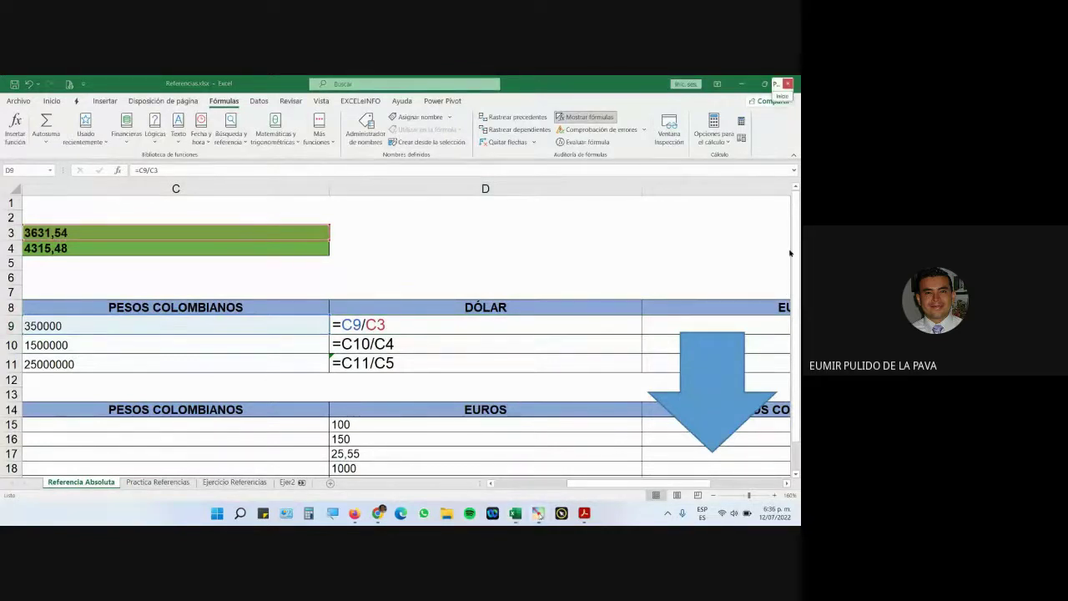
Step: Outline the divisor references C3, C4 and C5 in the Dólar formulas with a temporary red on-screen rectangle
left_click(781, 91)
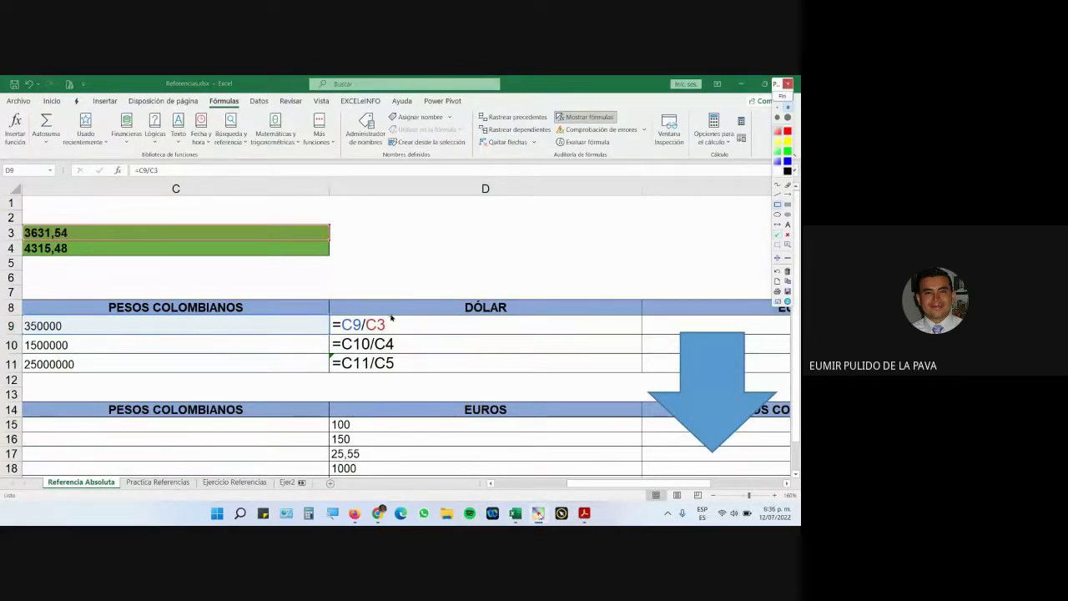
left_click_drag(376, 311, 422, 379)
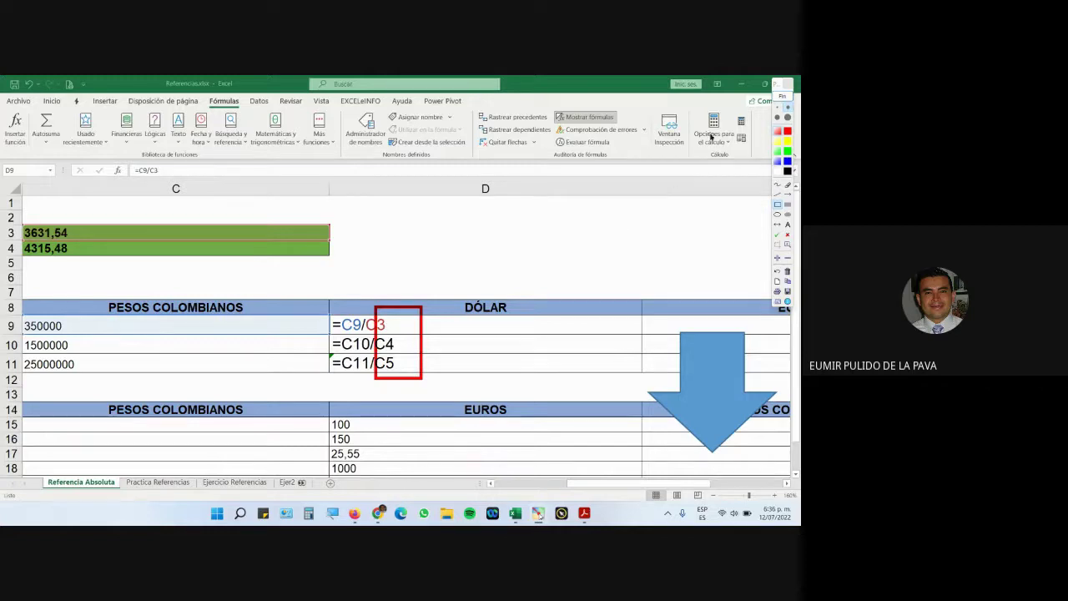
left_click(780, 97)
Step: Switch to the Google Meet call in Chrome and check its chat messages
mouse_move(378, 511)
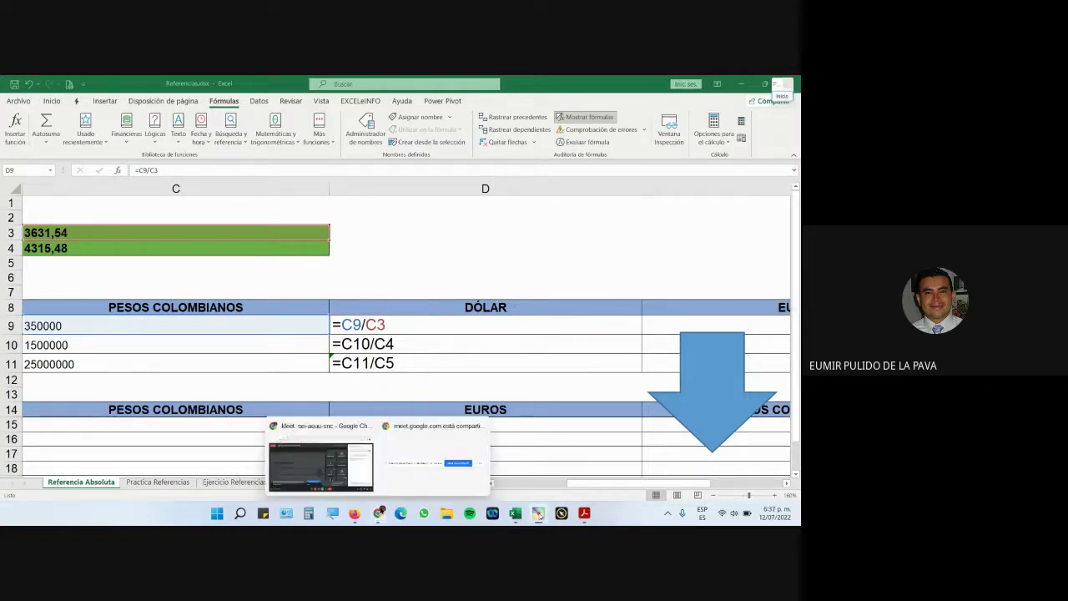
left_click(321, 461)
left_click(496, 189)
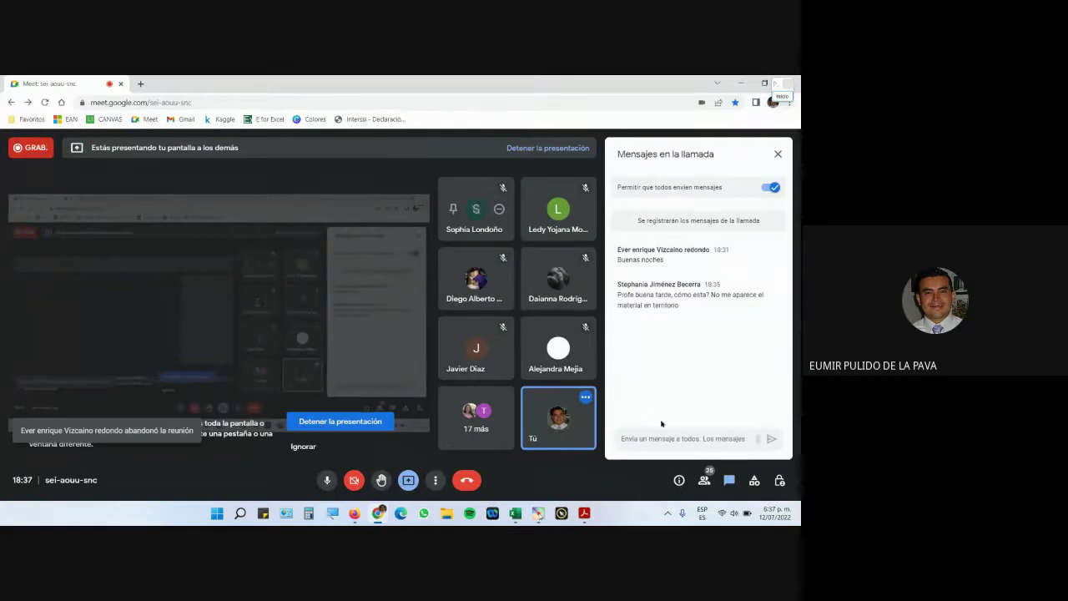
Step: Switch to Firefox, open the SENA Territorium site in a new tab and sign in with the prefilled credentials
left_click(354, 513)
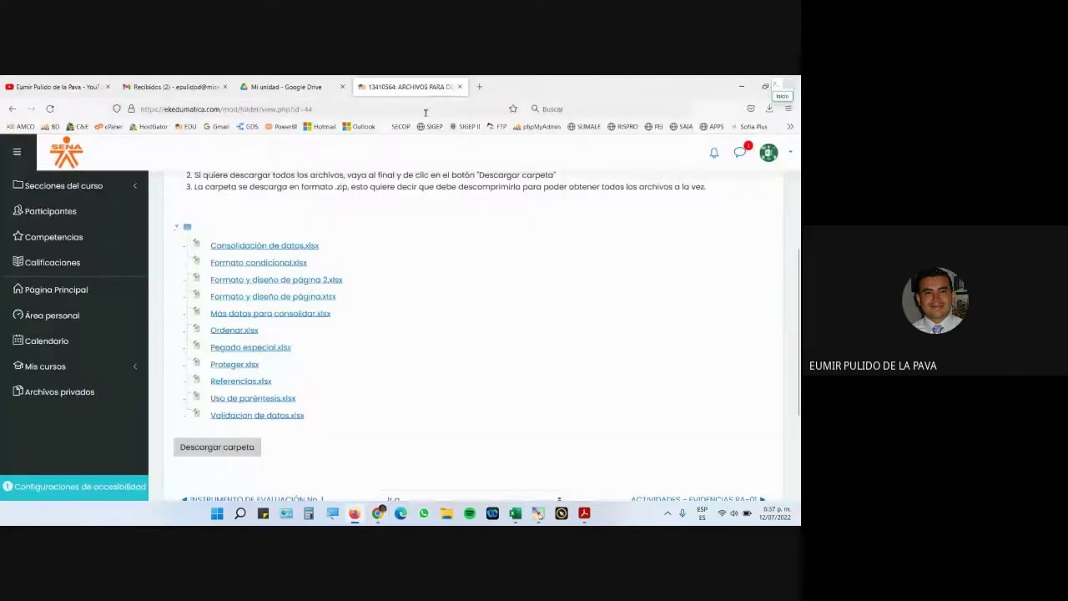
left_click(479, 87)
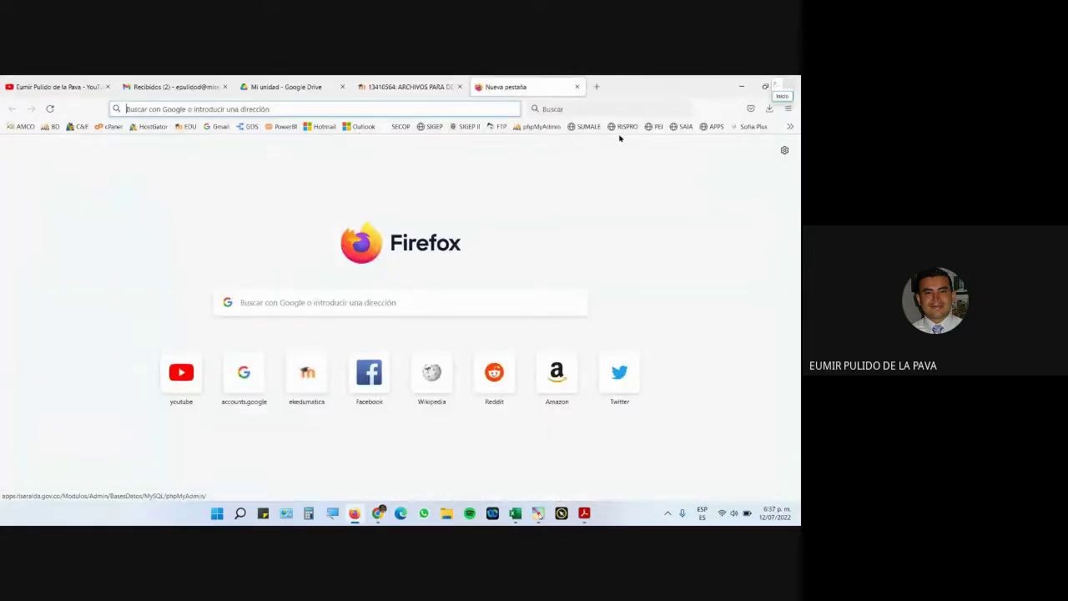
left_click(755, 127)
left_click(722, 179)
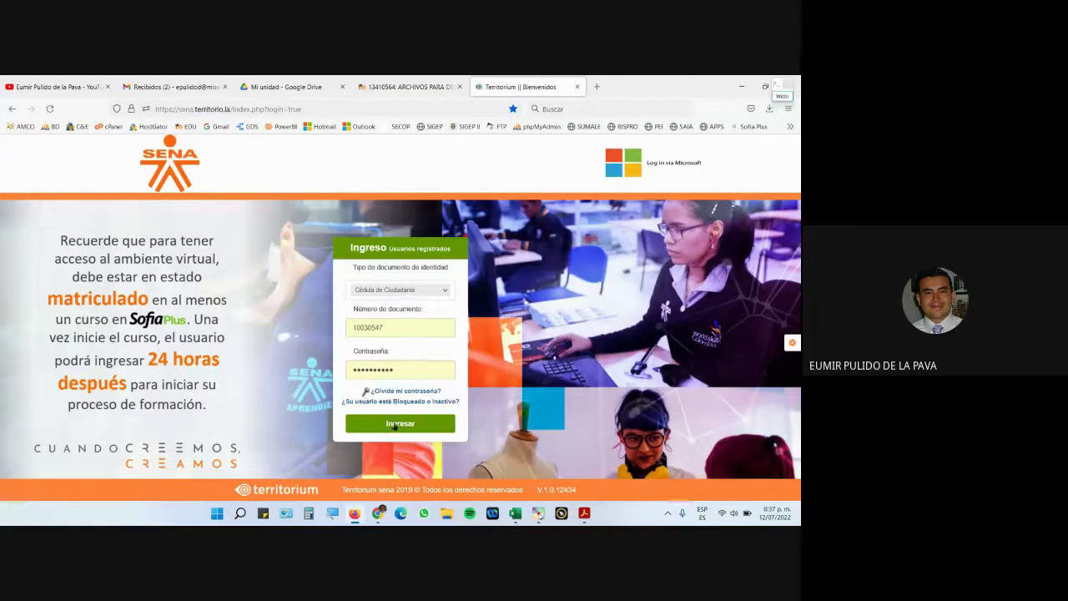
left_click(394, 424)
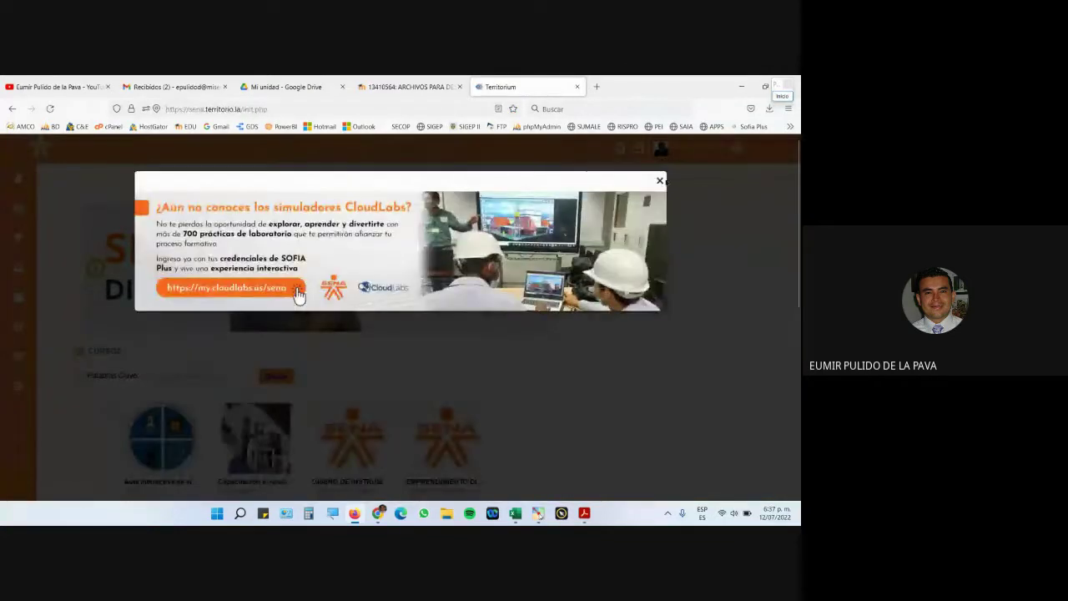
left_click(460, 340)
Step: Open the content of the Manejo Intermedio course with ficha 2585446
scroll(461, 340, "down", 3)
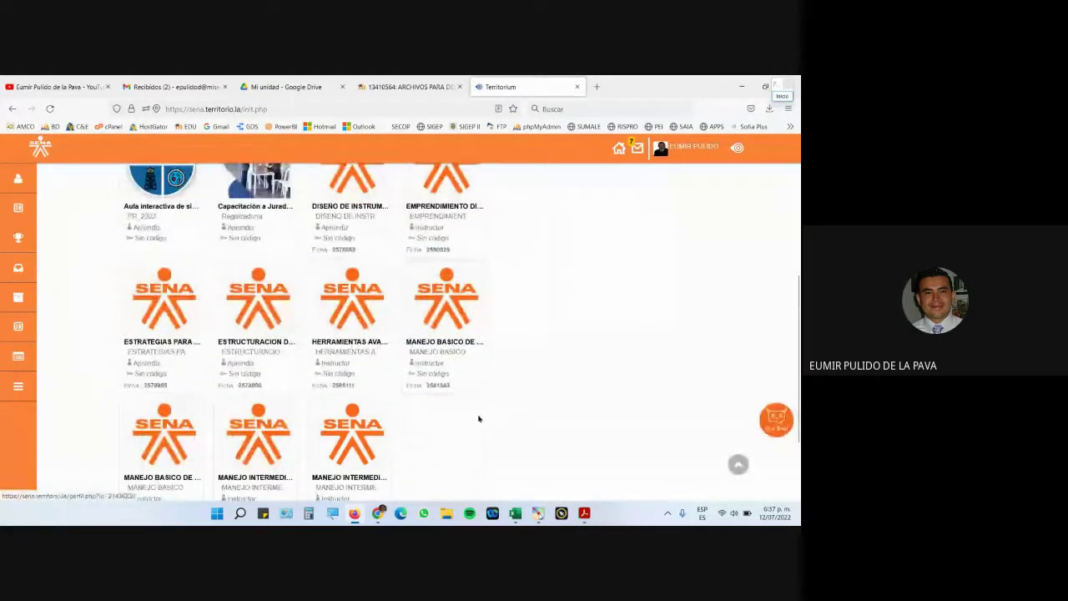
scroll(471, 421, "down", 2)
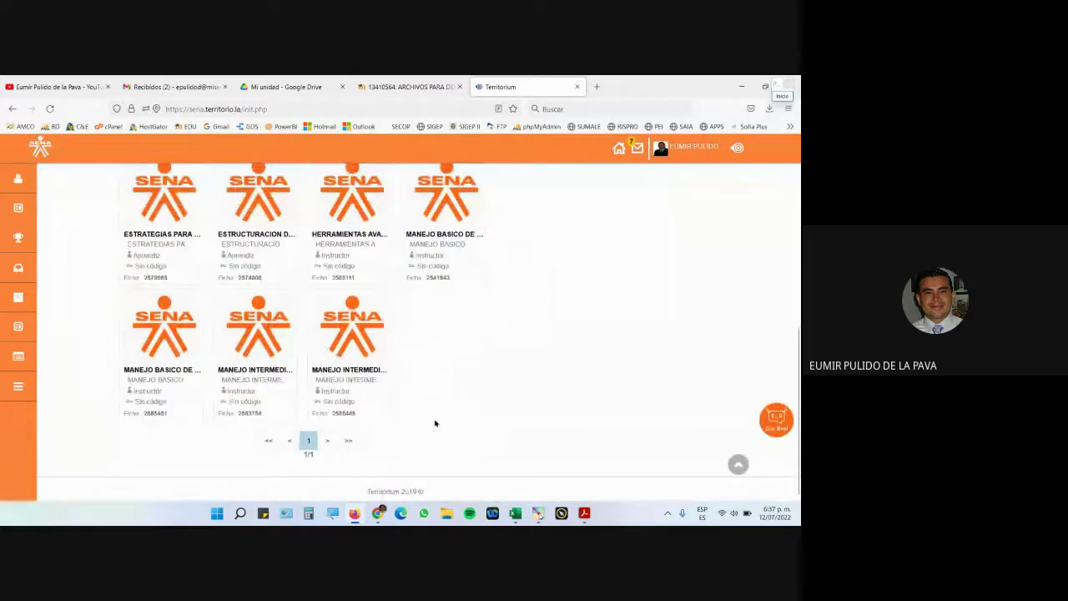
left_click(353, 370)
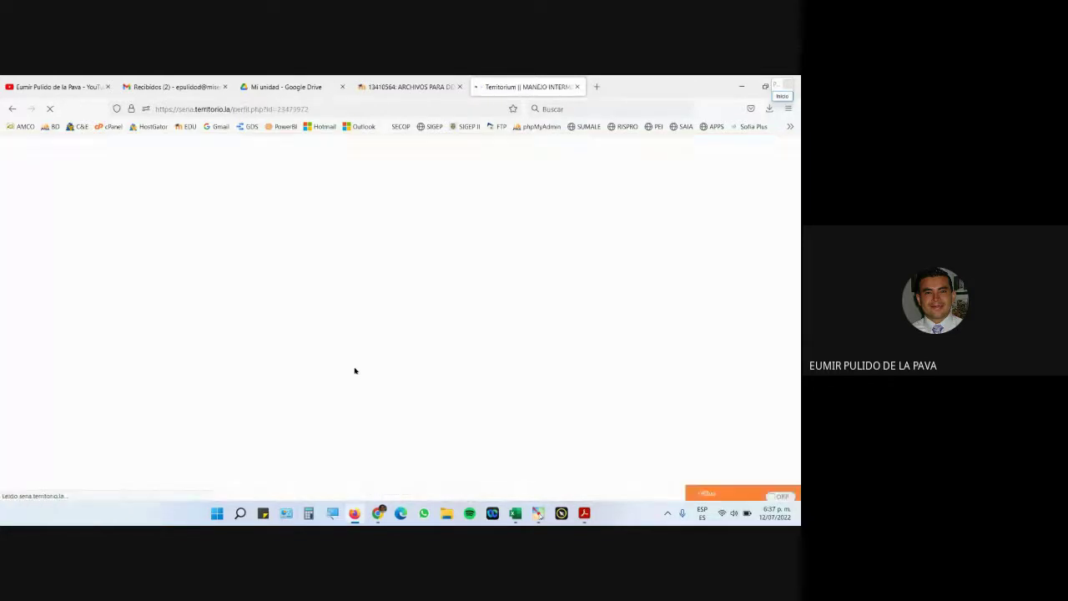
scroll(199, 408, "down", 3)
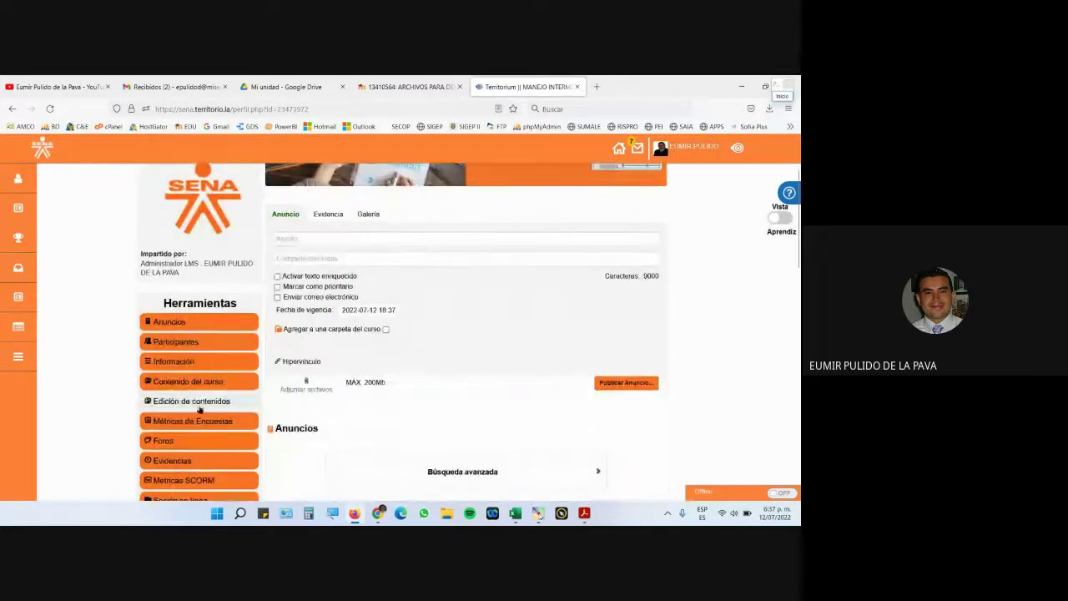
left_click(205, 387)
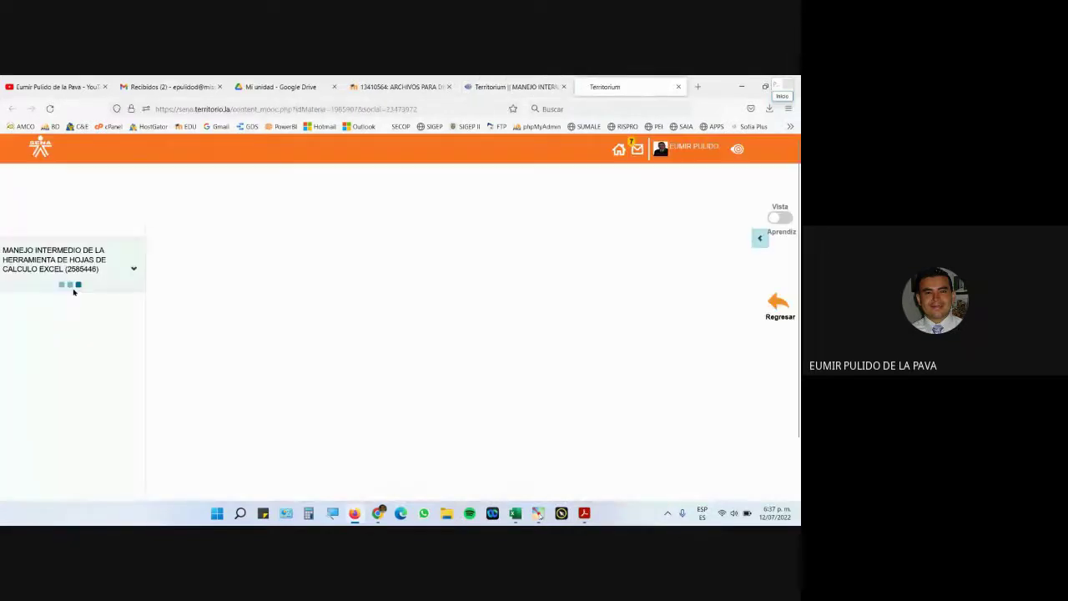
Step: Display the Material de apoyo files of Guia 1 within the course's Guías de aprendizaje
left_click(56, 323)
left_click(73, 348)
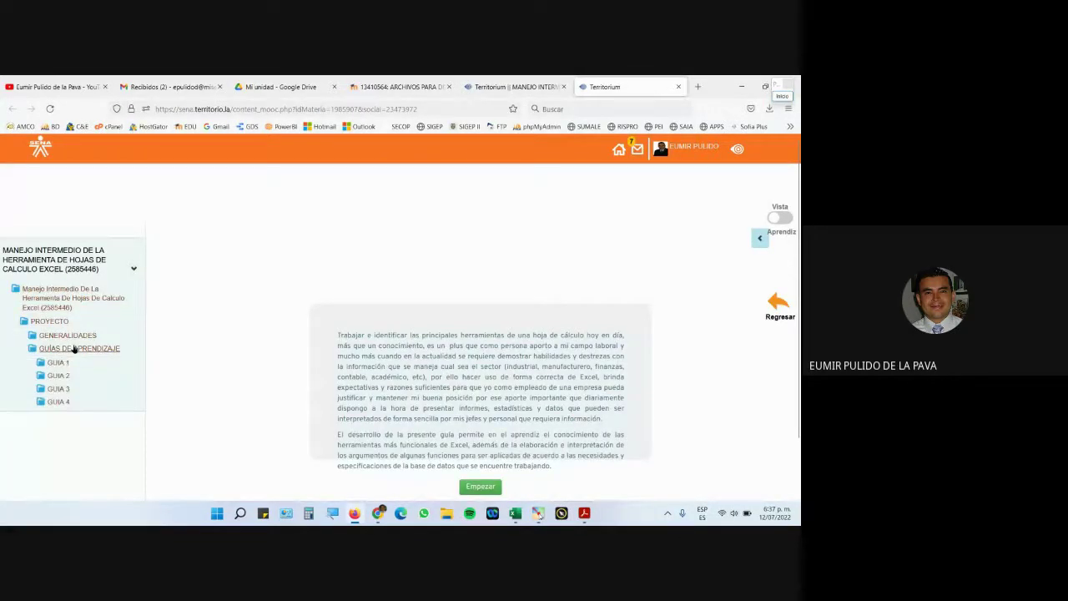
left_click(57, 363)
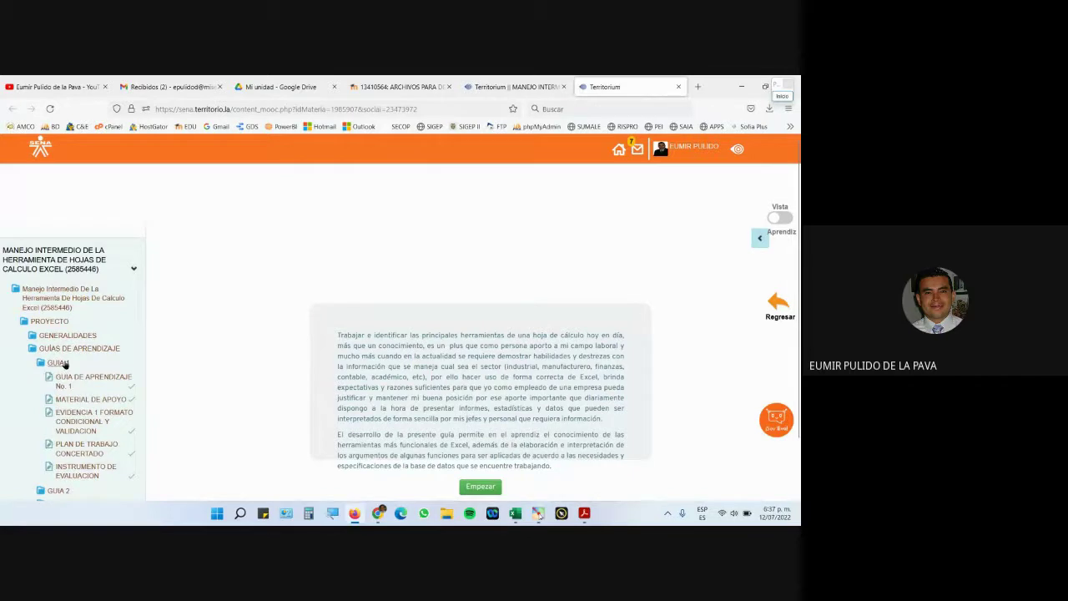
left_click(86, 399)
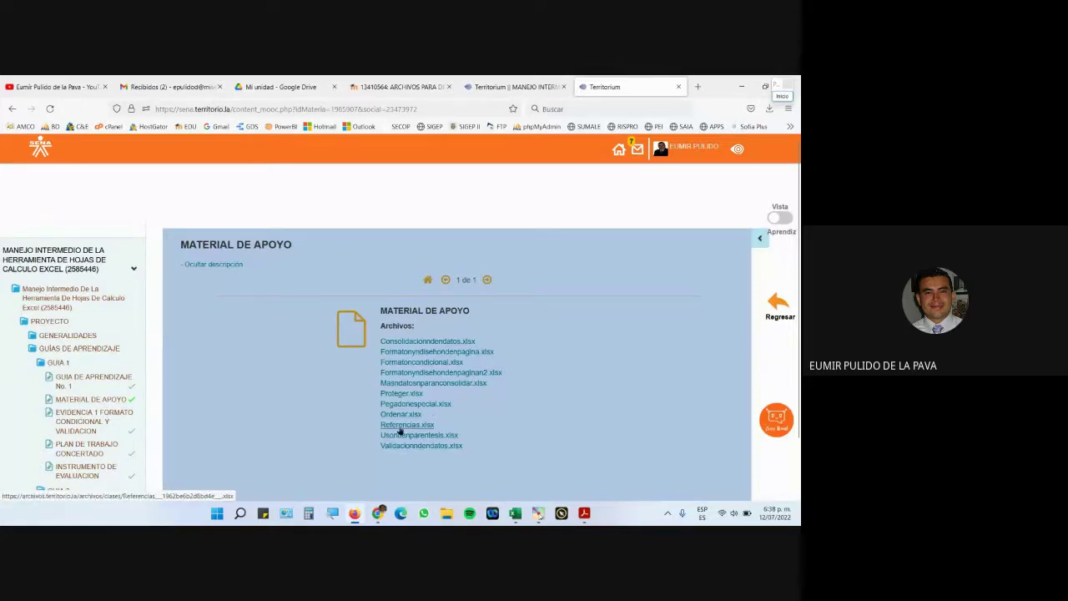
Step: Switch back to the Google Meet call and check the chat for a student's reply
left_click(359, 463)
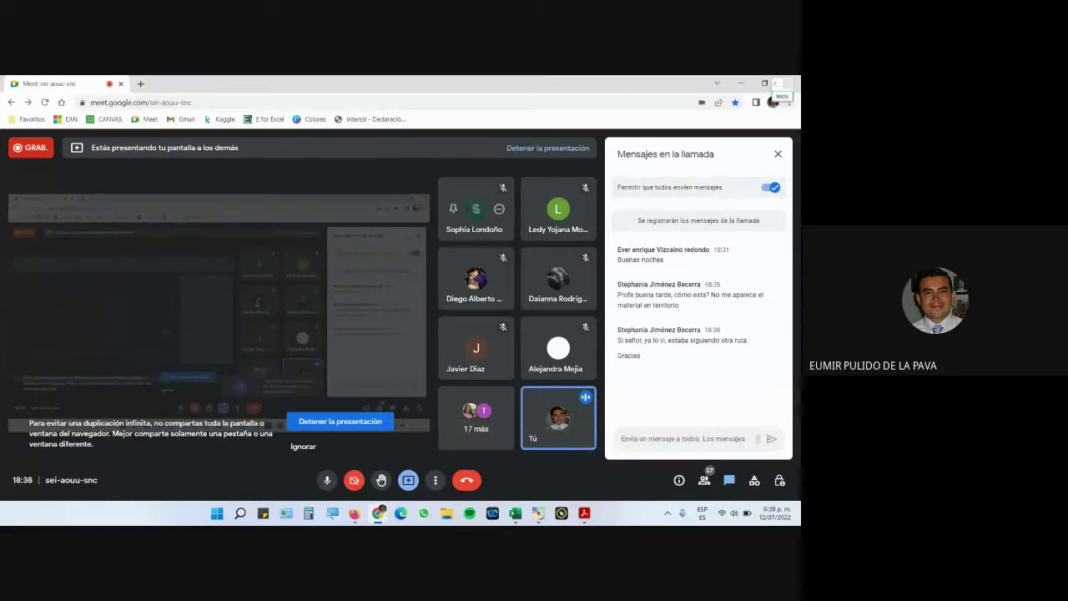
mouse_move(380, 515)
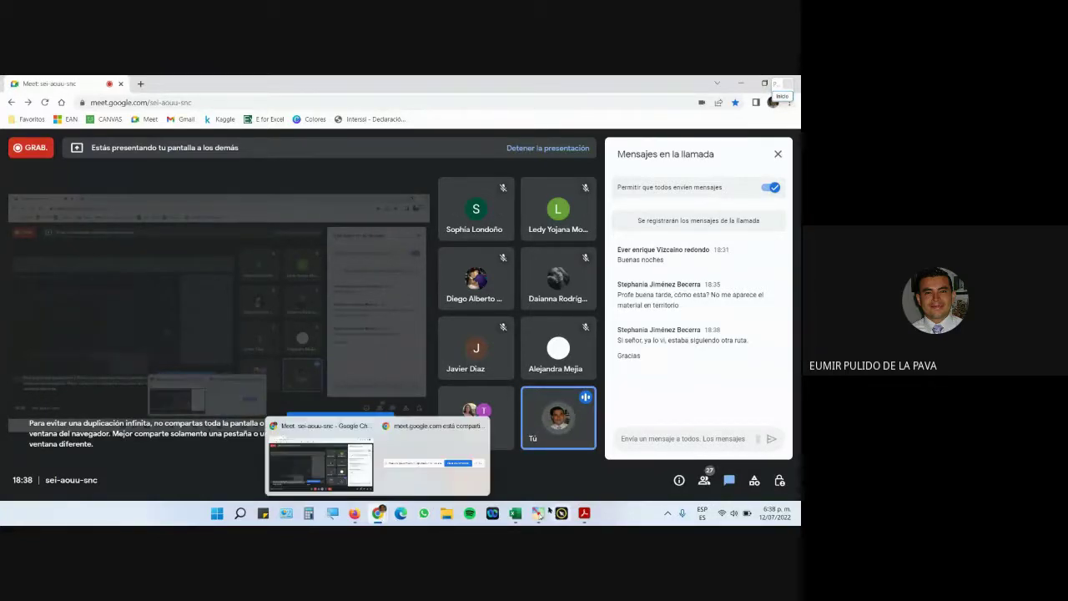
Step: Return to the Referencias workbook in Excel and magnify the screen to 200%
left_click(514, 515)
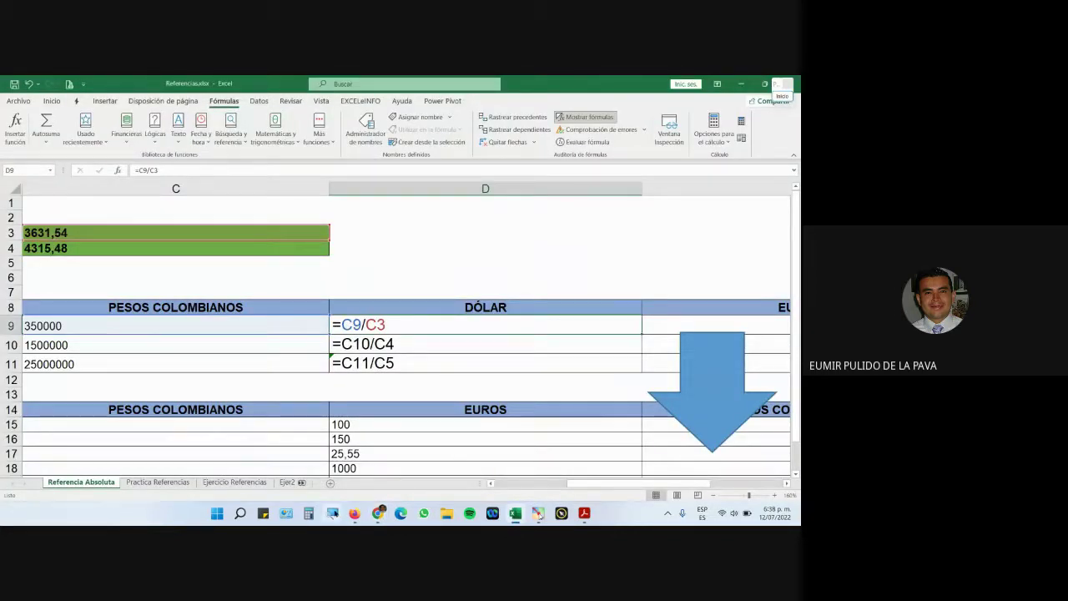
key("super+plus")
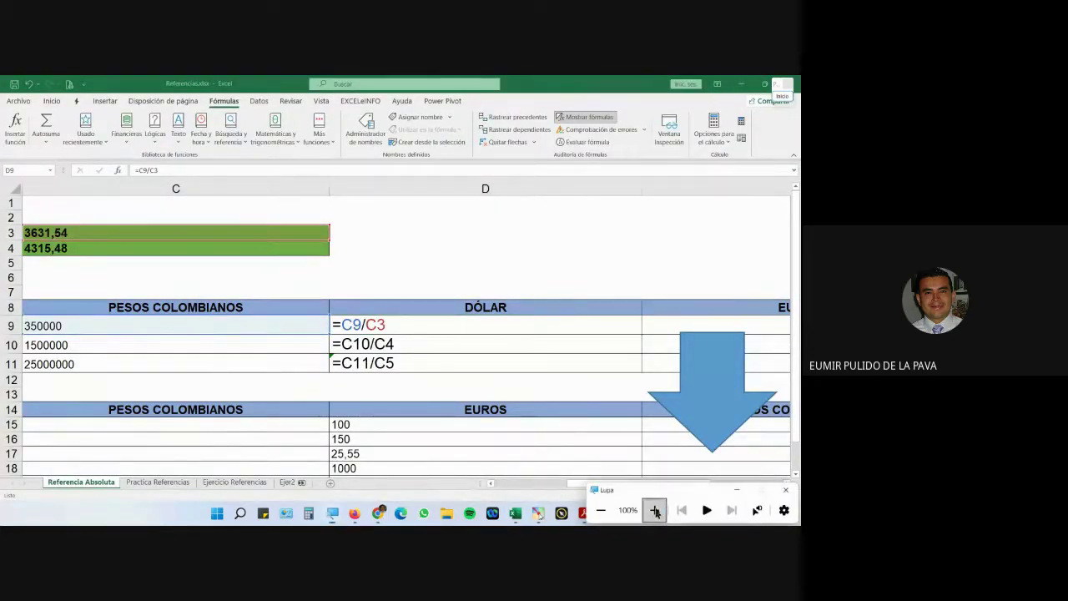
left_click(656, 511)
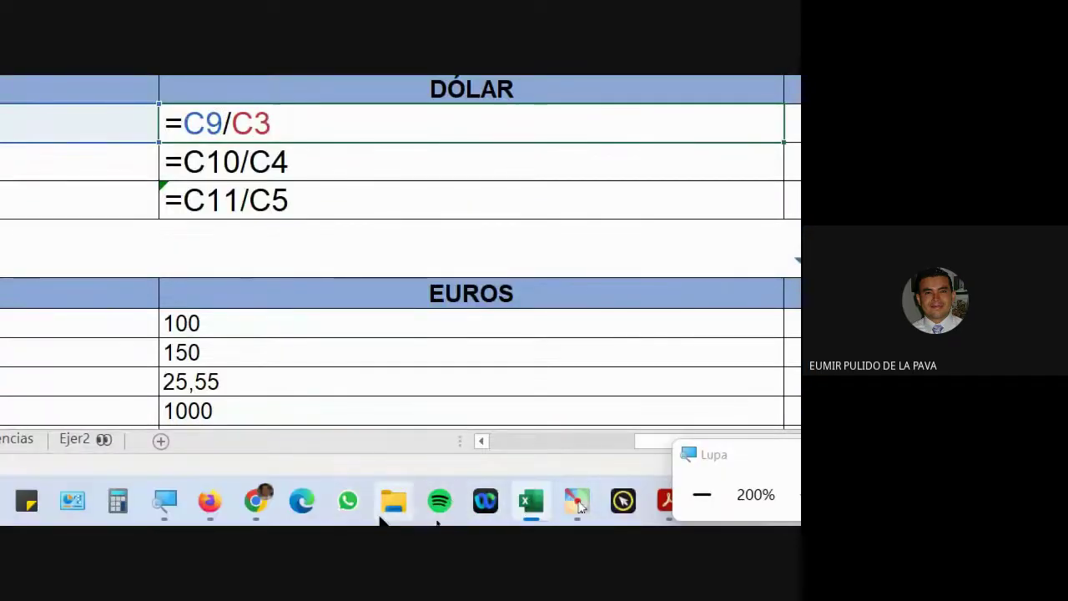
Step: Switch to the Google Meet call and admit the participant waiting to join
mouse_move(250, 492)
left_click(214, 441)
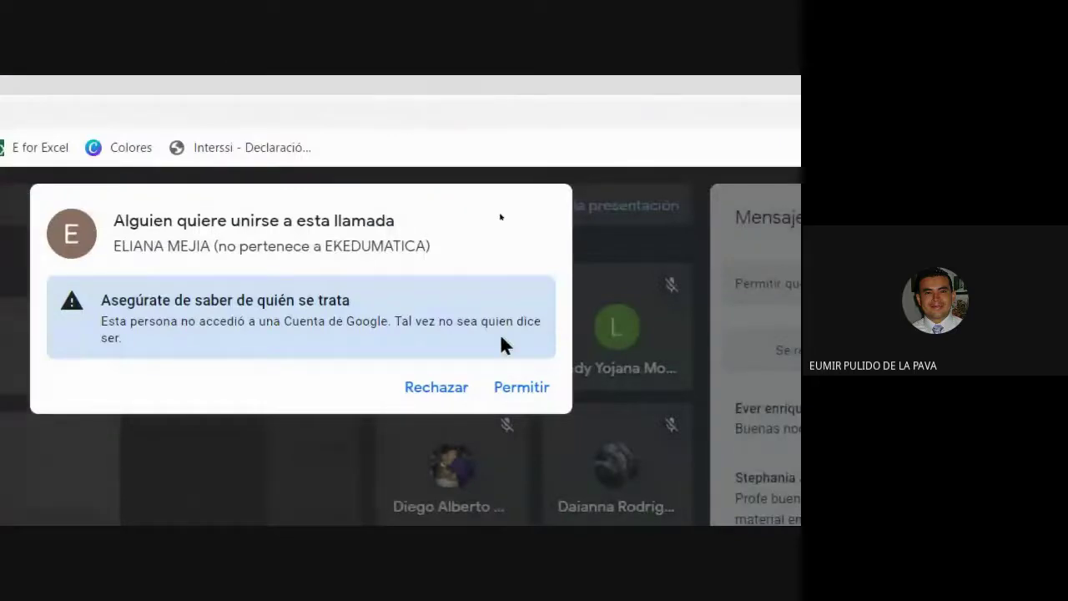
left_click(508, 388)
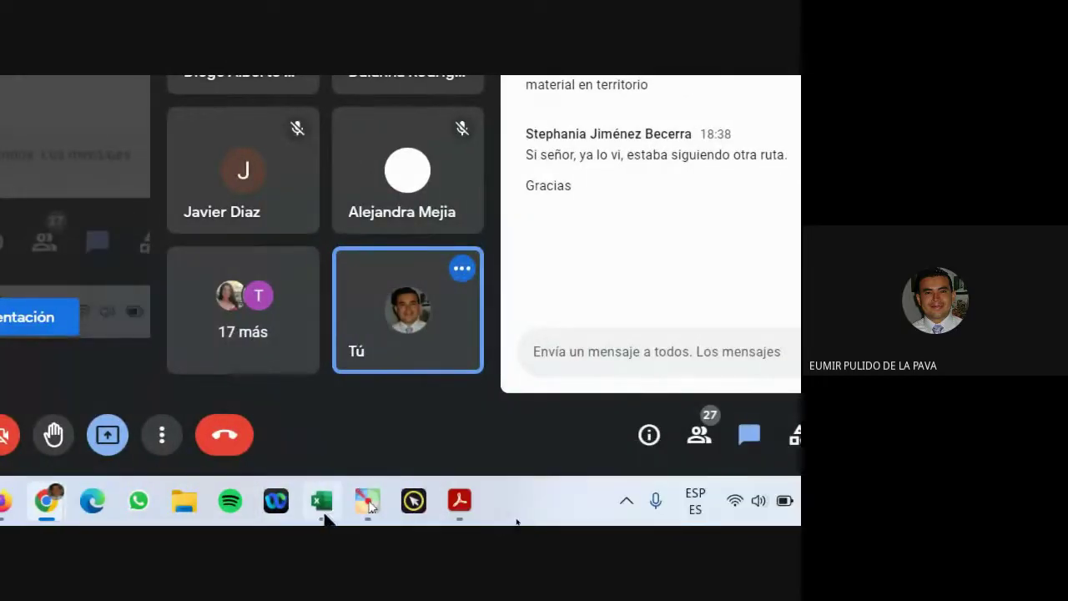
Step: Return to the Referencias workbook and place the blue down arrow beside the DÓLAR formulas, making it narrower and shorter
left_click(324, 509)
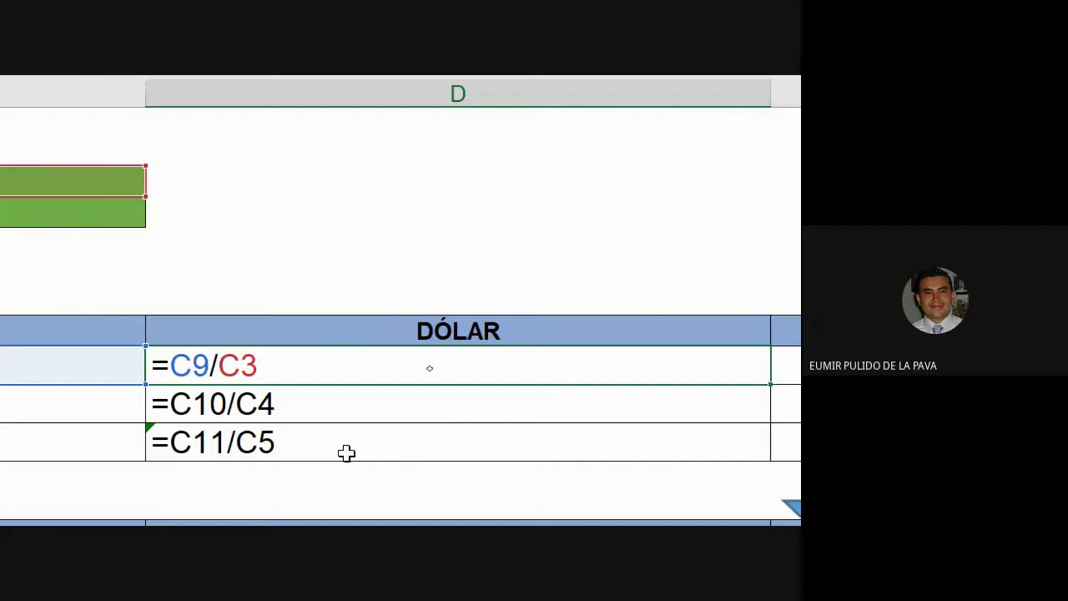
left_click(654, 435)
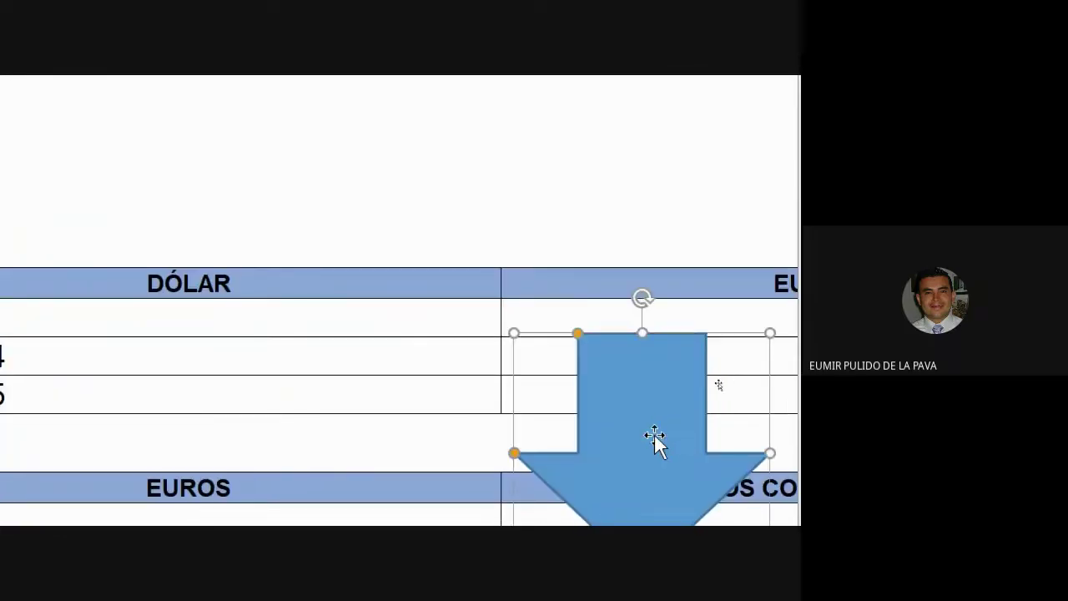
left_click_drag(654, 435, 610, 402)
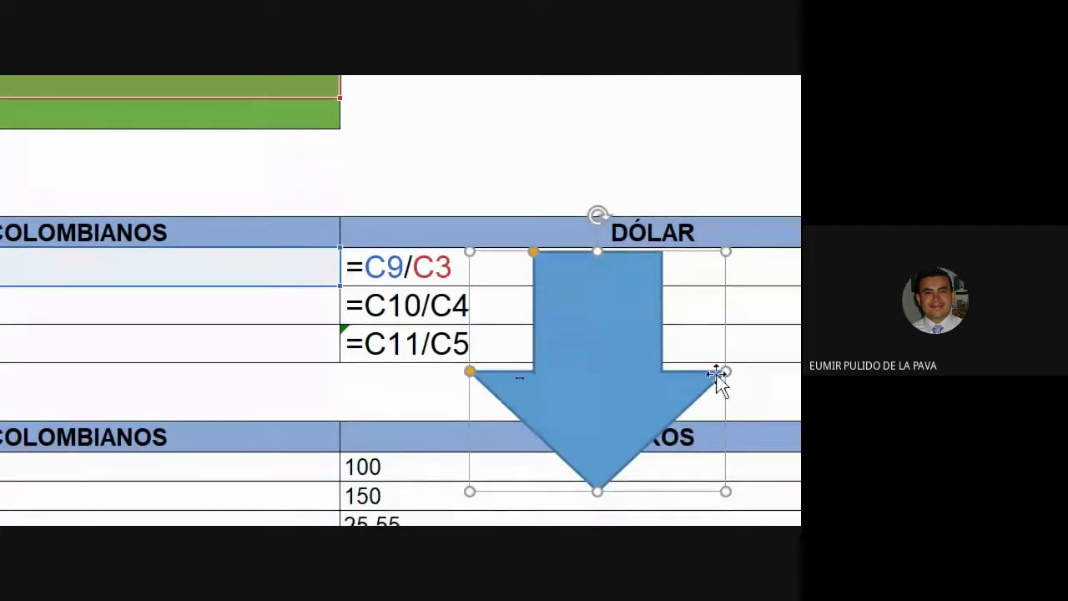
left_click_drag(726, 372, 619, 375)
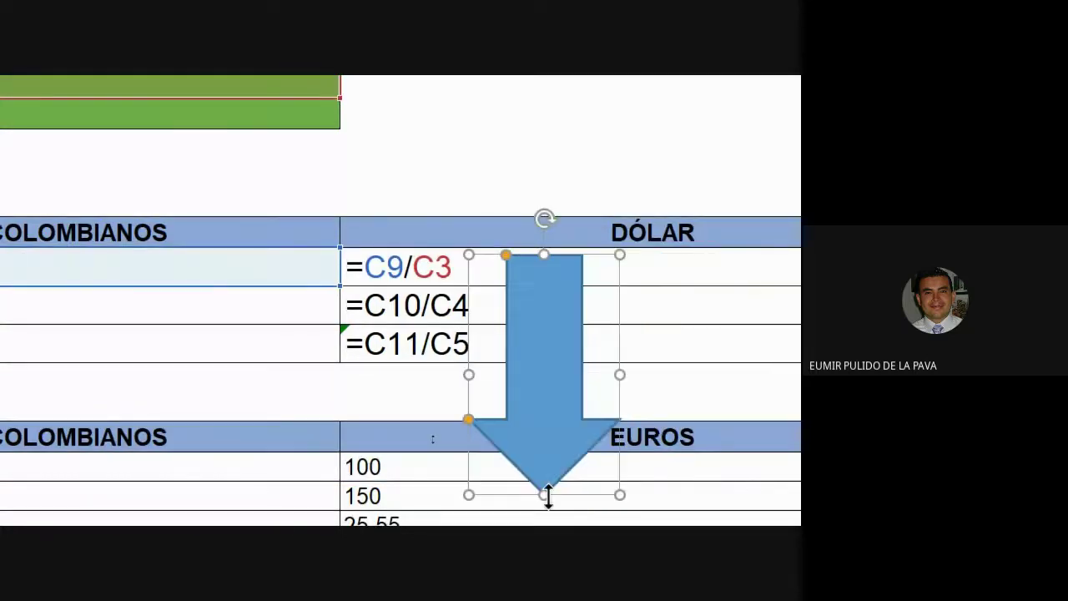
left_click_drag(547, 495, 540, 464)
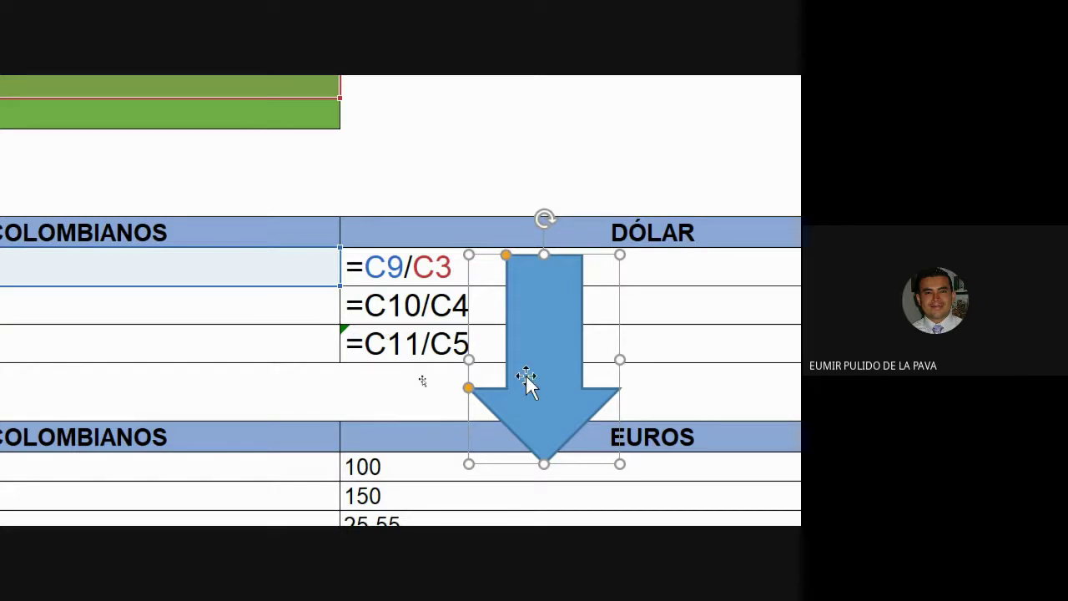
left_click_drag(537, 374, 598, 374)
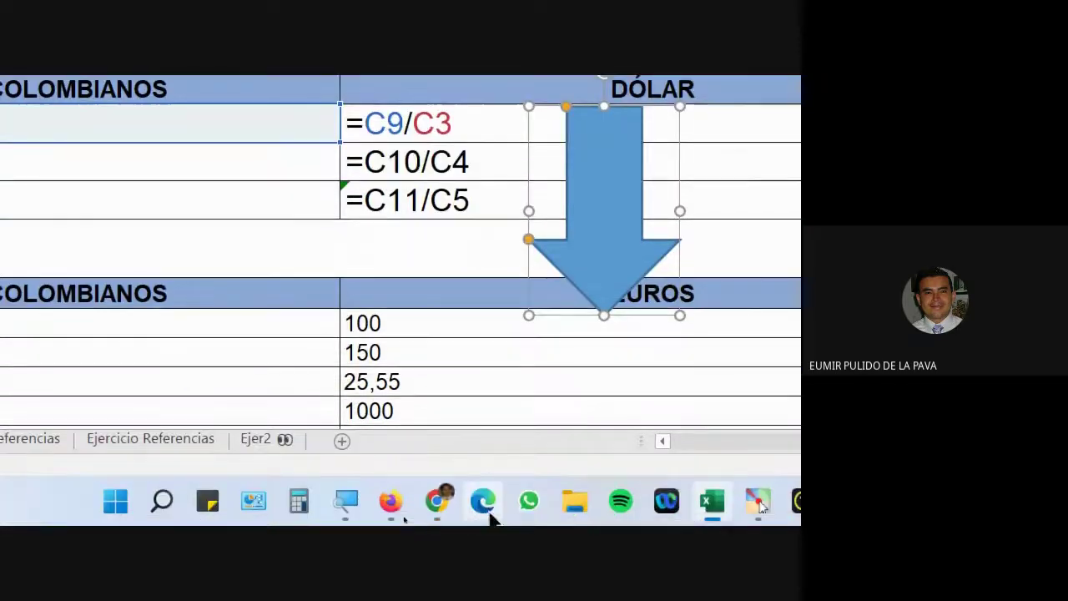
Step: Switch to the Google Meet call, admit the person asking to join, and return to the Excel workbook
mouse_move(437, 500)
left_click(331, 405)
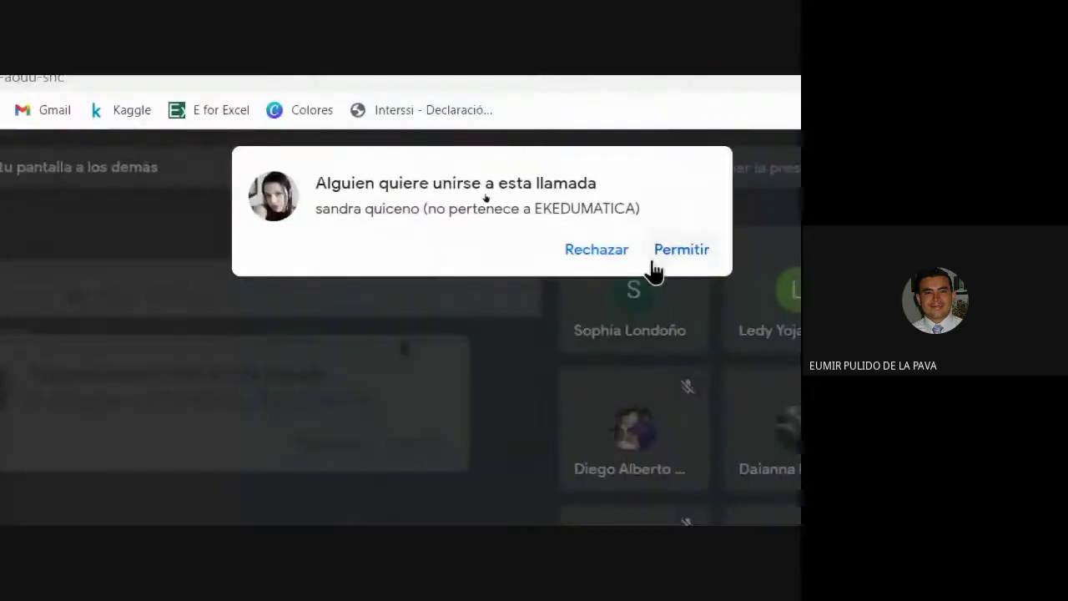
left_click(677, 254)
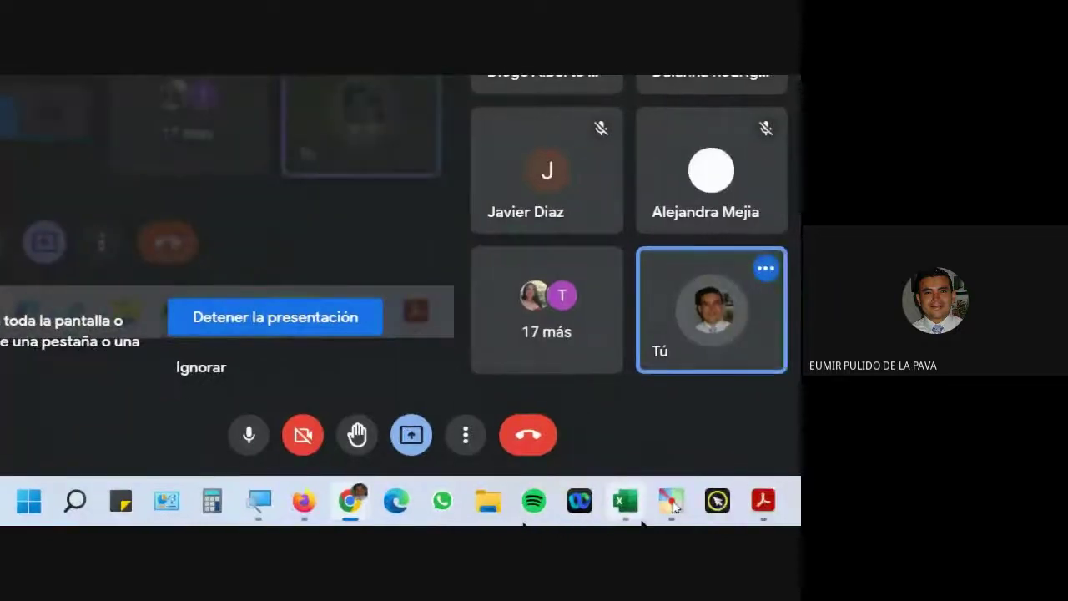
left_click(627, 503)
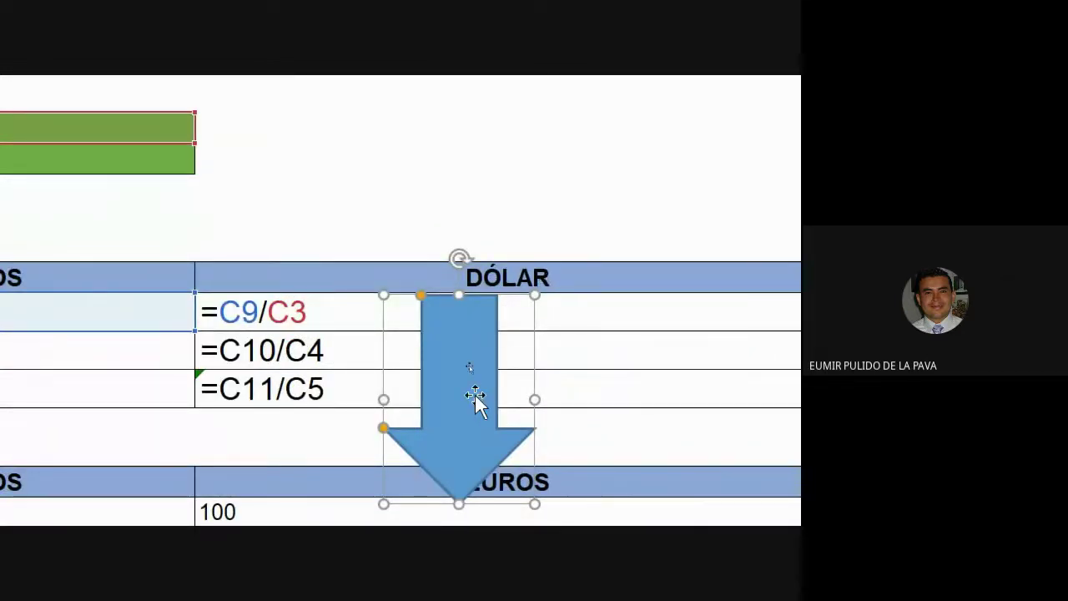
Step: Delete the blue arrow shape and make the divisor in D9's formula absolute, giving =C9/$C$3
key("Delete")
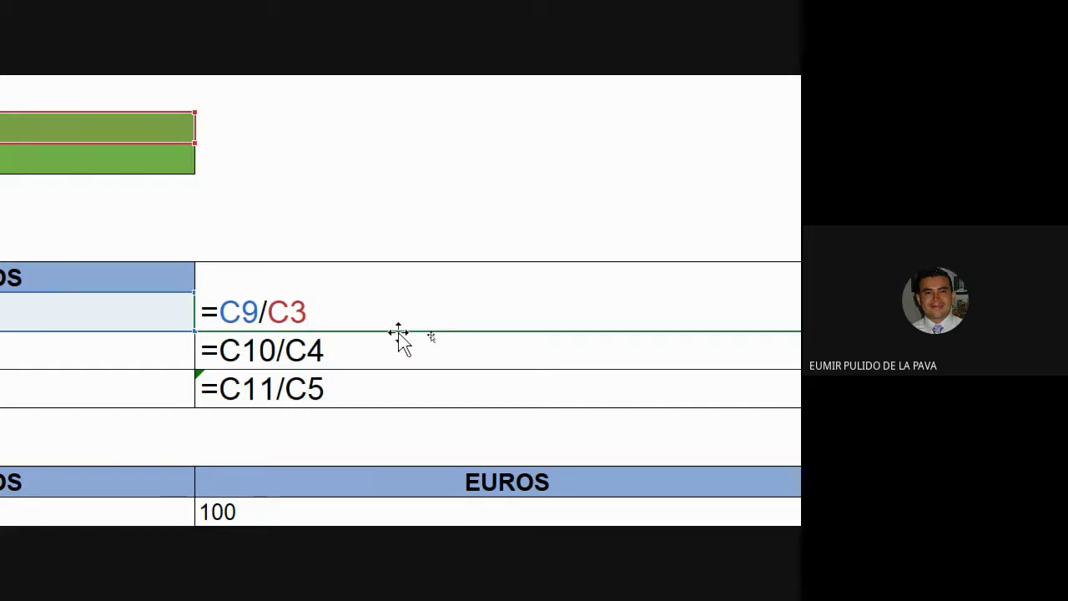
key("F4")
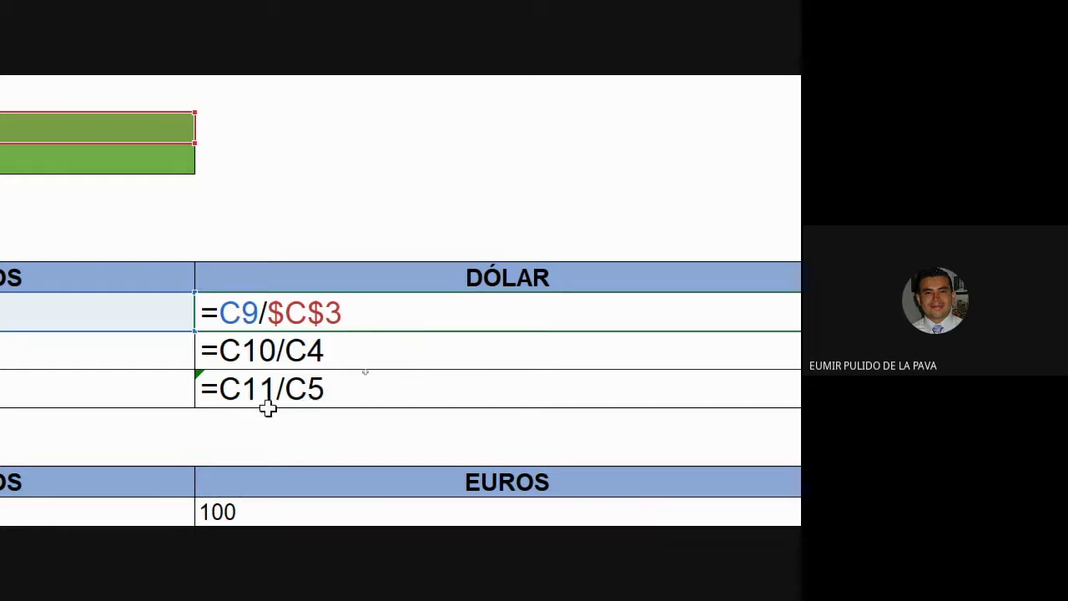
Step: Highlight the absolute reference $C$3 and its row part $3 in the DÓLAR formula of D9
left_click_drag(268, 310, 346, 312)
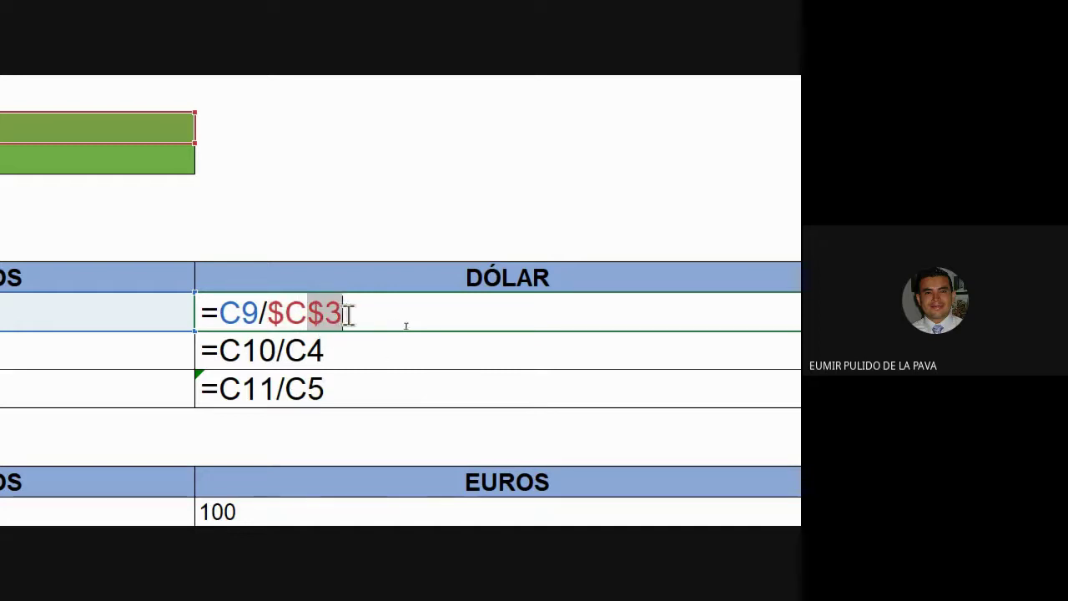
left_click(276, 312)
left_click_drag(276, 313, 347, 312)
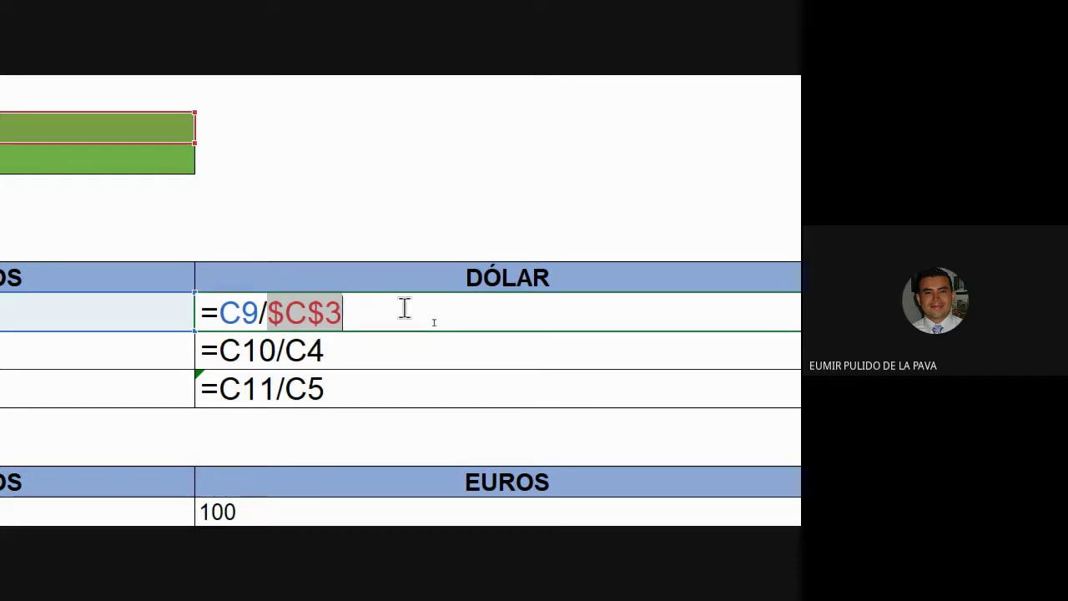
left_click(280, 377)
left_click_drag(267, 377, 349, 376)
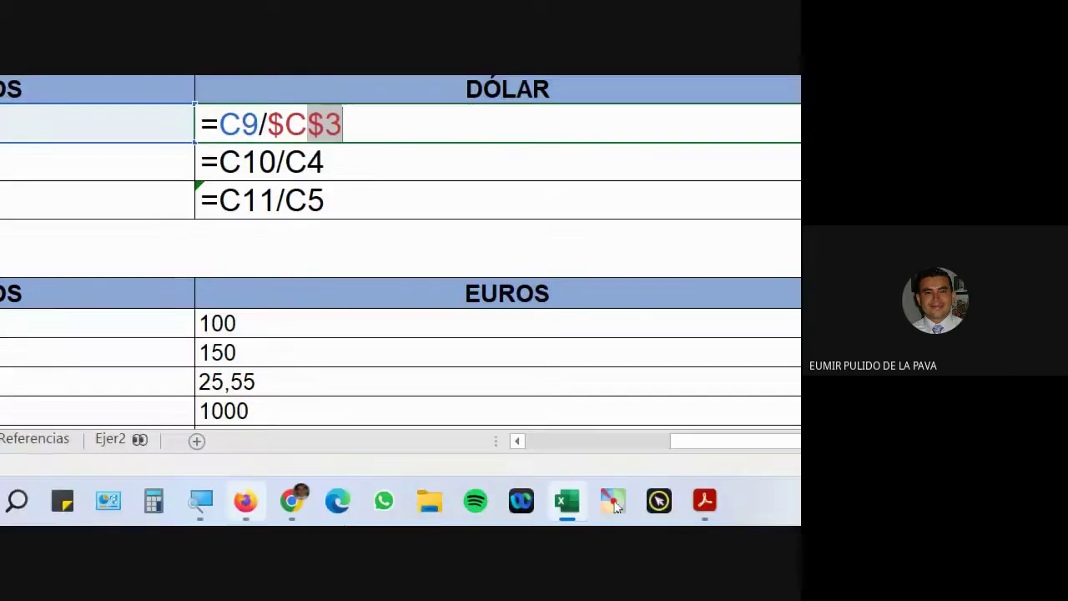
Step: Open the Google Meet call to let in another waiting participant, and go back to the Referencias workbook
mouse_move(294, 500)
left_click(376, 367)
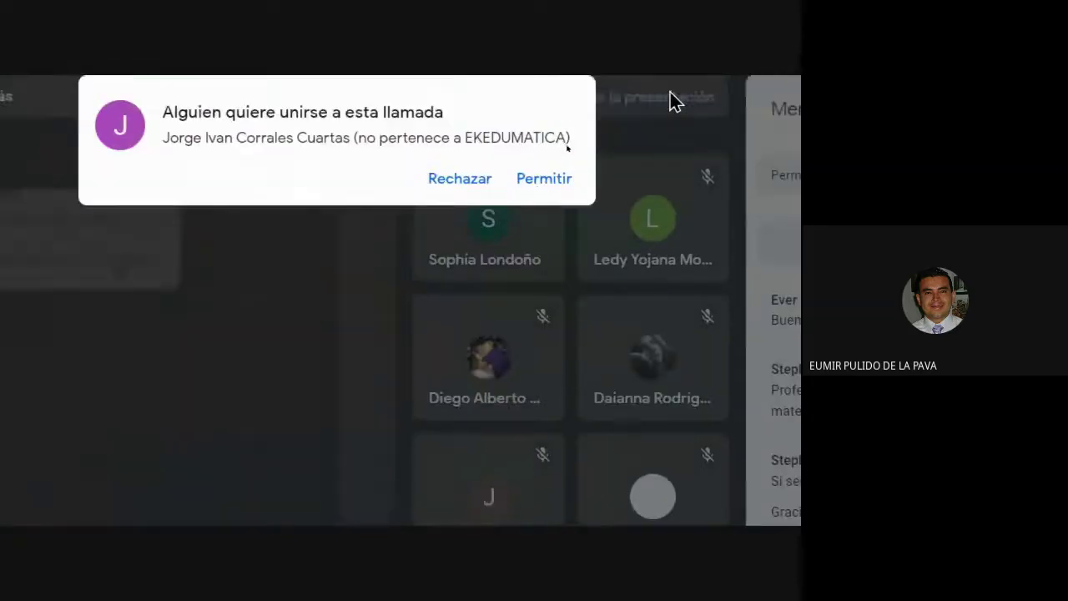
left_click(540, 182)
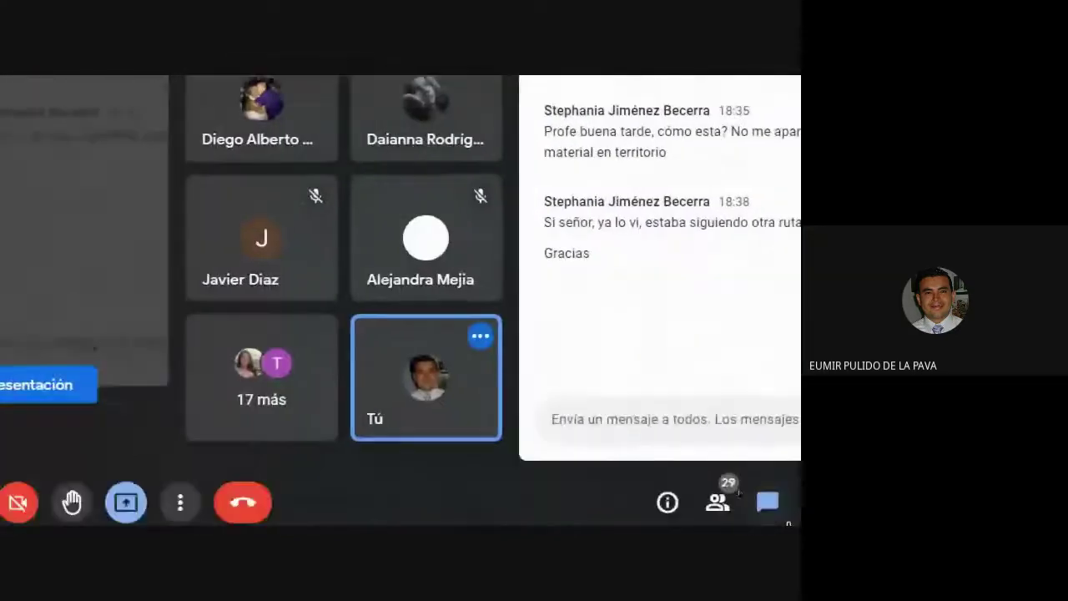
left_click(336, 568)
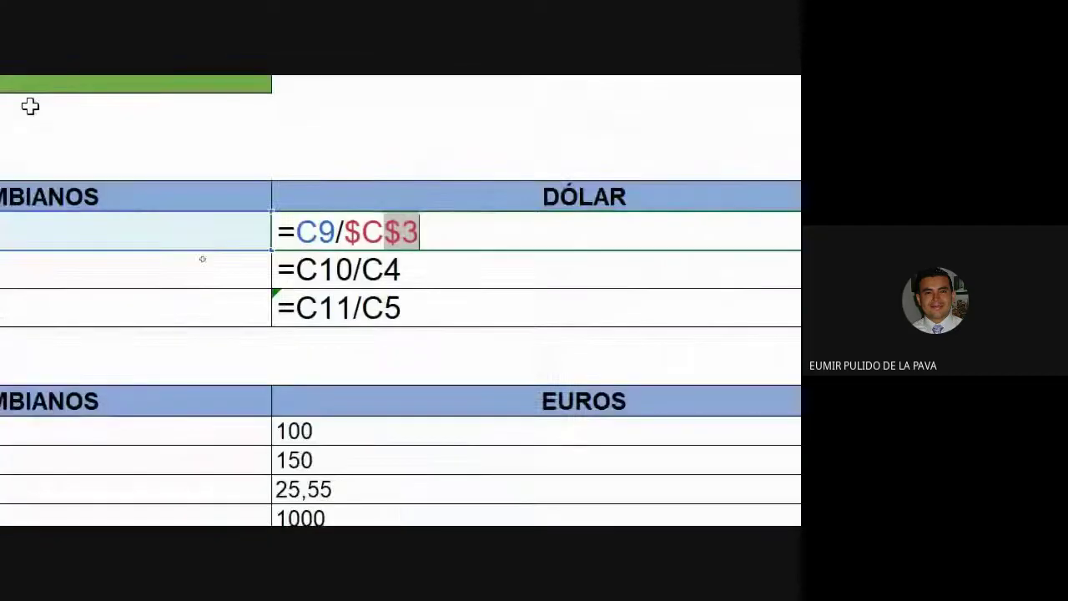
Step: Point out the fixed column $C, the fixed row $3 and the whole $C$3 reference in D9's formula
left_click_drag(343, 232, 381, 231)
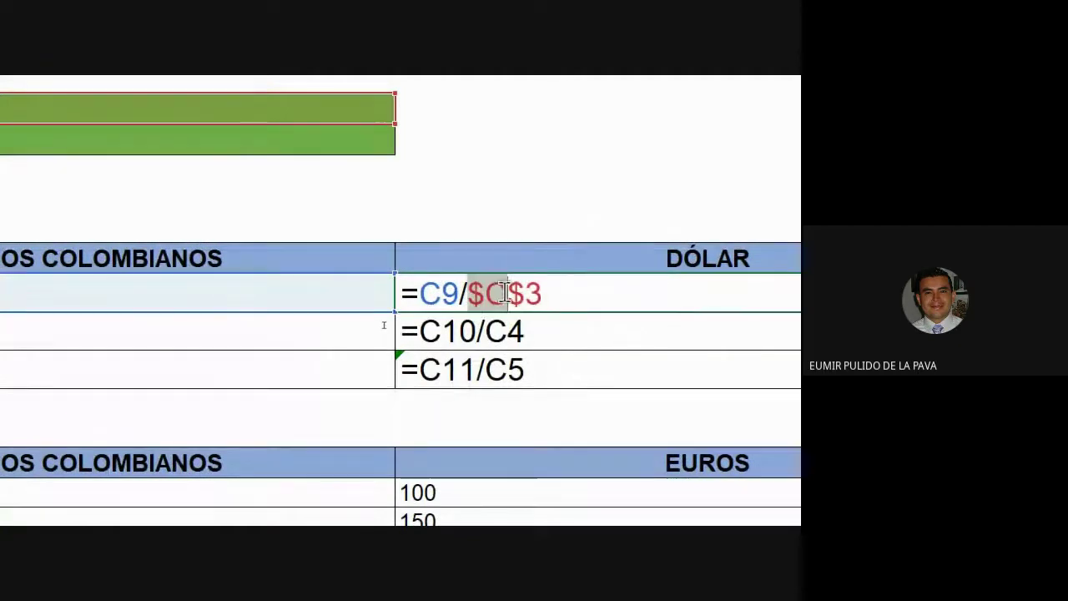
left_click_drag(506, 292, 550, 293)
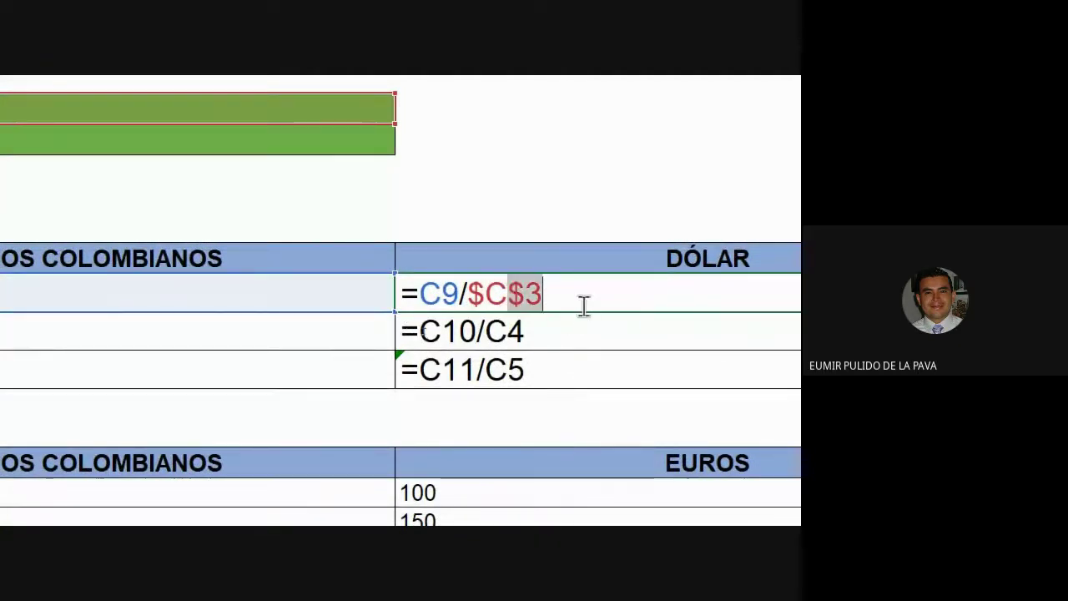
left_click_drag(483, 293, 548, 294)
left_click_drag(481, 293, 541, 295)
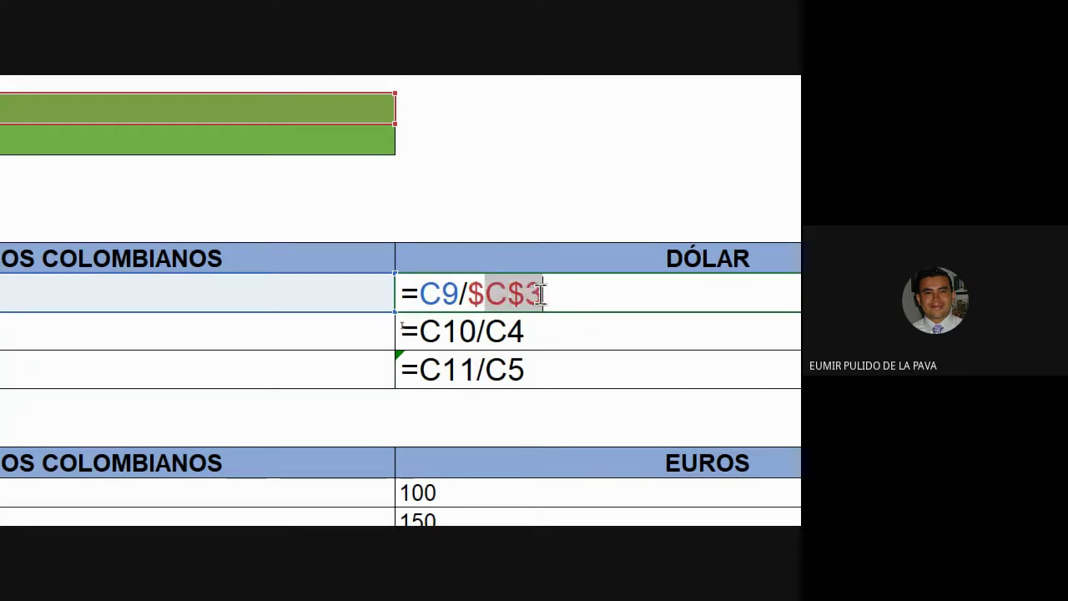
left_click_drag(464, 294, 546, 293)
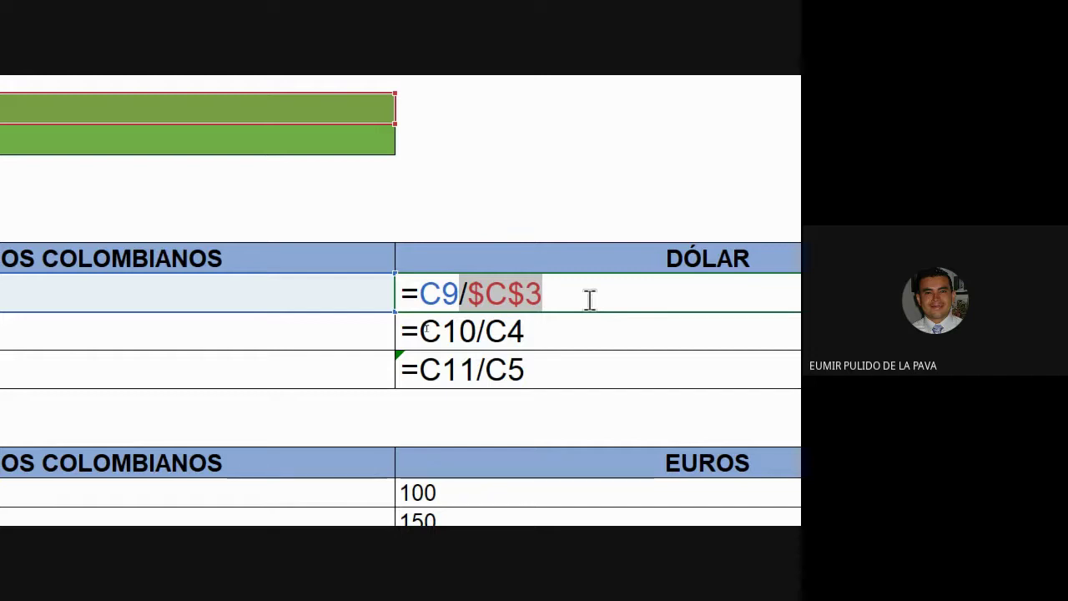
Step: Enter =C9/$C$3 in D9, fill it down through D11, and turn off the formula display to show results
key("Return")
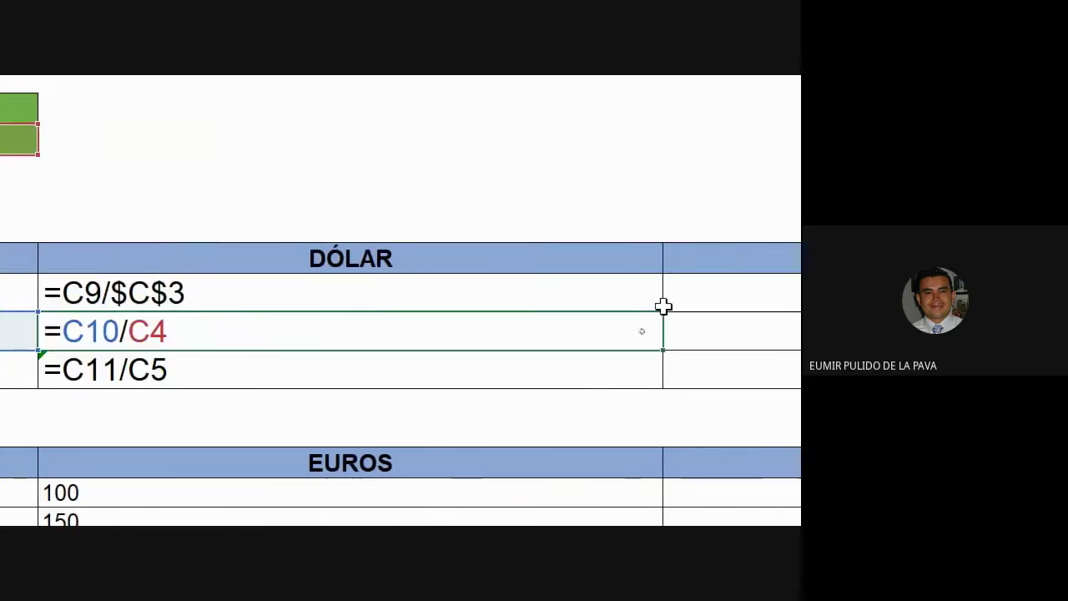
left_click(656, 302)
left_click_drag(661, 310, 660, 386)
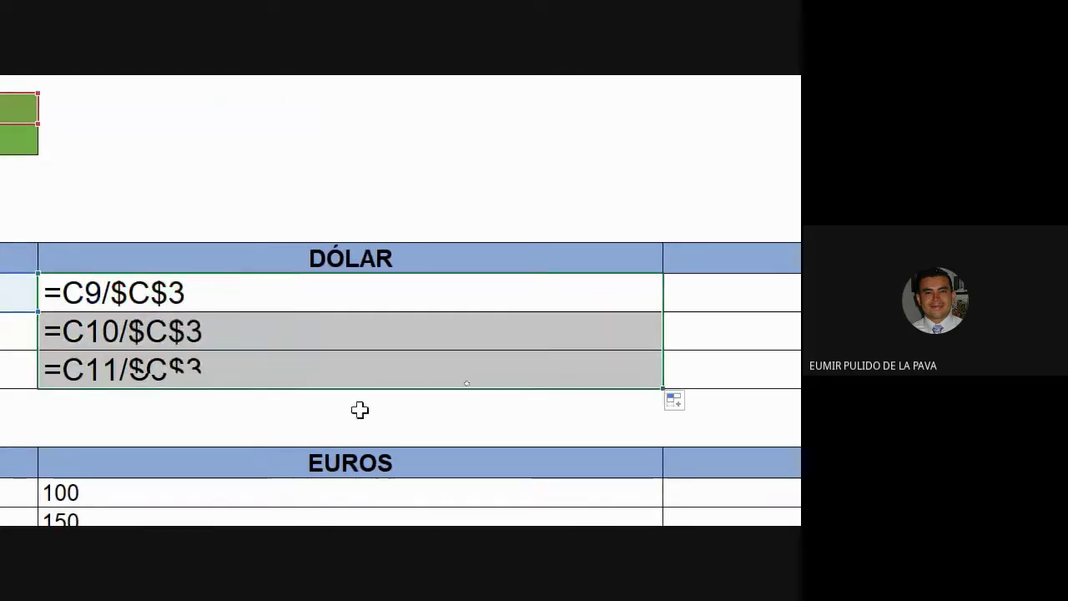
key("F2")
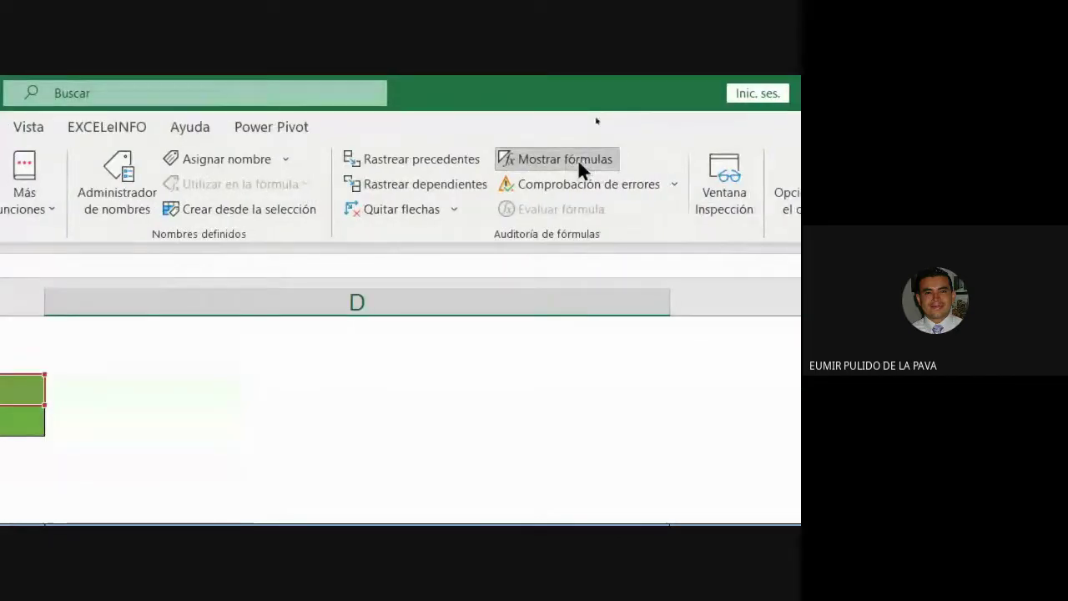
left_click(578, 160)
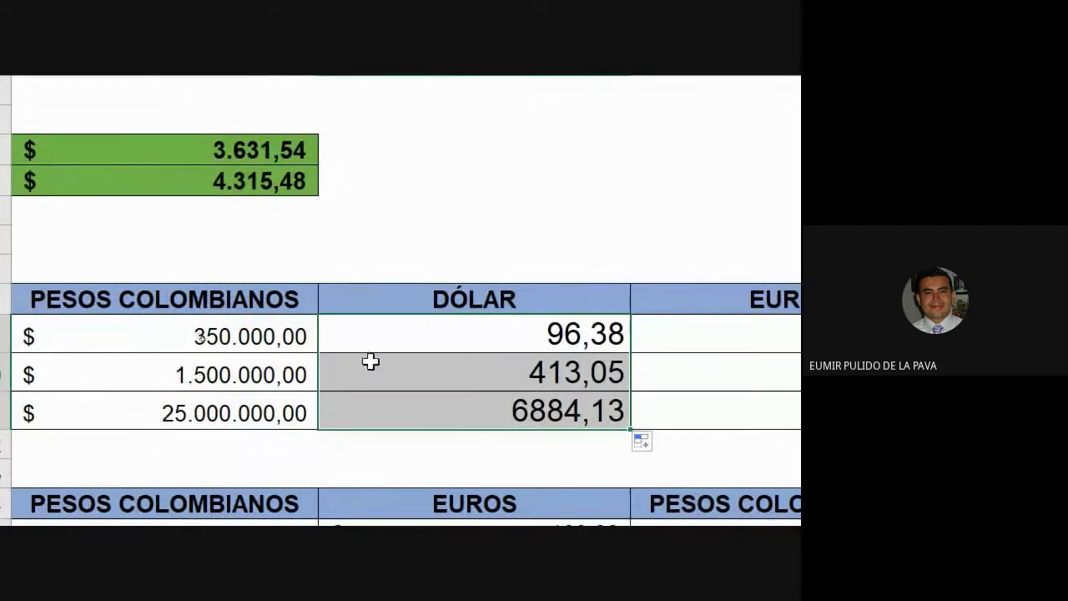
Step: Examine the references in the filled DÓLAR formulas of D10 and D11 and in the original D9, leaving them unedited
double_click(393, 375)
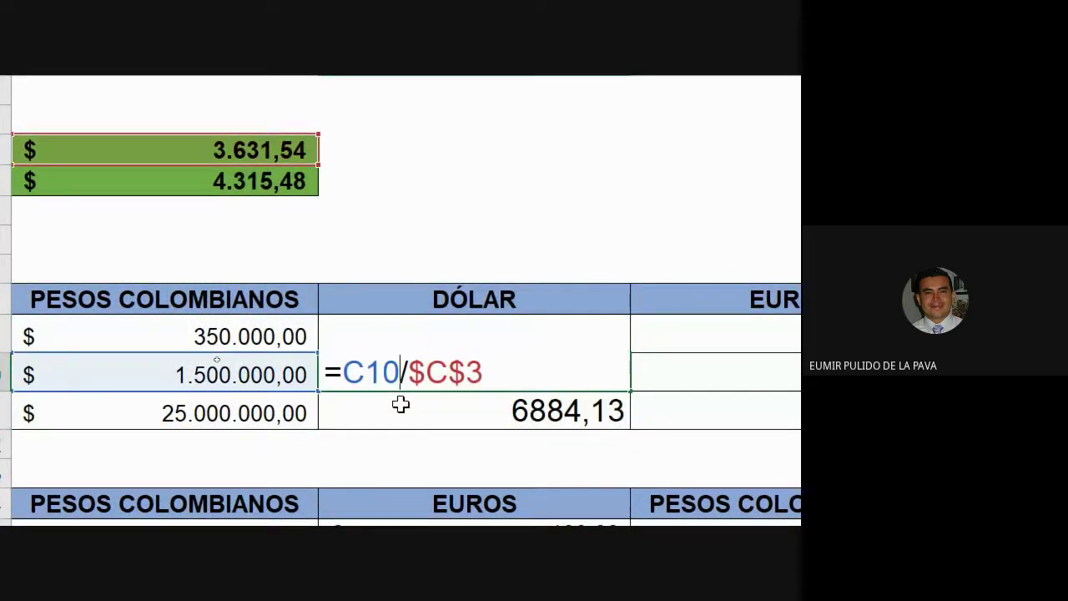
double_click(400, 404)
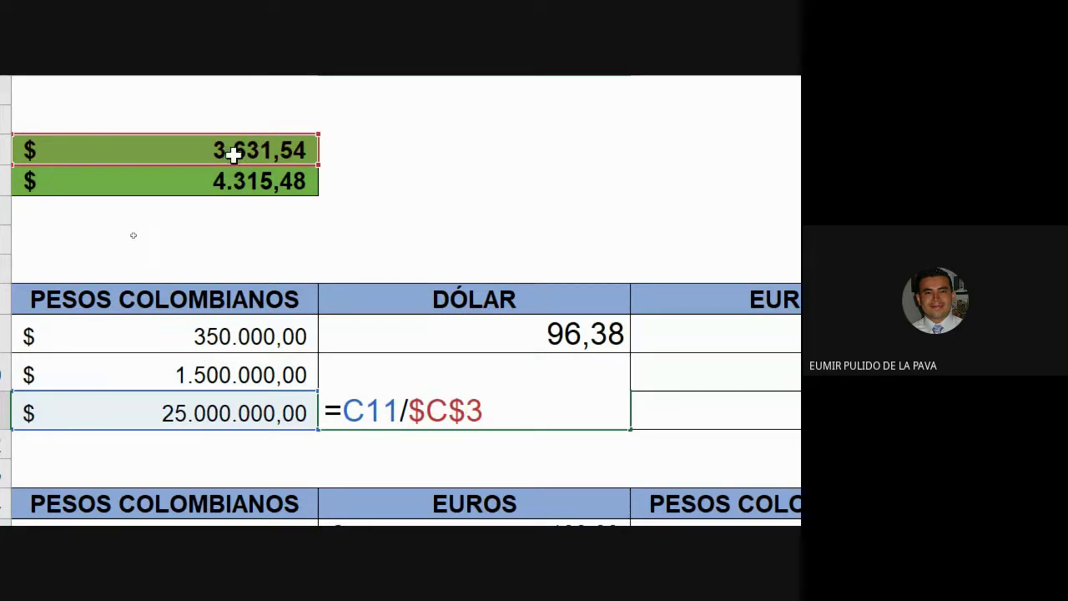
left_click(485, 337)
double_click(485, 338)
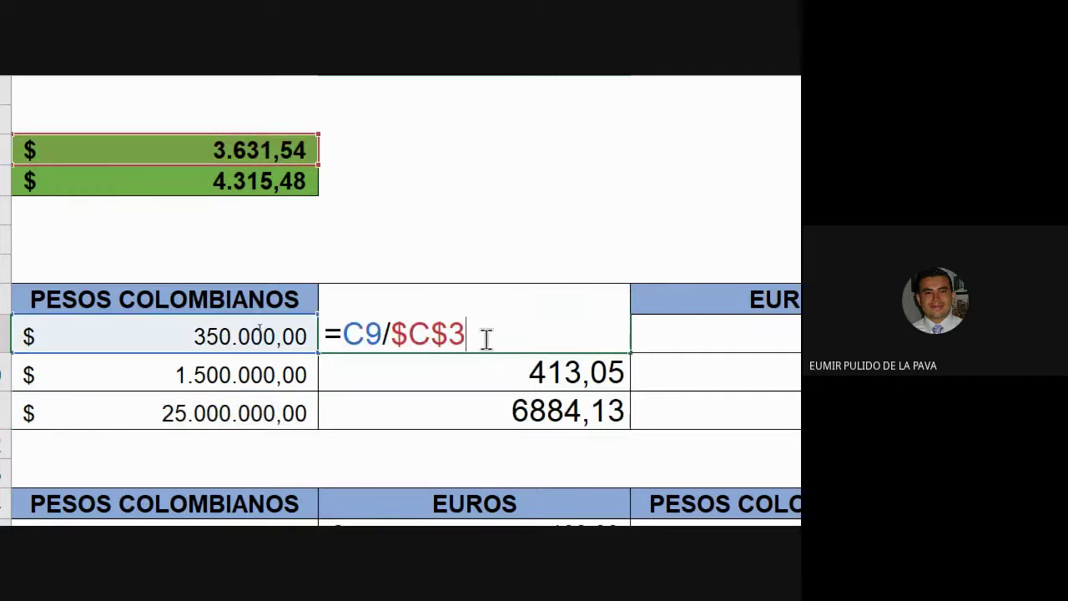
double_click(484, 364)
key("Escape")
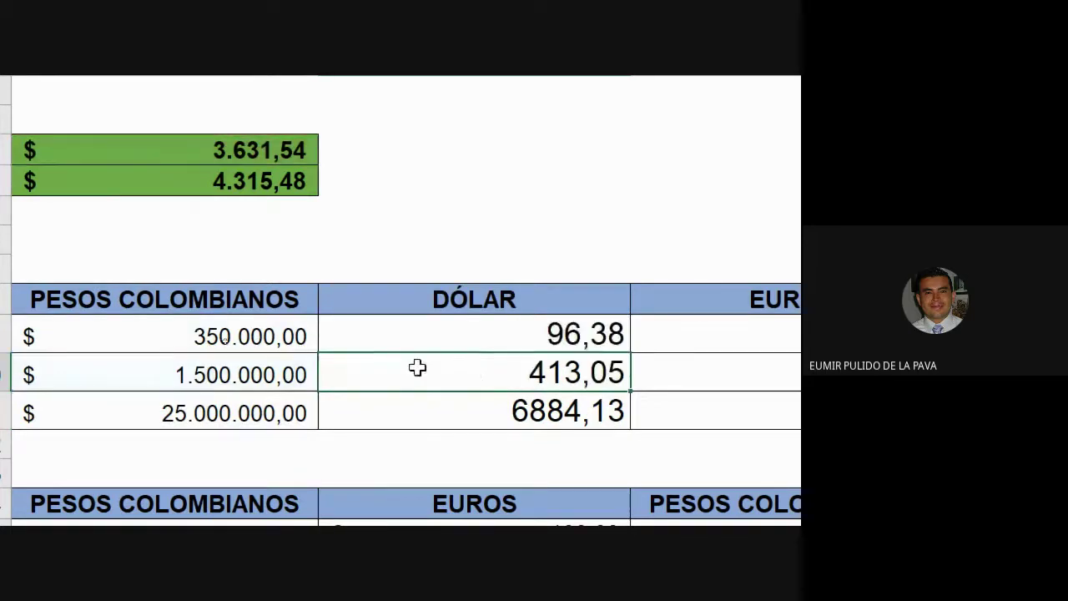
Step: Compare the formulas in D9, D10 and D11 again, row by row, to check the fixed dollar rate reference
left_click(434, 336)
double_click(433, 334)
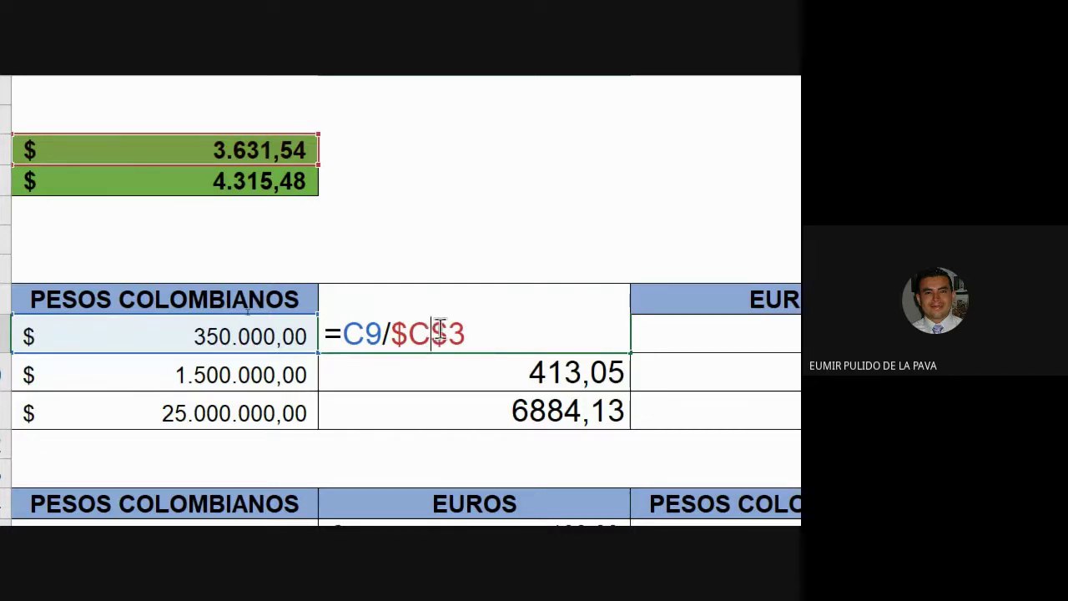
double_click(447, 377)
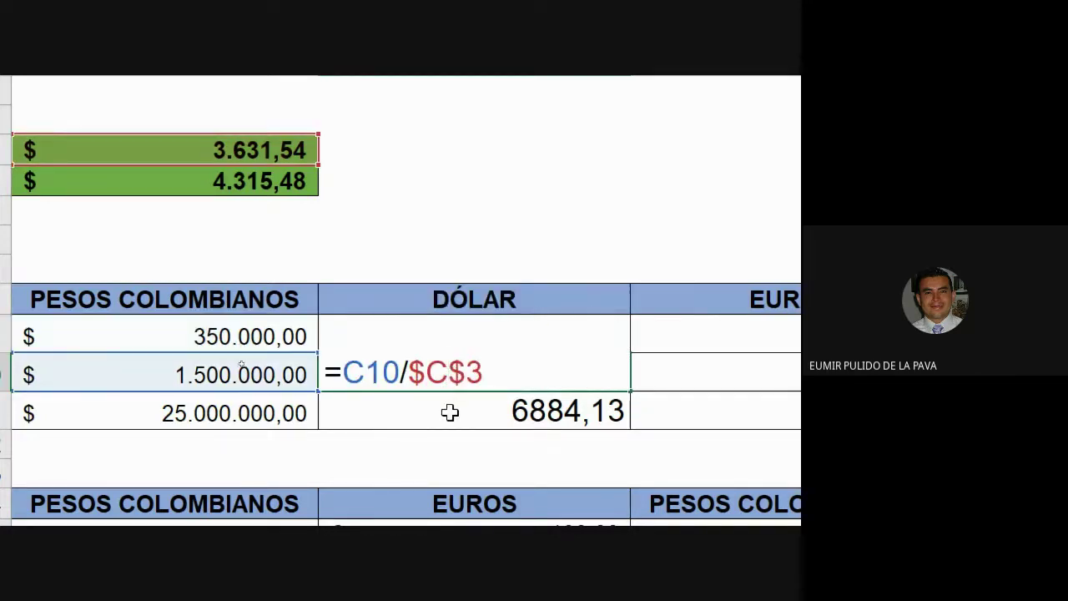
left_click(448, 410)
double_click(450, 410)
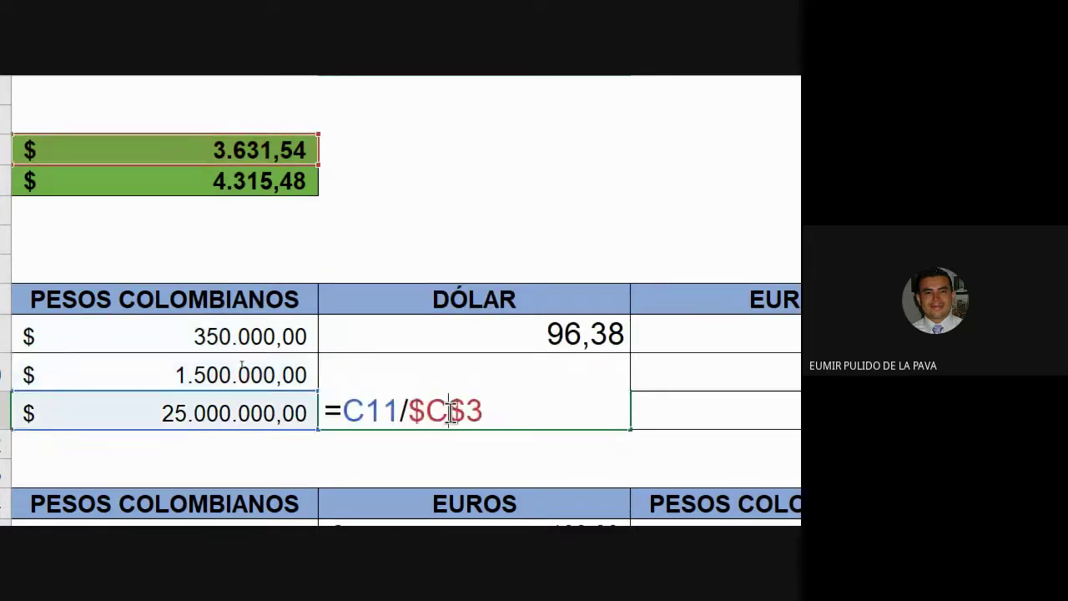
Step: Change the absolute rate reference in D9's formula to a mixed one with only the row fixed, =C9/C$3
double_click(456, 343)
left_click_drag(390, 334, 489, 348)
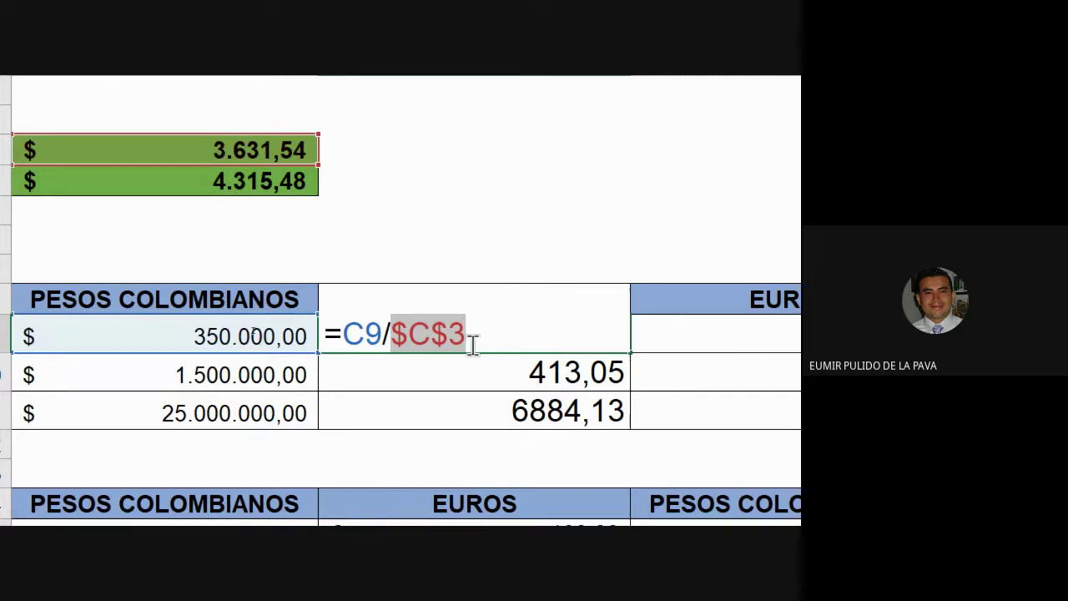
left_click(469, 341)
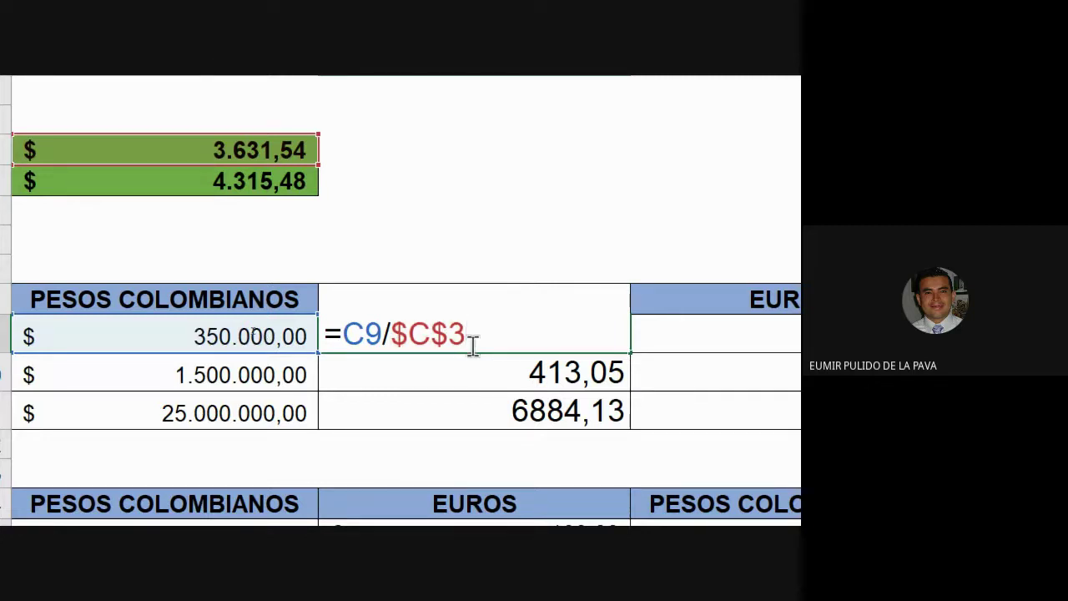
key("F4")
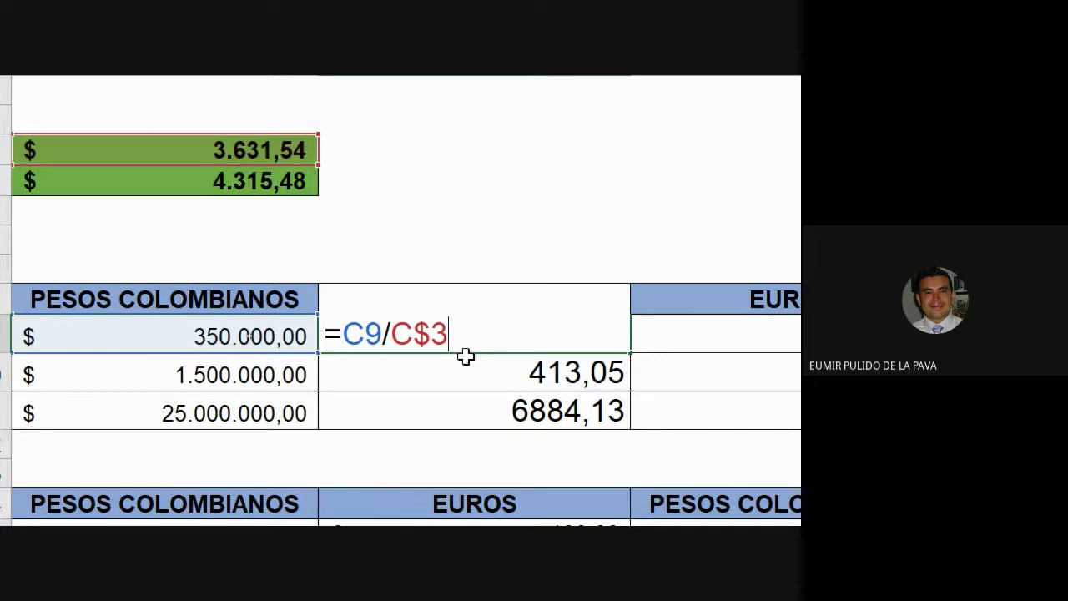
key("Return")
Step: Inspect the rate references in the formulas of D10 and D11 without editing them
double_click(463, 372)
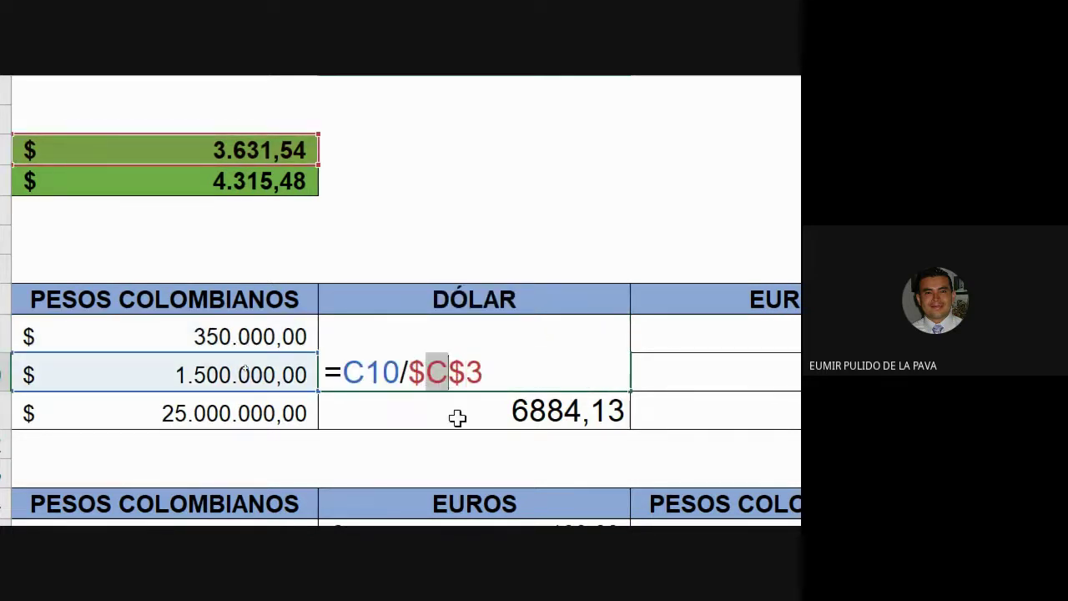
key("Return")
double_click(463, 412)
key("Return")
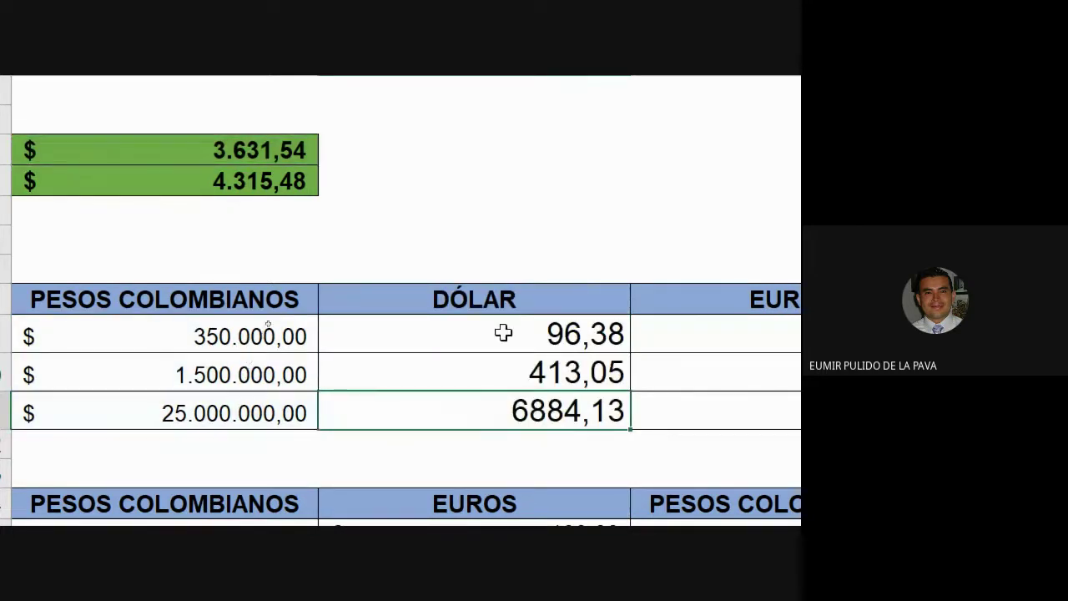
Step: Make D9's formula fully relative as =C9/C3, fill it down through D11, and inspect the rate reference in D11
double_click(504, 333)
key("F4")
key("F4")
key("F4")
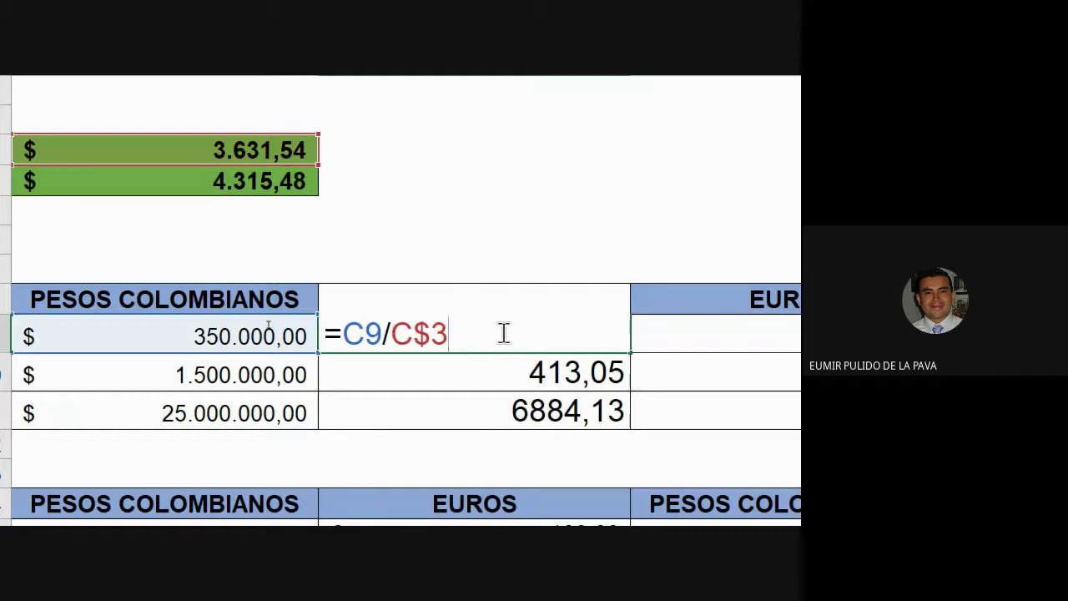
key("ctrl+Return")
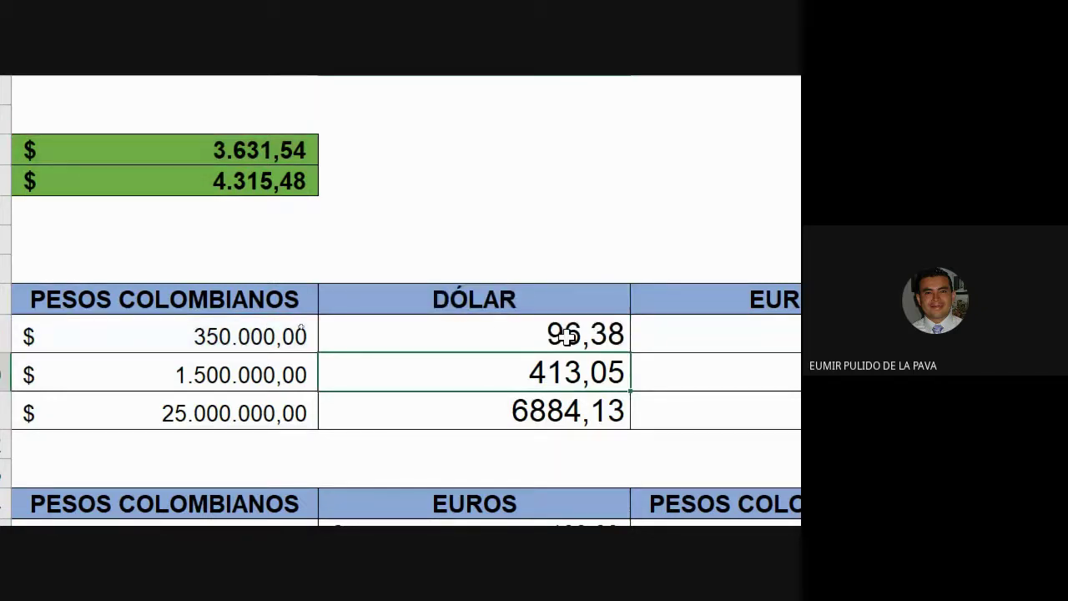
left_click_drag(627, 354, 612, 420)
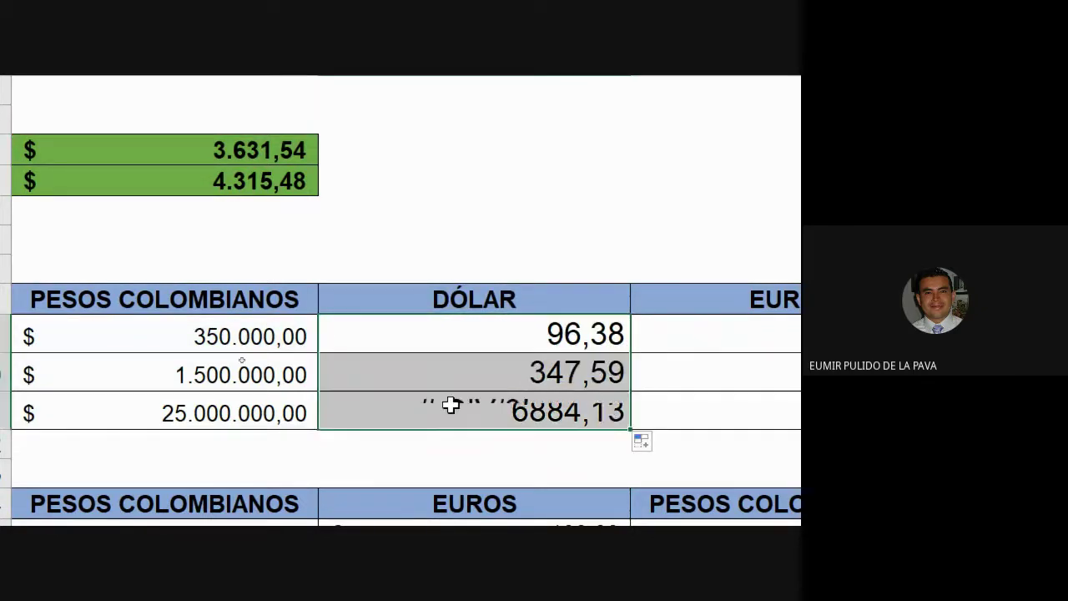
double_click(453, 408)
left_click_drag(408, 410, 430, 410)
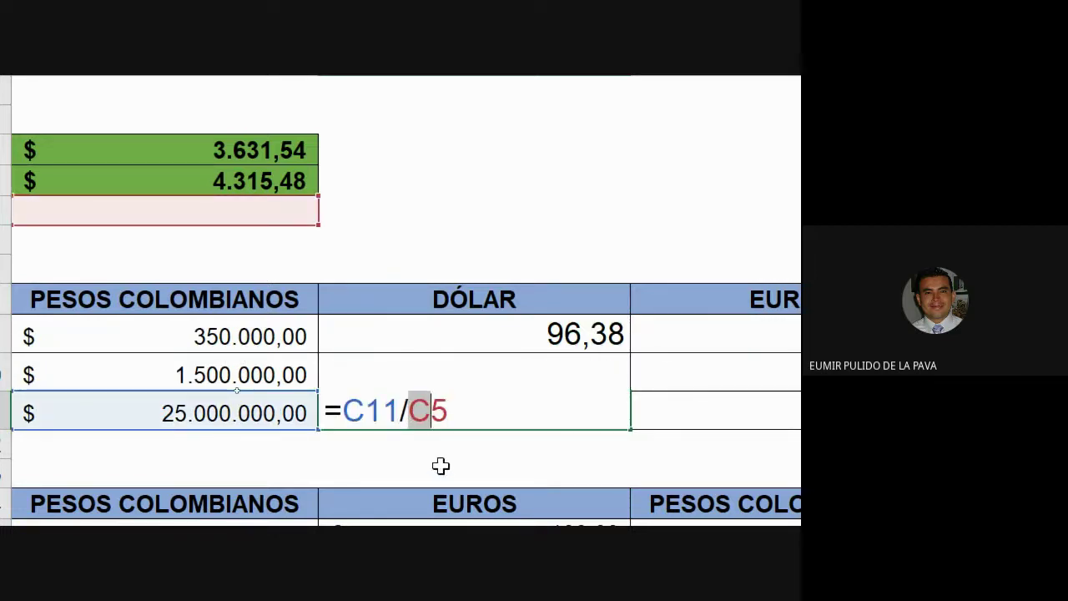
Step: Switch to the Meet call in Chrome and look over the MATERIAL DE APOYO file list, pointing out Referencias.xlsx
left_click(665, 500)
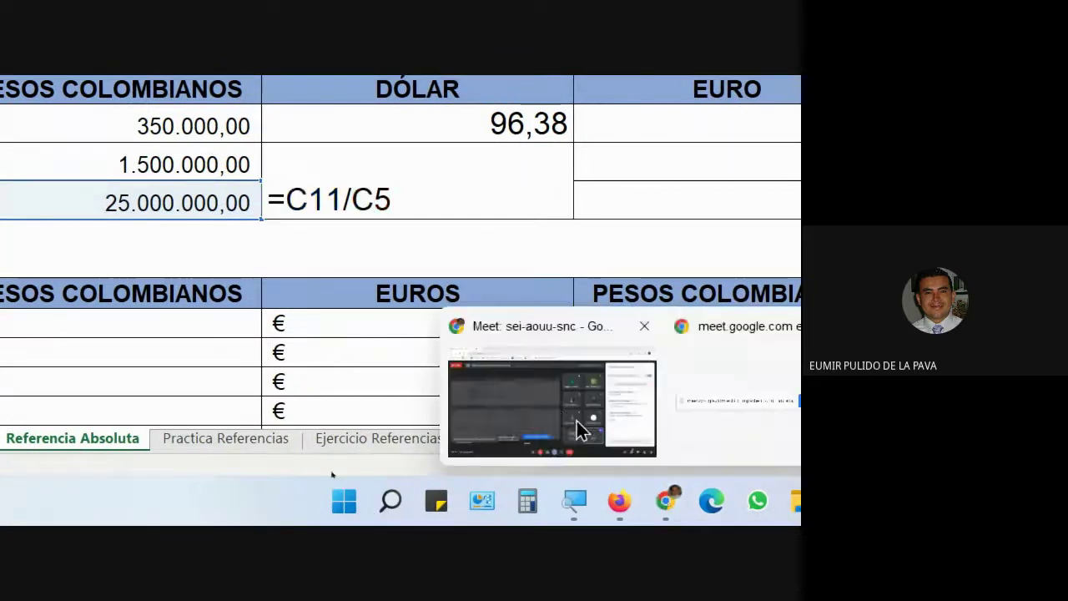
left_click(577, 421)
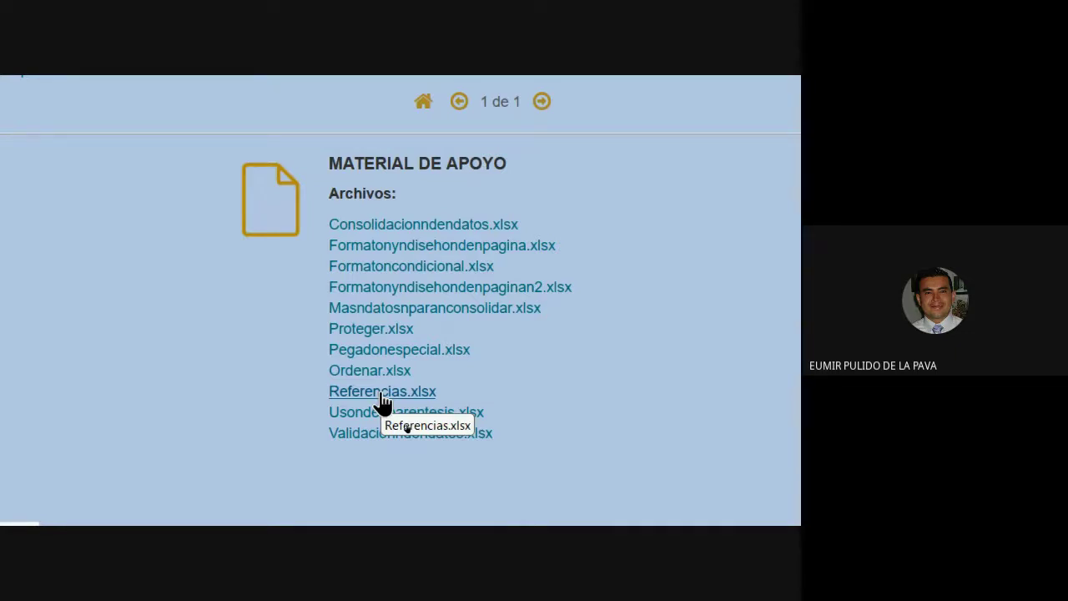
scroll(256, 419, "down", 2)
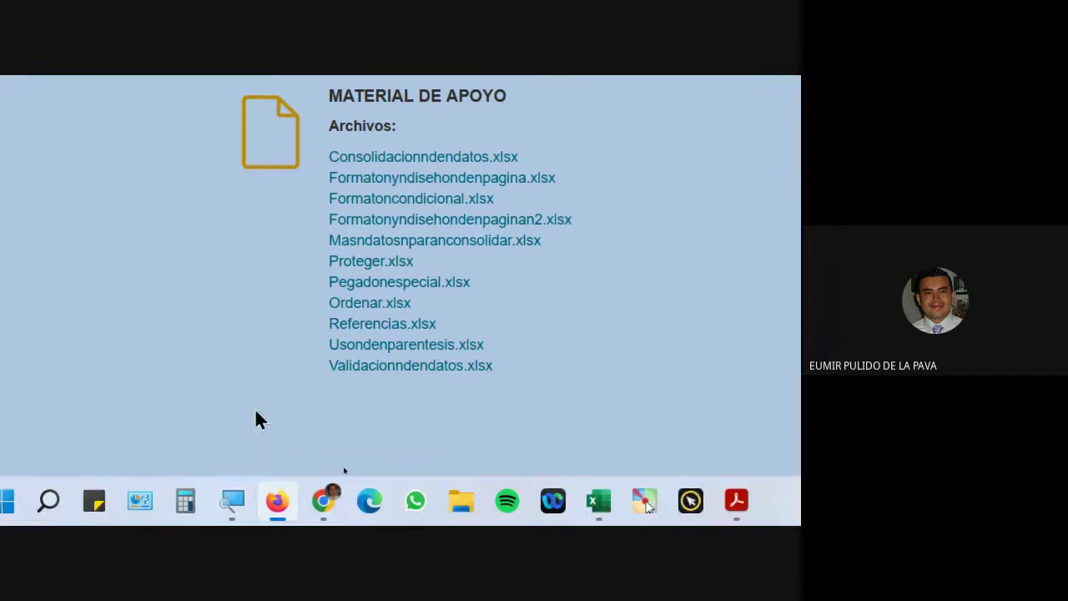
Step: Reset the Lupa screen magnification to 100%, switch to the Meet call in Chrome, and get the Lupa window out of the way
left_click(233, 505)
left_click(692, 497)
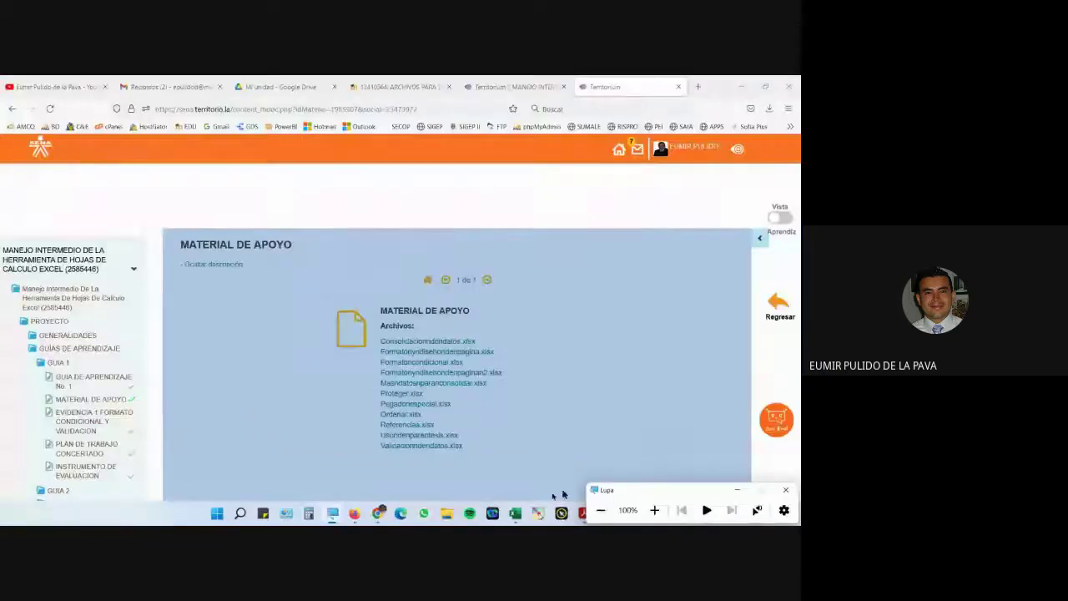
mouse_move(377, 513)
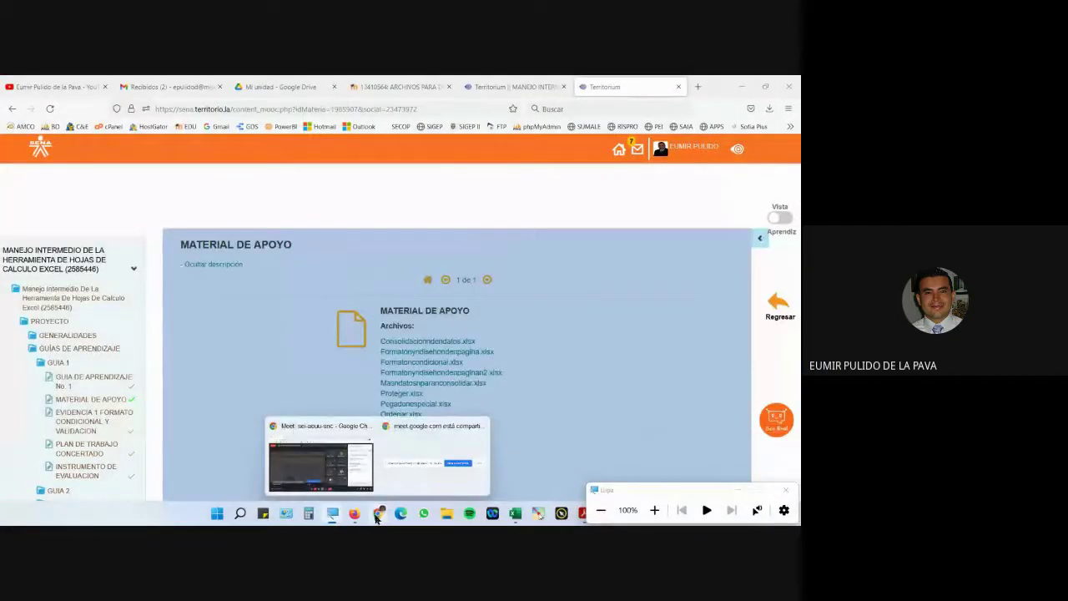
left_click(368, 487)
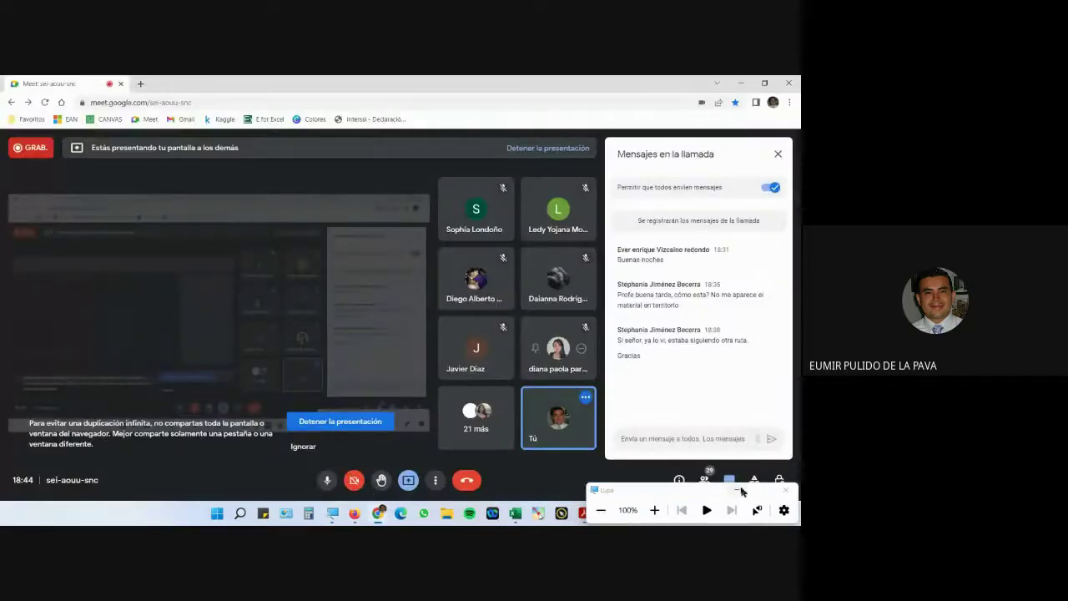
left_click(739, 491)
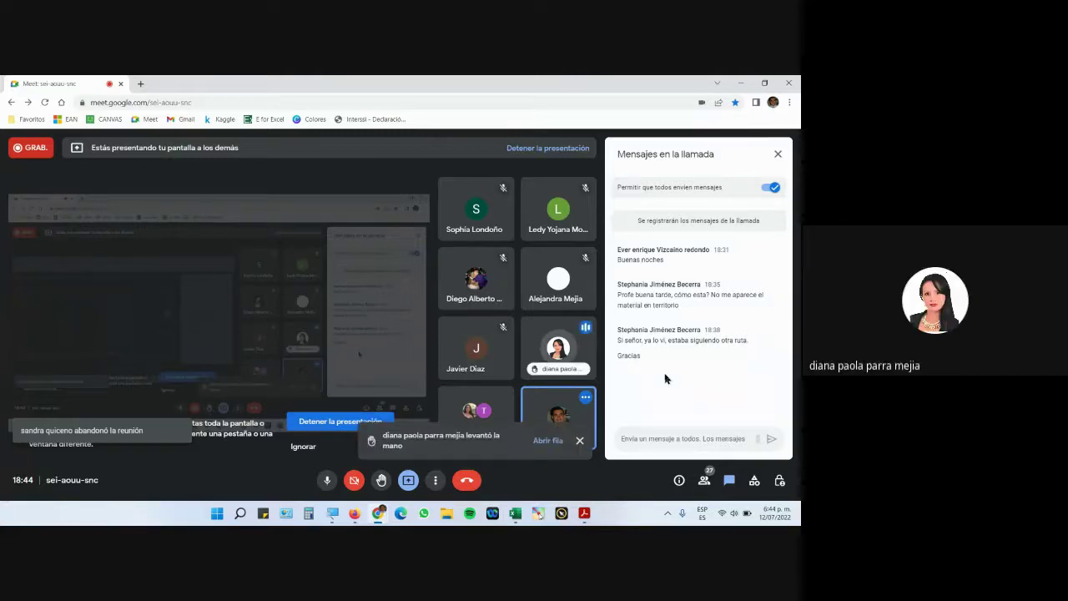
Step: Switch back to Referencias.xlsx in Excel, magnify the screen again, and close D11's open formula
left_click(514, 511)
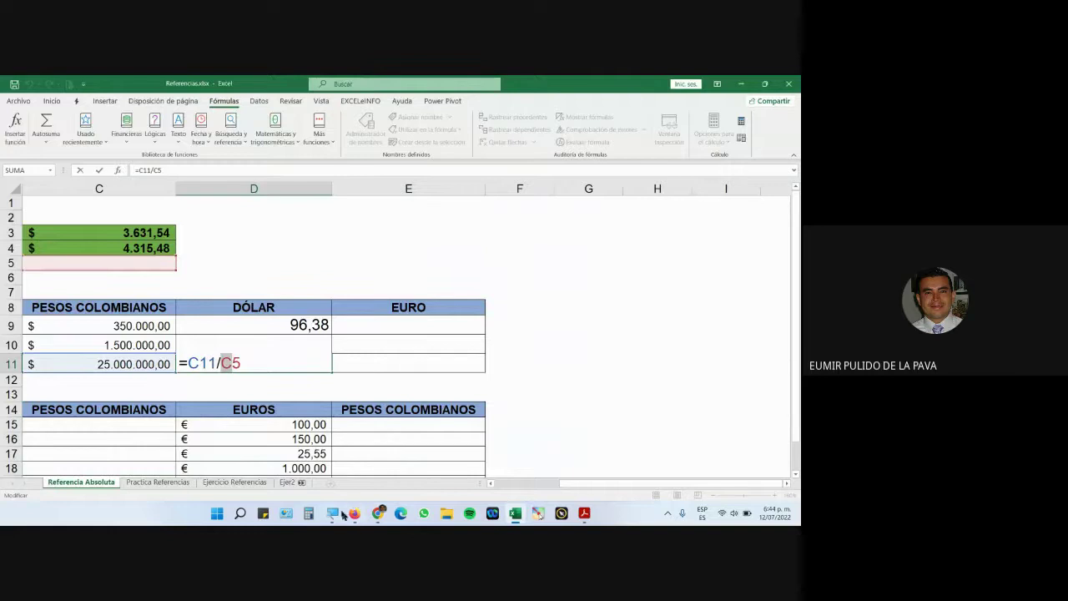
left_click(338, 514)
left_click(651, 509)
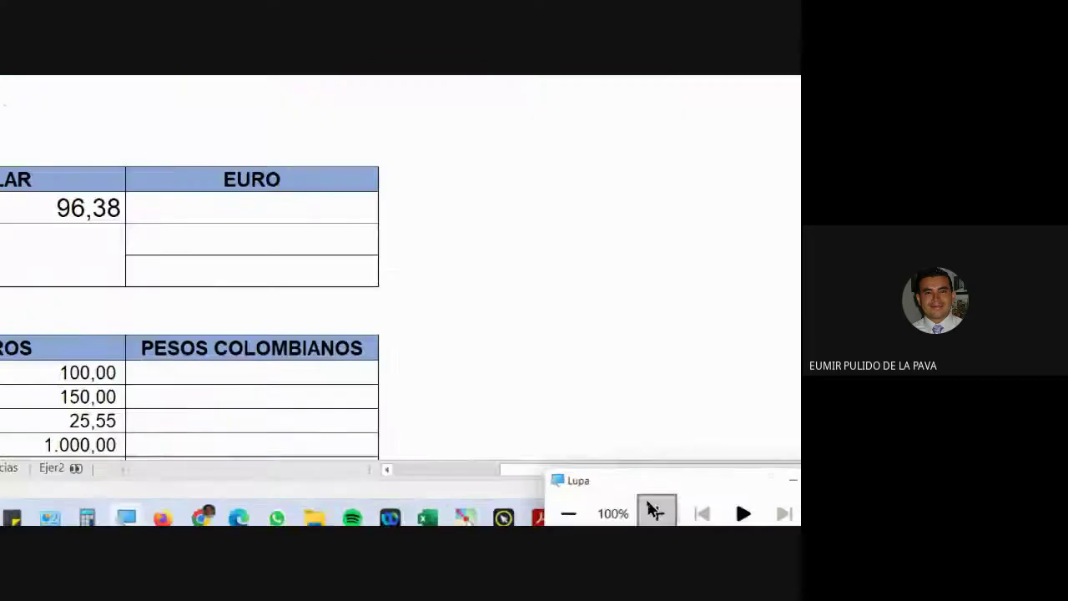
left_click(656, 510)
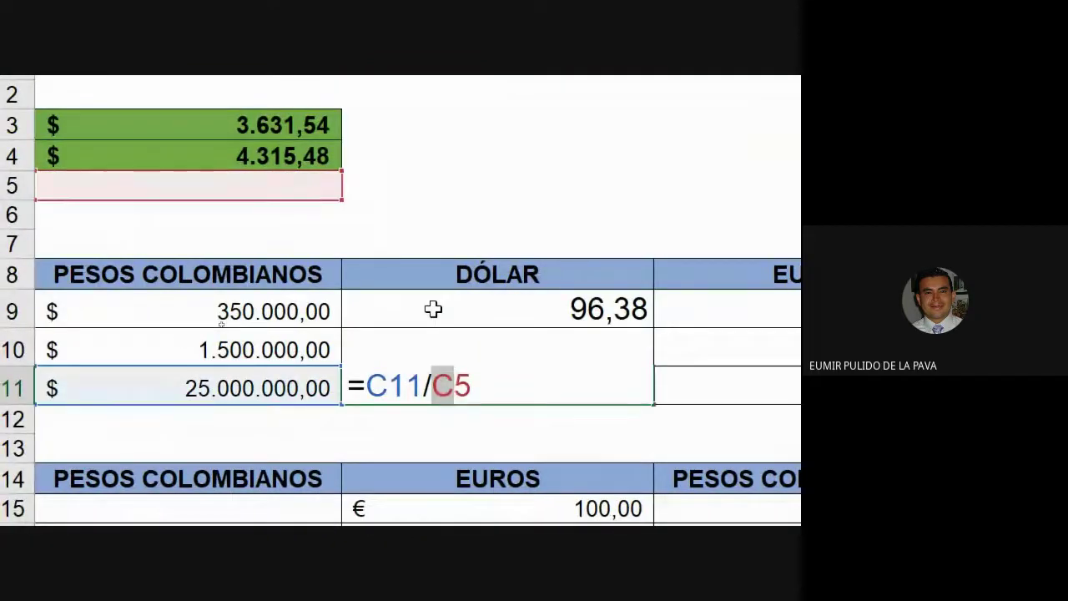
left_click(433, 309)
key("Return")
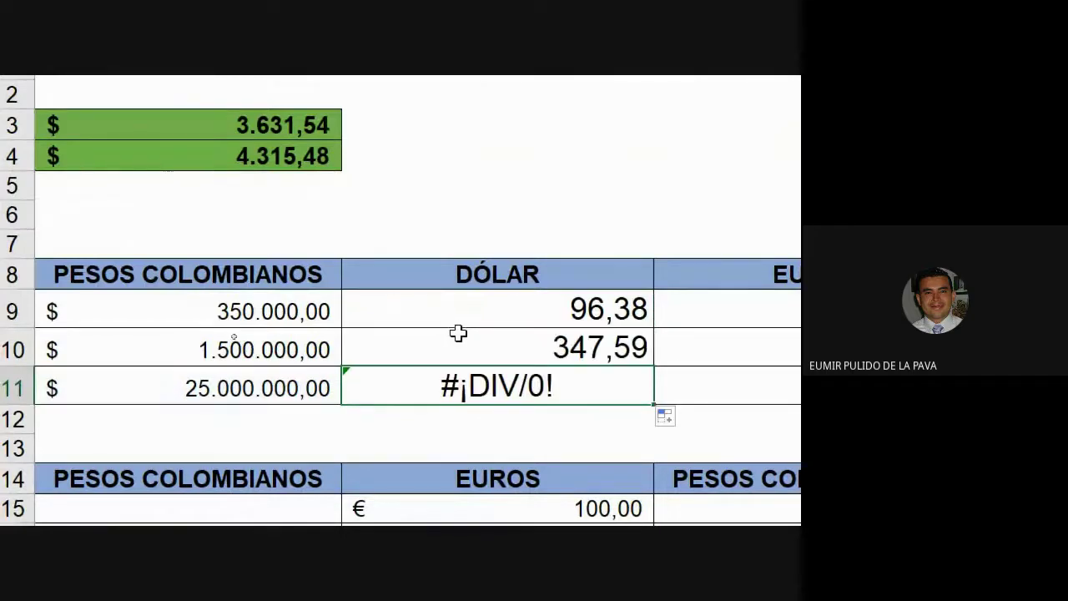
Step: Inspect the relative rate reference C4 in D10's formula, and copy D9's formula down through D11 again
double_click(458, 333)
left_click_drag(432, 349, 449, 353)
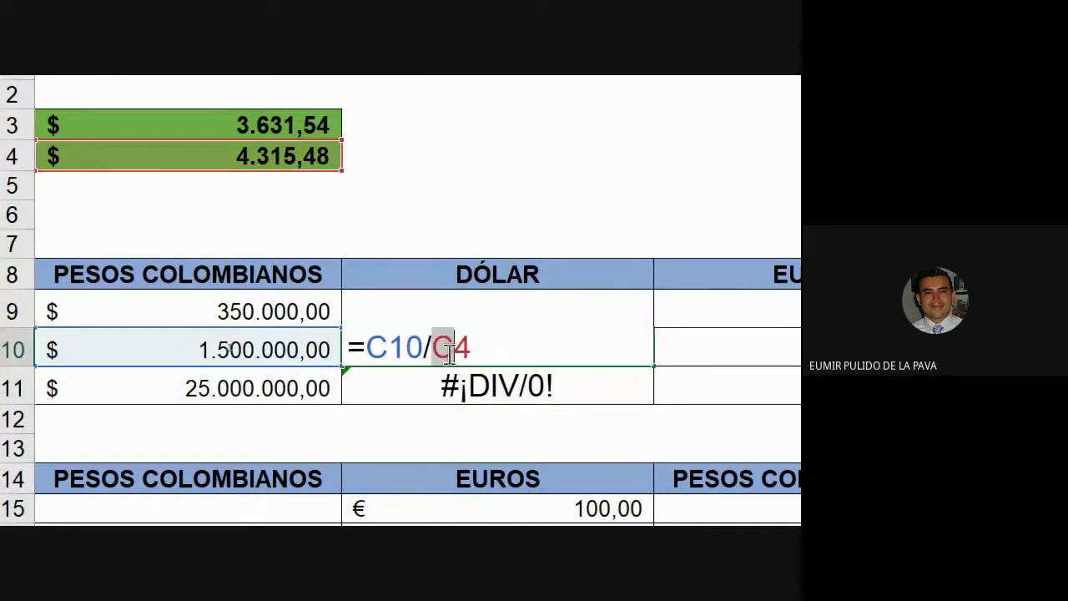
key("Return")
left_click(639, 320)
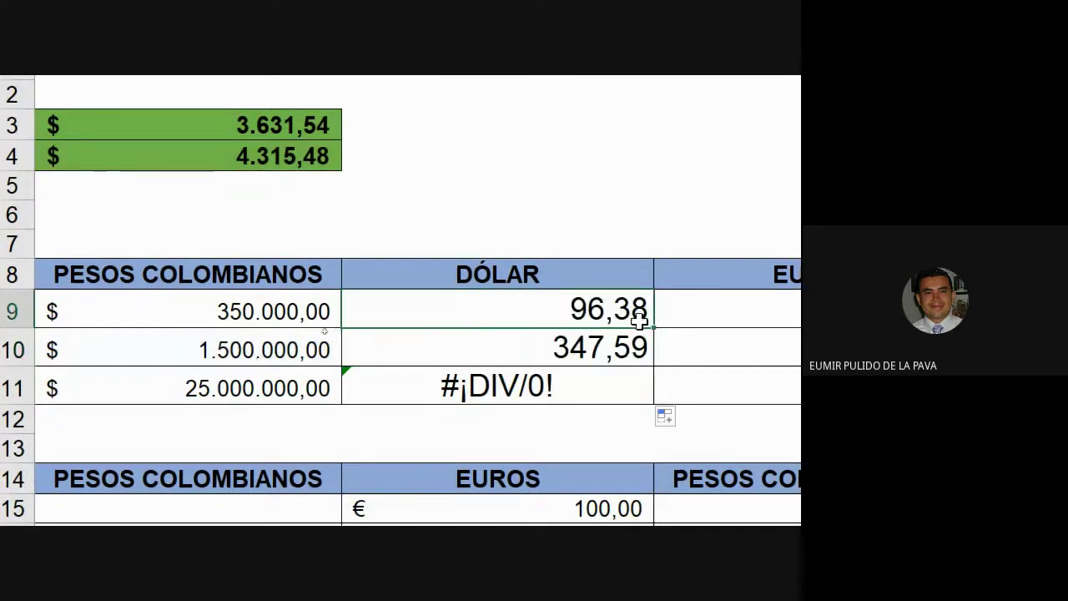
mouse_move(650, 326)
left_mouse_down()
mouse_move(646, 453)
mouse_move(651, 321)
left_mouse_up()
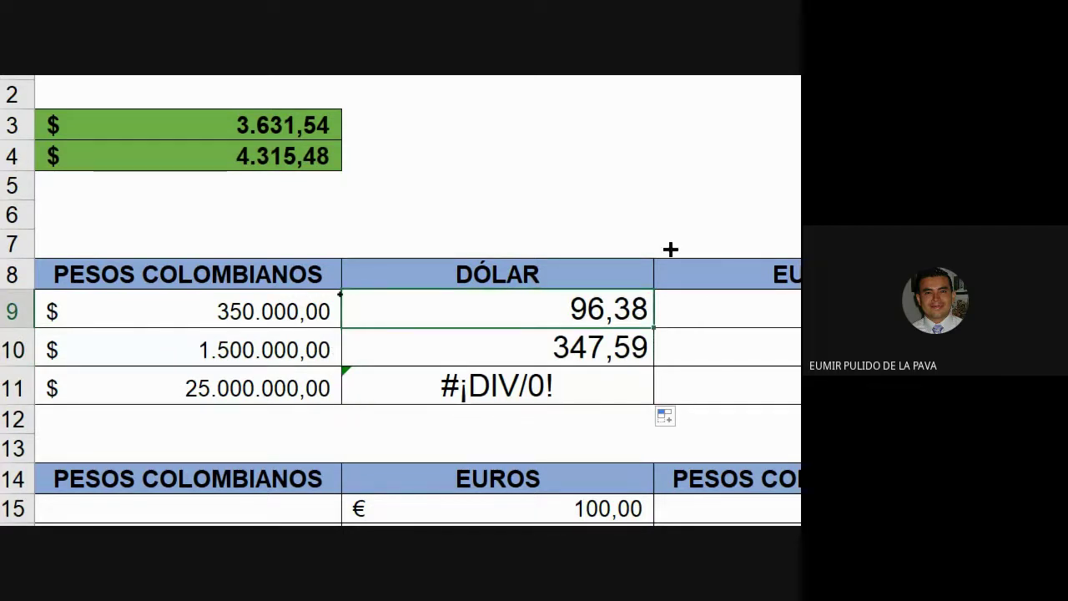
left_click_drag(670, 249, 634, 415)
Step: Examine how the row number of the rate reference shifts in the formulas of D10 and D11, leaving both unedited
double_click(491, 354)
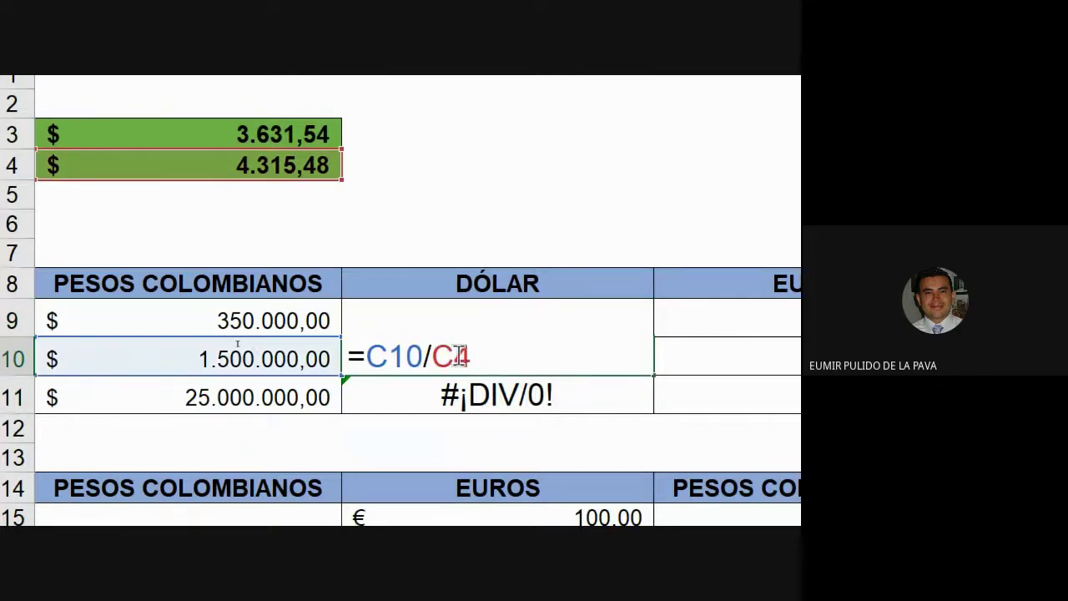
key("Escape")
double_click(504, 389)
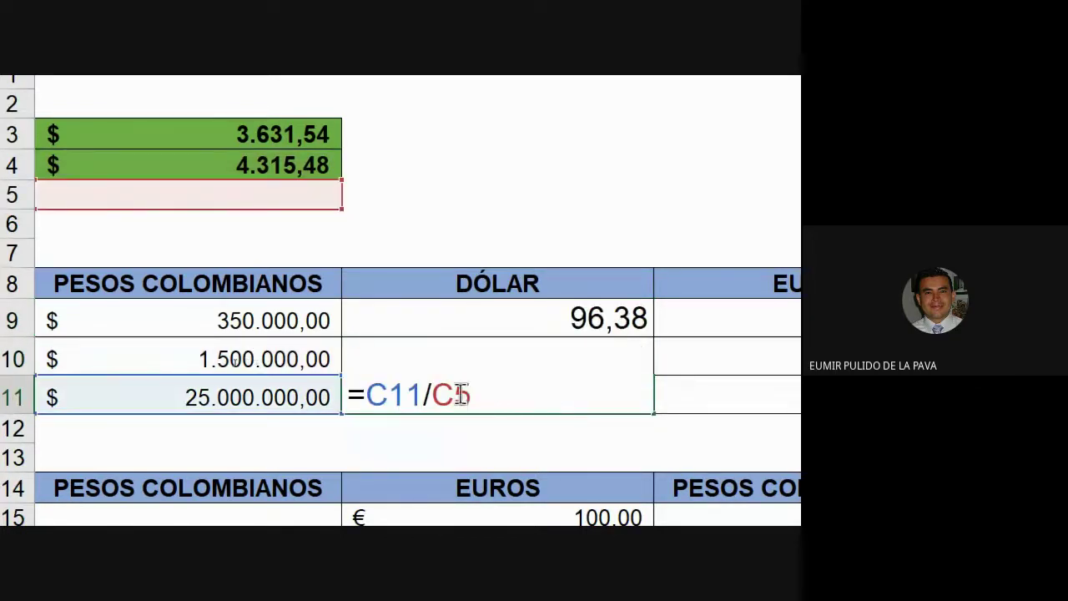
left_click_drag(460, 392, 487, 392)
key("Escape")
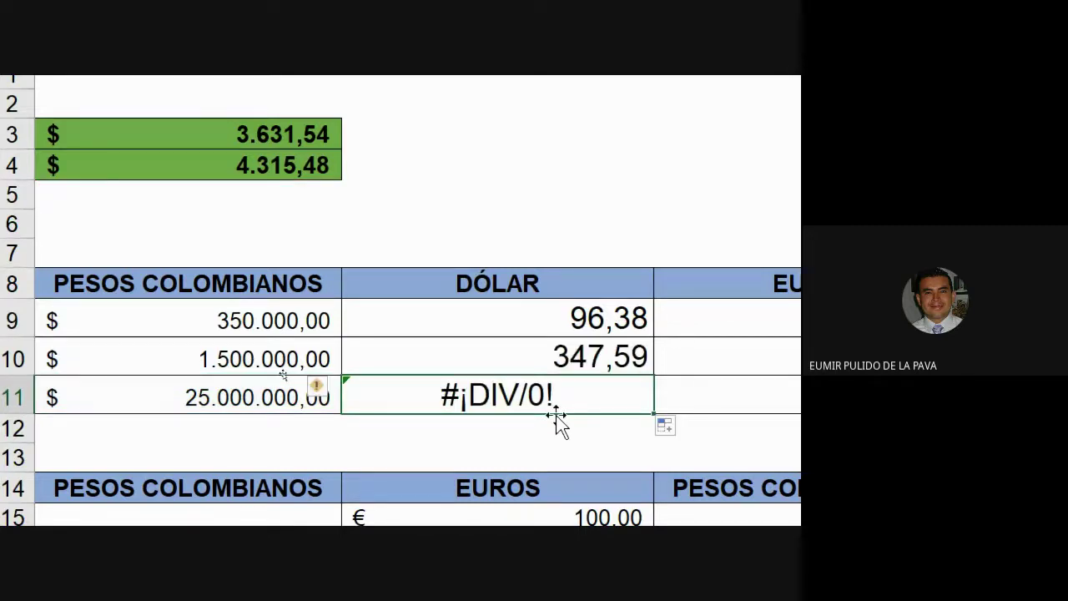
Step: Fix only the row of the dollar rate in D9 with =C9/C$3, fill it down through D11, and check D11's formula
double_click(539, 320)
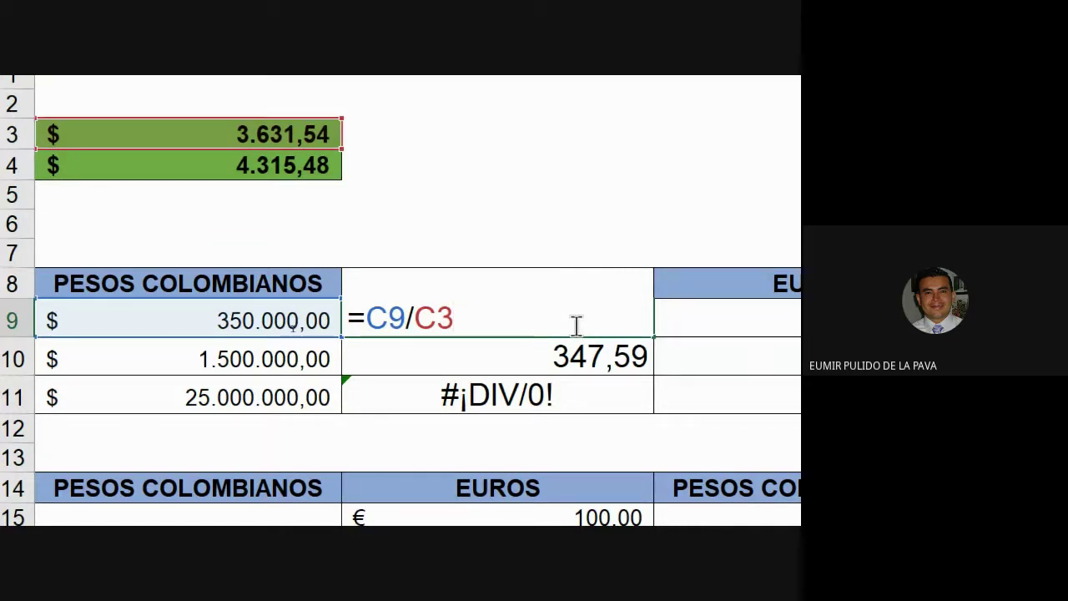
key("F4")
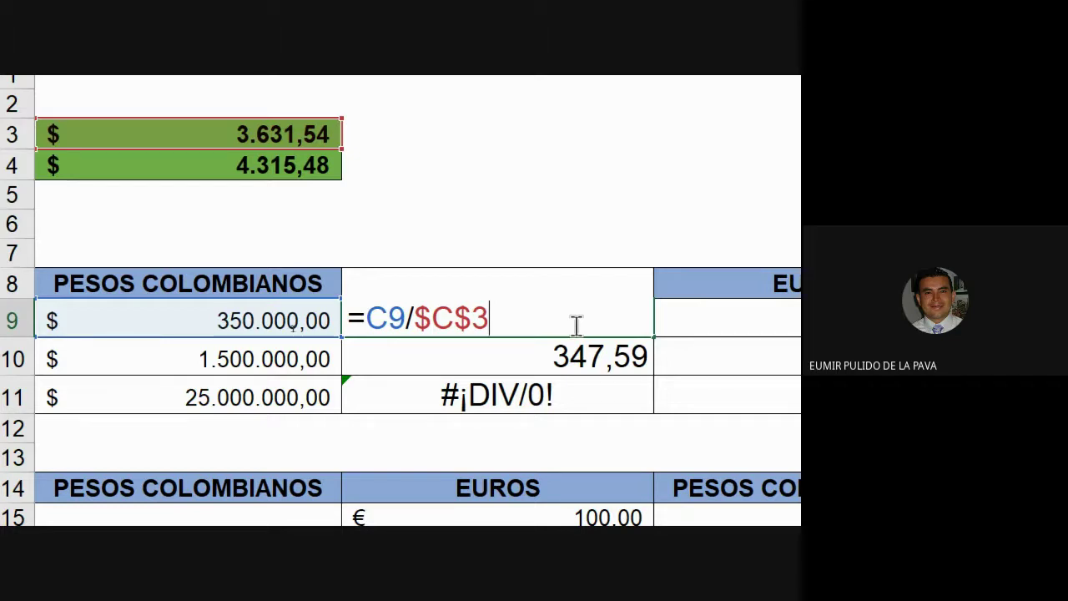
key("F4")
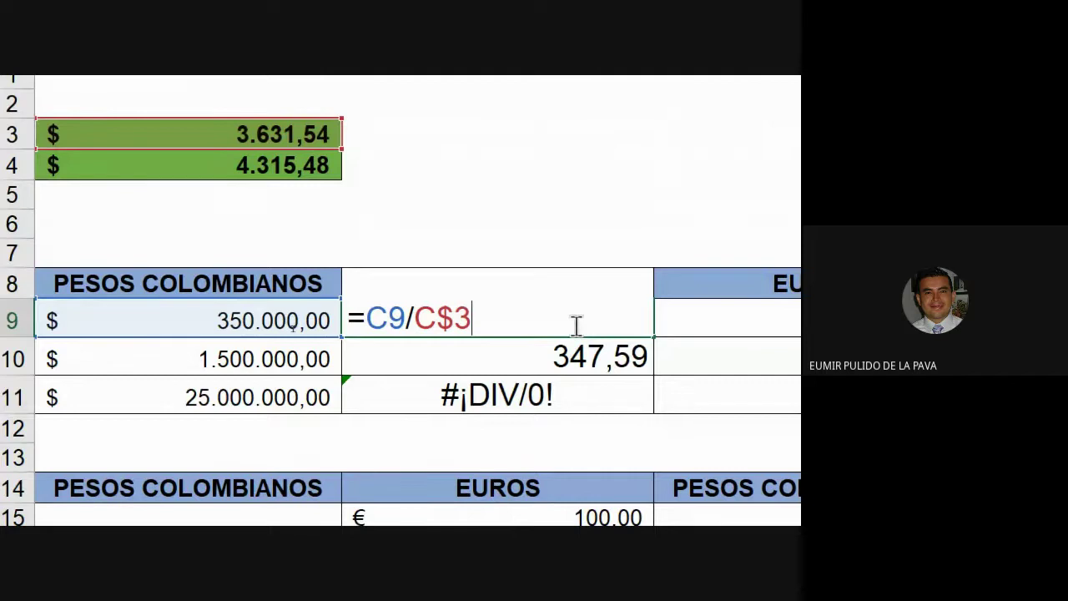
key("Return")
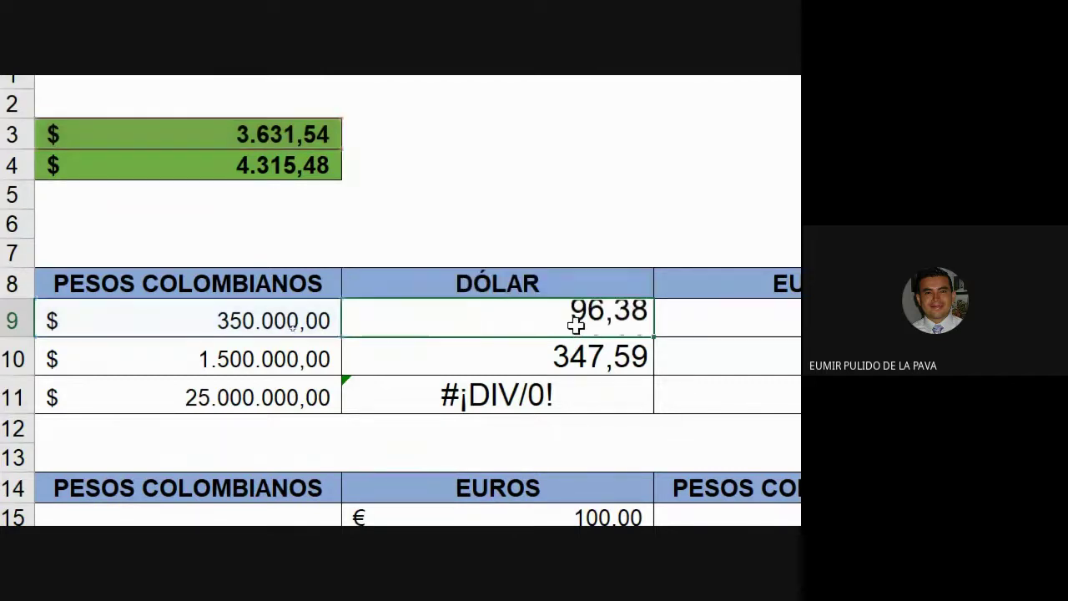
left_click(594, 322)
left_click_drag(652, 339, 644, 412)
double_click(584, 394)
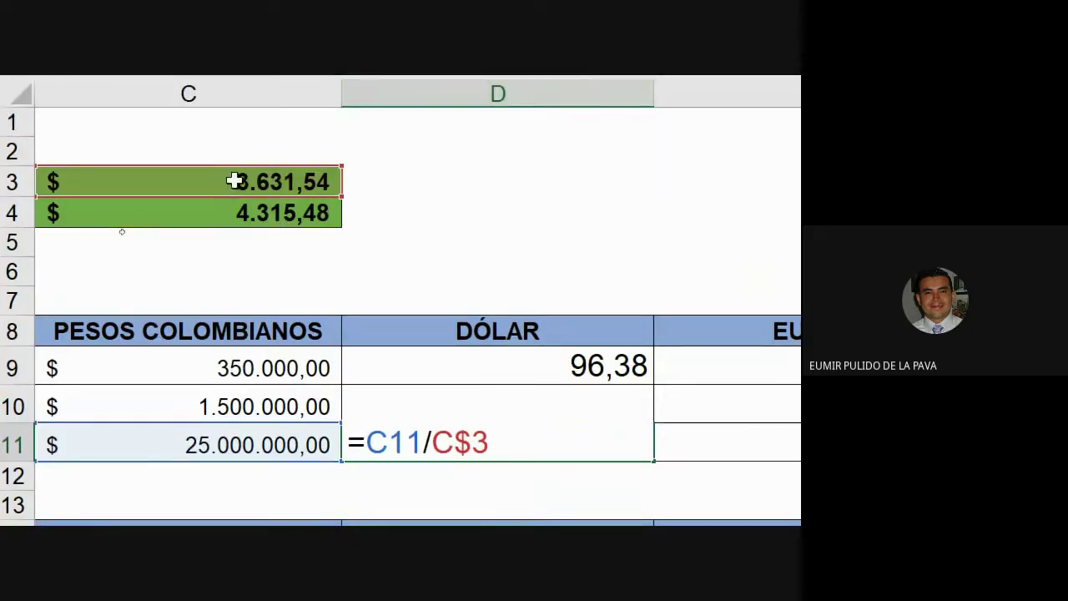
key("Return")
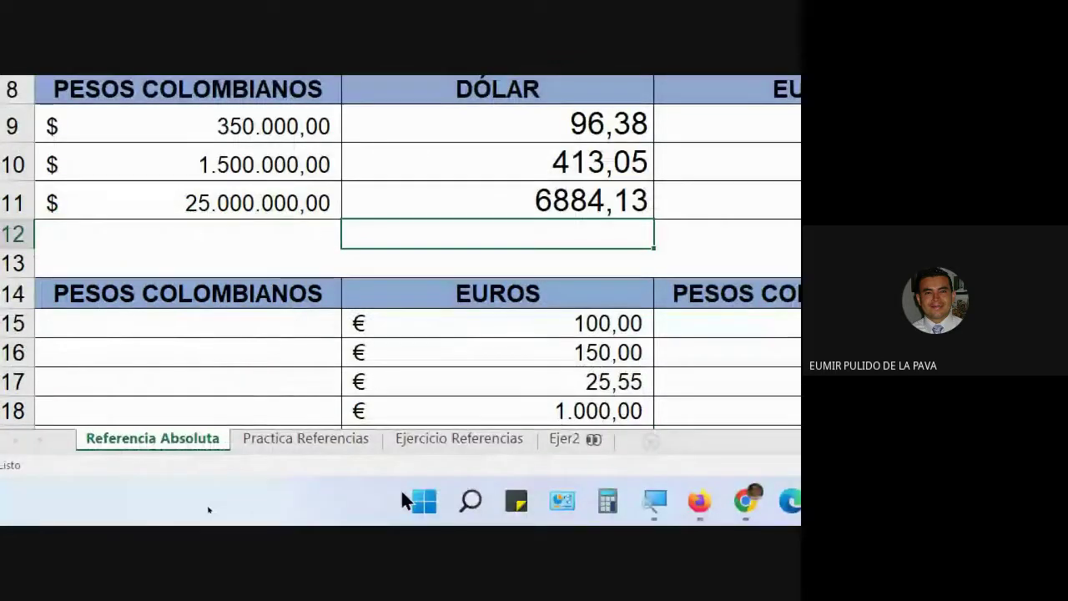
Step: Switch to Chrome and search the web for "trm" in a new tab
mouse_move(738, 500)
left_click(651, 438)
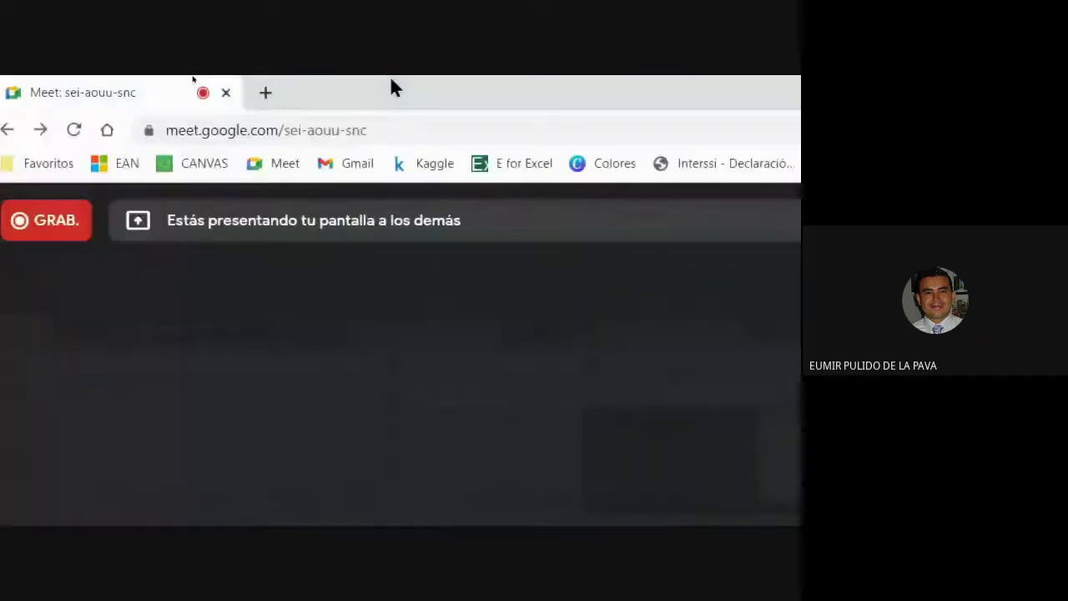
left_click(266, 94)
type("trm")
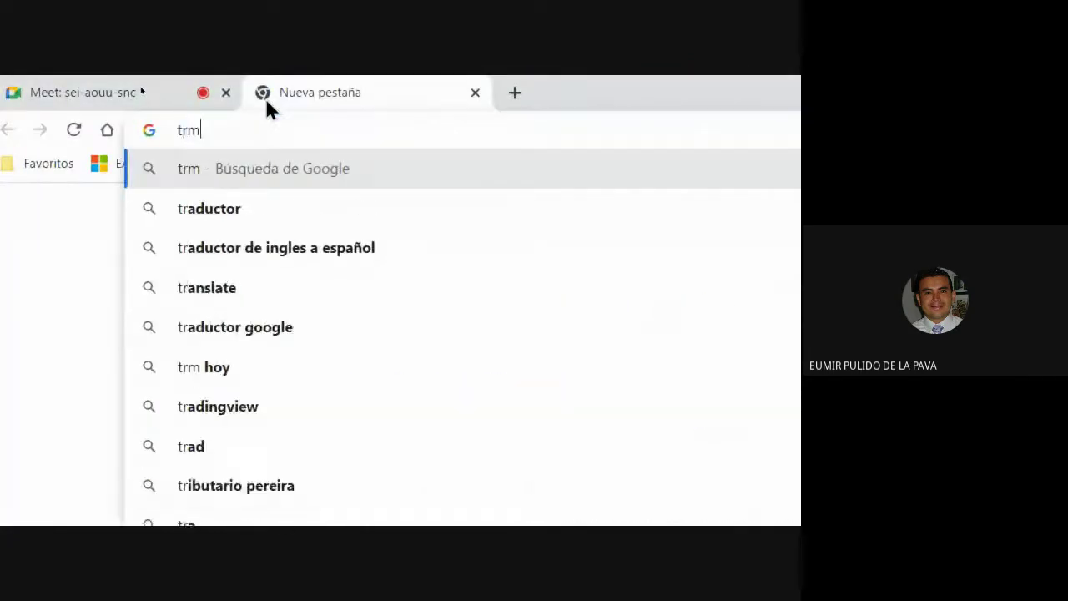
key("Return")
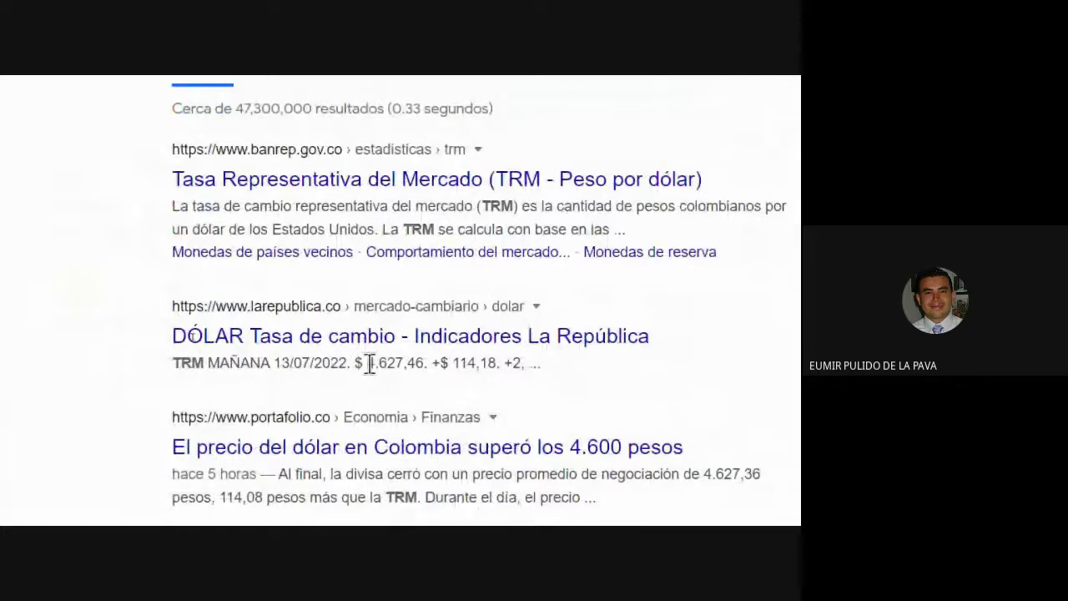
Step: Check the current TRM rate in the search results, switch back to Excel, and set the dollar rate in C3 to 4647,27
left_click_drag(368, 363, 427, 382)
left_click(735, 501)
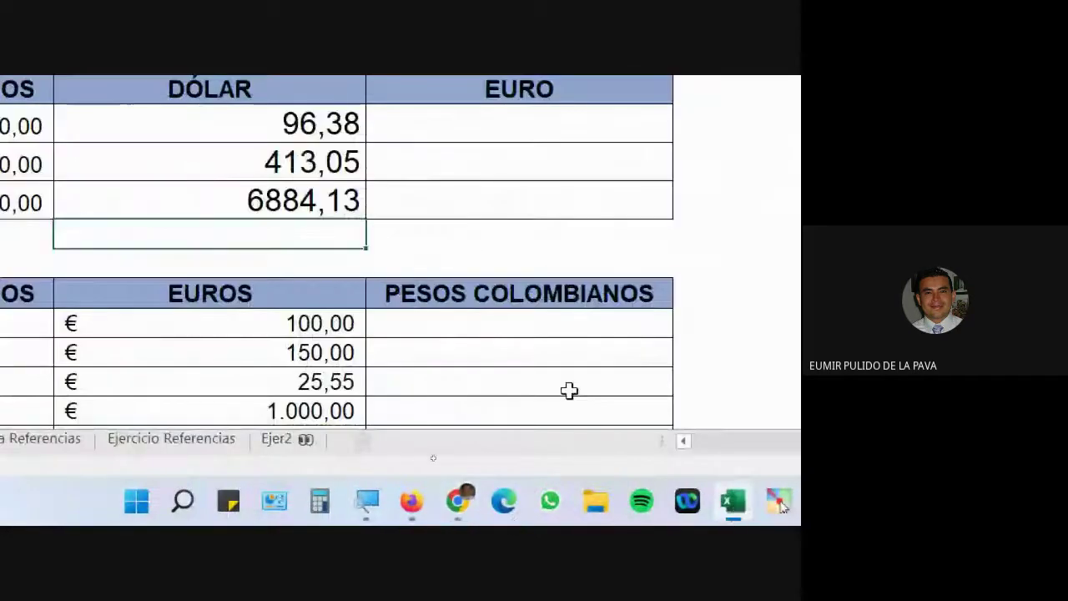
left_click(259, 285)
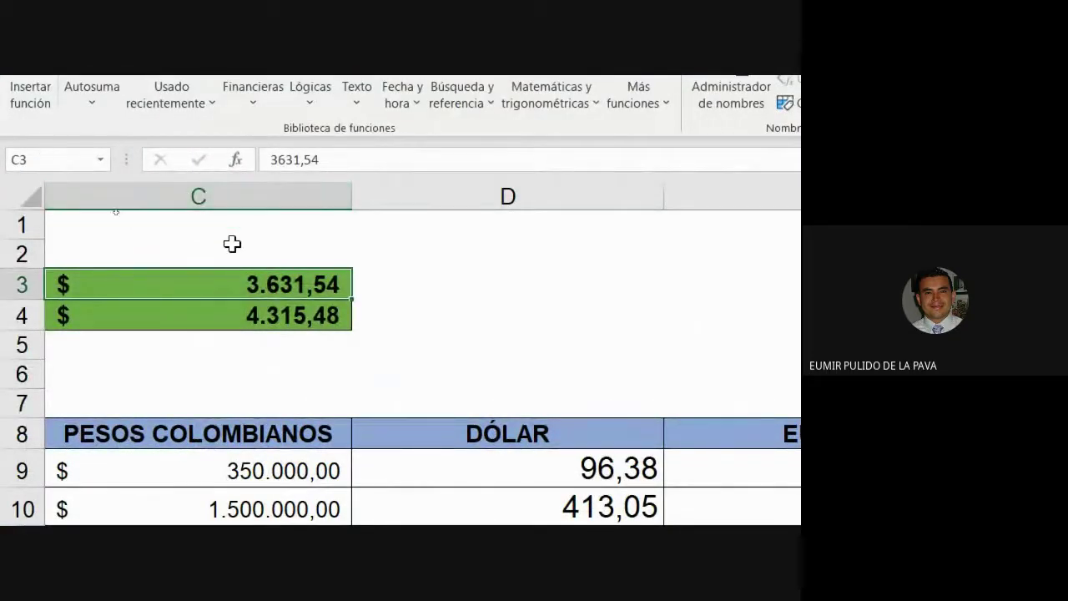
type("46")
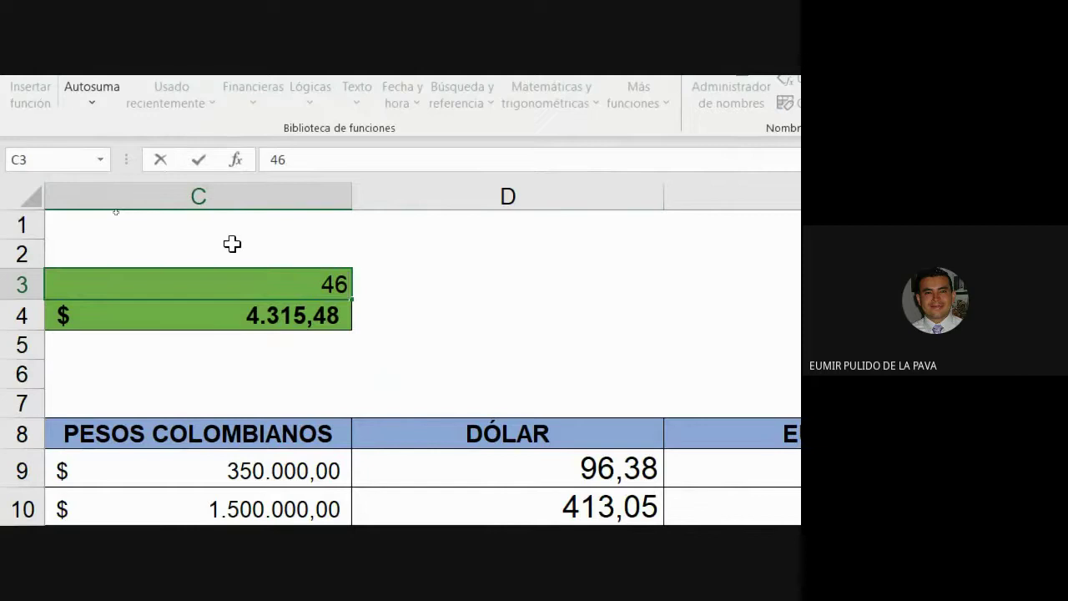
type("47,27")
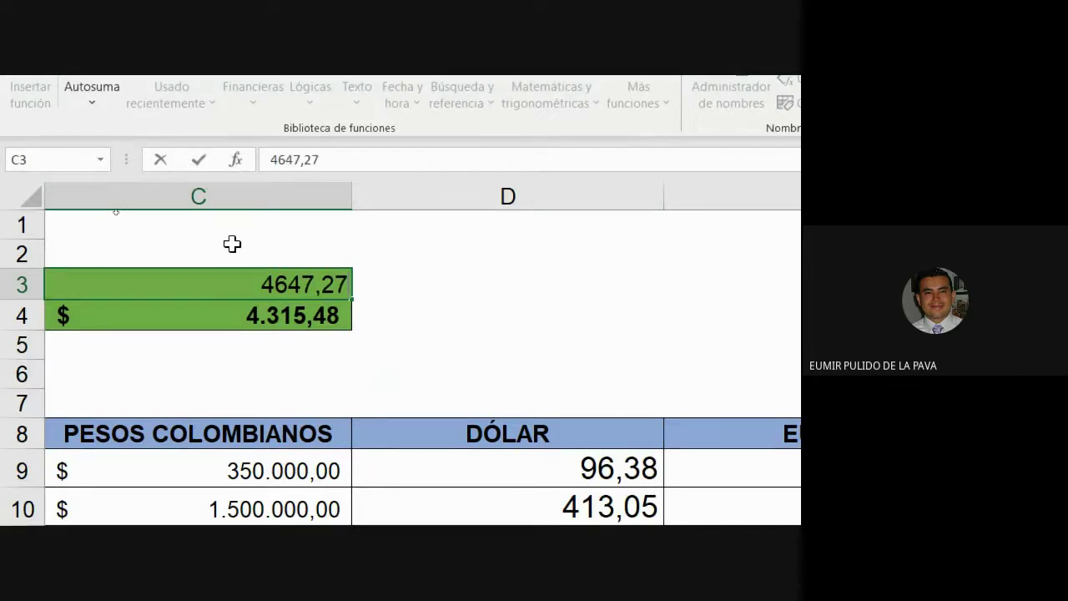
key("ctrl+Return")
key("Down")
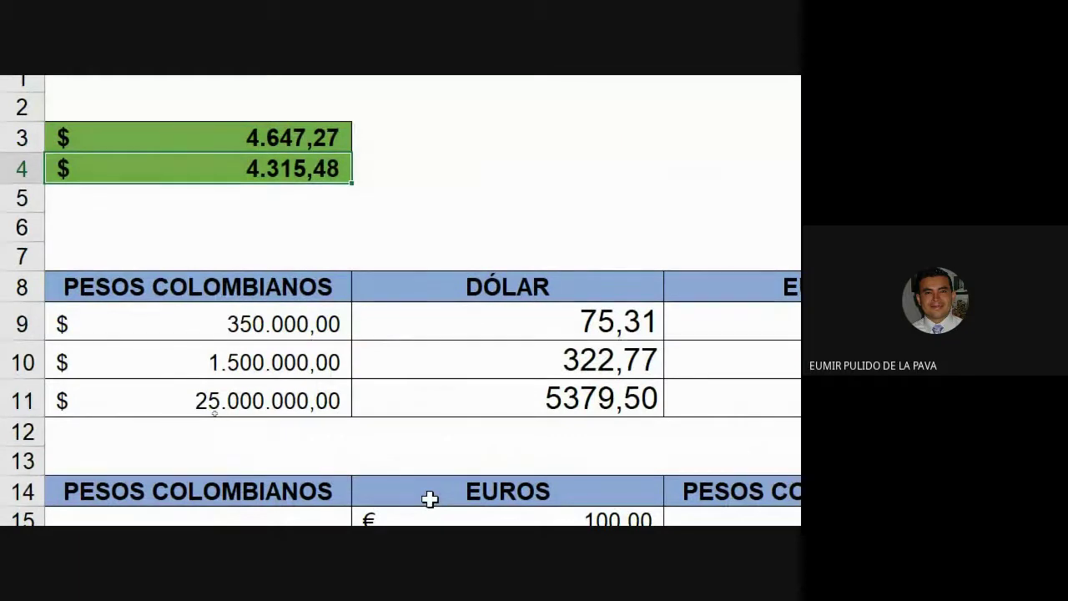
Step: Inspect the C$3 rate reference in D10's formula and replace it with the relative reference C3
double_click(551, 332)
double_click(521, 355)
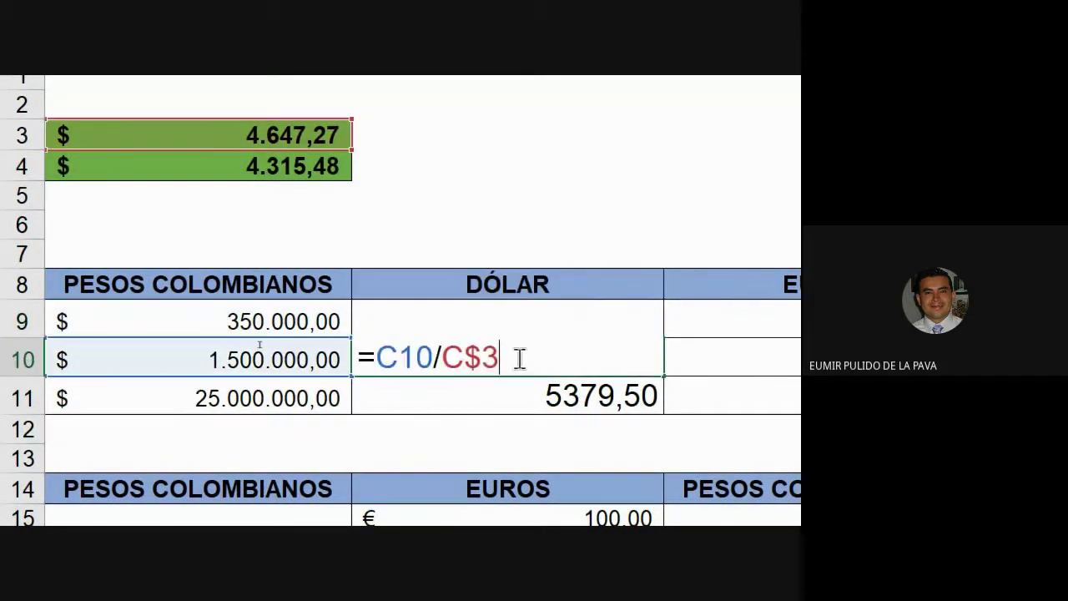
key("shift+Left")
key("shift+Left")
key("shift+Left")
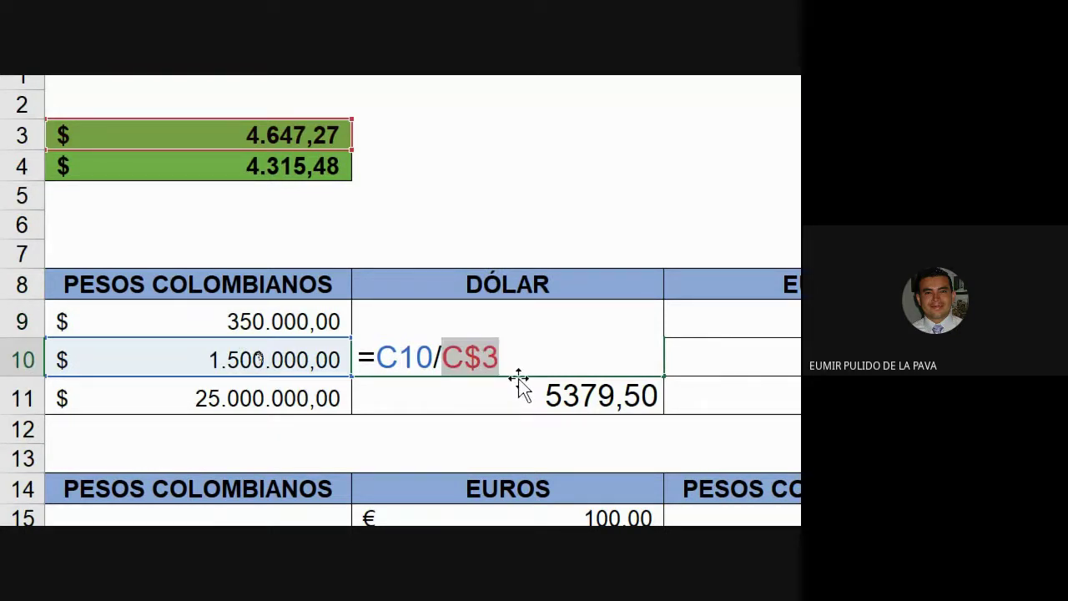
left_click(230, 132)
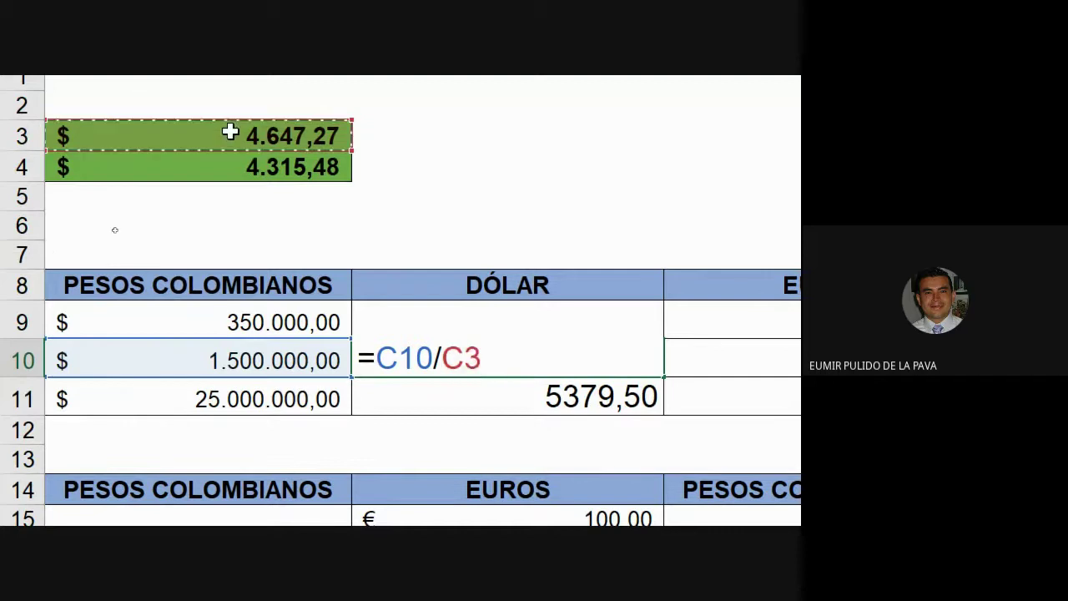
key("Return")
Step: Set the dollar rate in C3 to 4000 and check the C$3 reference in D9's formula
left_click(238, 132)
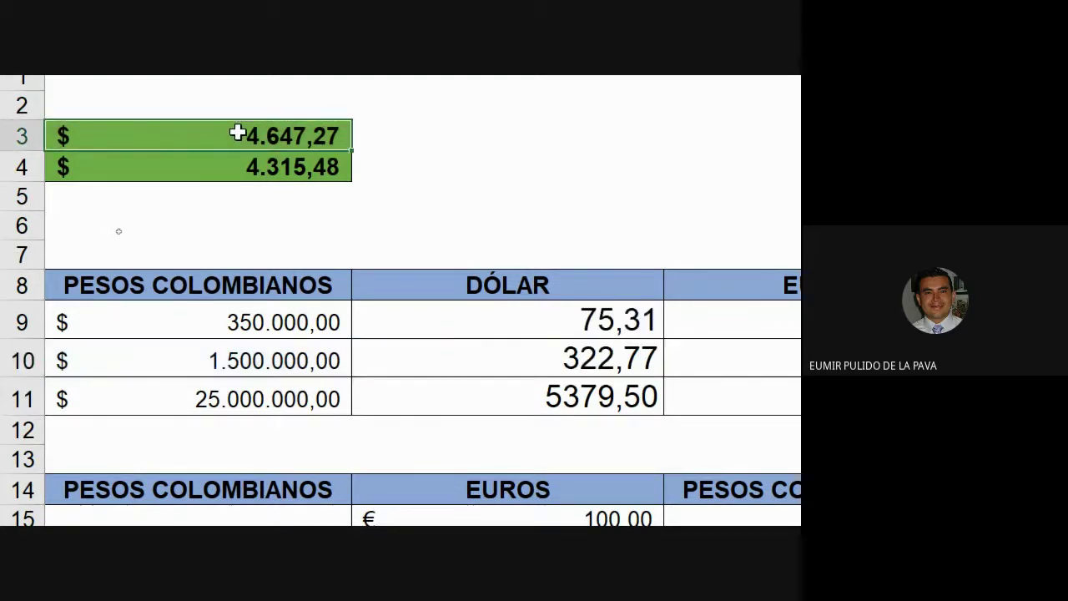
type("4000")
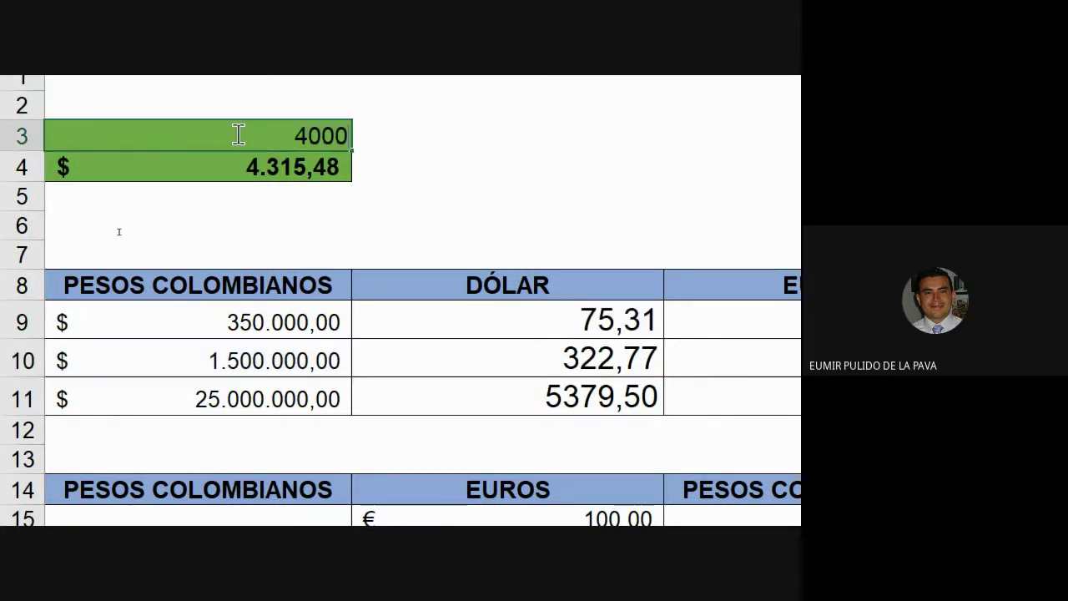
key("Return")
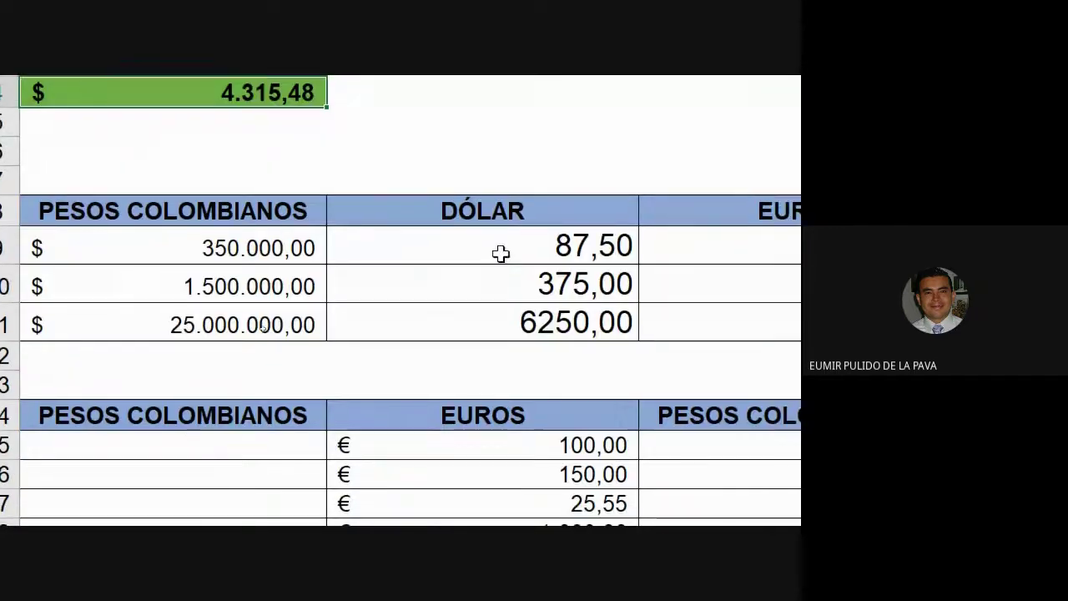
double_click(527, 325)
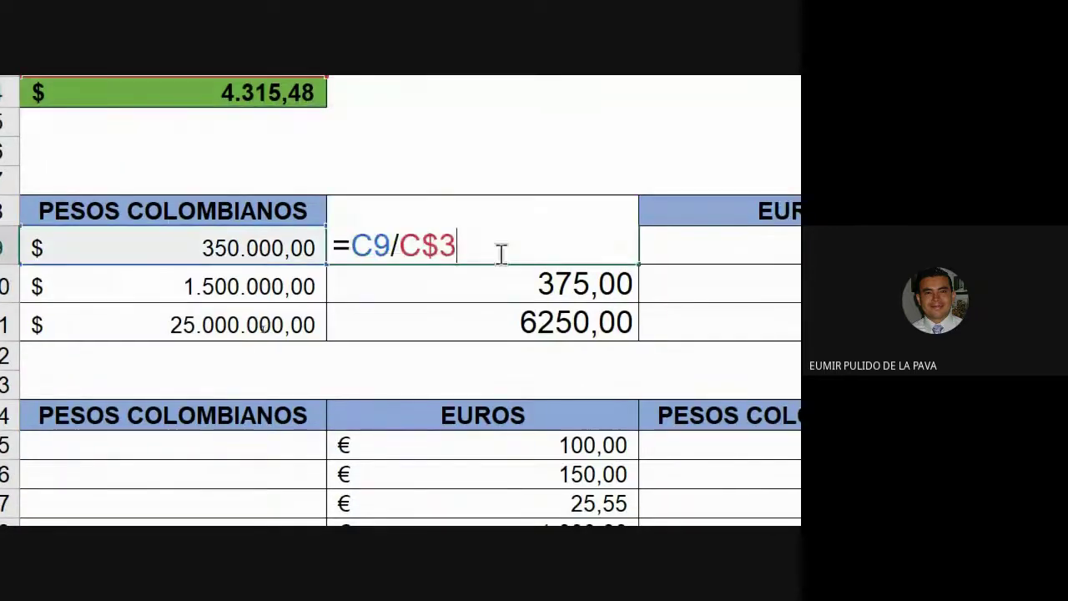
left_click_drag(420, 246, 459, 245)
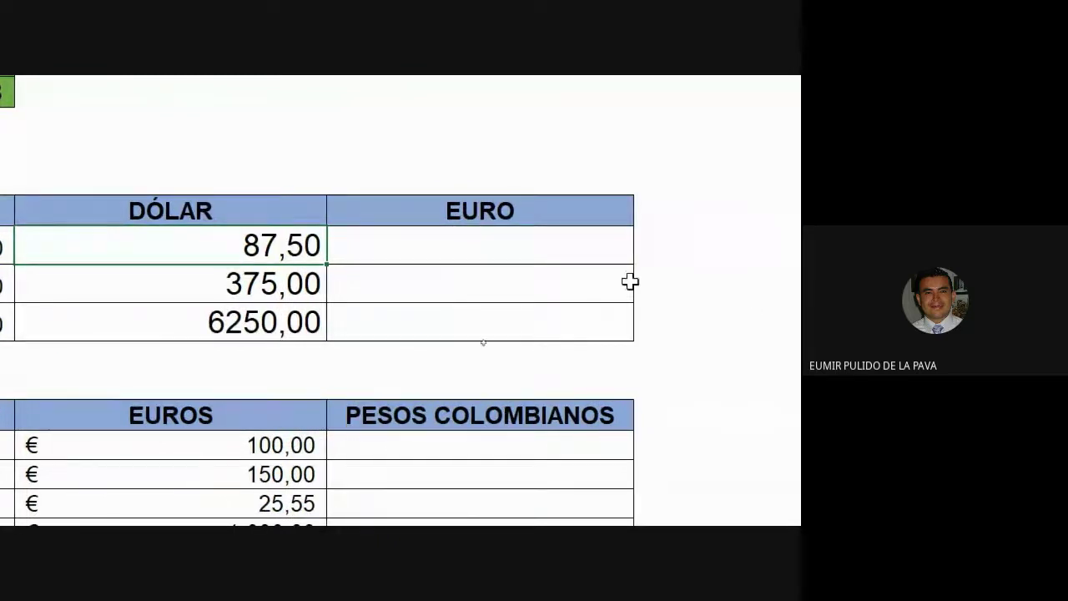
Step: Narrow column D and write the euro conversion =C9/C4 in E9, using the relative reference to the euro rate
left_click_drag(328, 163, 191, 163)
left_click(579, 354)
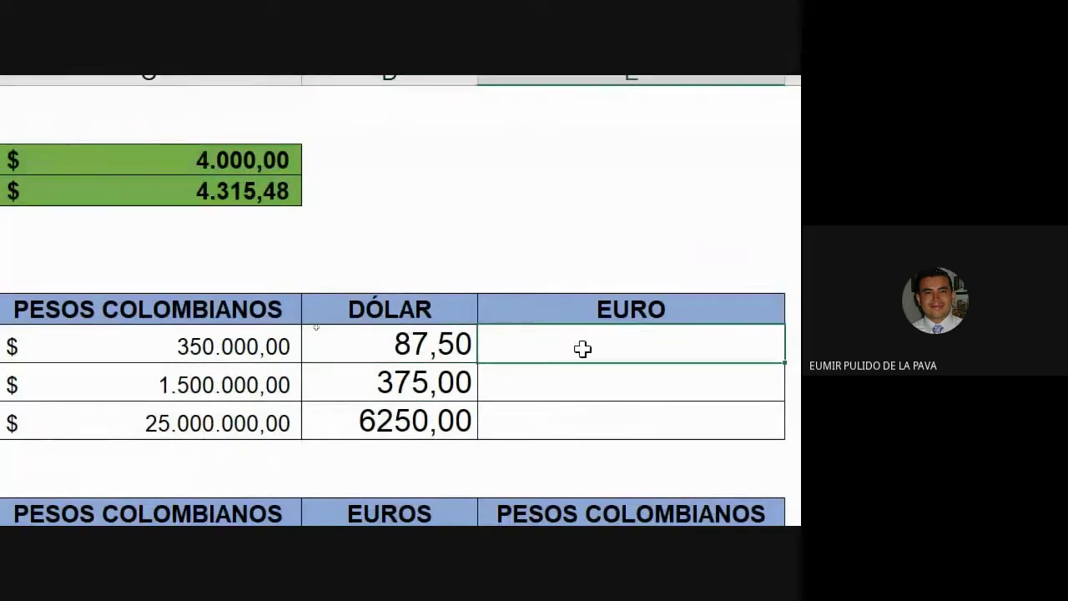
type("=")
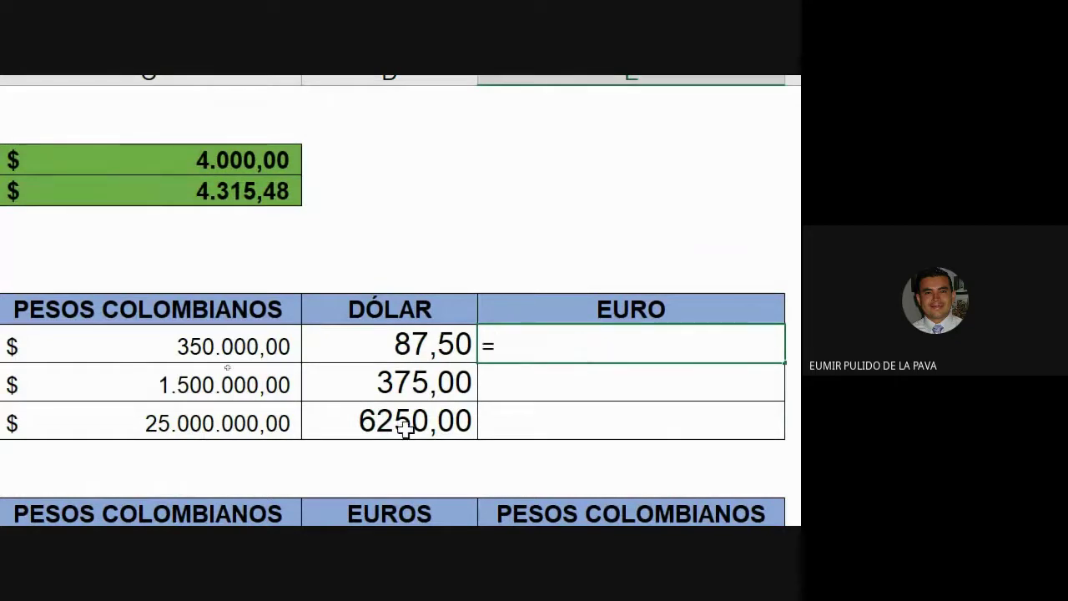
left_click(245, 348)
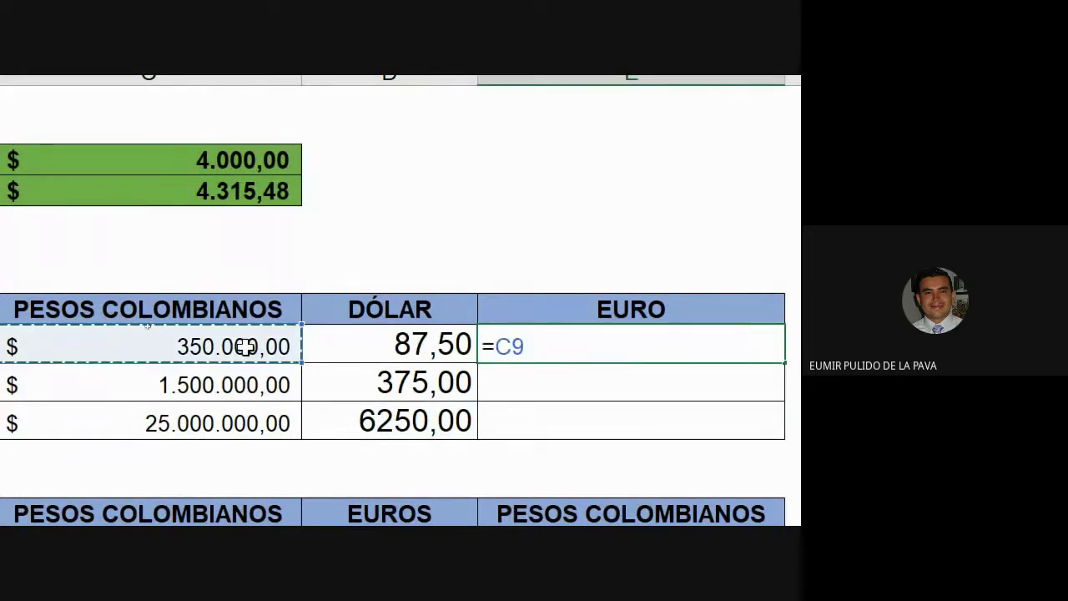
type("/")
left_click(203, 189)
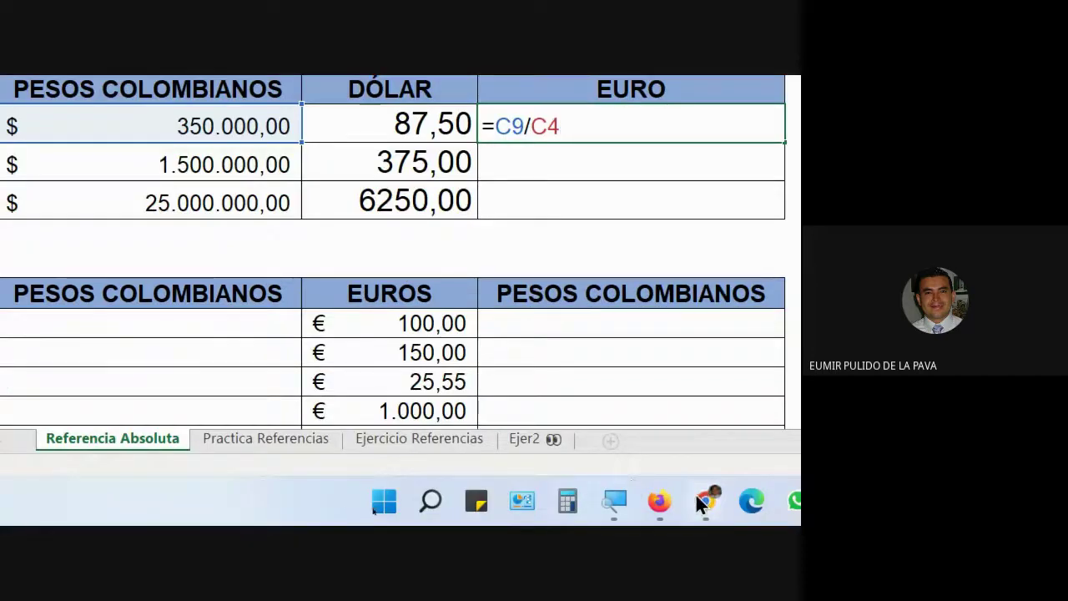
Step: Switch to the Meet call in Chrome, admit the participant waiting to join, and return to the Excel workbook
mouse_move(705, 498)
left_click(620, 442)
left_click(96, 86)
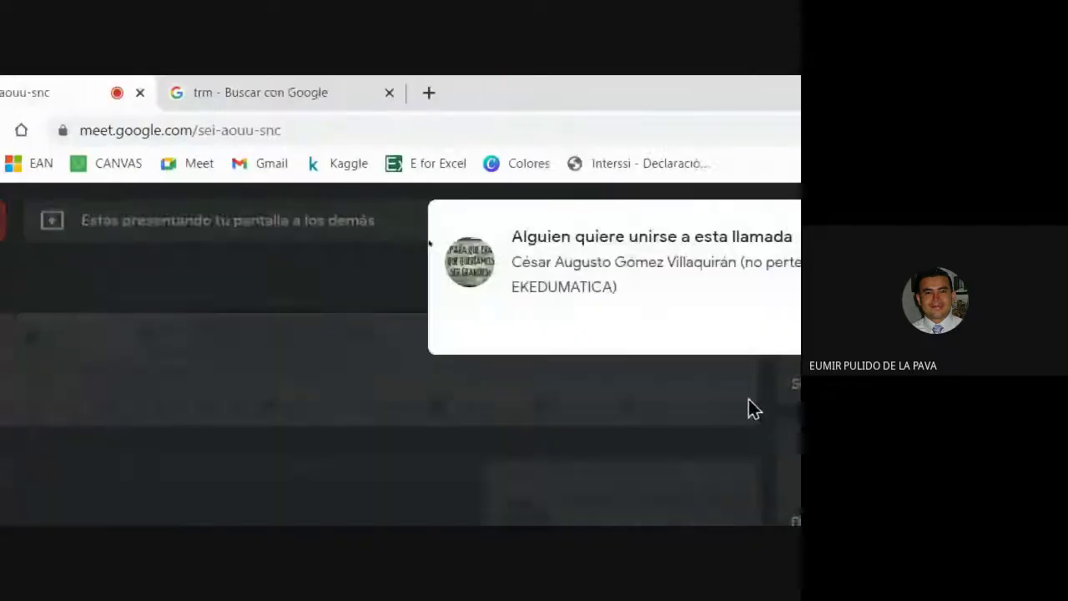
left_click(738, 329)
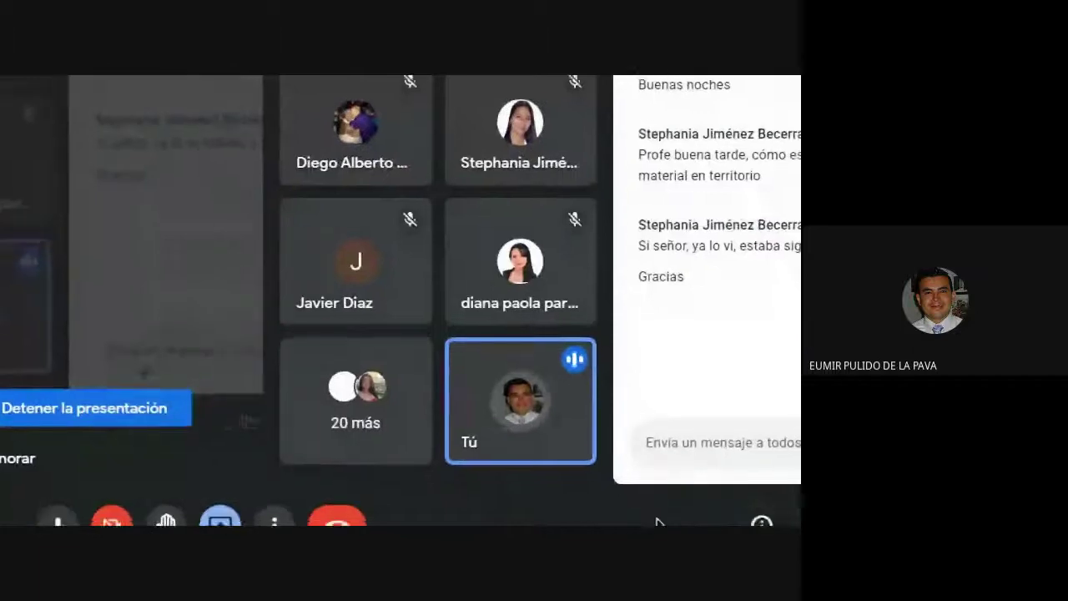
left_click(436, 500)
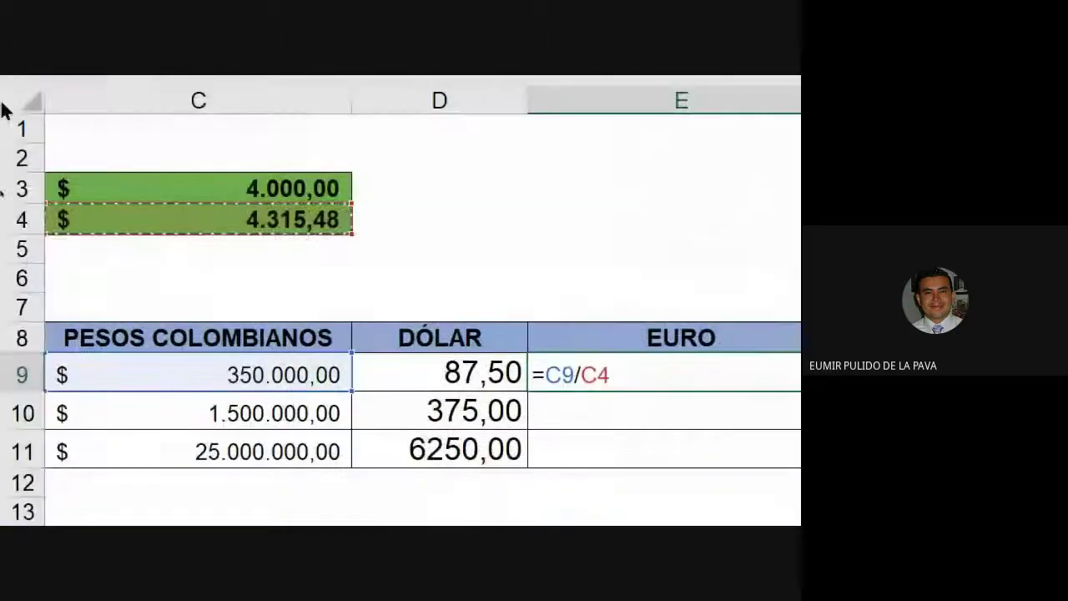
Step: Confirm the euro formula in E9 and reduce its result to two decimal places
key("Return")
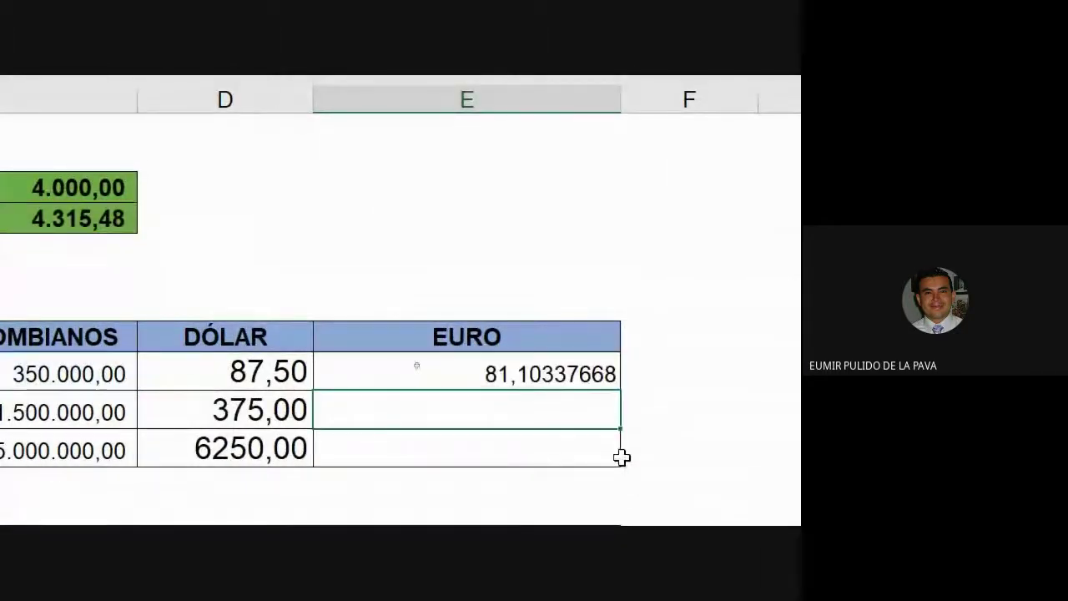
left_click(603, 375)
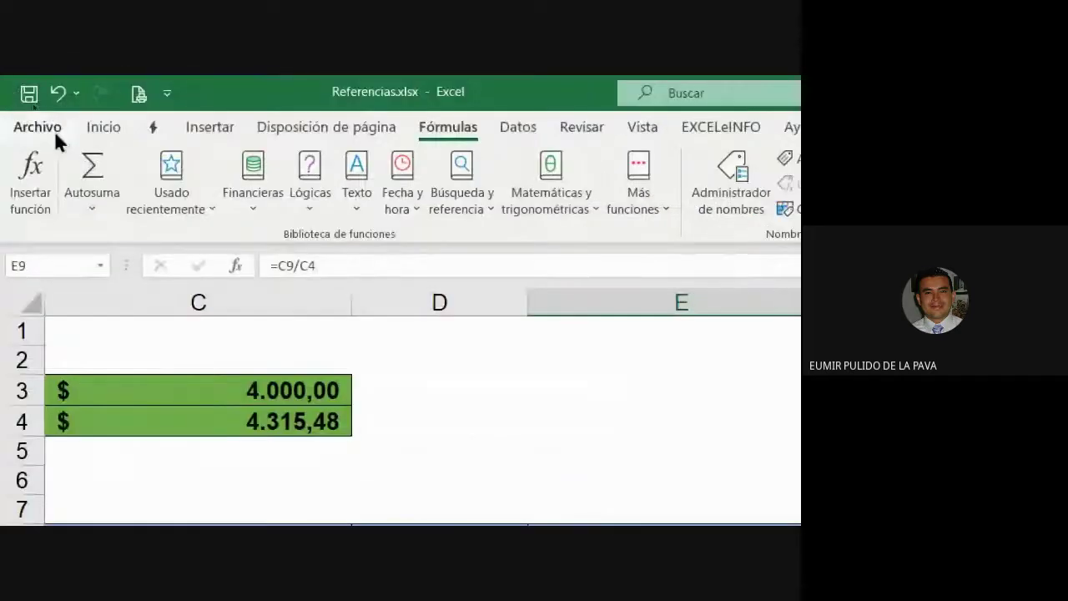
left_click(103, 125)
left_click(717, 202)
left_click(717, 201)
left_click(717, 201)
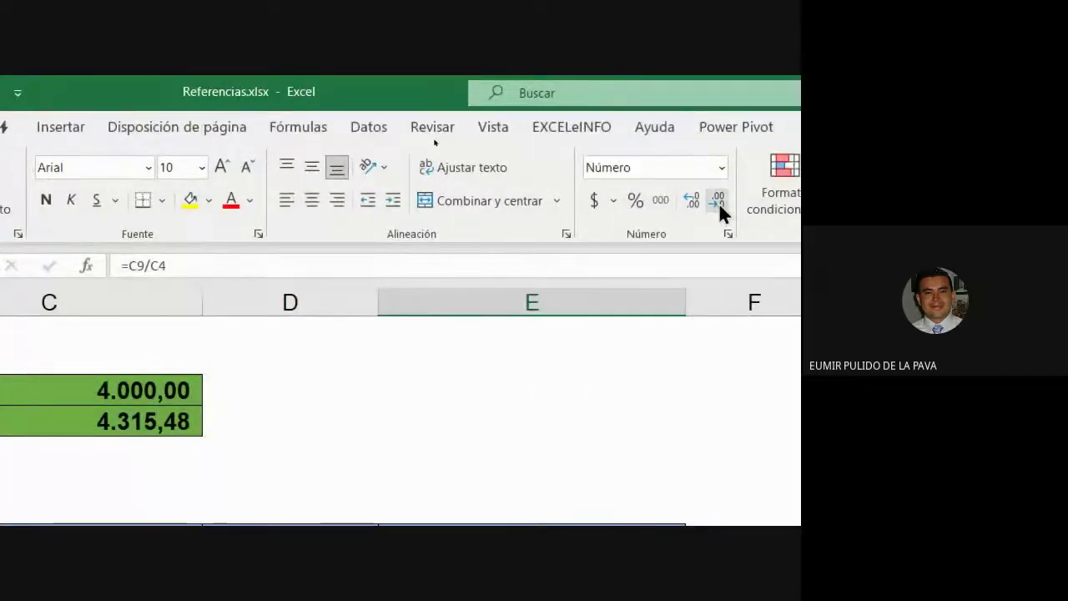
left_click(717, 201)
left_click(717, 201)
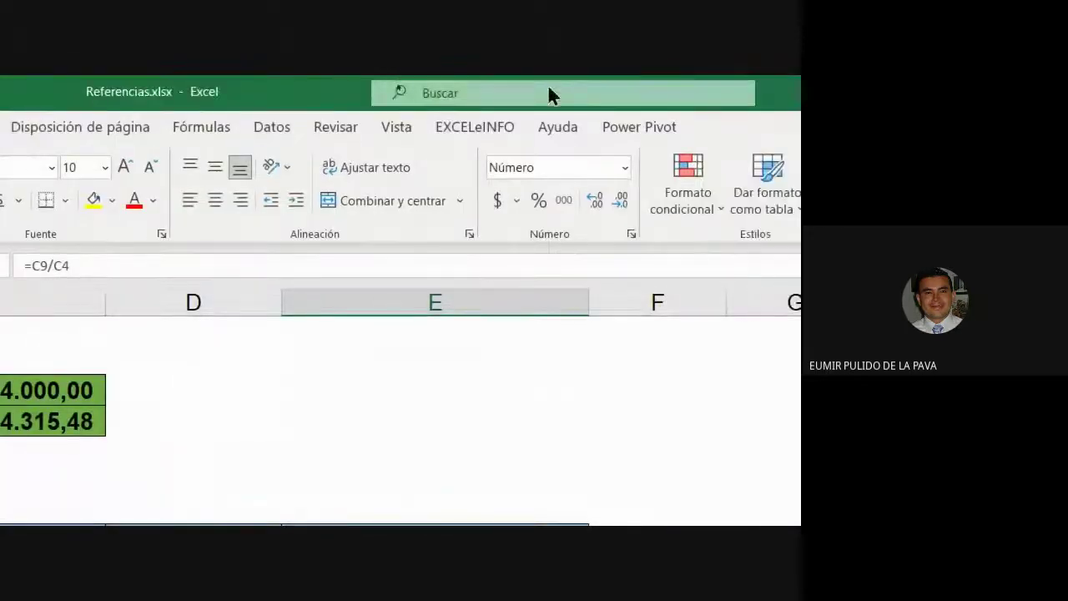
left_click(620, 200)
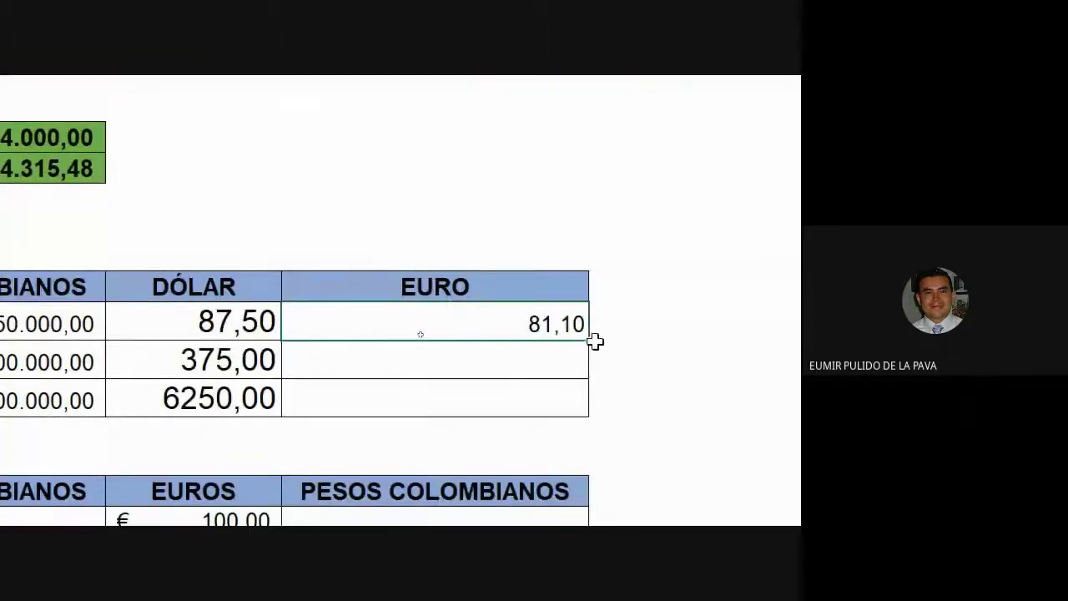
Step: Copy E9's formula down through E11 and inspect how the rate reference shifts in E10 and E11
left_click_drag(589, 340, 581, 409)
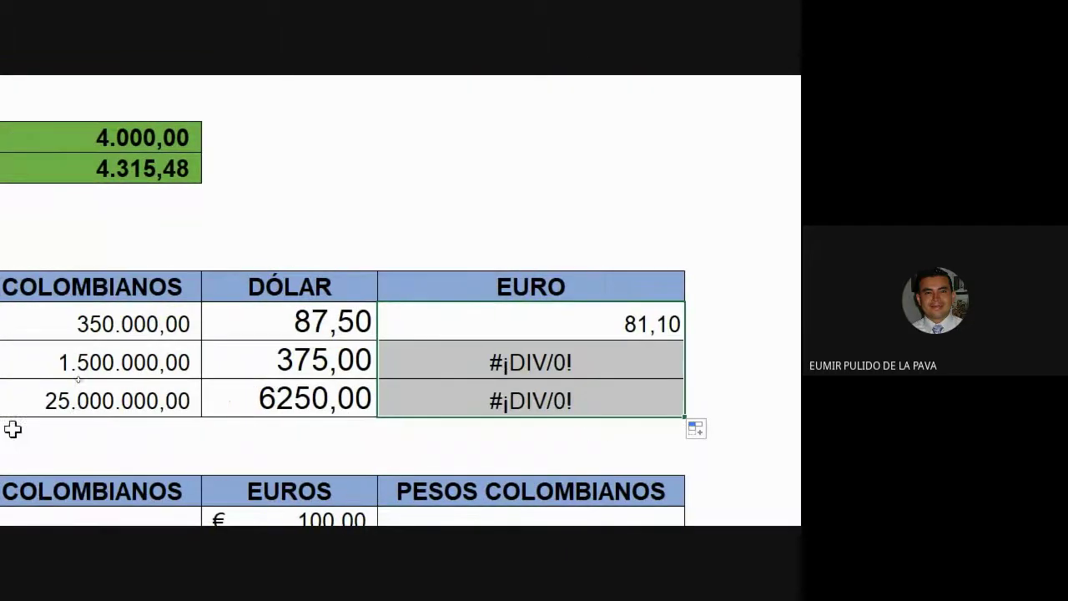
double_click(576, 360)
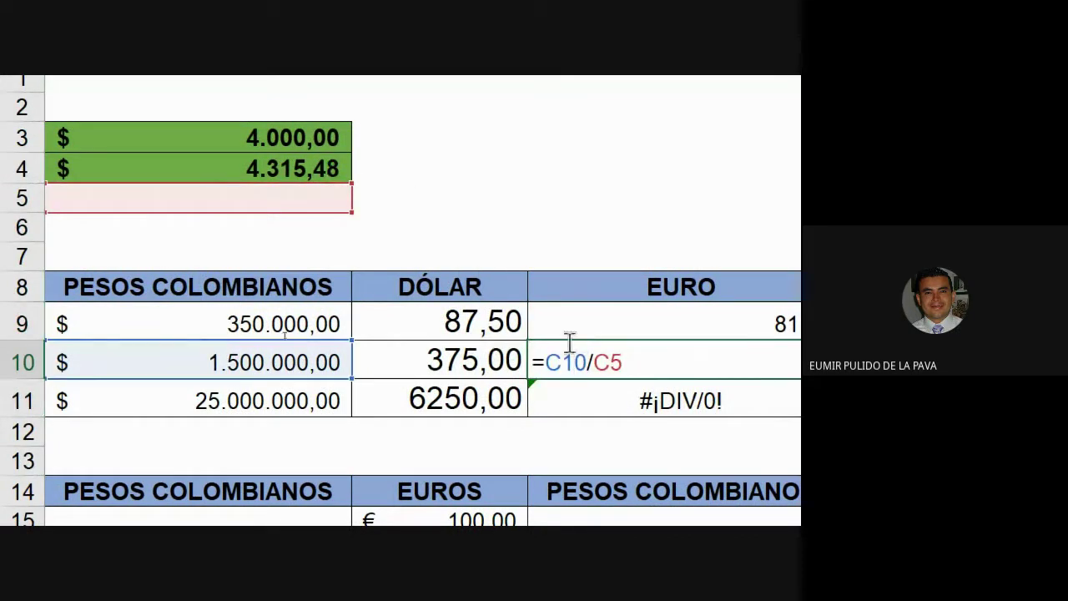
key("Return")
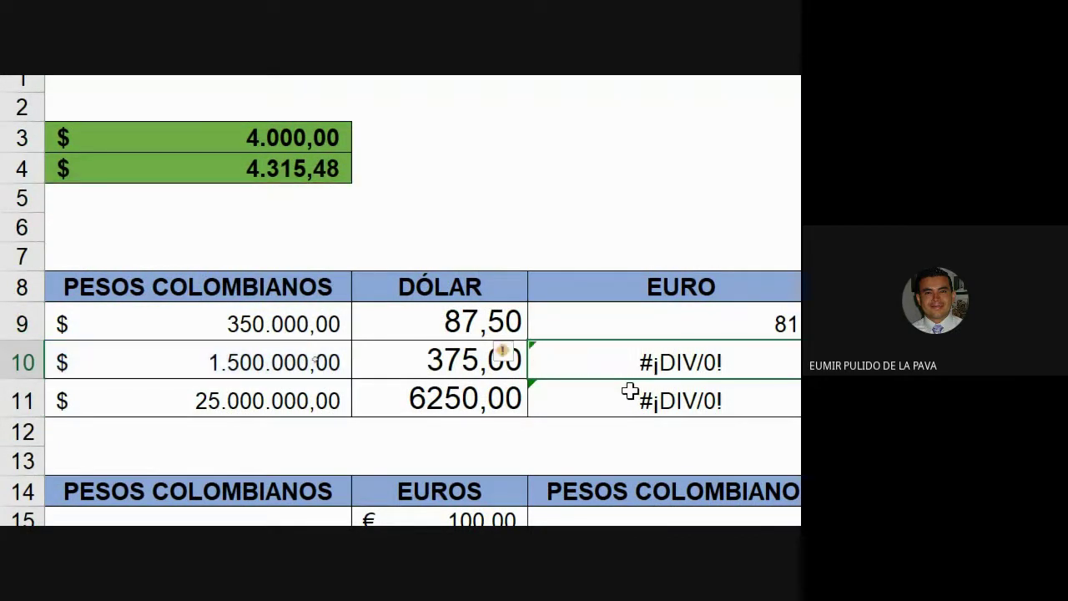
key("F2")
left_click_drag(327, 218, 327, 219)
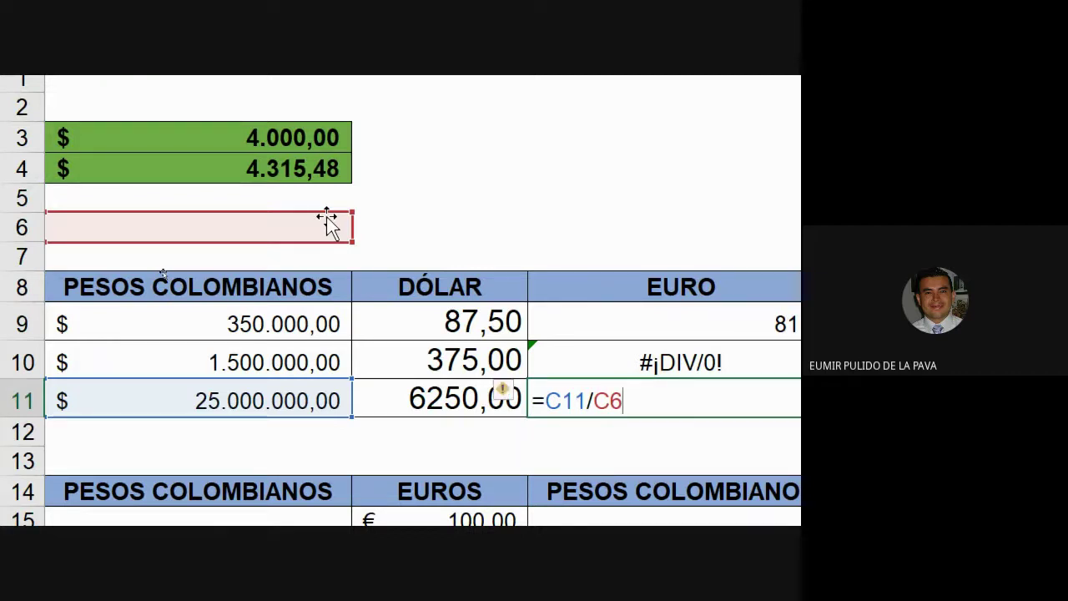
key("ctrl+Return")
Step: Fix only the row of the euro rate in E9 by changing the formula to =C9/C$4
double_click(506, 318)
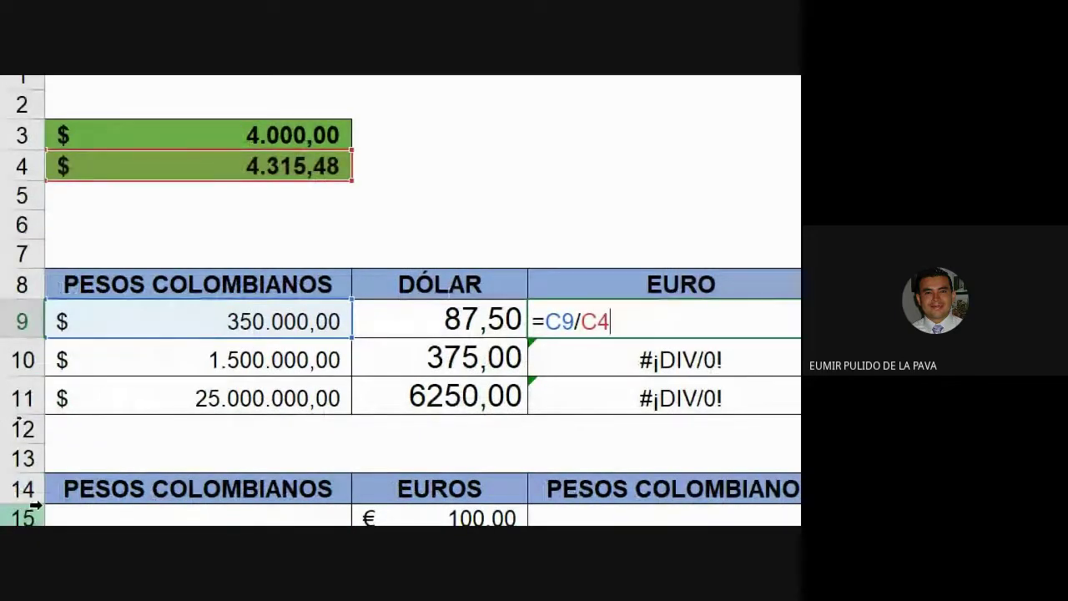
key("F4")
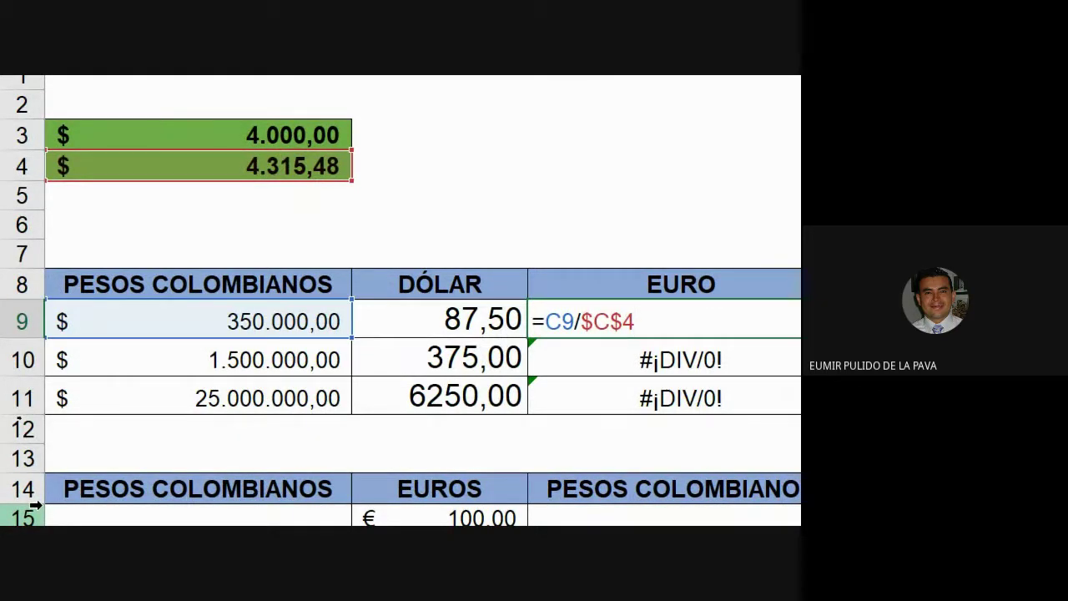
key("BackSpace")
key("BackSpace")
key("BackSpace")
key("BackSpace")
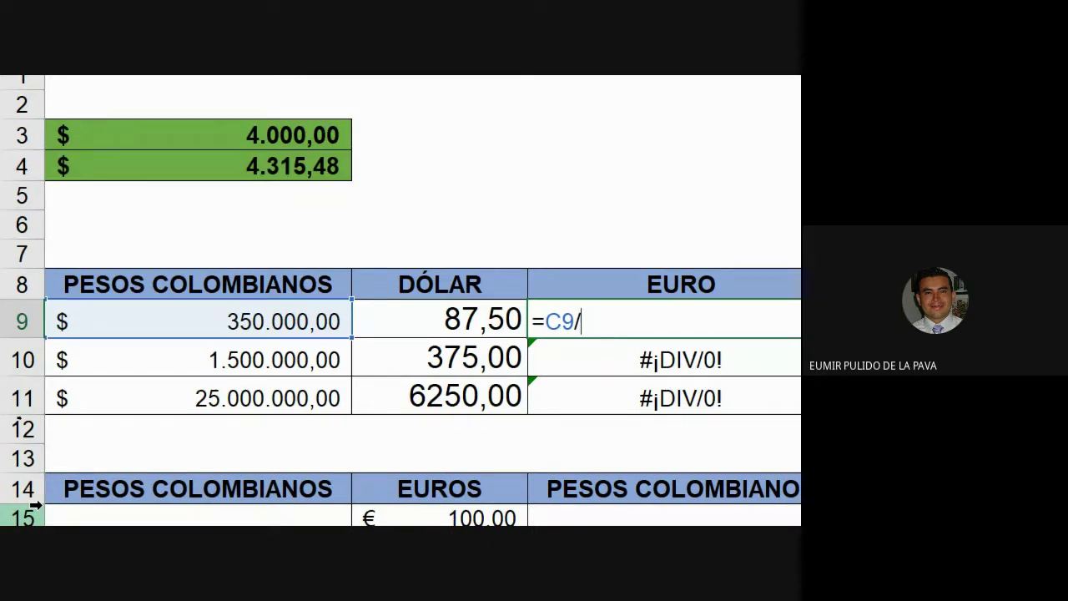
type("c$")
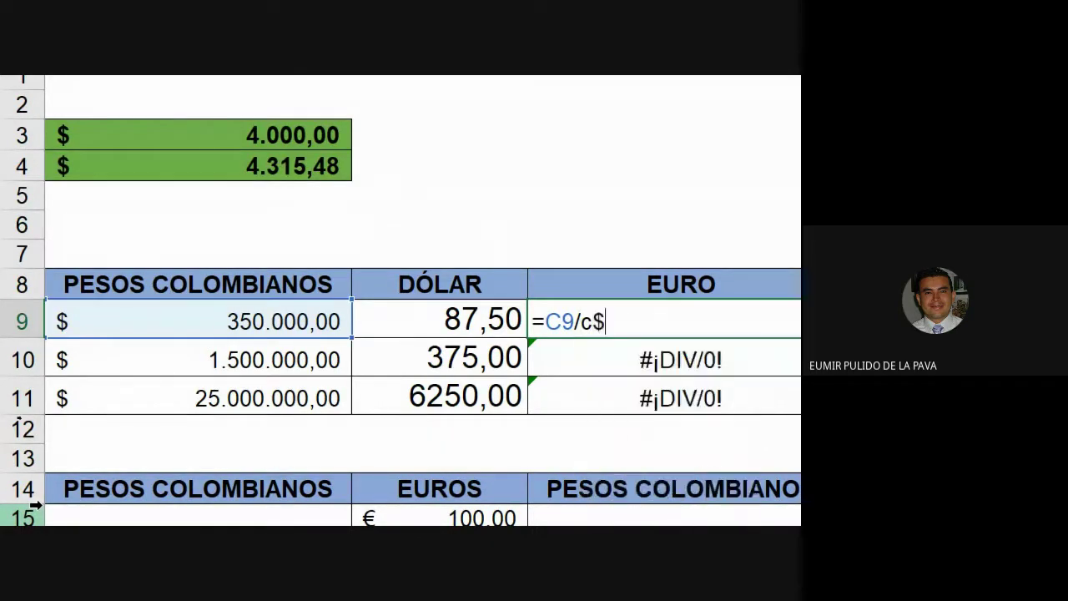
type("4")
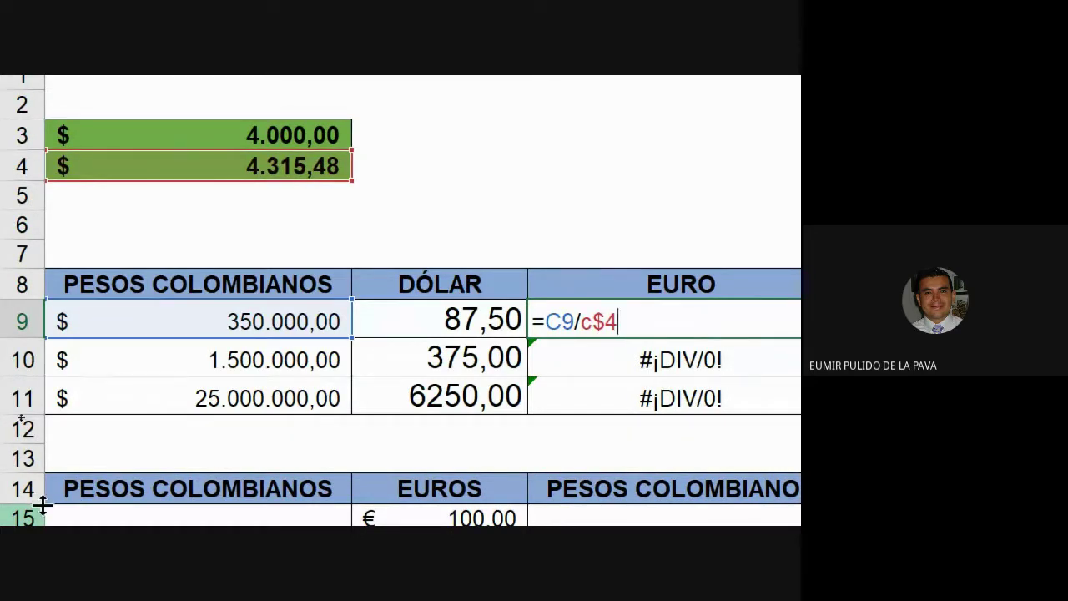
key("Return")
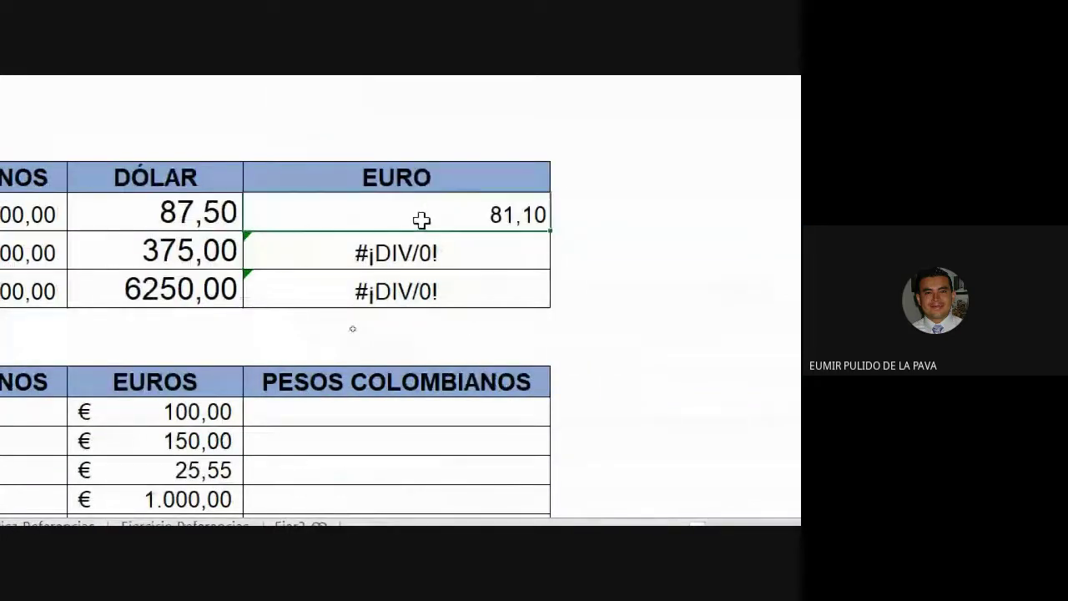
Step: Review the row-fixed rate in E9's formula =C9/C$4 and copy the formula down through E11
double_click(461, 220)
left_click_drag(319, 213, 340, 214)
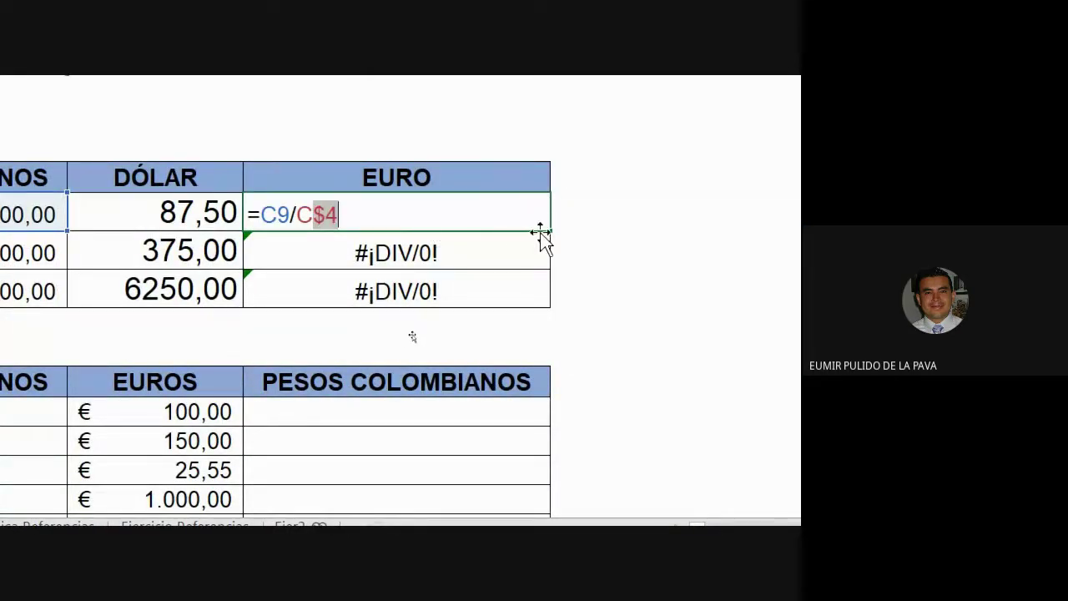
left_click_drag(550, 231, 530, 296)
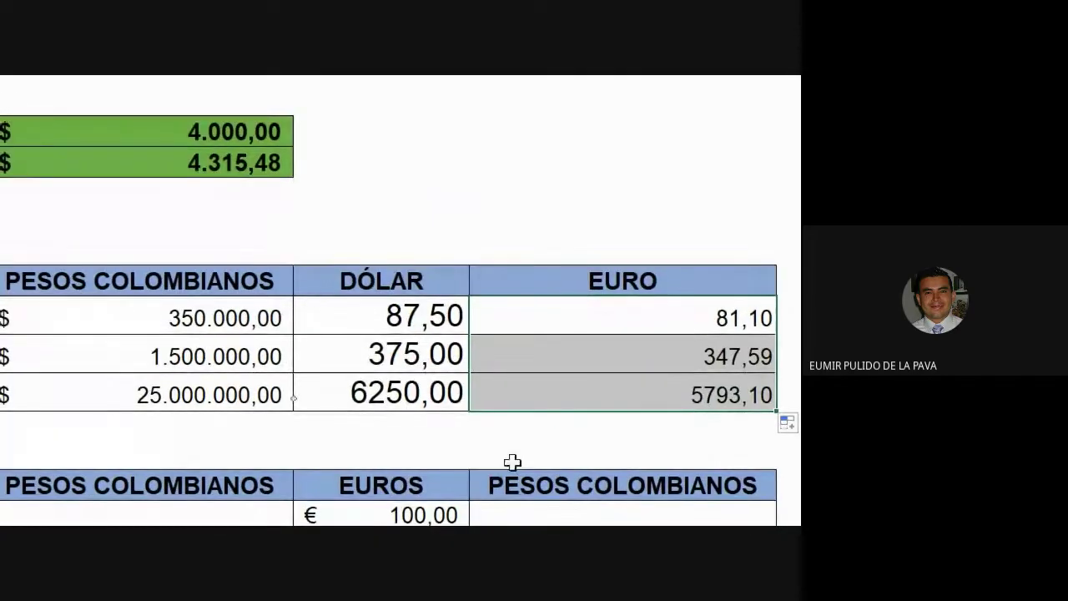
Step: Cycle the rate reference in E10's formula through $C4, C4 and $C$4, ending on C$4
double_click(535, 311)
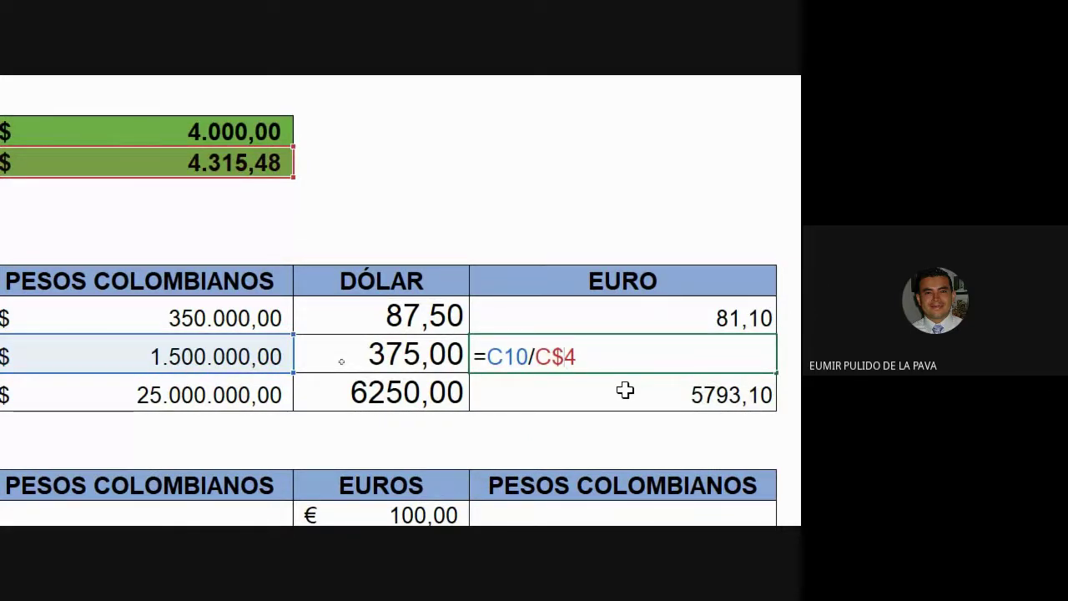
key("F4")
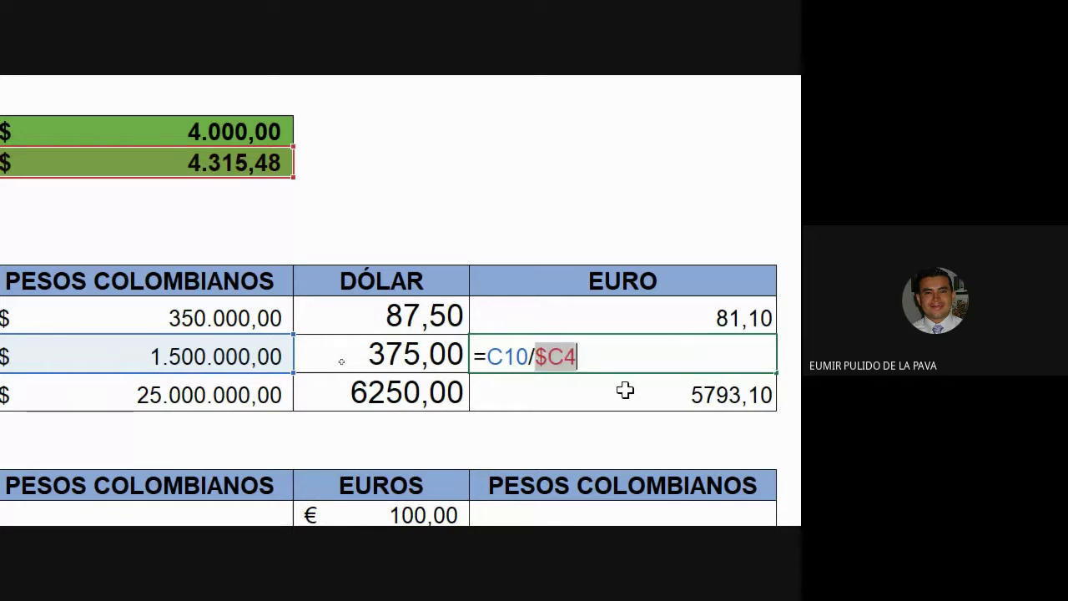
key("F4")
key("F4")
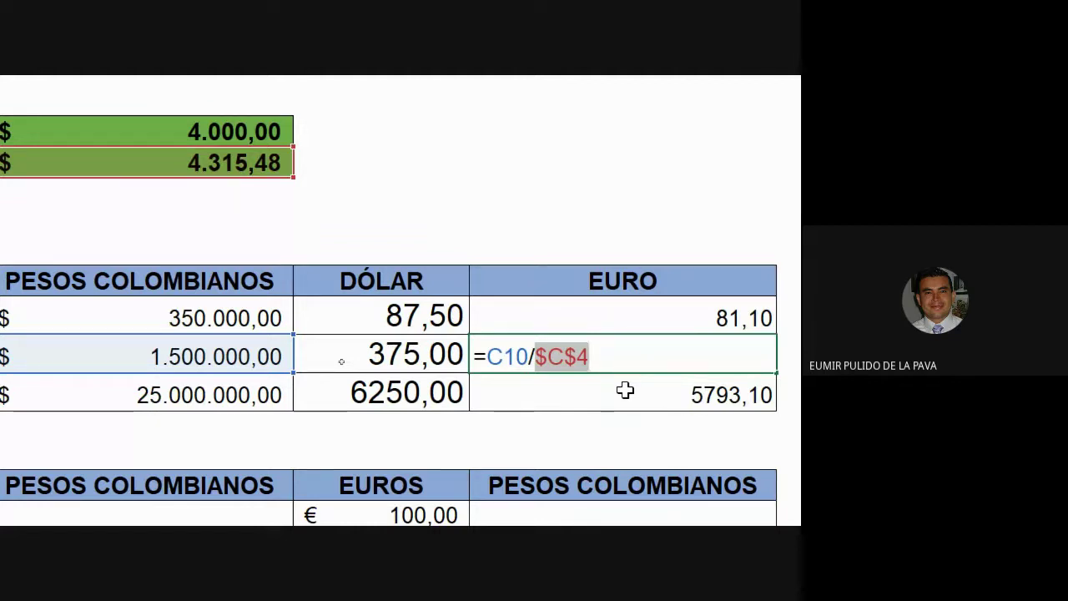
key("F4")
key("Return")
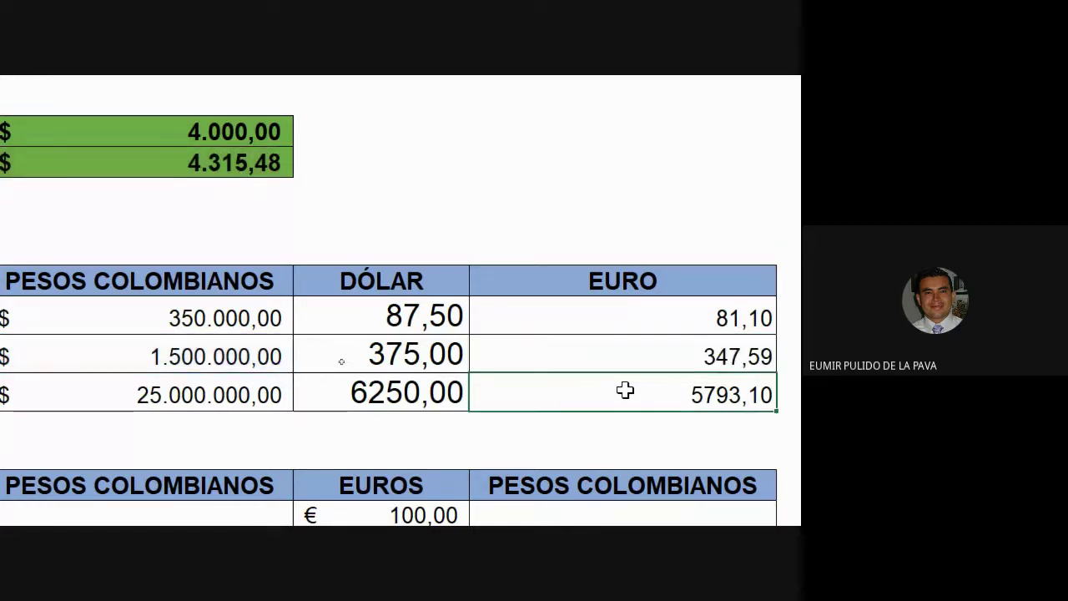
Step: Reduce the Magnifier zoom to 100% to show the full Excel window
left_click(599, 498)
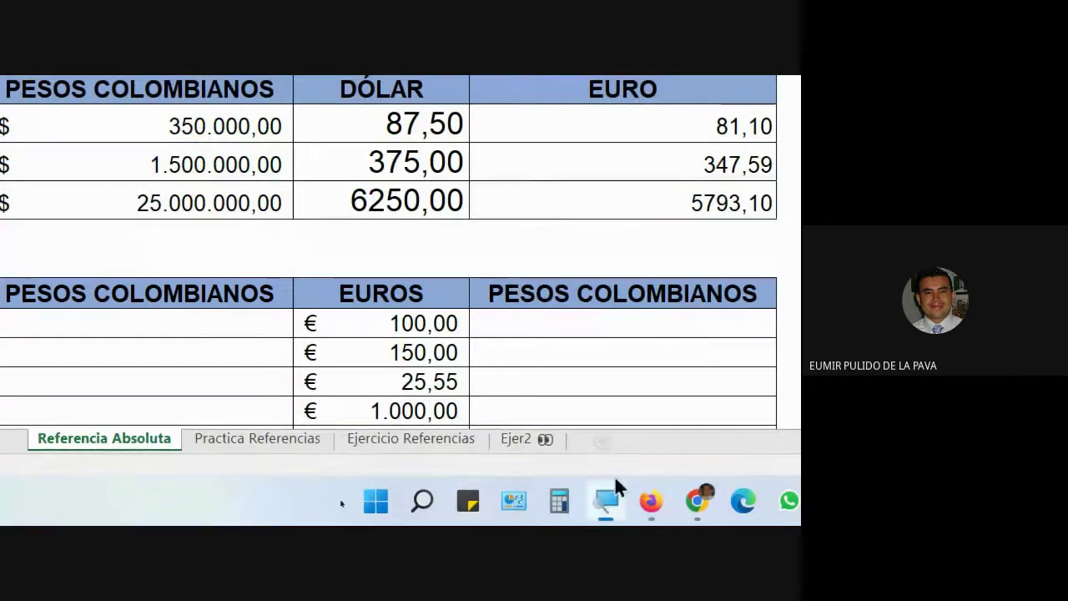
left_click(737, 492)
key("super+minus")
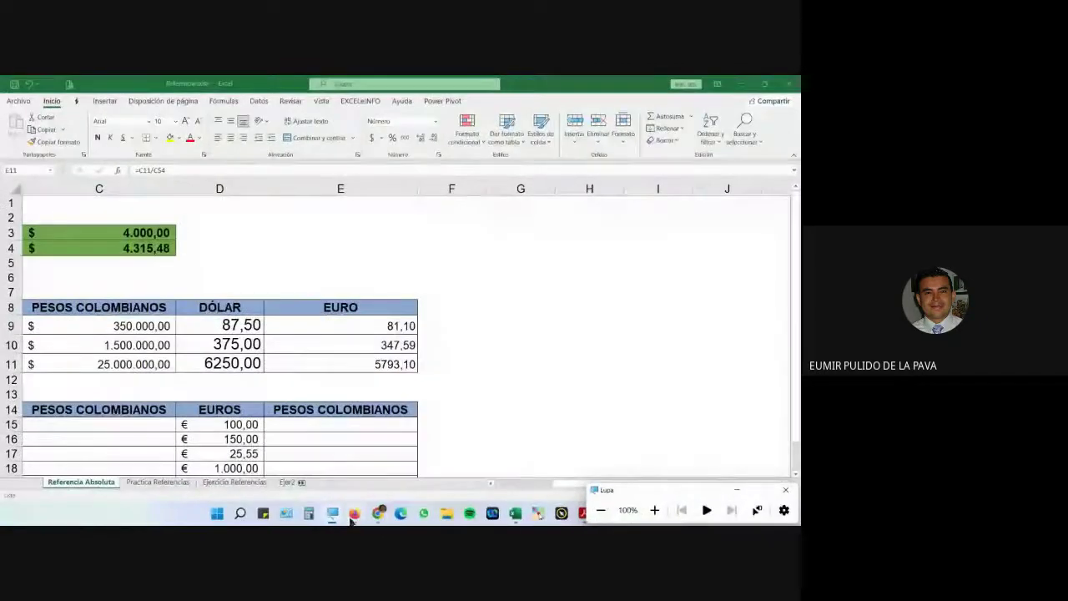
Step: Check the Meet call in Chrome for participants' activity and return to the Excel workbook
left_click(351, 515)
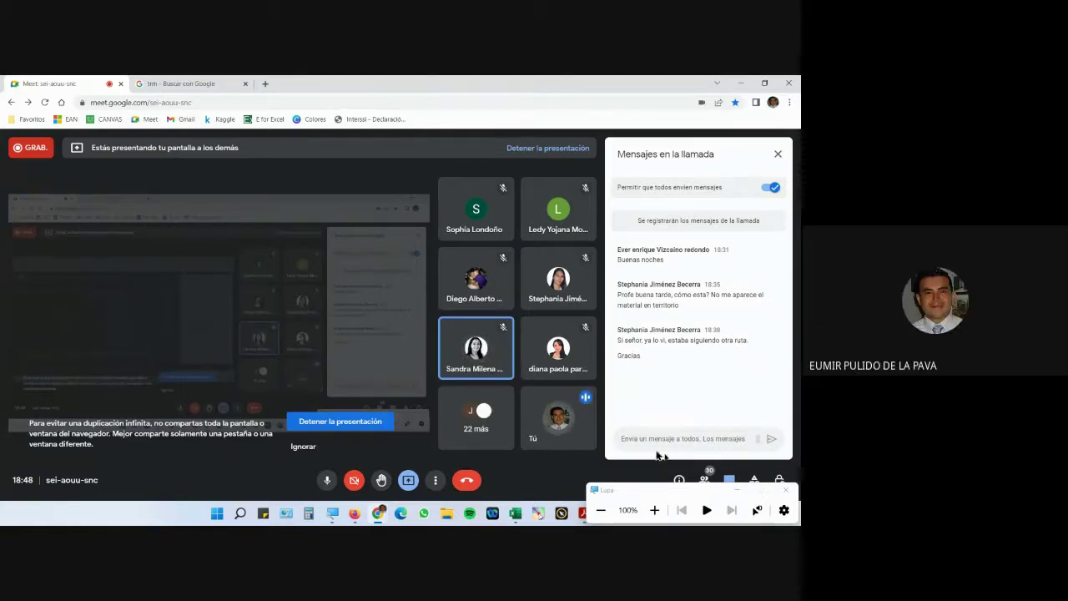
left_click(514, 512)
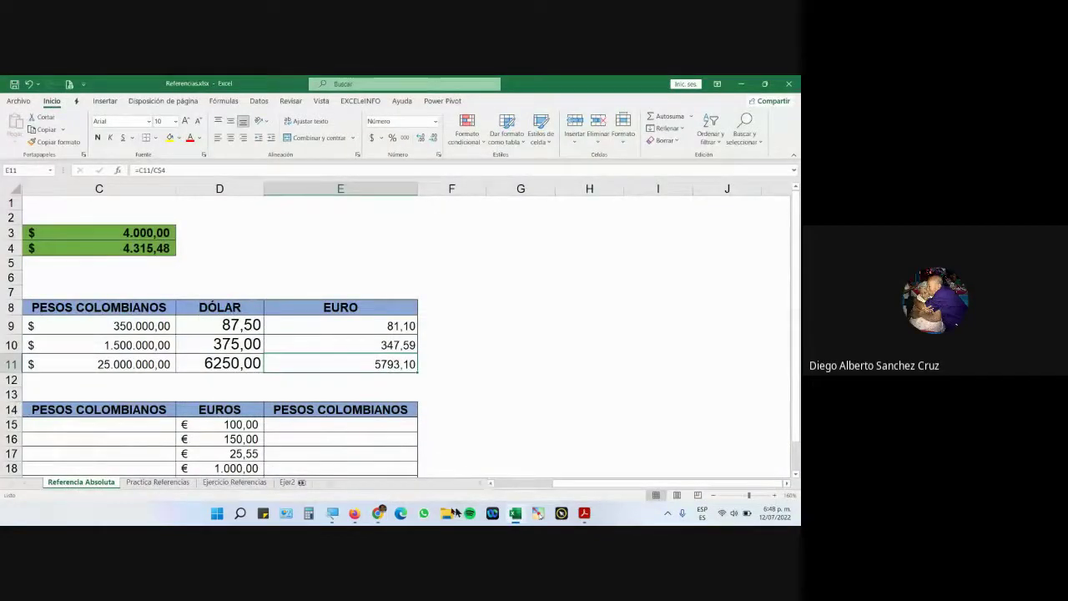
mouse_move(380, 514)
left_click(338, 467)
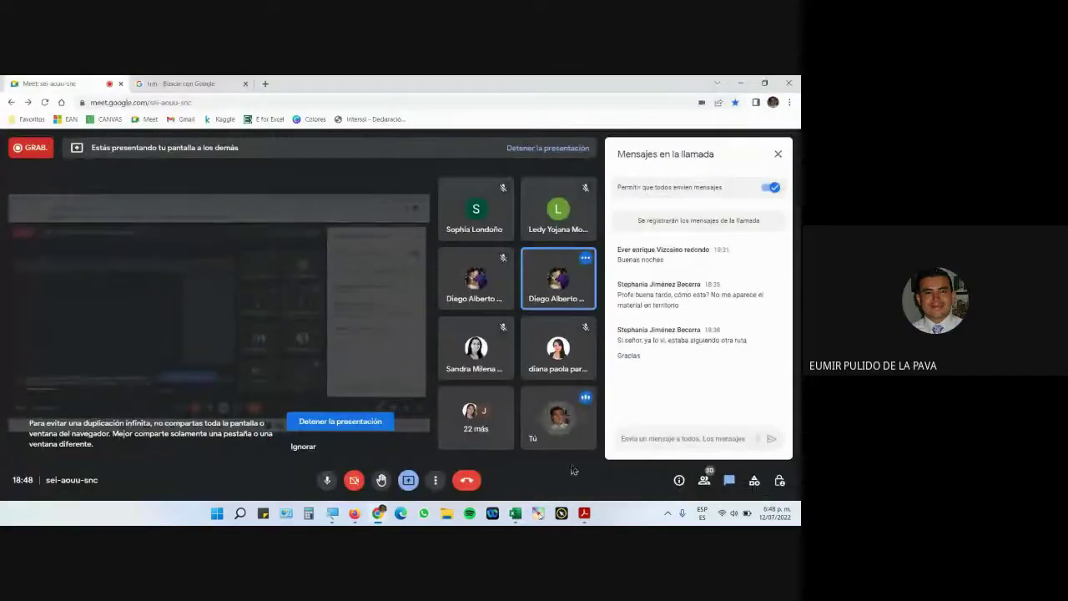
left_click(515, 512)
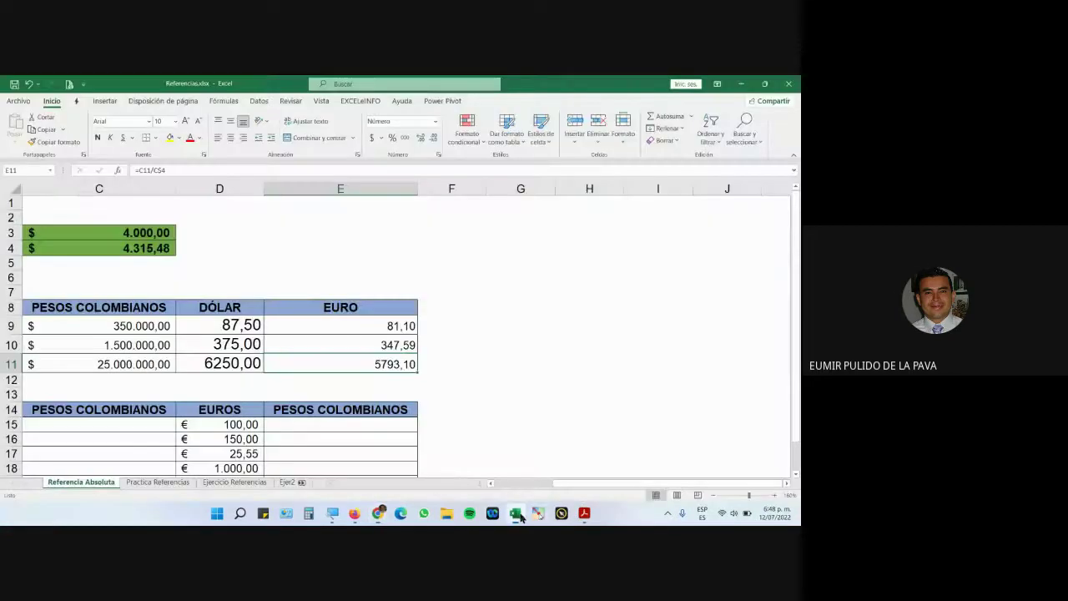
Step: Convert the first dollar amount to Colombian pesos in C15 with the formula =B15*C3
scroll(505, 458, "down", 2)
left_click_drag(567, 484, 501, 484)
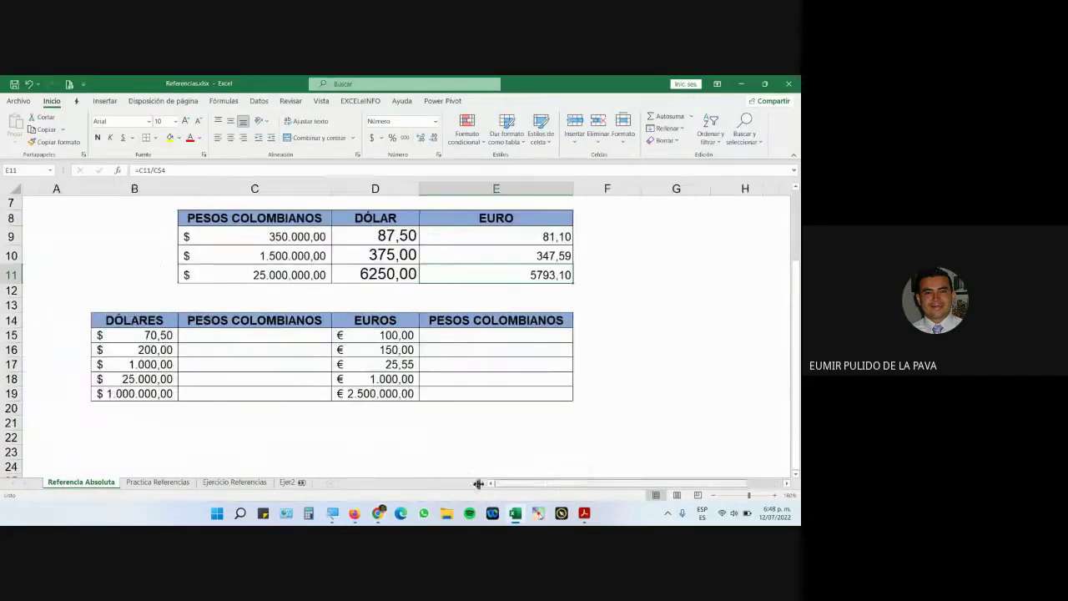
left_click(155, 335)
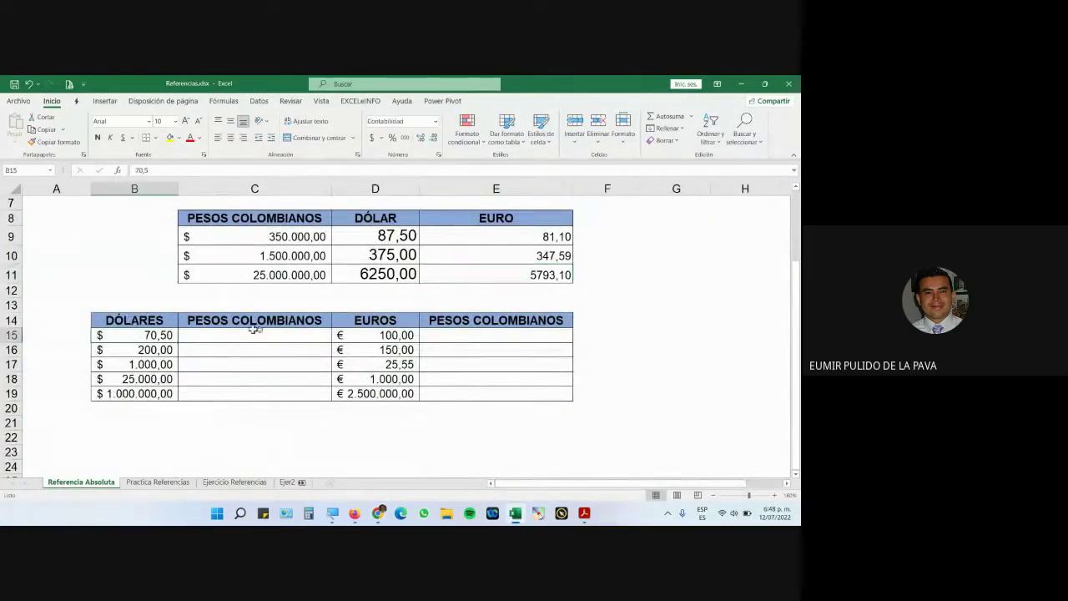
scroll(254, 384, "up", 2)
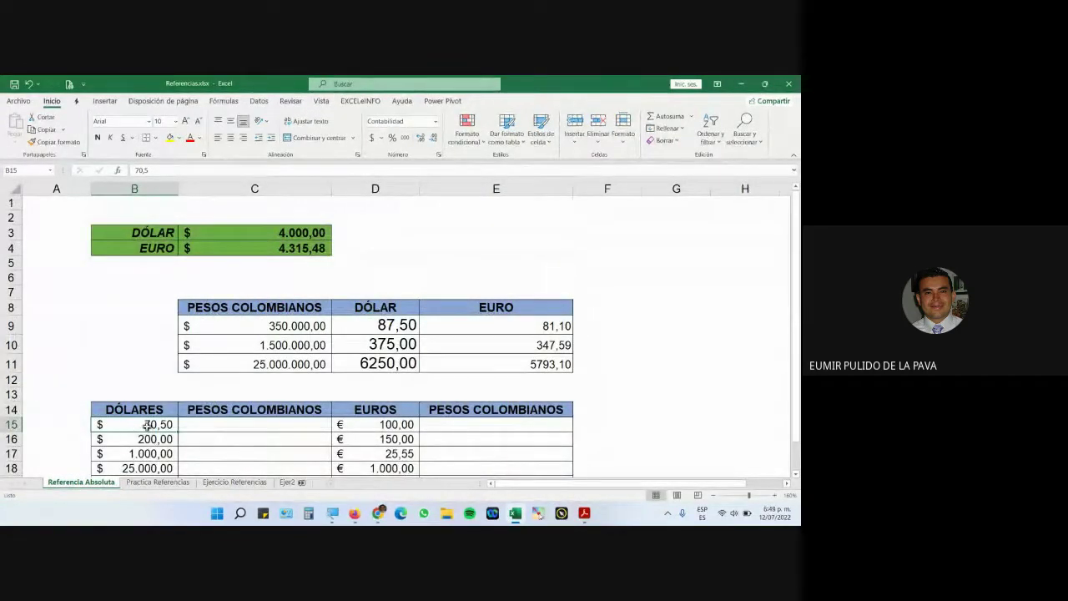
scroll(357, 437, "down", 2)
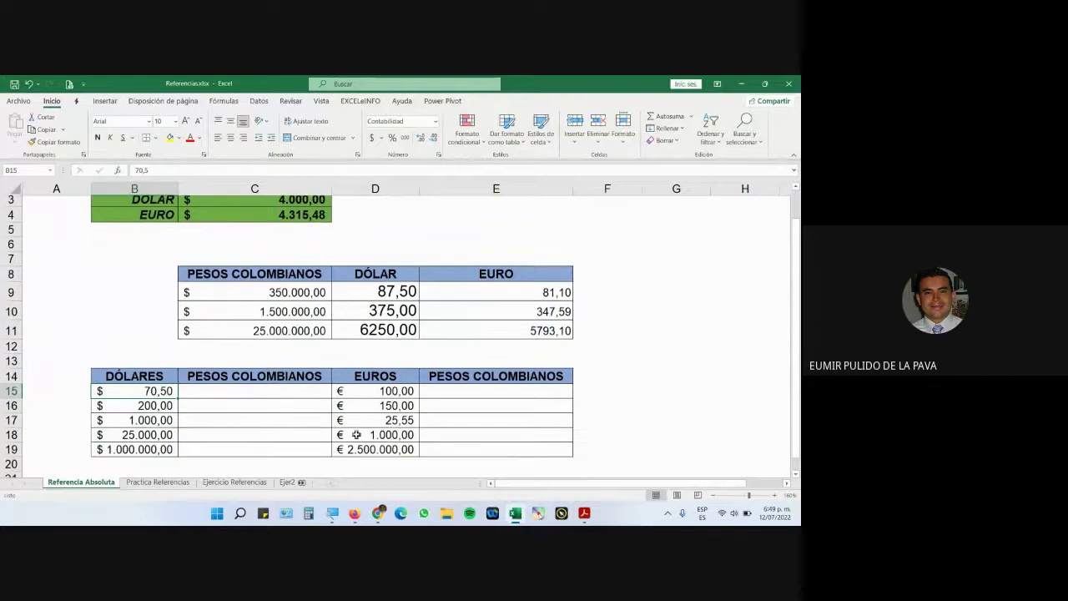
scroll(280, 396, "up", 2)
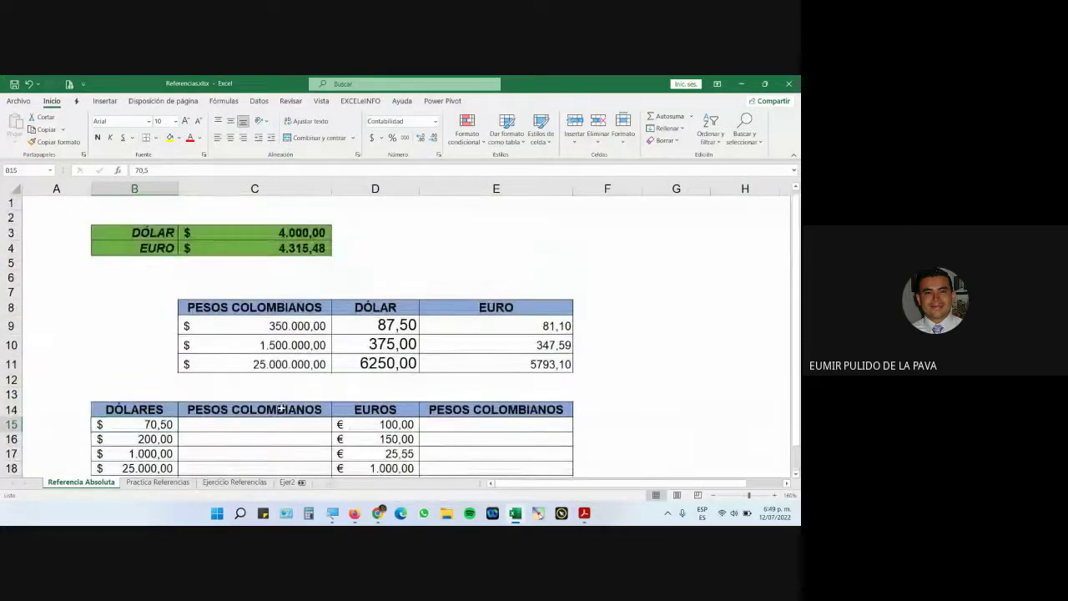
left_click(245, 427)
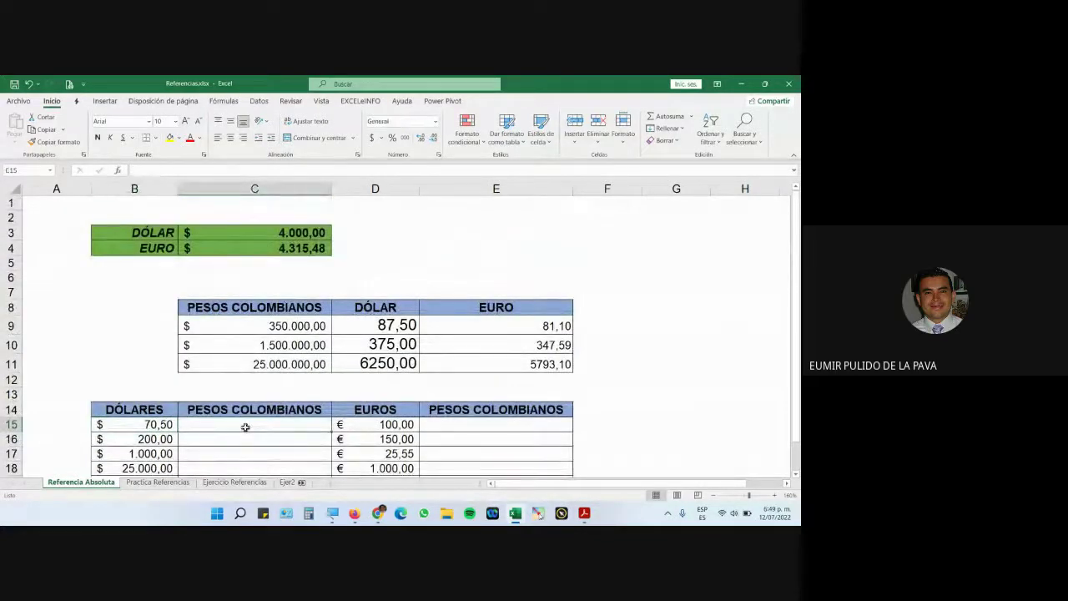
type("=")
left_click(163, 426)
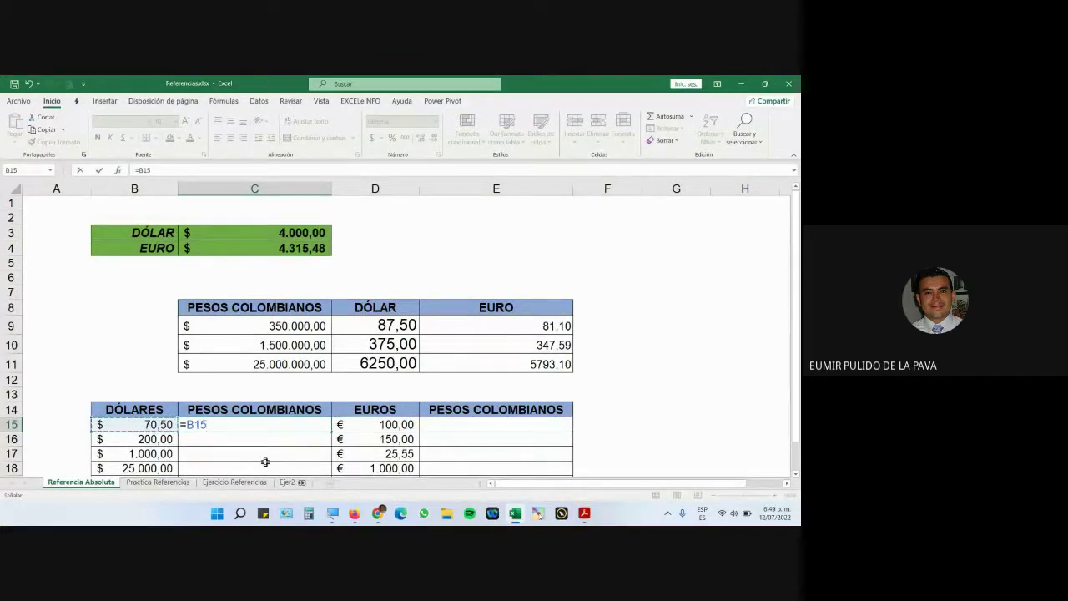
type("*")
left_click(299, 236)
key("Return")
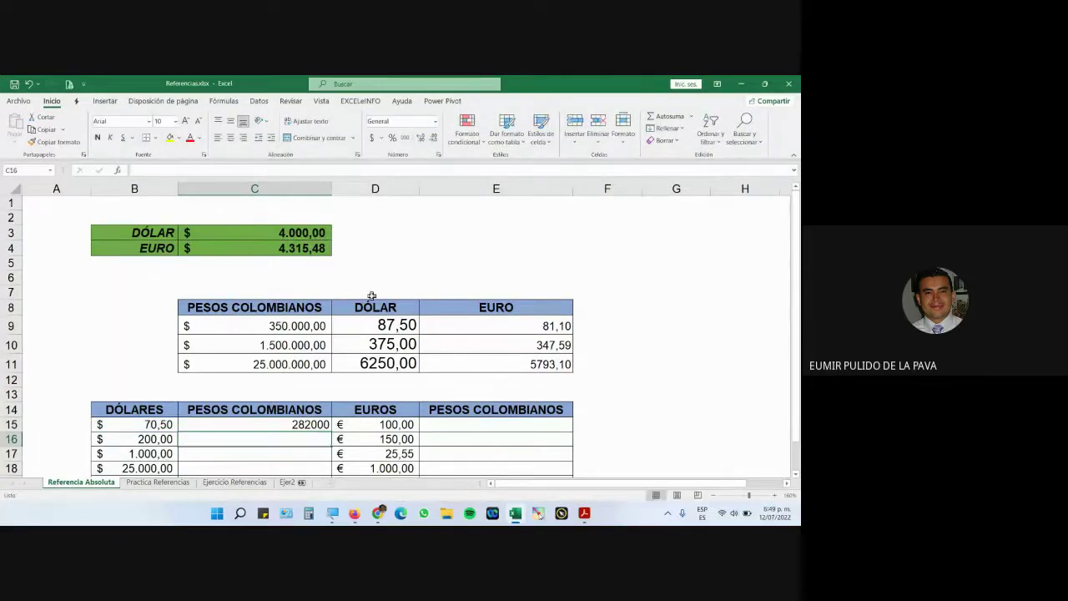
Step: Fix the row of the dollar rate in C15 as =B15*C$3 and copy the formula down through C19
scroll(371, 295, "down", 1)
left_click(314, 380)
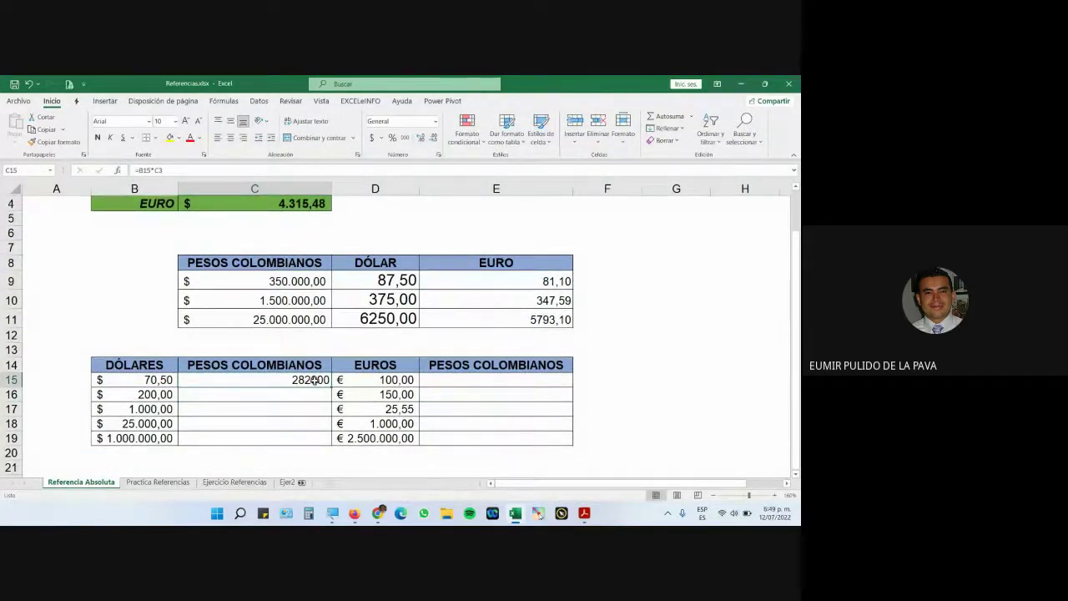
double_click(314, 379)
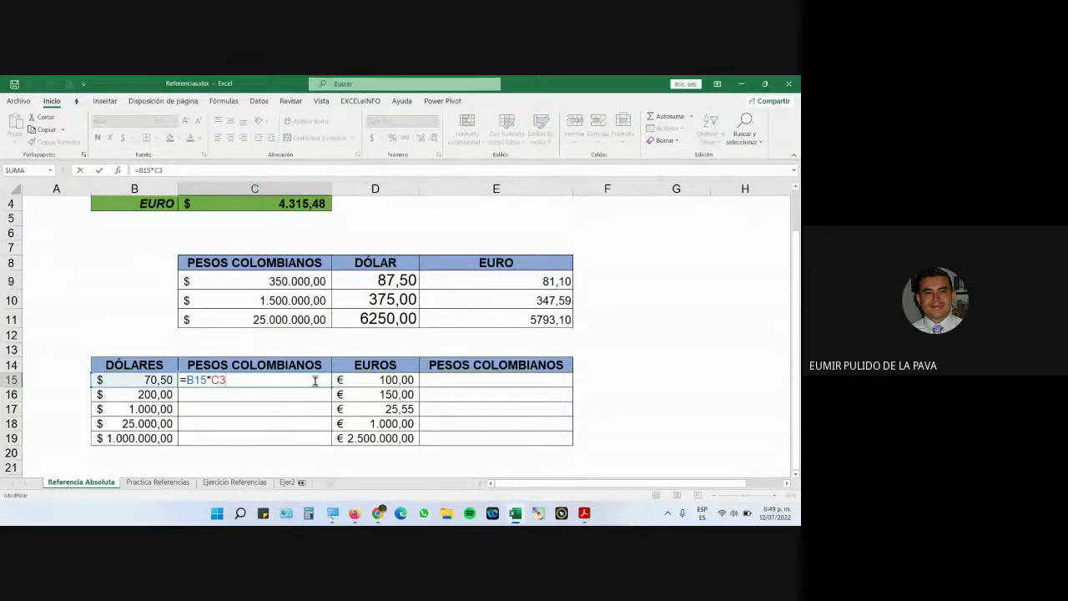
key("F4")
key("F4")
key("ctrl+Return")
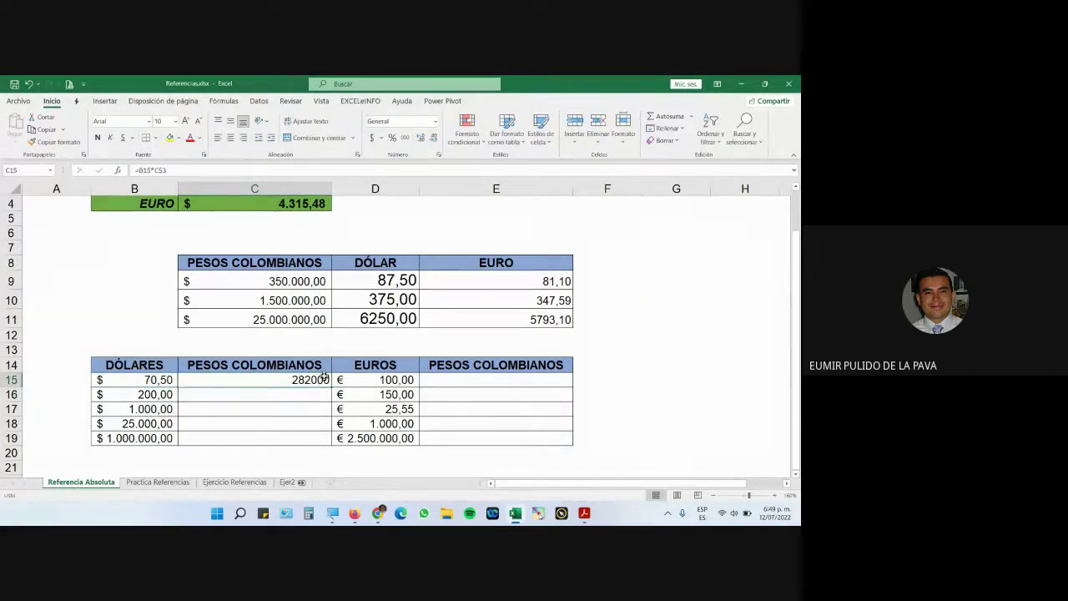
left_click_drag(332, 387, 329, 439)
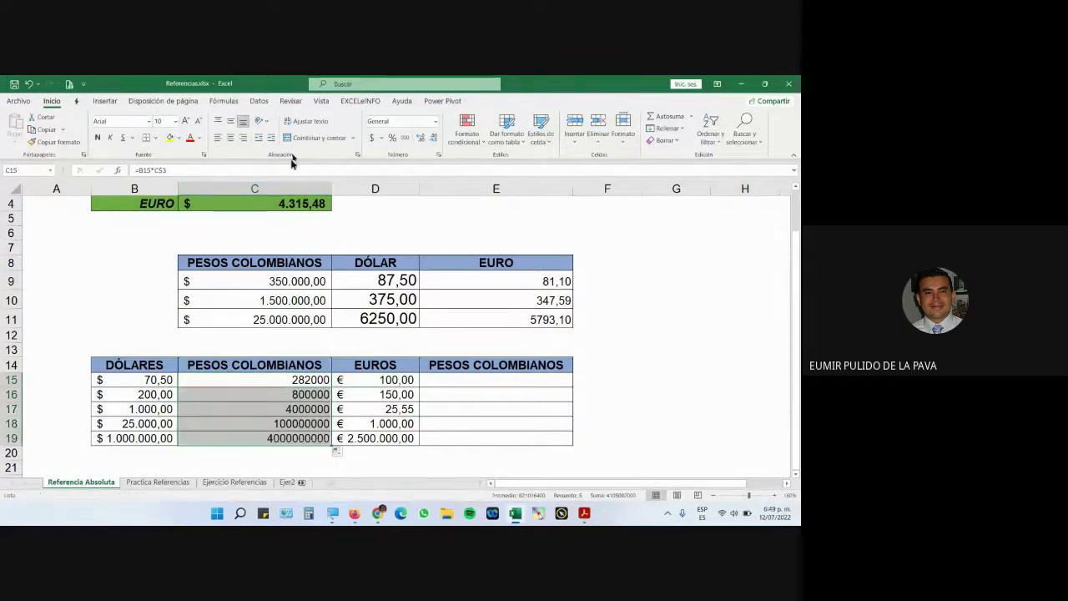
Step: Format the peso results in C15:C19 as accounting currency without decimals
left_click(373, 140)
left_click(434, 141)
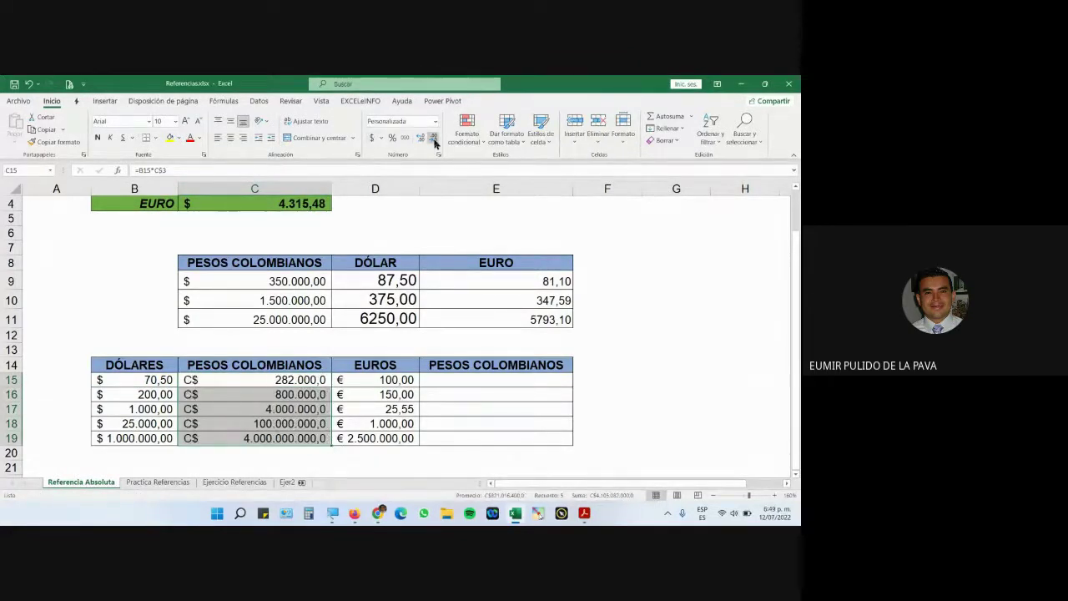
left_click(433, 142)
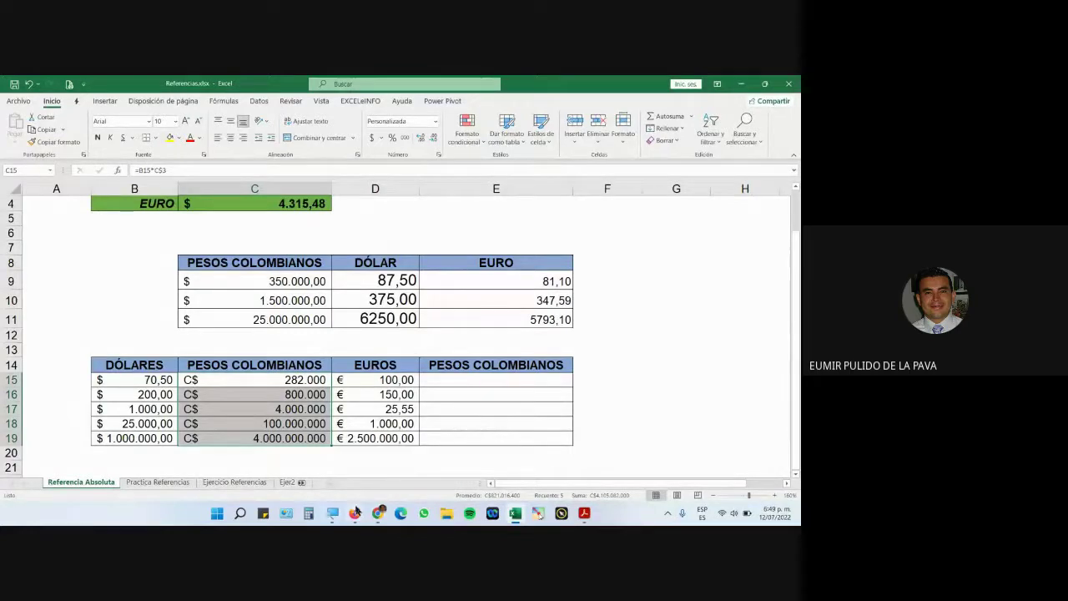
Step: Switch to Meet, allow the waiting person into the call, and return to the Excel workbook
left_click(296, 459)
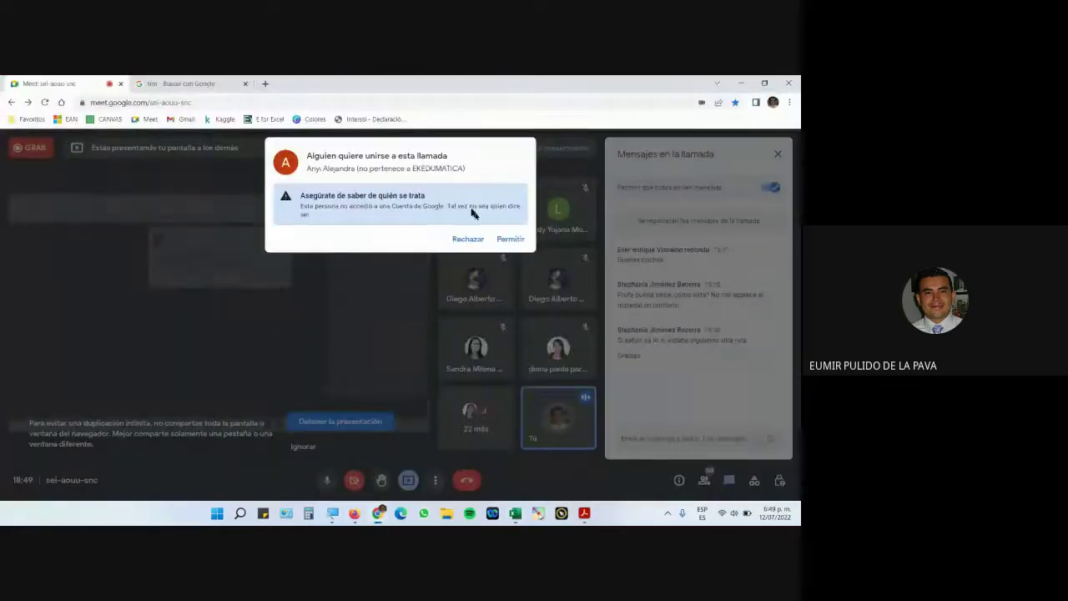
left_click(508, 240)
key("alt+Tab")
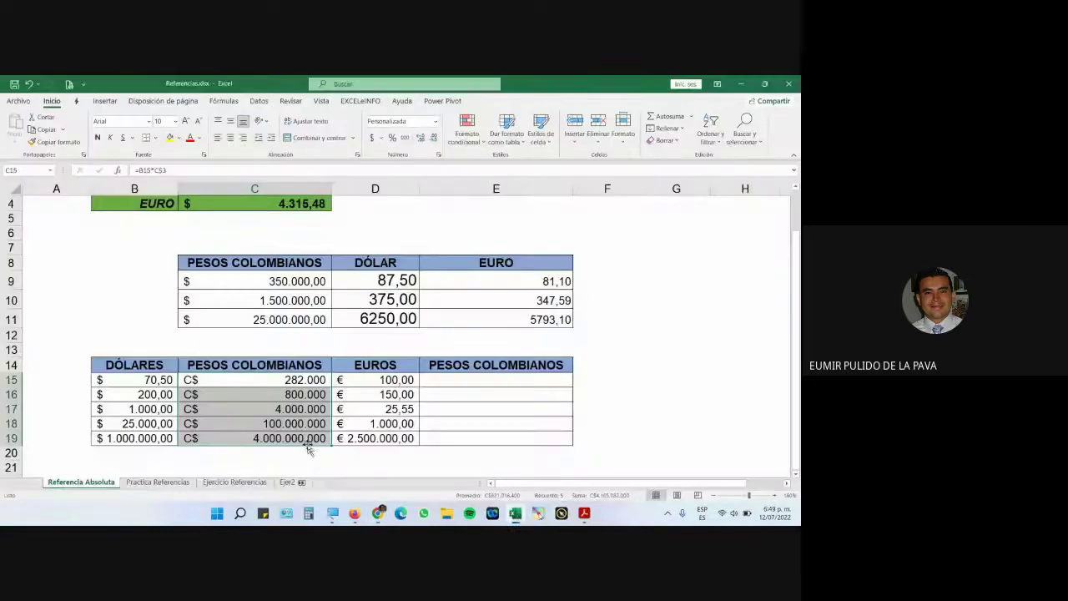
Step: Open the Practica Referencias sheet and magnify the multiplication tables, selecting C19 and the header of the 5 table
left_click(158, 482)
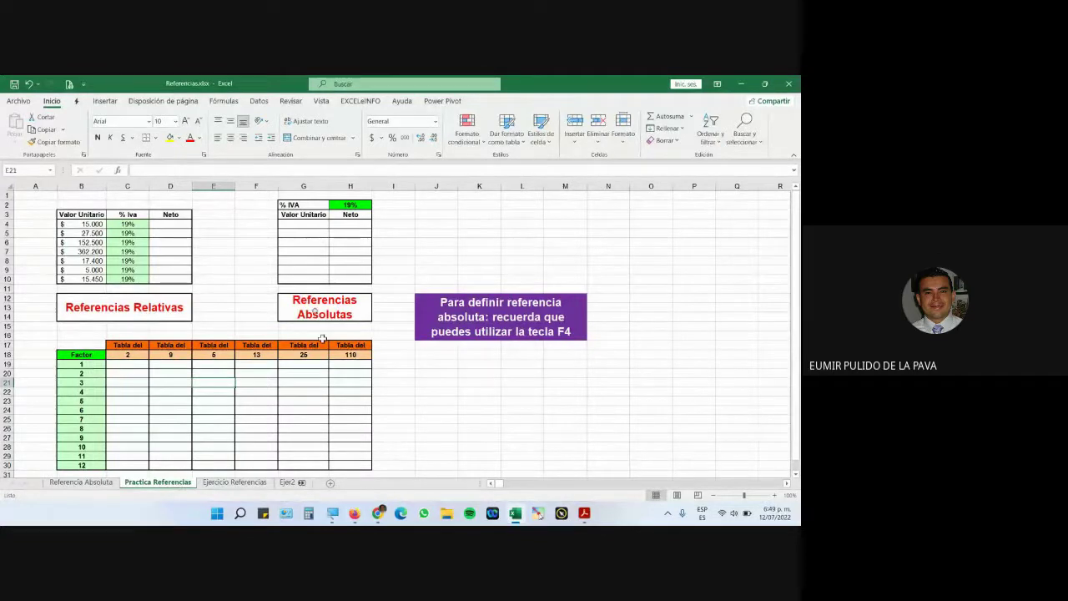
left_click(333, 513)
left_click(654, 510)
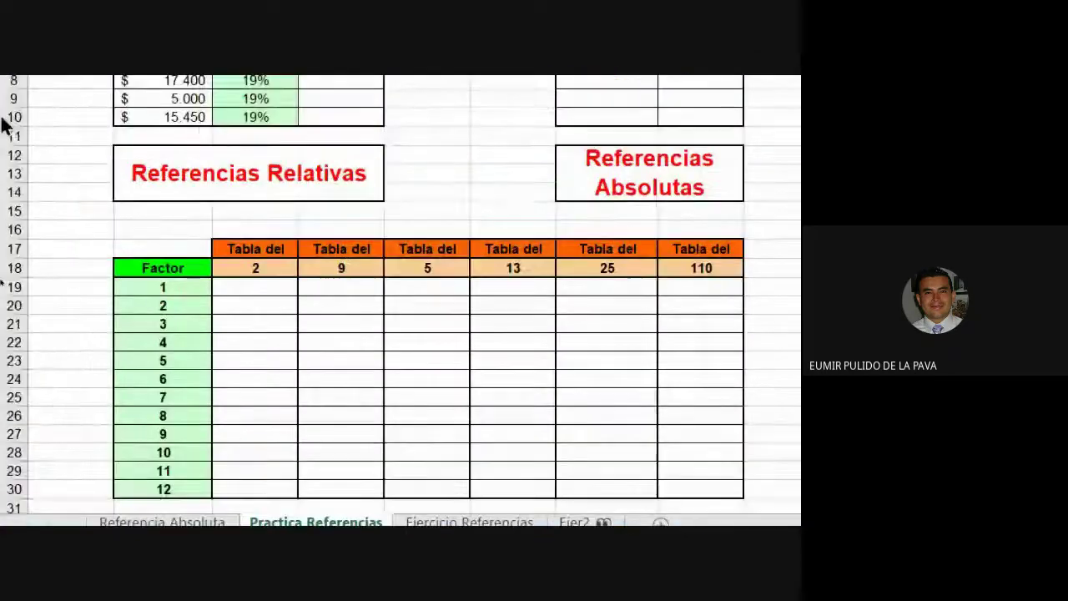
left_click(256, 287)
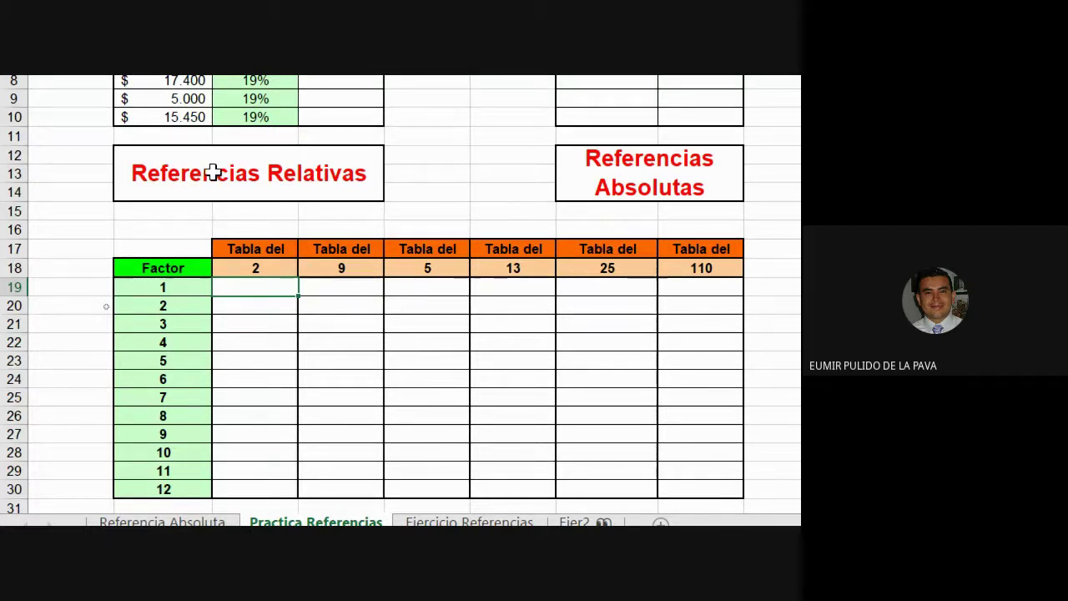
left_click(423, 267)
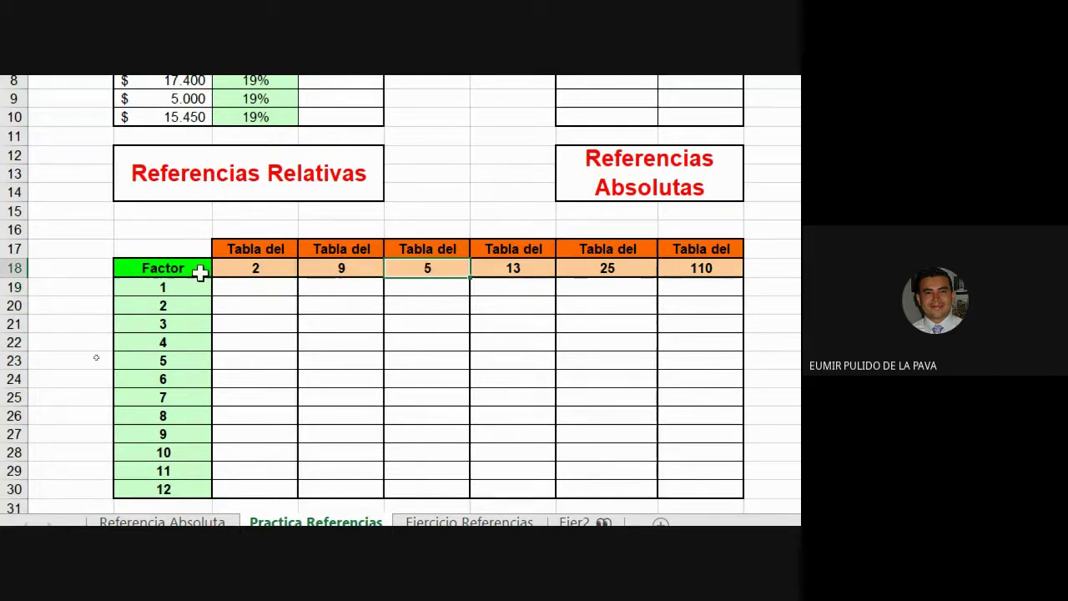
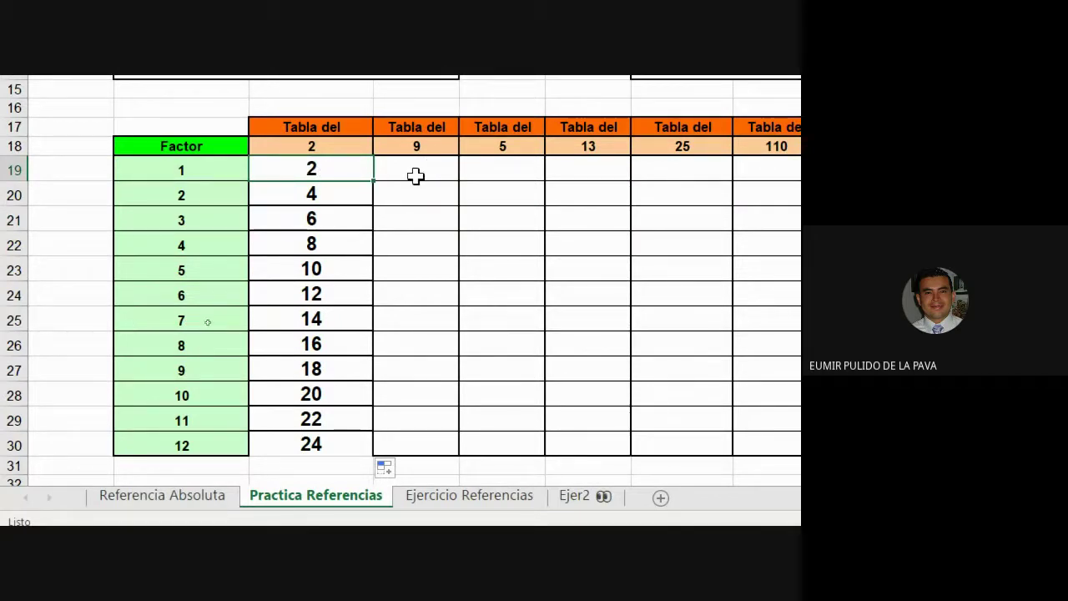
Step: Copy C19's formula across to D19 and examine the fixed $C$18 reference in the copied formula
left_click_drag(375, 180, 448, 182)
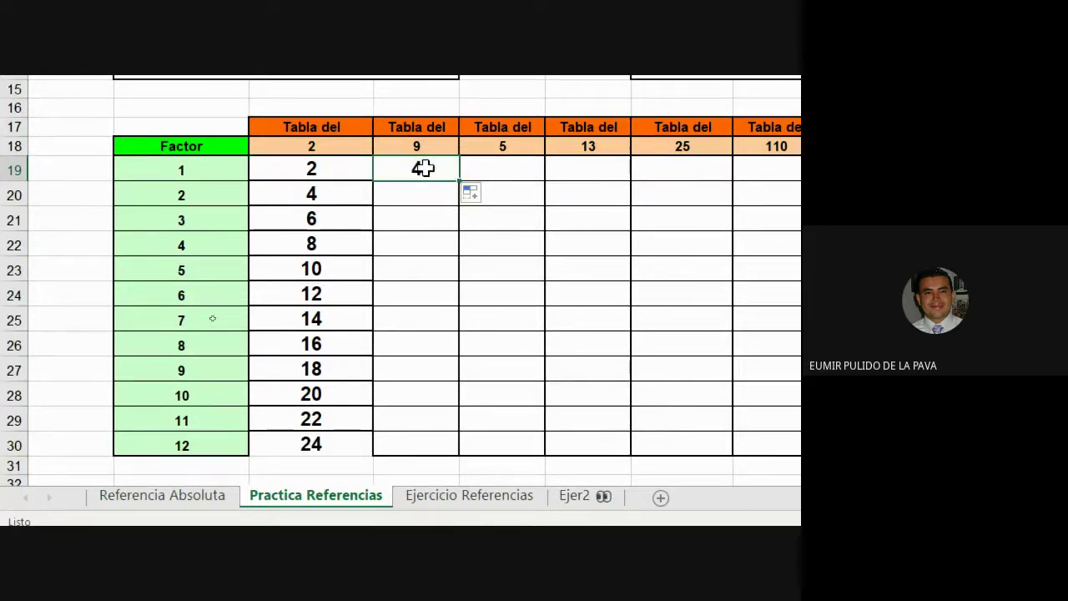
double_click(421, 168)
left_click_drag(299, 169, 354, 169)
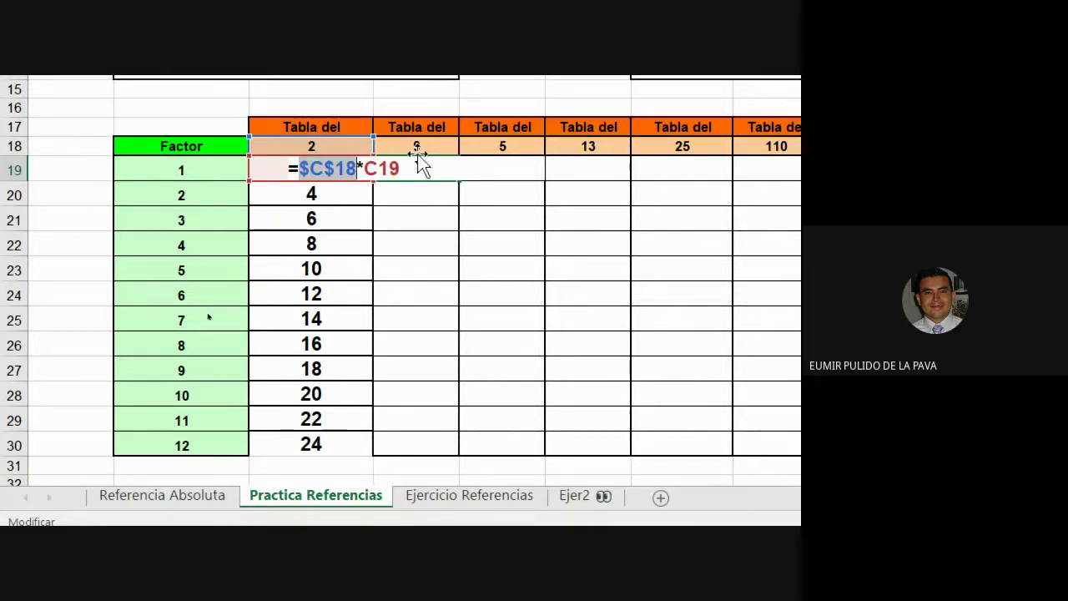
Step: Compare the formulas in C19 and D19, examining the fixed $C$18 reference and the relative factor reference in each
left_click_drag(363, 169, 403, 168)
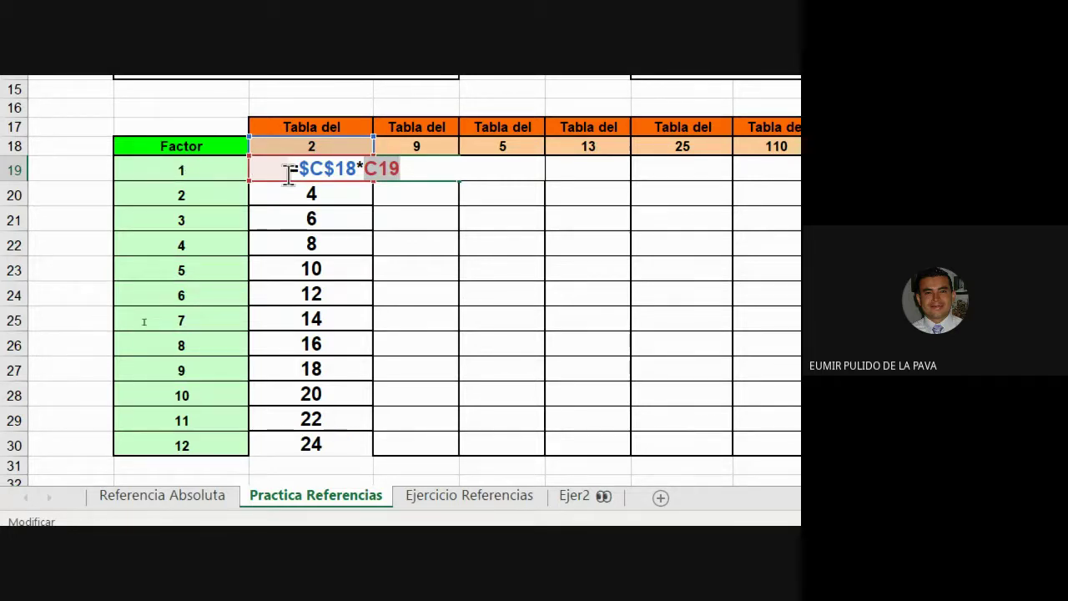
key("ctrl+Return")
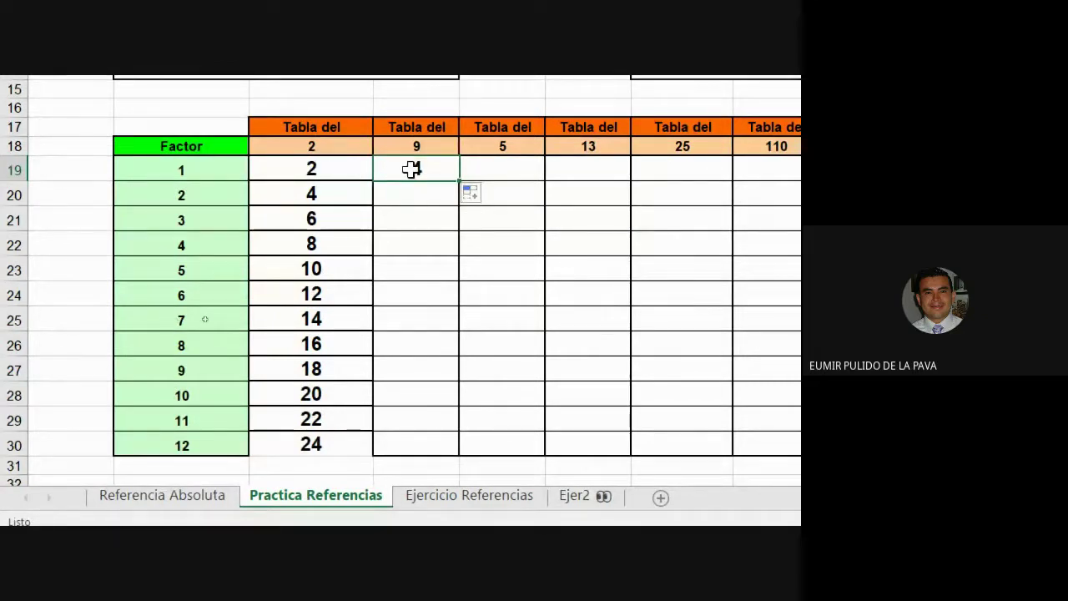
double_click(331, 170)
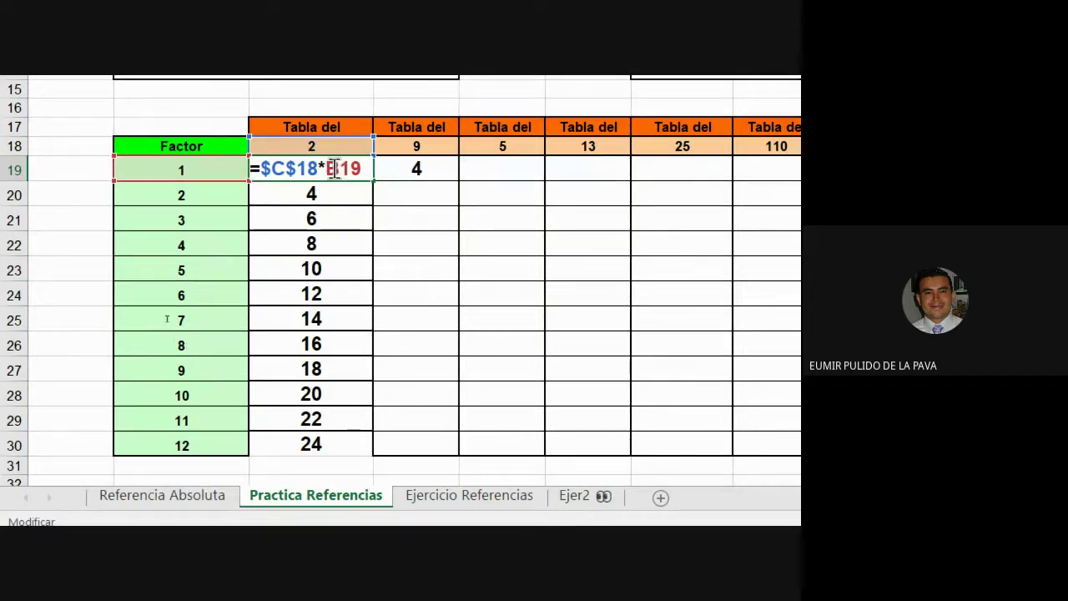
double_click(332, 169)
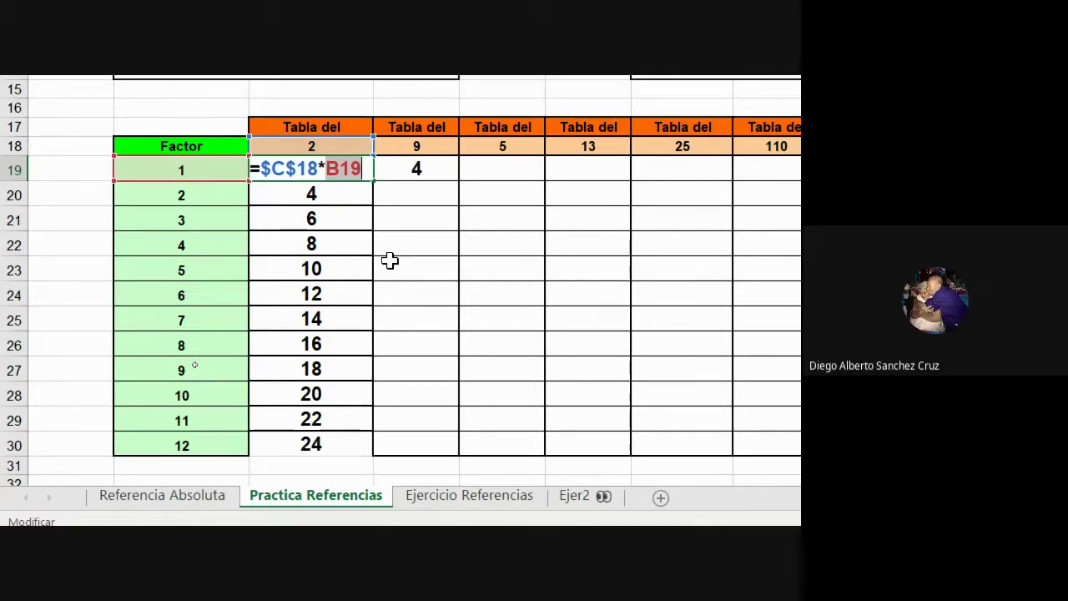
key("ctrl+Return")
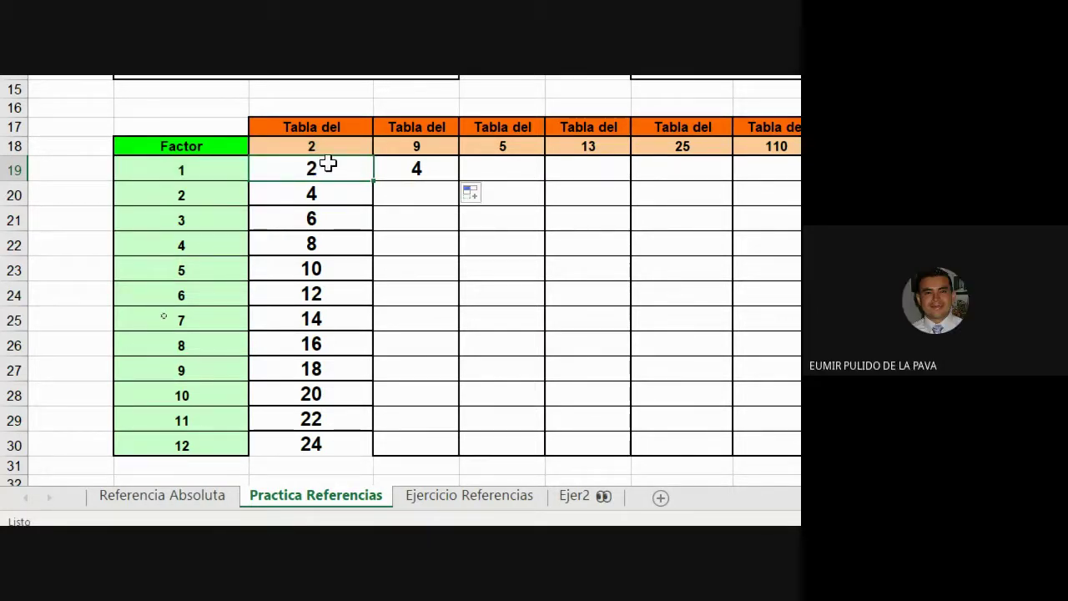
left_click(207, 170)
double_click(362, 174)
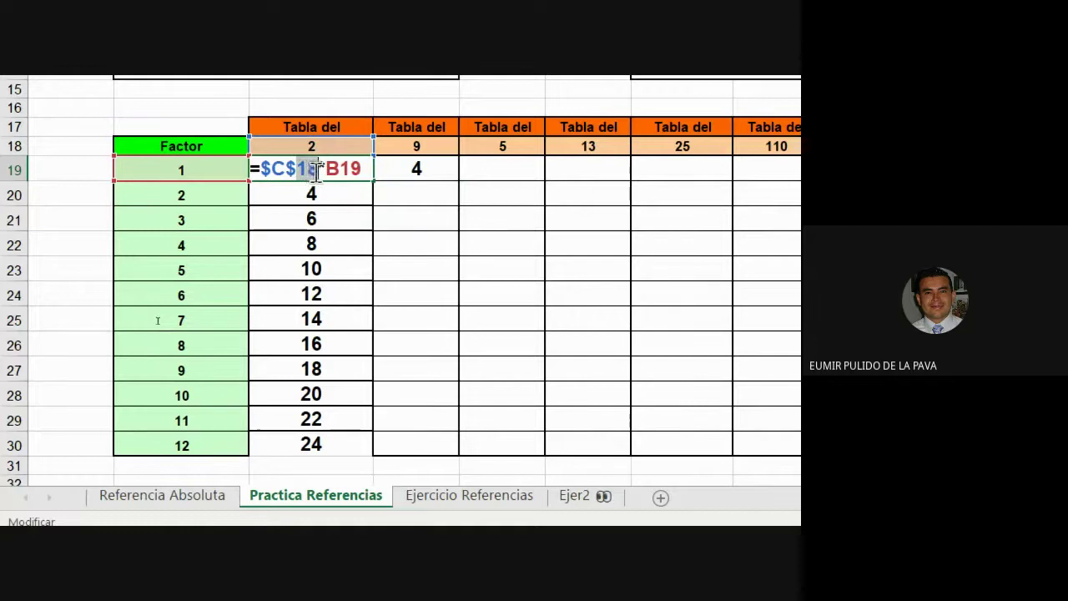
key("Escape")
double_click(437, 164)
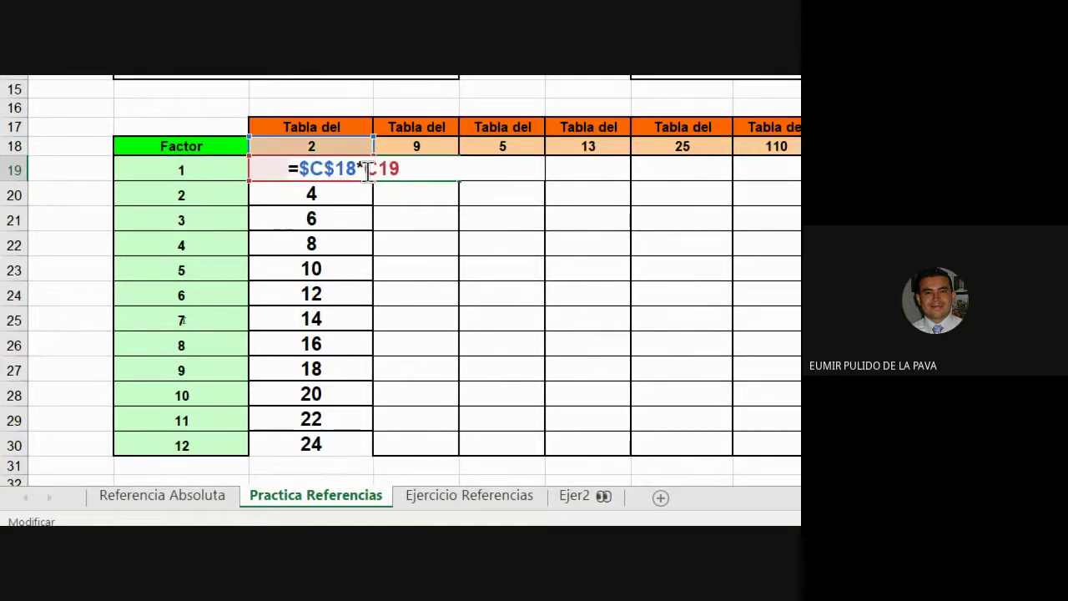
key("Return")
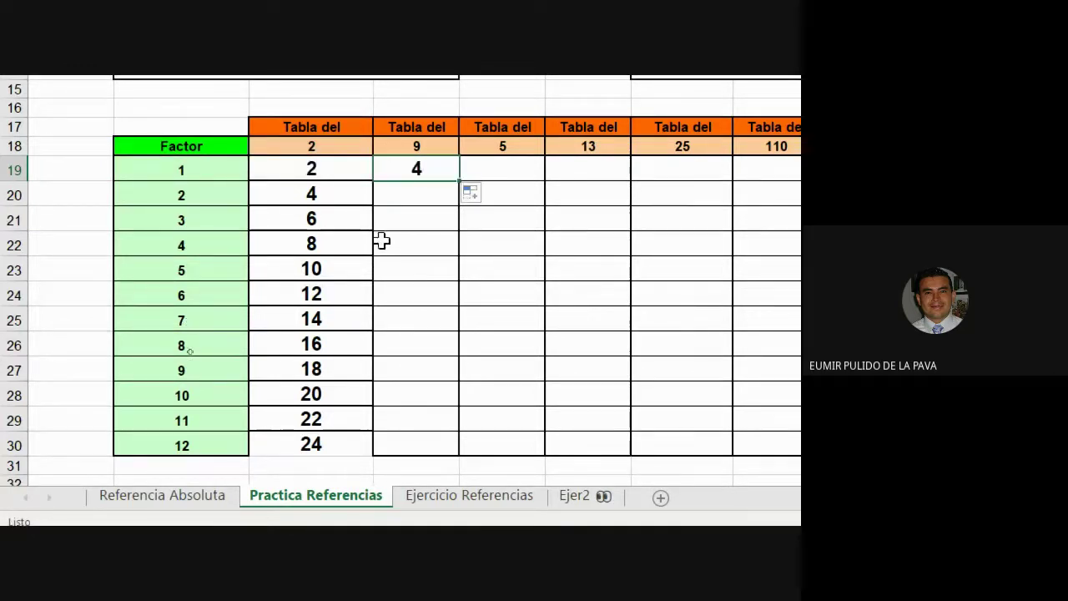
Step: Demonstrate horizontal copying by extending empty cell D23 across row 23 to H23 and tracing the columns it passes
left_click(444, 275)
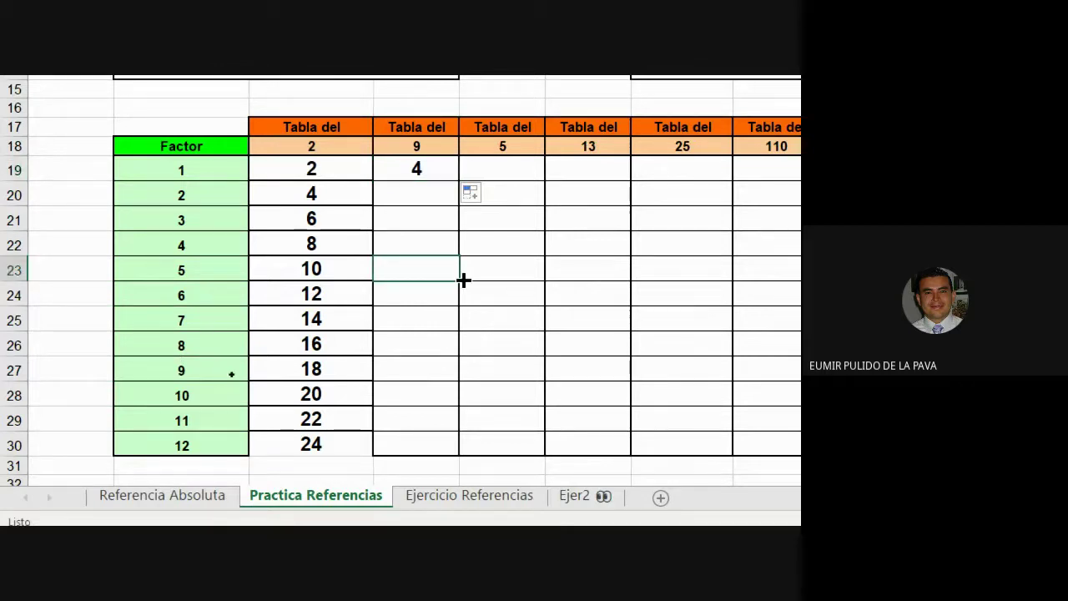
left_click_drag(461, 281, 723, 284)
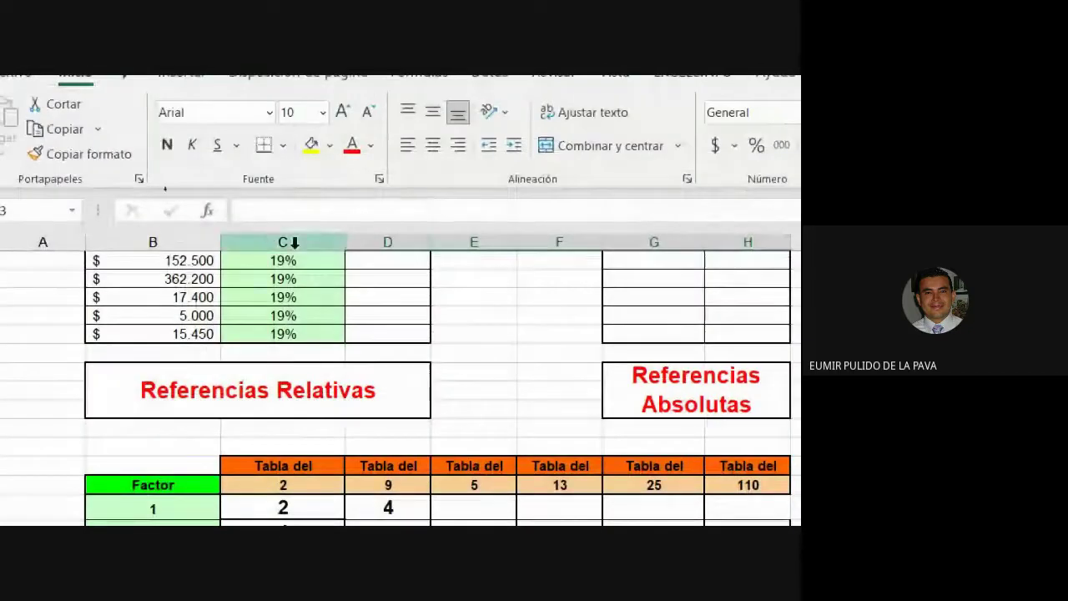
left_click_drag(392, 242, 579, 242)
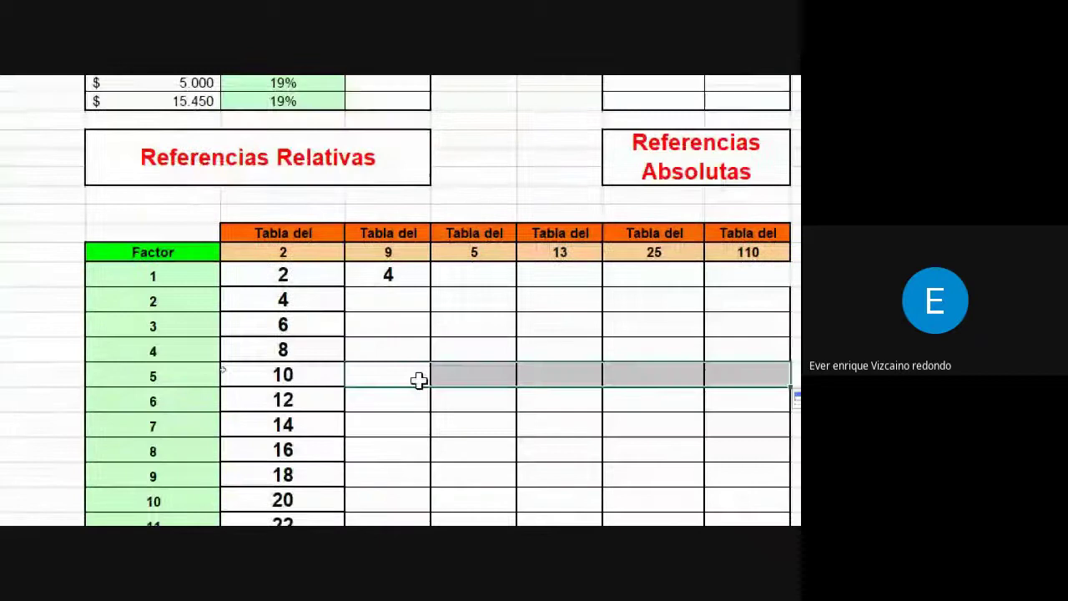
left_click(387, 479)
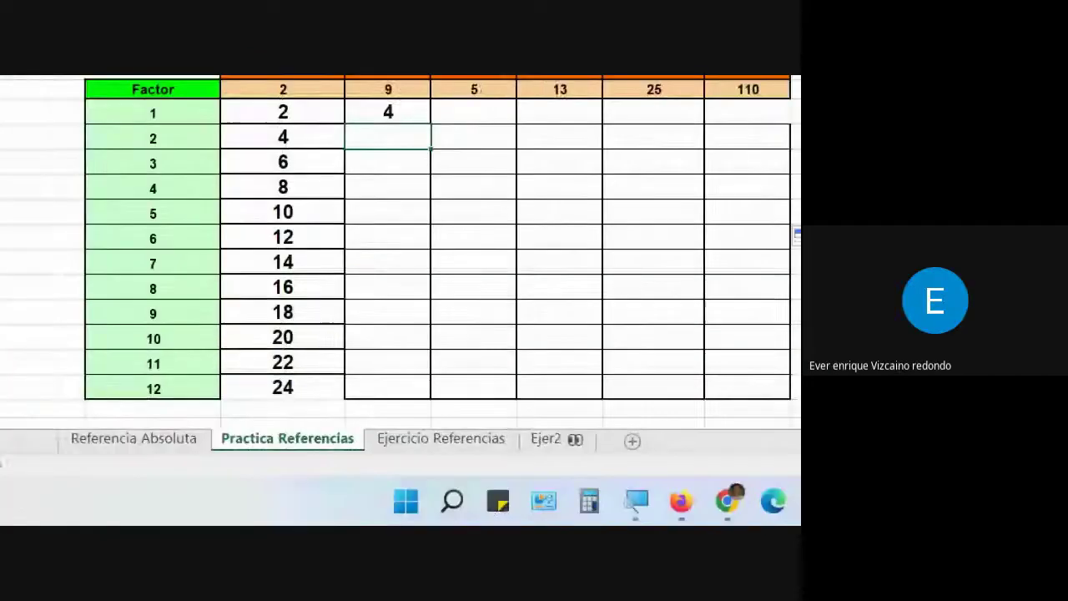
Step: Switch to Meet, show the participants list, and return to the Excel workbook
left_click(606, 499)
left_click(492, 392)
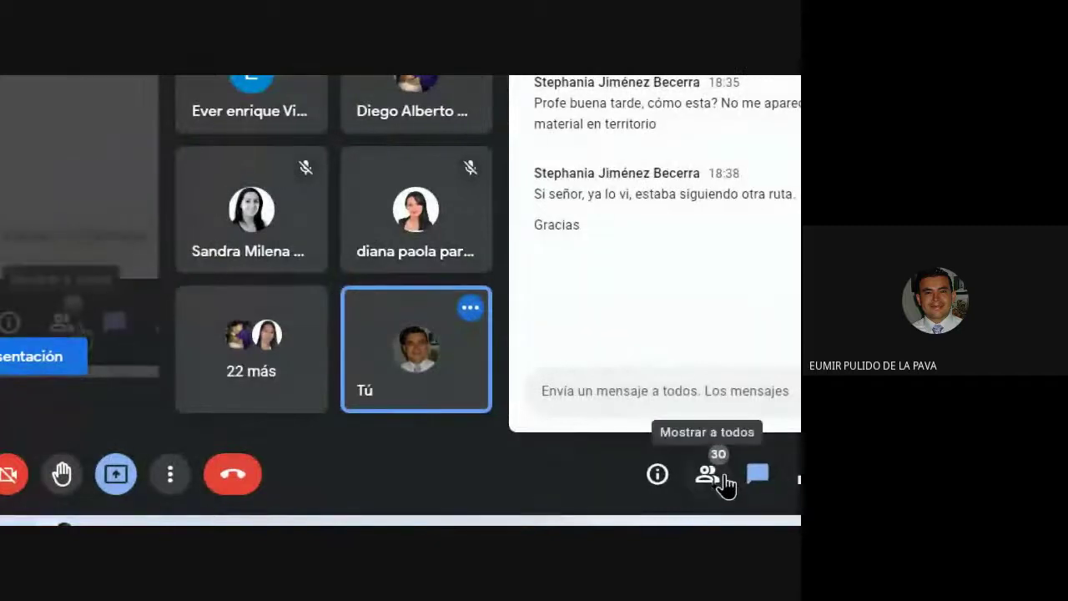
left_click(705, 483)
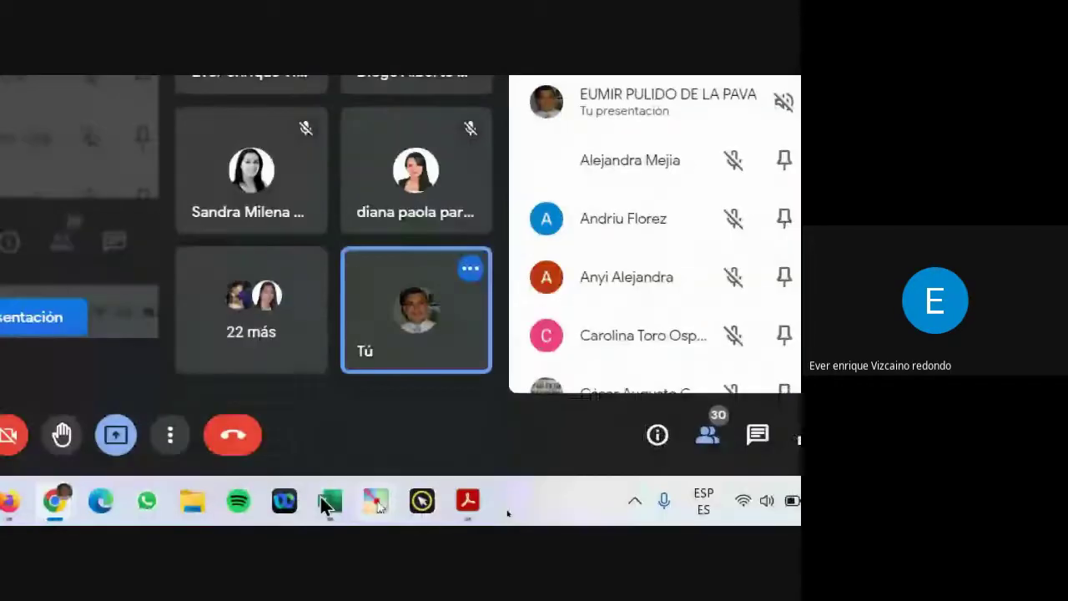
left_click(328, 500)
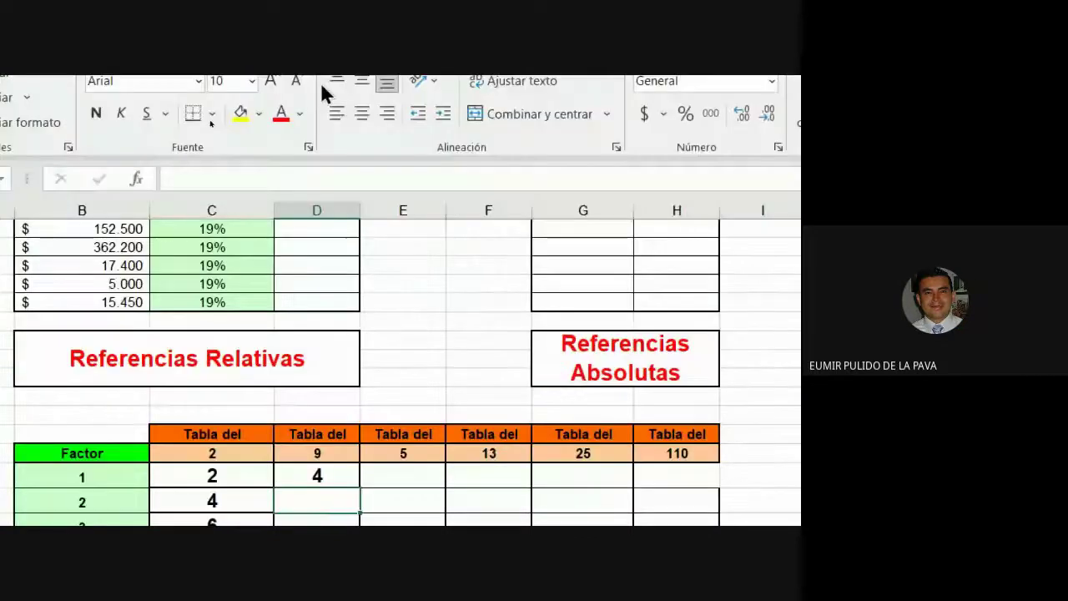
Step: Extend empty cell D20 across to H20 and select columns D through H one at a time to illustrate horizontal copying
left_click_drag(354, 477, 624, 472)
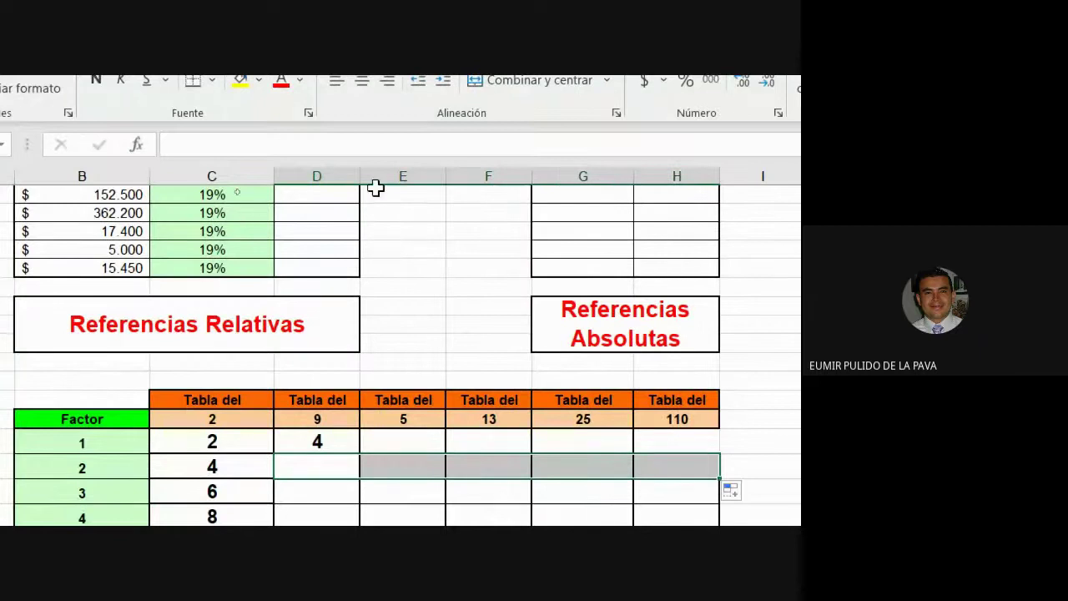
left_click(329, 171)
left_click(408, 171)
left_click(472, 171)
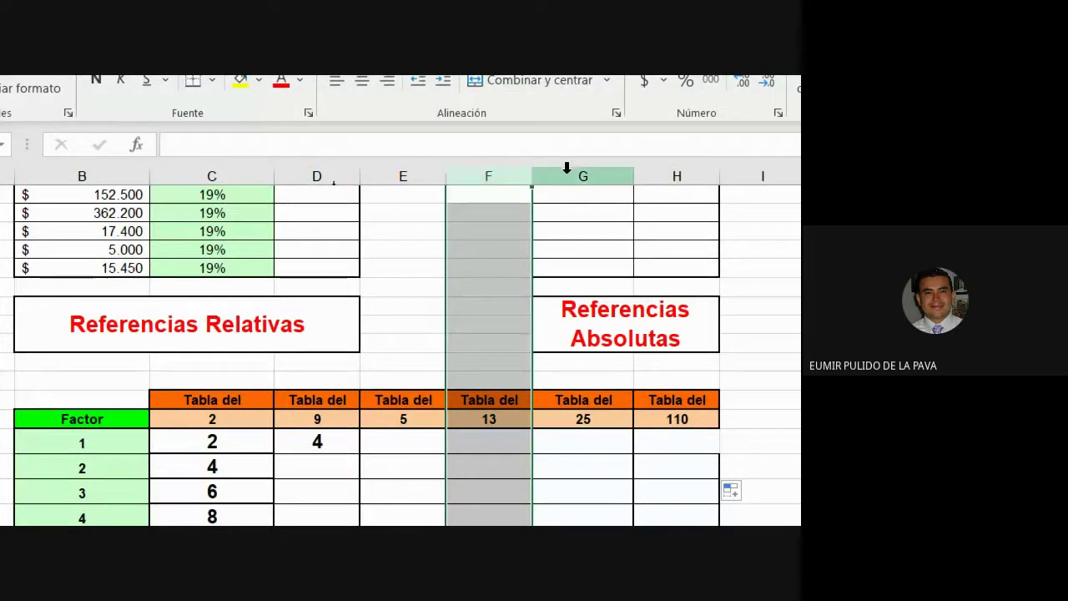
left_click(565, 171)
left_click(659, 171)
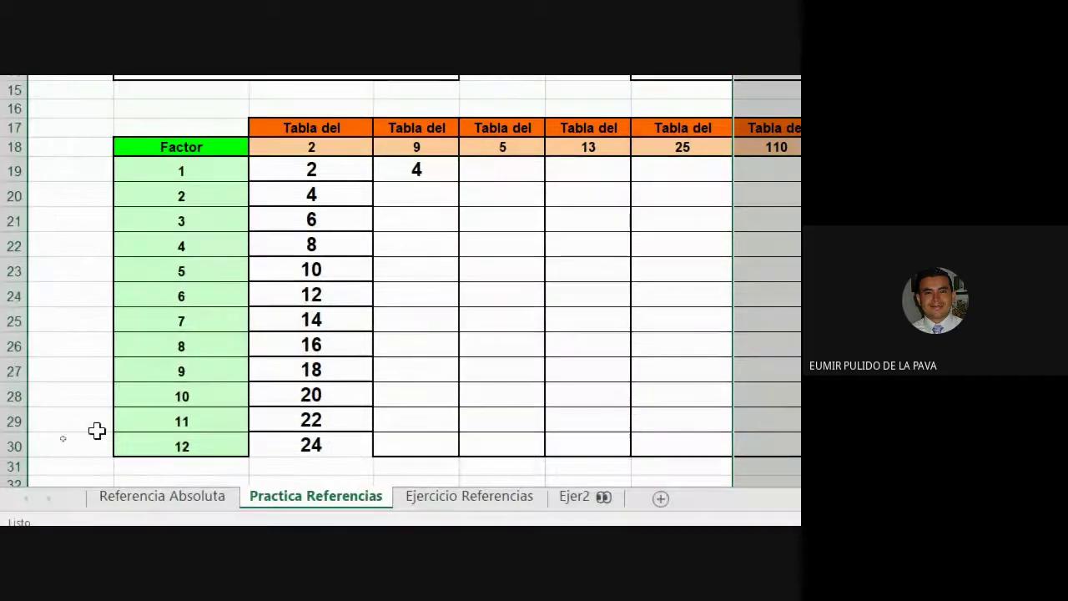
left_click(313, 472)
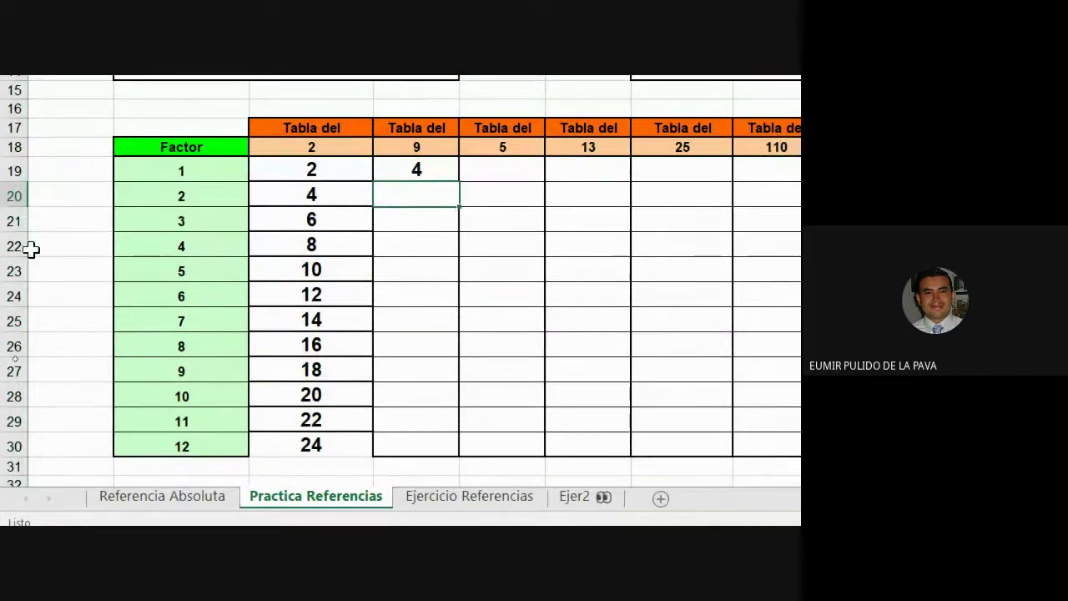
Step: Select rows 20 to 23 one at a time to illustrate how rows advance in vertical copying
left_click(14, 195)
left_click(14, 220)
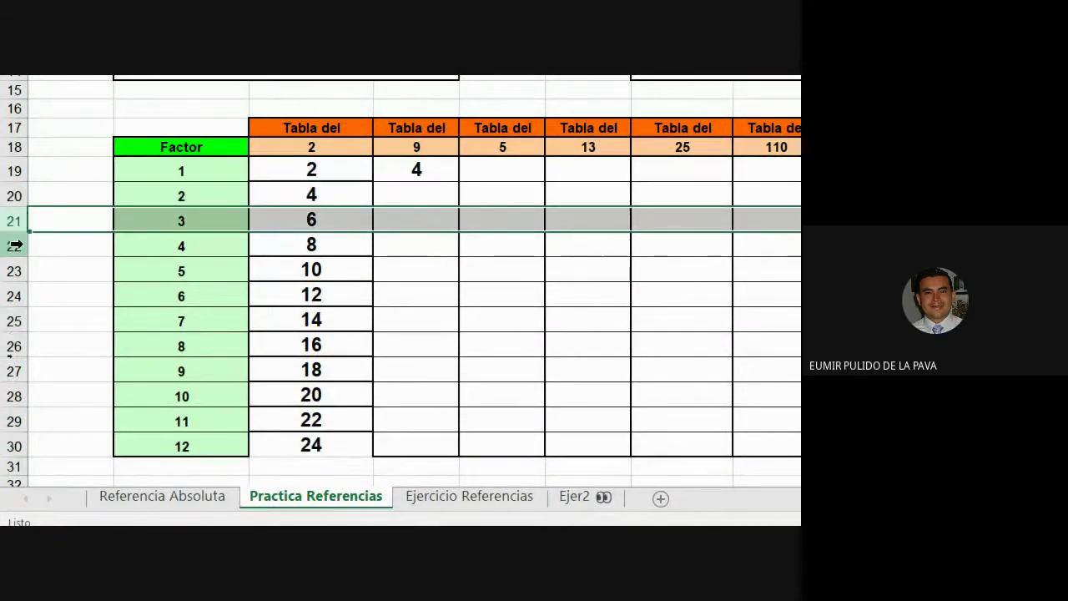
left_click(14, 245)
left_click(14, 269)
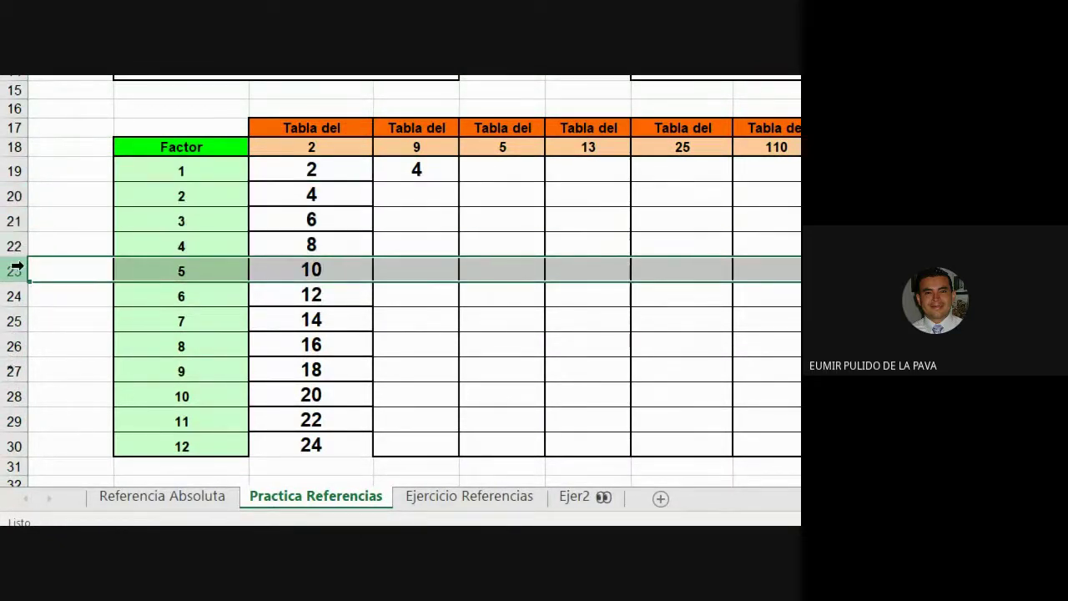
Step: Change the factor reference in C19's formula to B$19 and copy the formula across to E19
double_click(353, 169)
left_click_drag(327, 169, 372, 169)
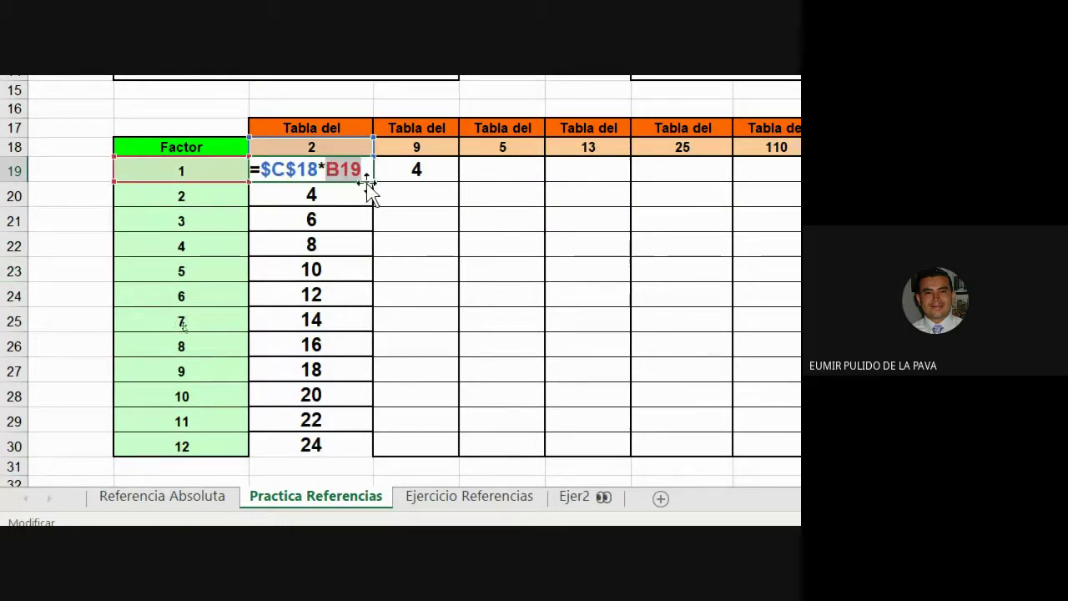
key("F4")
key("F4")
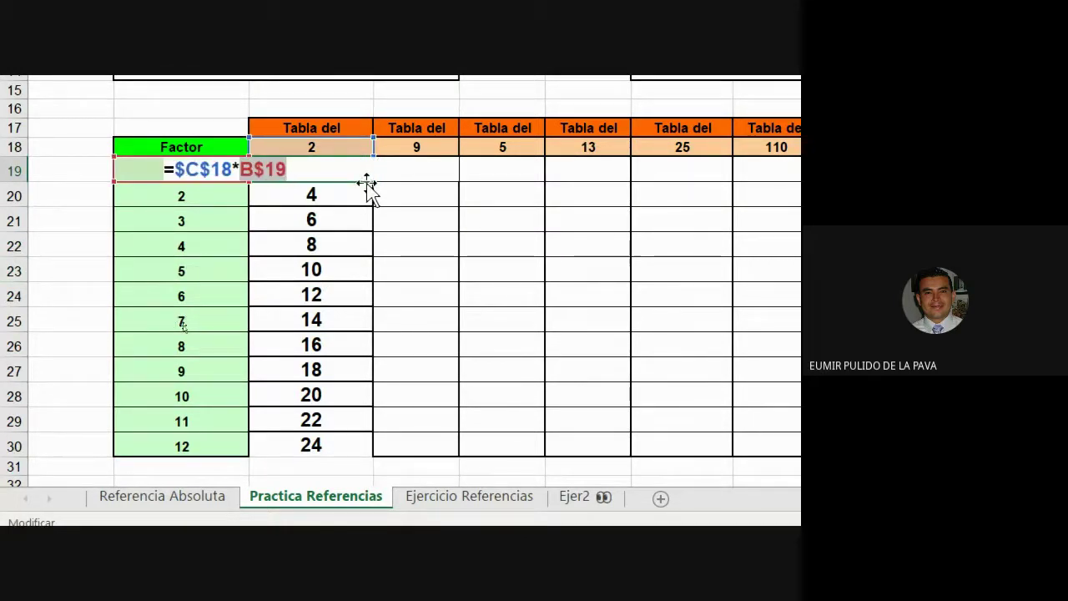
key("Return")
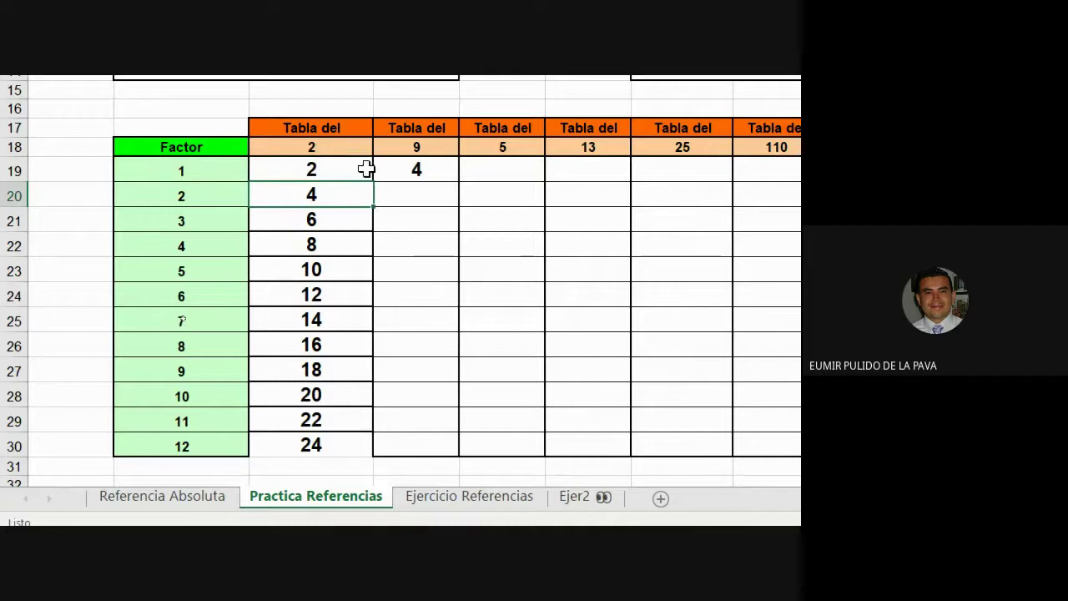
key("Up")
left_click_drag(378, 181, 526, 178)
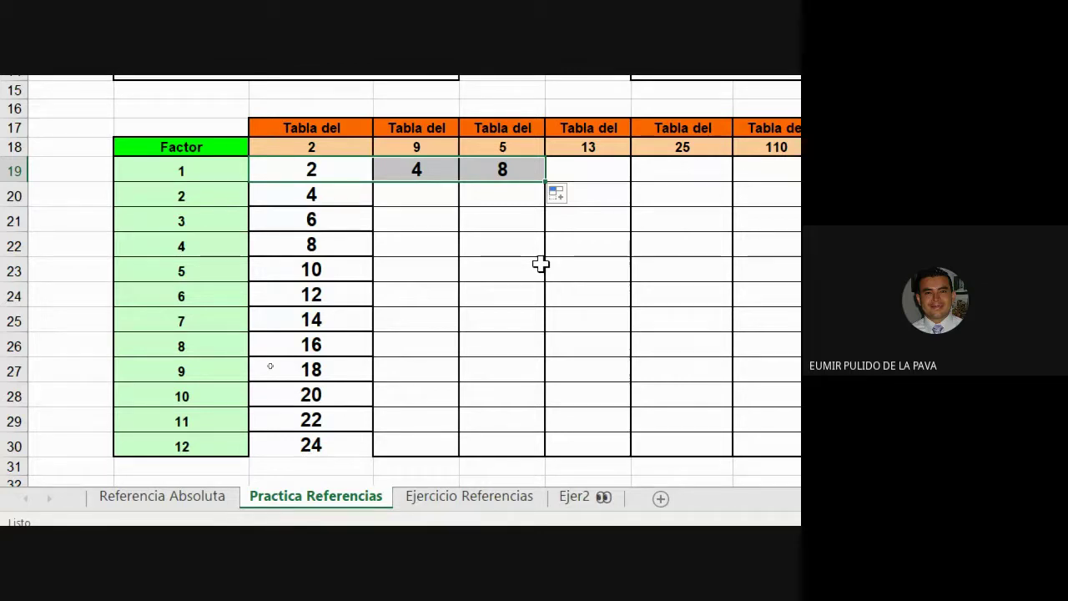
Step: Change the table number reference in C19's formula to the mixed reference C$18
double_click(343, 165)
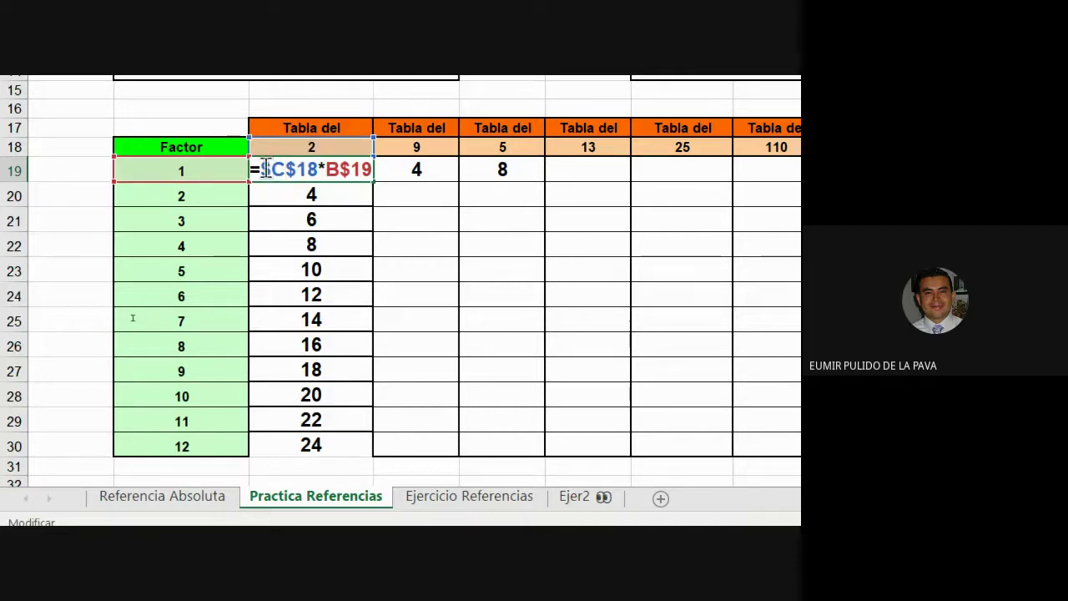
left_click_drag(261, 169, 318, 169)
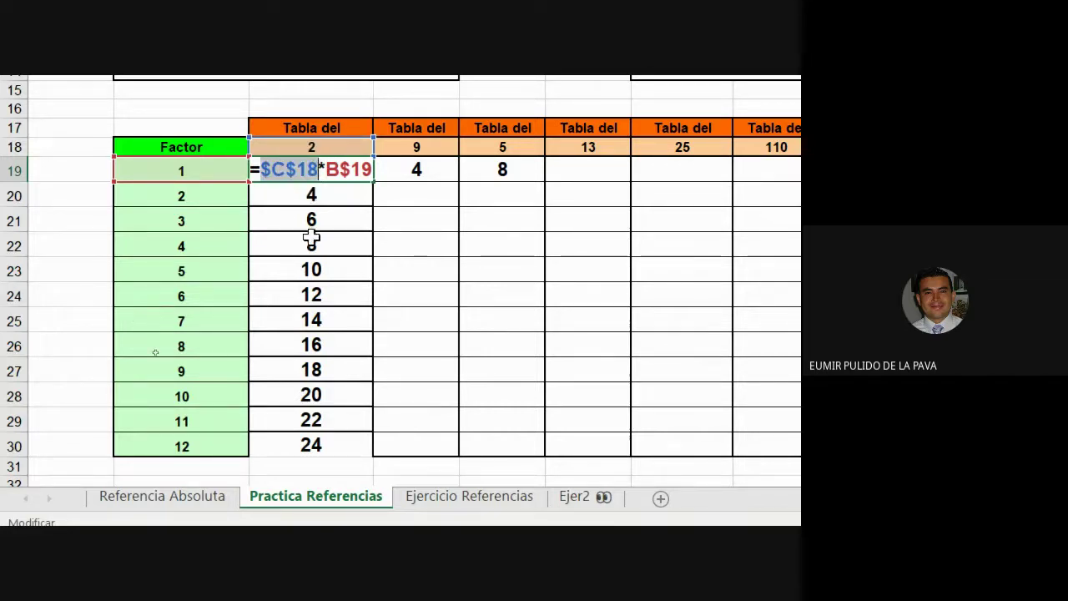
left_click(307, 171)
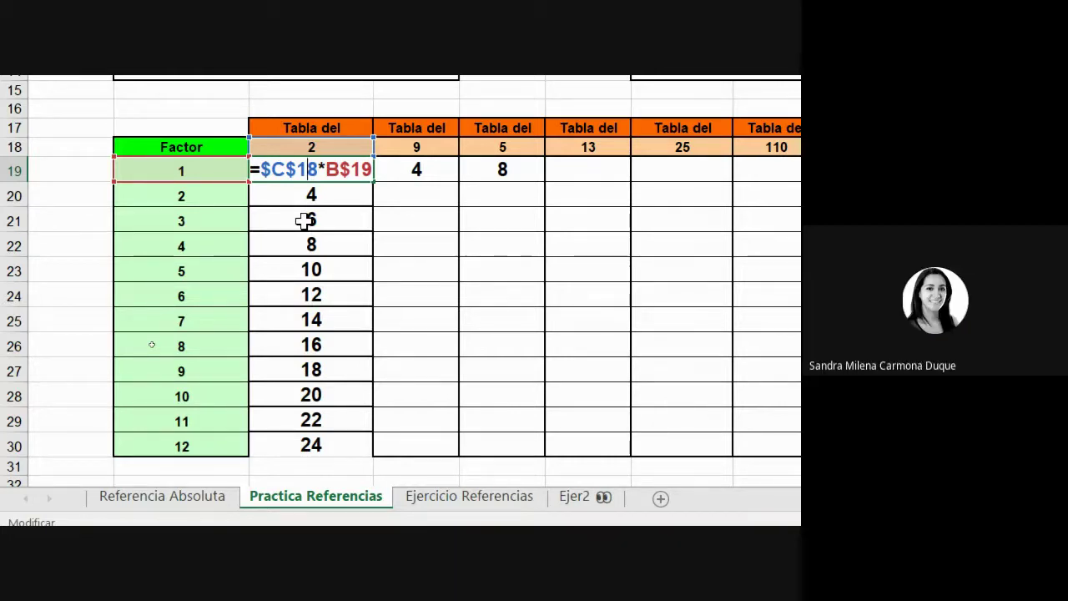
key("F4")
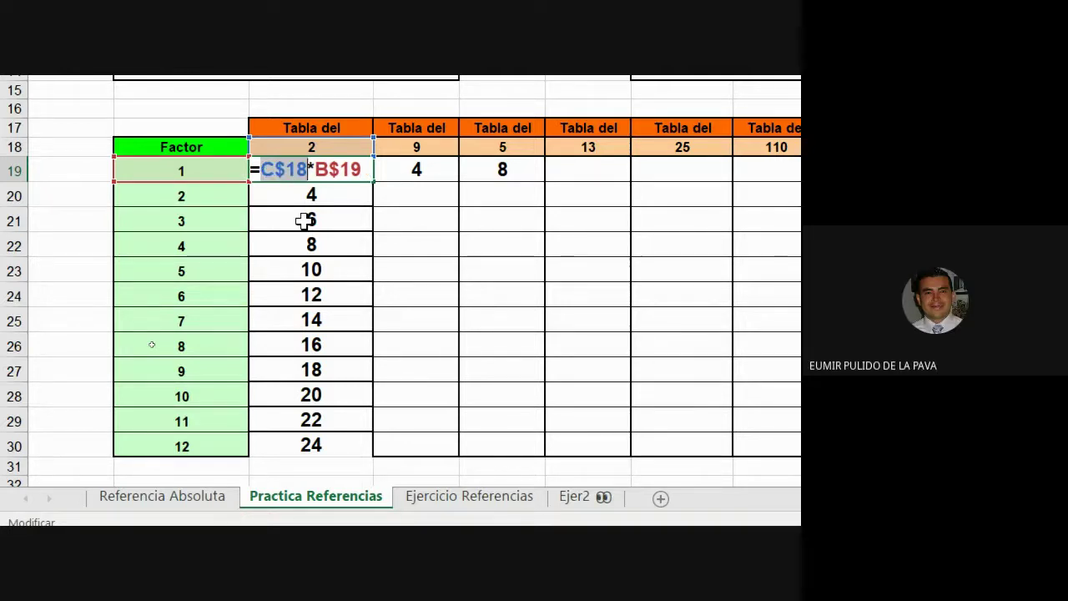
key("Return")
Step: Make the factor reference in C19's formula relative again as B19
left_click(348, 172)
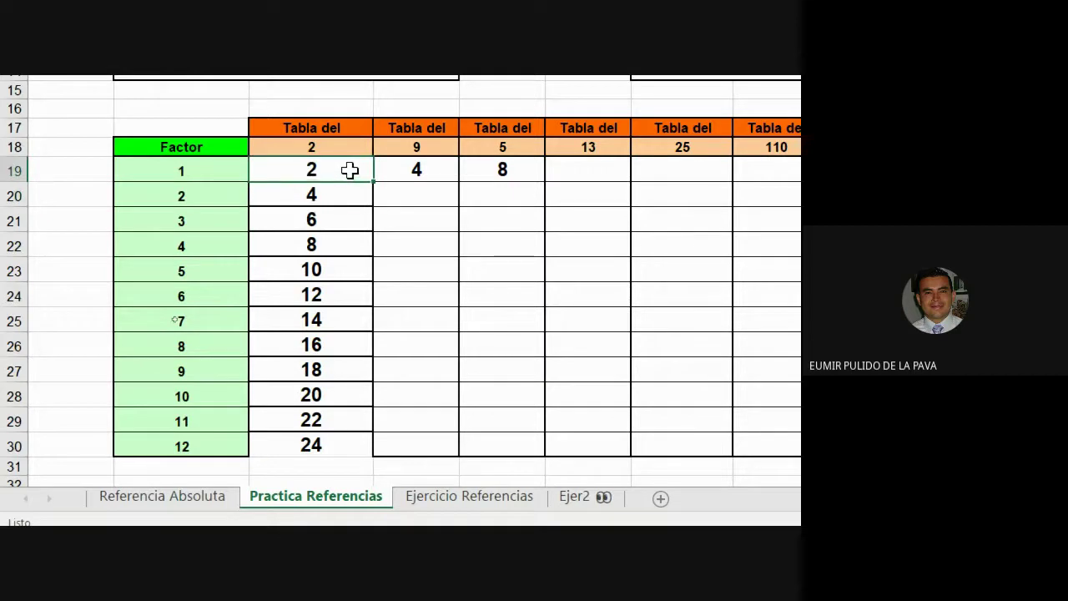
double_click(348, 172)
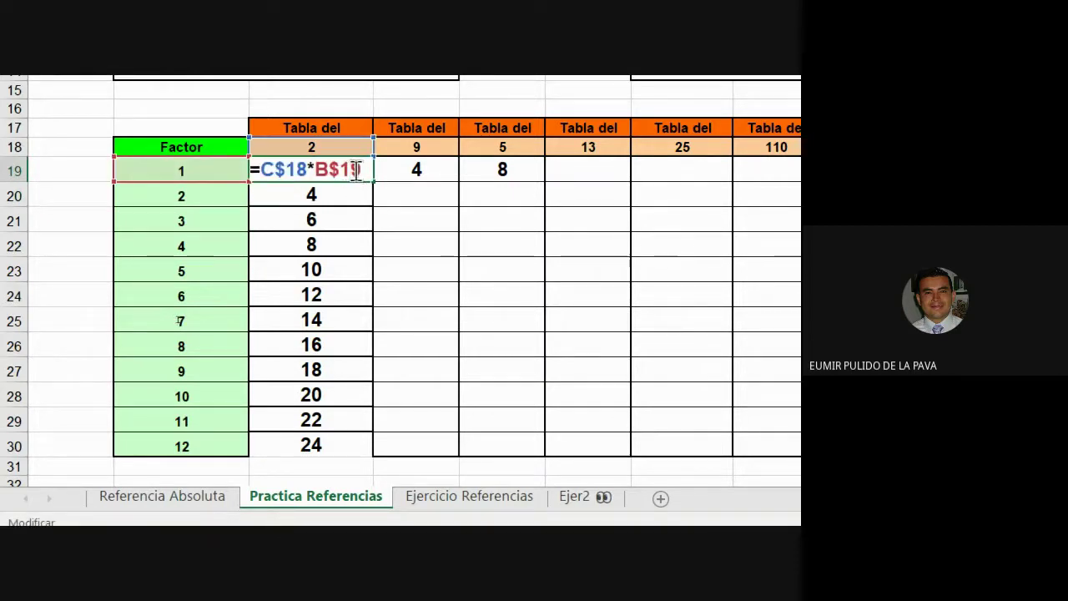
key("F4")
key("F4")
key("Return")
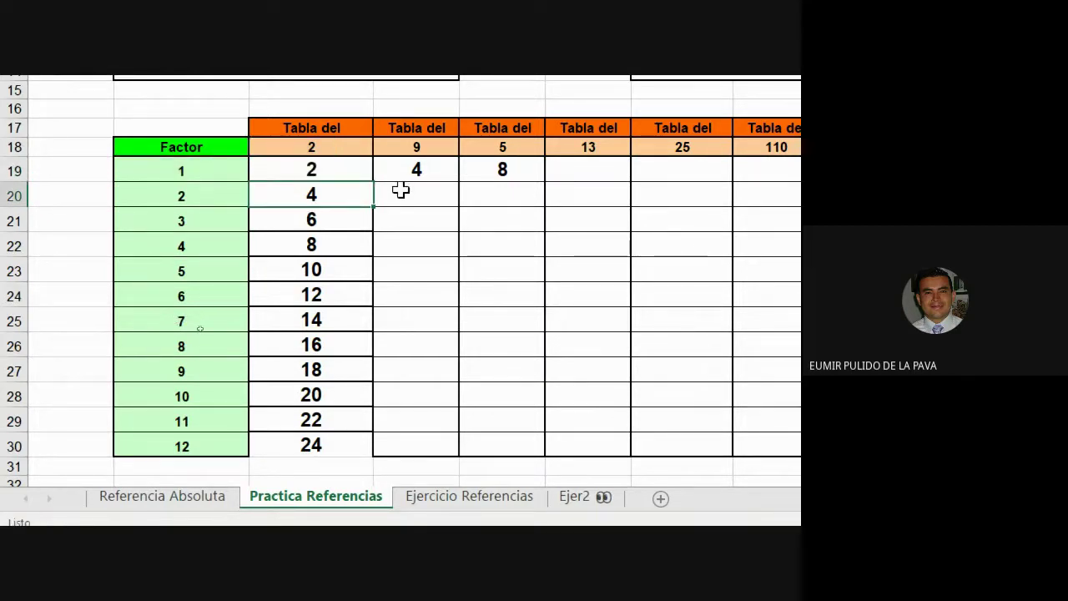
Step: Check the locked row in C19's C$18 reference and copy the formula =C$18*B19 down to C30
double_click(327, 169)
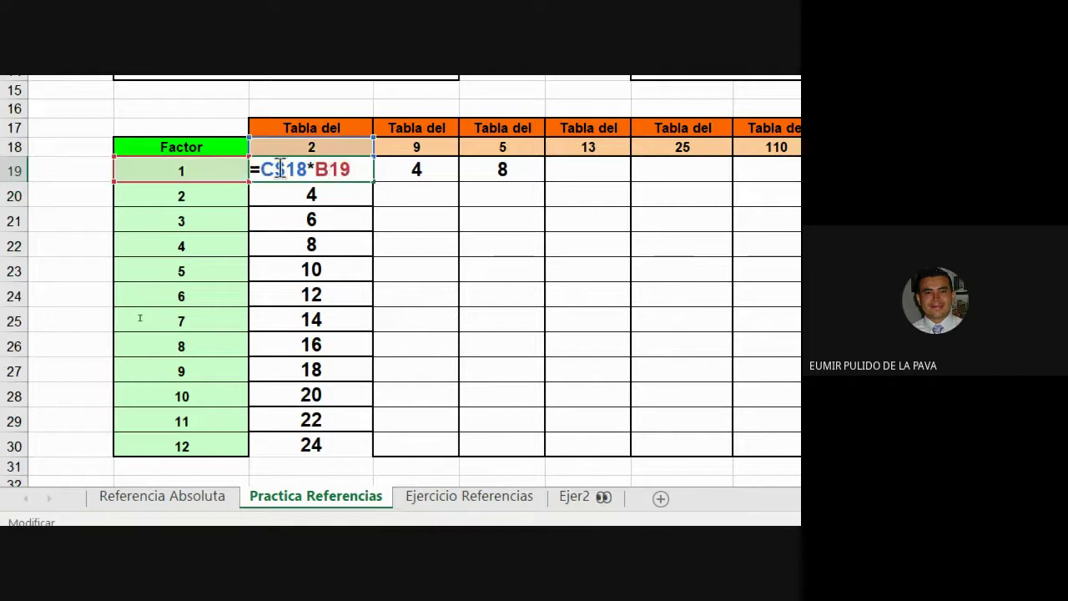
left_click_drag(273, 169, 306, 169)
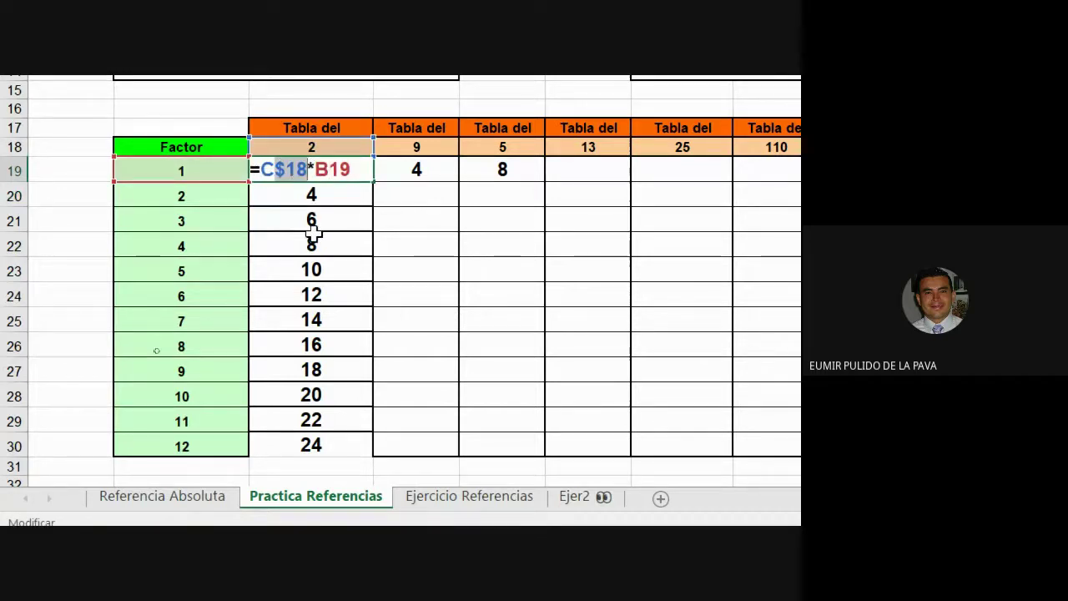
key("Escape")
left_click_drag(374, 182, 361, 453)
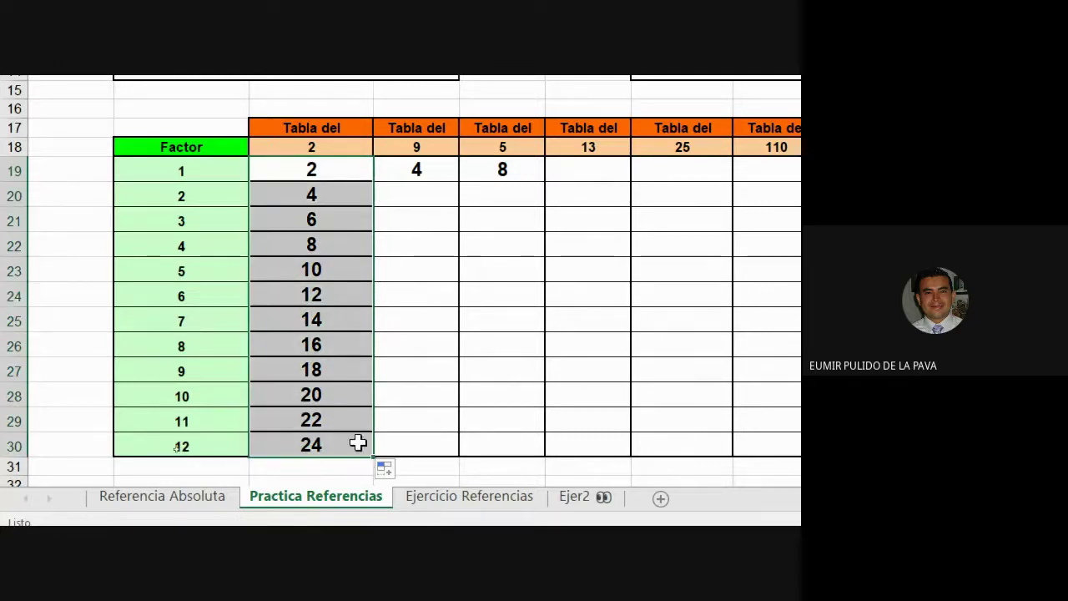
Step: Copy the formula =C$18*B19 from C19 across to E19 in the multiplication table
left_click(368, 171)
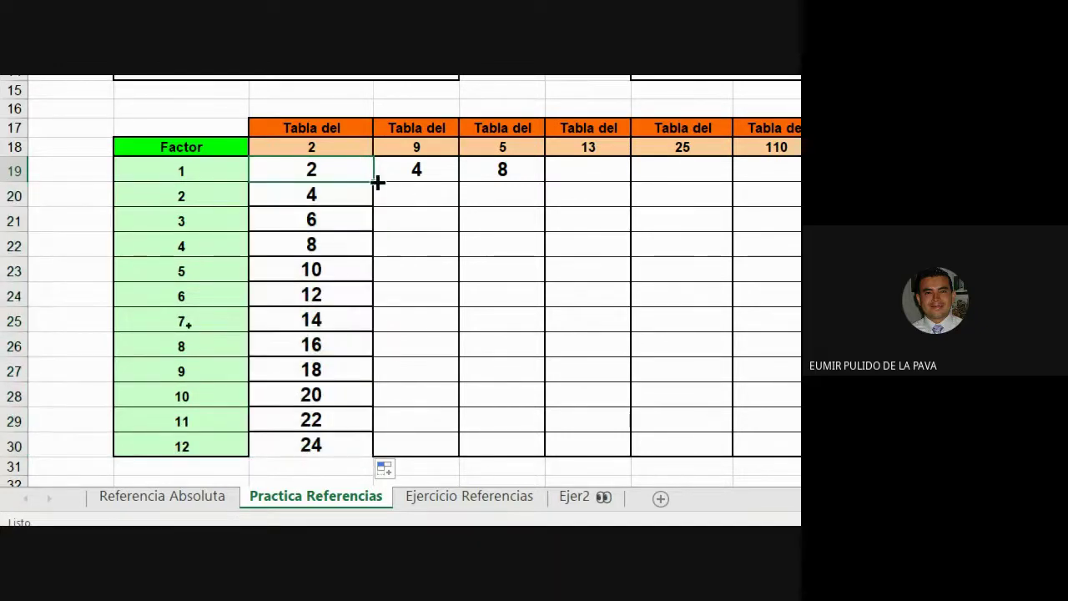
left_click_drag(376, 181, 539, 192)
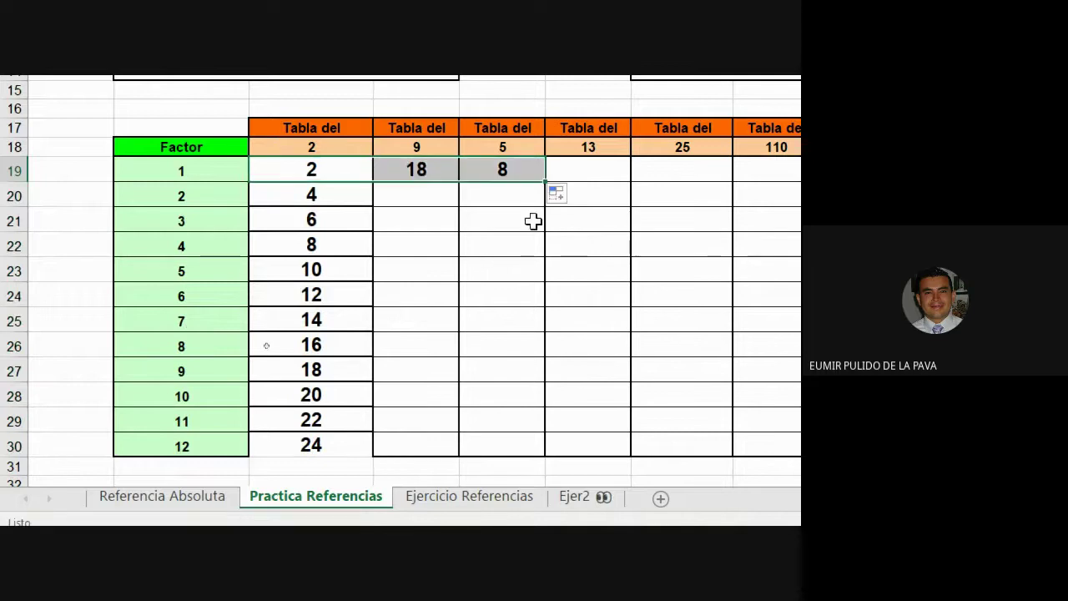
left_click(429, 169)
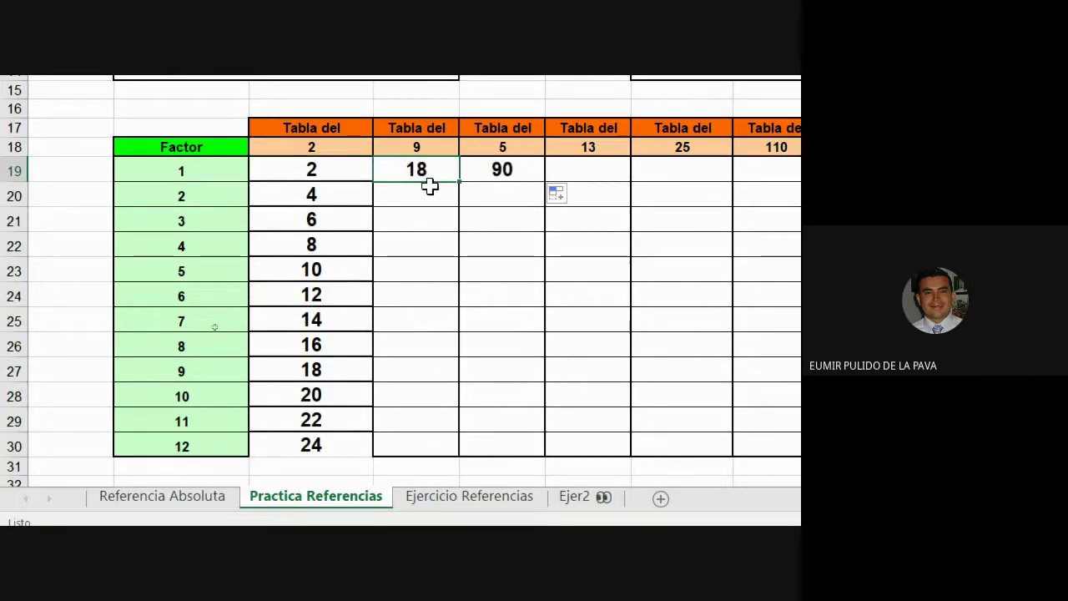
Step: Compare the table number reference in D19's copied formula with the one in C19's original formula
double_click(416, 170)
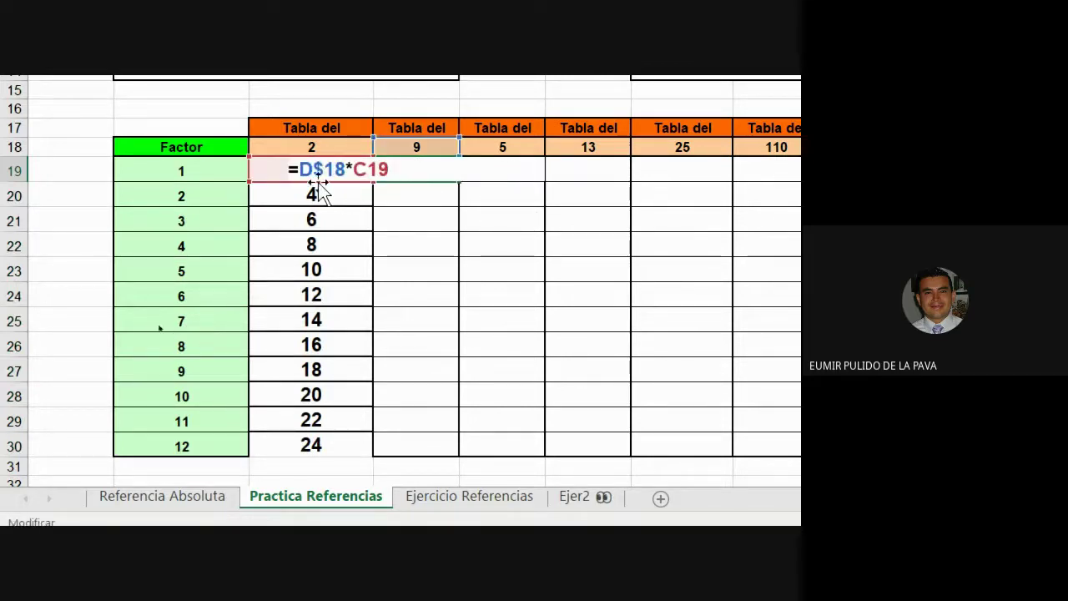
left_click_drag(302, 170, 342, 169)
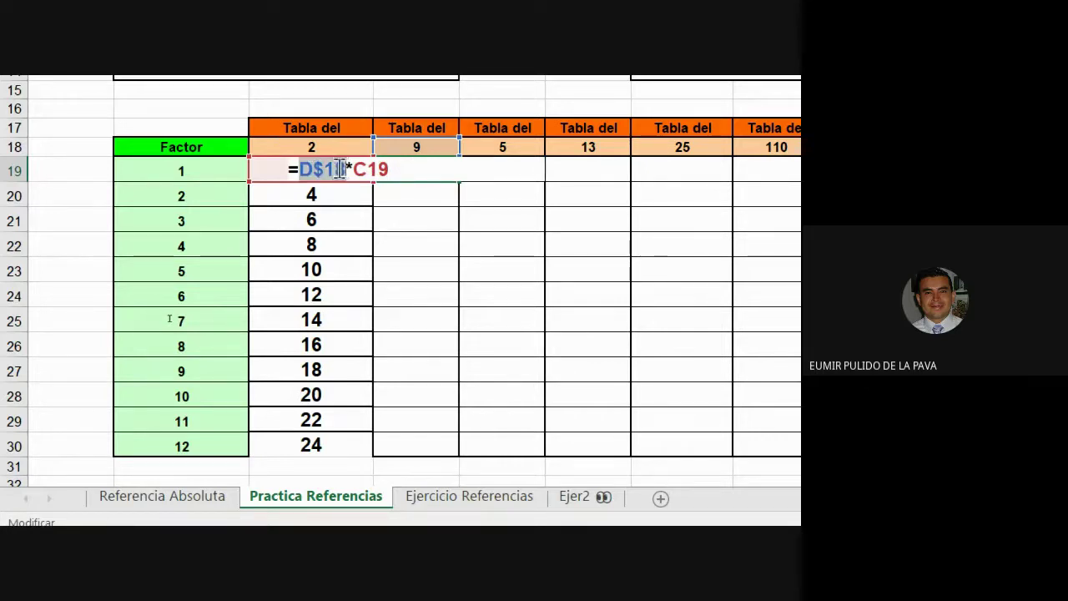
key("Escape")
double_click(307, 169)
left_click_drag(257, 169, 308, 170)
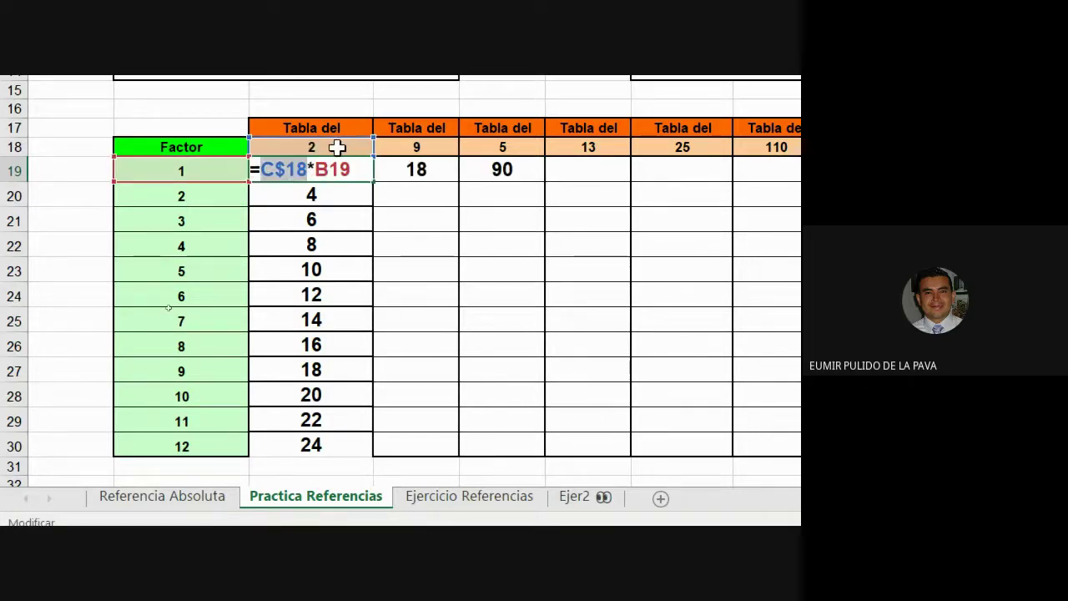
key("Escape")
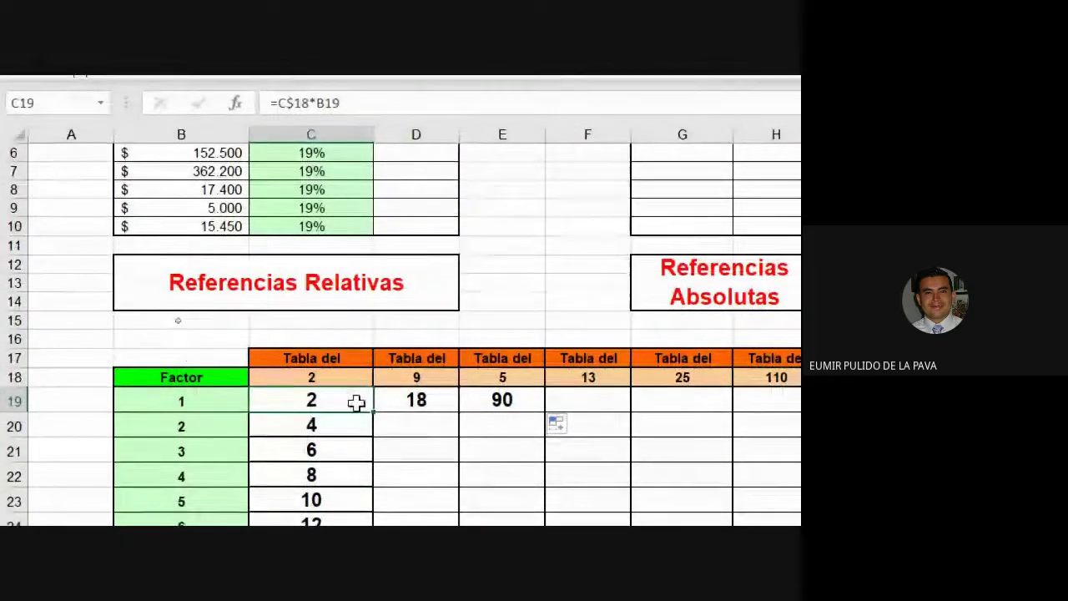
Step: Check the unlocked column letter in C19's and D19's table number references and examine D19's factor reference
double_click(356, 403)
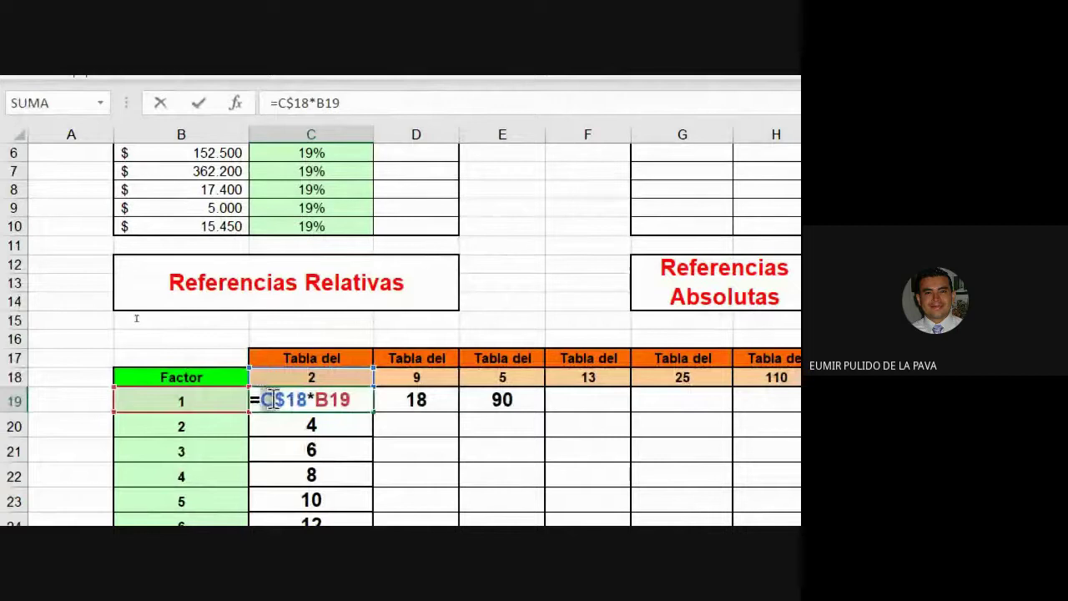
key("Escape")
double_click(415, 398)
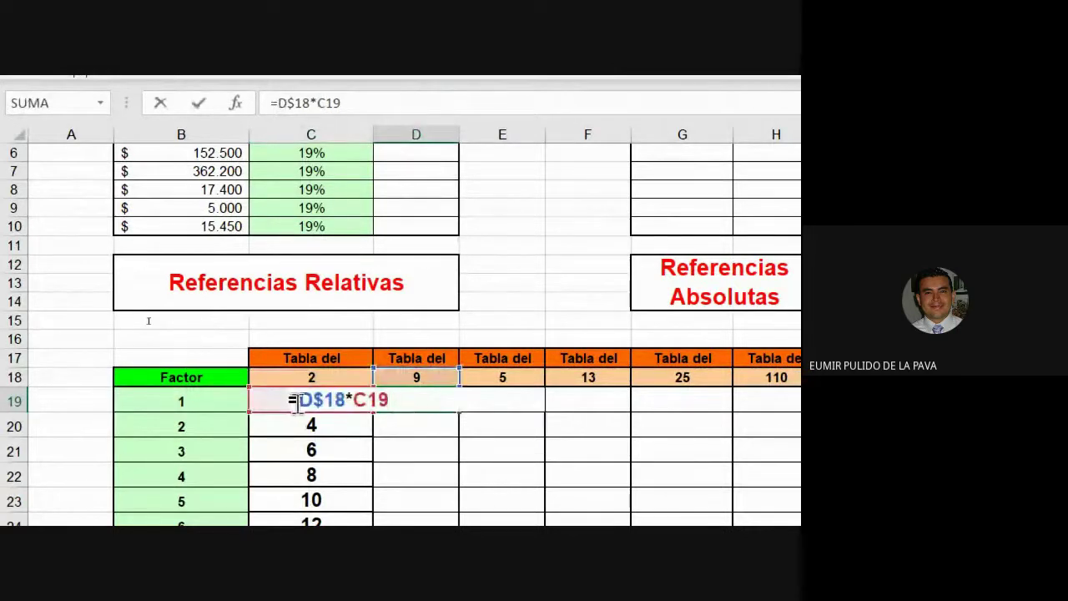
left_click_drag(297, 401, 311, 401)
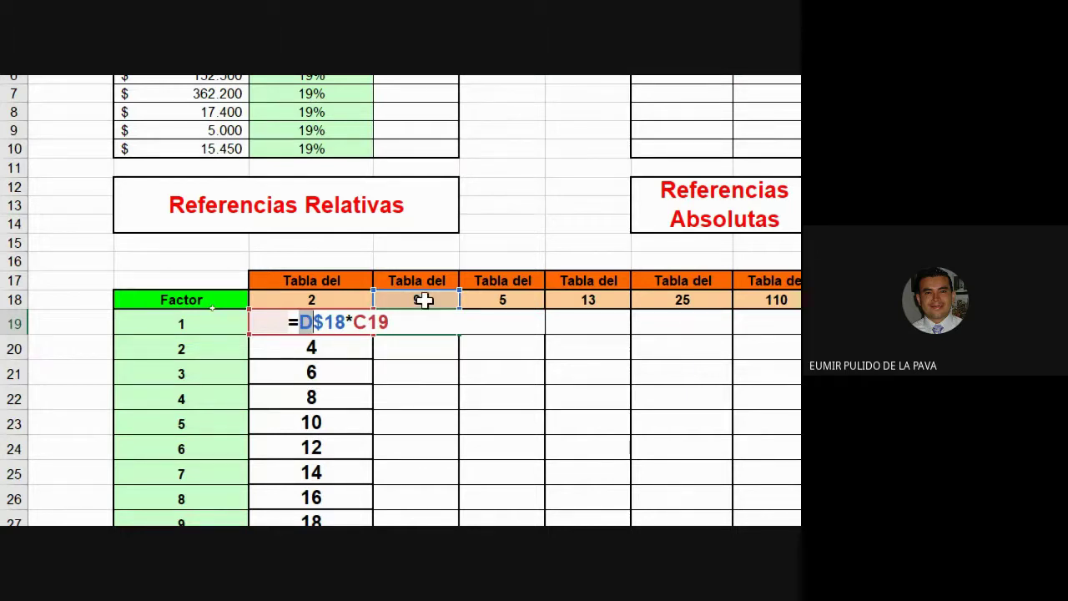
double_click(369, 323)
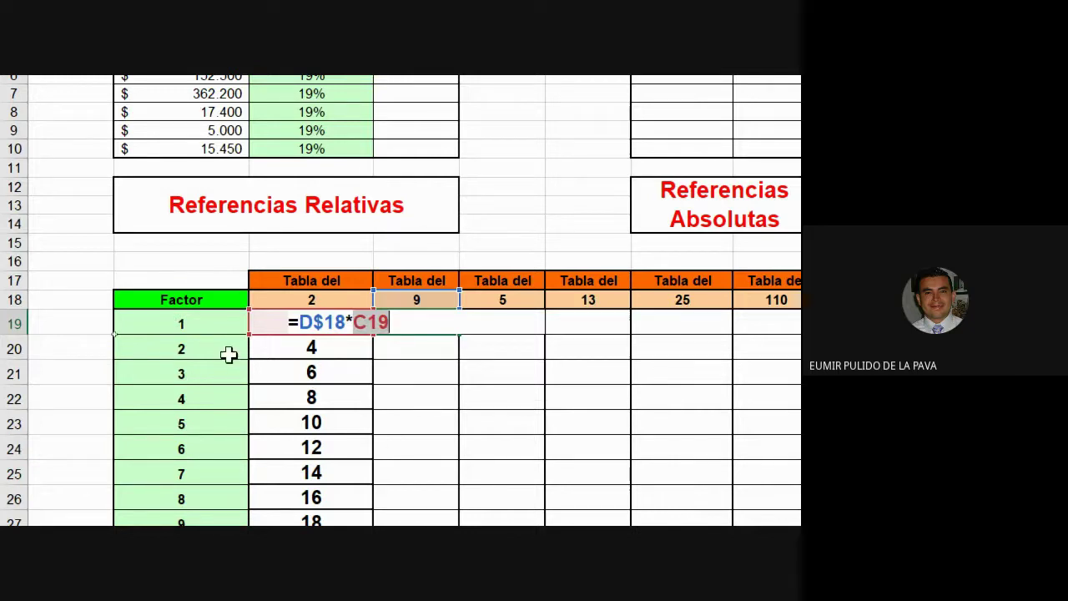
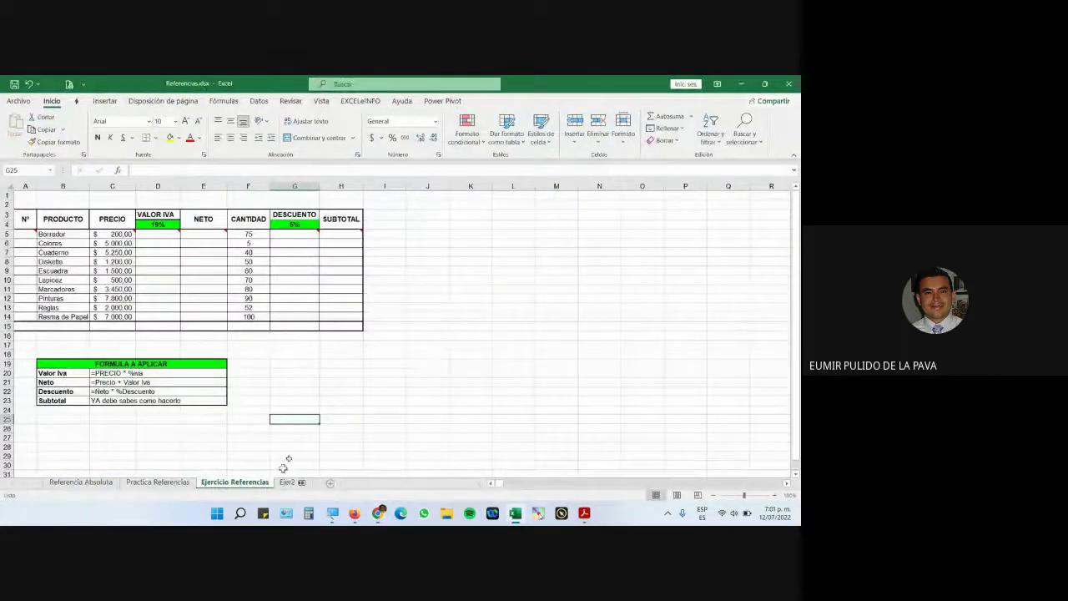
Step: Look over the Ejer2 and Ejercicio Referencias sheets and return to the Practica Referencias sheet
left_click(288, 483)
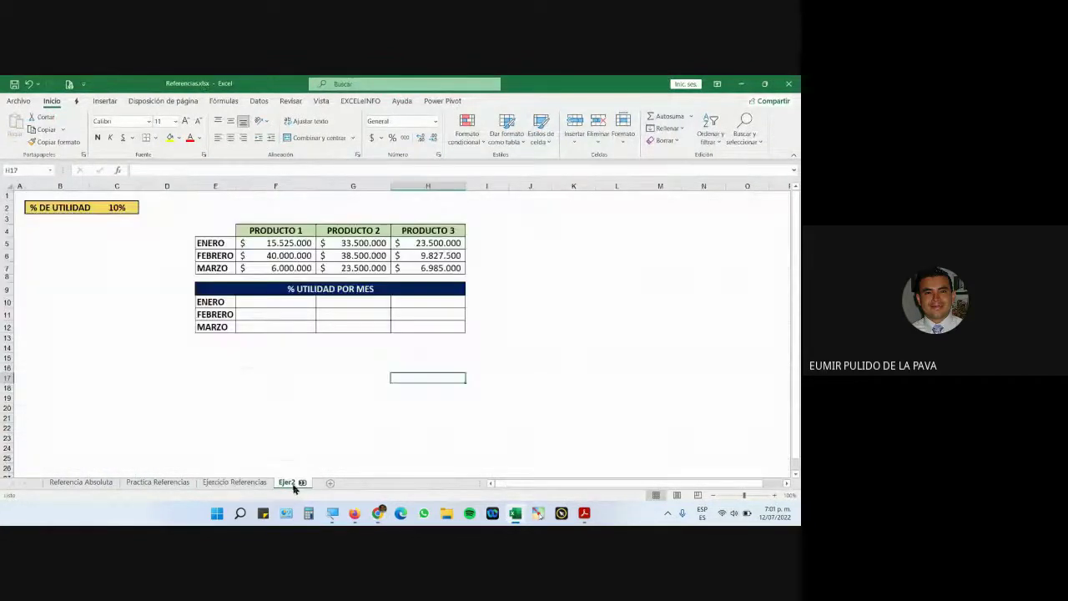
left_click(238, 483)
left_click(176, 483)
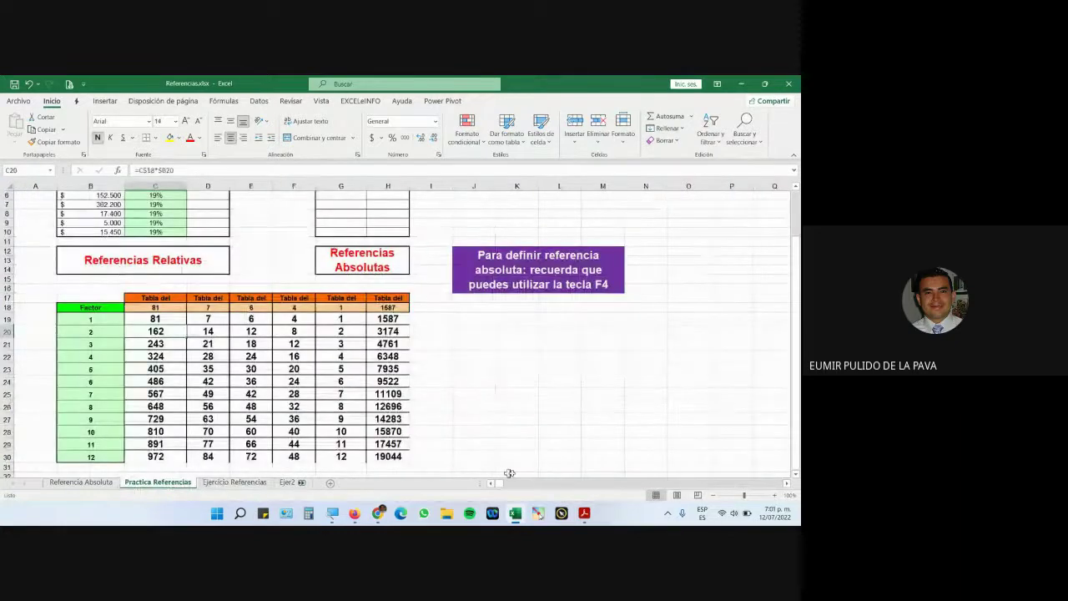
Step: Switch to the learning guide PDF in Adobe Acrobat Reader and read section G on conditional formatting through its areas of application
left_click(584, 512)
scroll(469, 393, "down", 5)
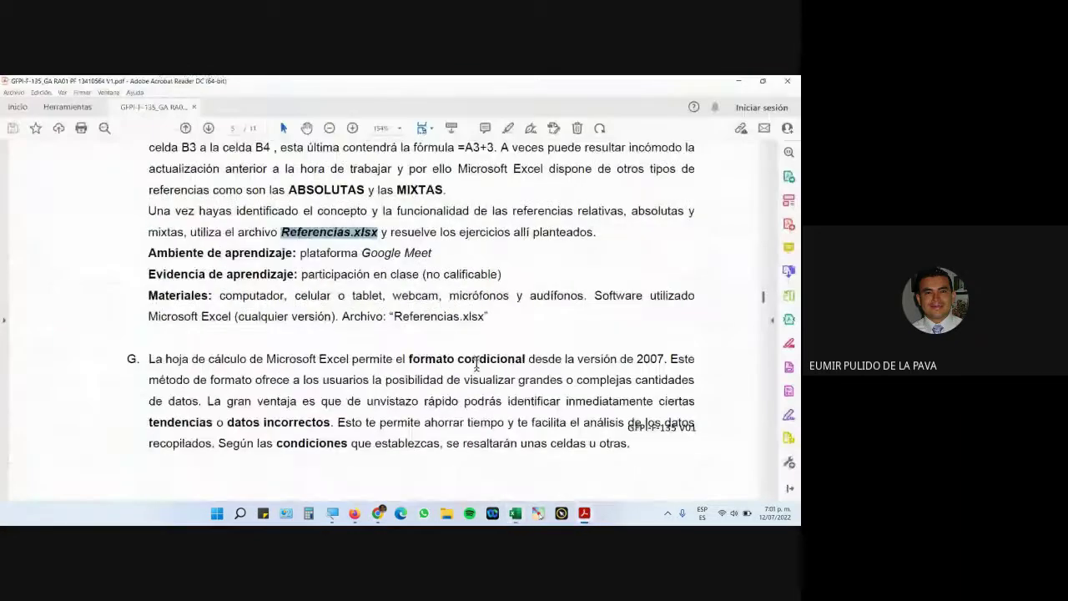
left_click_drag(149, 178, 574, 179)
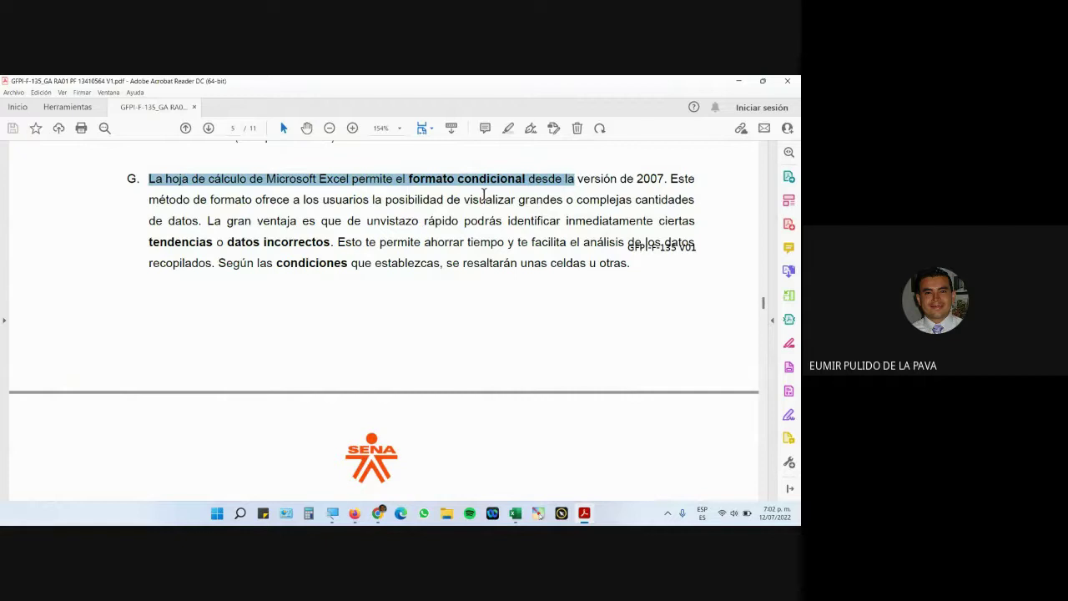
scroll(472, 290, "down", 1)
scroll(472, 289, "down", 15)
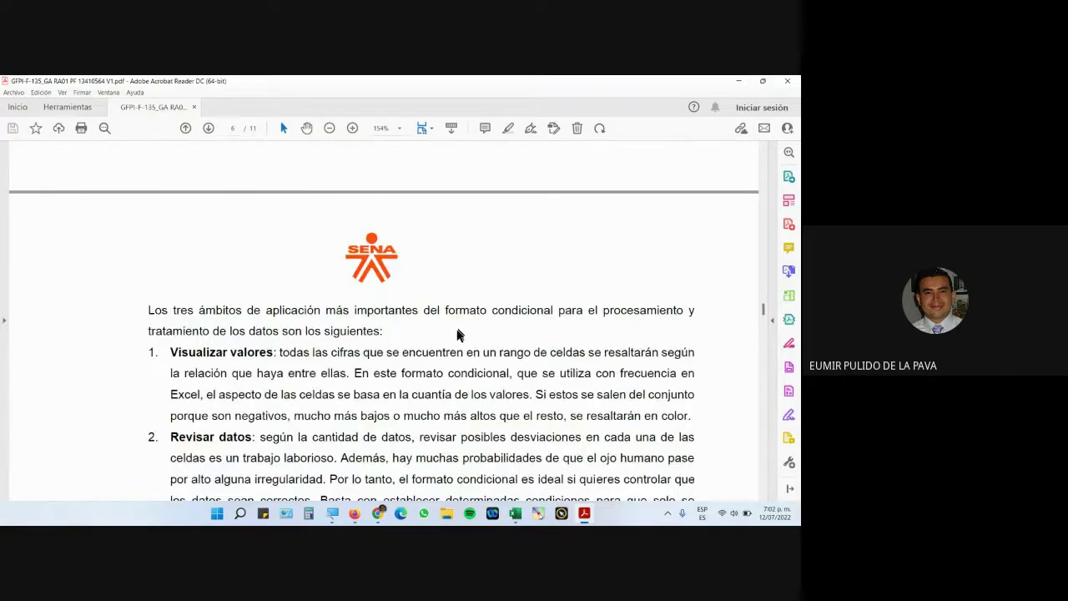
left_click_drag(238, 176, 387, 177)
Step: Switch to Firefox, download Formato condicional.xlsx from the course's file folder and open it in Excel
left_click(354, 513)
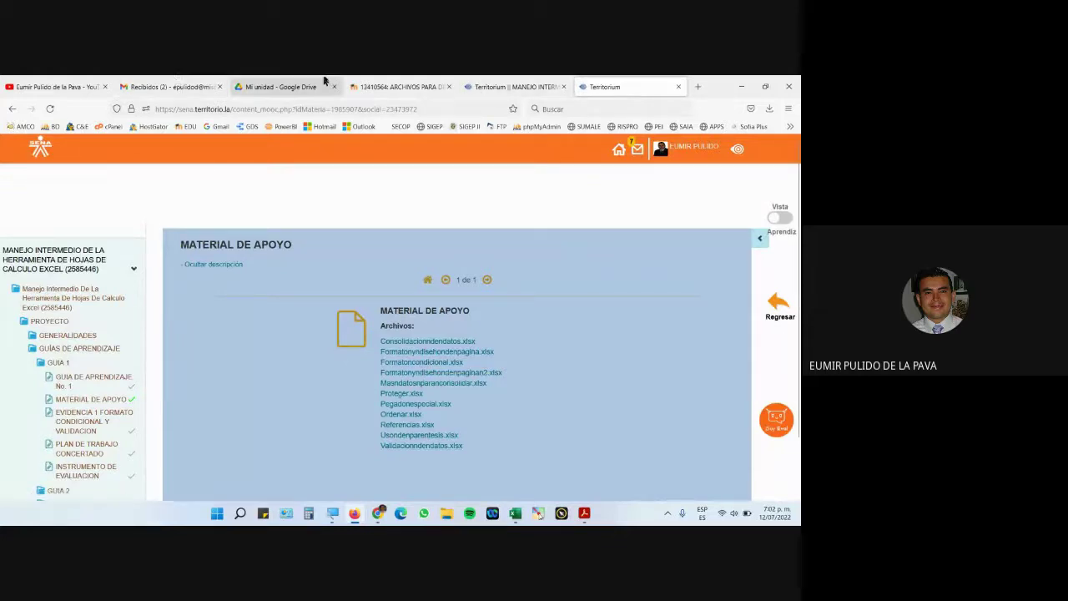
left_click(369, 81)
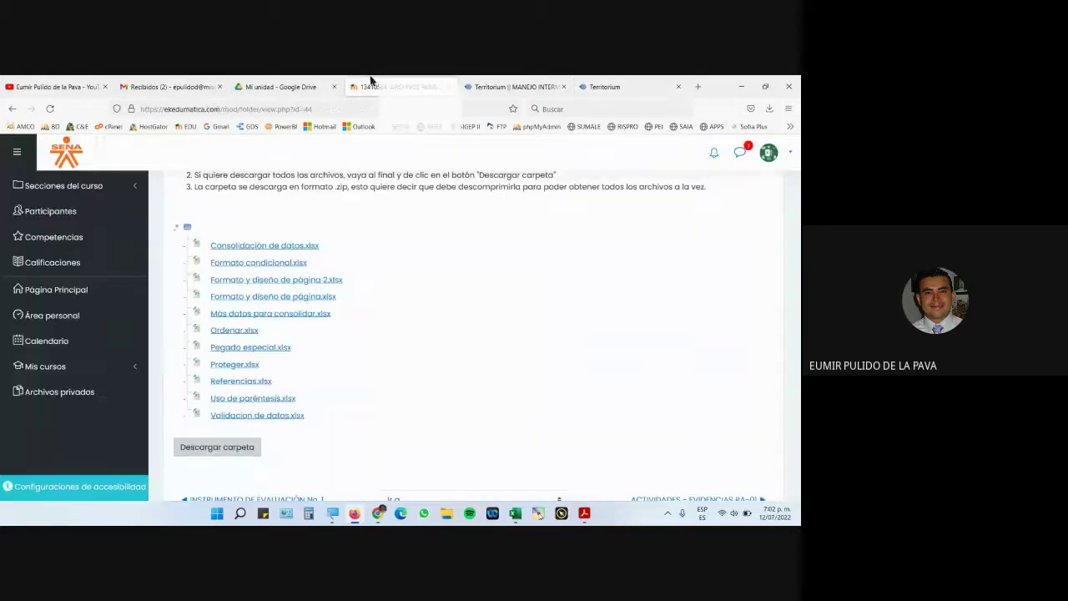
left_click(249, 265)
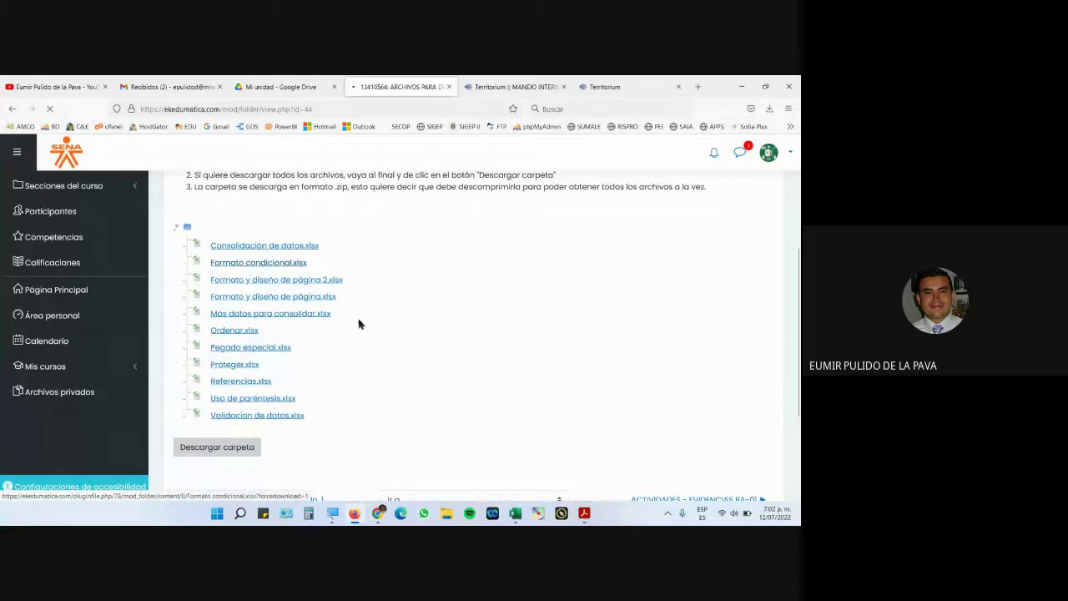
left_click(349, 296)
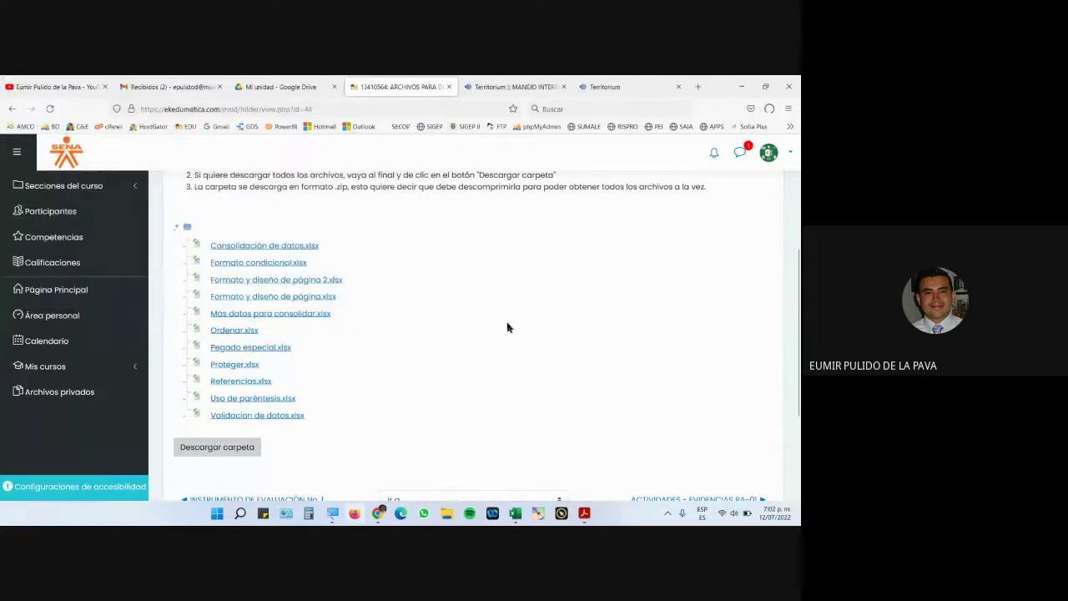
left_click(561, 138)
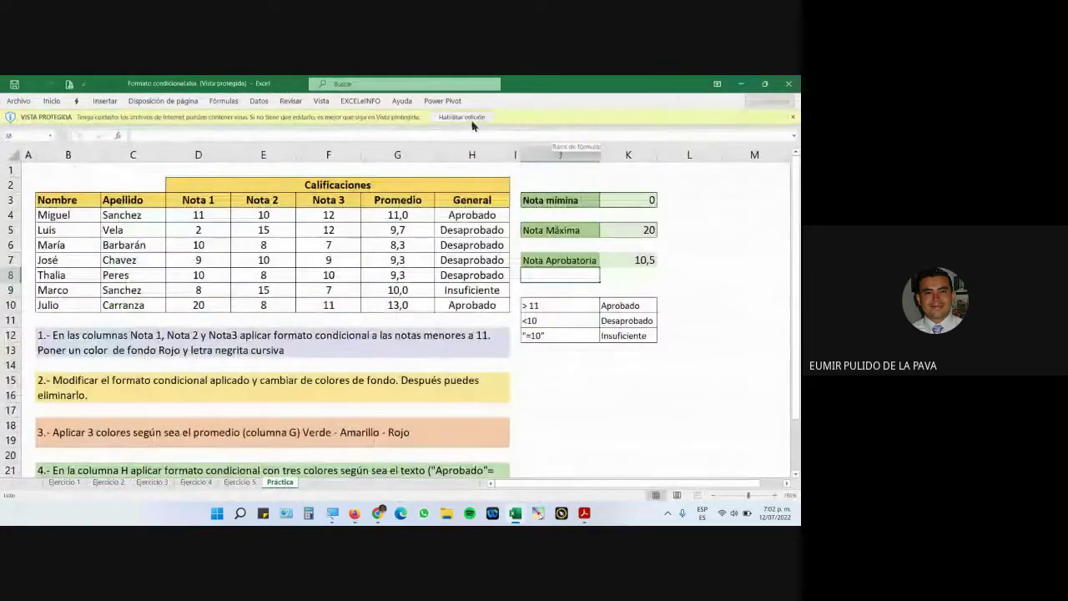
Step: Enable editing in Formato condicional.xlsx and select the values B3:B12 on the Ejercicio 1 sheet
left_click(474, 119)
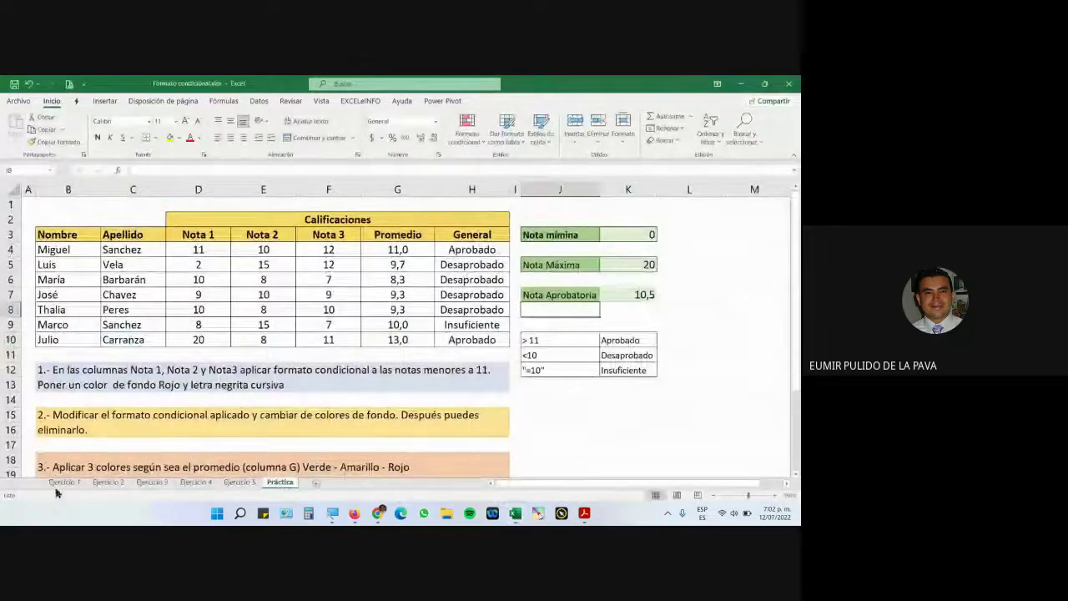
left_click(63, 483)
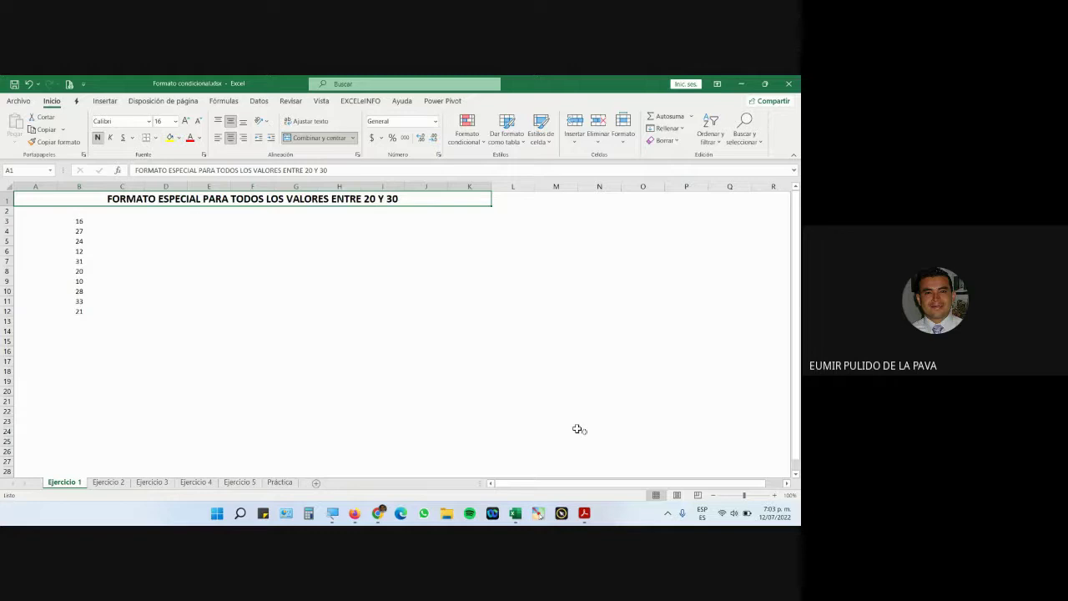
left_click(773, 495)
left_click(773, 495)
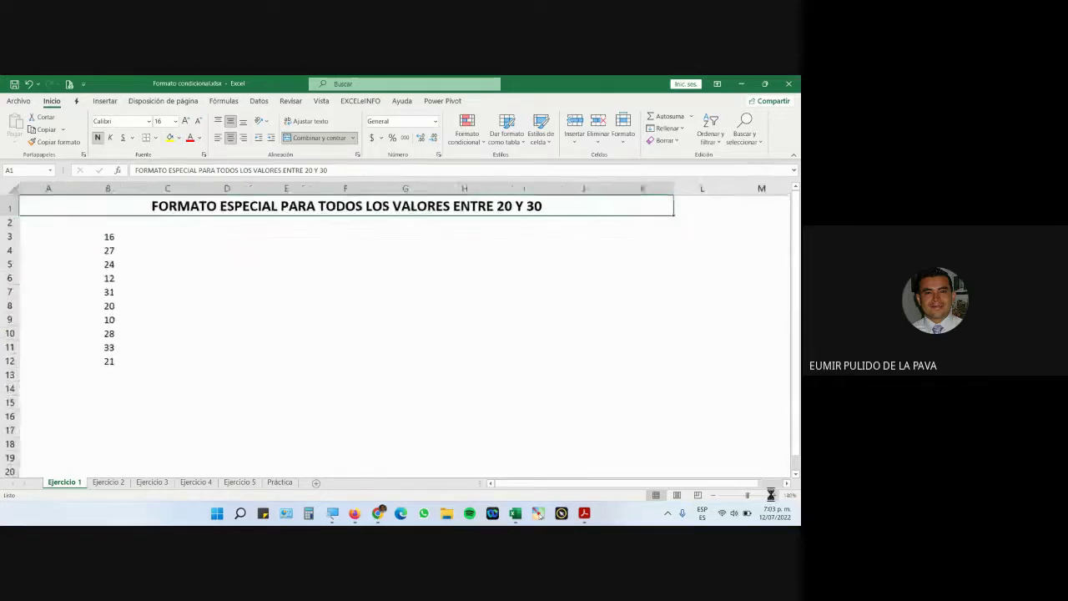
left_click_drag(133, 248, 133, 400)
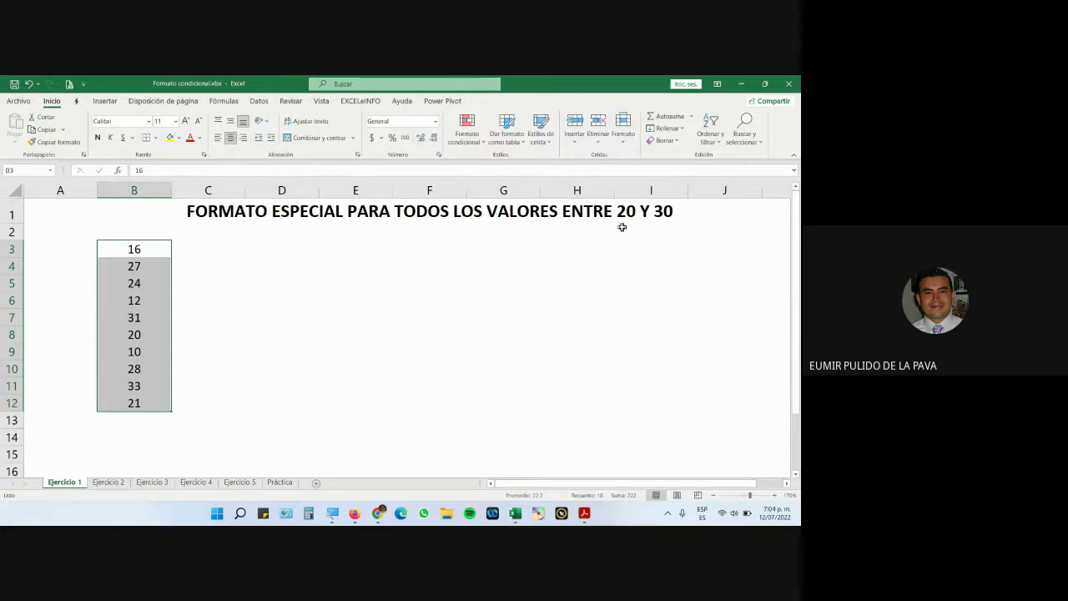
Step: Fill the cells with values between 20 and 30 (B4, B5, B8, B10 and B12) with light blue
left_click(147, 271)
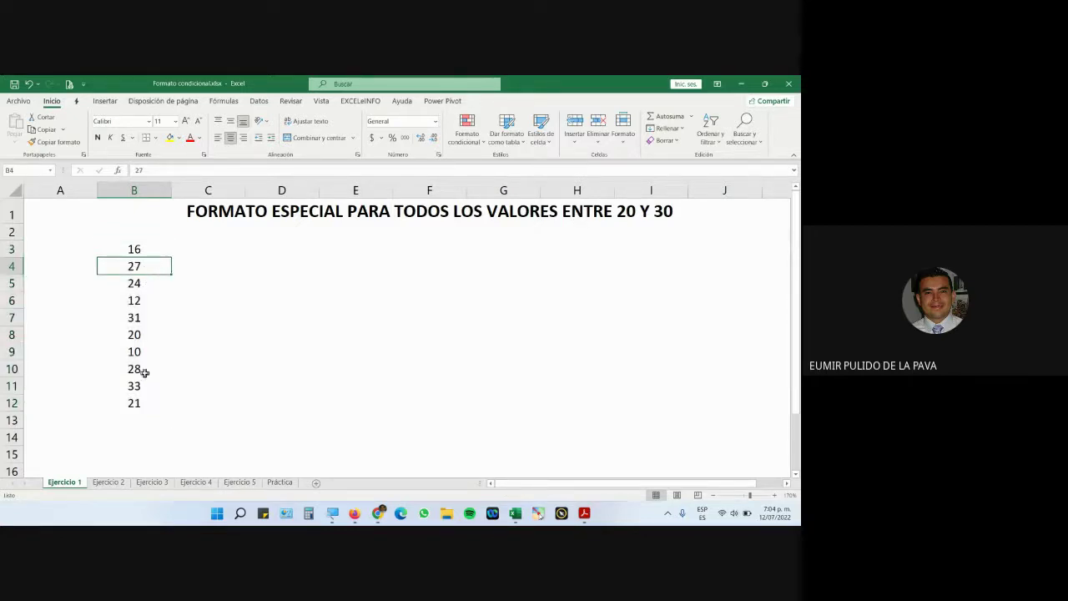
left_click(143, 285, "ctrl")
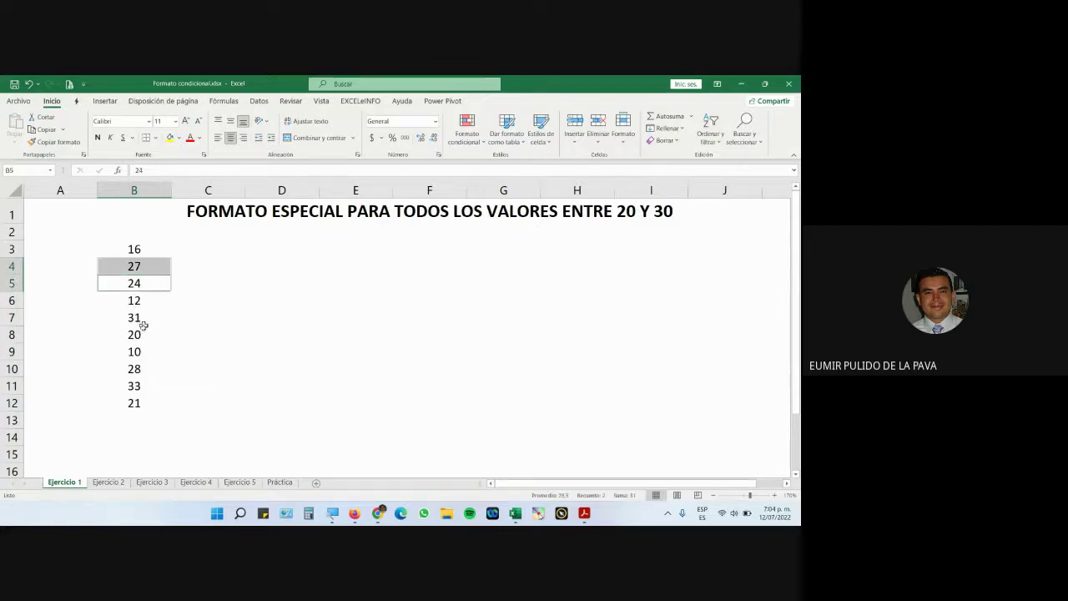
left_click(142, 335, "ctrl")
left_click(143, 364, "ctrl")
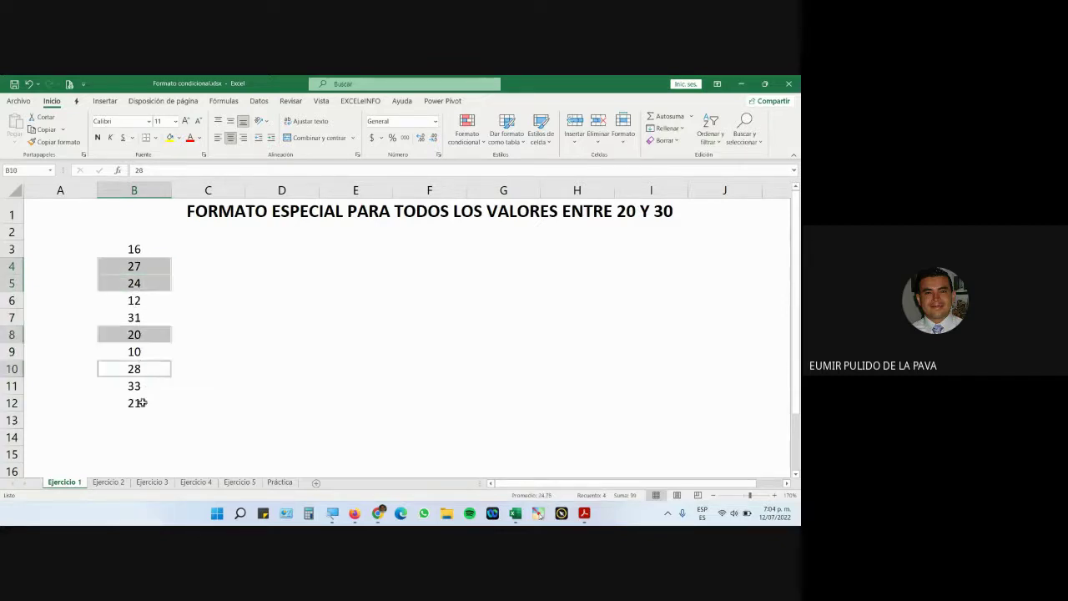
left_click(143, 402, "ctrl")
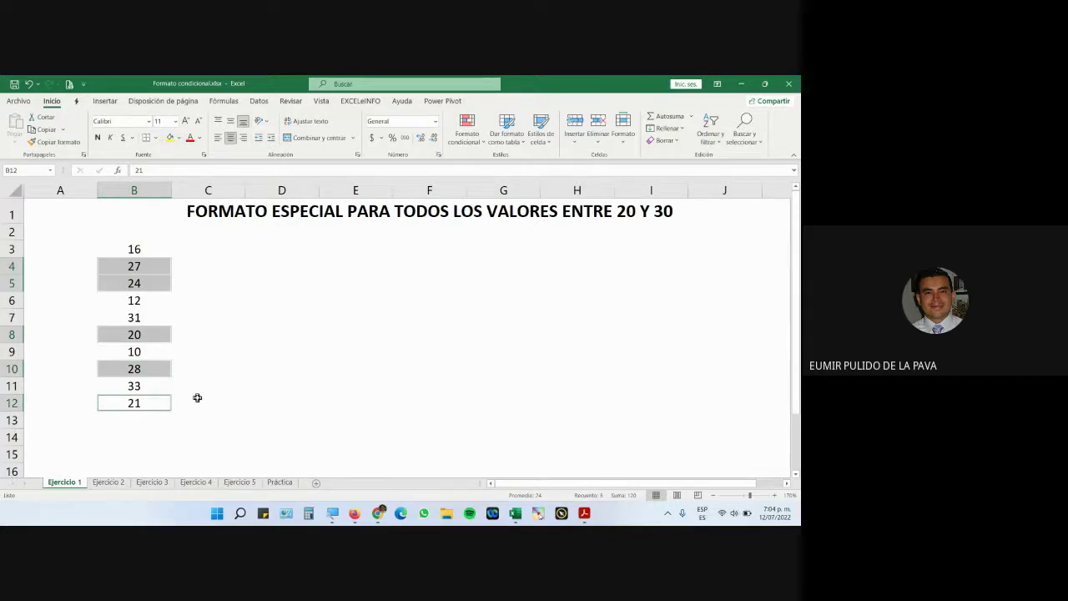
left_click(177, 139)
left_click(215, 232)
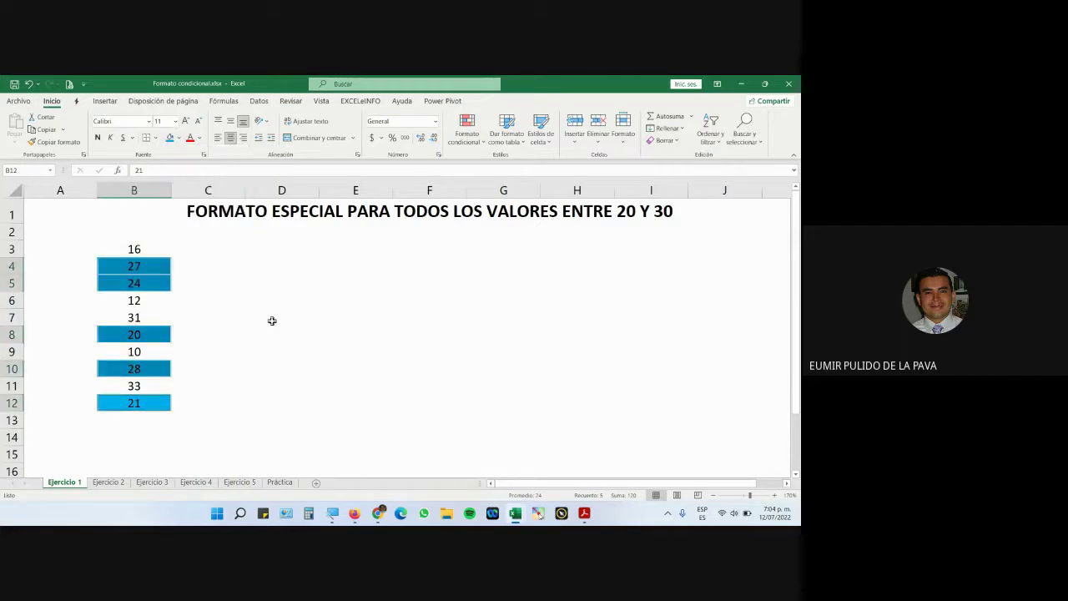
left_click(275, 337)
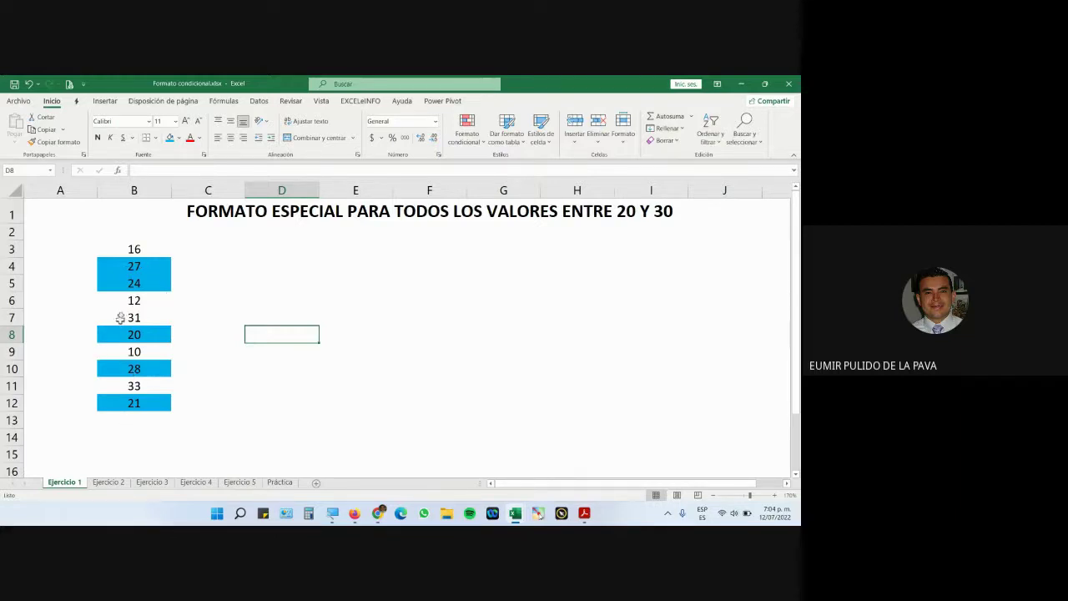
Step: Change the value in B4 to 17 and reselect the cell to check its fill
left_click(129, 268)
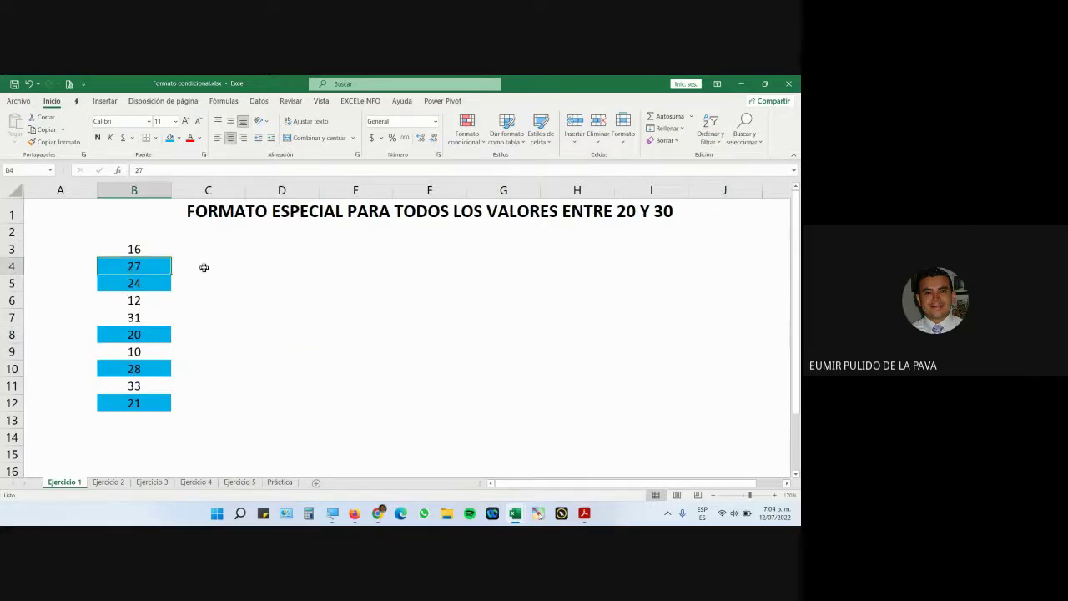
type("17")
key("Return")
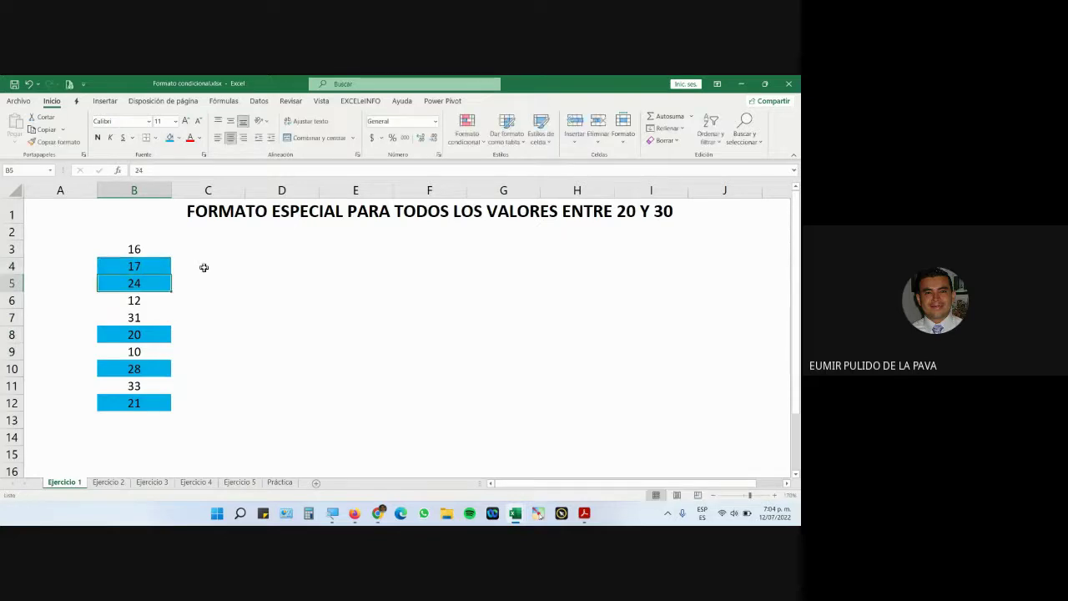
left_click(152, 266)
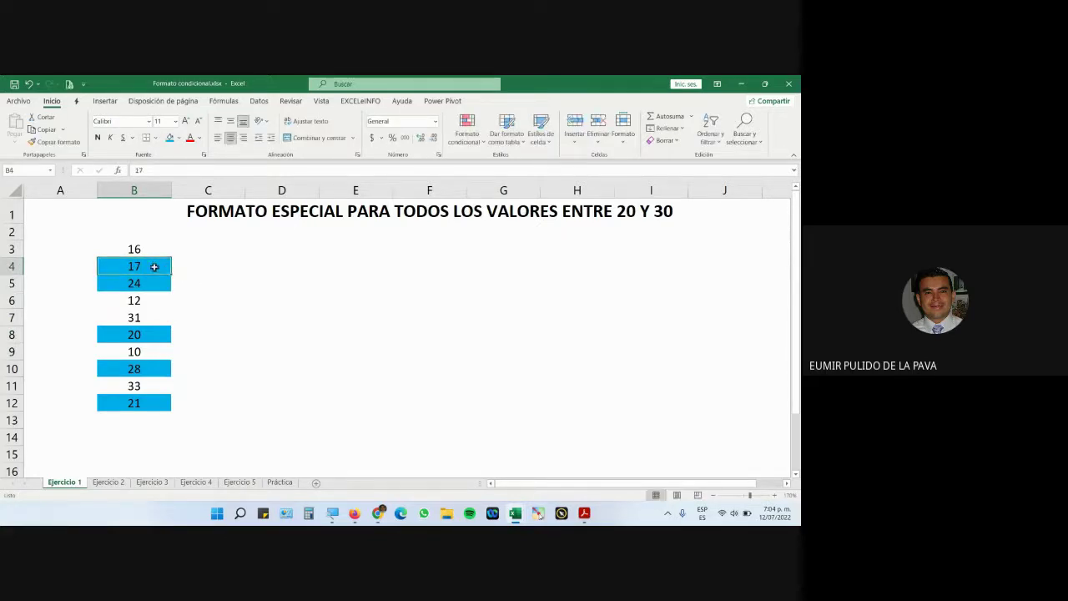
Step: Remove the fill from cell B4, whose value falls outside the 20 to 30 range stated in the title
left_click(635, 211)
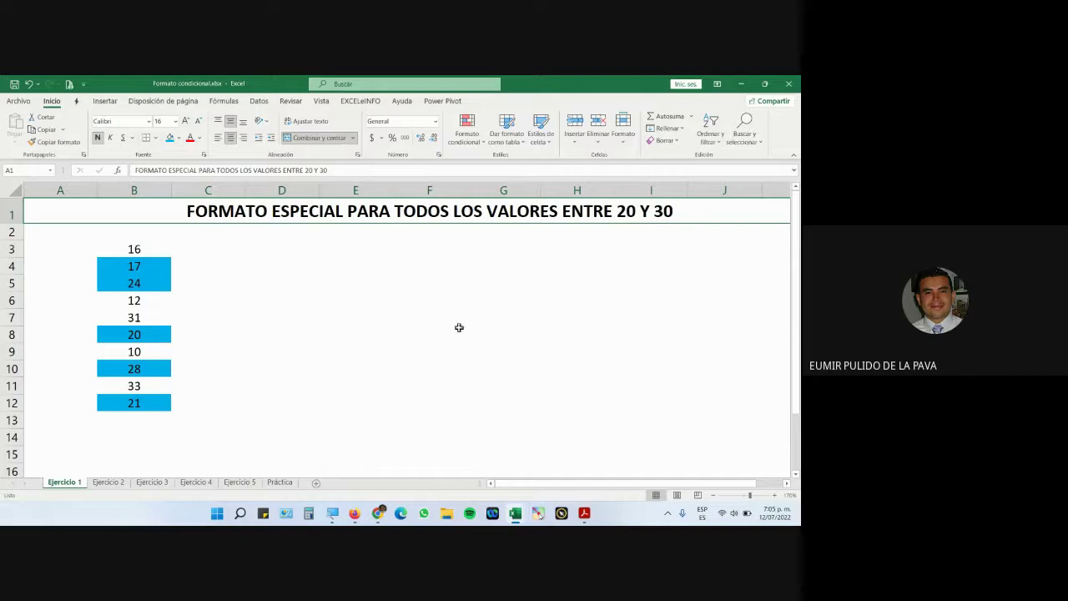
left_click(155, 271)
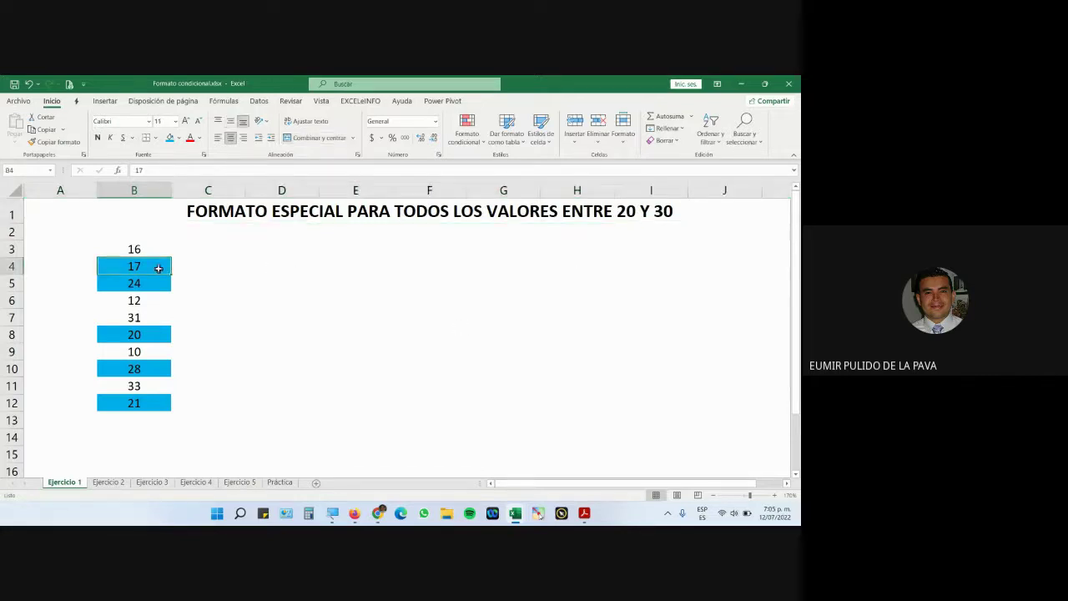
left_click(178, 138)
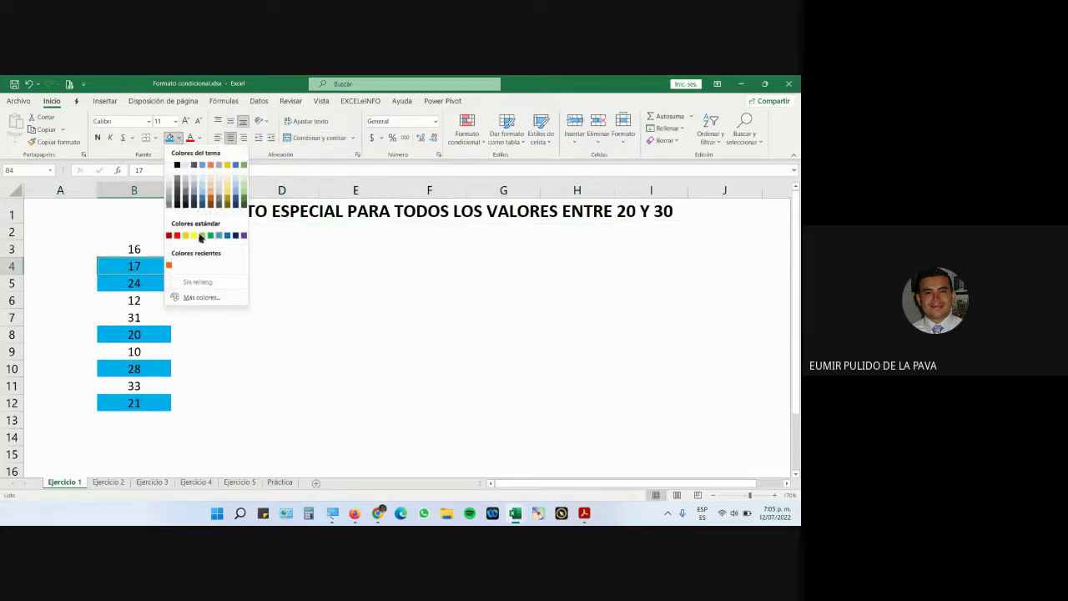
left_click(201, 282)
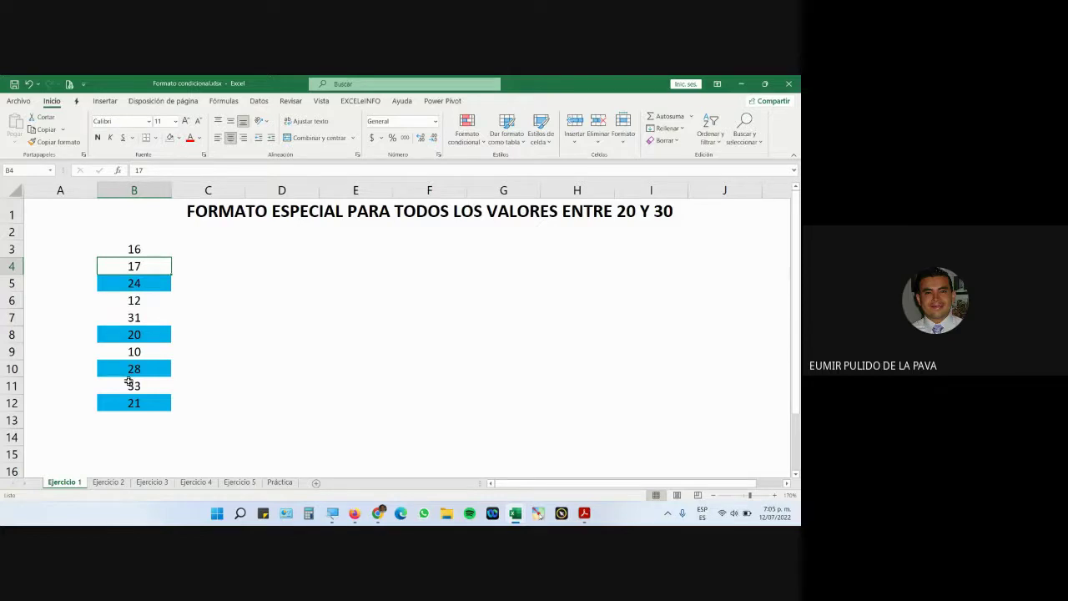
Step: Change the value in B7 to 21 and fill the cell with the same light blue
left_click(141, 321)
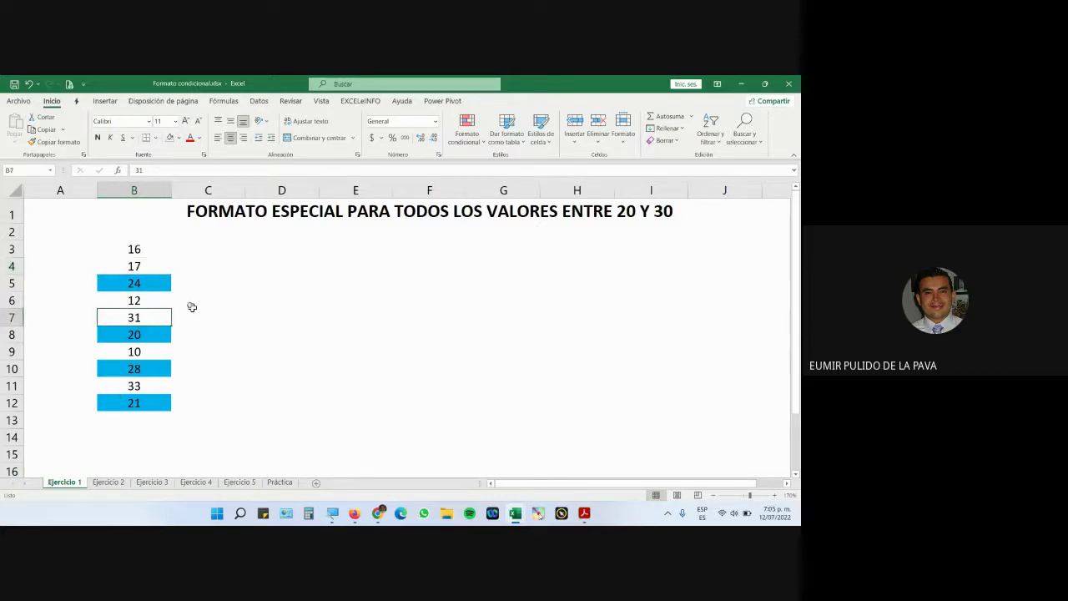
type("21")
key("Return")
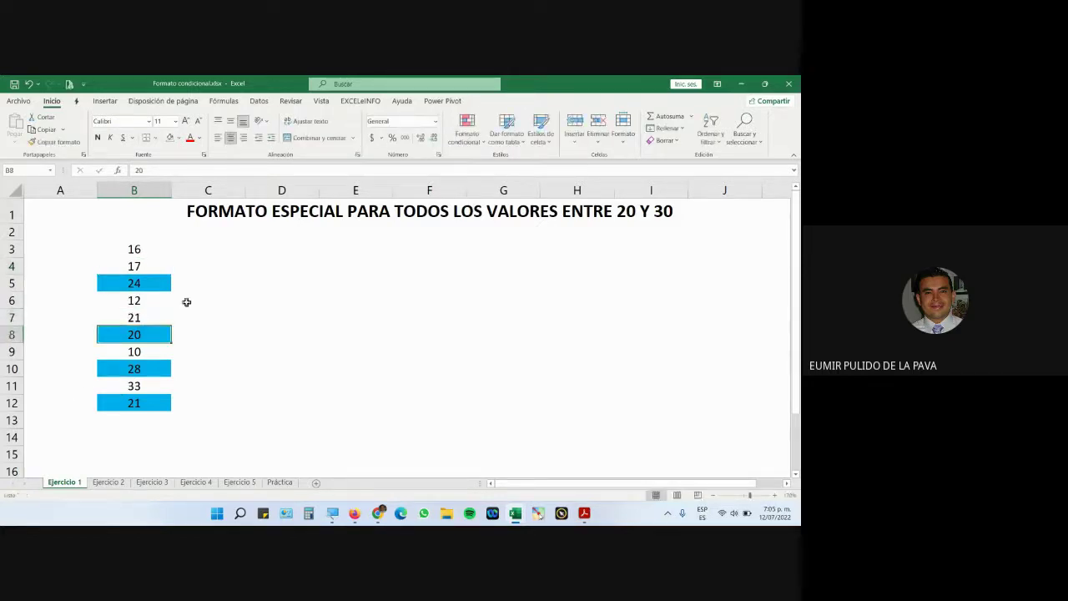
left_click(155, 317)
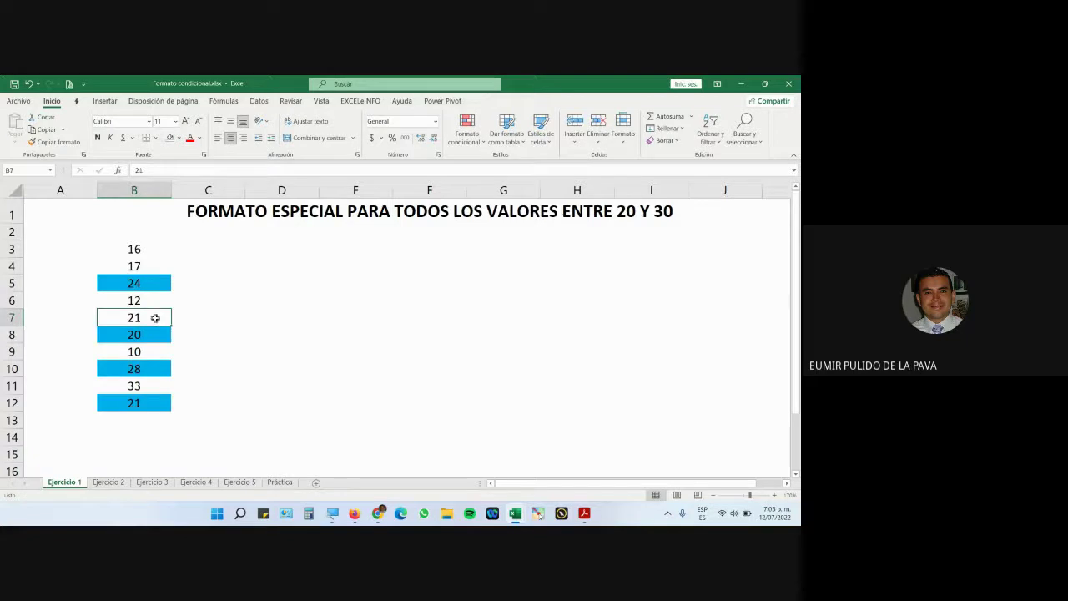
left_click(179, 137)
left_click(219, 236)
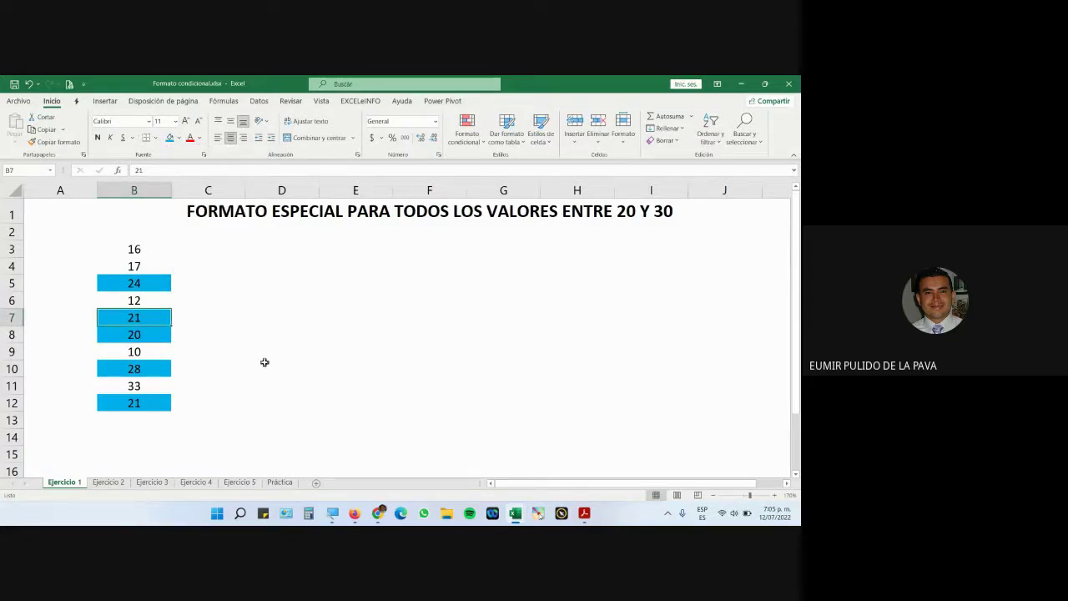
Step: Undo the manual fills and the value changes in B4 and B7, back to the unformatted list
key("ctrl+z")
key("ctrl+z")
key("ctrl+z")
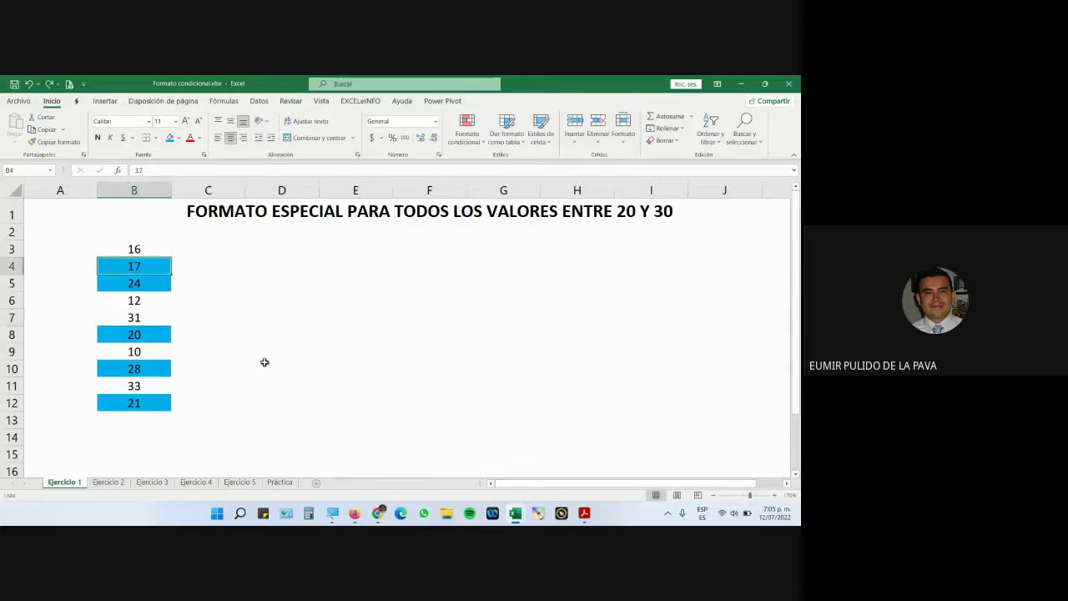
key("ctrl+z")
key("ctrl+z")
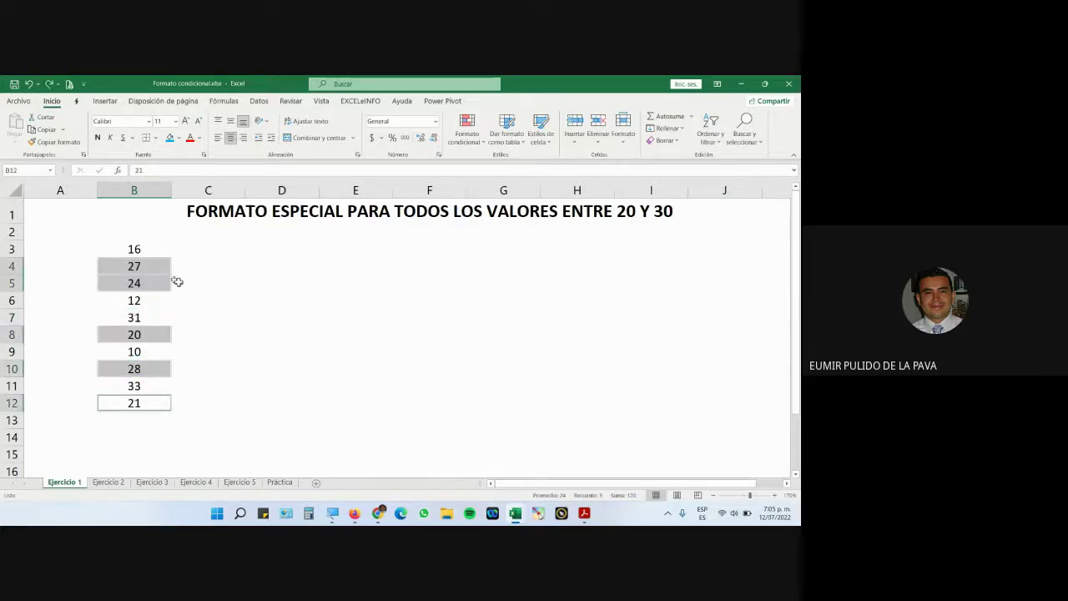
Step: Copy the values B3:B12 and paste them directly below the list, starting at B13
left_click_drag(154, 252, 150, 401)
key("ctrl+c")
left_click(125, 415)
key("ctrl+v")
scroll(238, 436, "down", 2)
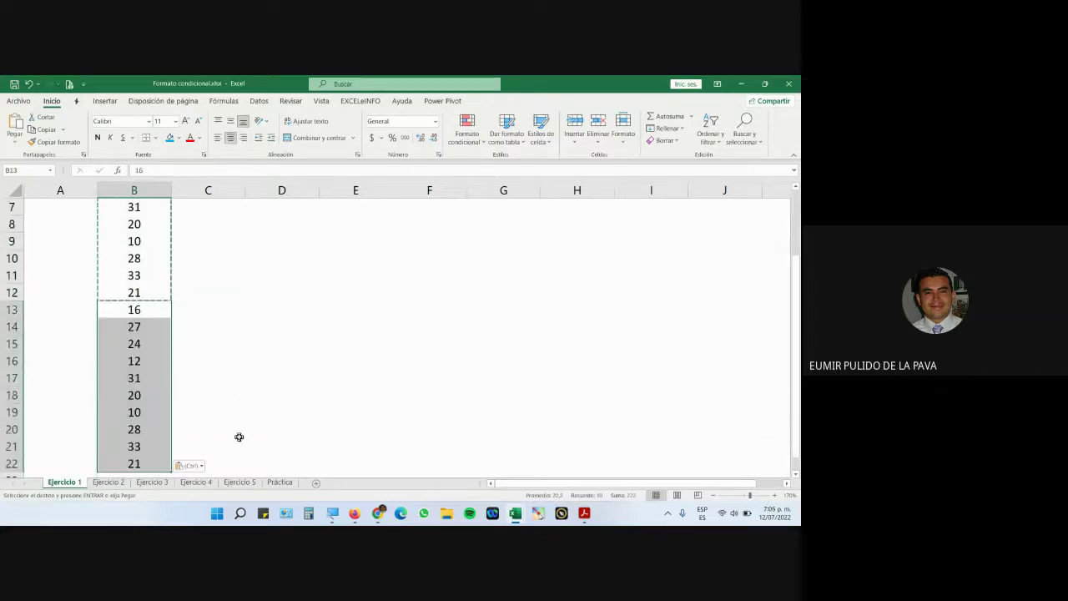
scroll(176, 374, "down", 2)
left_click(207, 389)
scroll(276, 376, "up", 3)
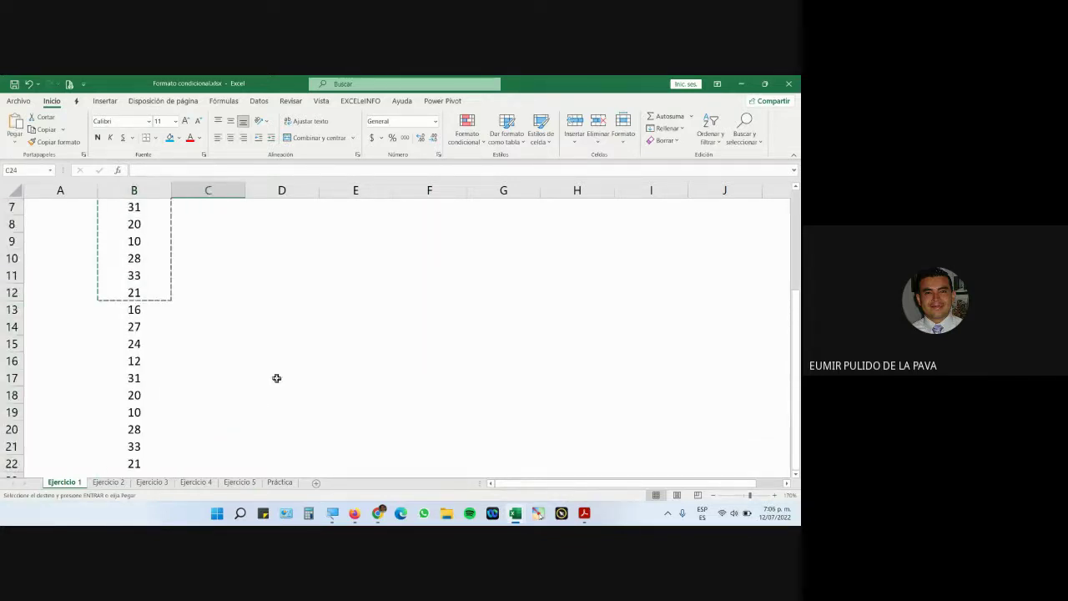
left_click(276, 378)
scroll(250, 386, "up", 1)
key("Escape")
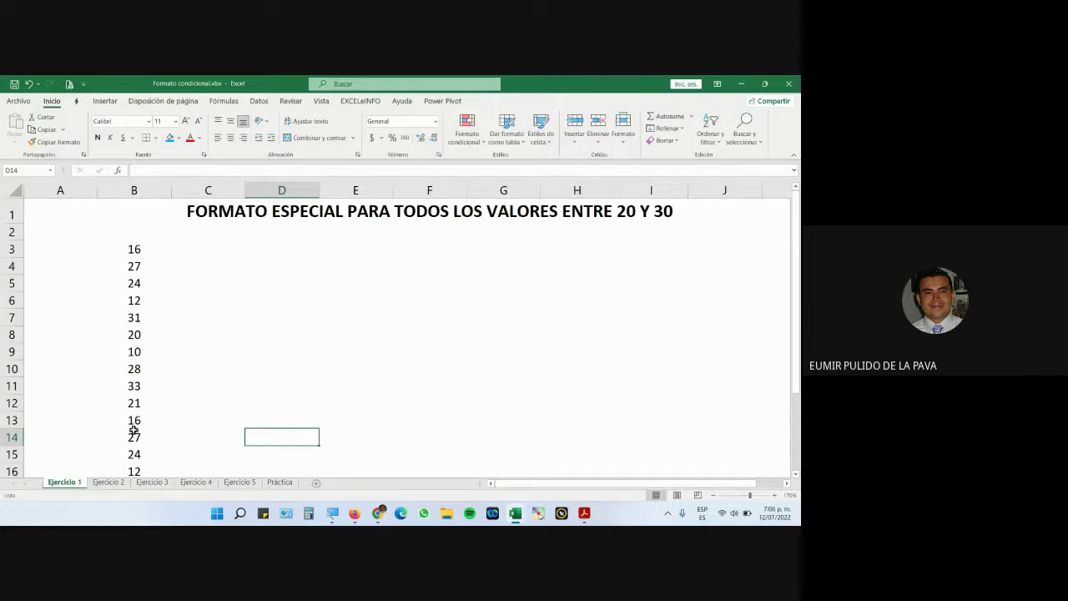
Step: Undo the paste below the list and clear the copy selection
key("ctrl+z")
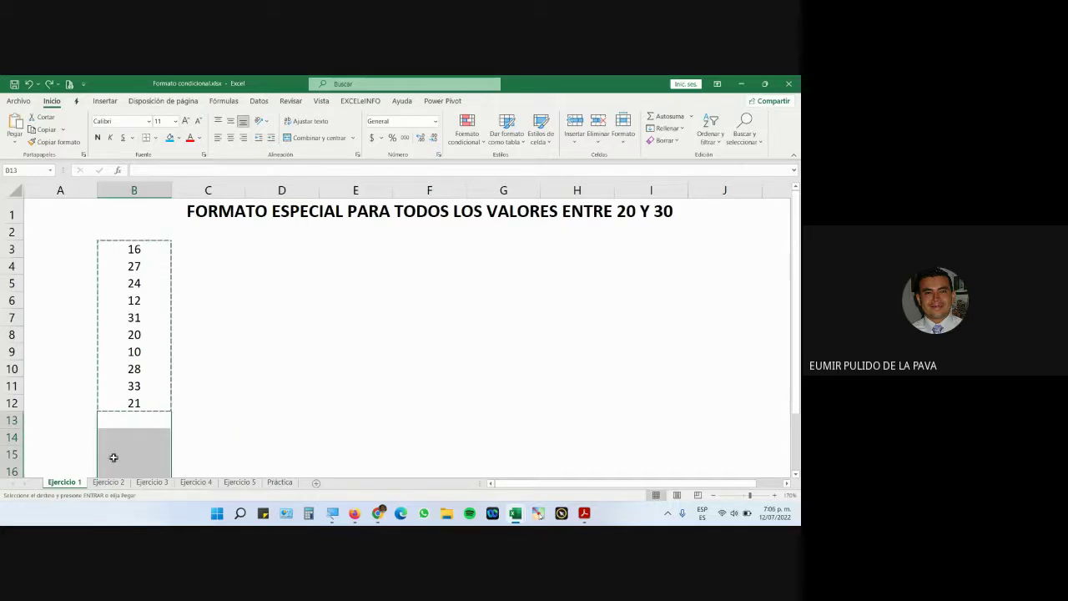
left_click(275, 386)
key("Escape")
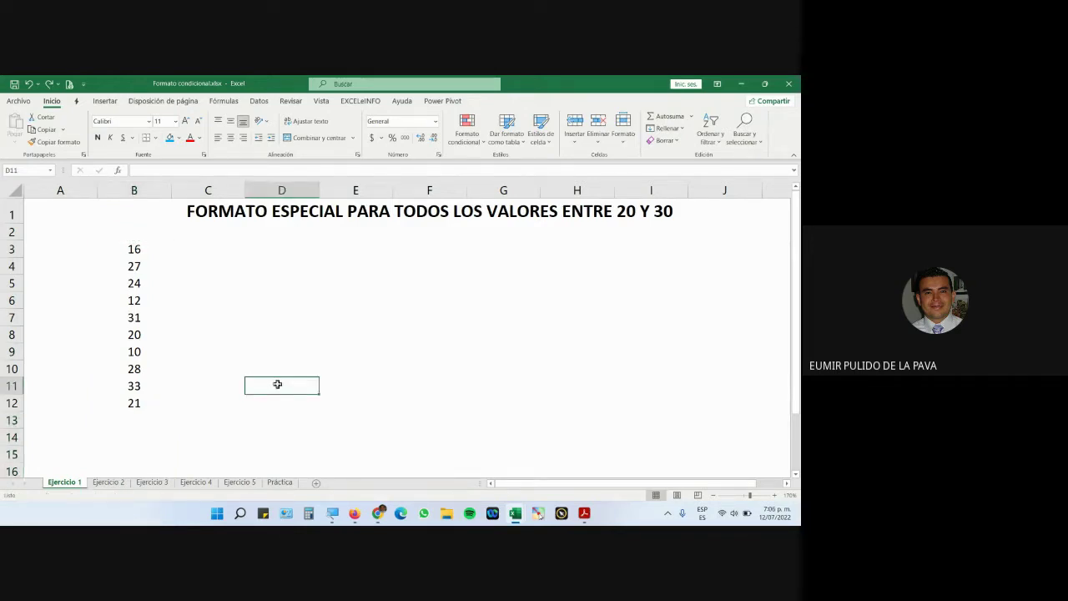
Step: Highlight the values B3:B12 and look over the available conditional formatting options without applying any
left_click_drag(133, 249, 133, 403)
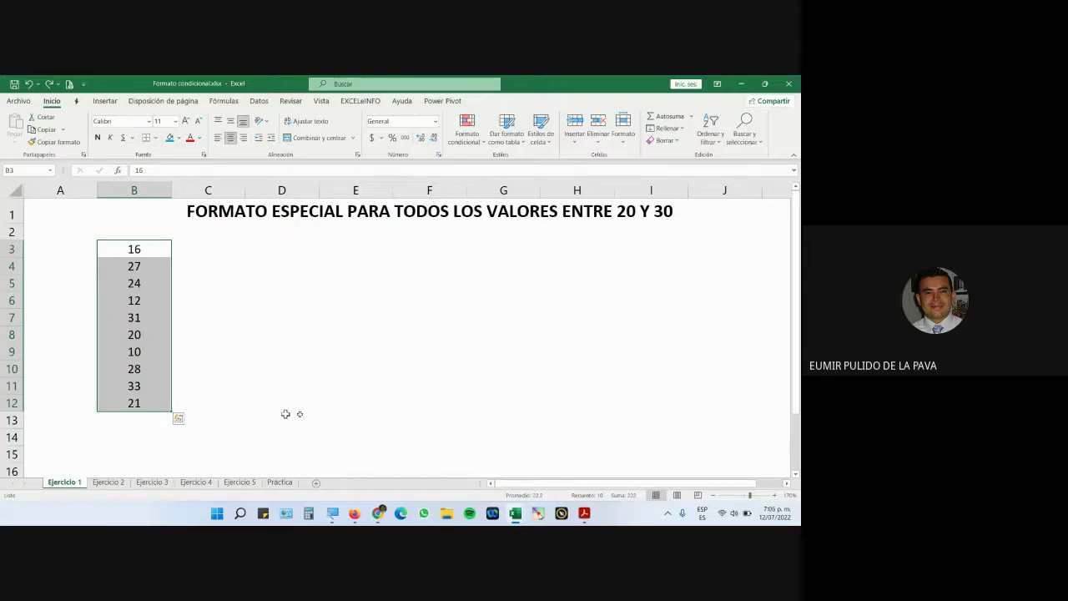
left_click(473, 402)
left_click(469, 131)
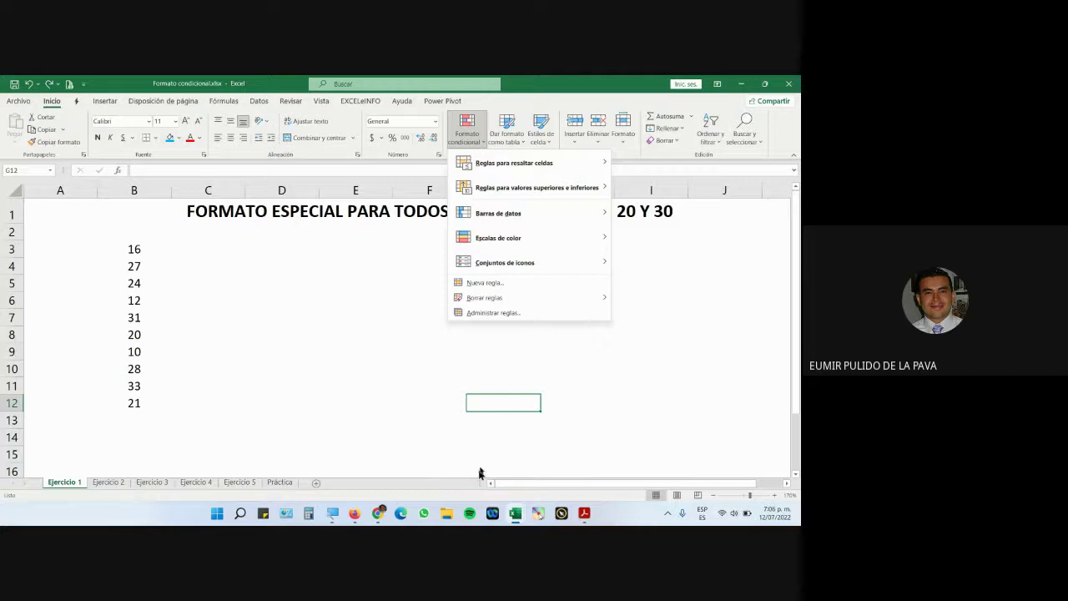
left_click(498, 403)
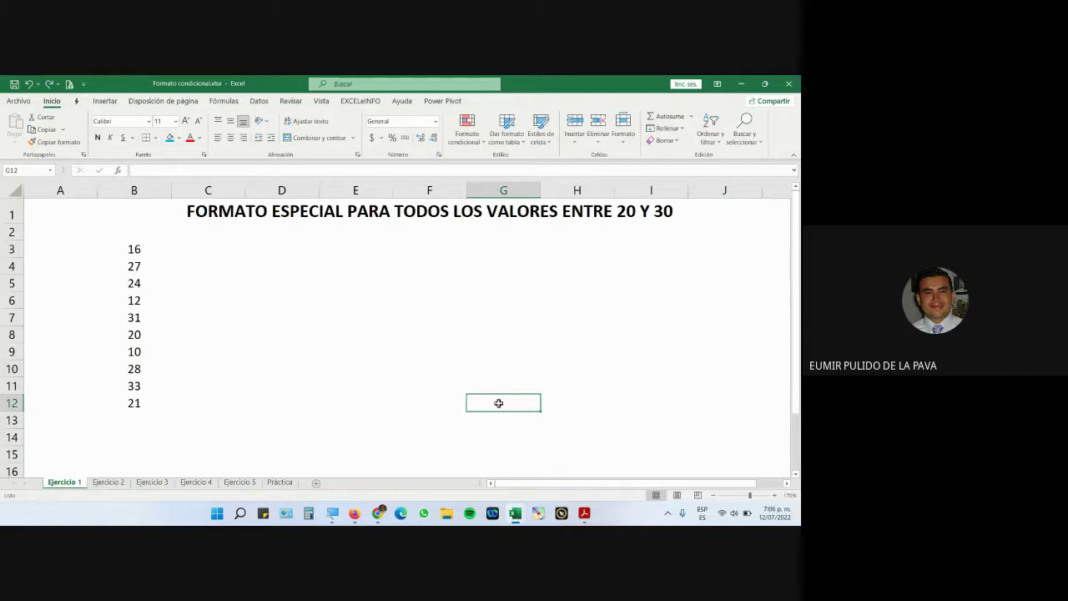
key("Right")
key("Right")
key("Right")
Step: Select the values B3:B12 and switch to the Magnifier (Lupa) window
left_click_drag(113, 249, 116, 401)
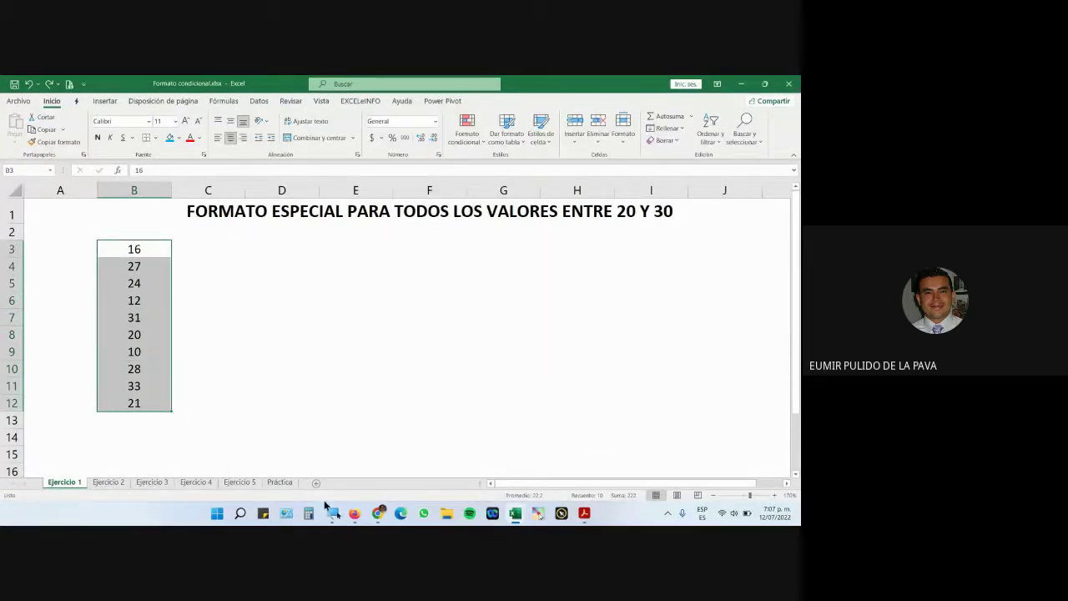
left_click(332, 513)
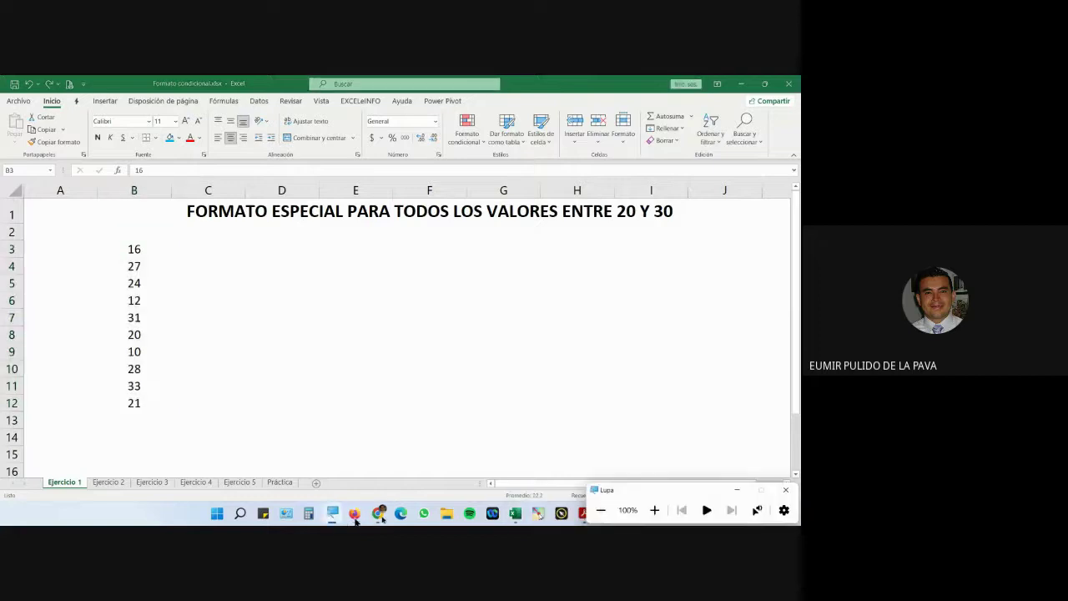
Step: Add a highlight rule to the values in B3:B12 for cells between 20 and 30
left_click(654, 510)
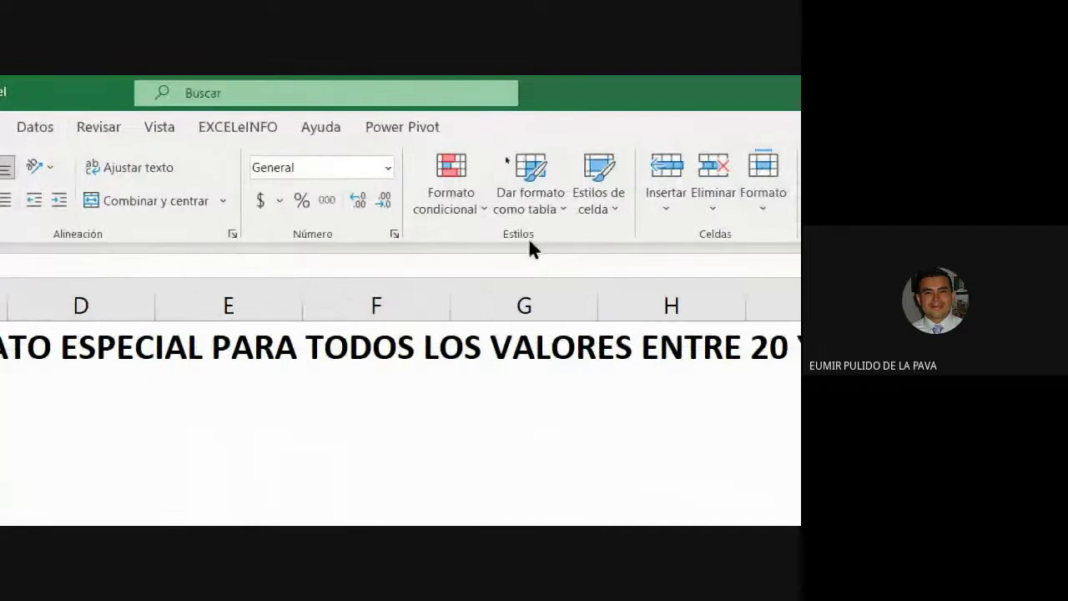
left_click(473, 207)
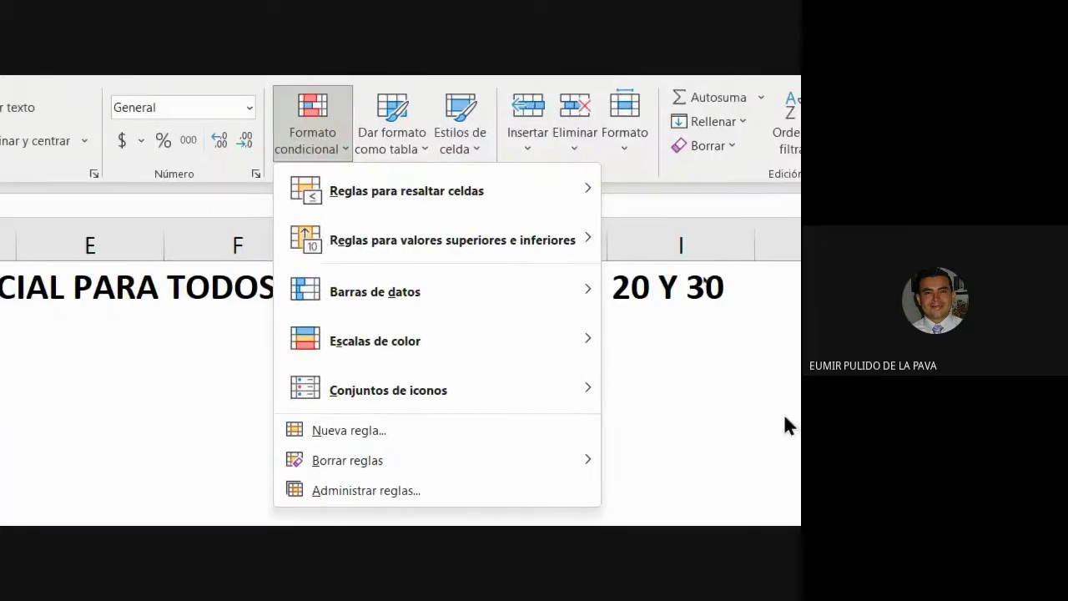
mouse_move(390, 190)
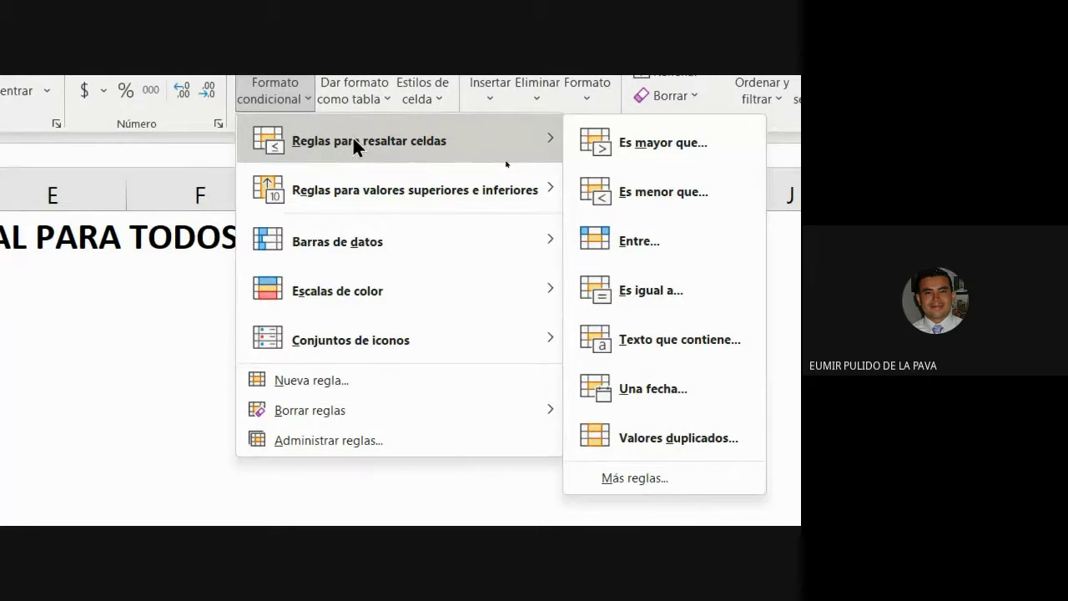
left_click(640, 243)
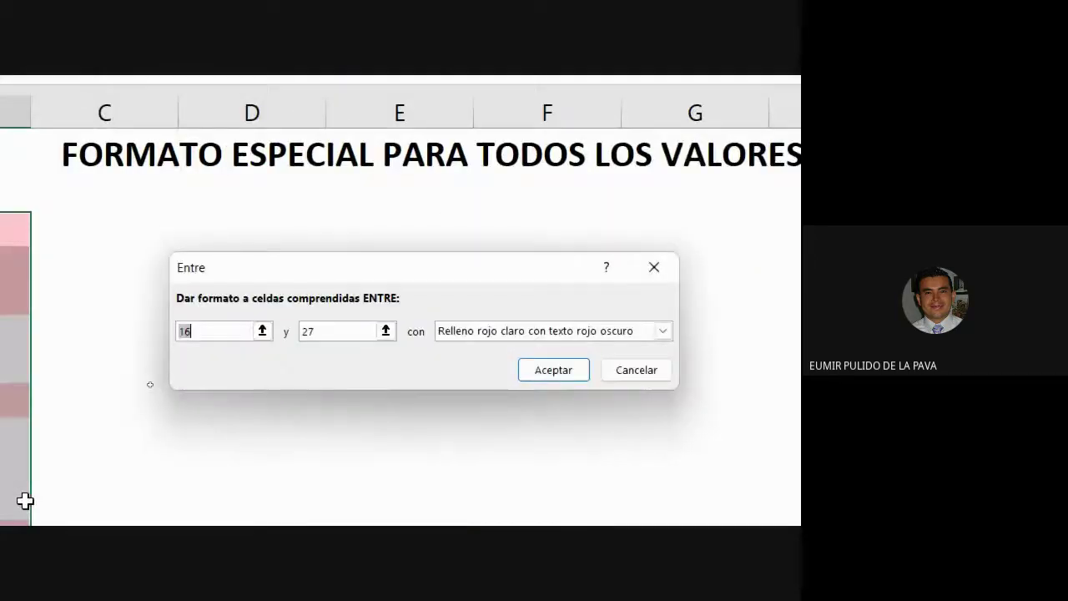
left_click_drag(410, 274, 291, 329)
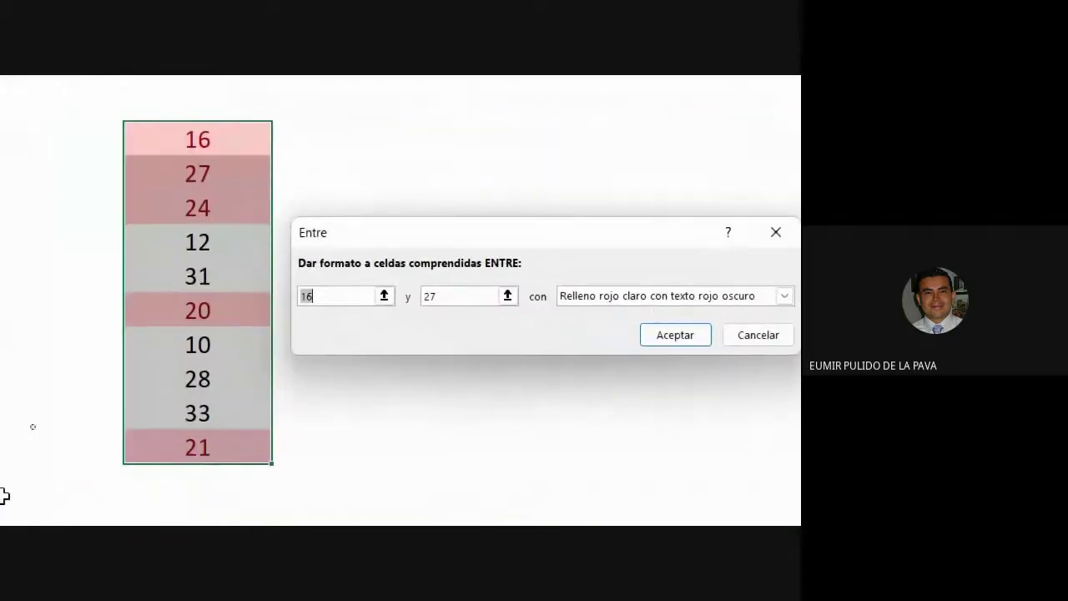
type("20")
key("Tab")
type("30")
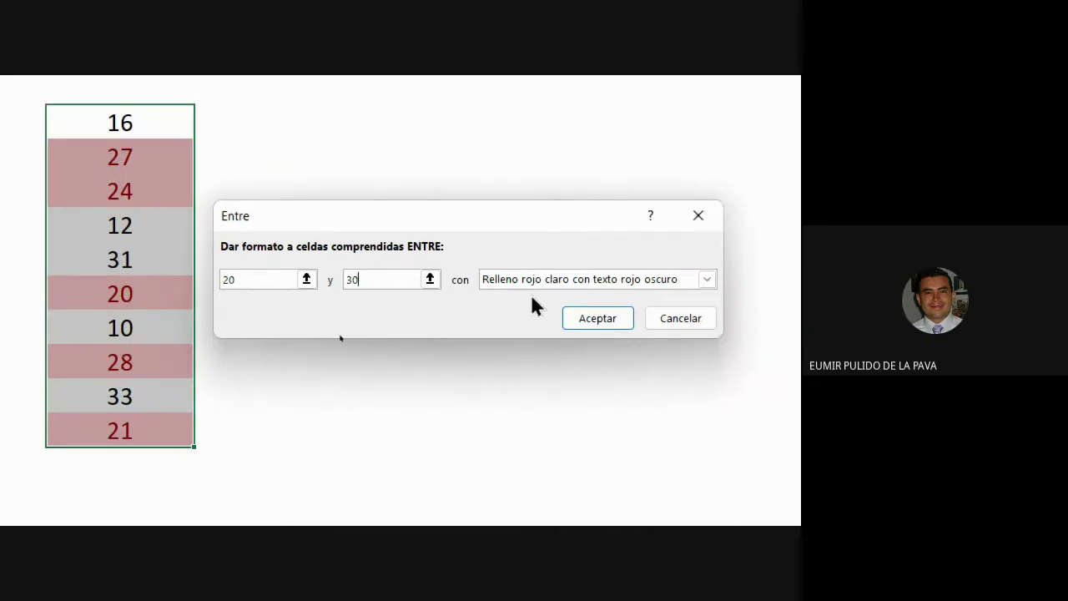
Step: Give the between rule a custom format with bold yellow text and a red fill, and apply it
left_click(644, 296)
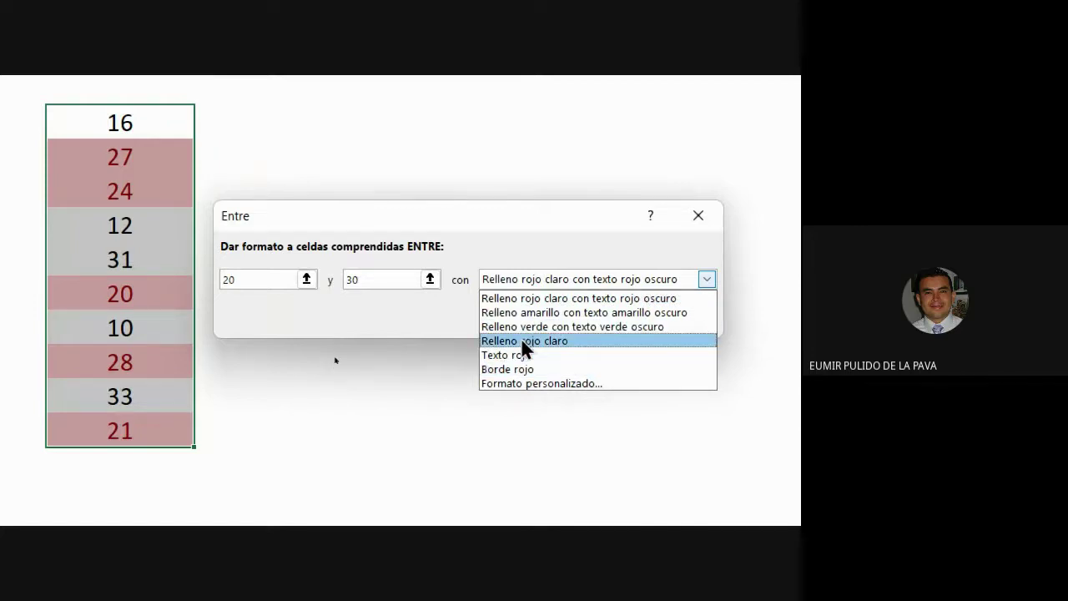
left_click(544, 383)
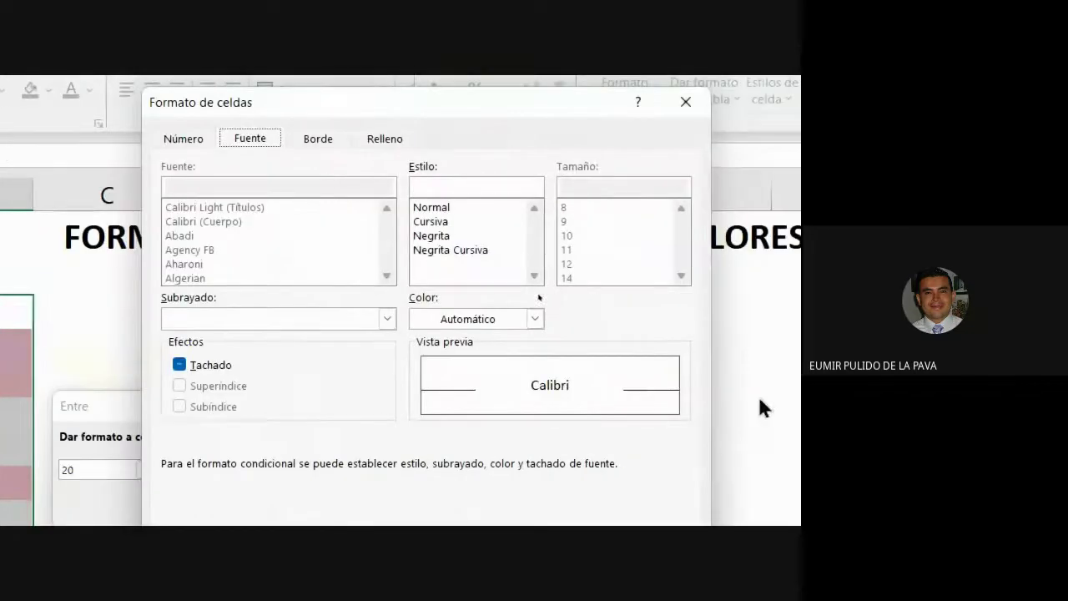
left_click(438, 235)
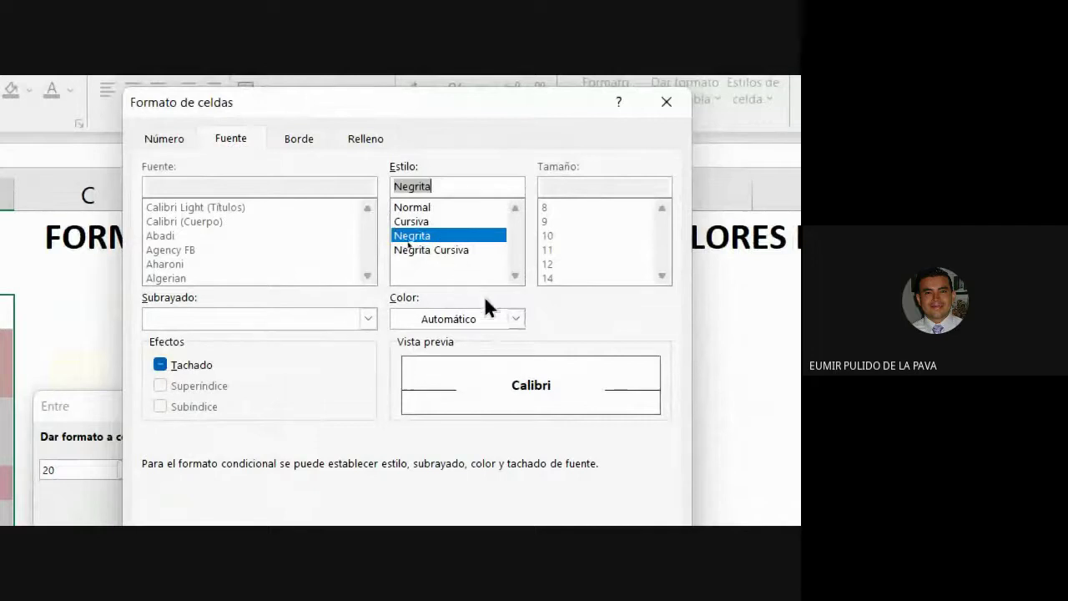
left_click(511, 319)
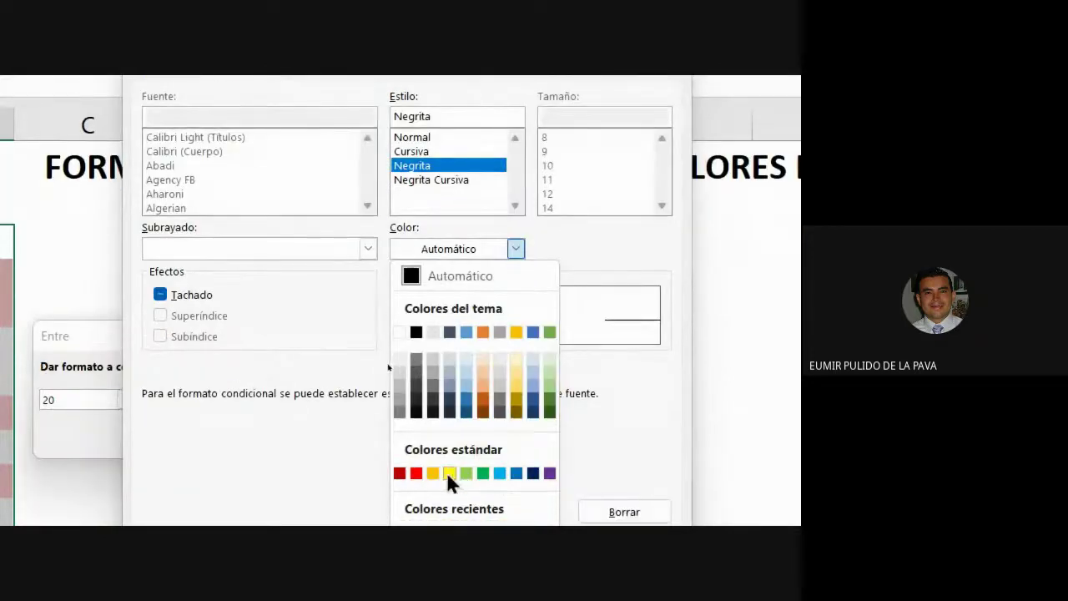
left_click(449, 479)
left_click(354, 216)
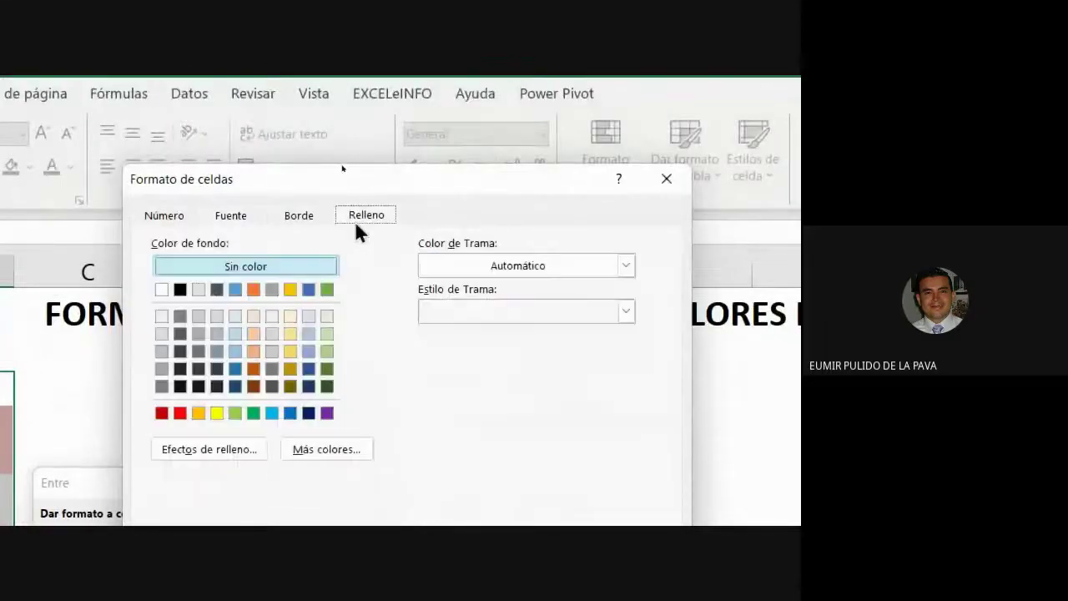
left_click(182, 415)
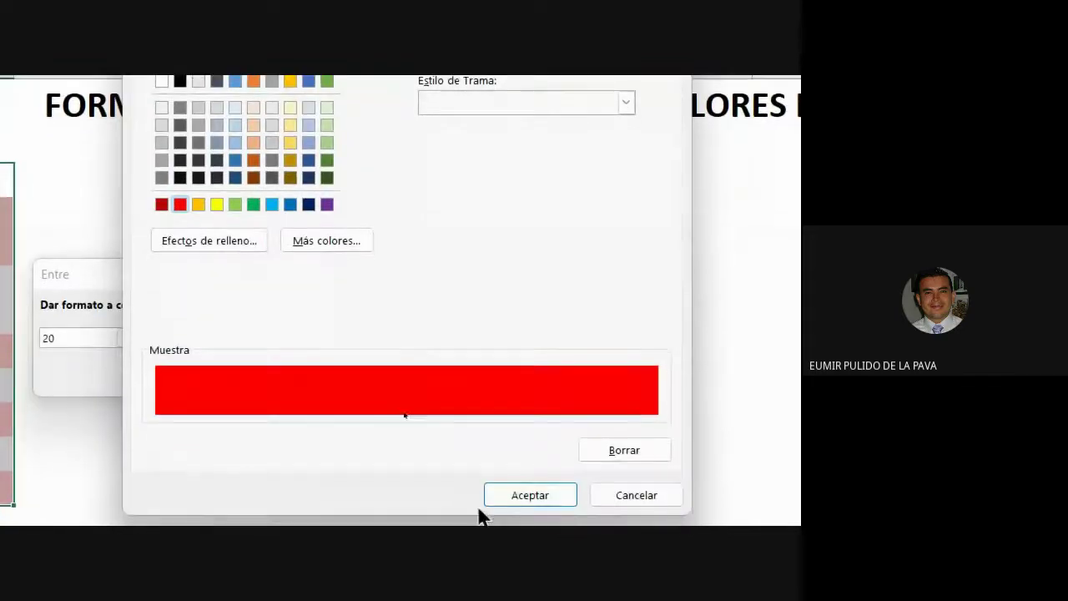
left_click(501, 507)
left_click(413, 379)
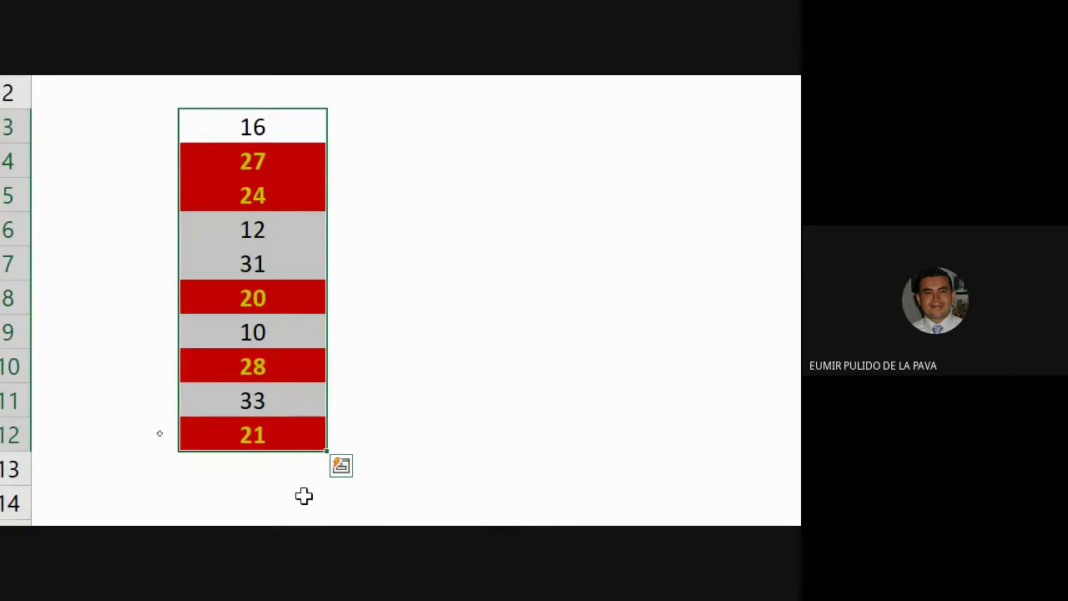
Step: Change the value in cell B7 to 21 to test the conditional format
left_click(265, 267)
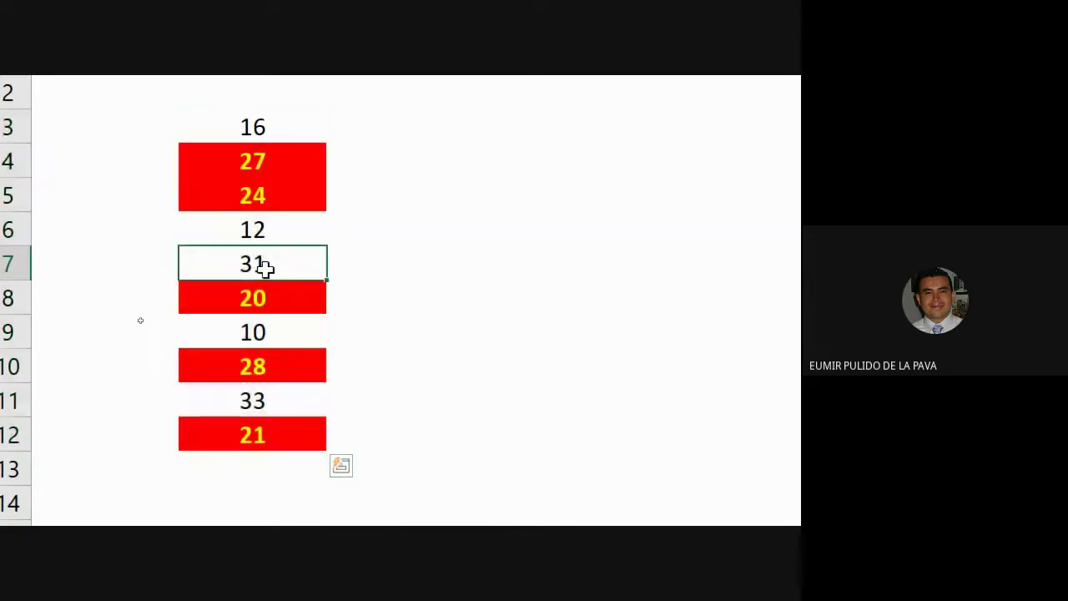
type("21")
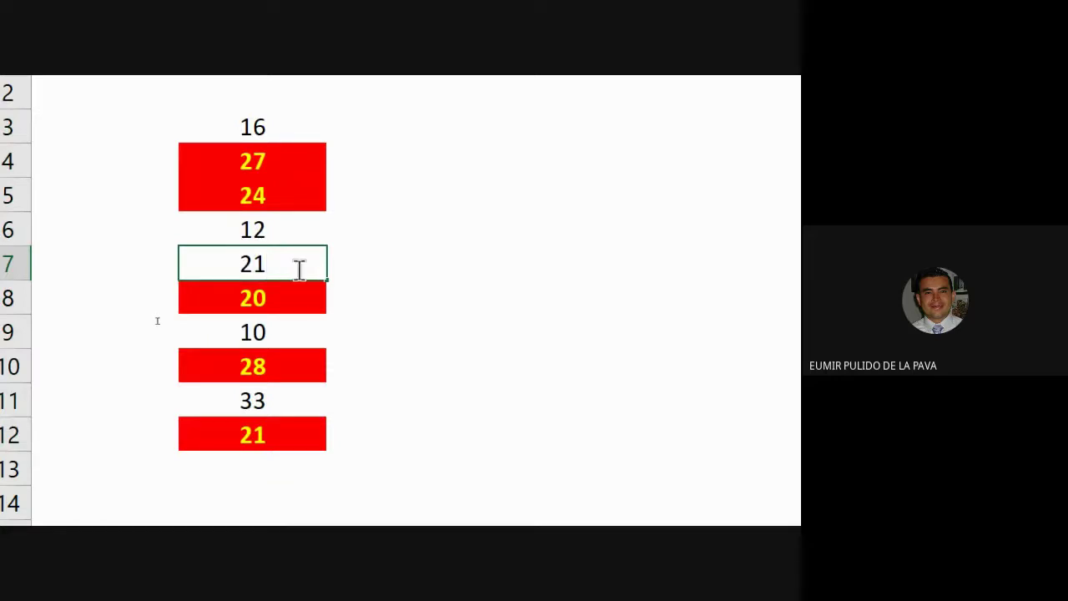
key("Return")
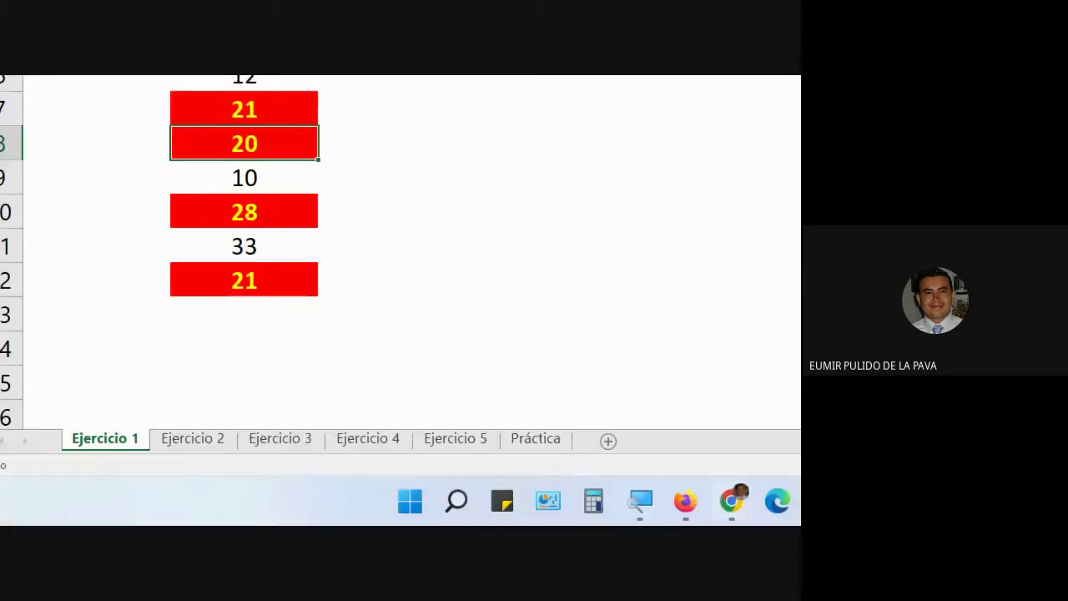
Step: Switch to the Google Meet call to admit the waiting participant, and return to the Excel workbook
mouse_move(597, 505)
left_click(553, 441)
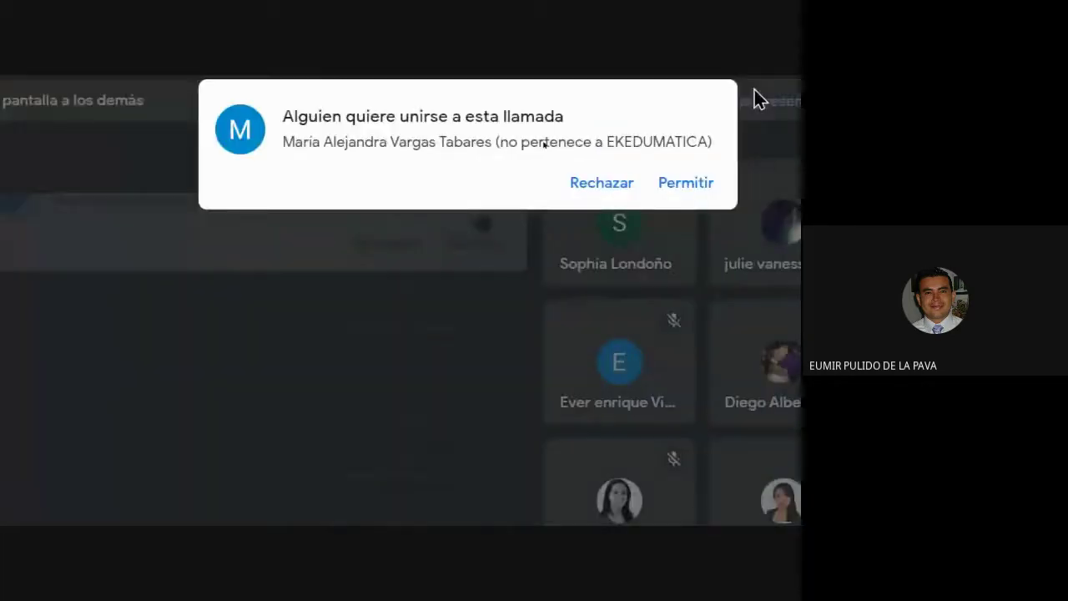
left_click(636, 221)
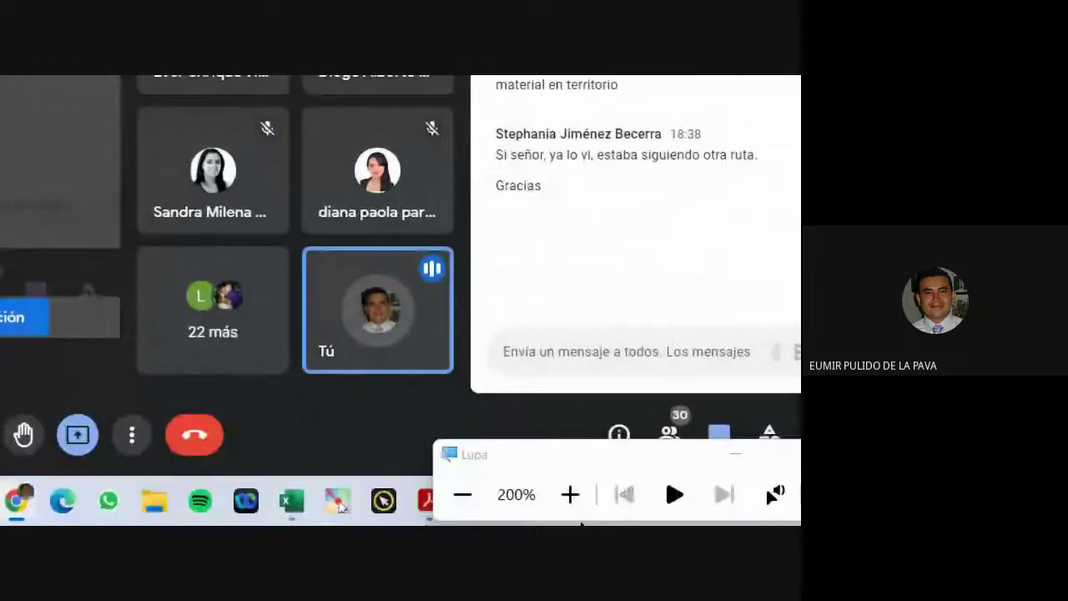
mouse_move(293, 504)
left_click(377, 425)
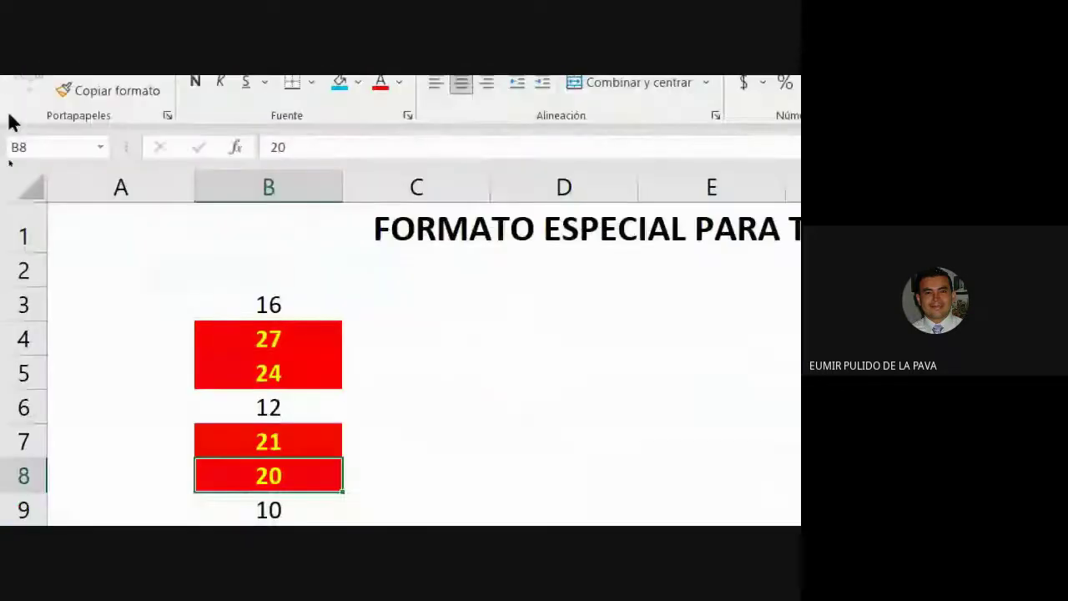
Step: Enter 17 in cell B4 to test a value outside the rule's range
left_click(275, 239)
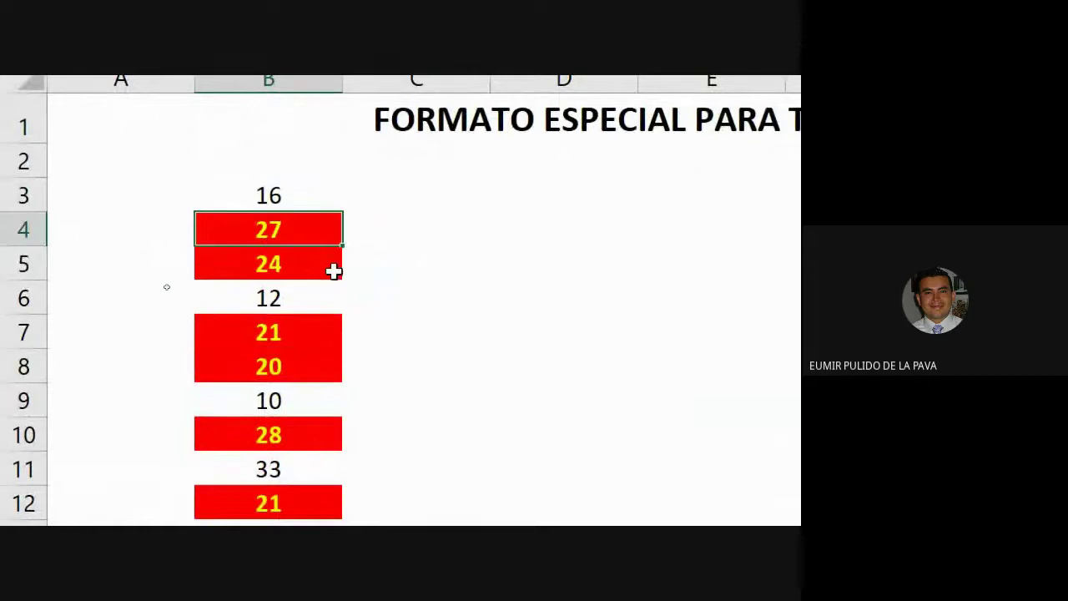
type("17")
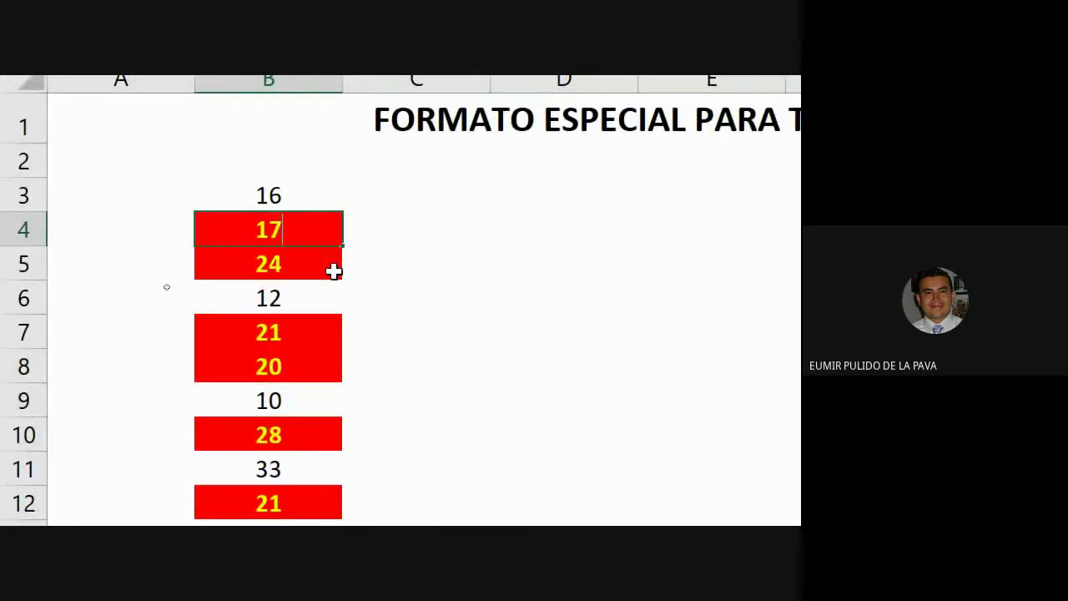
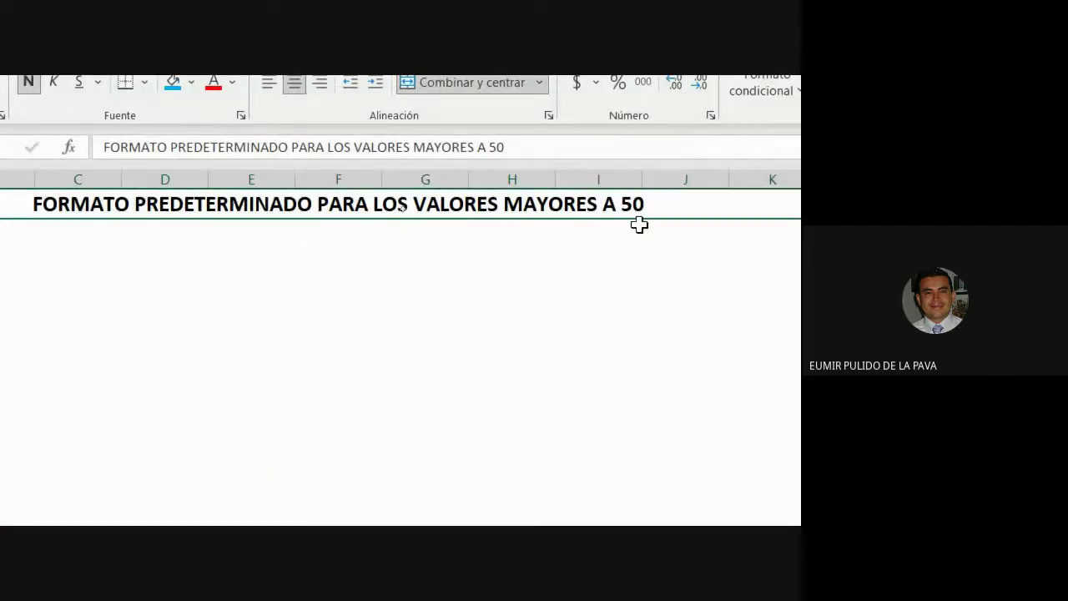
Step: Add a highlight rule to B3:B12 for values greater than 50
left_click_drag(158, 249, 163, 435)
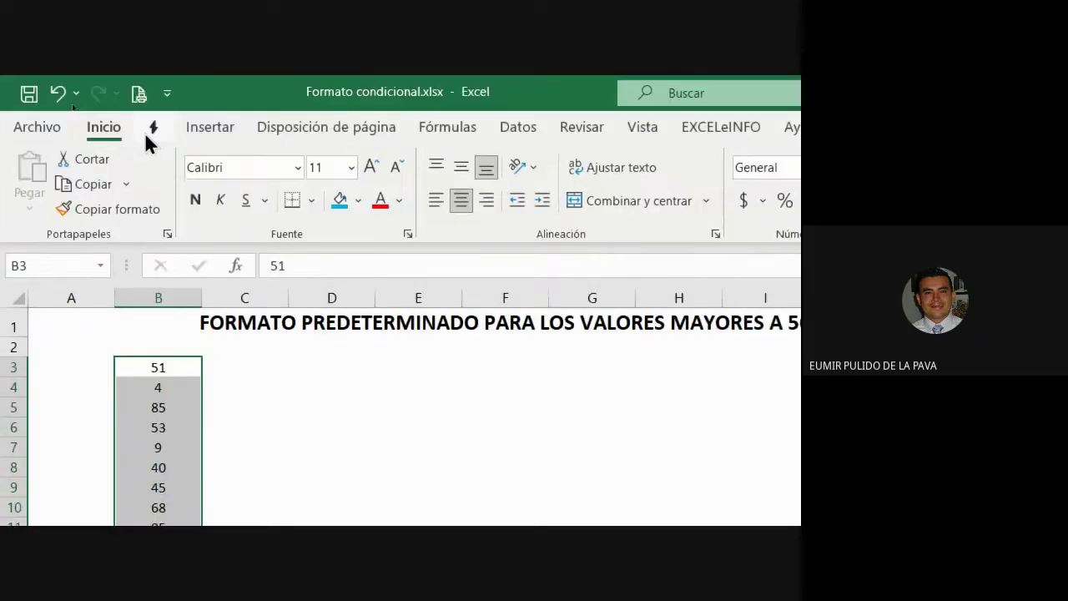
left_click(534, 197)
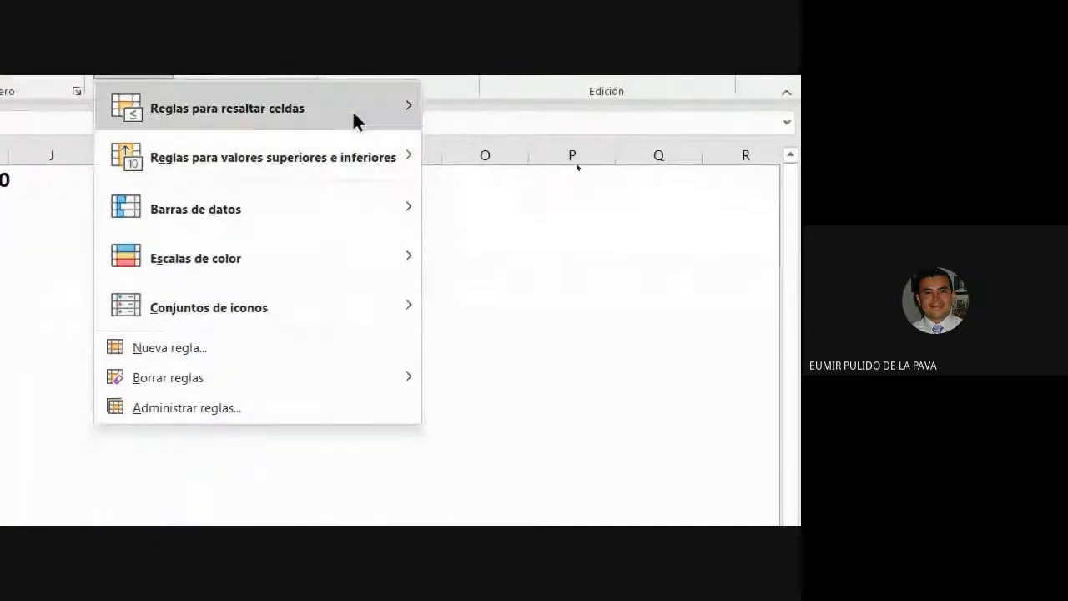
mouse_move(353, 114)
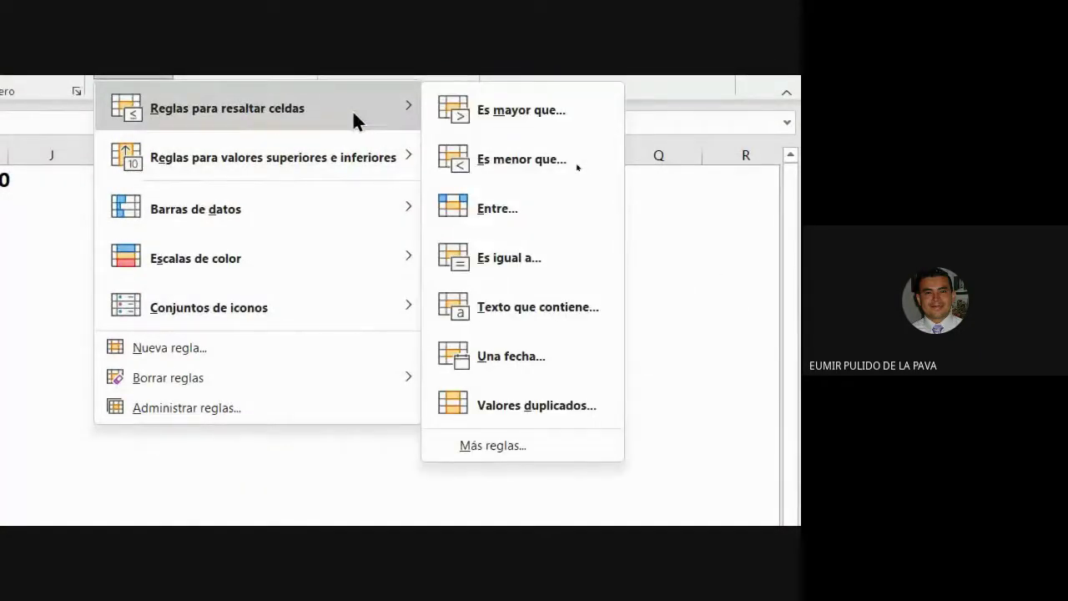
left_click(527, 114)
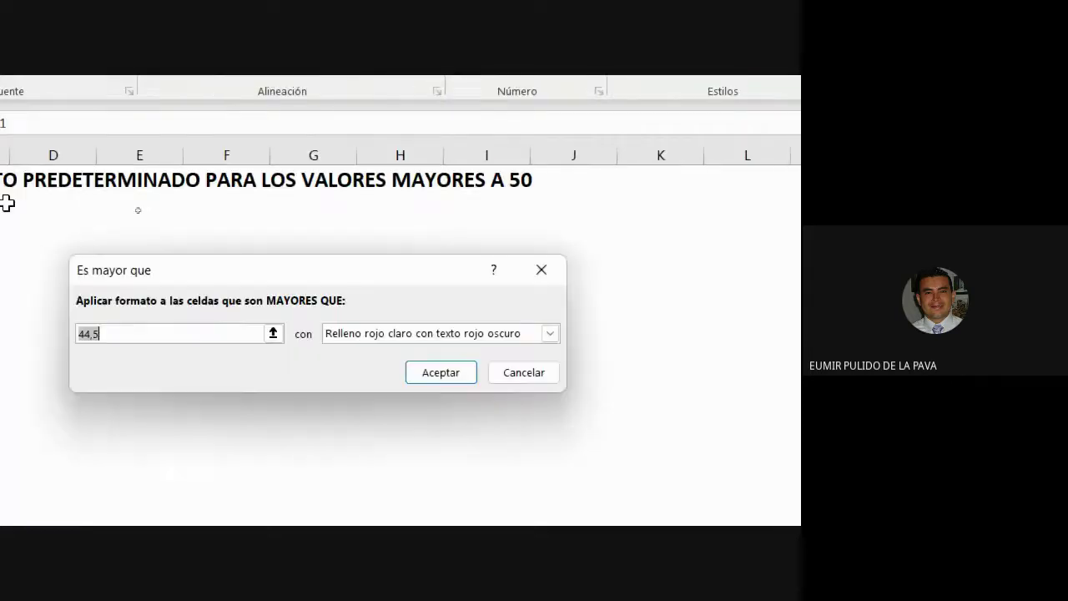
type("50")
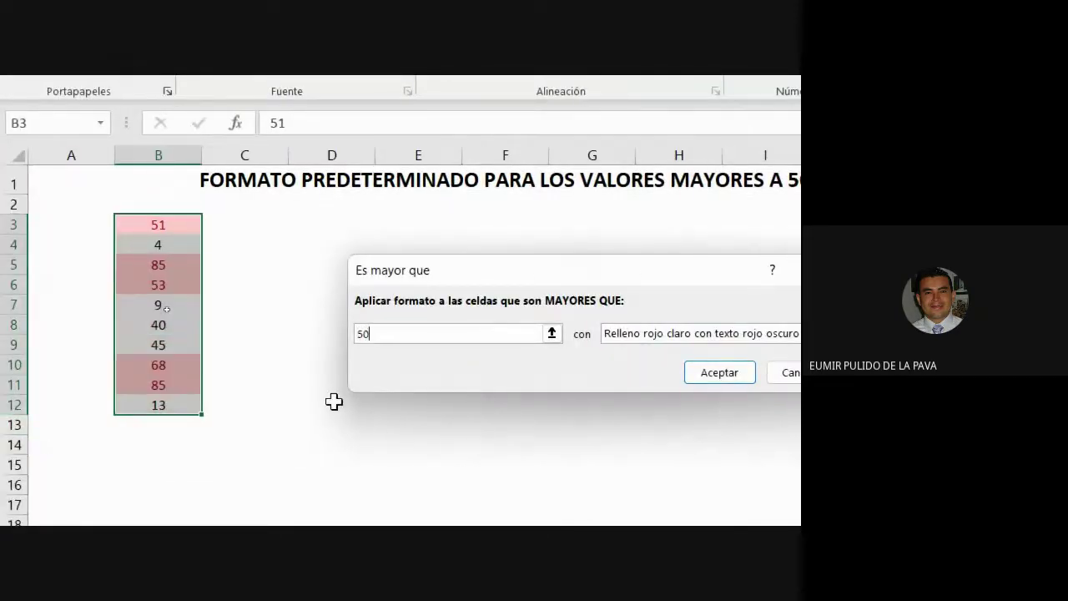
Step: Choose a custom format for the greater-than rule and define a red dash-dot outline border
left_click(675, 333)
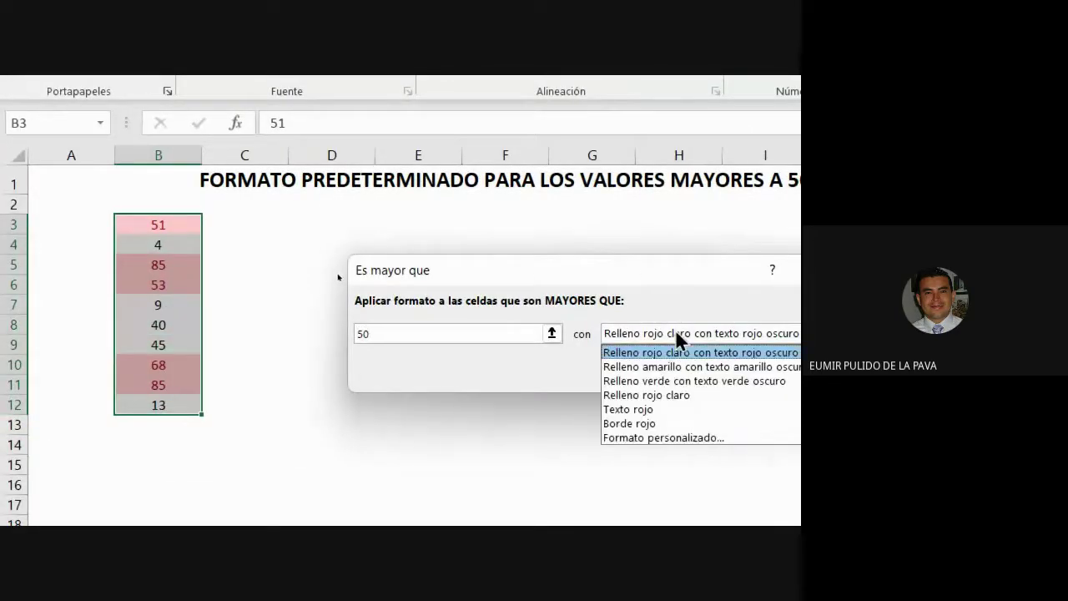
left_click(653, 437)
left_click(475, 140)
left_click(338, 263)
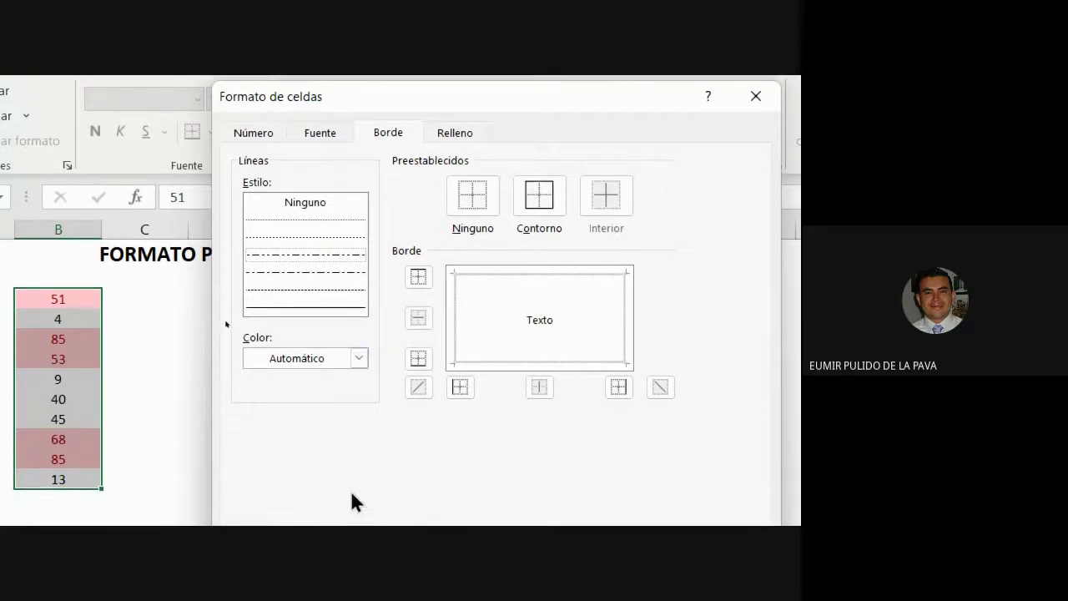
left_click(358, 358)
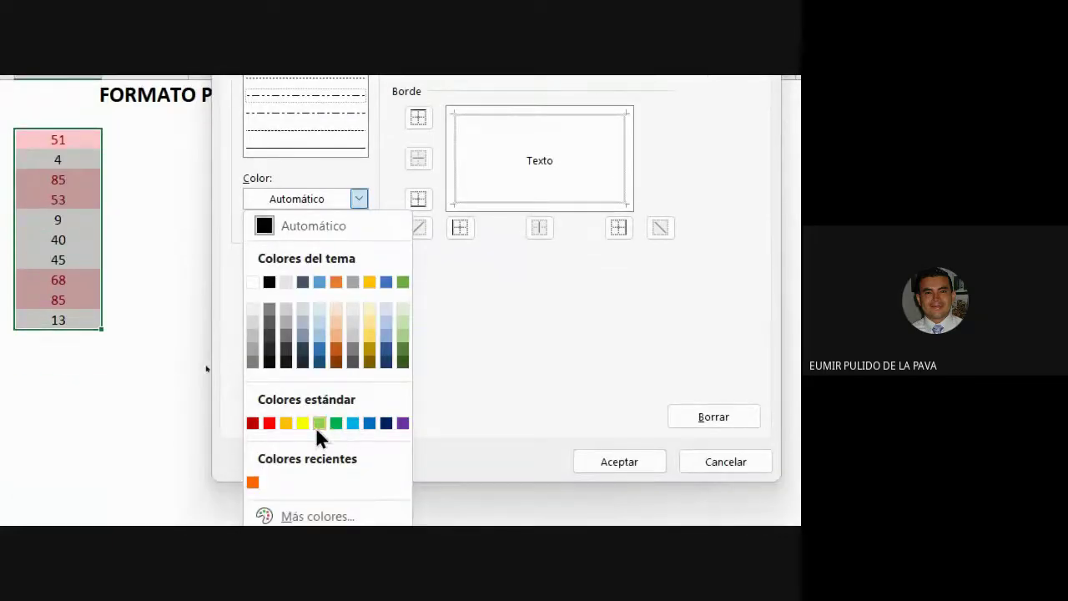
left_click(270, 424)
left_click(536, 138)
Step: Set the rule's font to bold italic in blue and apply the conditional format to the cells
left_click(322, 155)
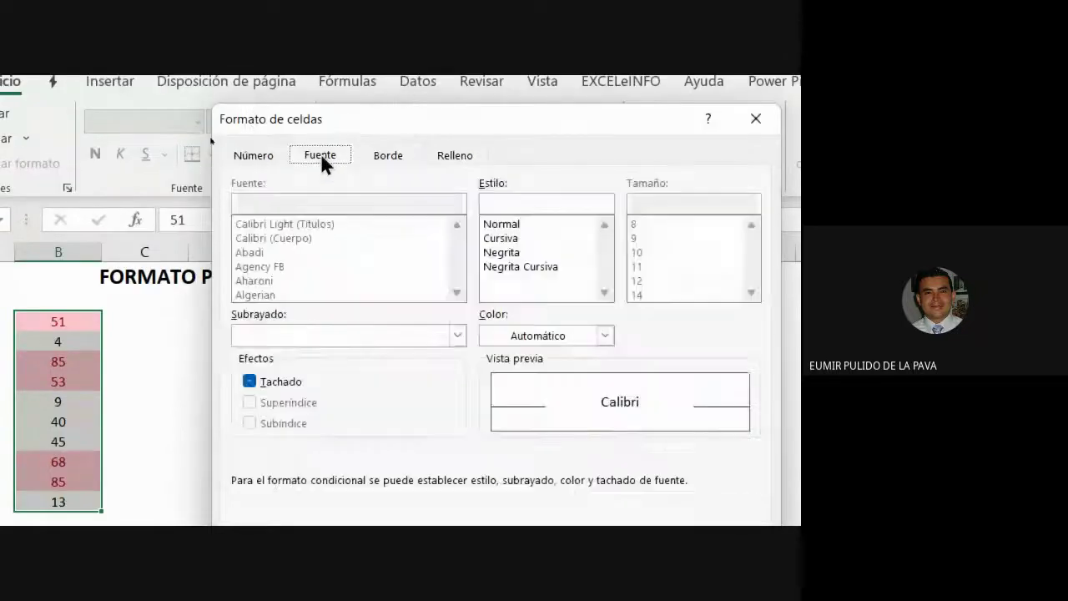
left_click(512, 266)
left_click(548, 331)
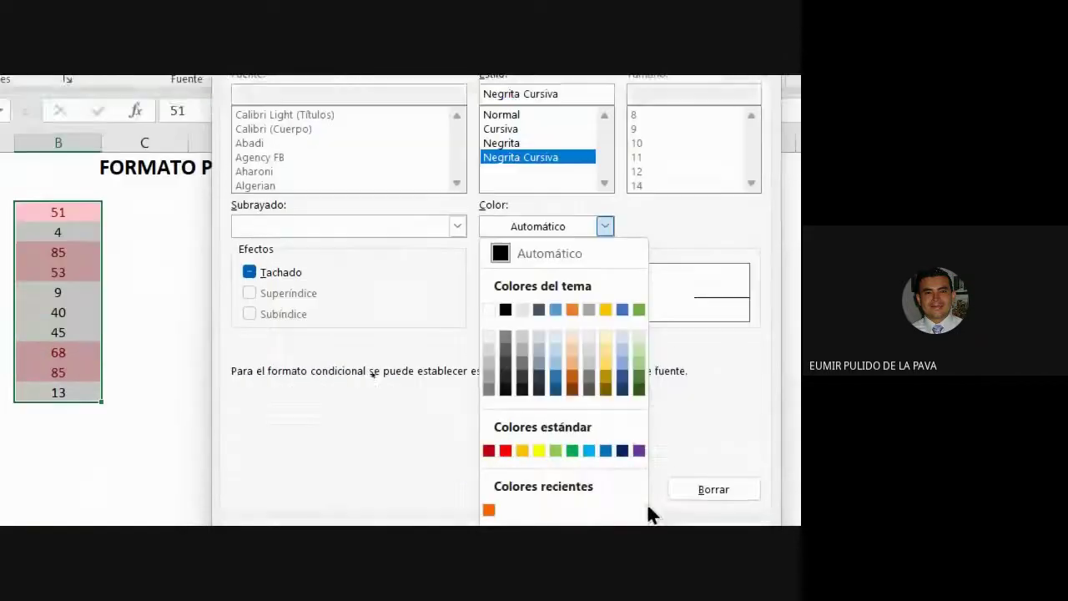
left_click(606, 406)
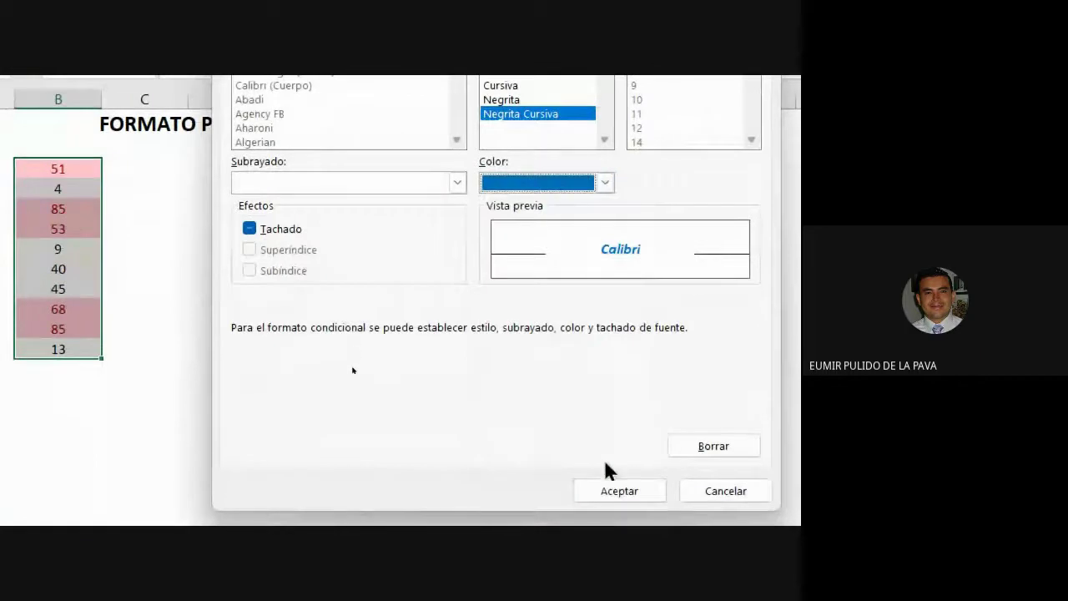
left_click(612, 494)
left_click(619, 316)
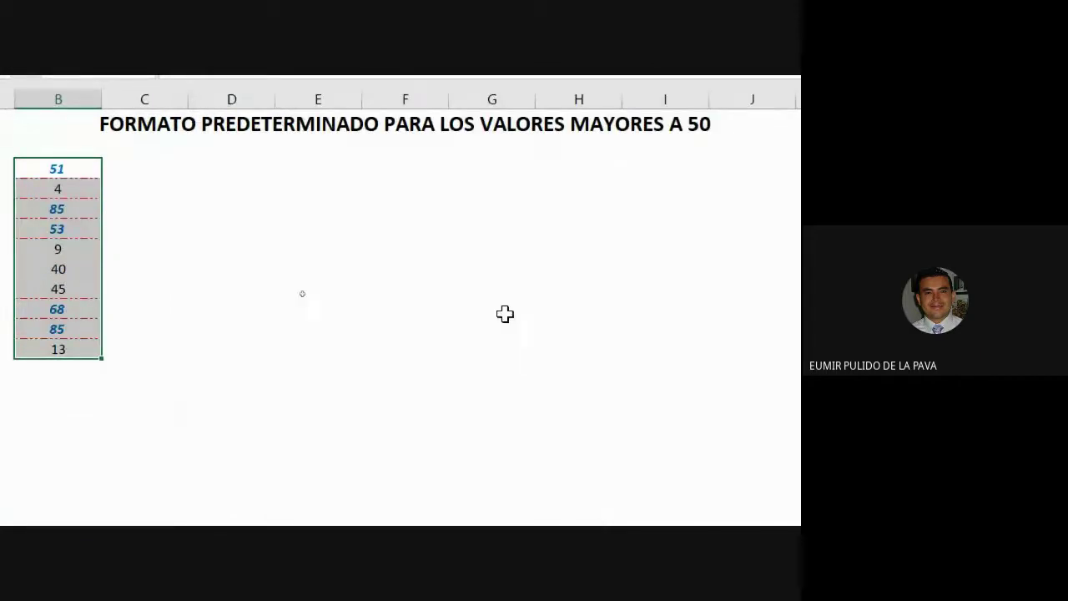
left_click(153, 248)
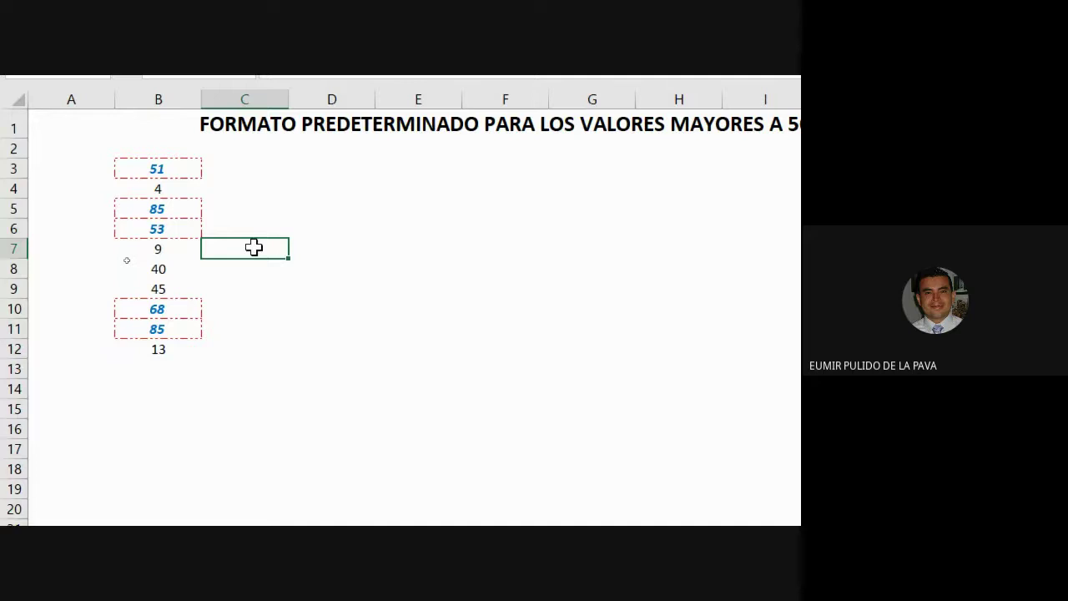
Step: Enter 51 in cell B8 to test the greater-than-50 rule
left_click(177, 266)
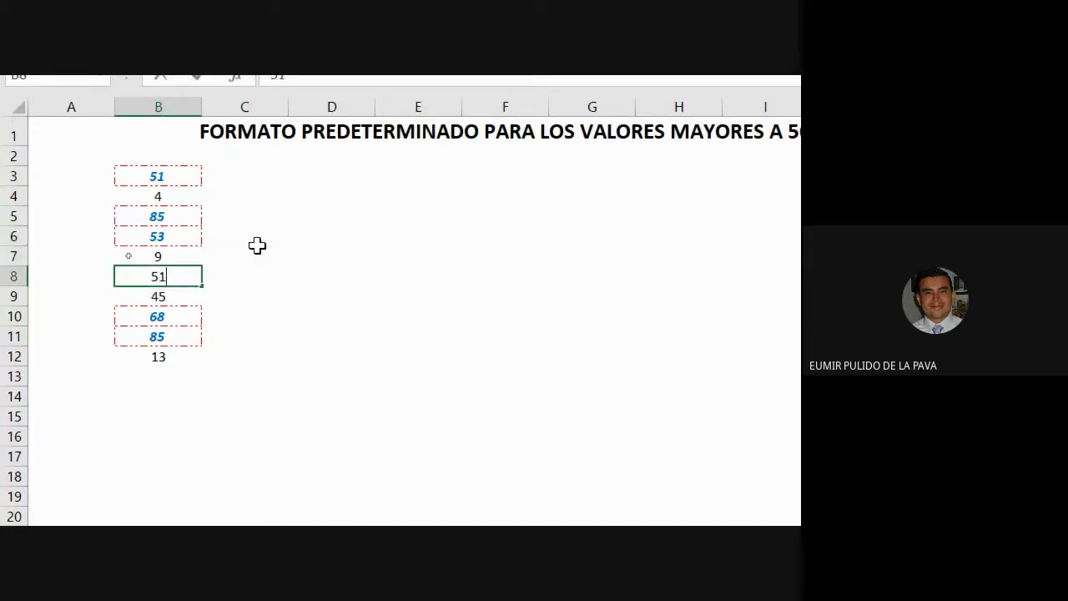
key("Return")
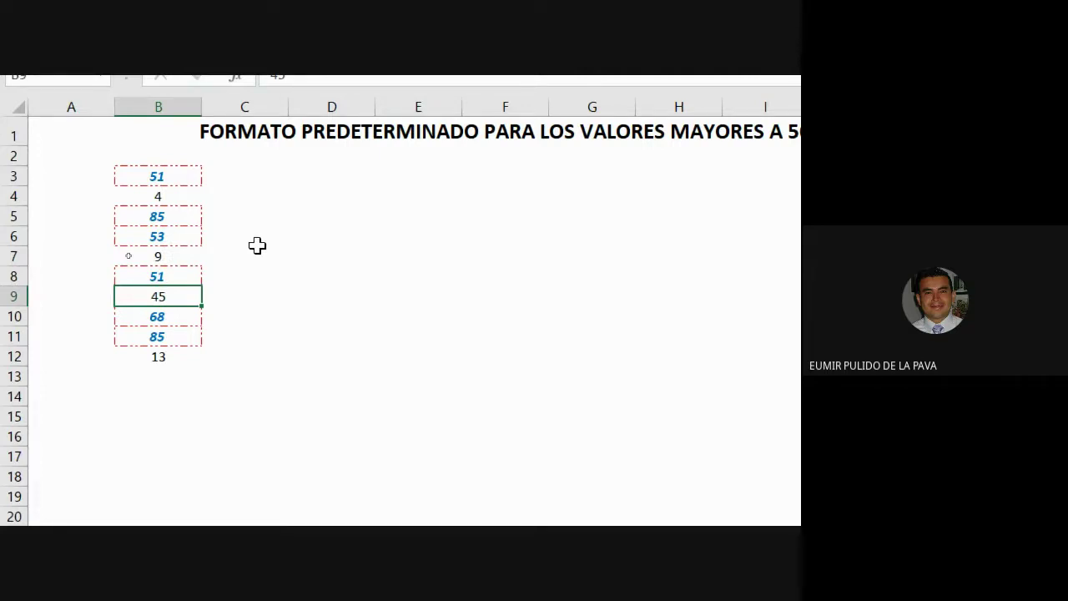
Step: Review the conditional formatting rule applied to B3:B12 in the rules manager, and close it
left_click_drag(167, 177, 158, 349)
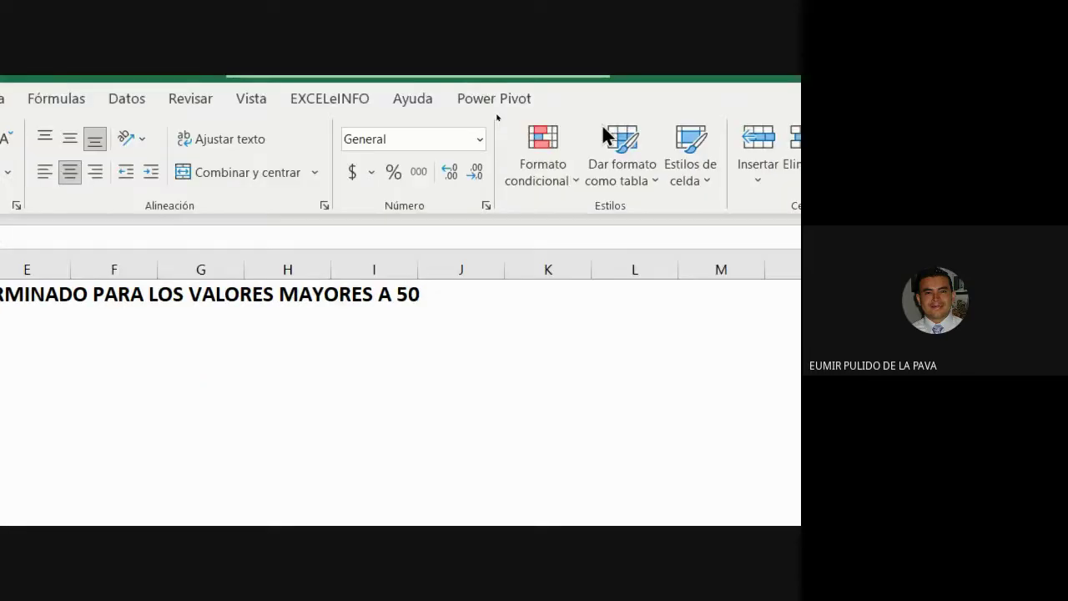
left_click(557, 165)
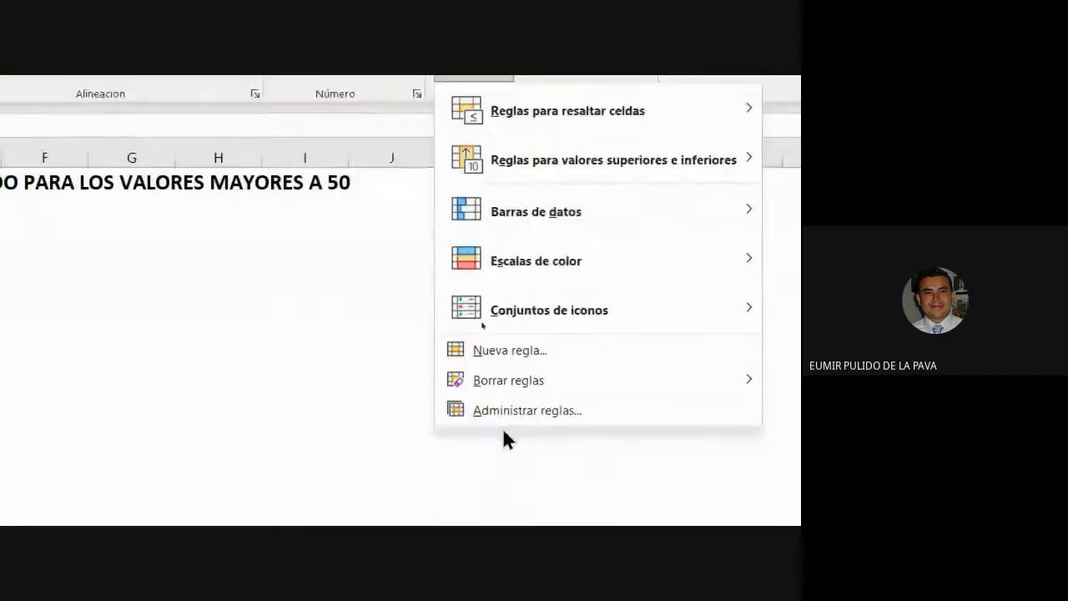
left_click(535, 412)
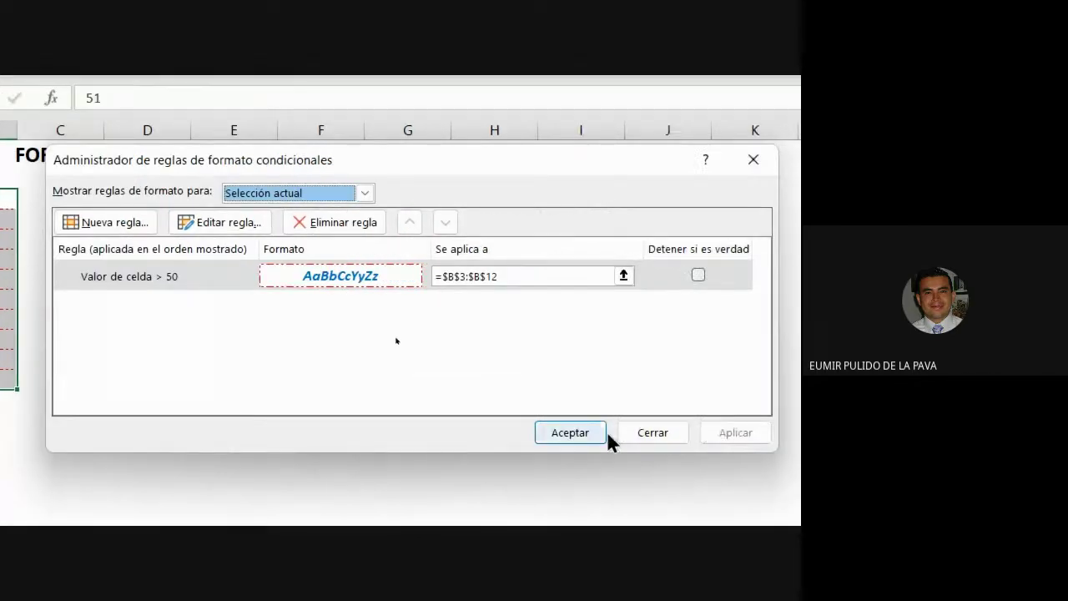
left_click(602, 430)
Step: Go to the Ejercicio 4 sheet and read part (A) of Exercise 4 in the instructions PDF in Adobe Acrobat Reader
left_click(346, 442)
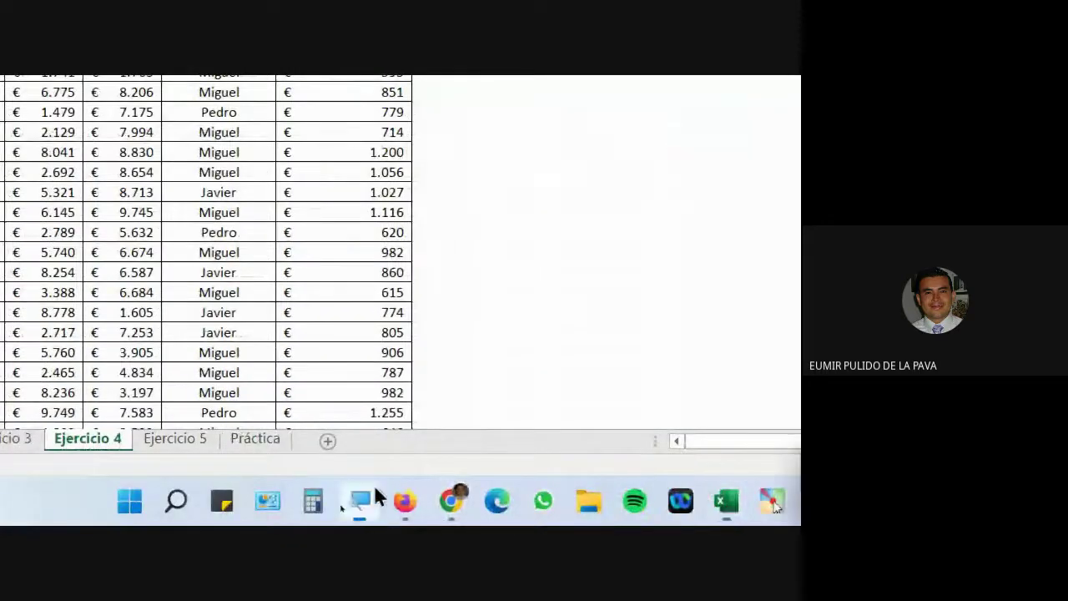
left_click(587, 491)
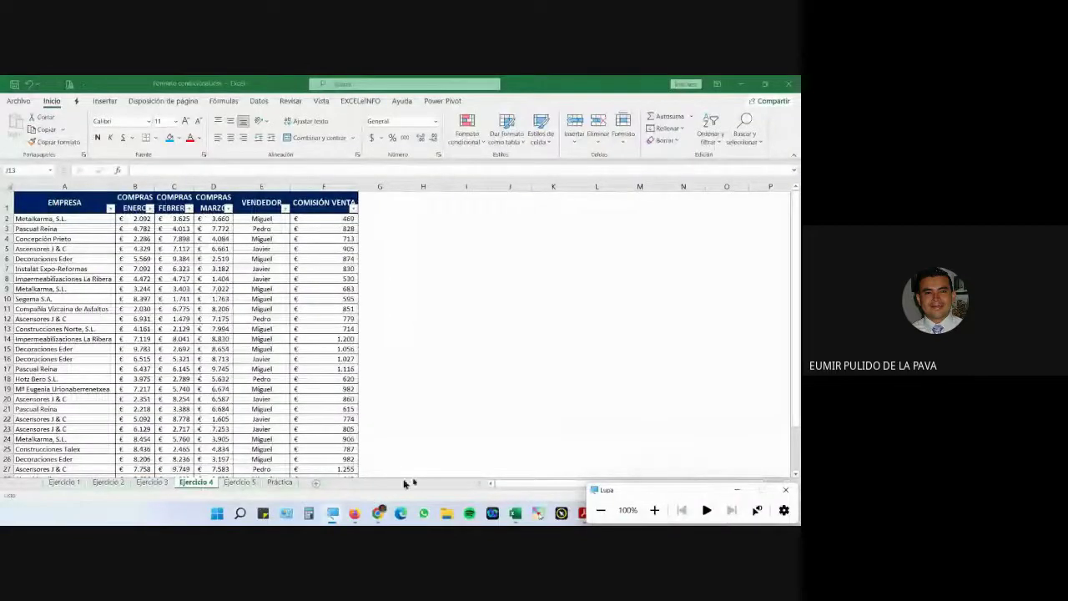
left_click(581, 512)
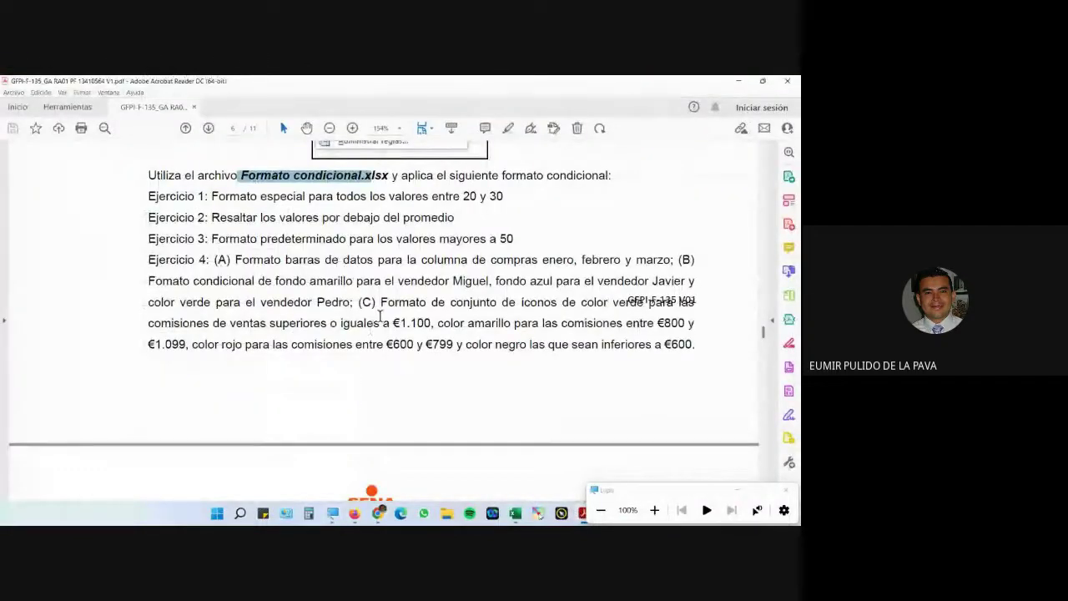
scroll(286, 255, "down", 1)
left_click_drag(214, 240, 668, 242)
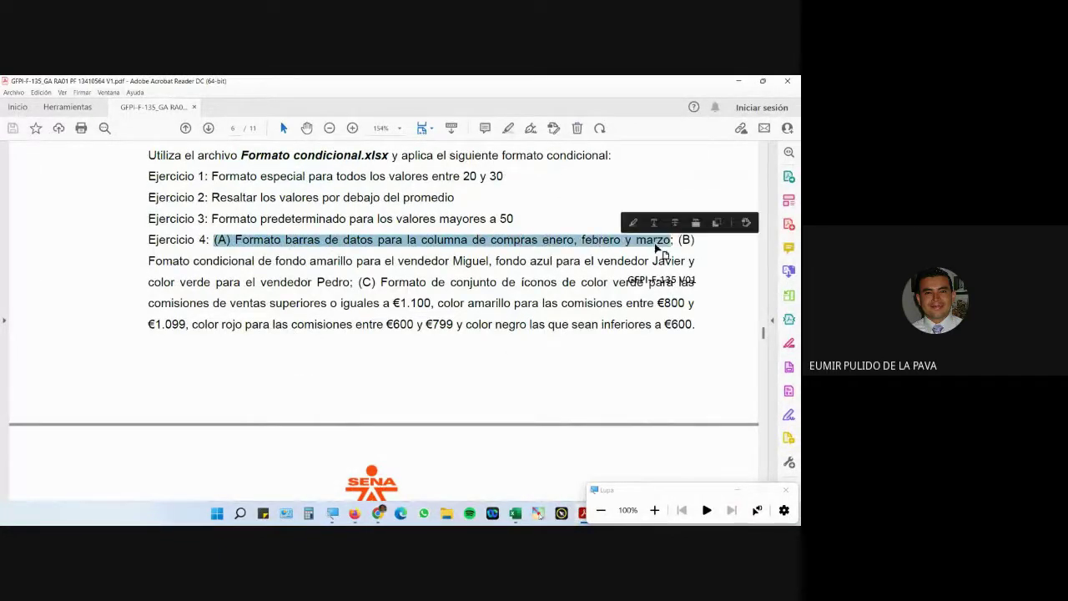
left_click(736, 491)
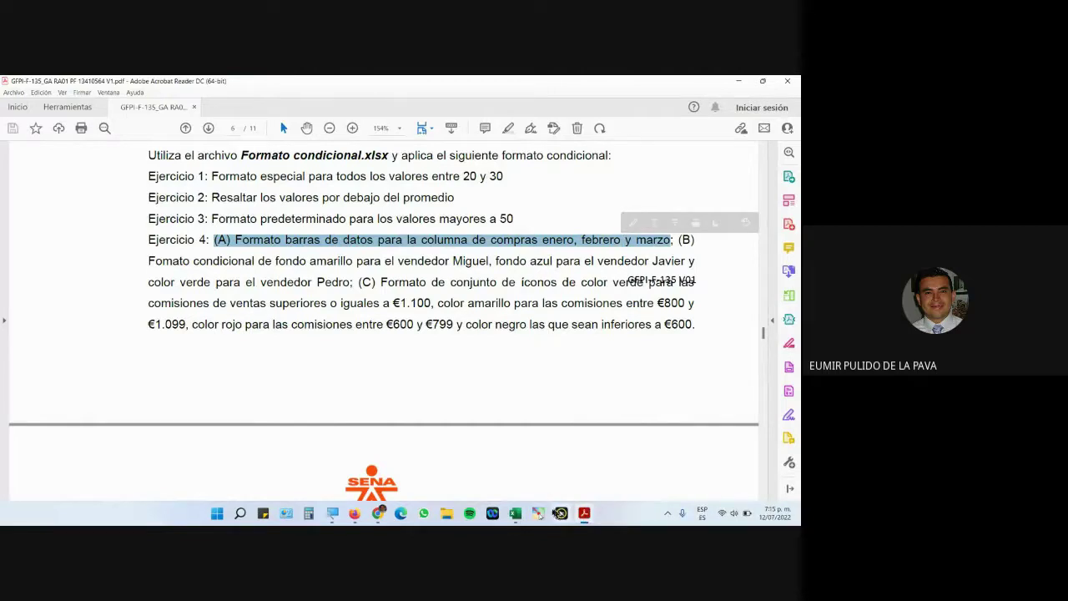
Step: Return to Excel and apply solid-fill orange data bars to the January purchases in B2:B33
left_click(512, 514)
left_click(548, 465)
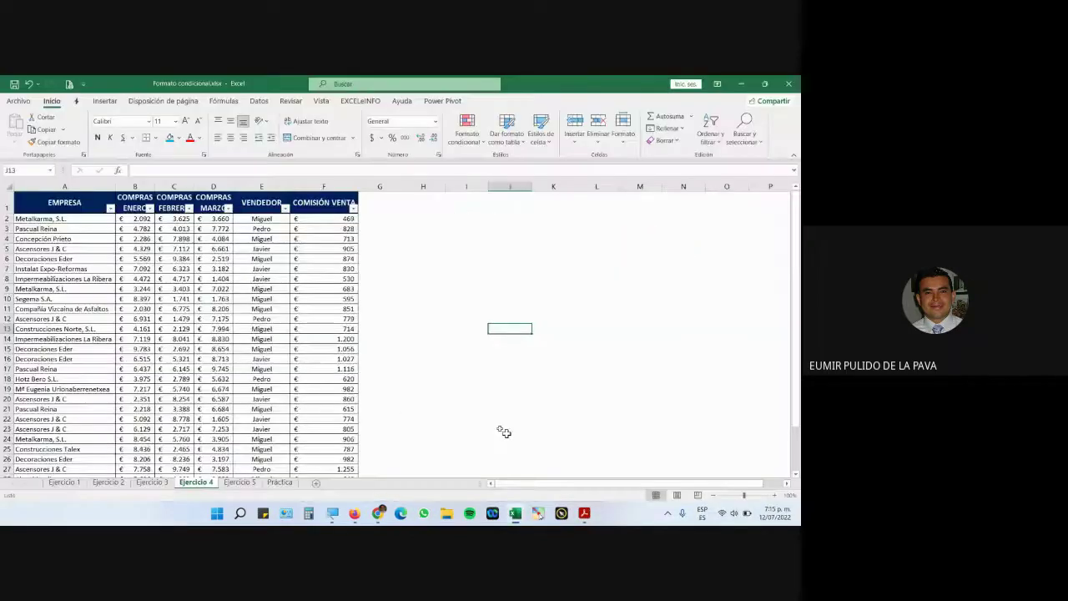
left_click_drag(136, 219, 150, 457)
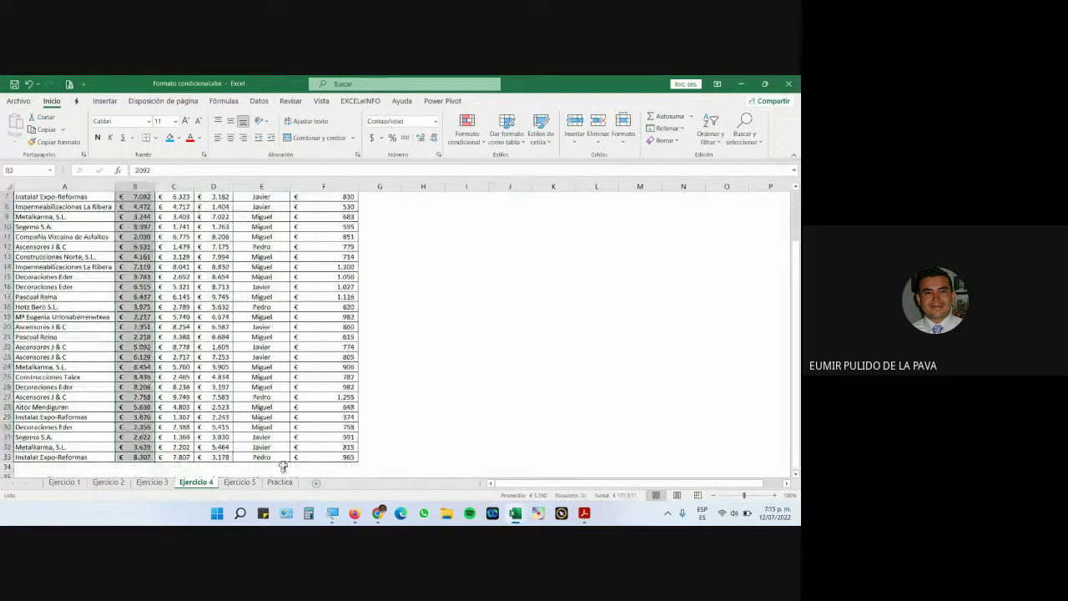
left_click(331, 510)
left_click(654, 510)
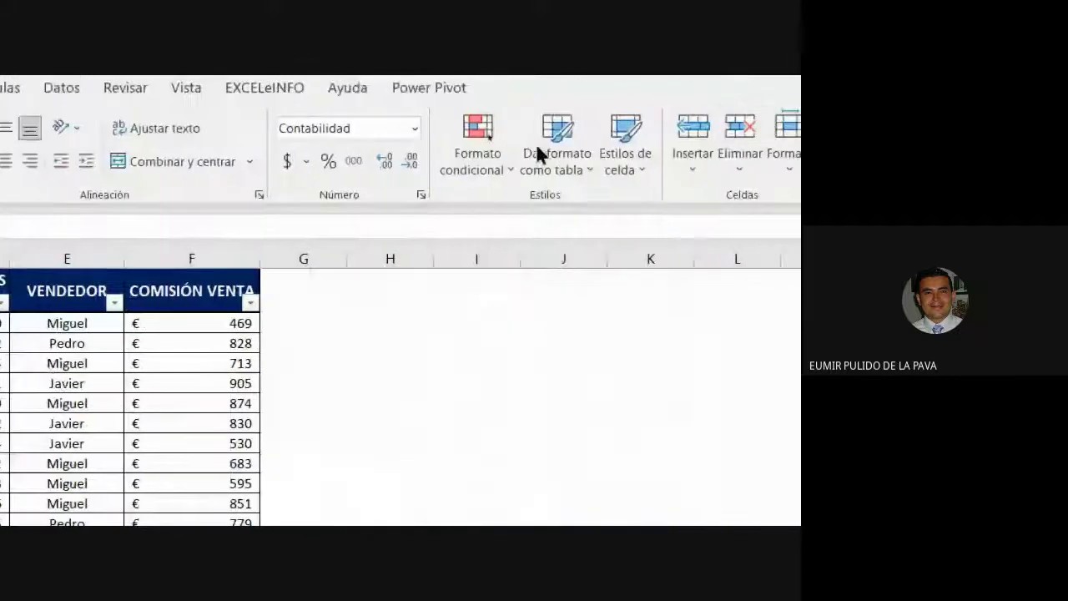
left_click(497, 161)
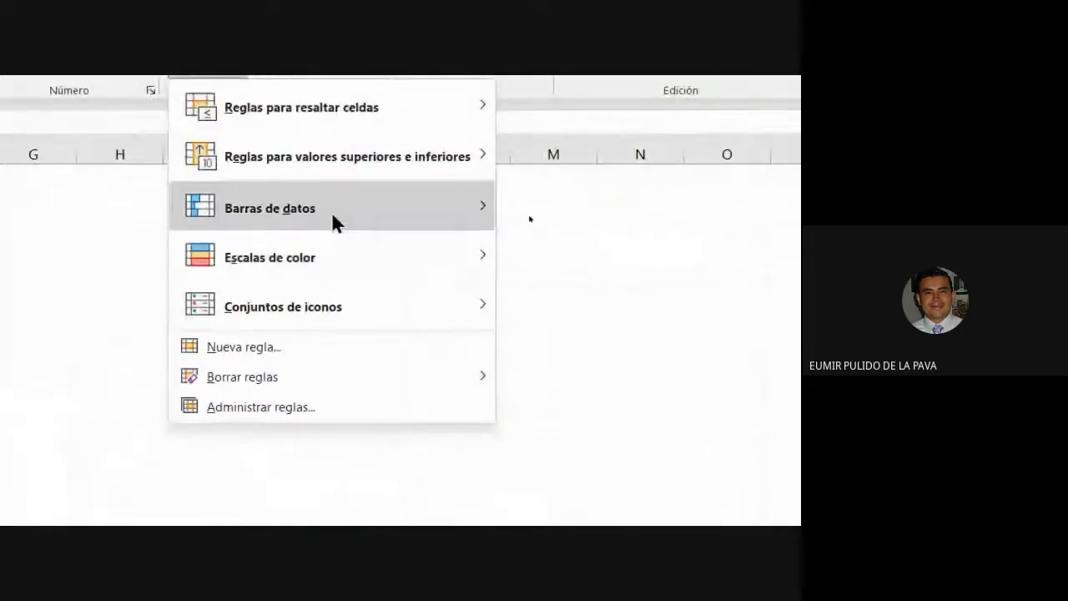
mouse_move(332, 220)
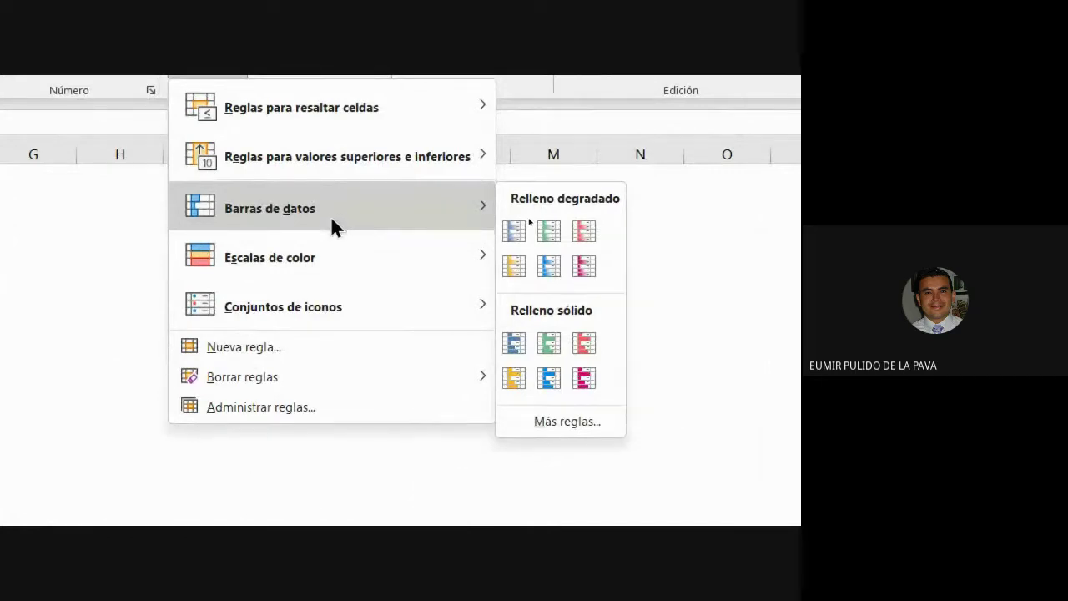
left_click(516, 378)
Step: Apply solid-fill blue data bars to the February purchases in column C, from C2 to C33
left_click_drag(106, 221, 342, 351)
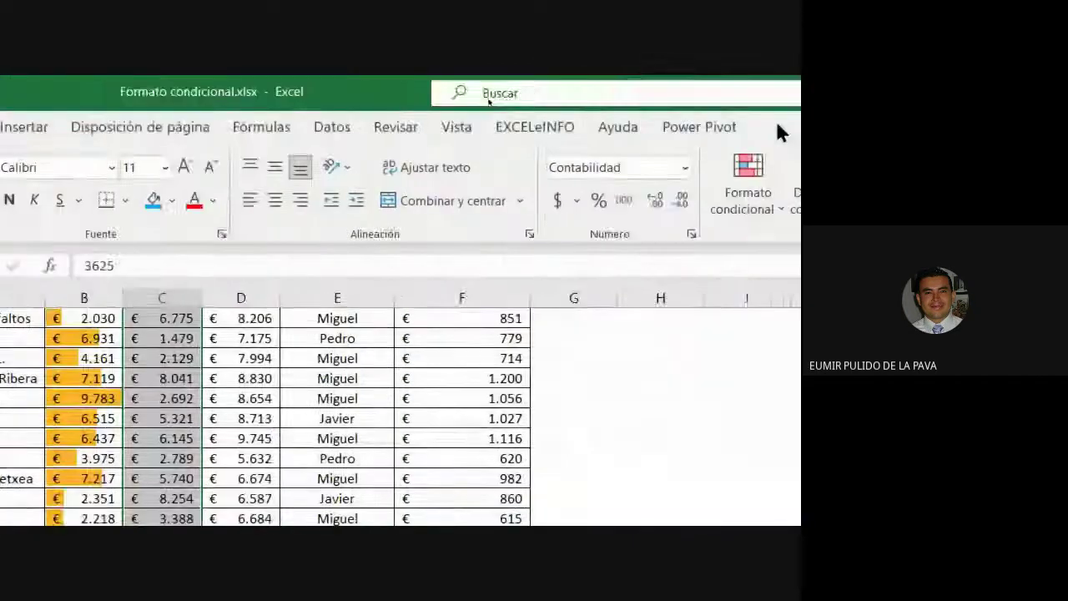
left_click(483, 192)
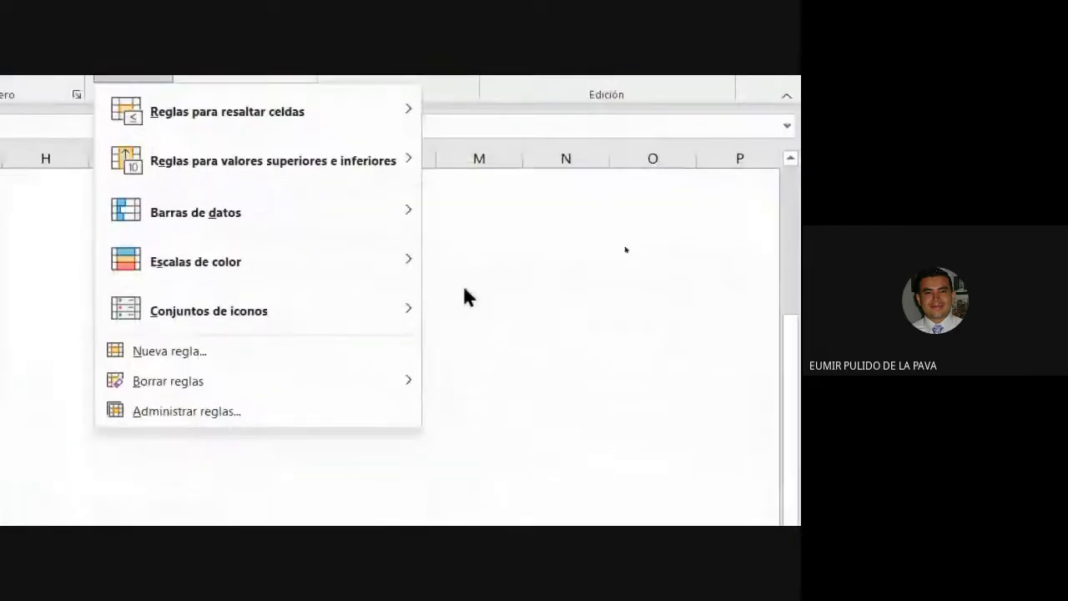
mouse_move(400, 216)
left_click(440, 346)
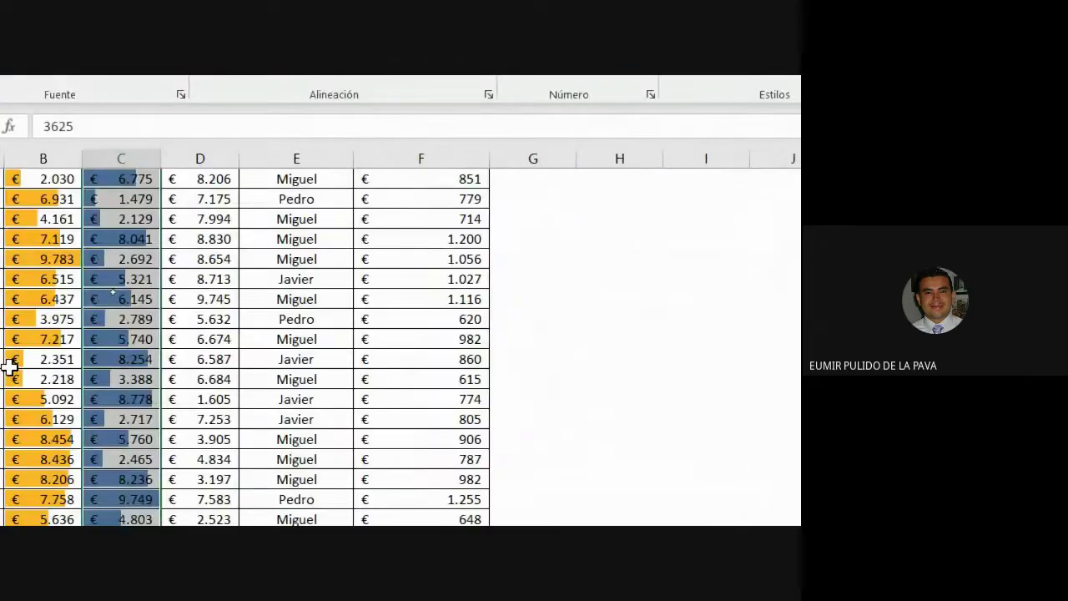
Step: Apply gradient-fill purple data bars to the March purchases in column D, starting from D2
scroll(10, 366, "up", 3)
left_click_drag(298, 226, 304, 425)
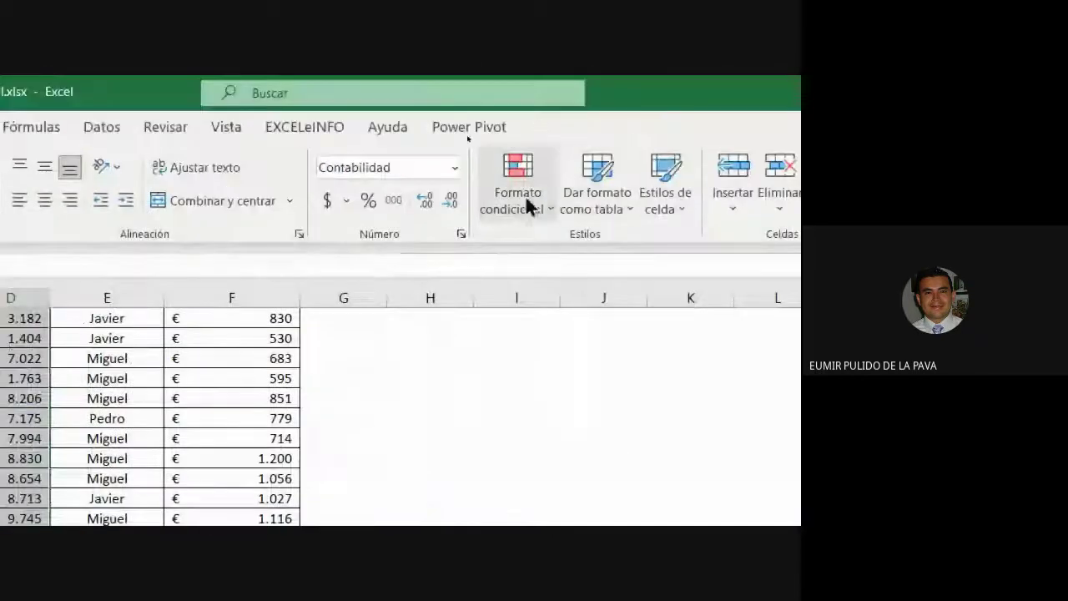
left_click(526, 205)
mouse_move(388, 302)
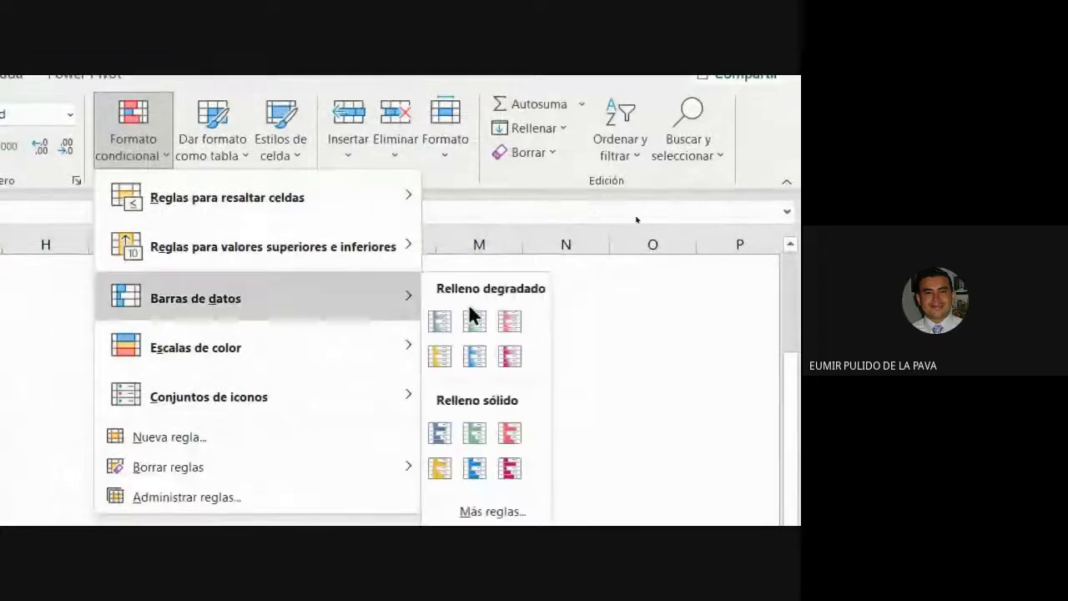
left_click(508, 330)
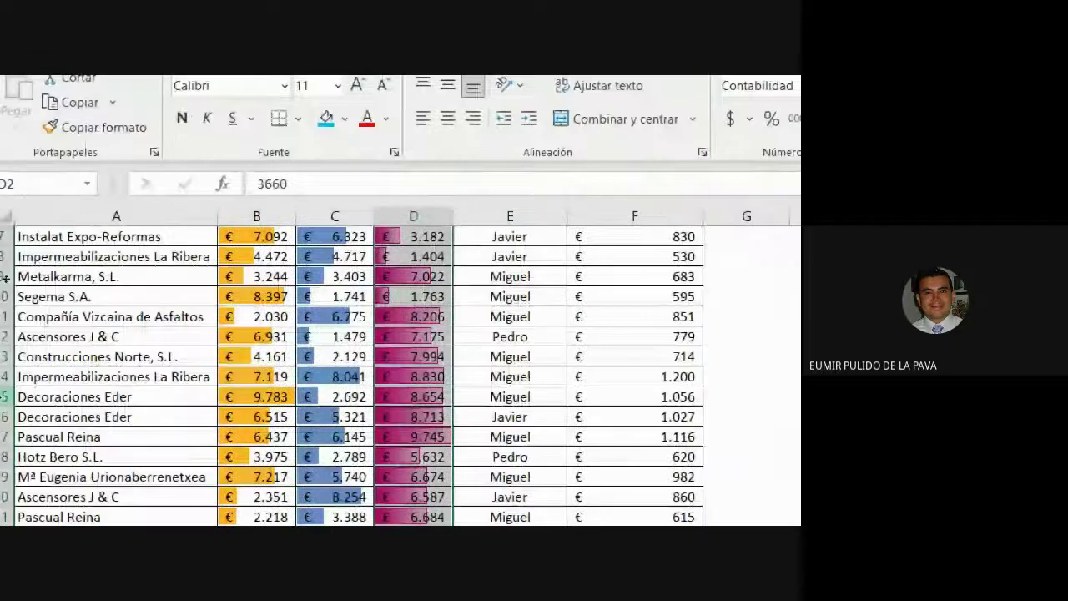
Step: Examine the data bars in the January purchases column, comparing bar lengths for its highest and lowest amounts
scroll(480, 441, "up", 2)
left_click(507, 441)
scroll(513, 476, "down", 3)
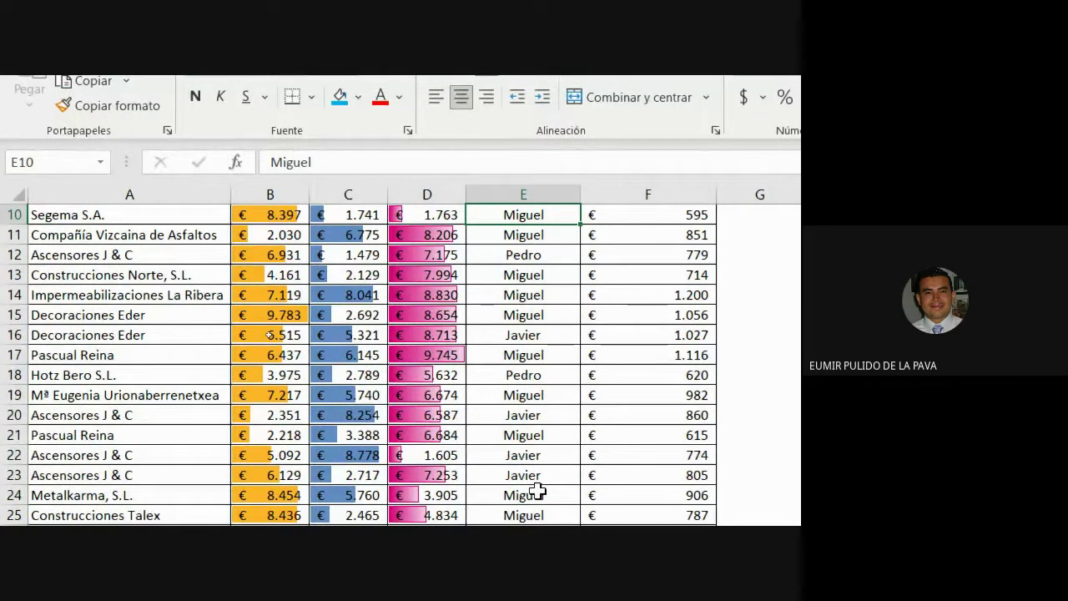
scroll(373, 440, "up", 1)
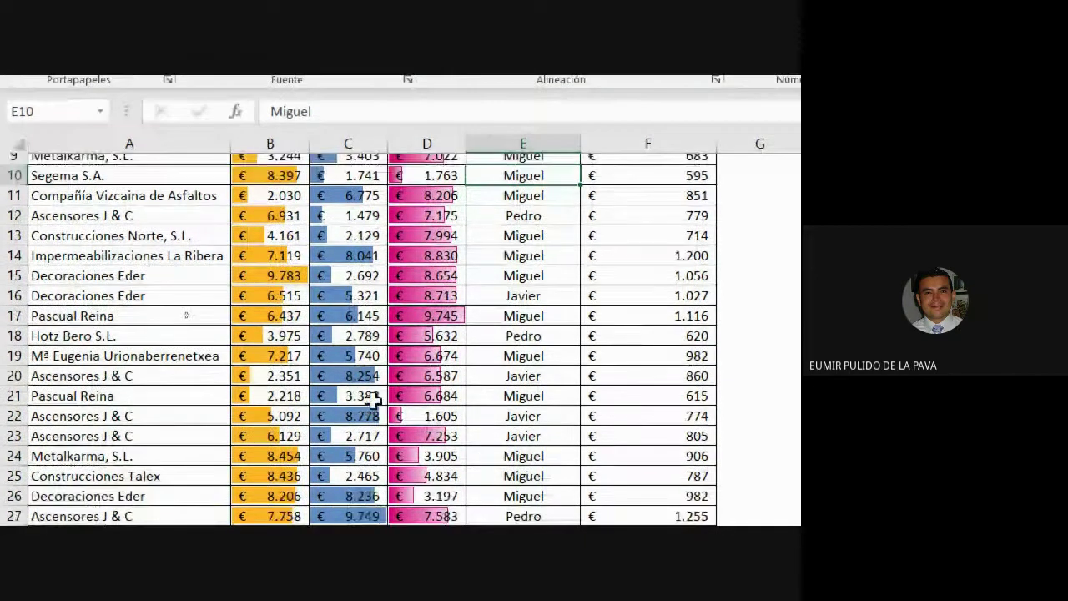
scroll(373, 401, "up", 3)
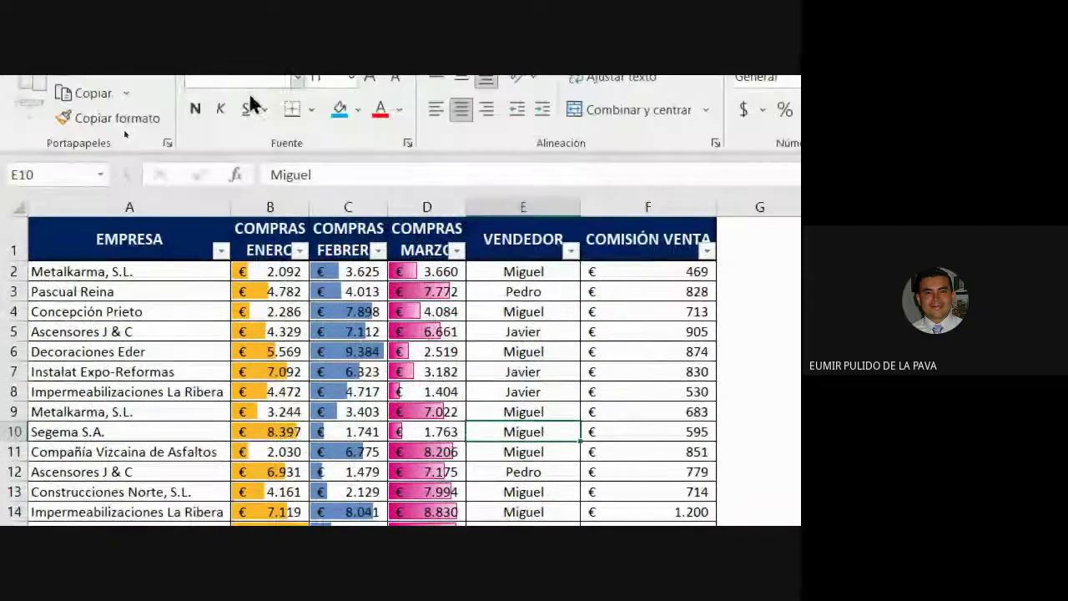
left_click(270, 207)
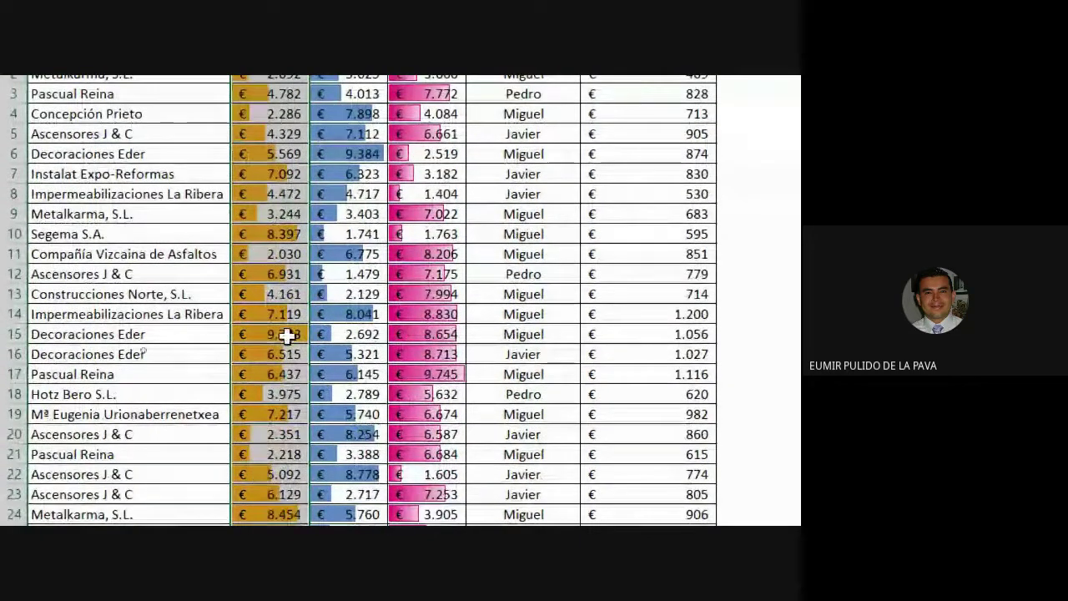
left_click(287, 334)
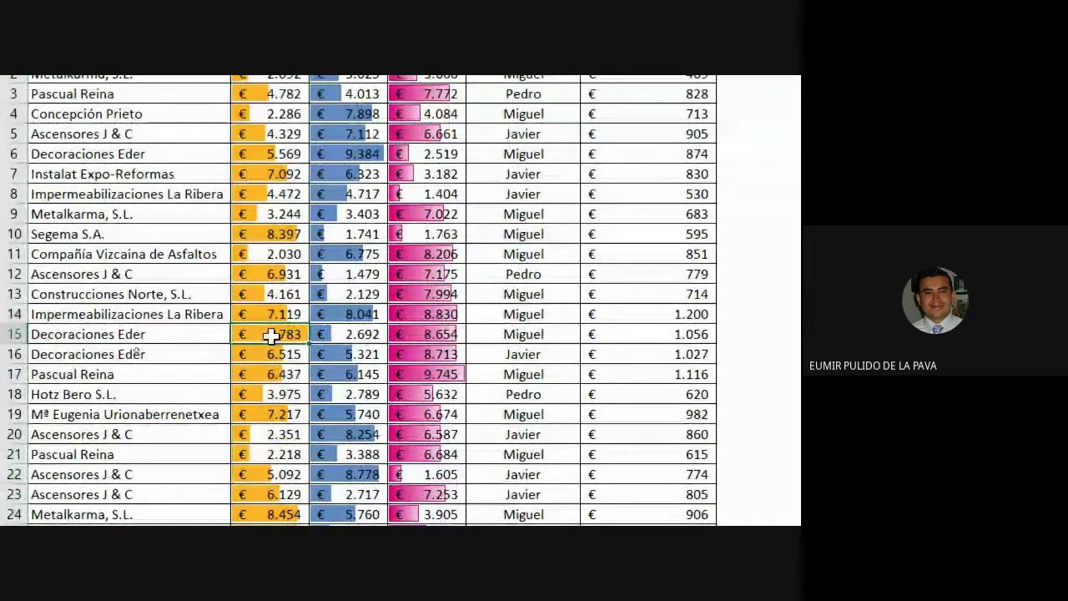
scroll(309, 461, "down", 2)
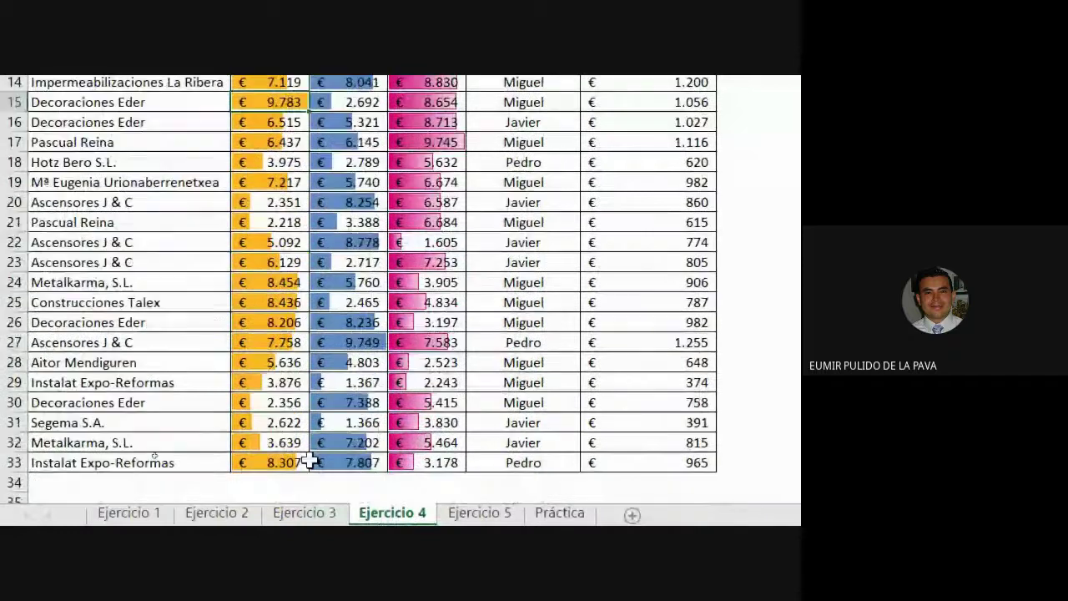
scroll(309, 461, "down", 2)
scroll(280, 365, "up", 3)
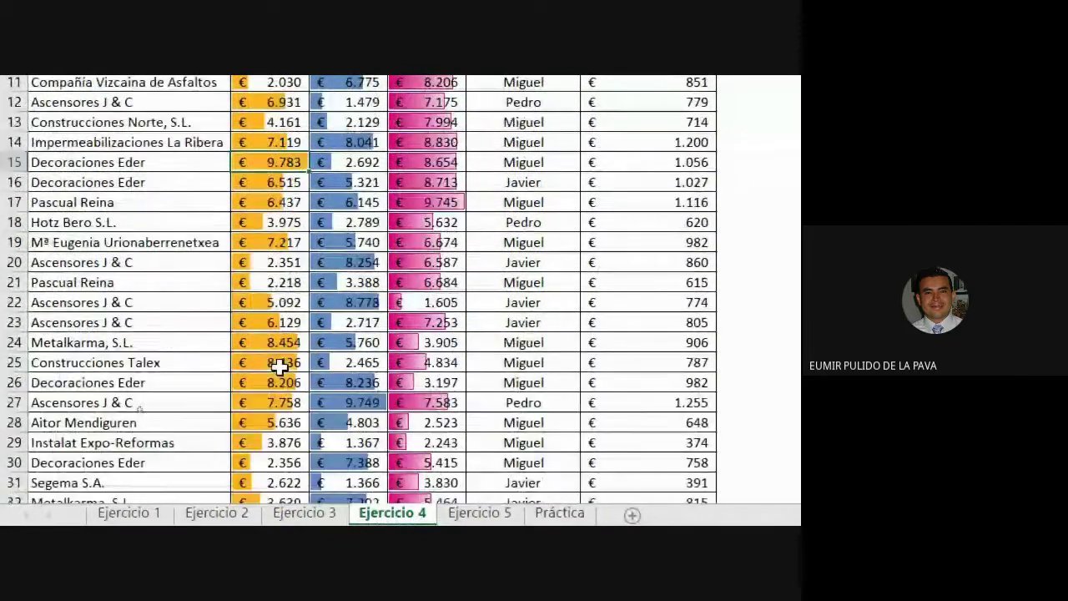
scroll(281, 364, "up", 2)
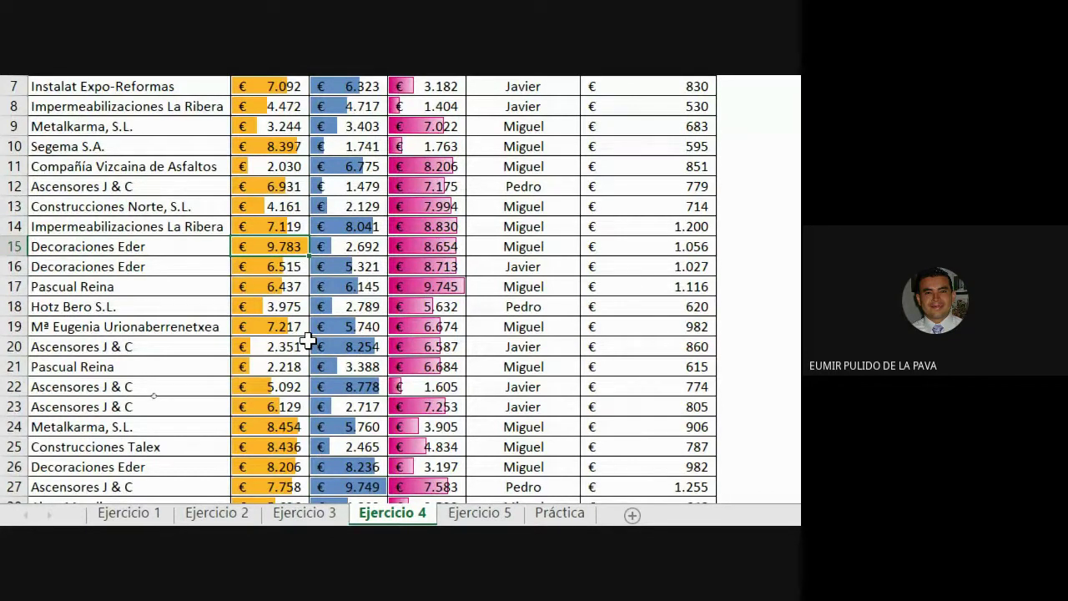
left_click(285, 367)
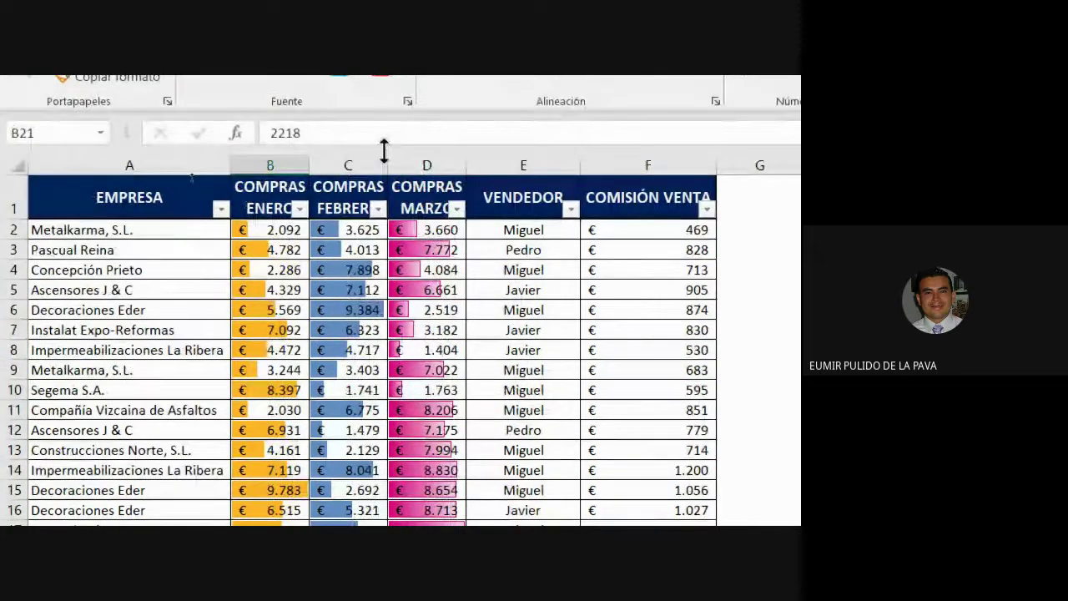
Step: Examine the data bars in the February purchases column, locating the cell with the longest bar
left_click(352, 164)
scroll(367, 498, "down", 2)
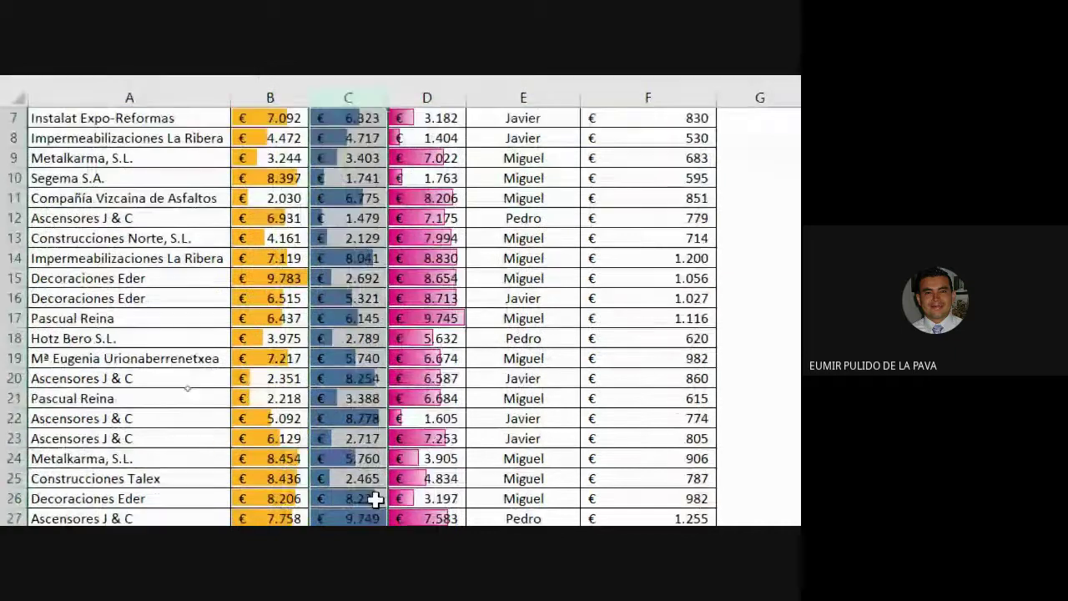
scroll(375, 498, "down", 2)
left_click(367, 397)
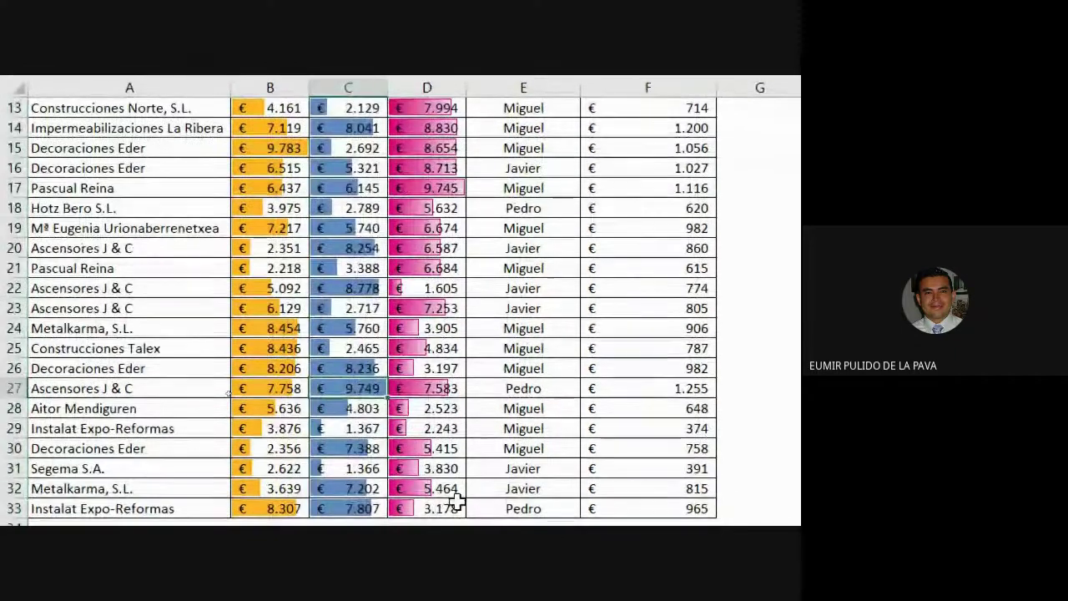
scroll(461, 488, "down", 1)
scroll(459, 487, "up", 5)
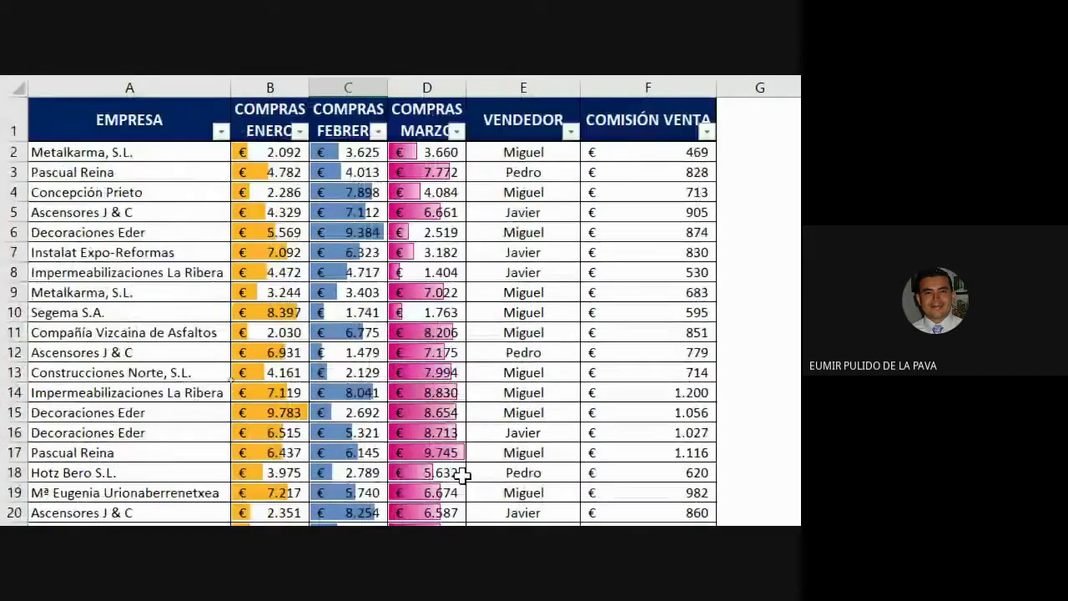
Step: Change the February purchases amount for Segema S.A. in C10 to 21741
double_click(342, 312)
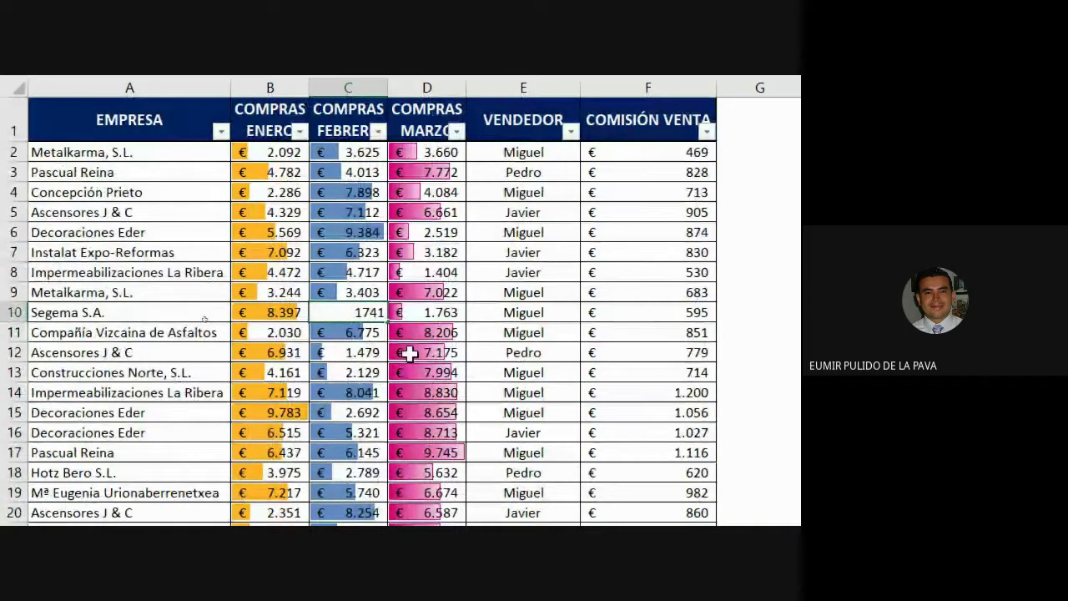
type("2")
key("Return")
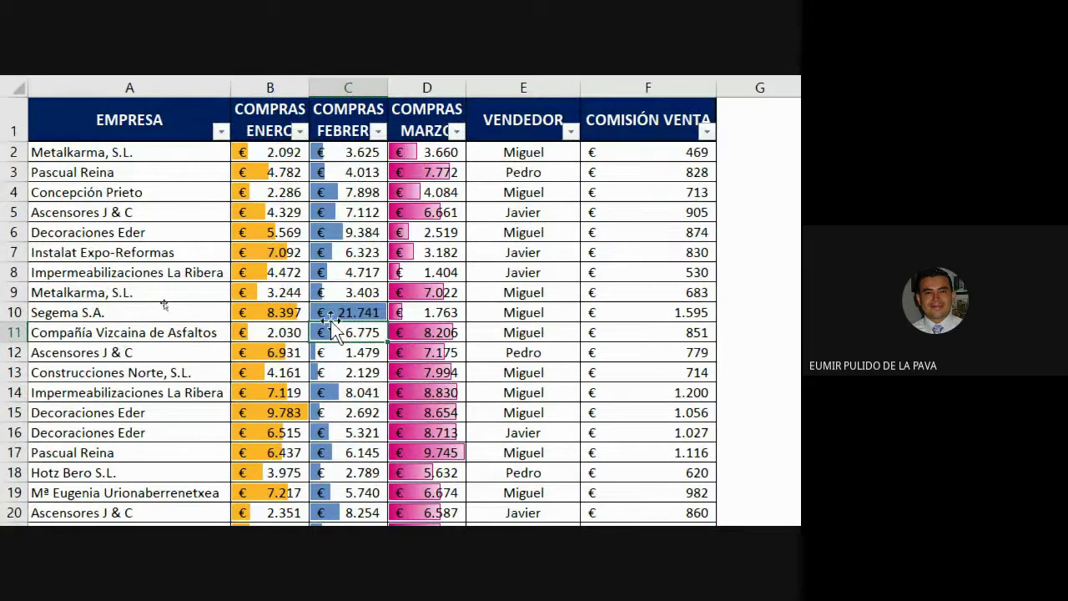
Step: Set the February purchases amount for Construcciones Norte, S.L. in C13 to 10900
left_click(359, 312)
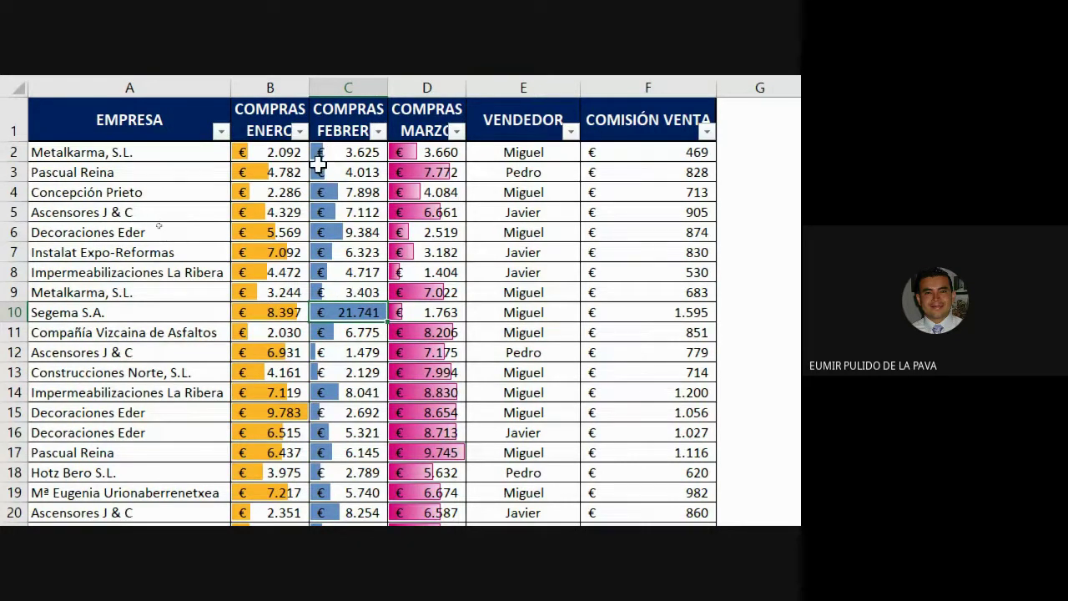
left_click(343, 374)
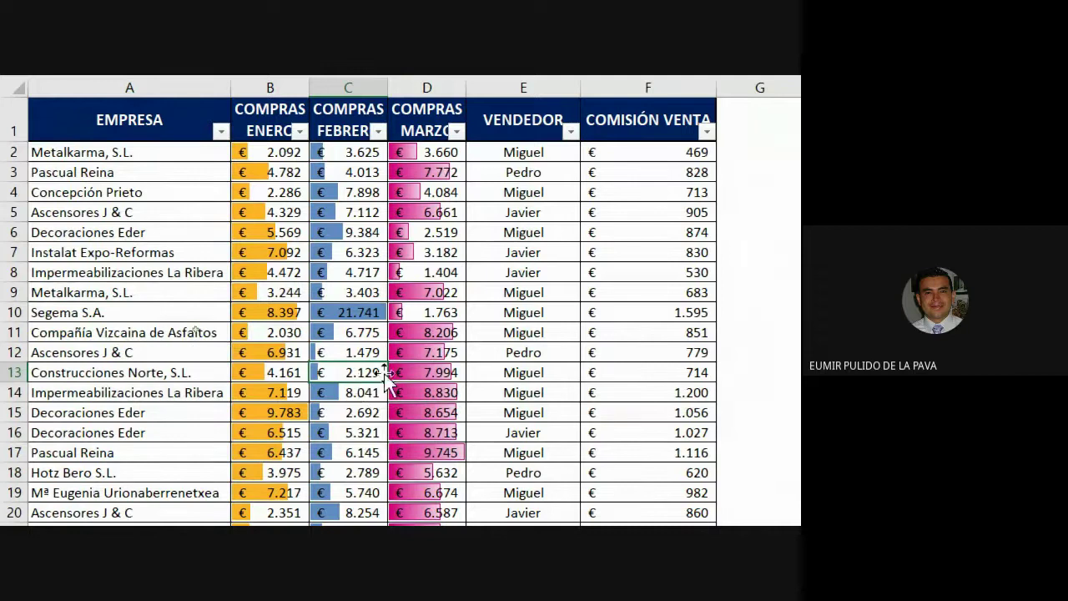
key("F2")
key("BackSpace")
key("BackSpace")
key("BackSpace")
key("BackSpace")
type("10900")
key("Return")
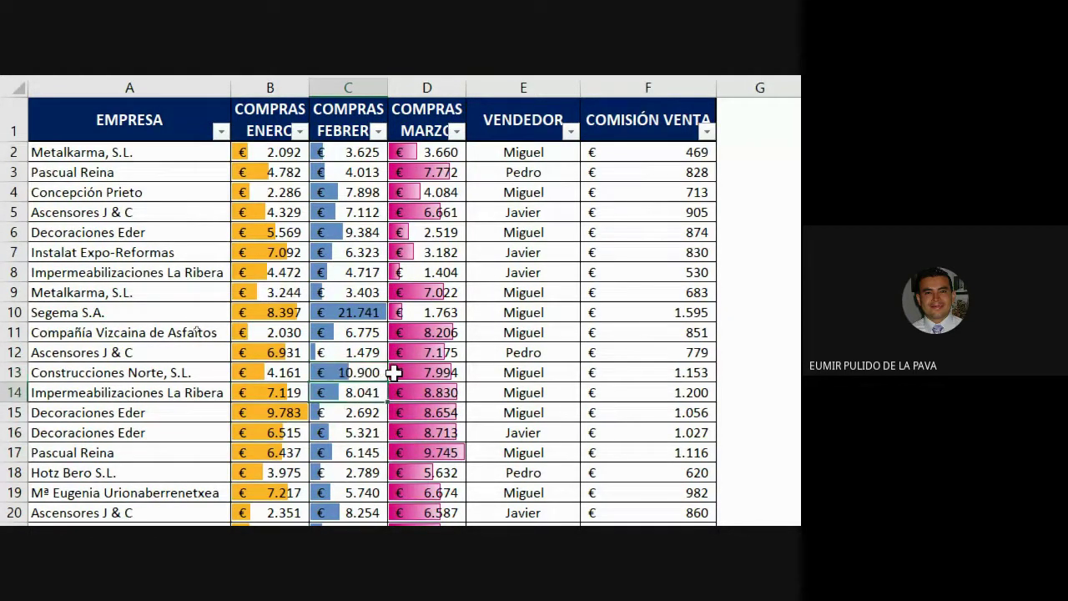
Step: Change the February purchases amount in C13 to 18.000
left_click(351, 372)
type("18.000")
key("Return")
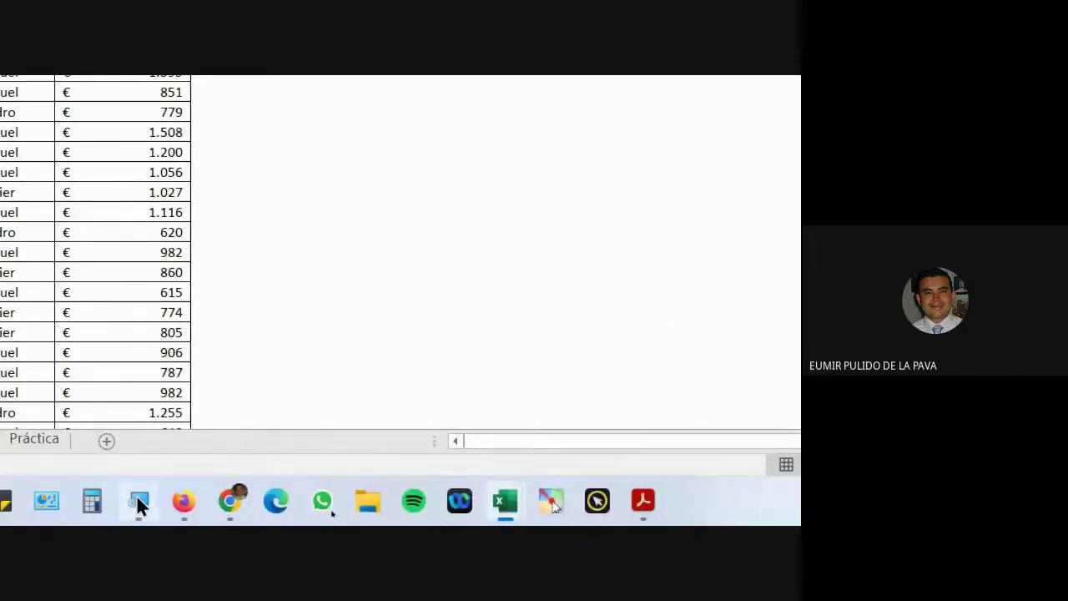
Step: Reset the screen magnification to 100%, check the Google Meet call chat, and return to the Formato condicional.xlsx workbook
left_click(136, 498)
key("super+minus")
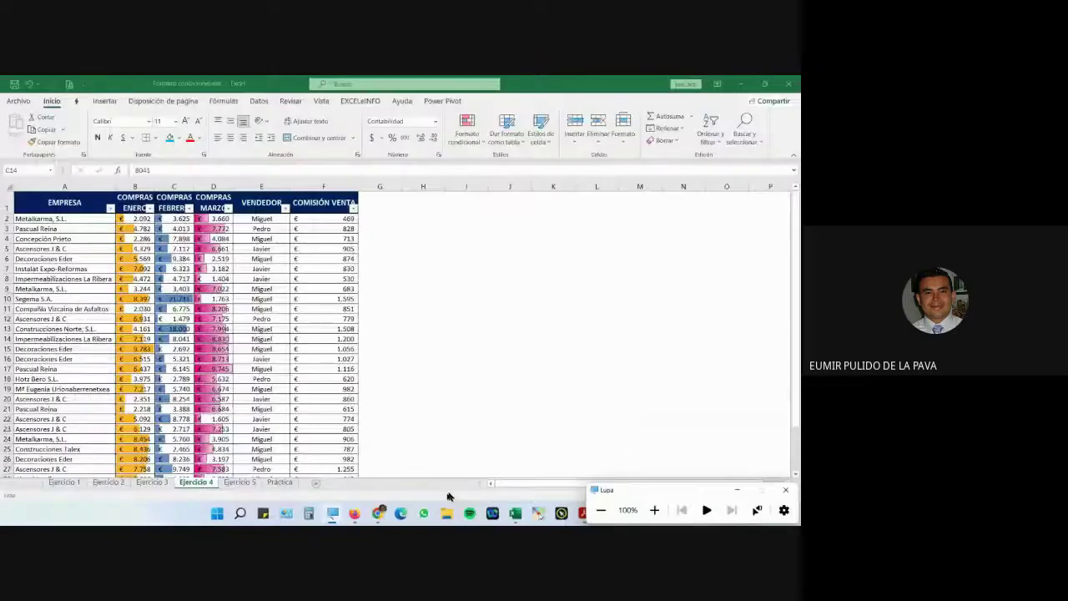
left_click(363, 494)
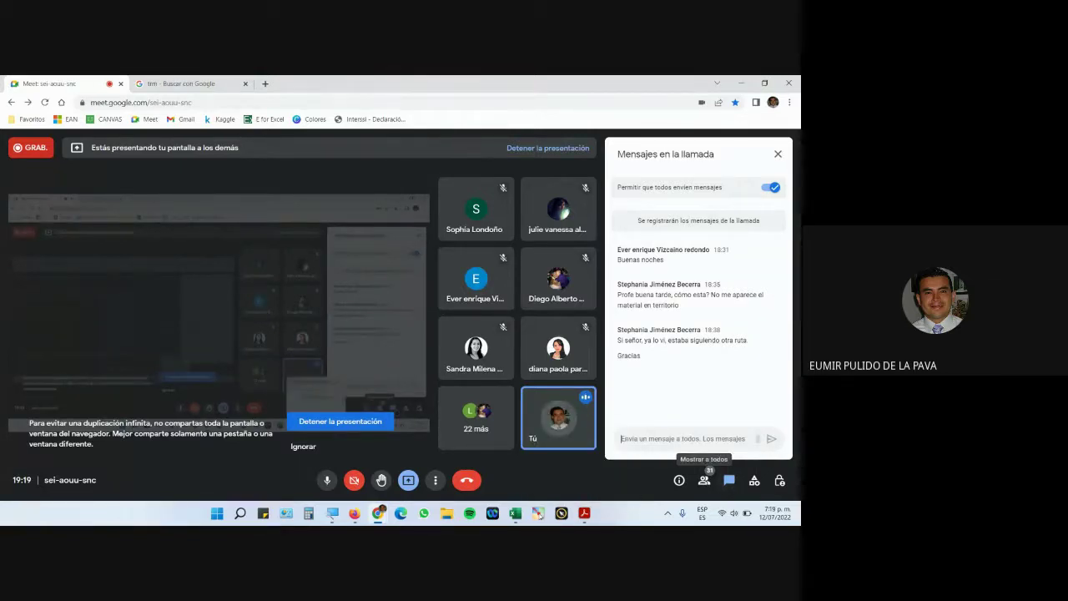
mouse_move(515, 510)
left_click(550, 475)
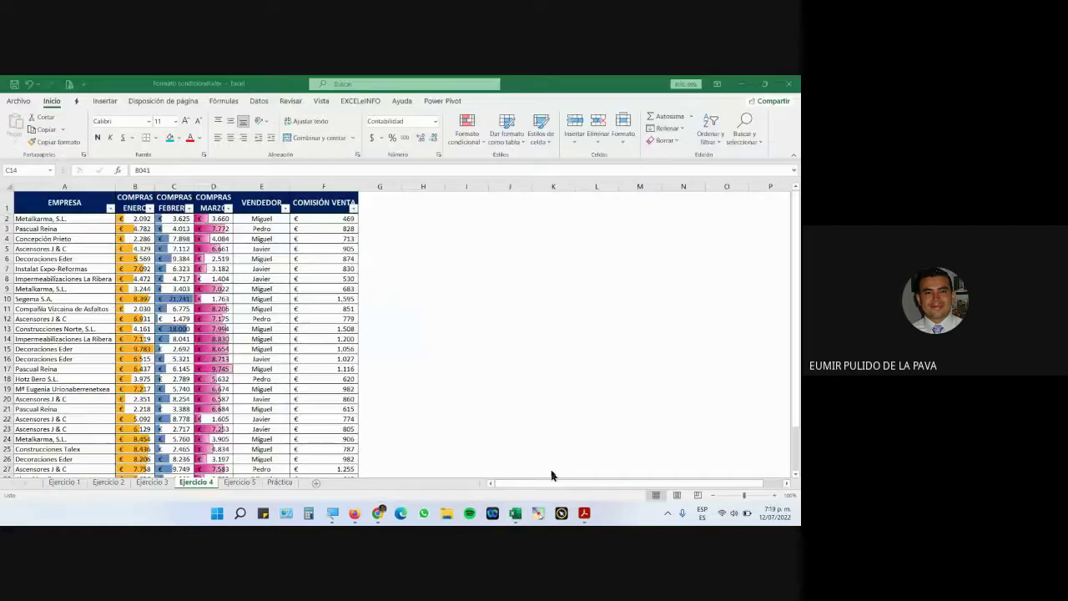
Step: Switch to the PDF guide in Acrobat Reader, highlight part B of Ejercicio 4 on vendor background colours, and return to the workbook
left_click(583, 512)
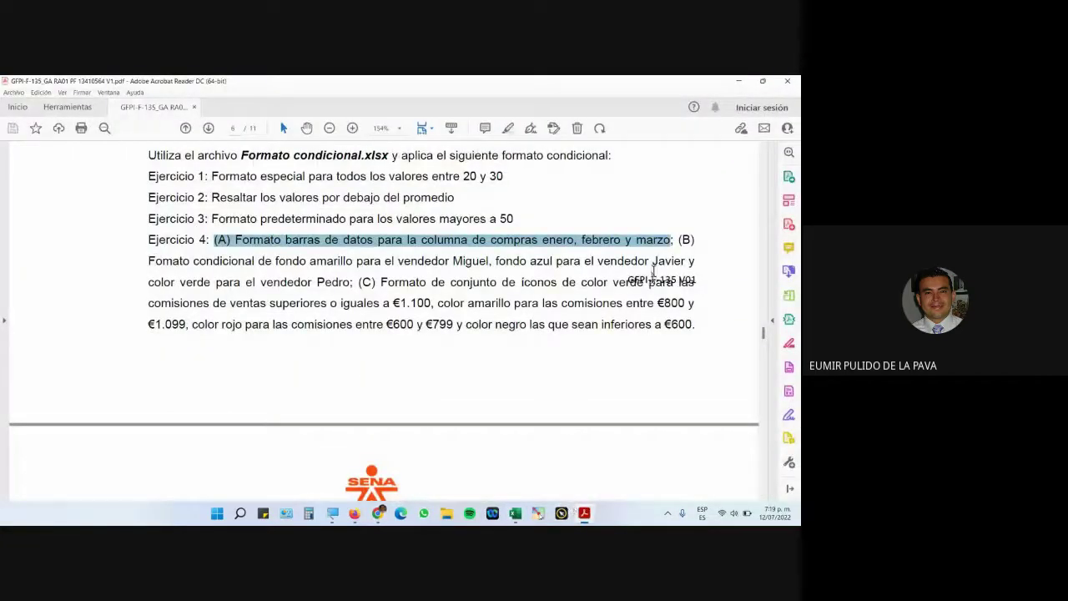
left_click(676, 235)
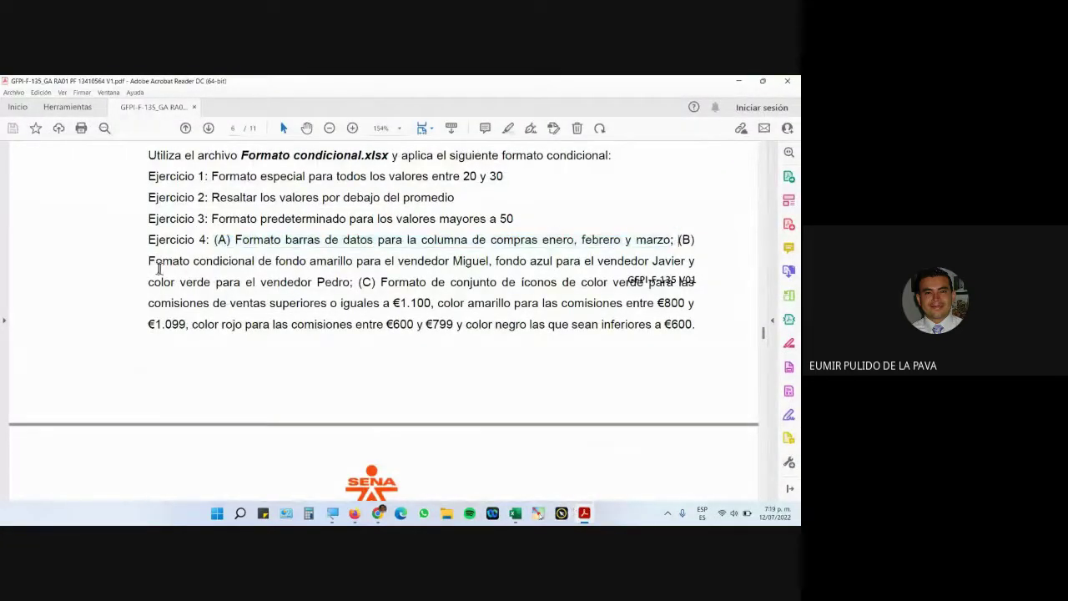
left_click_drag(147, 259, 350, 284)
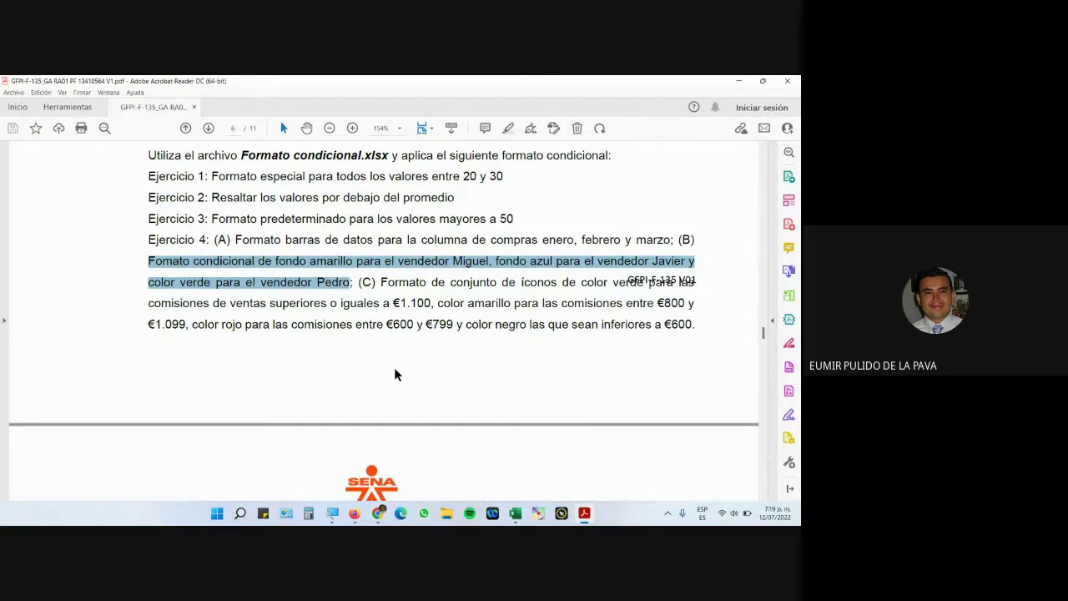
mouse_move(519, 513)
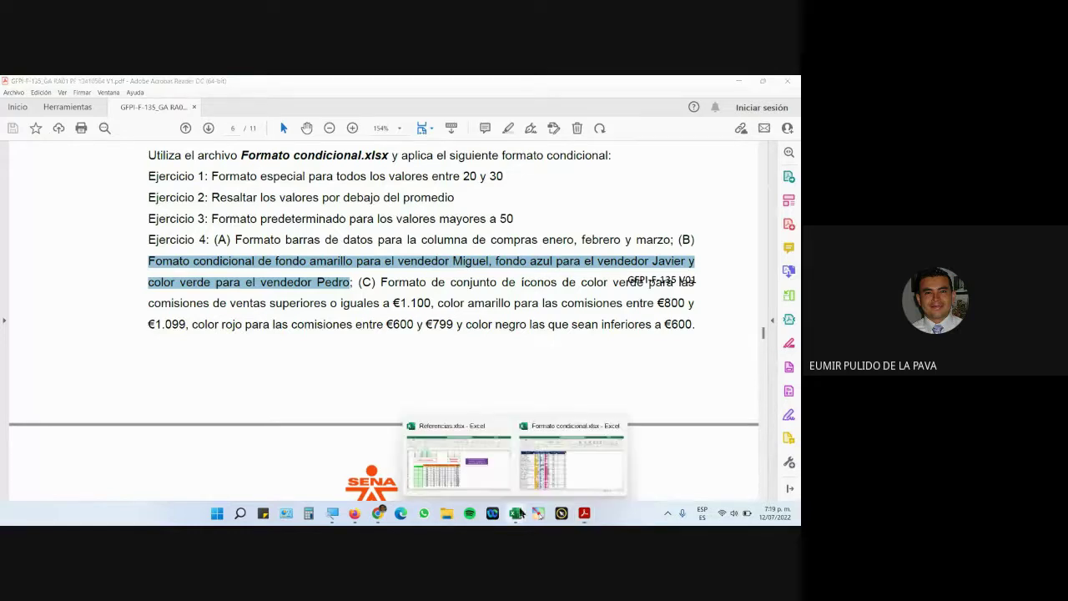
left_click(535, 473)
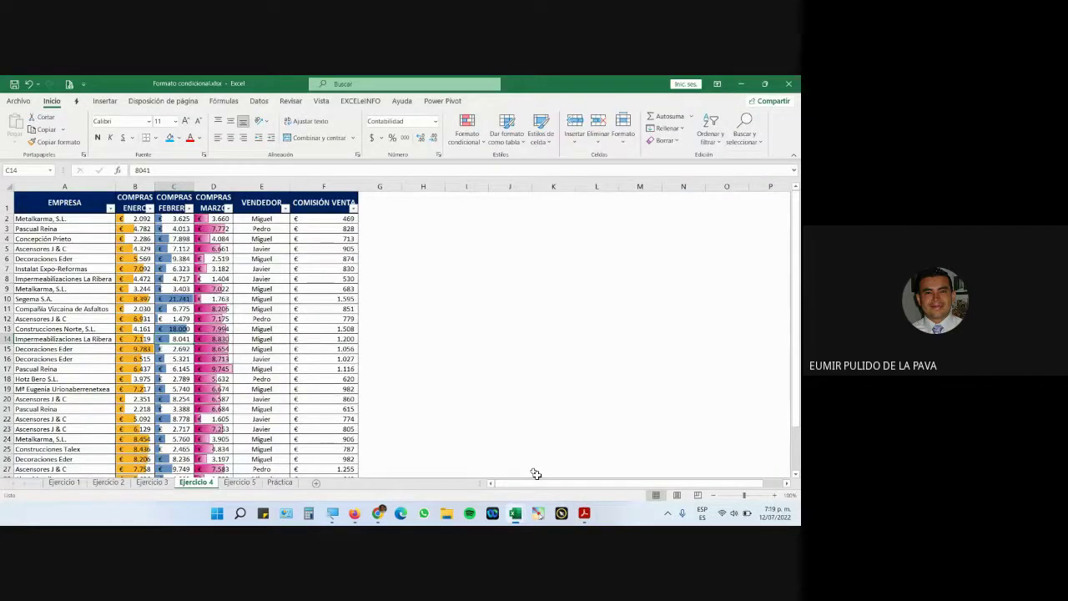
Step: Begin an Equal To highlighting rule for the vendors in column E from E2 down, matching the vendor name found in E2
left_click(264, 217)
key("ctrl+shift+Down")
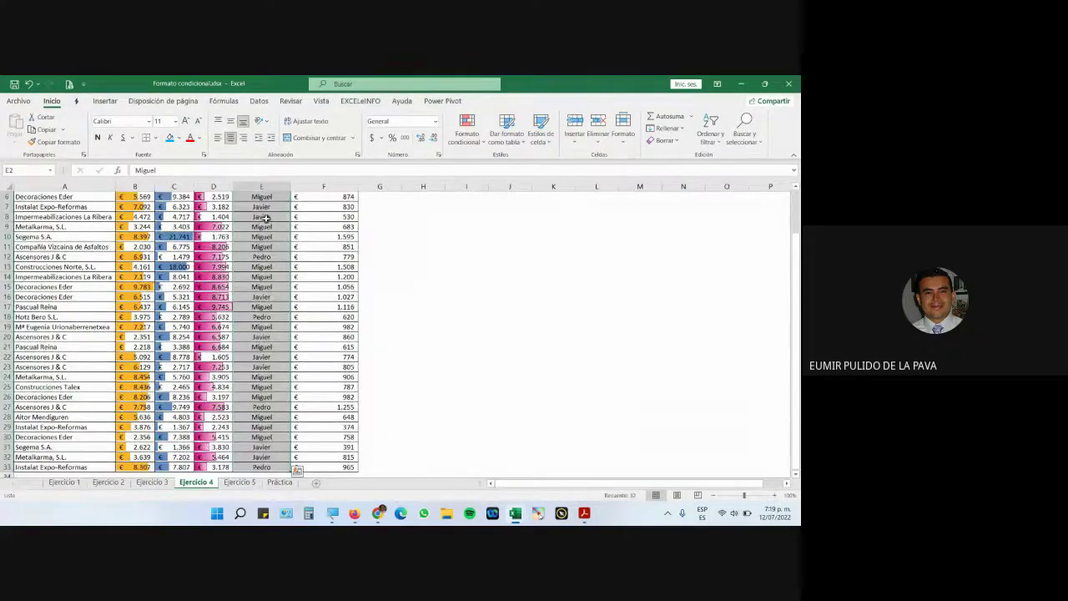
left_click(459, 136)
mouse_move(507, 164)
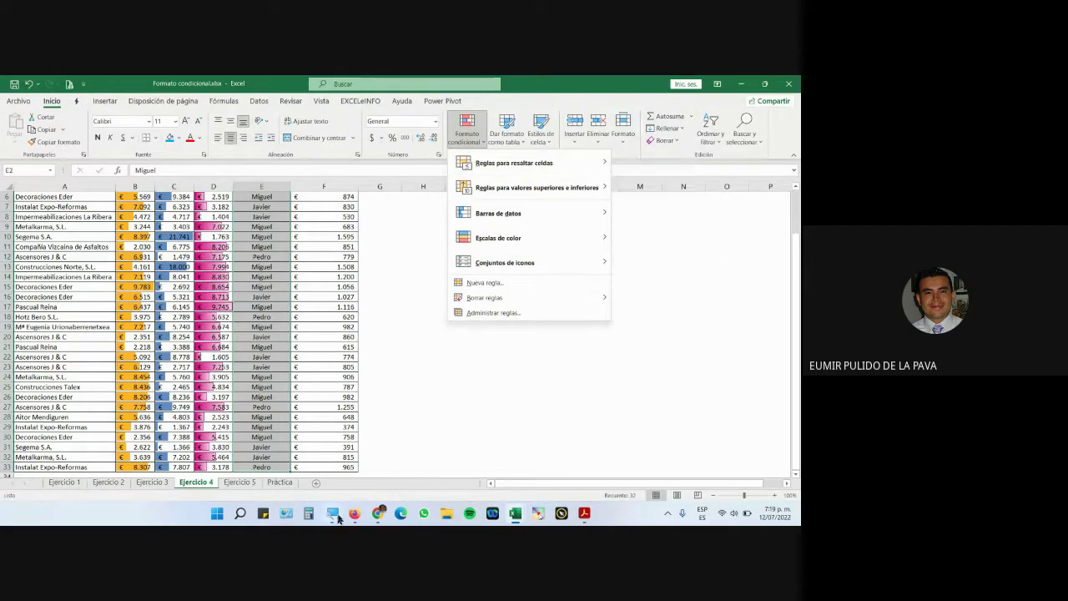
key("super+plus")
left_click(653, 508)
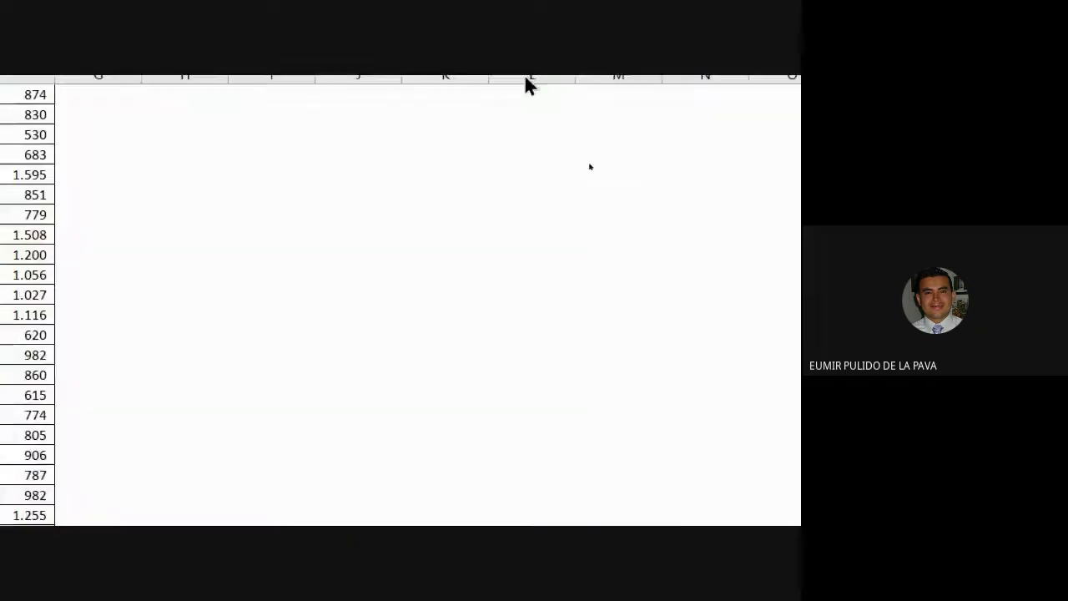
left_click(265, 158)
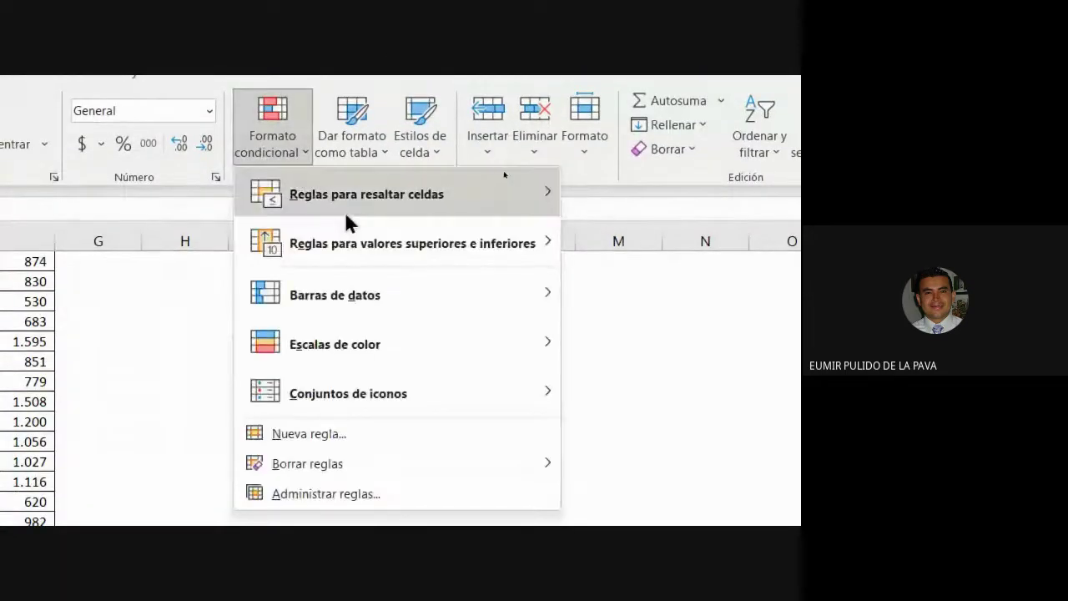
mouse_move(346, 215)
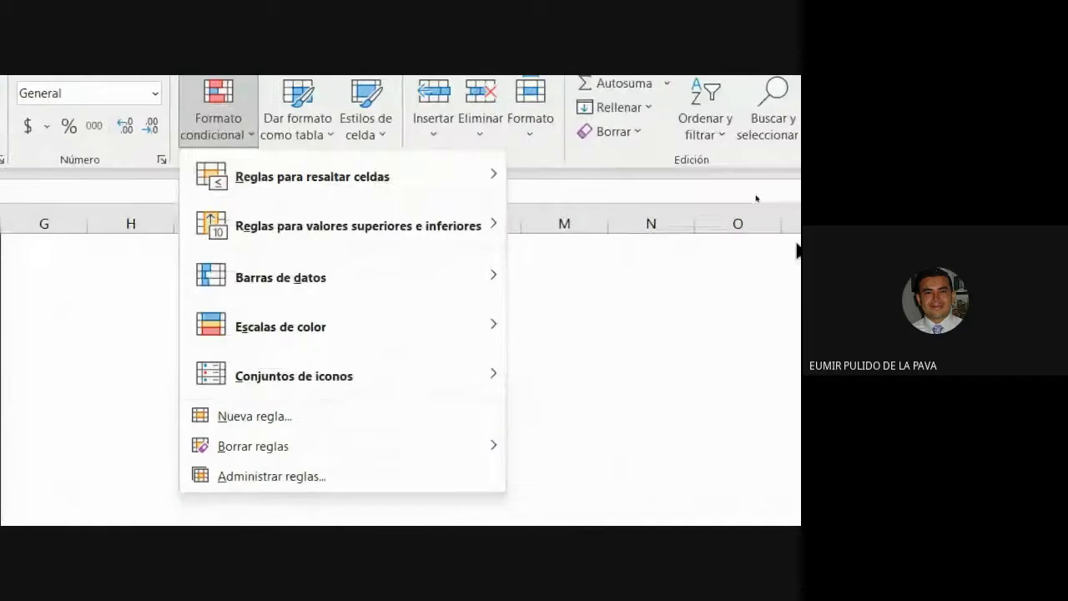
mouse_move(469, 175)
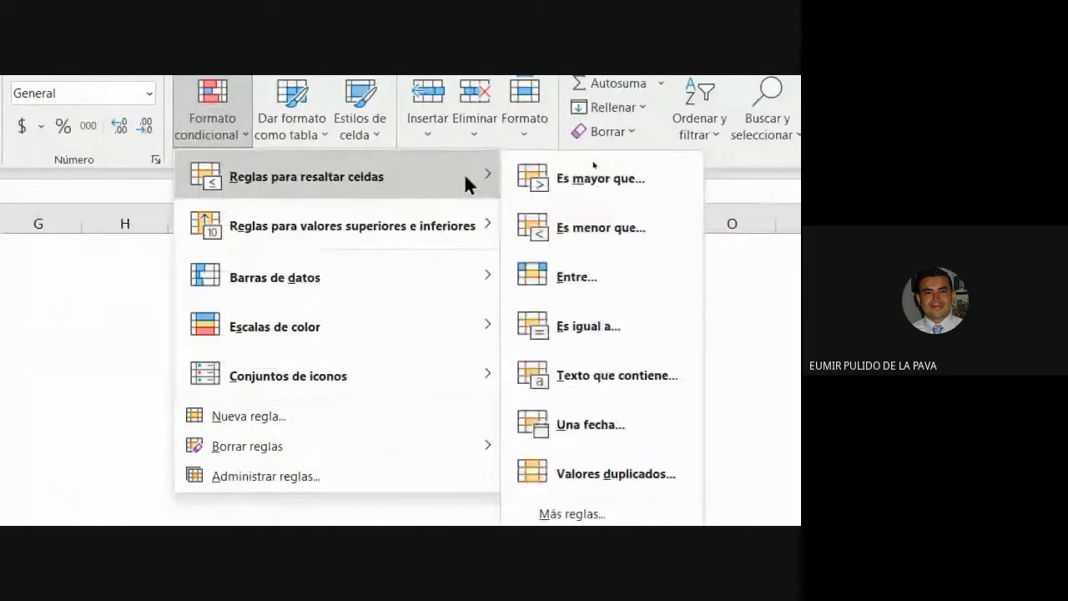
left_click(576, 323)
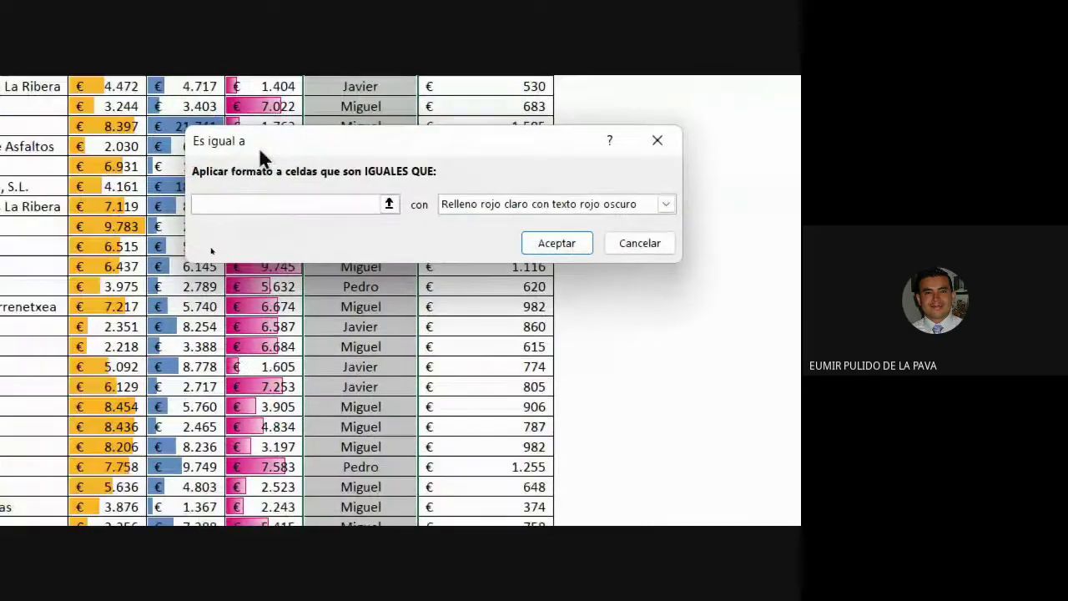
left_click_drag(262, 157, 629, 129)
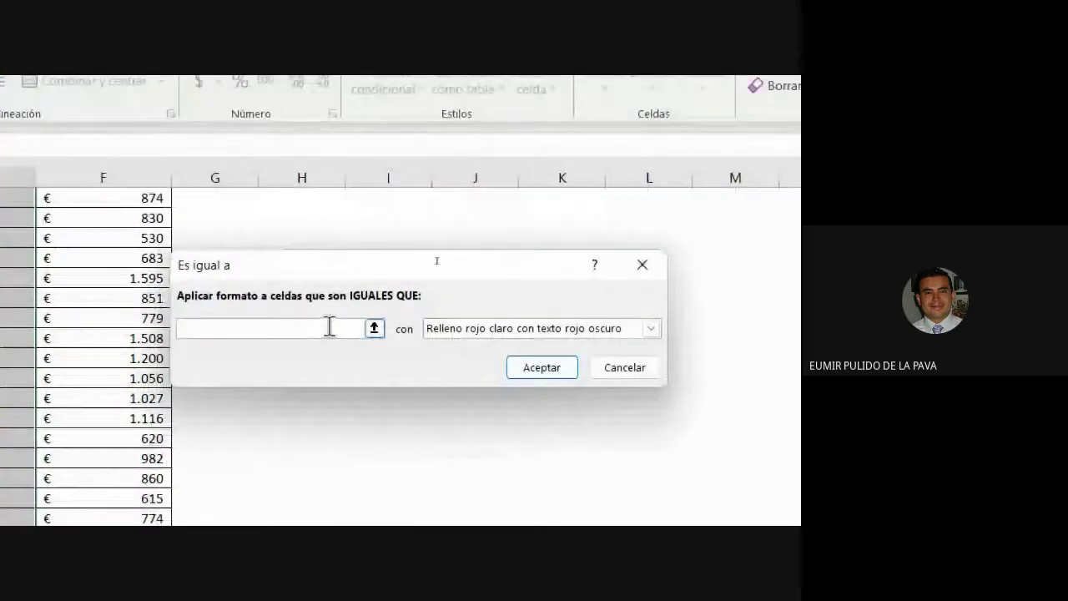
left_click(326, 326)
type("migu")
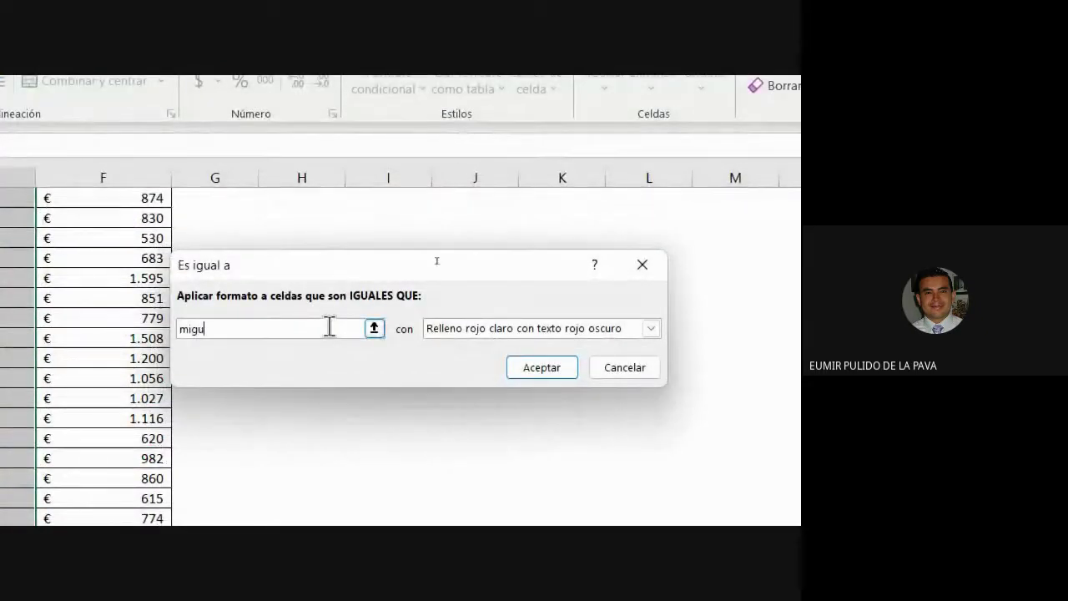
type("el")
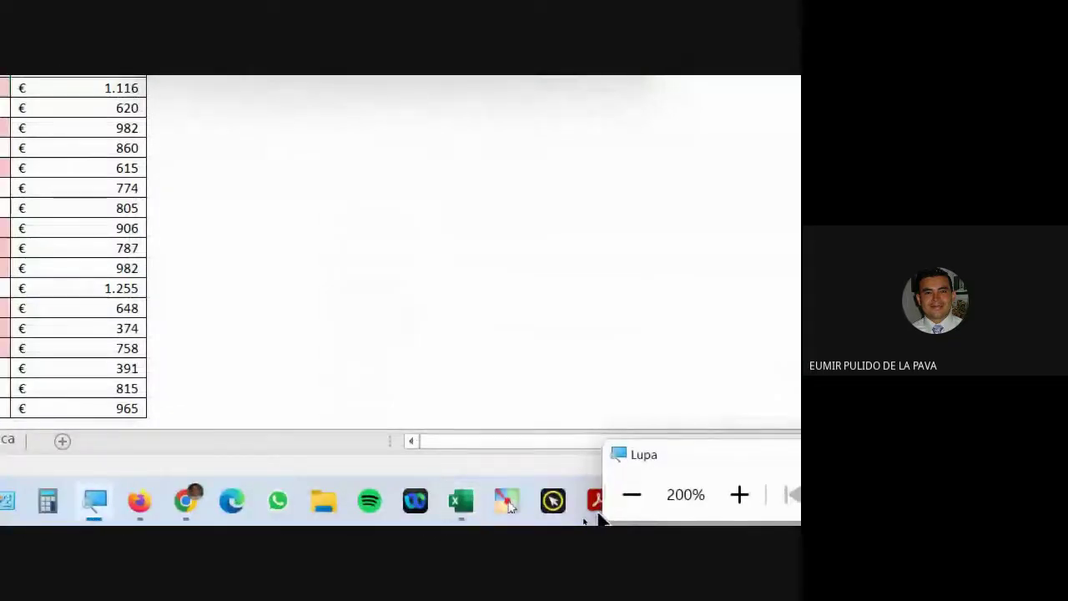
Step: Check in the PDF guide which background colour the first vendor requires, highlighting that phrase, and return to Formato condicional.xlsx
left_click(727, 453)
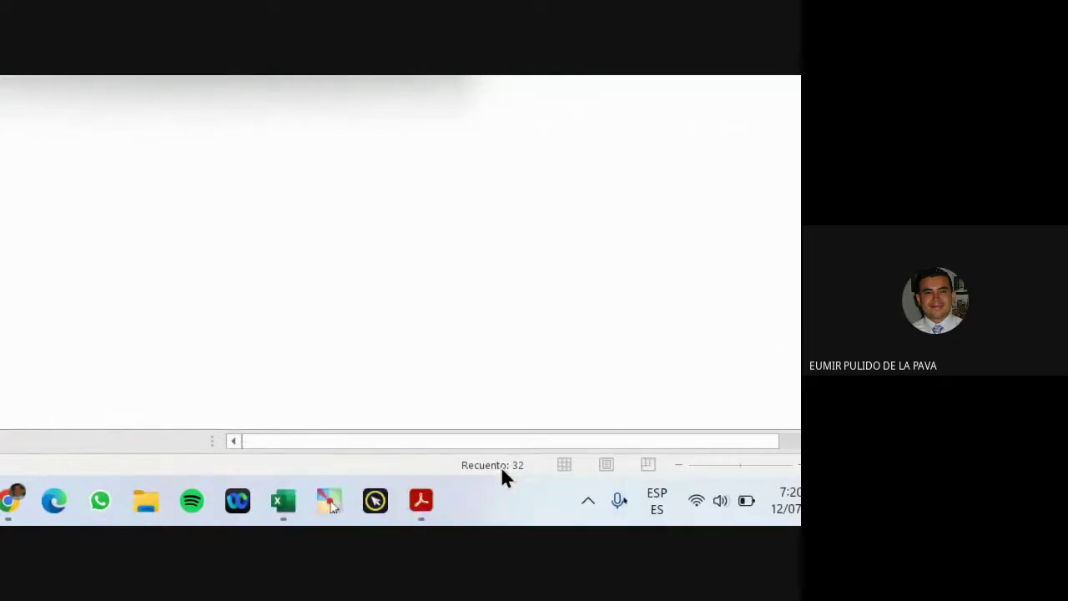
left_click(554, 501)
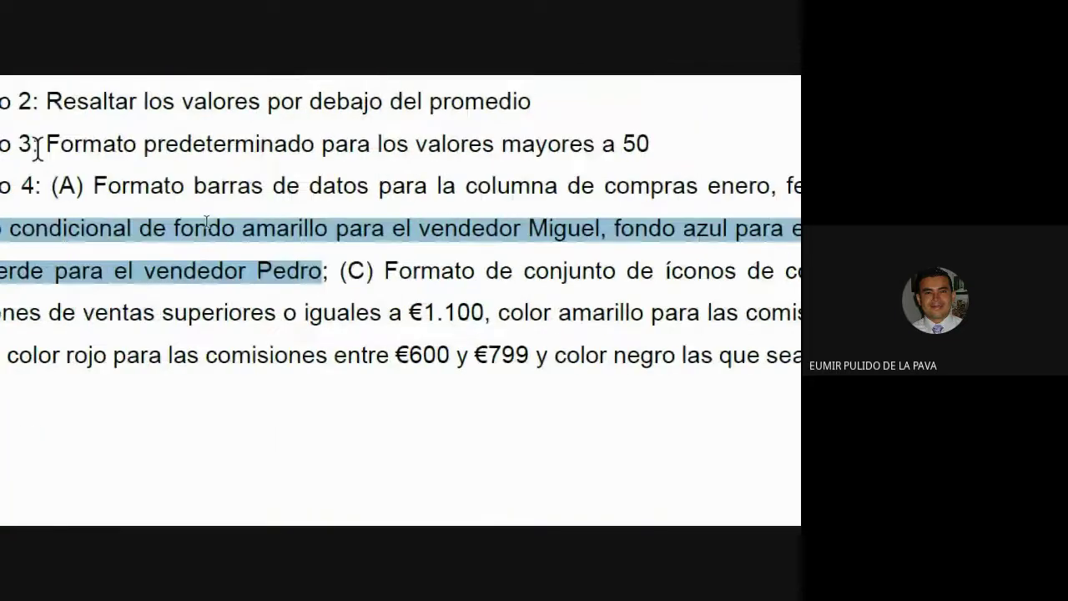
left_click(131, 230)
left_click_drag(154, 225, 600, 231)
mouse_move(572, 510)
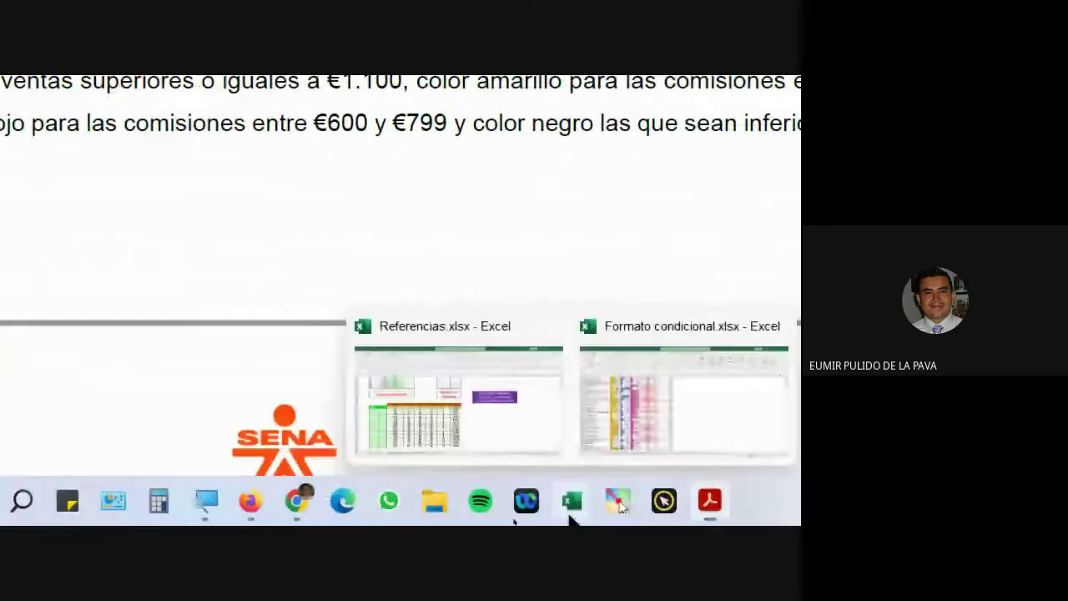
left_click(638, 443)
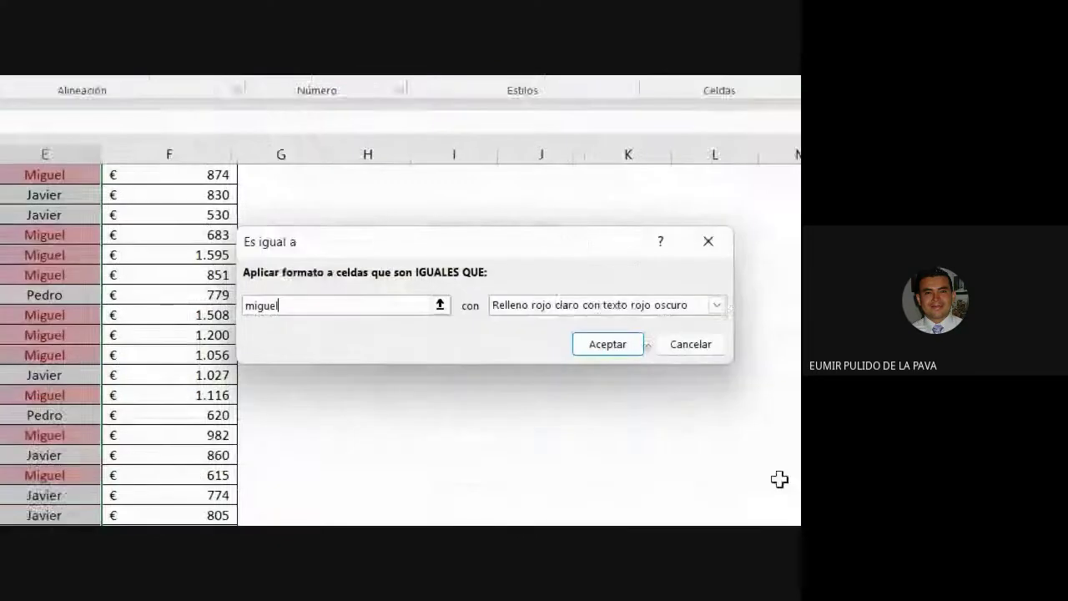
Step: Give the Equal To rule a custom format with a yellow background fill and apply it to the vendor column
left_click(538, 302)
left_click(487, 408)
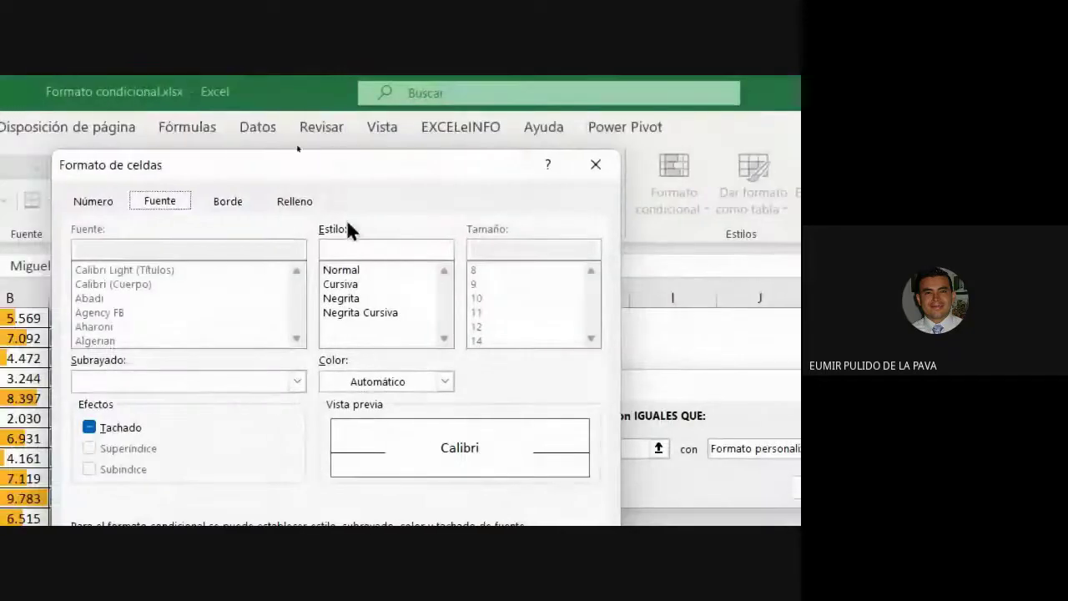
left_click(295, 201)
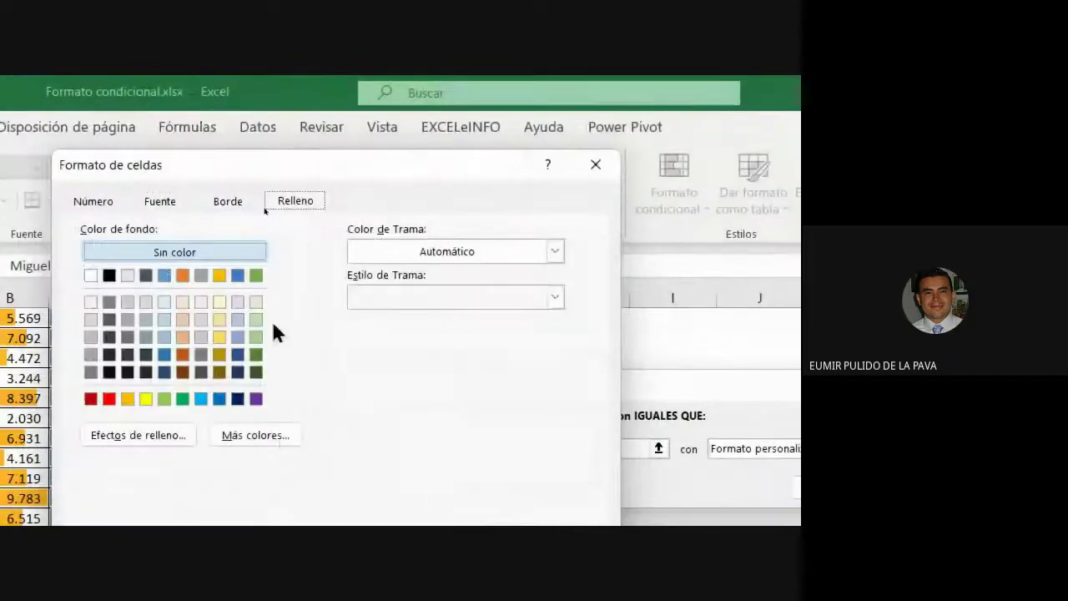
left_click(142, 398)
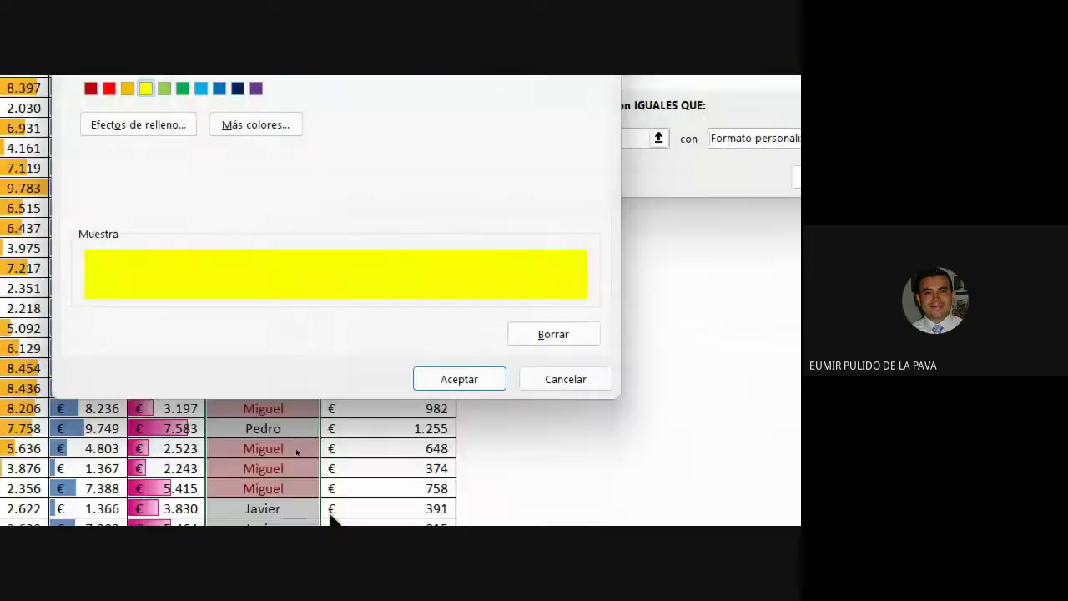
left_click(463, 378)
left_click(753, 182)
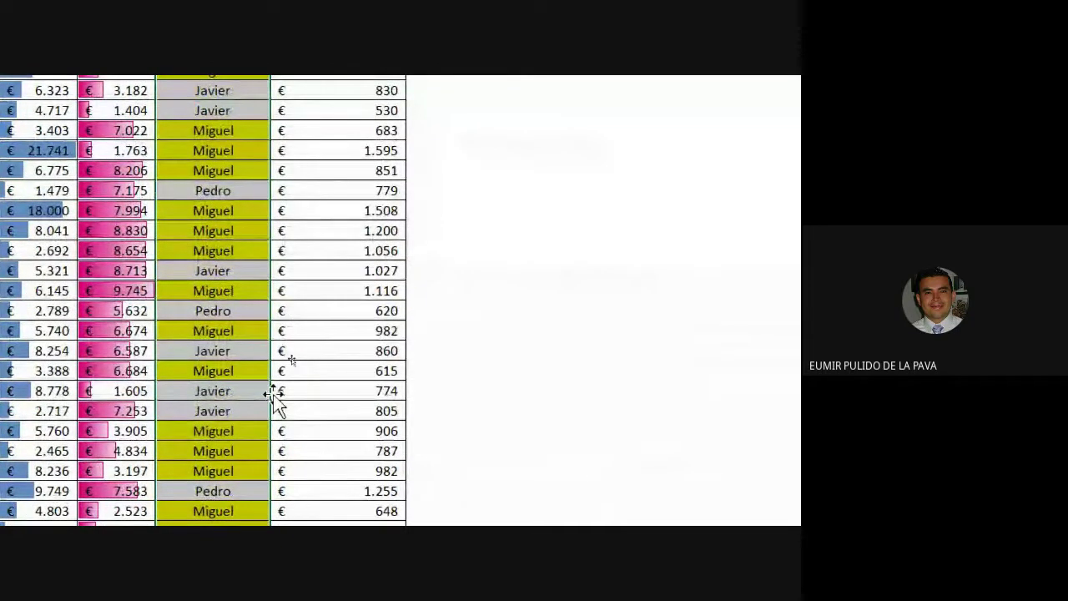
Step: Look up the background colour for the second vendor in part B of the PDF guide and return to Formato condicional.xlsx
left_click(526, 507)
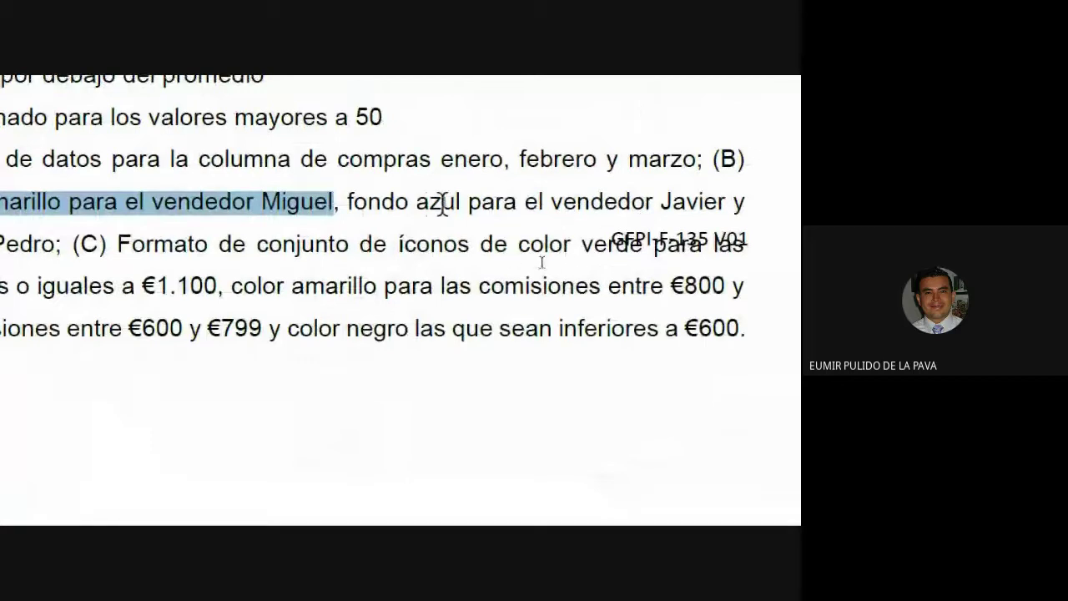
left_click_drag(443, 202, 681, 205)
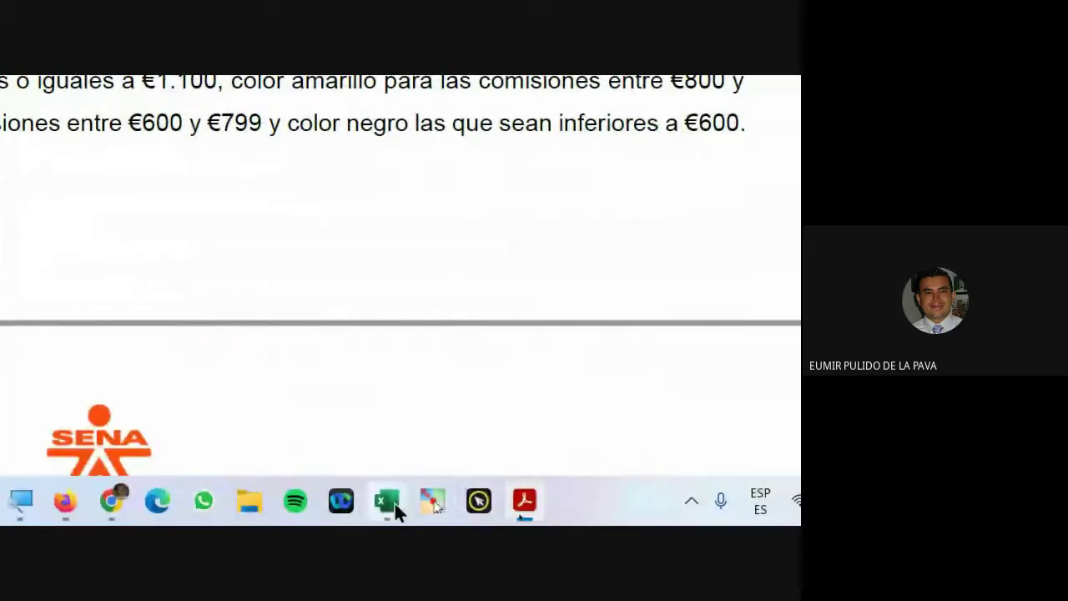
mouse_move(386, 500)
left_click(520, 438)
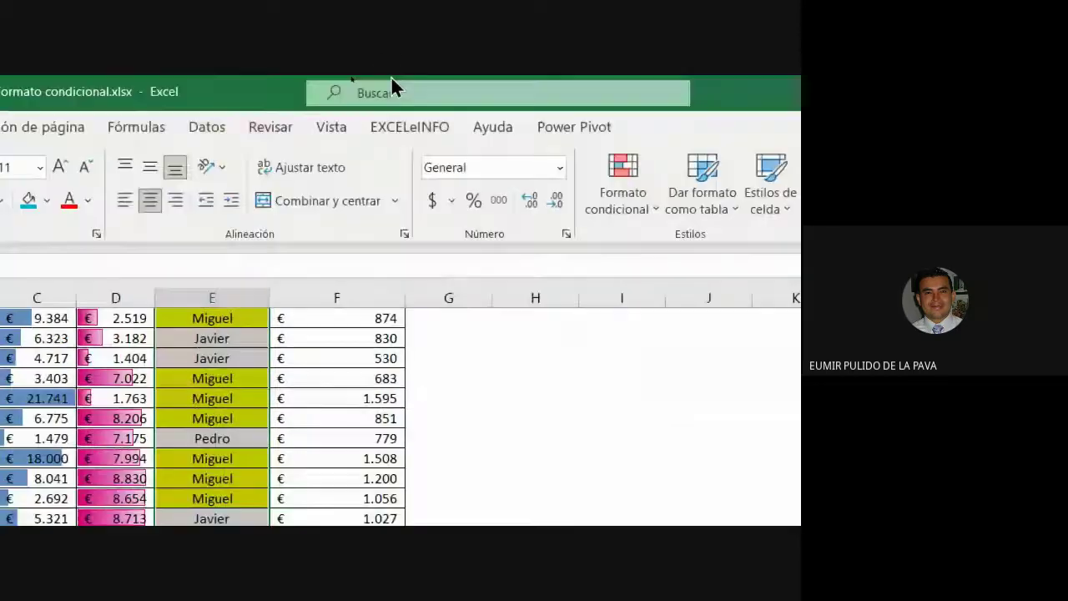
Step: Begin an Equal To highlighting rule for the vendor column, checking the PDF guide for the second vendor's colour before returning to Formato condicional.xlsx
left_click(613, 188)
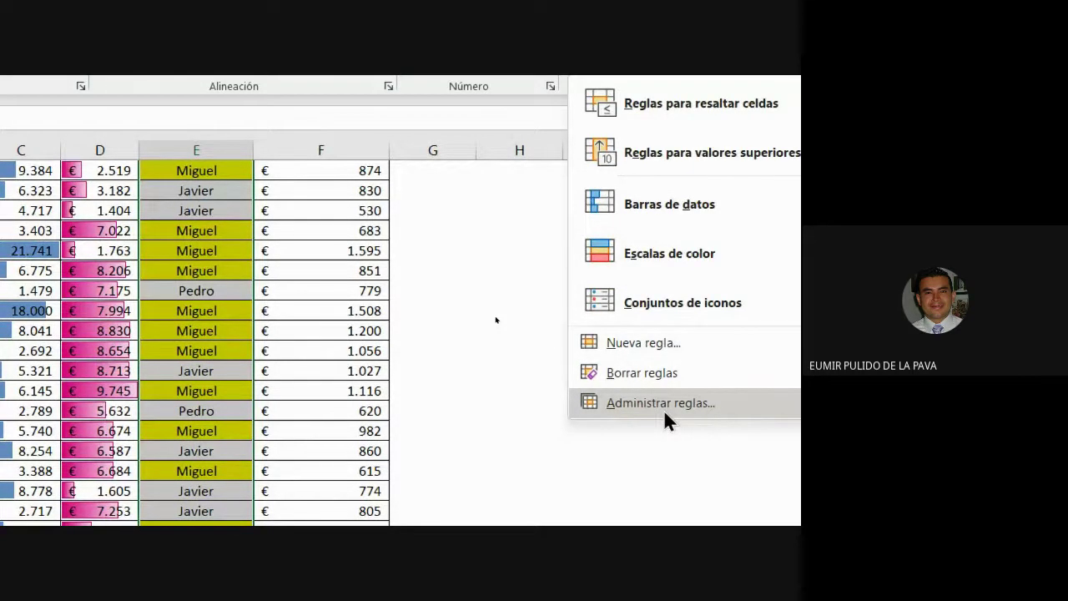
mouse_move(750, 102)
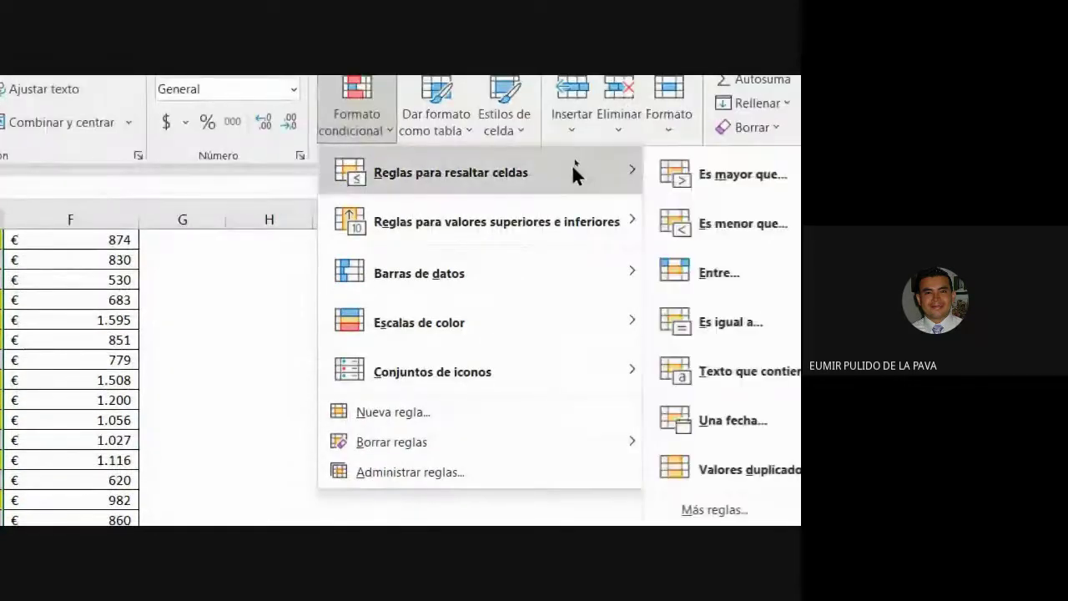
left_click(753, 322)
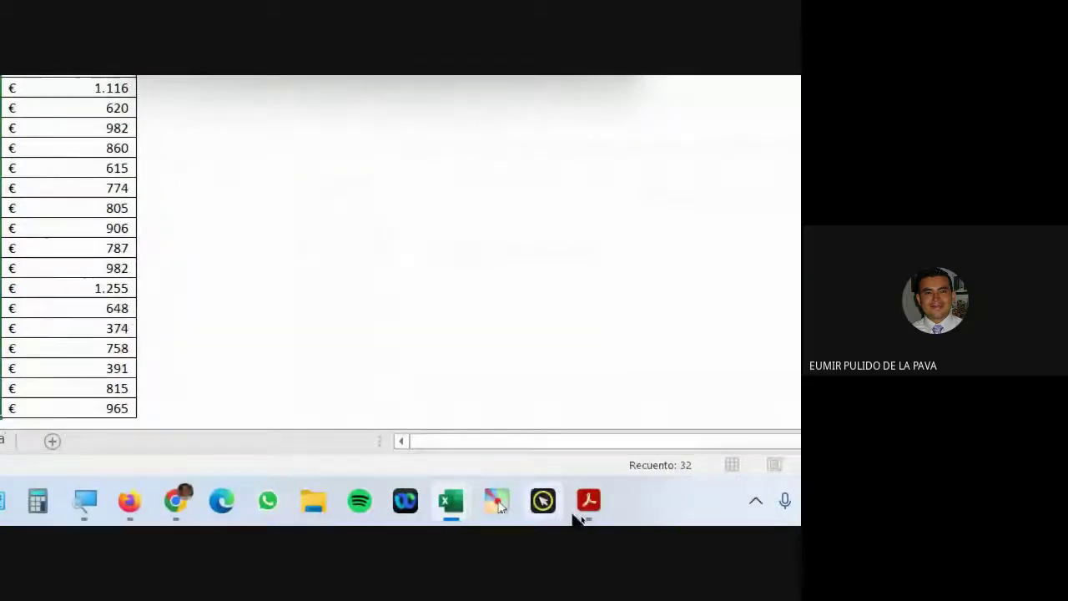
left_click(582, 507)
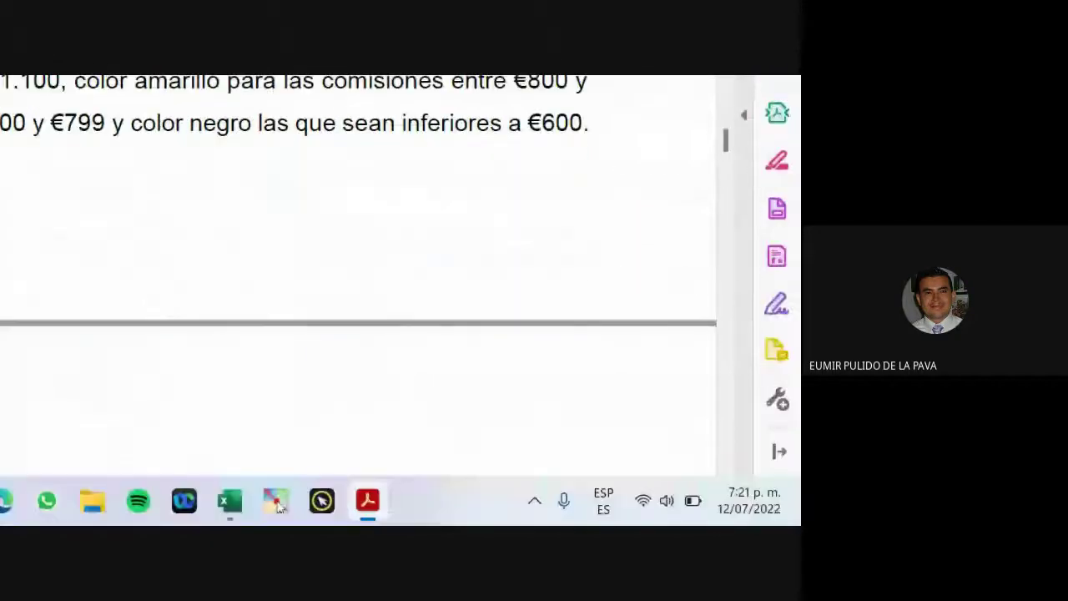
left_click(229, 502)
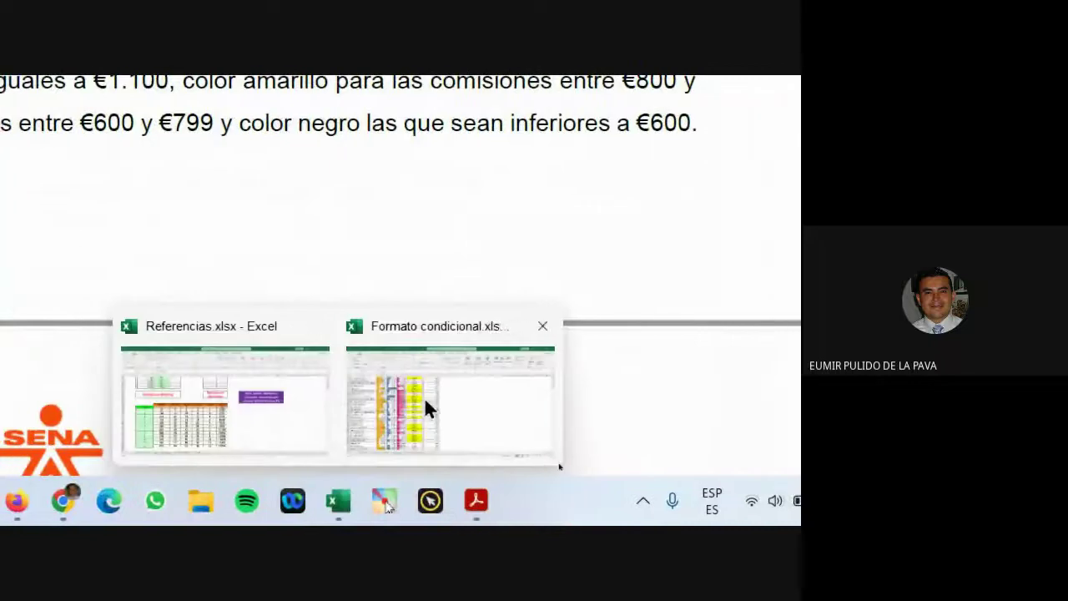
left_click(424, 396)
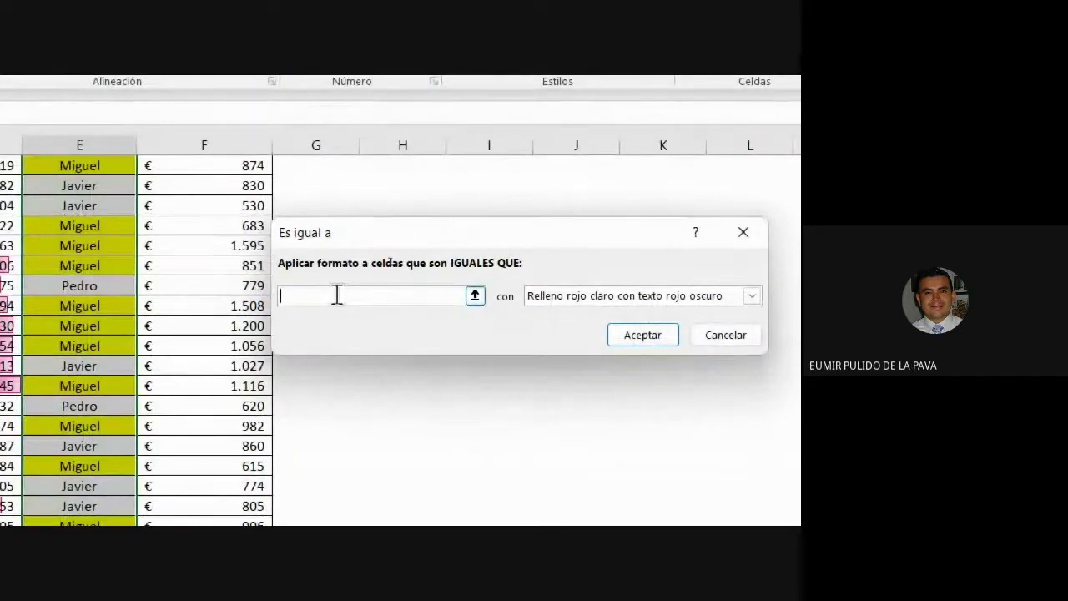
Step: Match the Equal To rule to the second vendor's name and apply it with a custom blue background fill
type("javier")
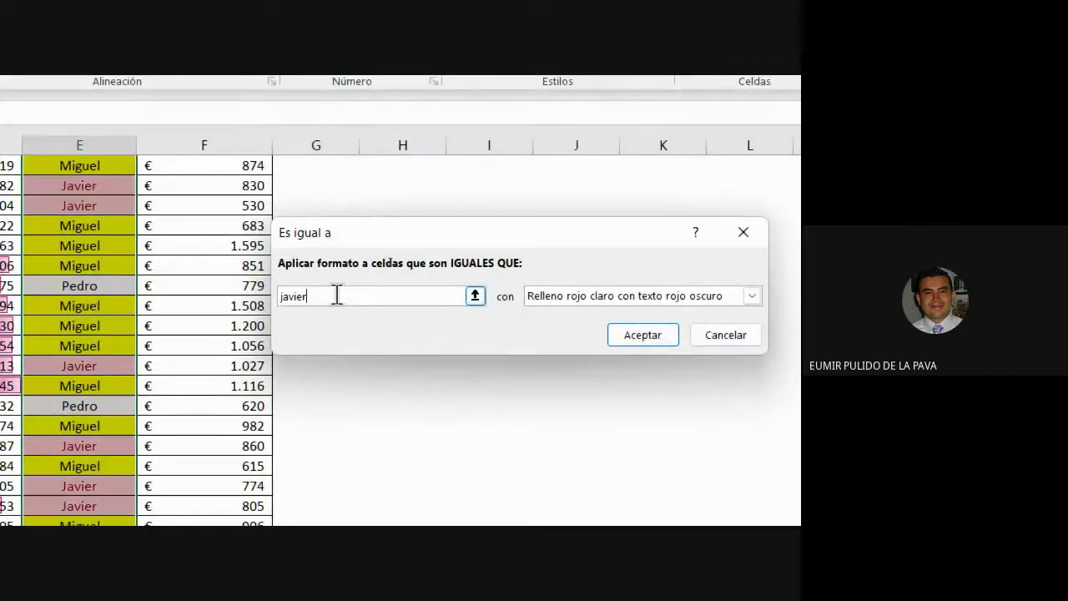
left_click(595, 297)
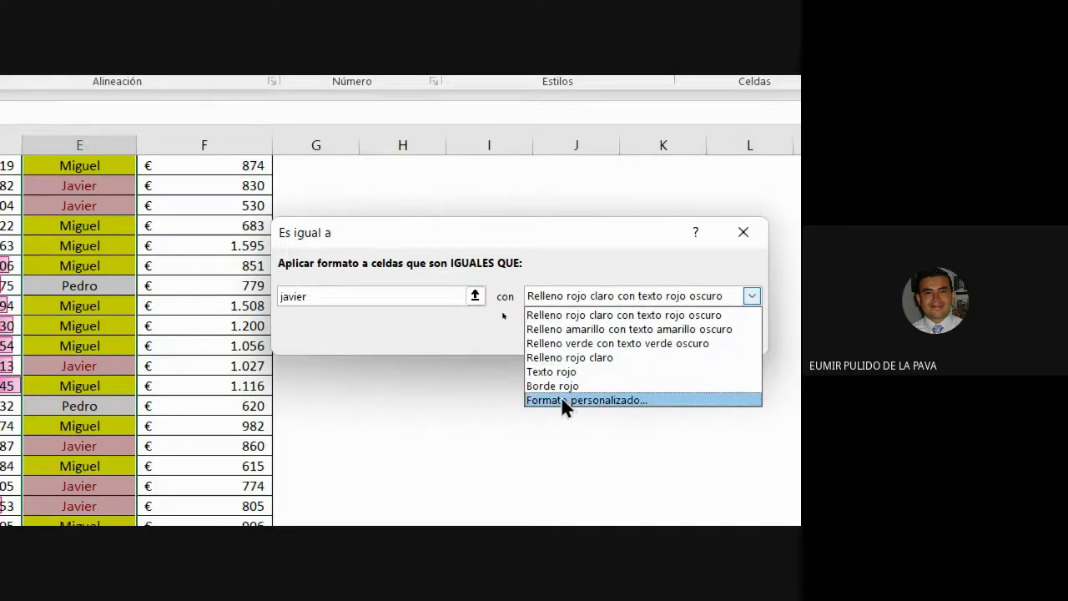
left_click(560, 397)
left_click(385, 218)
left_click(349, 157)
left_click(642, 463)
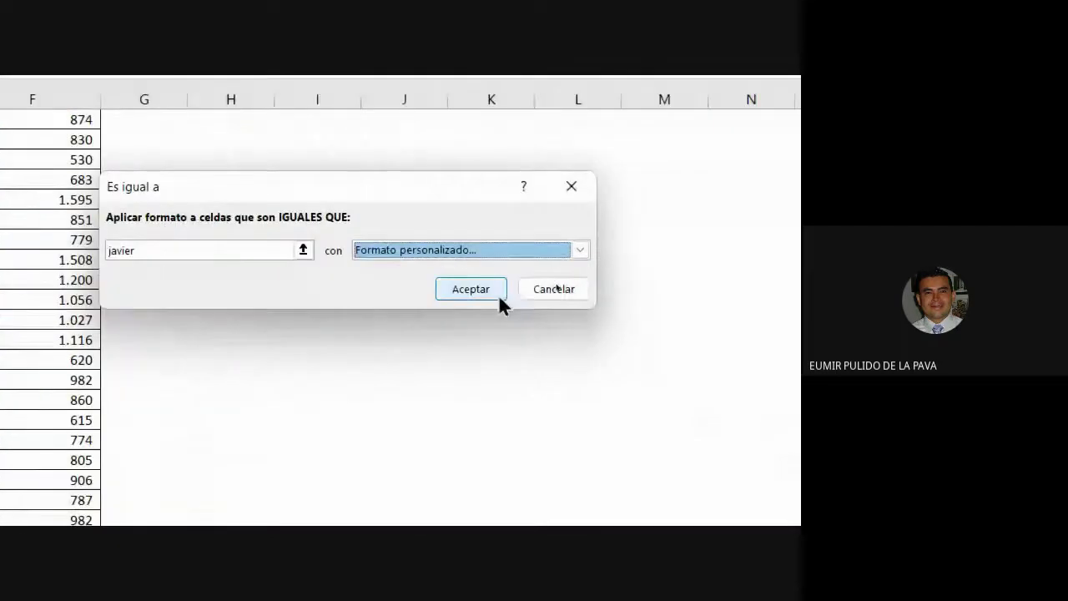
left_click(498, 294)
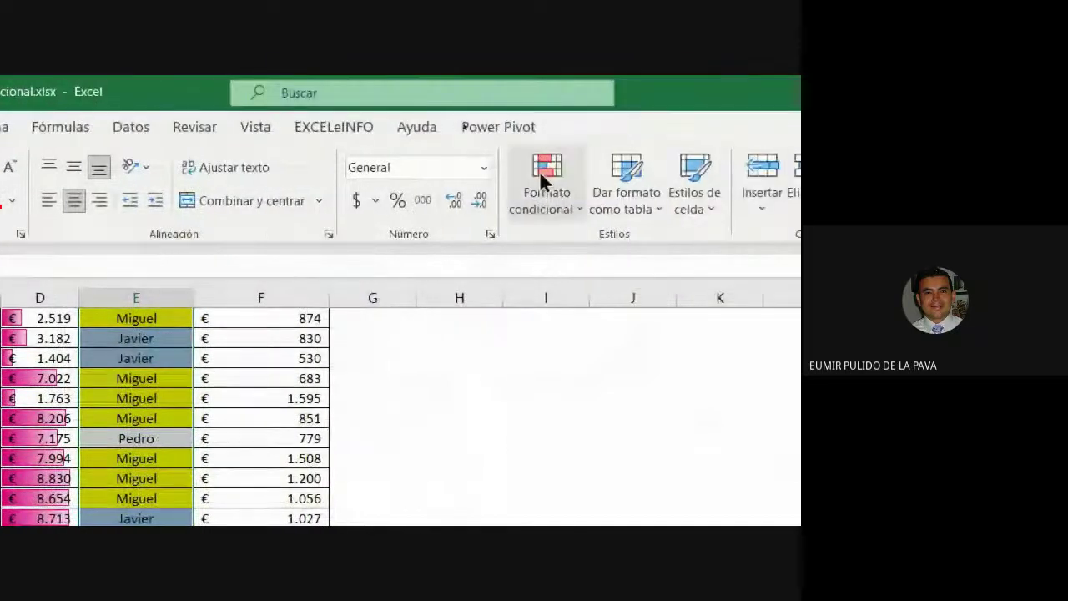
Step: Review the conditional formatting rules defined so far for the vendor cells E2:E33, and close the rules manager
left_click(540, 177)
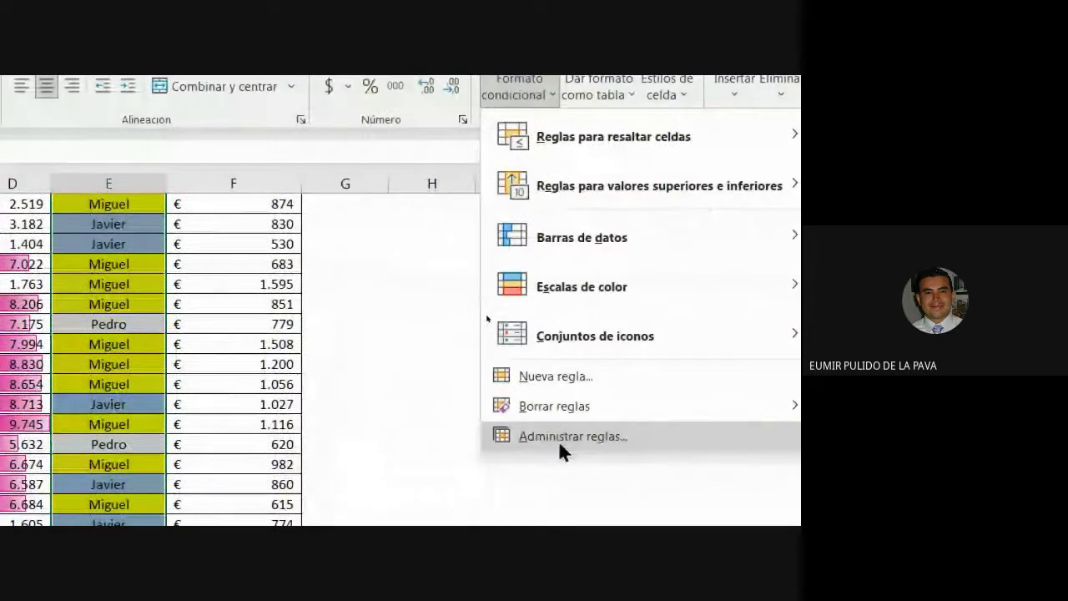
left_click(559, 441)
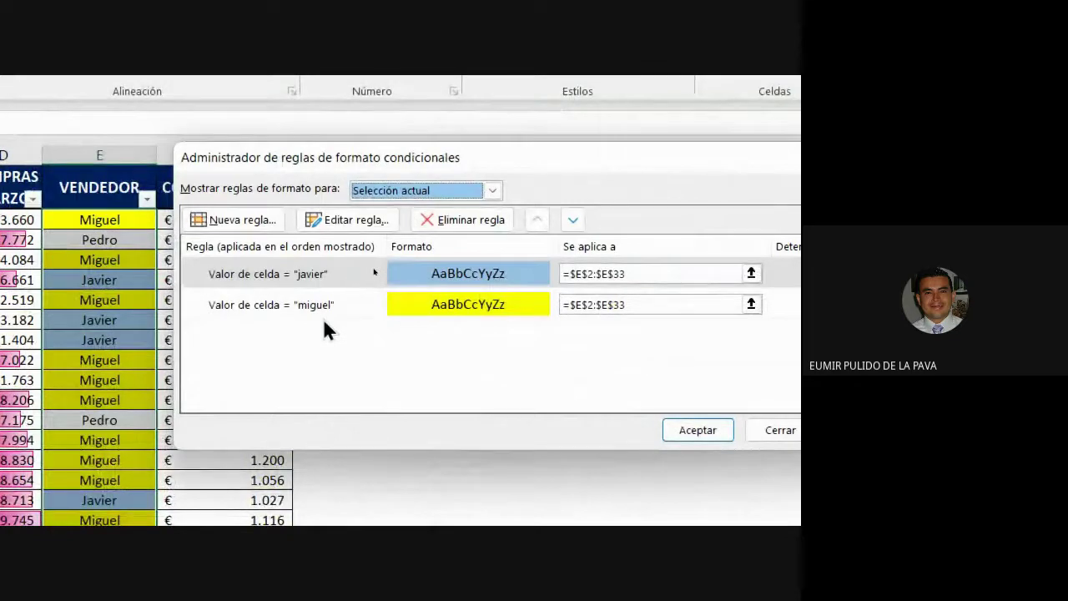
left_click(779, 429)
Step: Add a Text That Contains rule to the vendor column for the third vendor's name, with a custom light green background fill
left_click(431, 189)
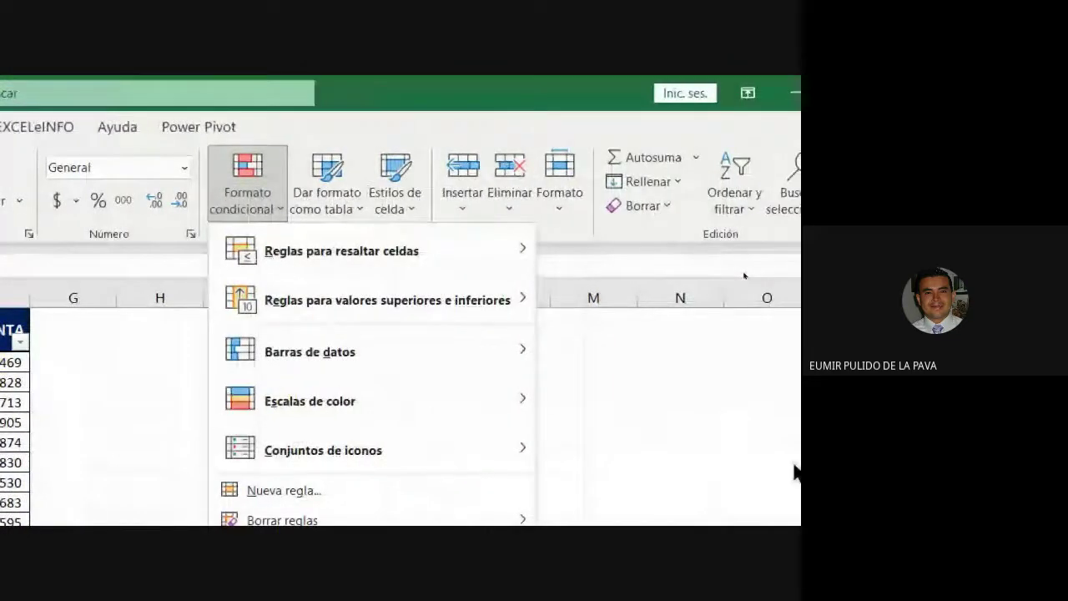
mouse_move(477, 217)
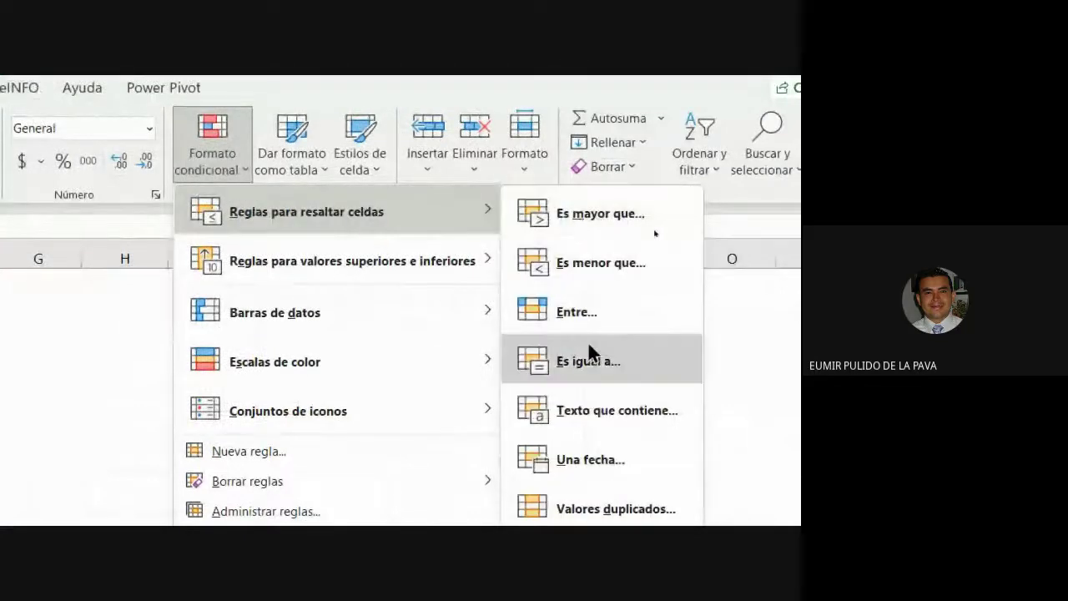
left_click(582, 411)
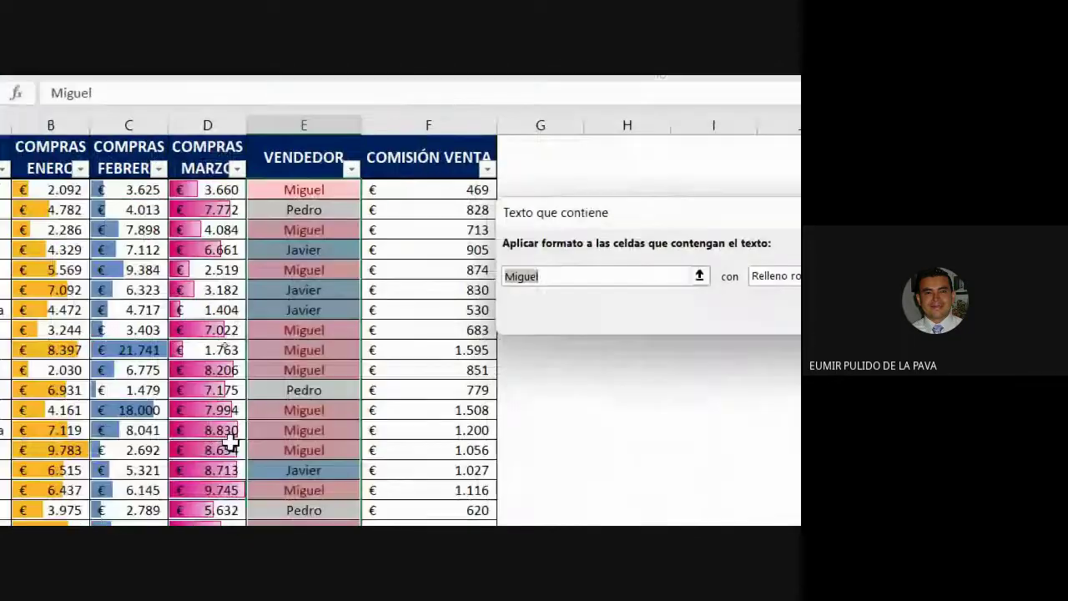
type("pedro")
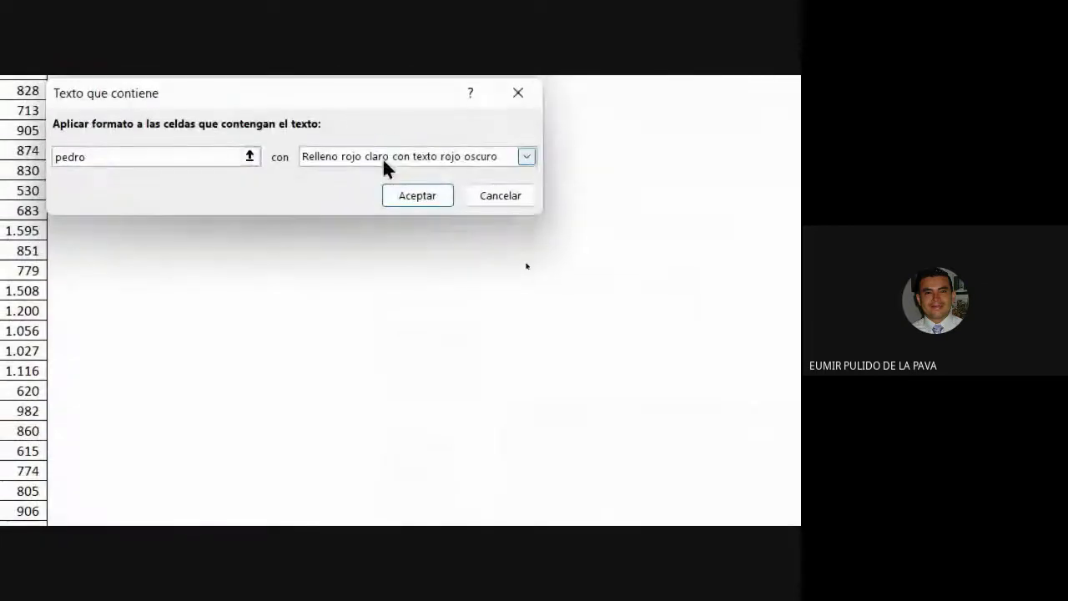
left_click(382, 156)
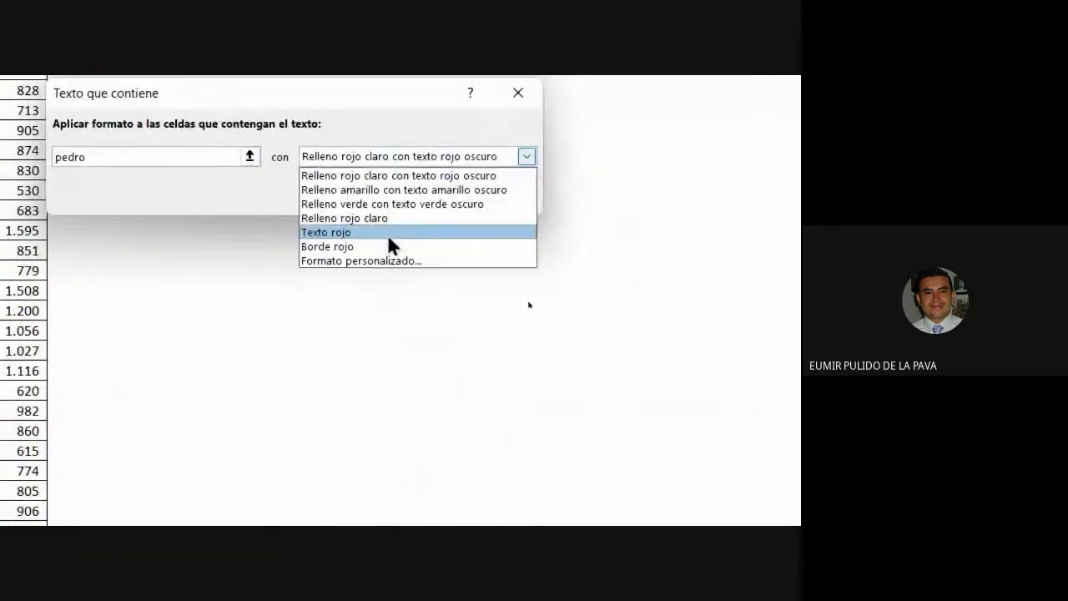
left_click(389, 258)
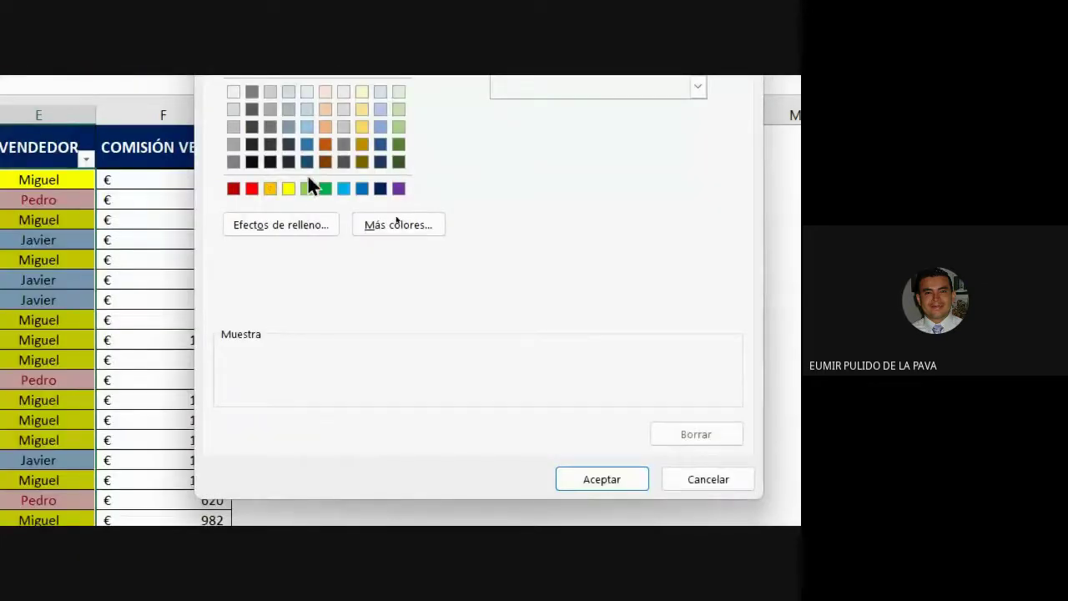
left_click(307, 188)
left_click(600, 478)
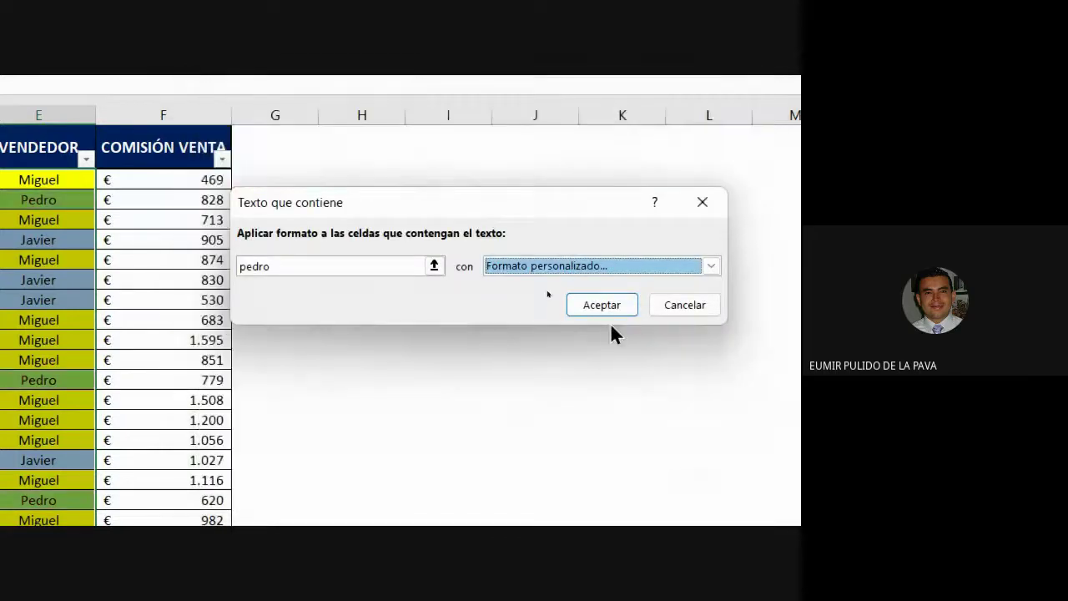
left_click(605, 305)
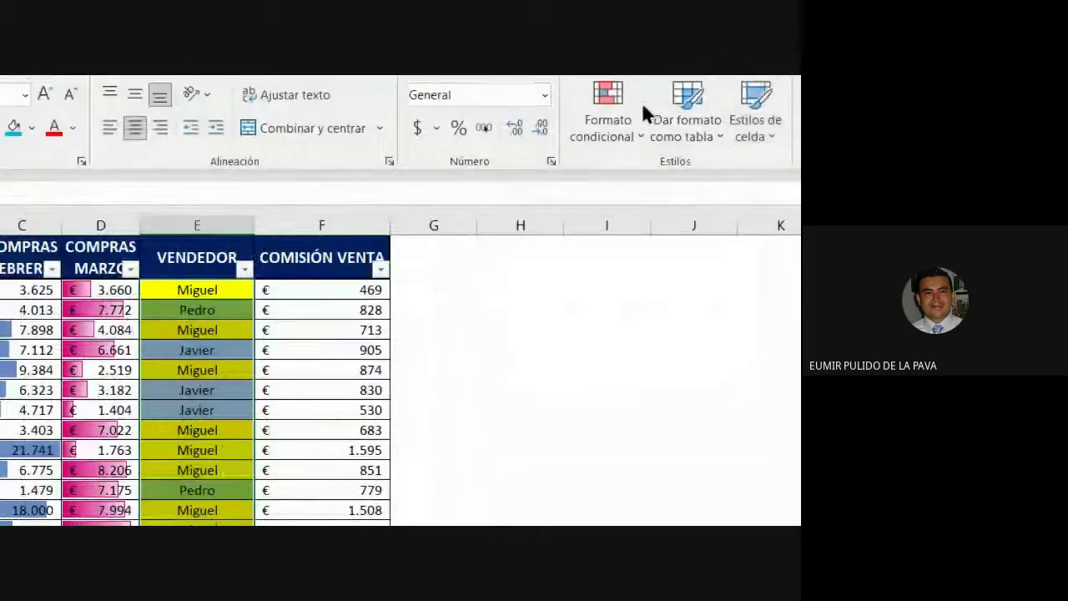
Step: Check the full set of vendor rules, their fill colours and ranges in the rules manager, and close it
left_click(642, 103)
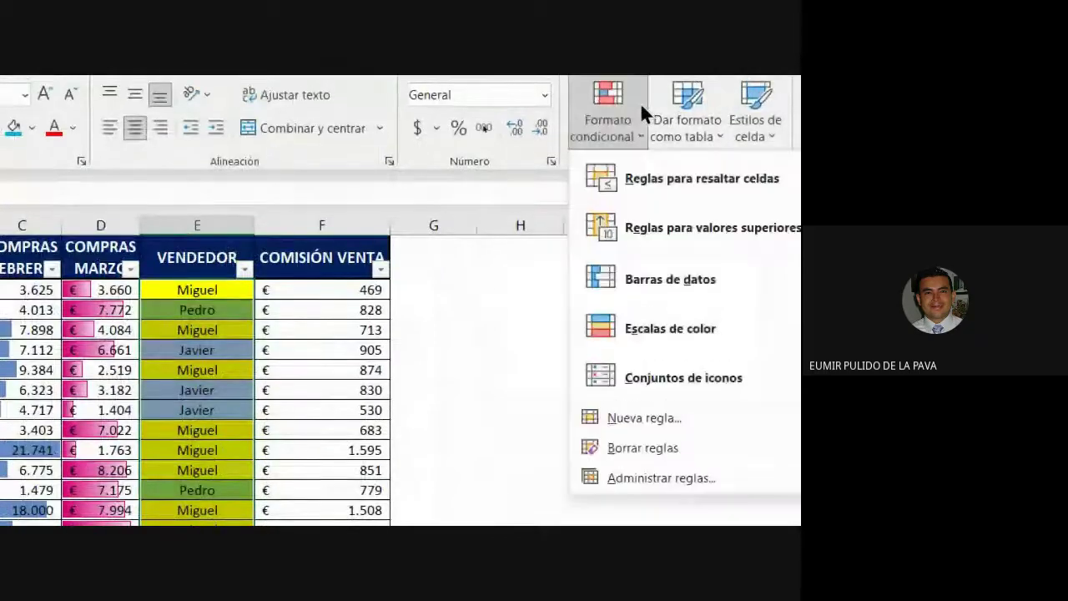
left_click(653, 483)
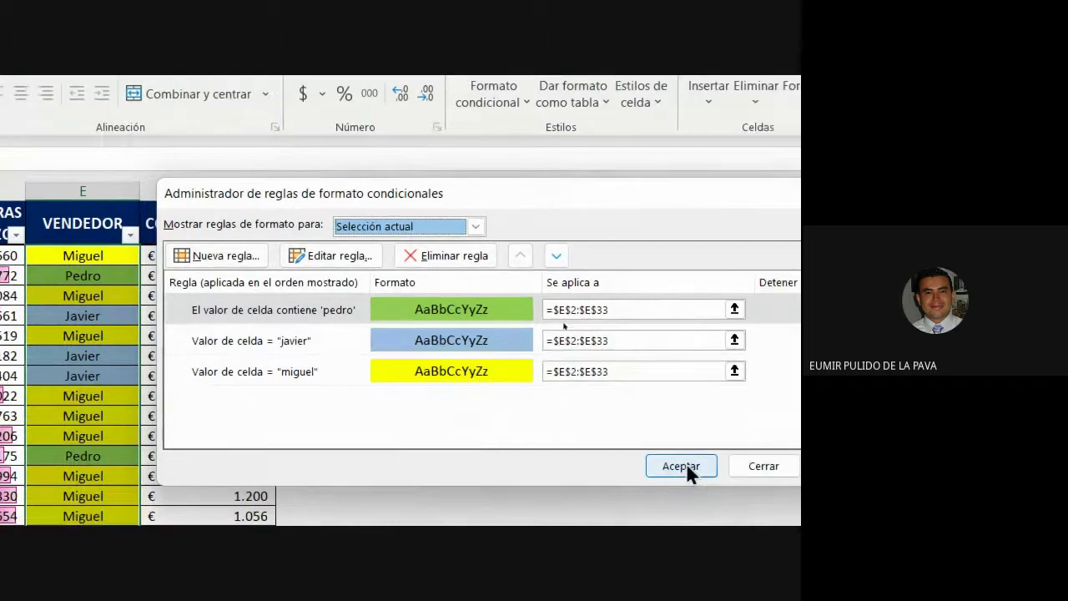
left_click(797, 500)
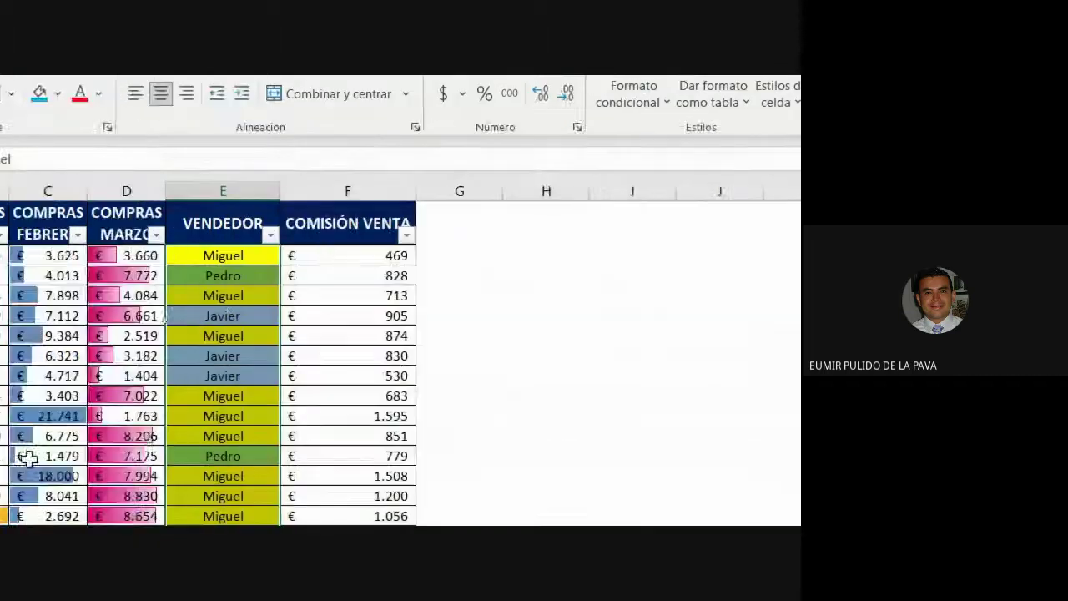
Step: Test the vendor rules by changing E3 to the yellow-coded vendor's name and E8 to the green-coded vendor's name
left_click(222, 275)
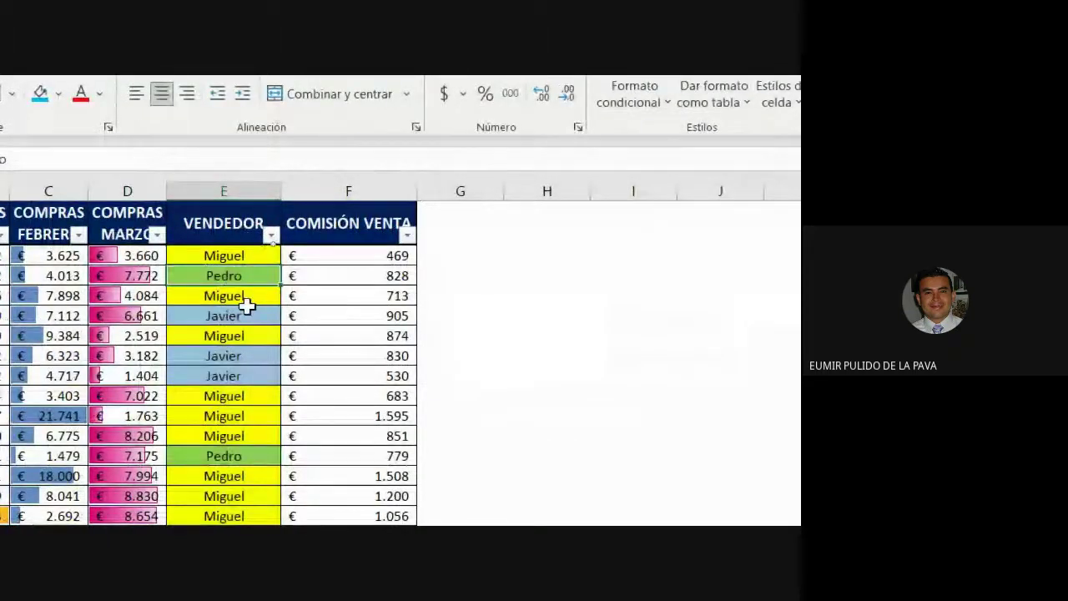
type("Miguel")
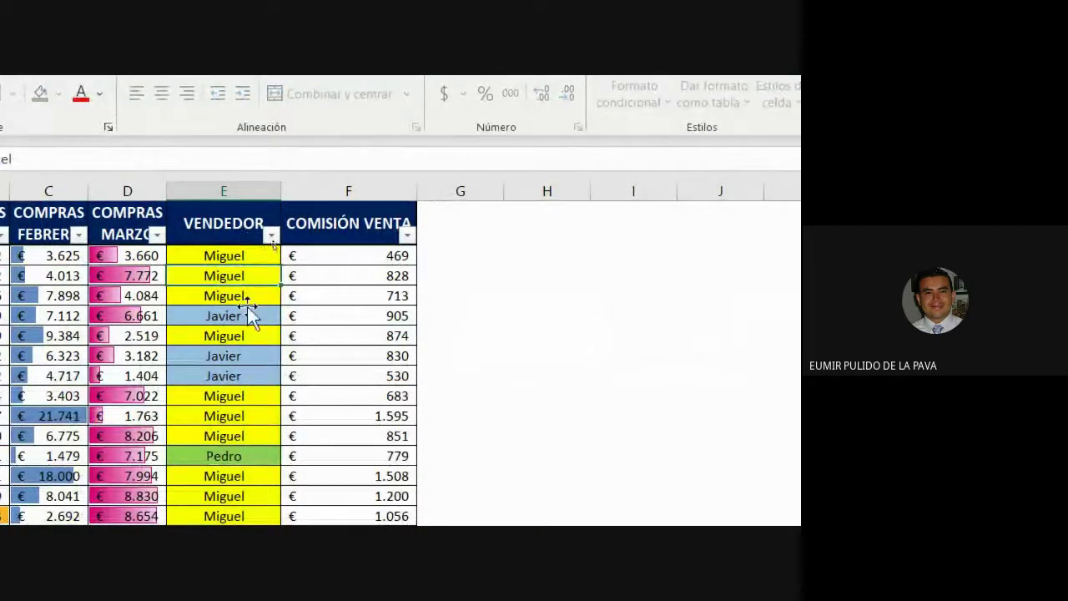
key("Return")
key("Down")
key("Down")
key("Down")
key("Down")
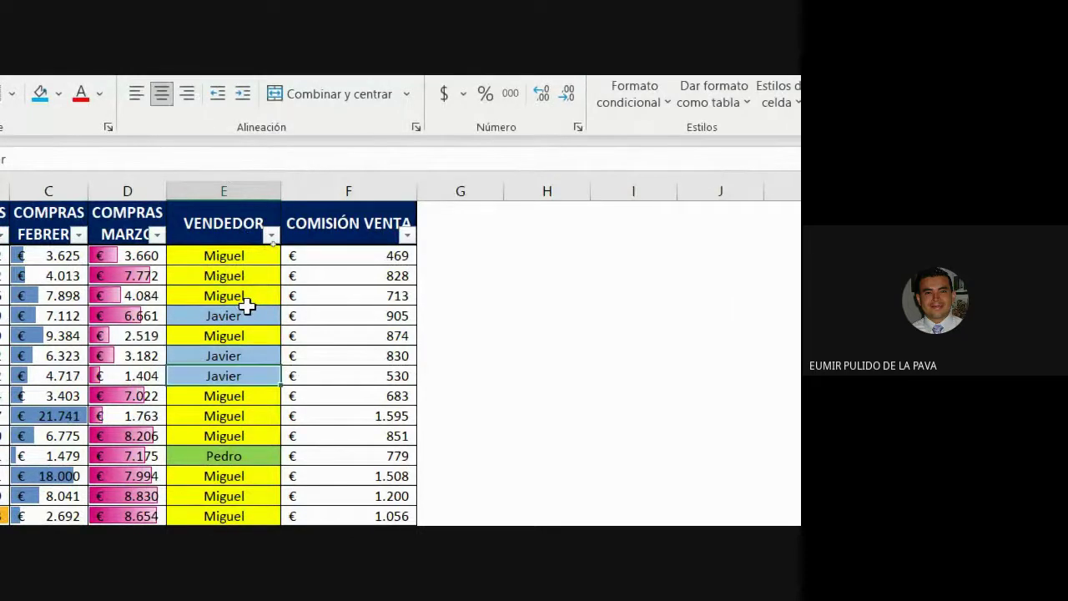
type("Pedro")
key("Return")
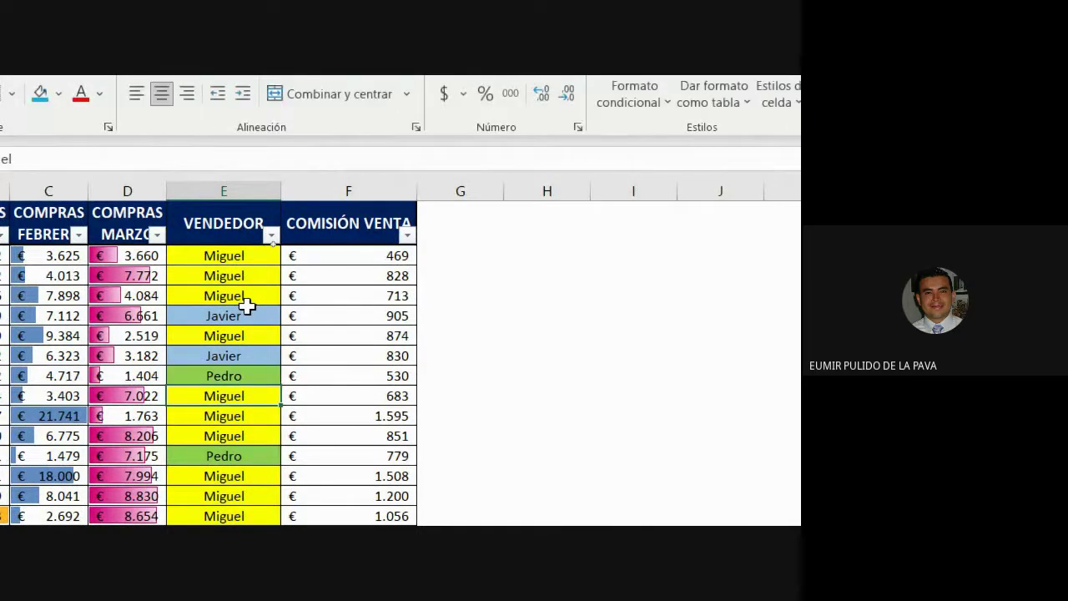
Step: Replace the vendor in E10 with the green-coded vendor's name and the one in E12 with the yellow-coded vendor's name
key("Down")
type("P")
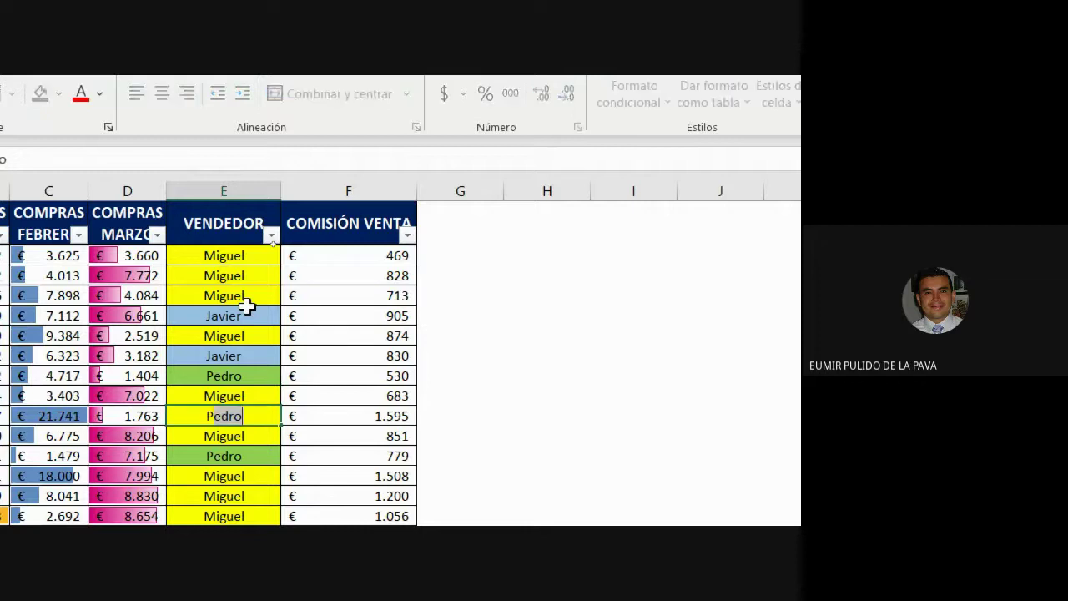
key("Return")
key("Down")
type("M")
key("Return")
Step: Enter a new vendor's name in E13 and check the column's existing rules in the rules manager
key("Down")
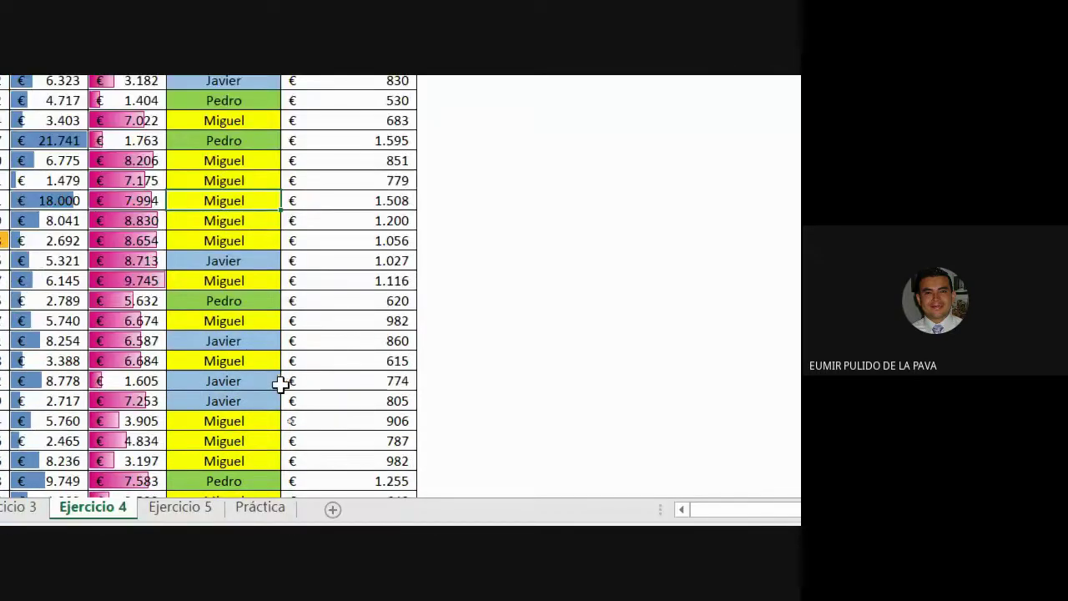
type("Sandra")
key("Return")
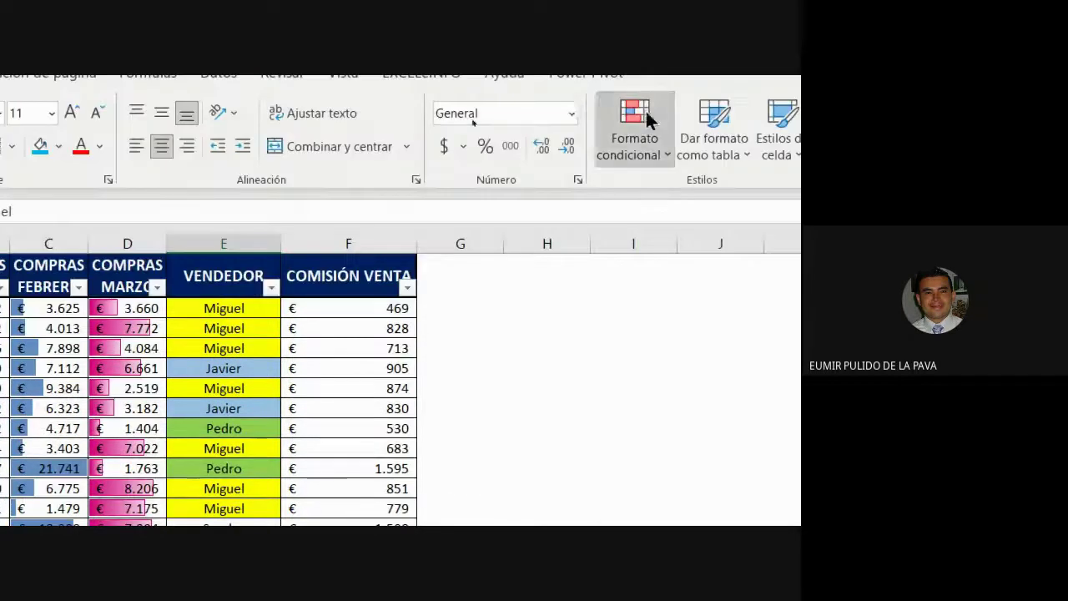
left_click(644, 110)
left_click(699, 310)
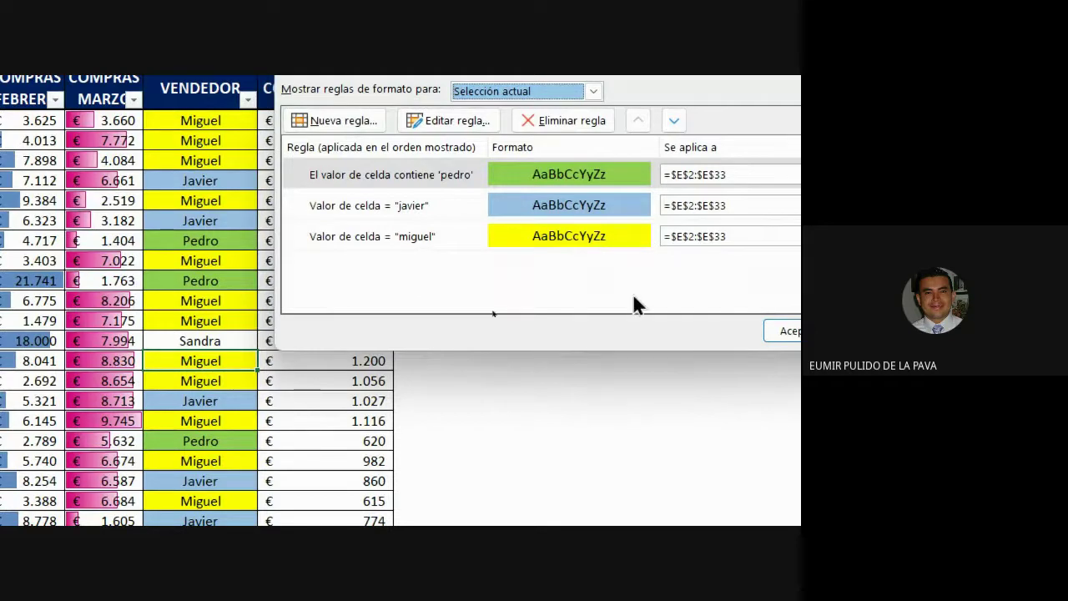
left_click(613, 327)
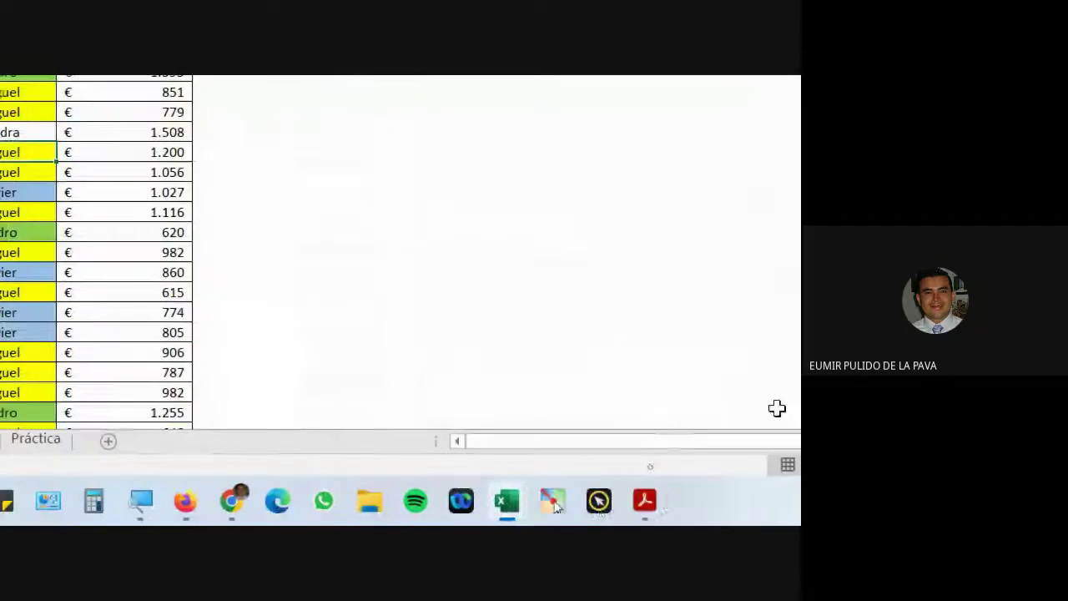
Step: Read part C of the PDF guide on the icon set for the sales commissions, and return to Formato condicional.xlsx
left_click(656, 503)
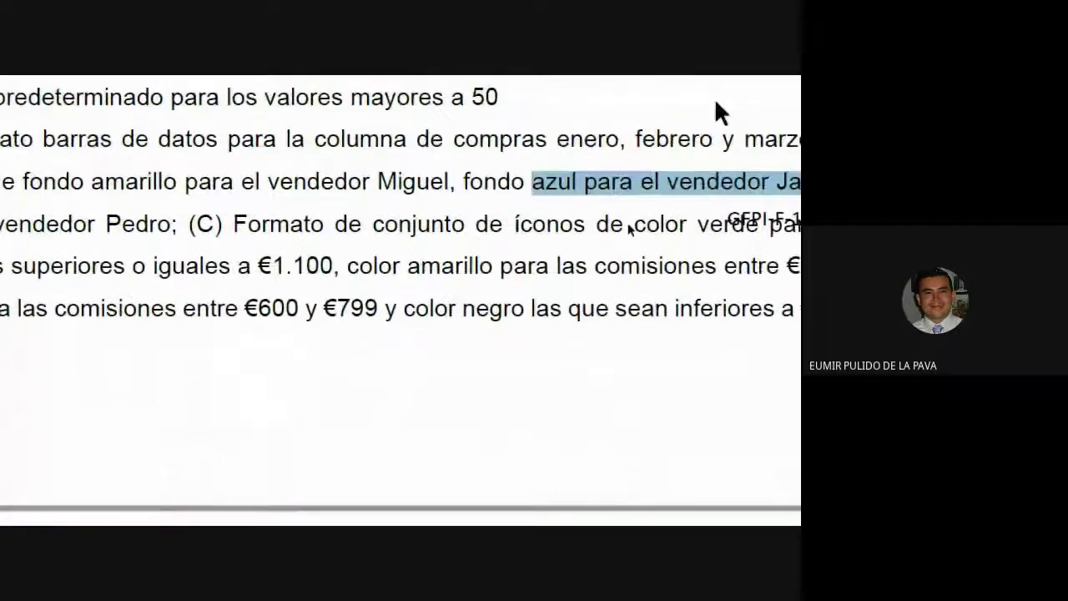
left_click_drag(203, 234, 601, 223)
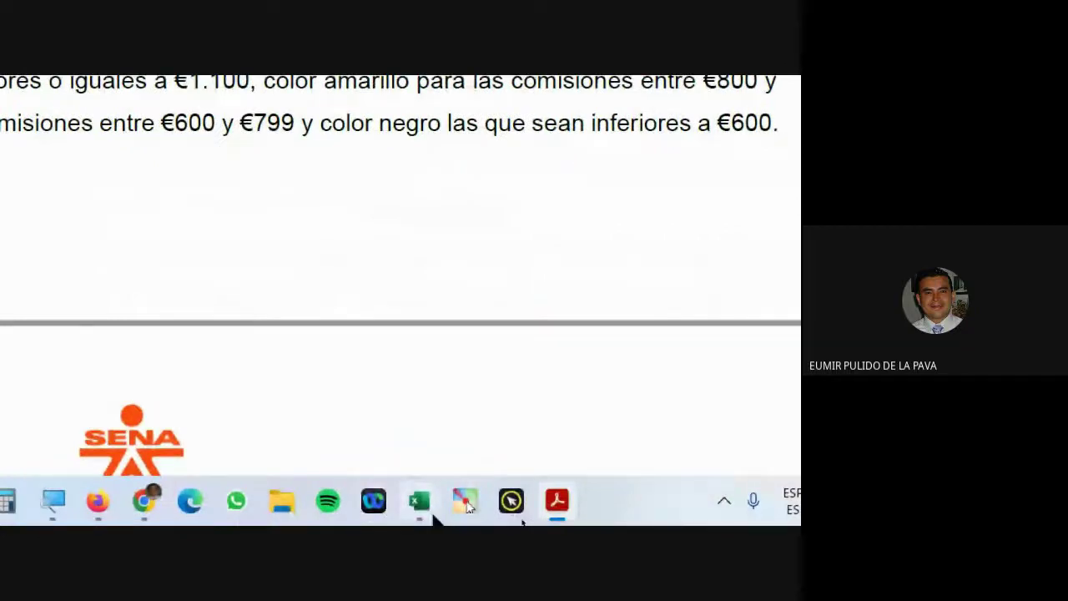
mouse_move(447, 503)
left_click(478, 429)
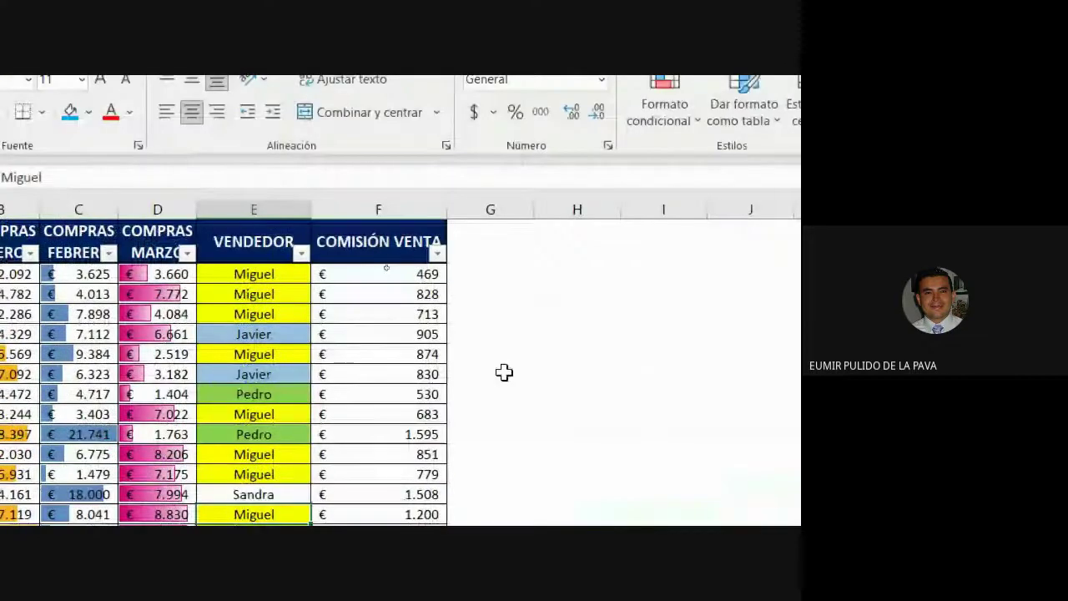
Step: Select the sales commission values F2:F33 and look through the available conditional formatting icon sets
left_click_drag(398, 272, 405, 405)
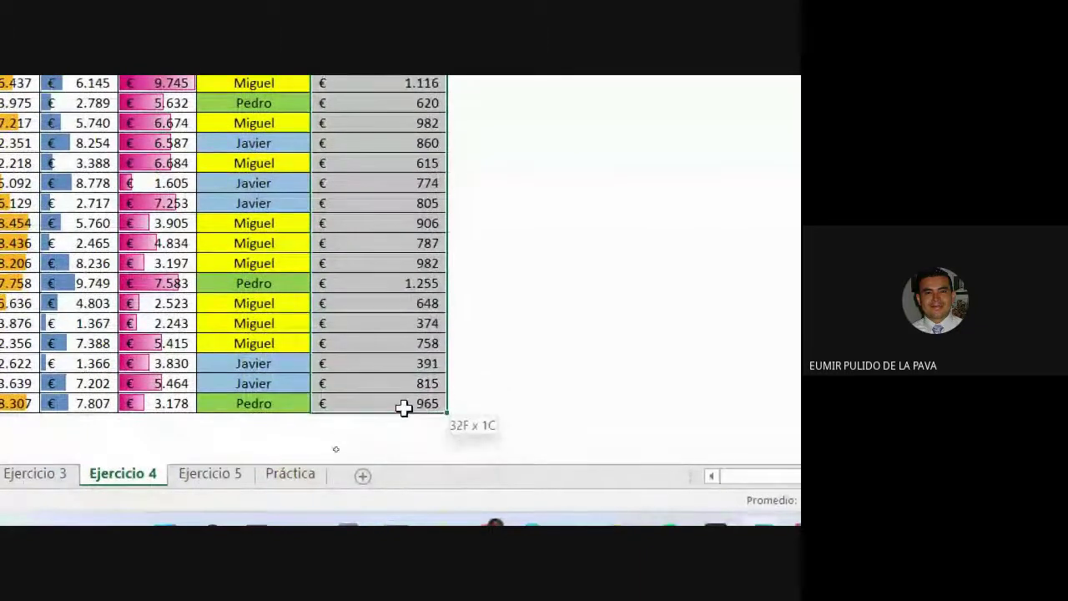
scroll(460, 326, "up", 3)
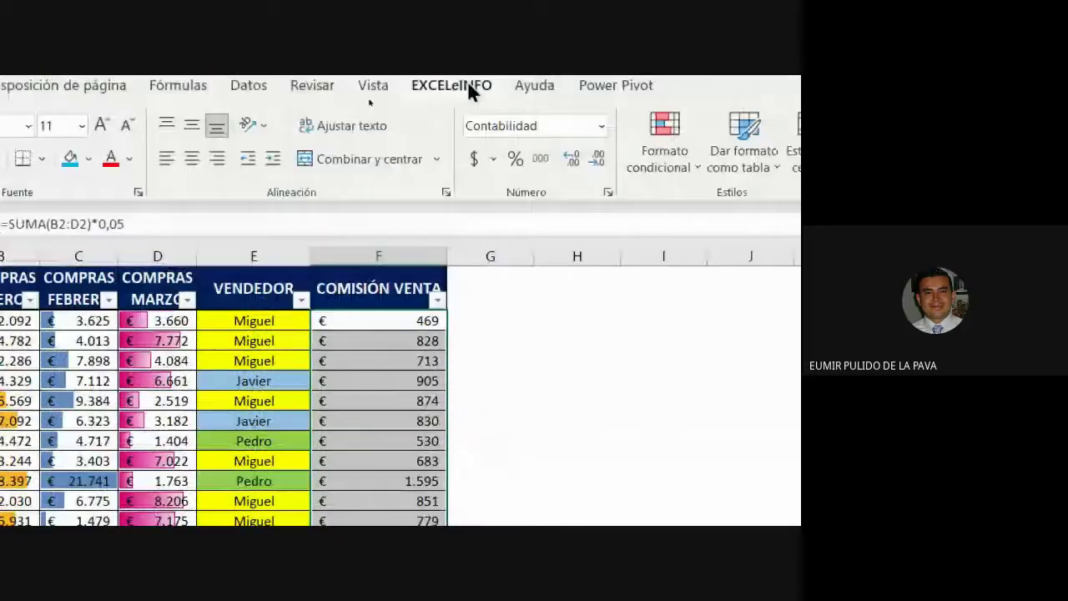
left_click(659, 134)
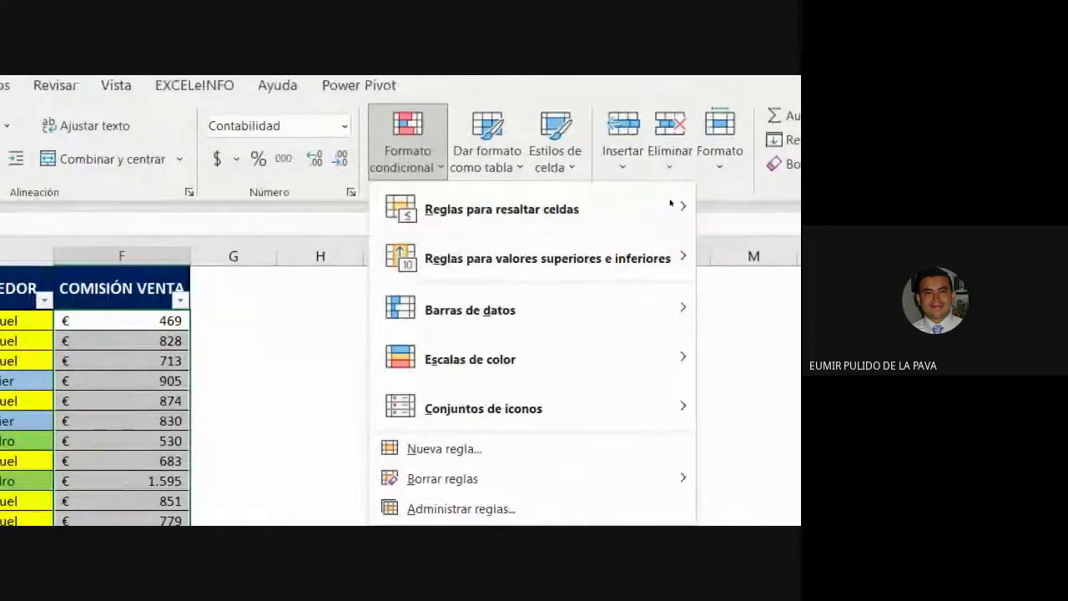
mouse_move(443, 311)
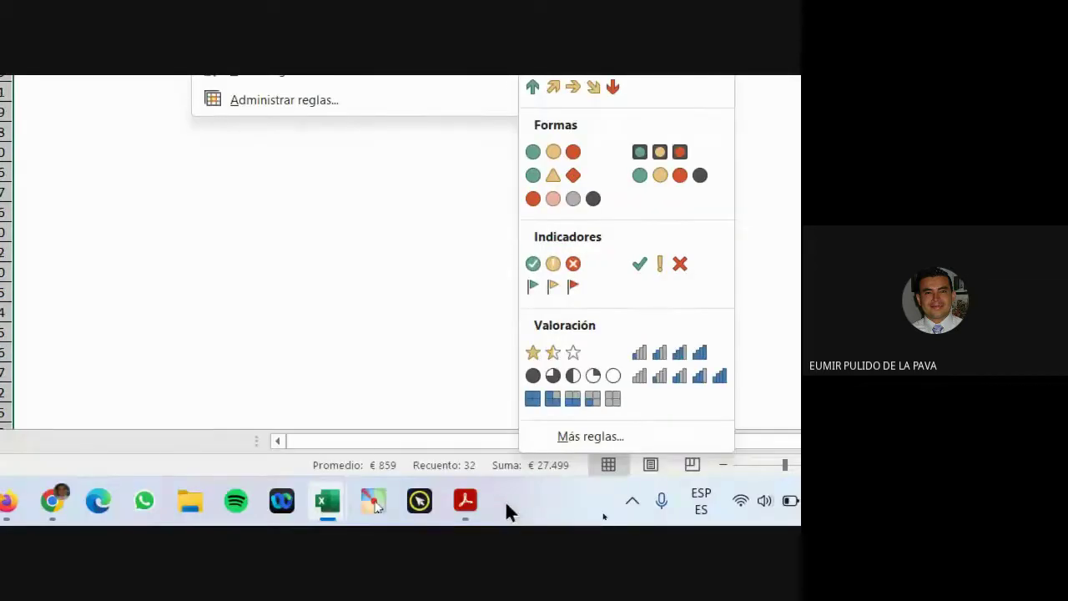
Step: Read the commission threshold for each icon colour in part C of the PDF guide, and return to Formato condicional.xlsx
left_click(464, 501)
scroll(607, 240, "up", 1)
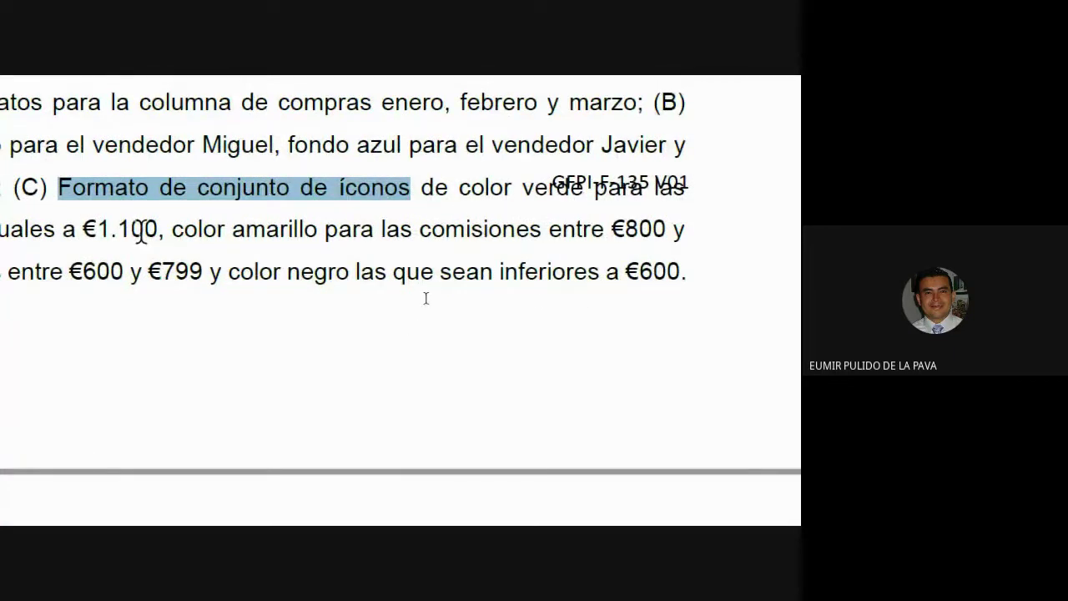
left_click(171, 205)
left_click_drag(426, 179, 544, 196)
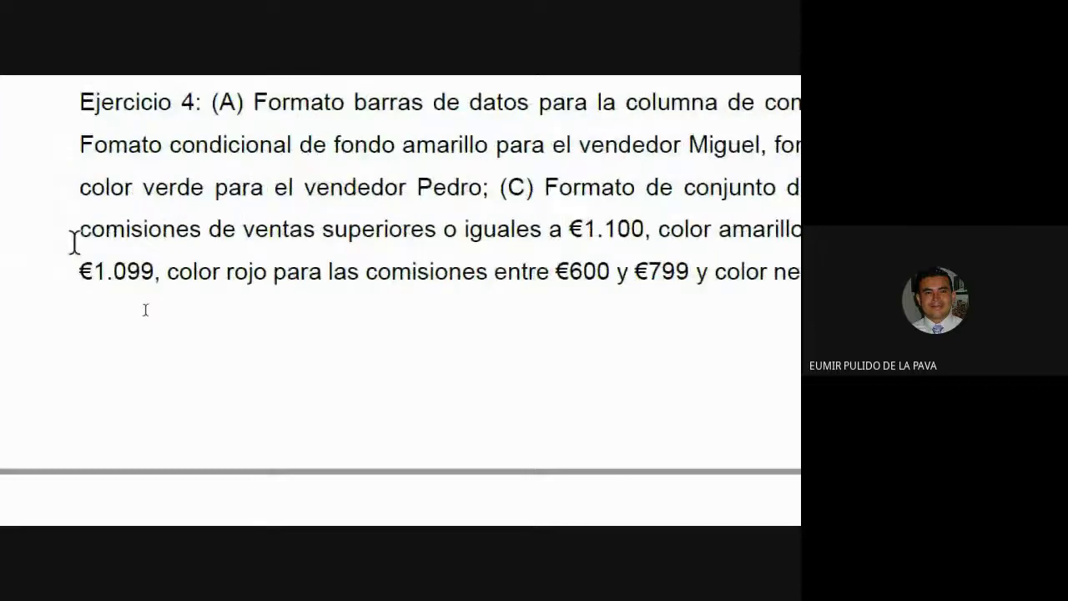
left_click_drag(94, 230, 631, 234)
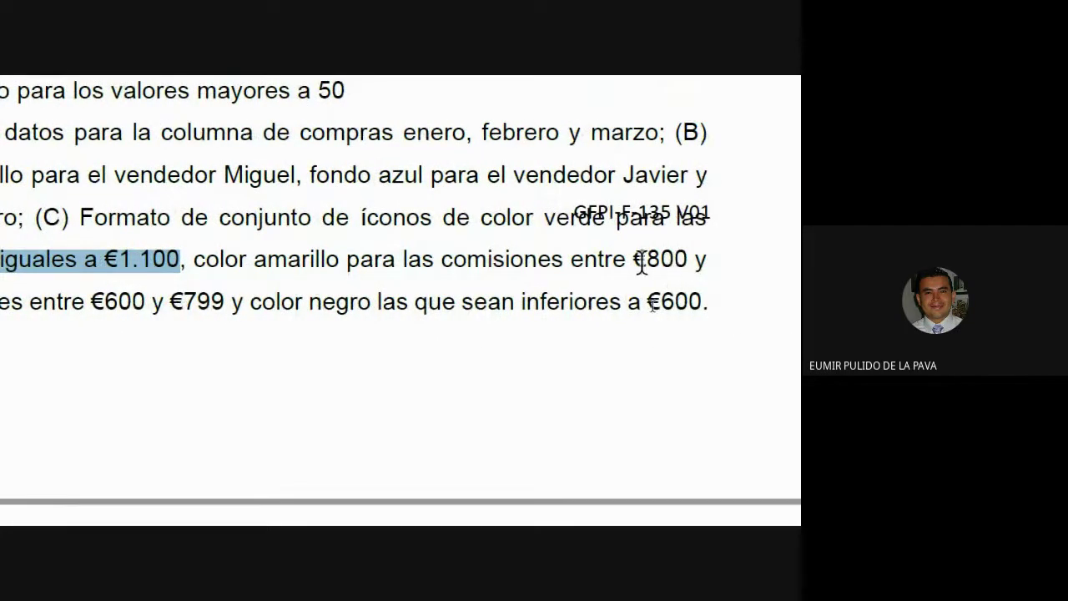
left_click_drag(205, 306, 696, 309)
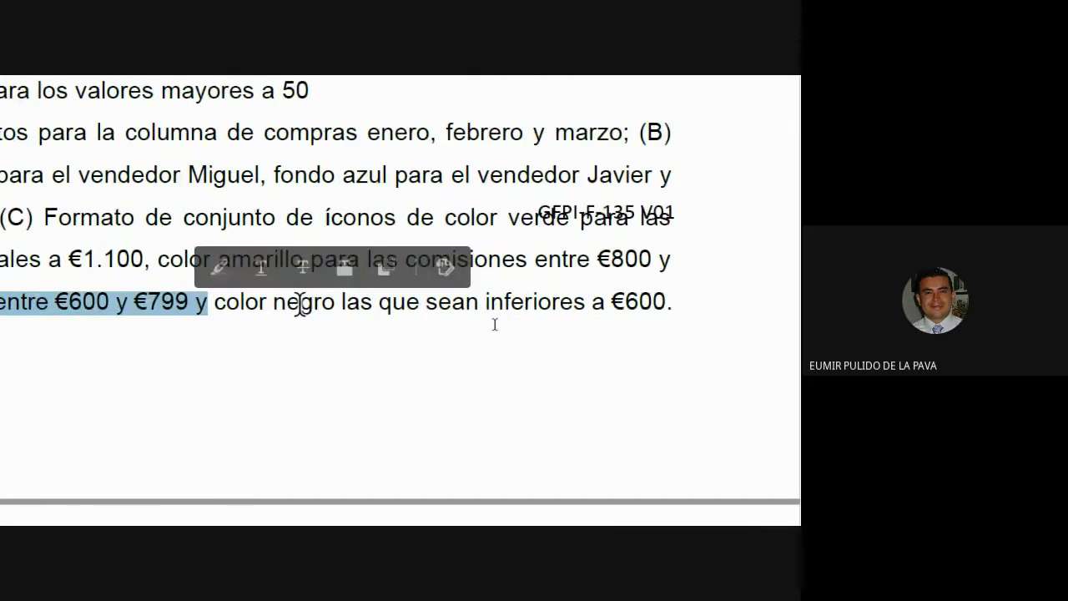
left_click_drag(215, 302, 626, 313)
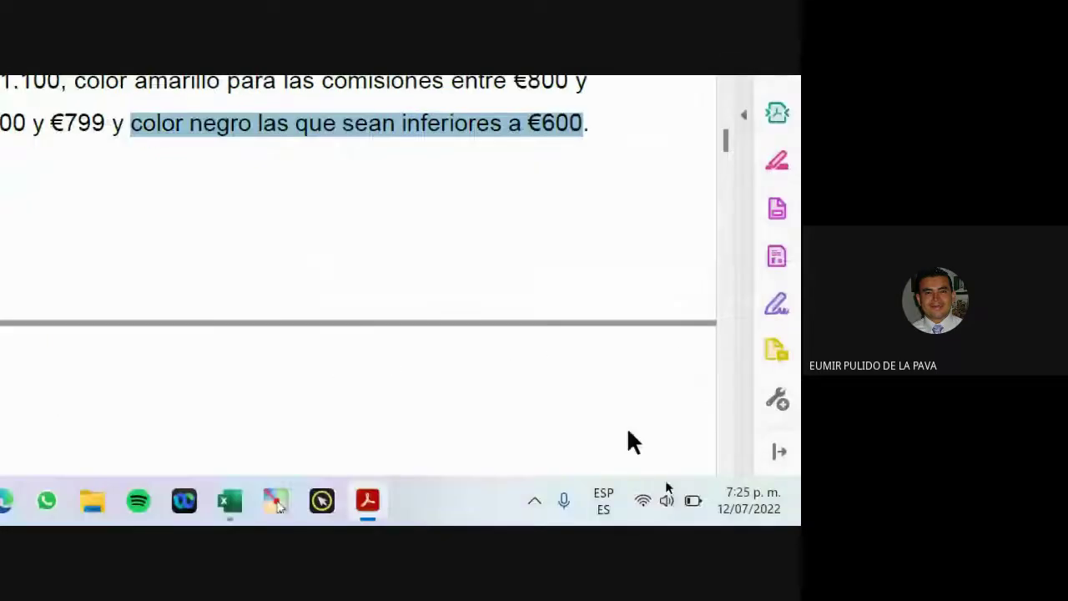
mouse_move(233, 503)
left_click(341, 392)
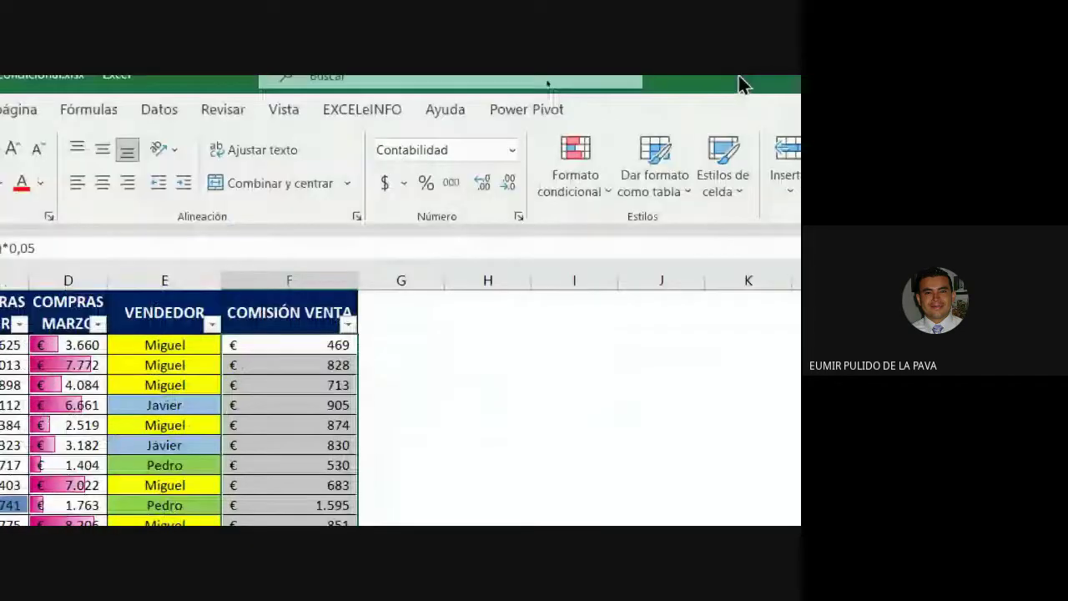
left_click(571, 167)
mouse_move(497, 177)
mouse_move(493, 151)
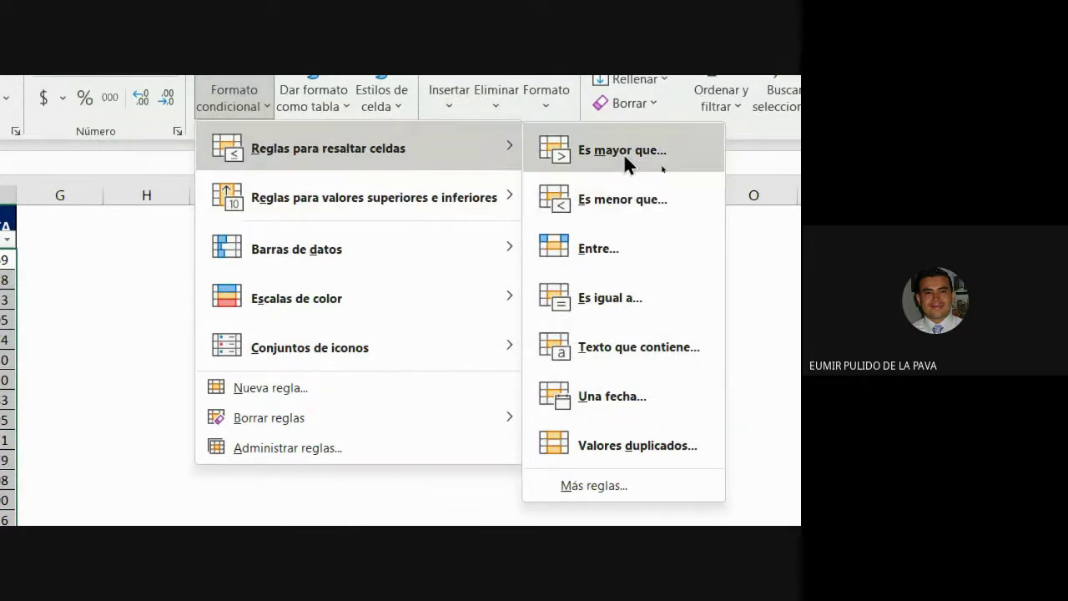
left_click(614, 485)
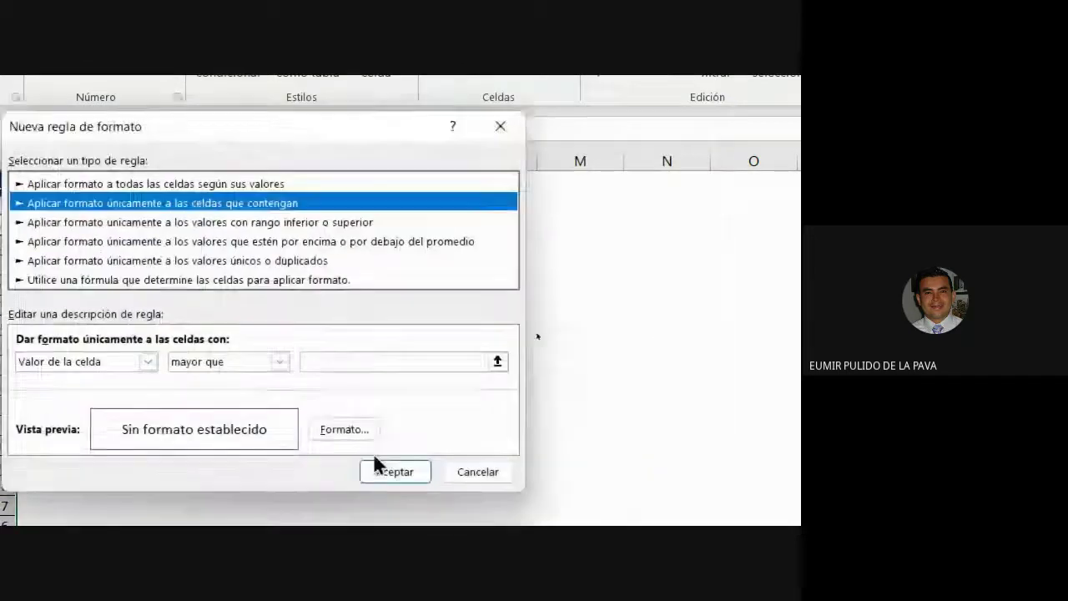
left_click(251, 284)
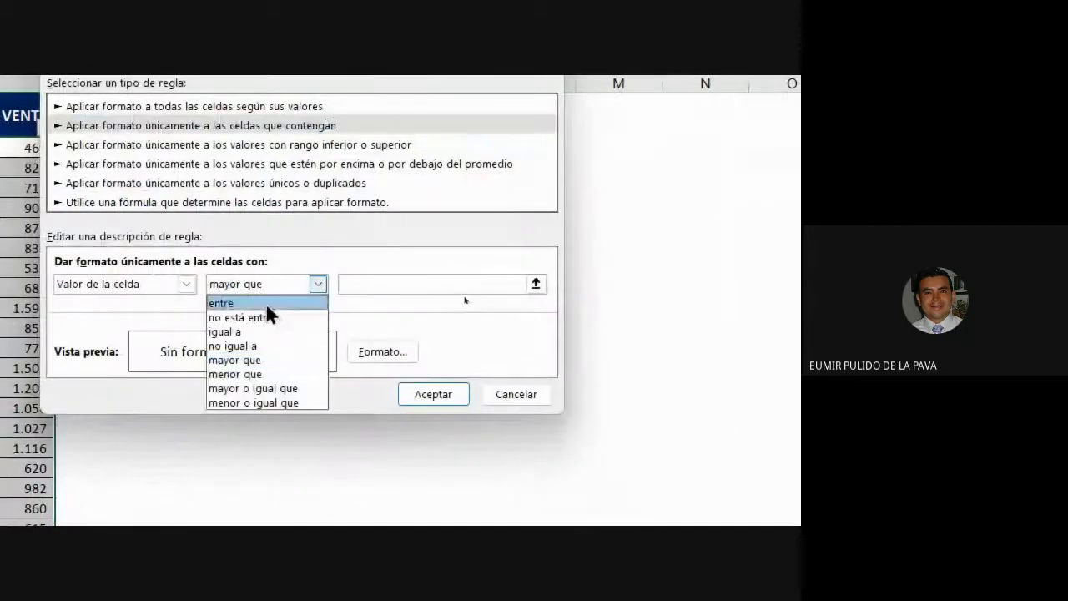
left_click(263, 387)
left_click(364, 283)
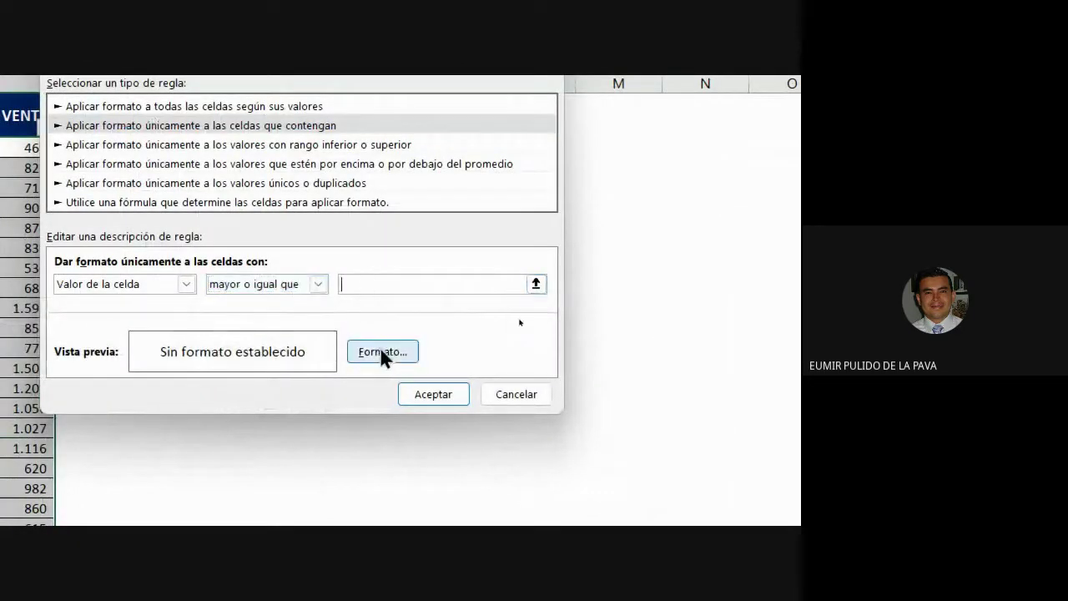
left_click(498, 402)
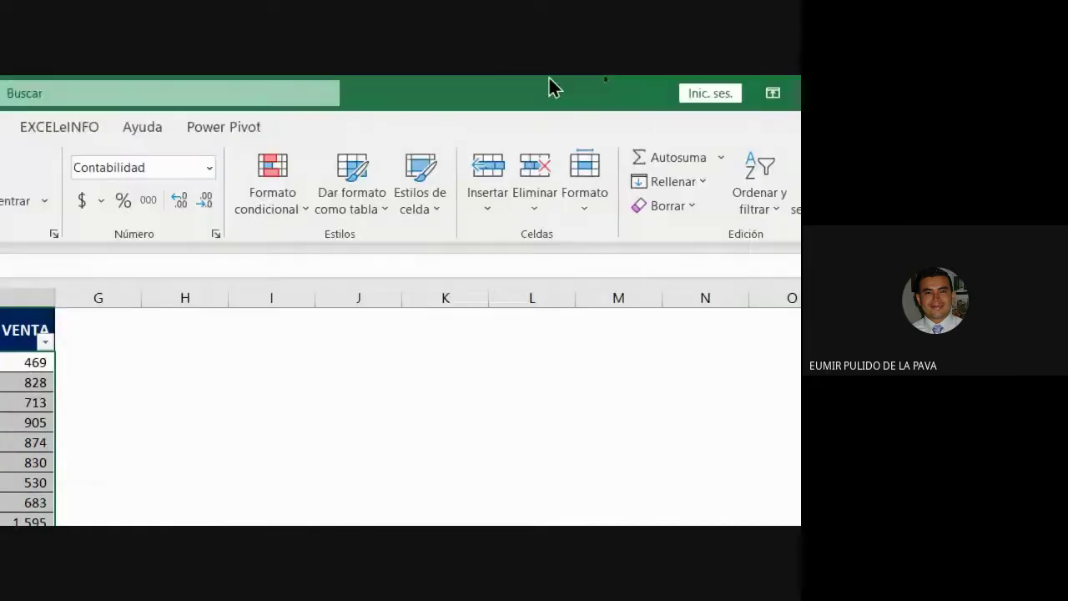
Step: Apply the four-circle icon set in green, yellow, red and black to the commission values F2:F33
left_click(290, 184)
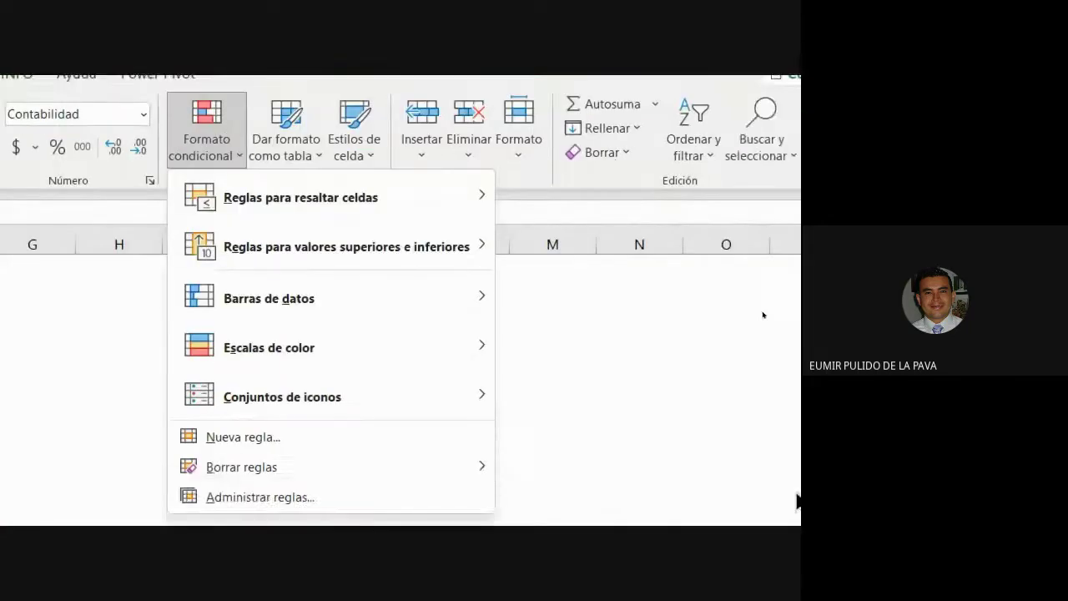
mouse_move(384, 97)
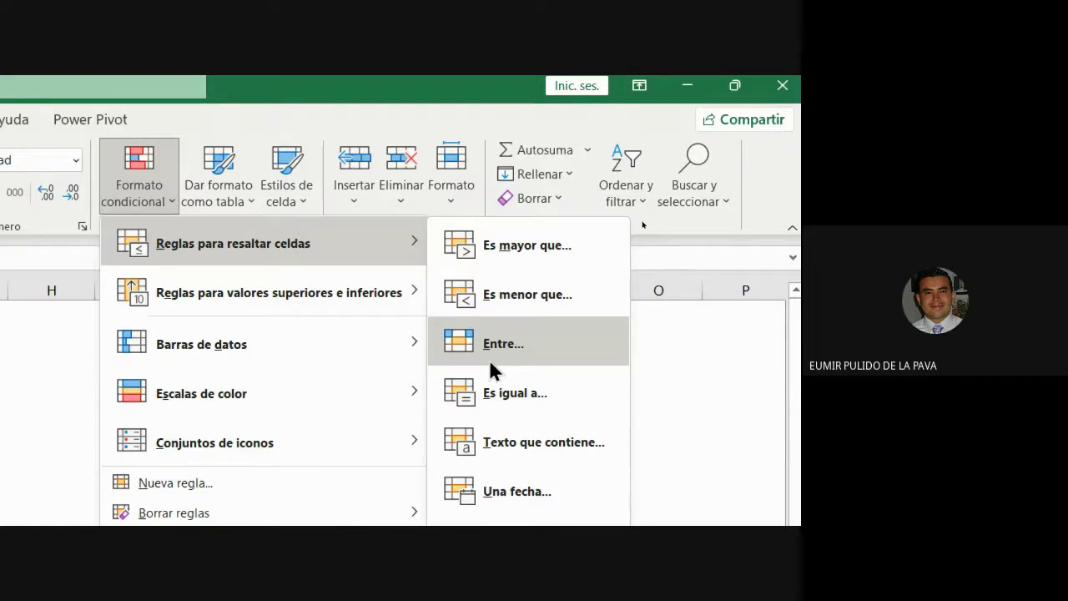
mouse_move(323, 448)
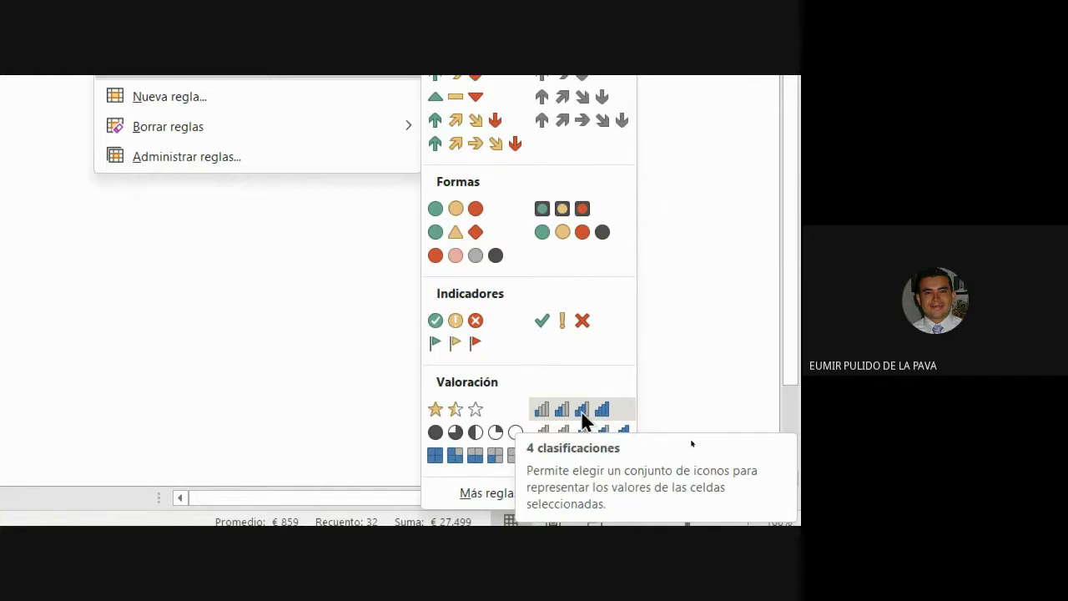
left_click(564, 235)
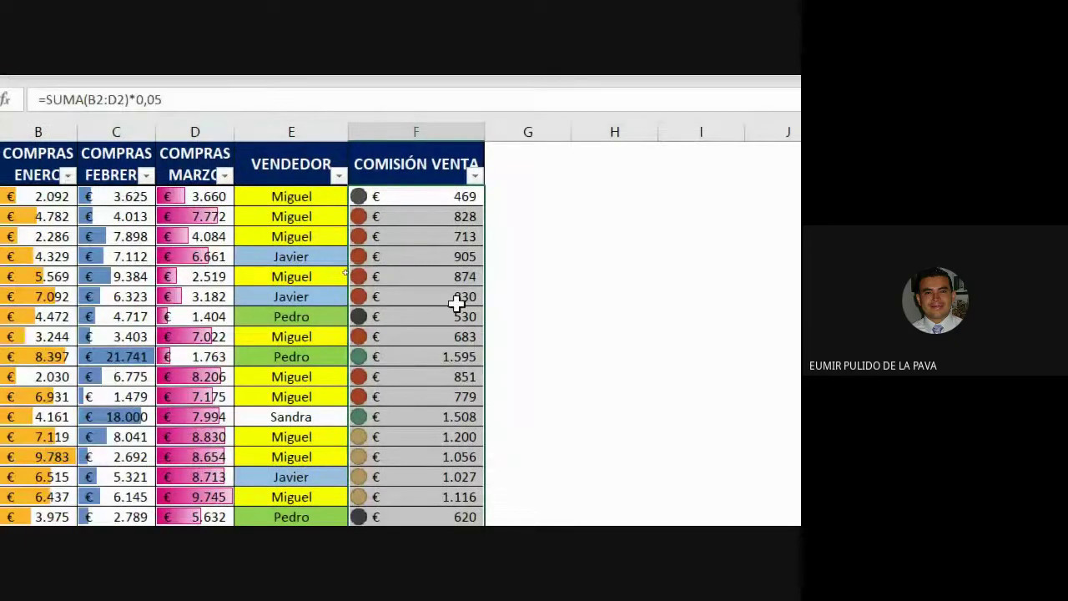
left_click(311, 264)
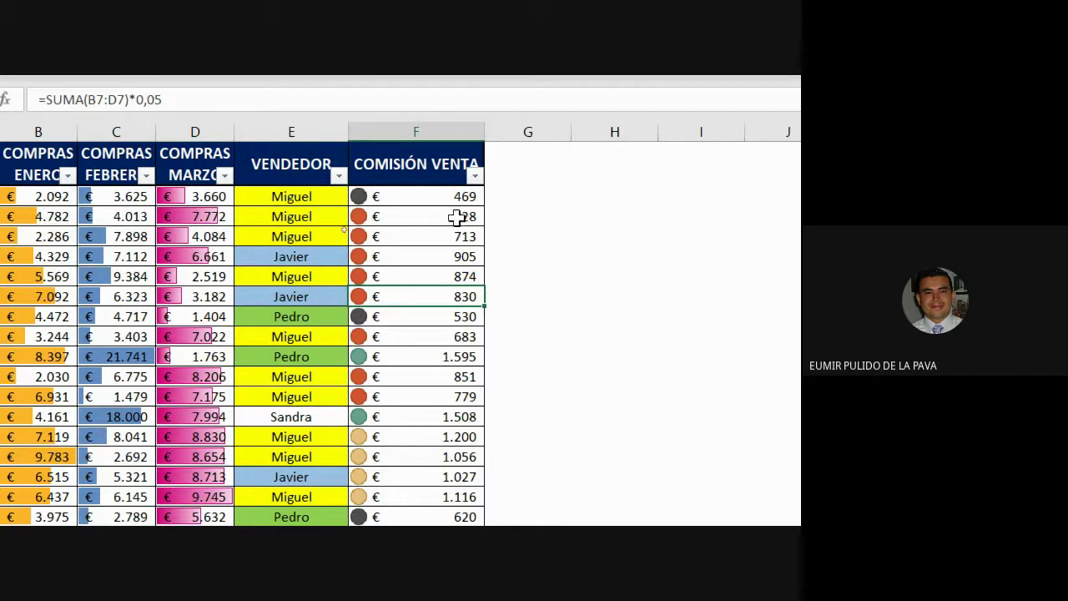
Step: Test the icon set by entering 1100 in F2, and undo the entry to restore the commission formula
left_click(436, 196)
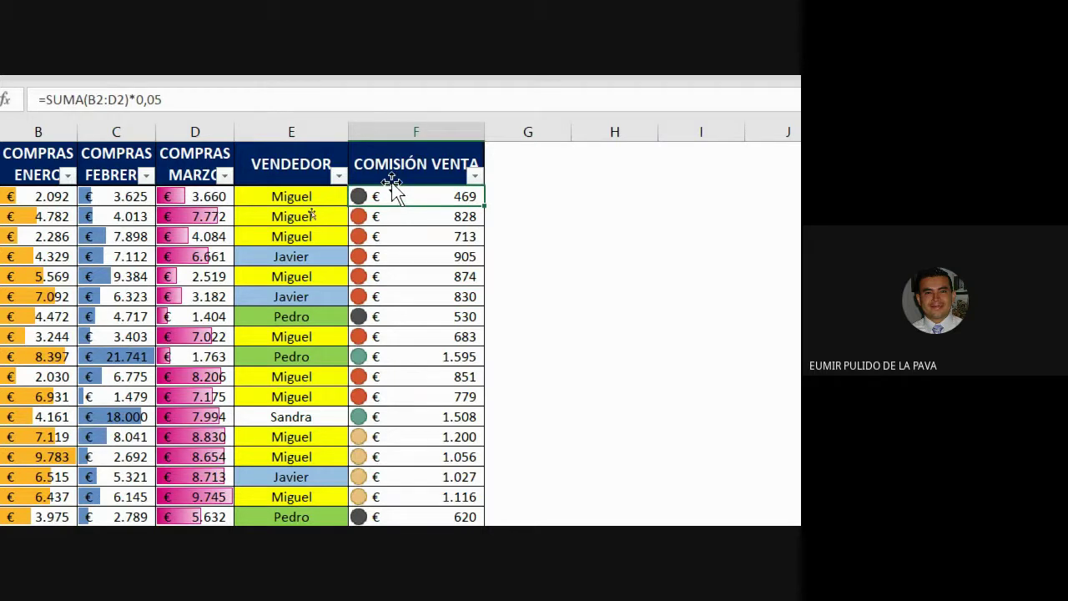
type("1100")
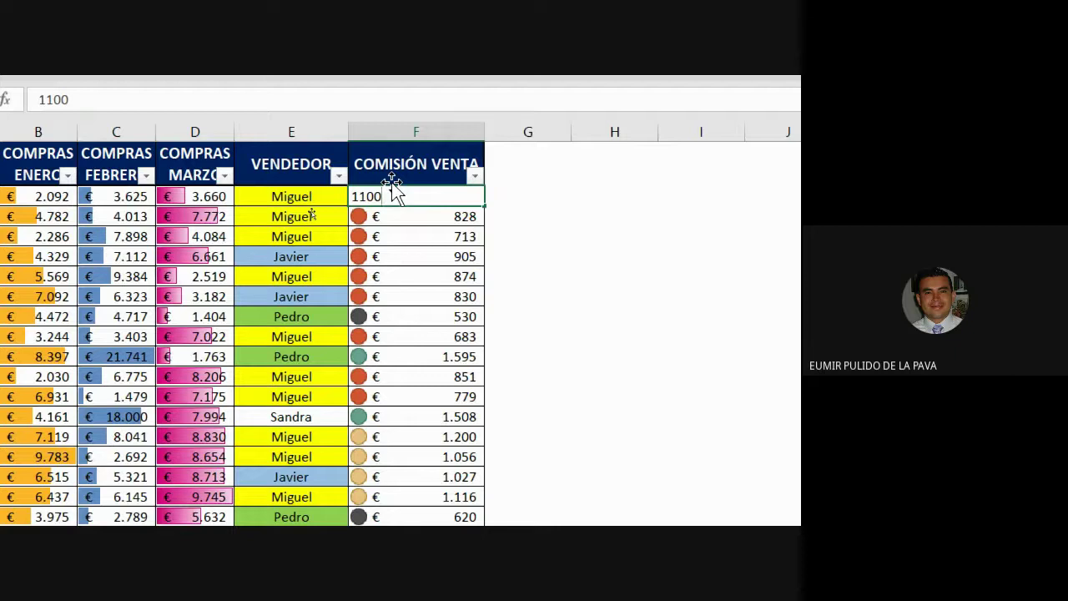
key("Return")
left_click(393, 192)
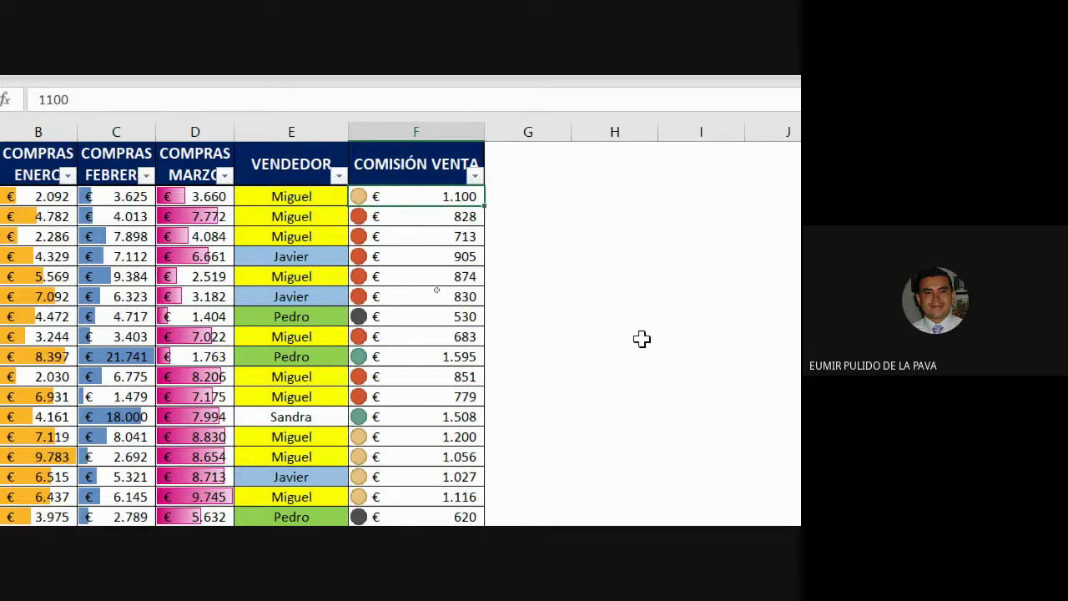
key("ctrl+z")
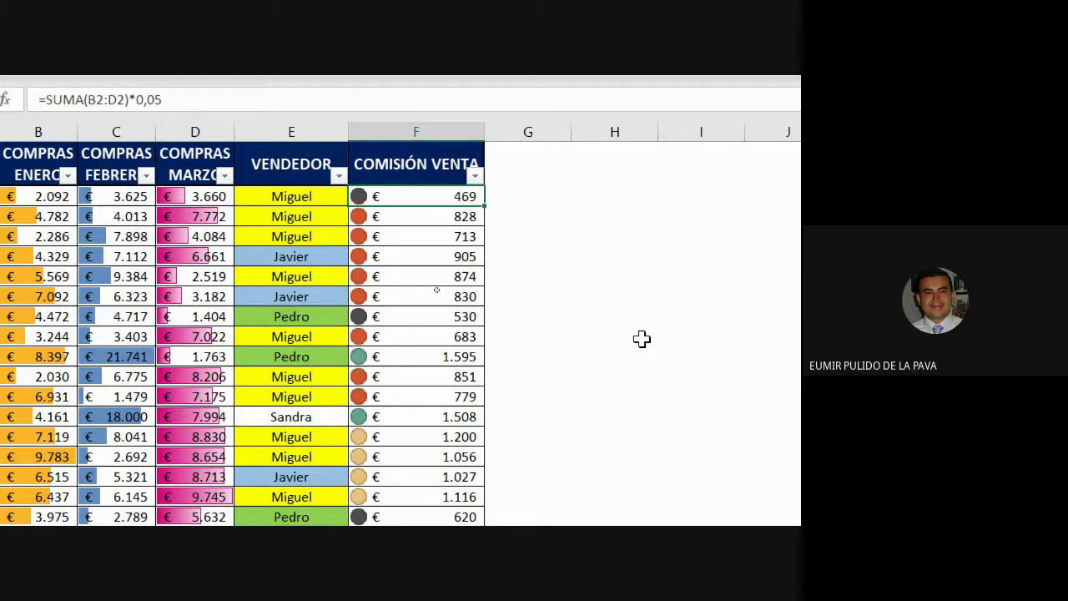
Step: Edit the icon set rule for F2:F33 so that all three icon thresholds use the Número type
left_click_drag(400, 195, 411, 392)
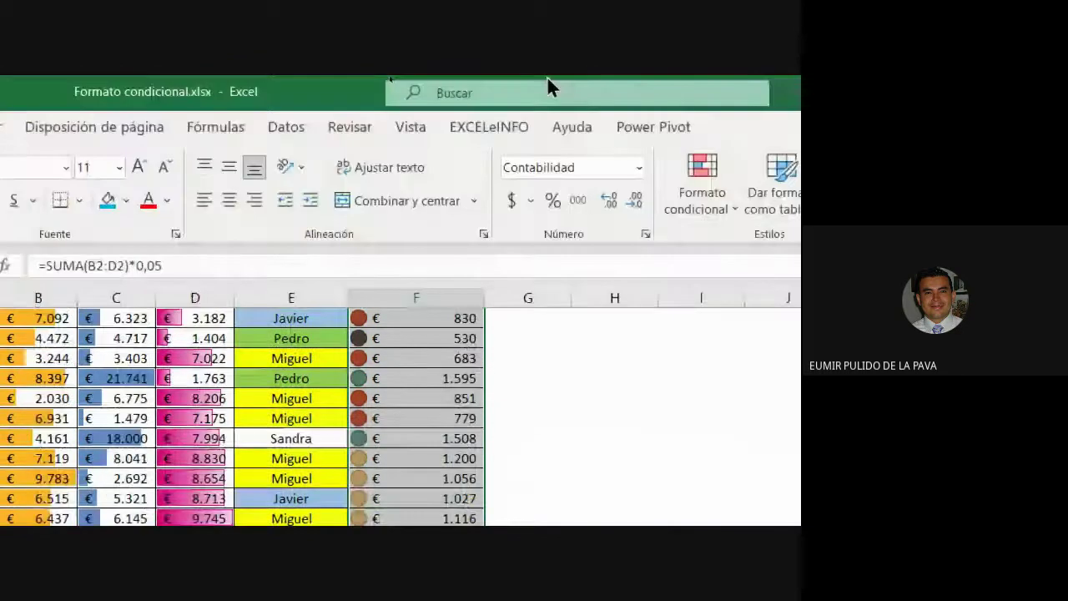
left_click(679, 194)
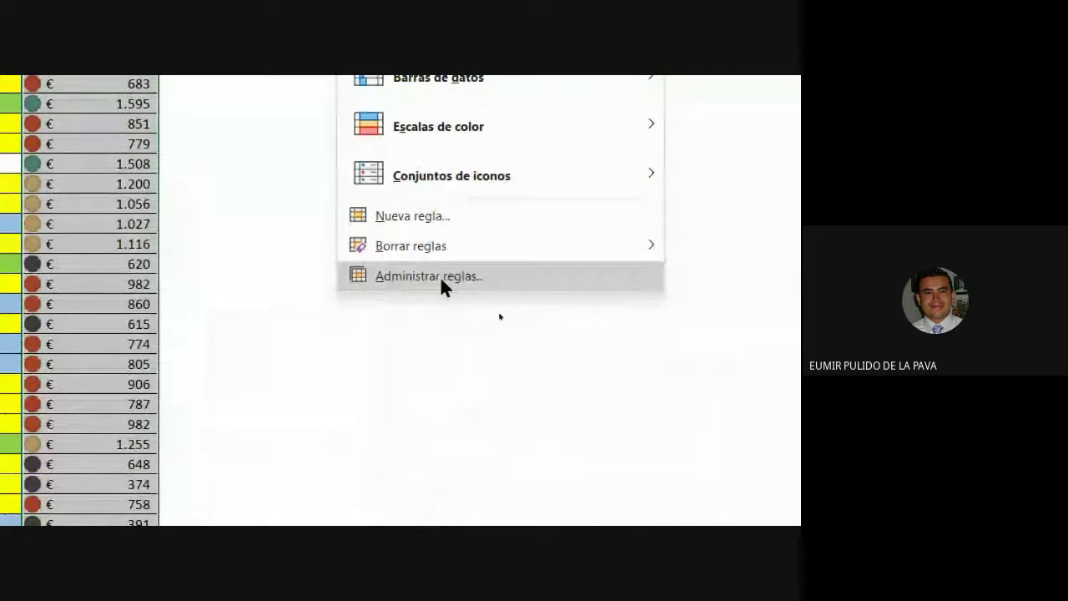
left_click(439, 275)
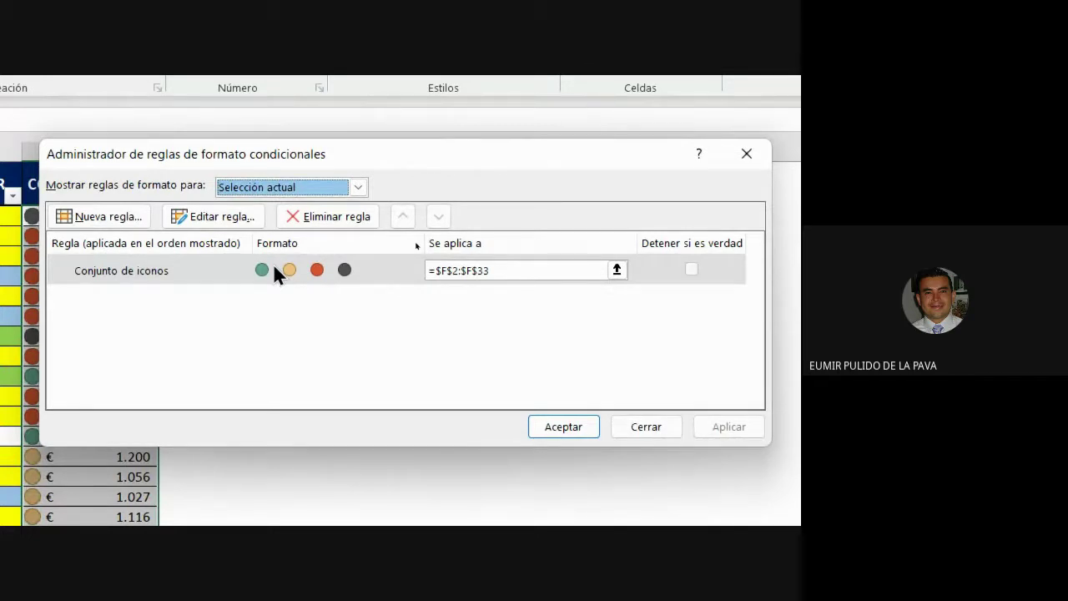
left_click(273, 269)
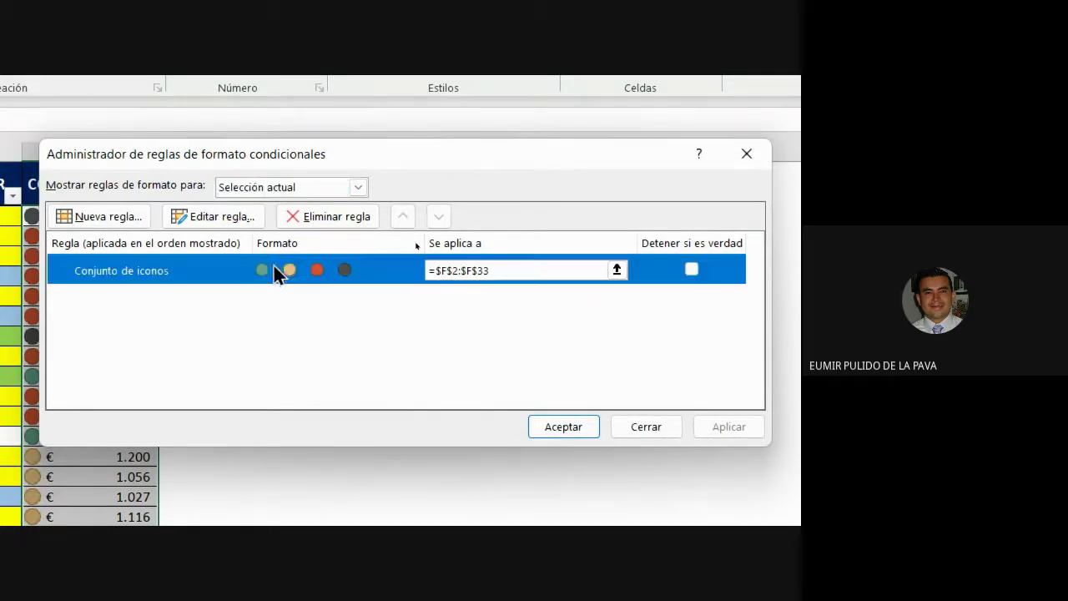
left_click(226, 216)
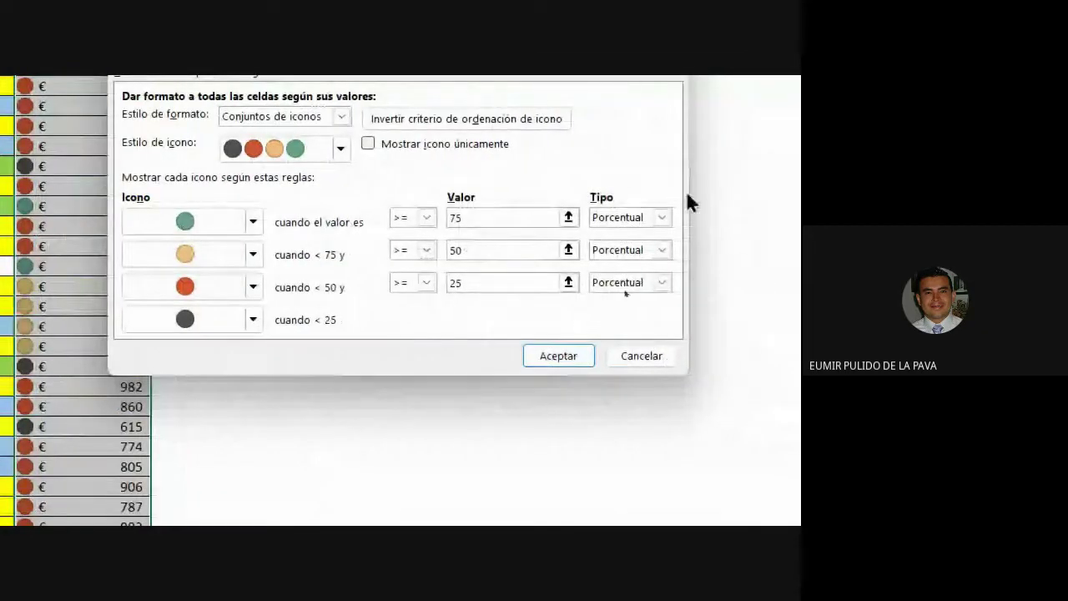
left_click(623, 214)
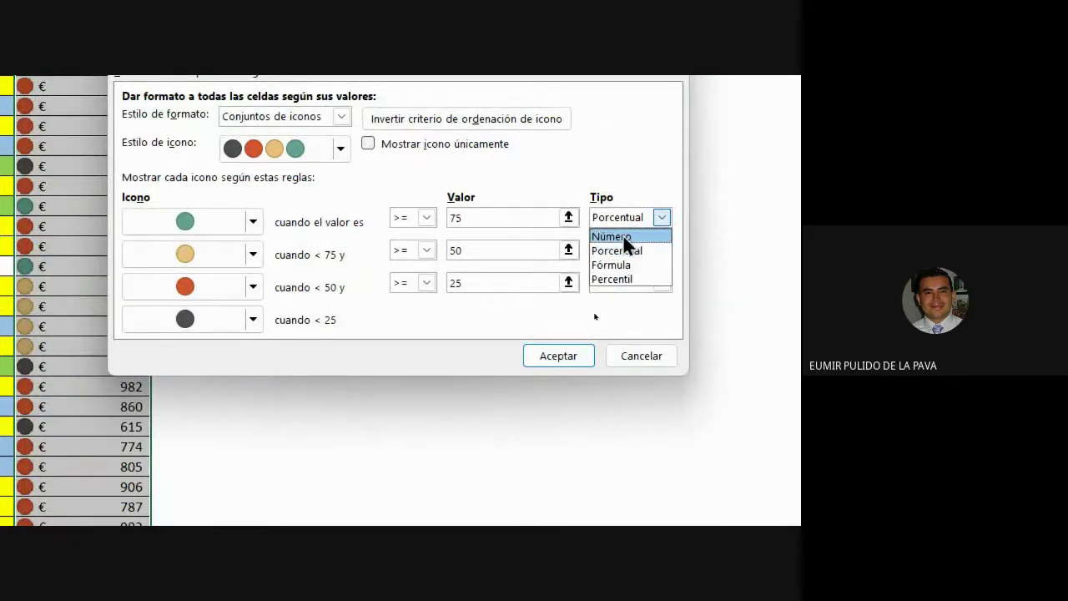
left_click(621, 237)
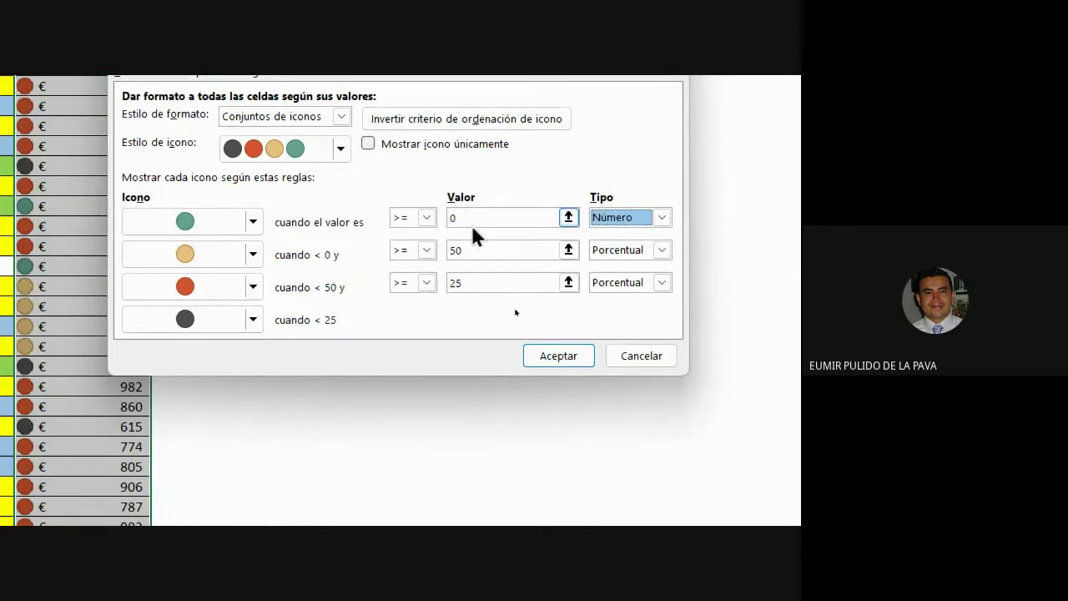
left_click(622, 256)
left_click(622, 267)
left_click(621, 281)
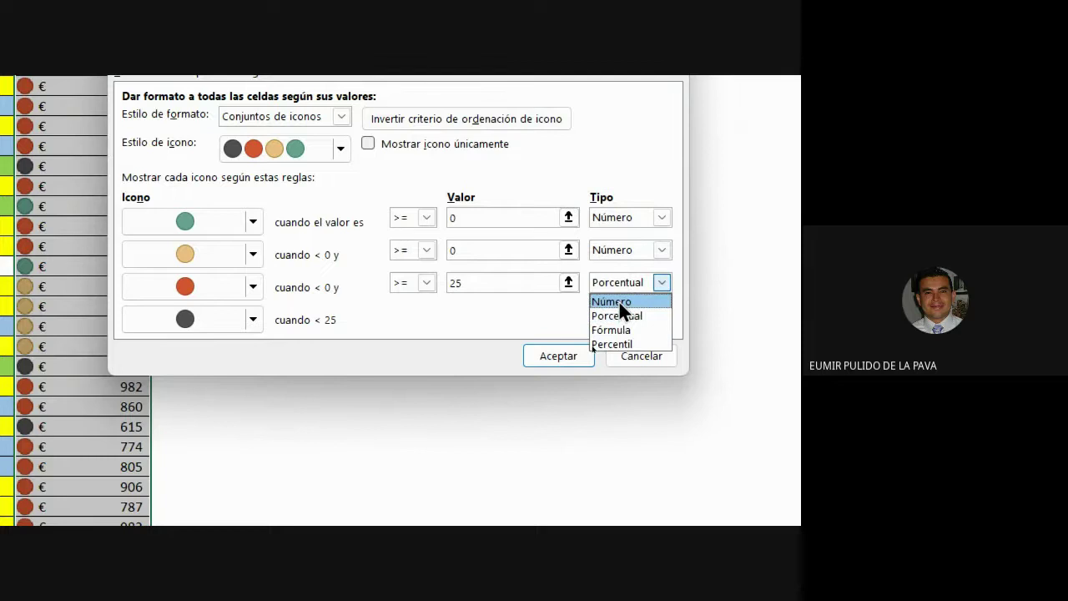
left_click(618, 299)
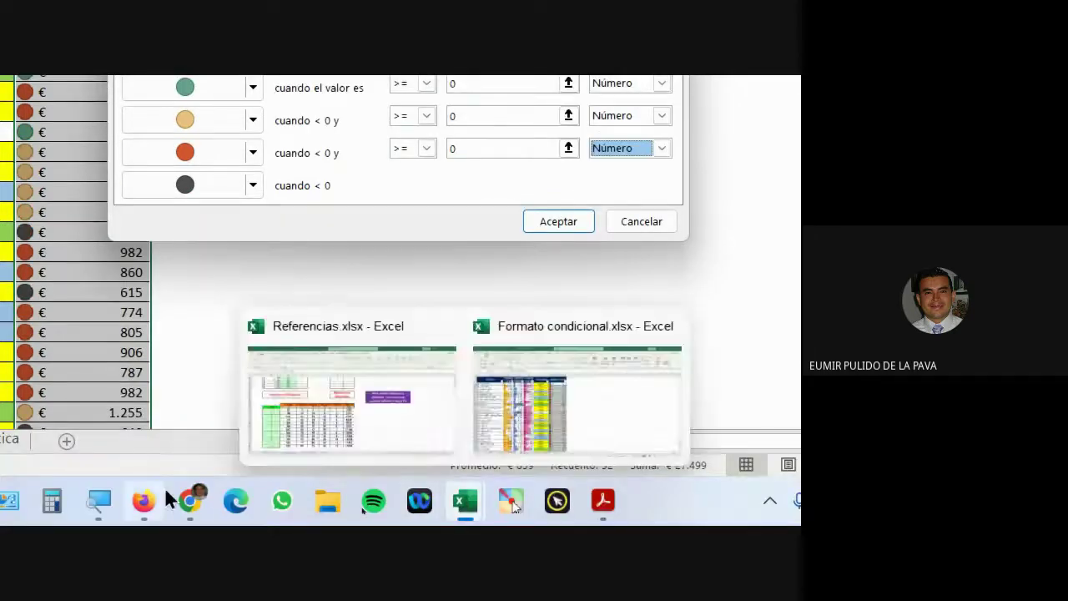
Step: Return the Lupa magnifier to 100%, minimize it, and switch to the Google Meet call to check its chat messages
left_click(100, 509)
left_click(636, 493)
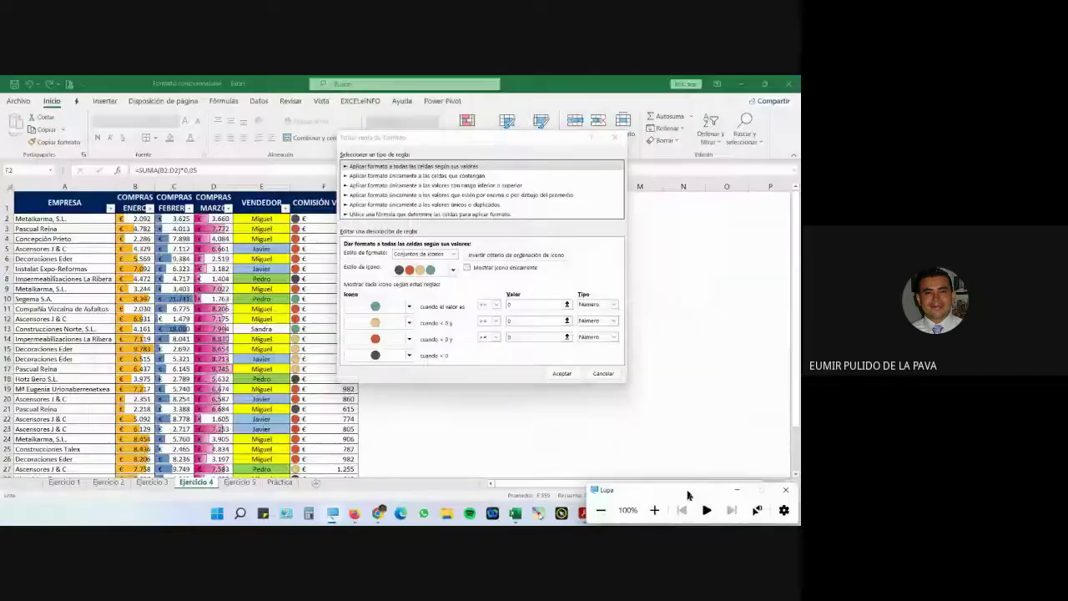
left_click(736, 490)
left_click(379, 513)
left_click(325, 465)
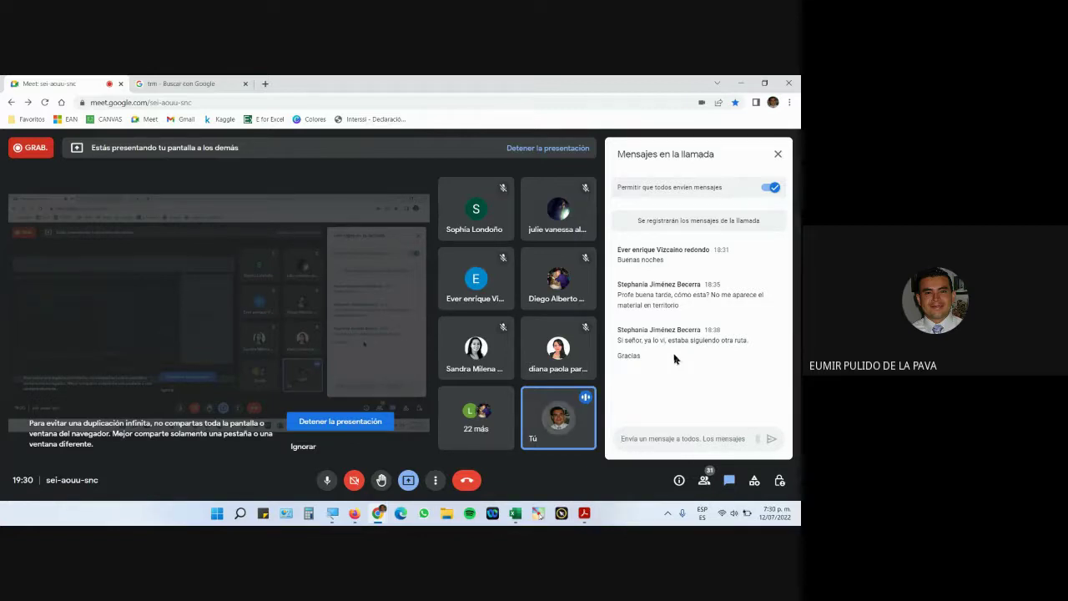
Step: Switch back to the Formato condicional workbook, magnify the rule editor to 200%, and set the green icon's threshold to >= 1100
mouse_move(508, 520)
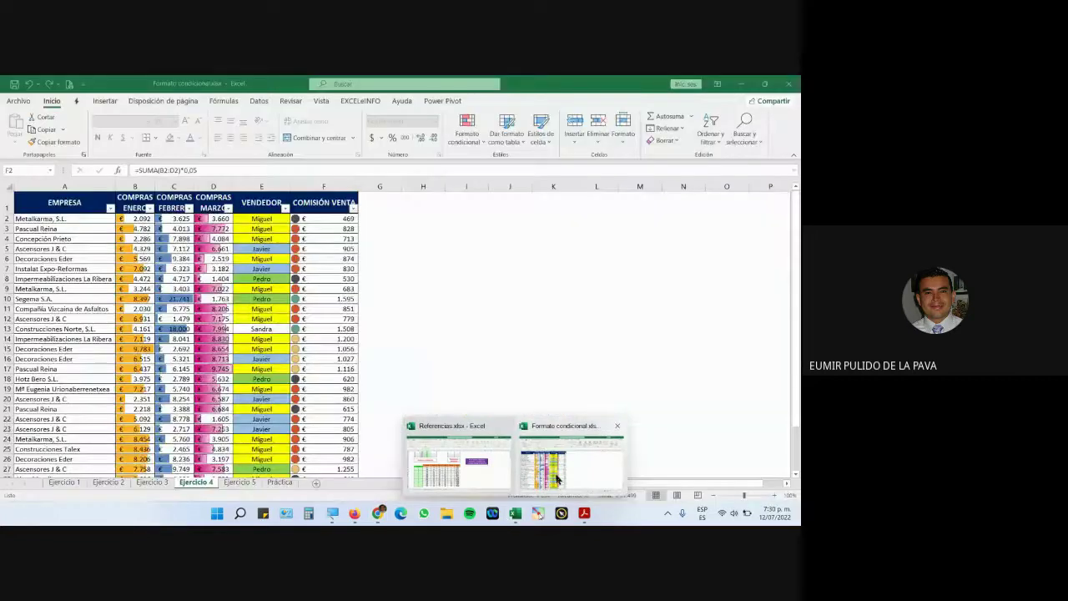
left_click(571, 459)
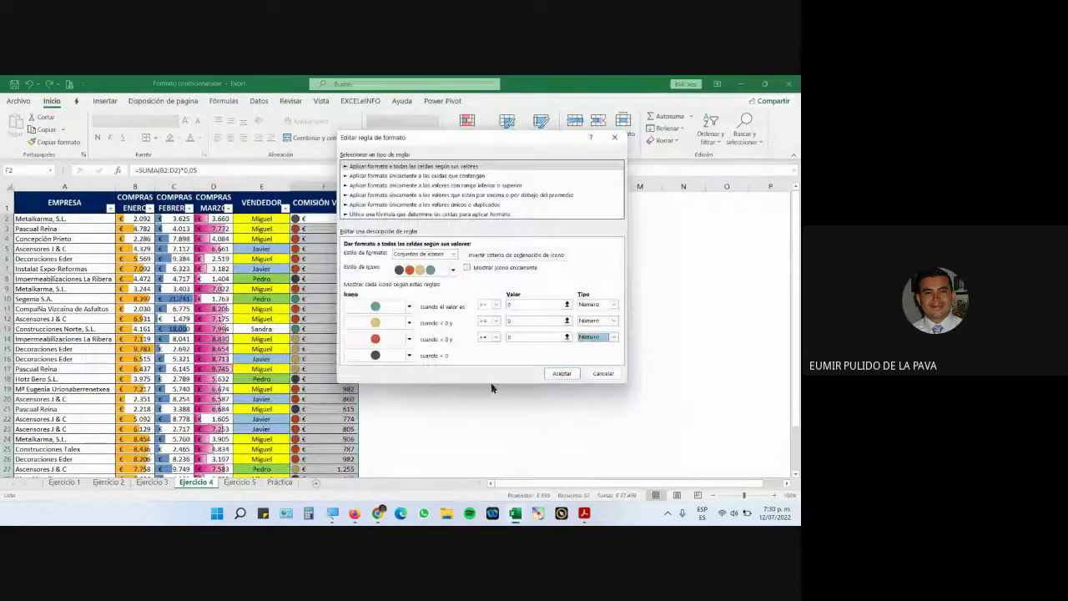
left_click(332, 514)
left_click(654, 509)
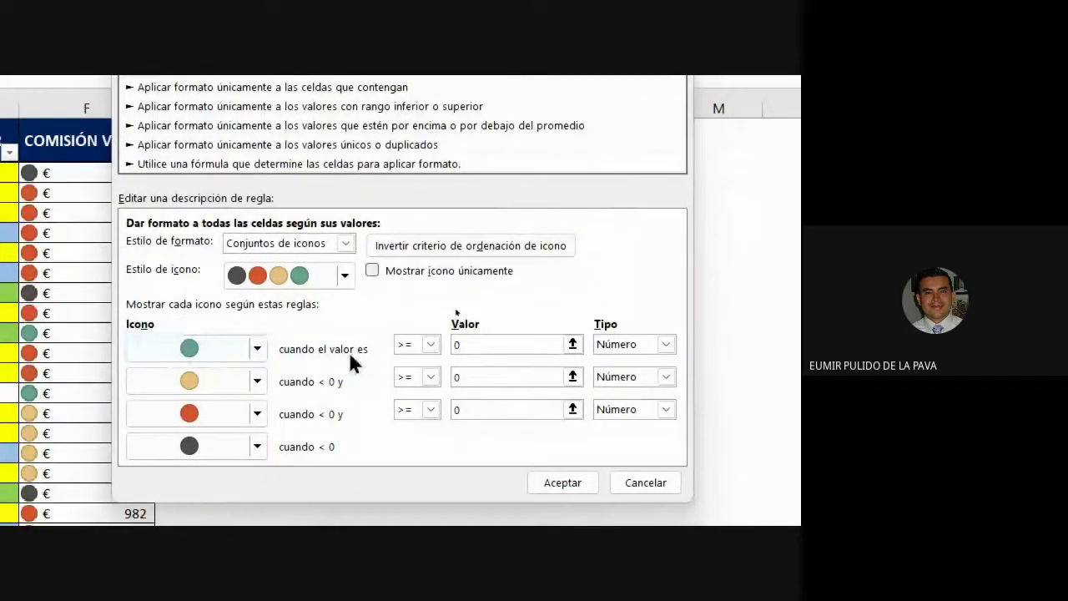
left_click(436, 345)
left_click(424, 357)
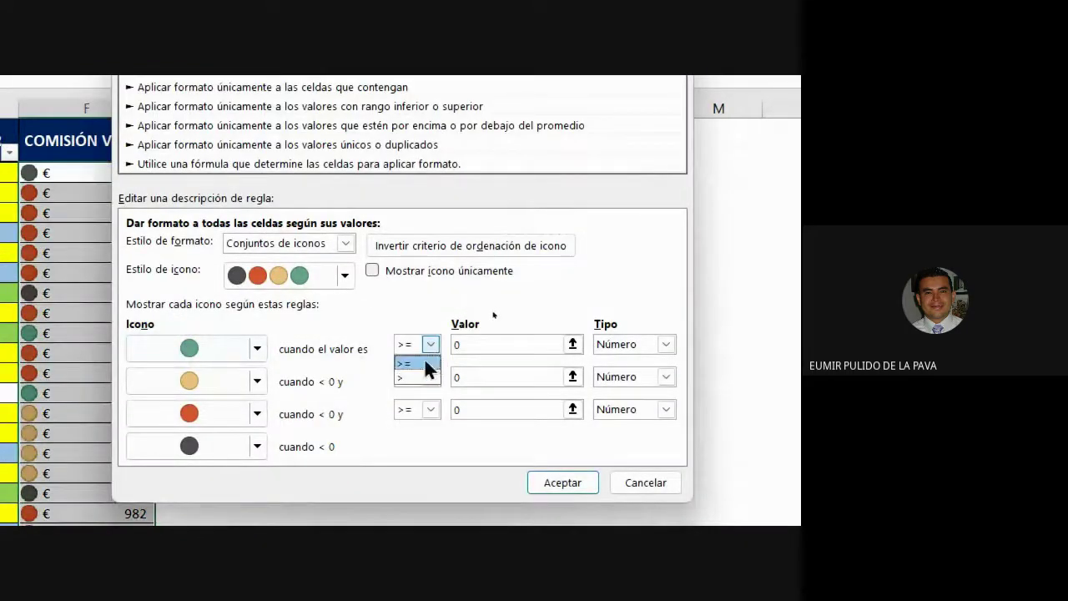
double_click(472, 345)
type("1100")
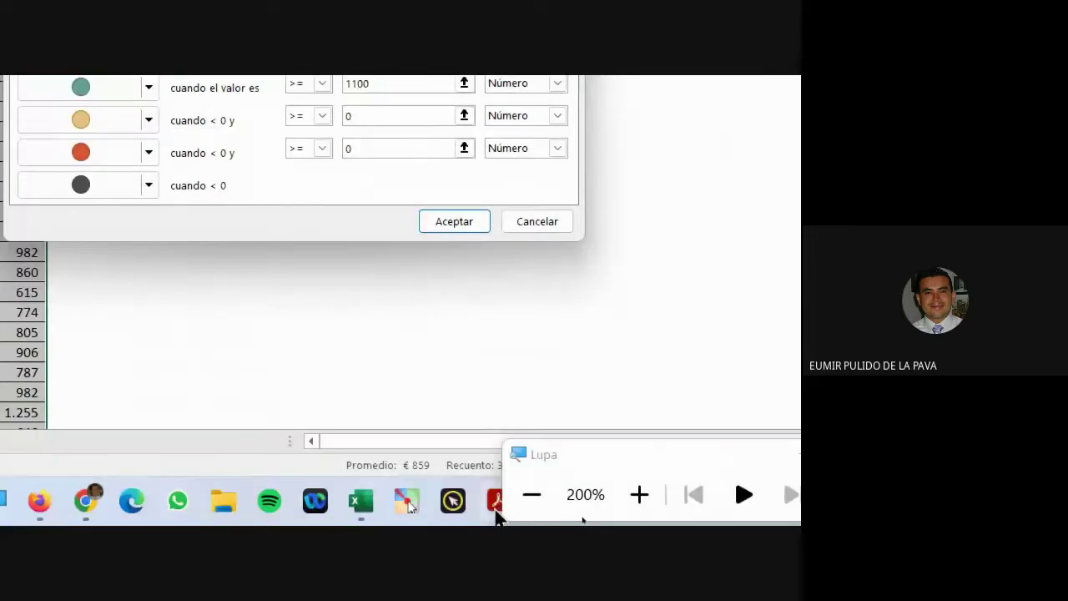
Step: Check the Ejercicio 4 green icon criterion in the PDF instructions, and return to the rule being edited in the Formato condicional workbook
left_click(495, 508)
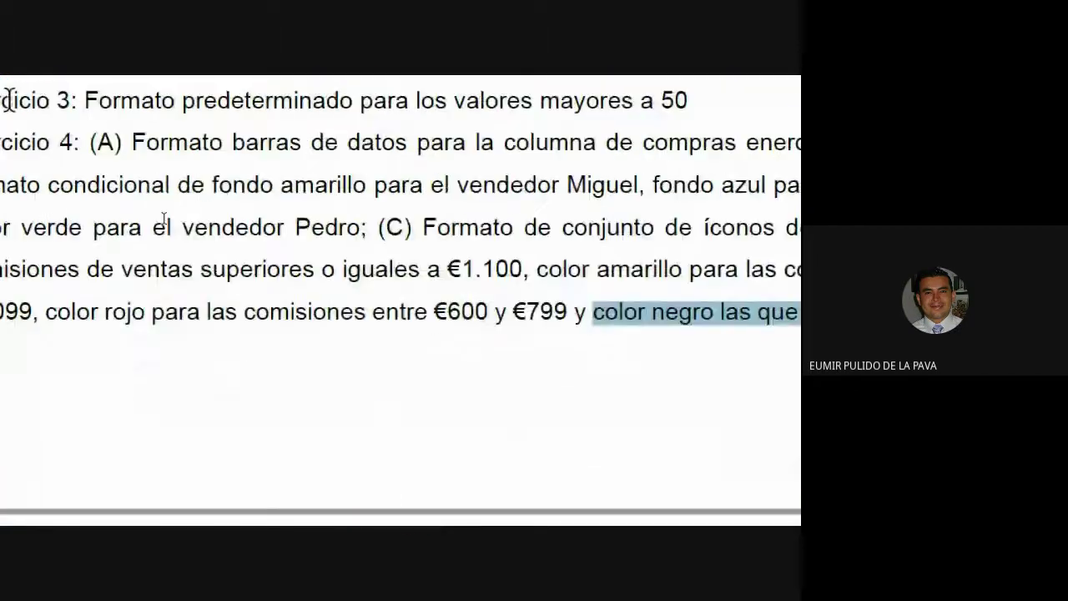
left_click_drag(227, 268, 634, 274)
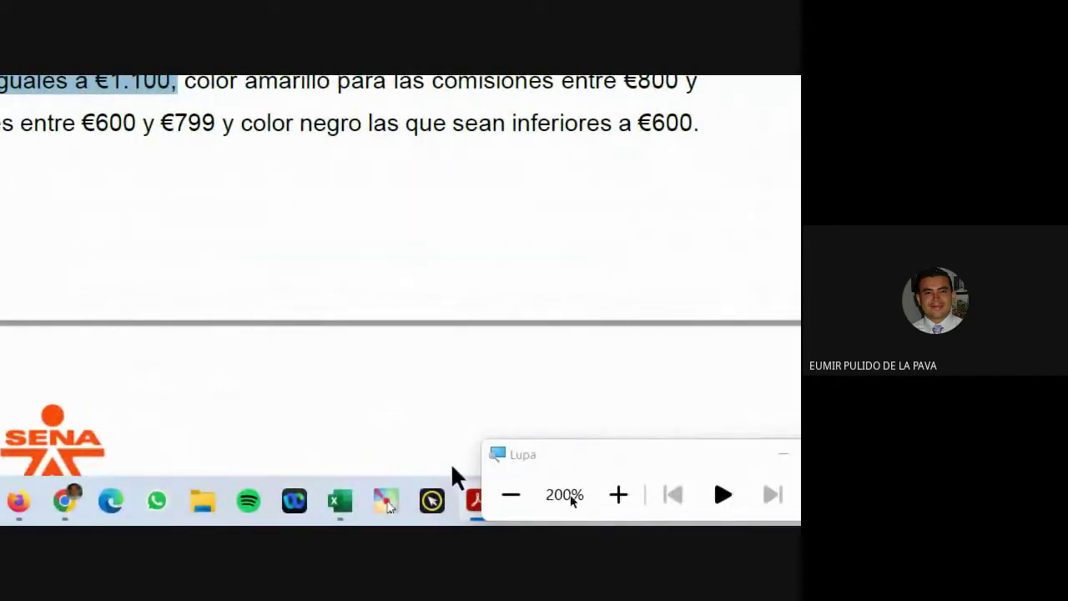
mouse_move(351, 496)
left_click(387, 402)
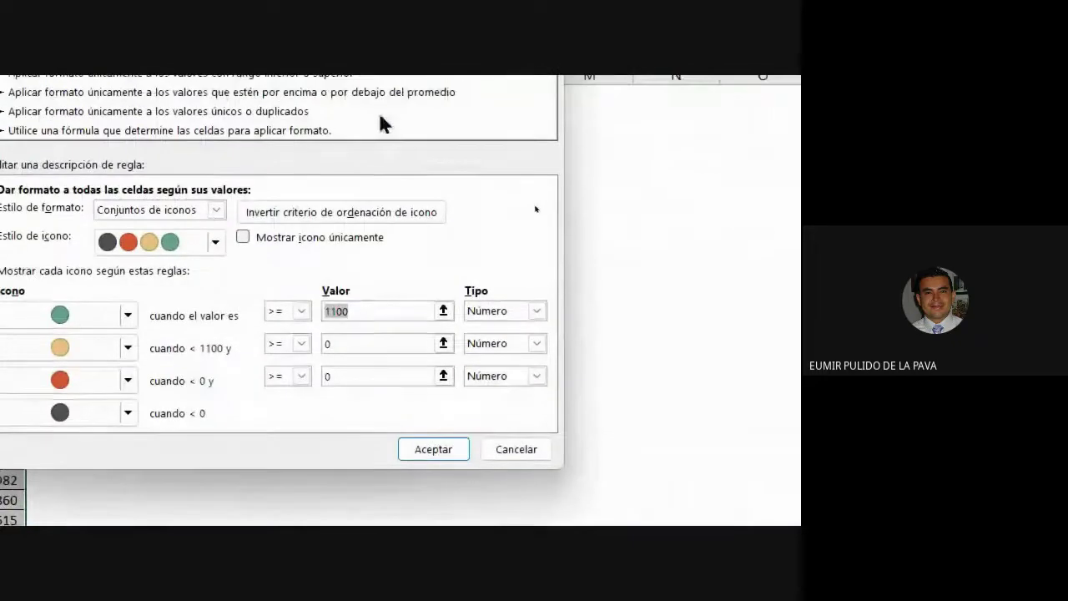
Step: Set the yellow icon's threshold to >= 800 and the red icon's to >= 600, and apply the edited rule to the commission values
left_click(600, 345)
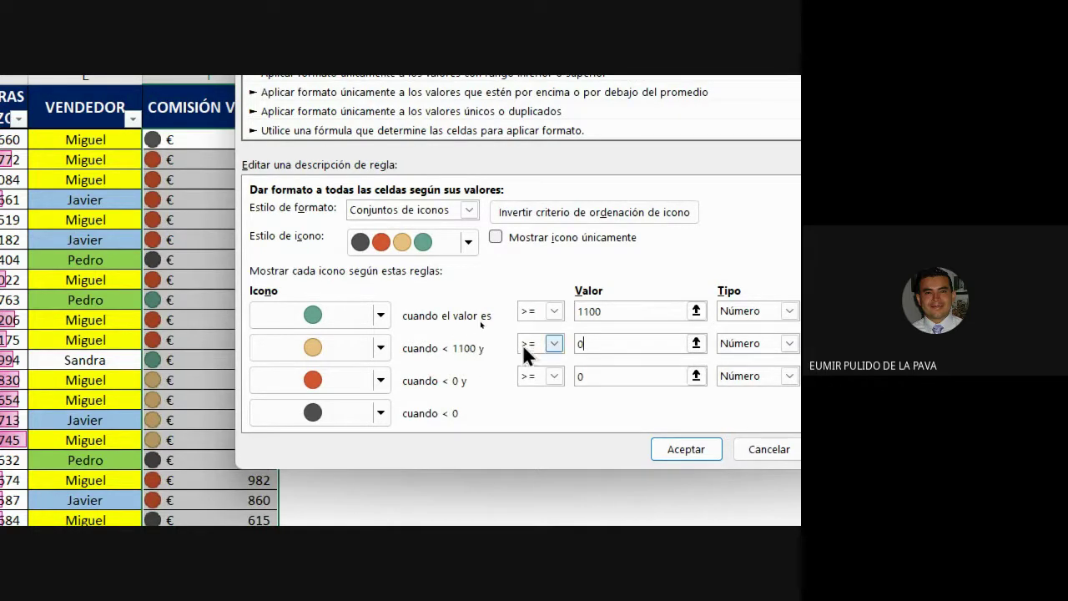
key("BackSpace")
type("800")
key("Tab")
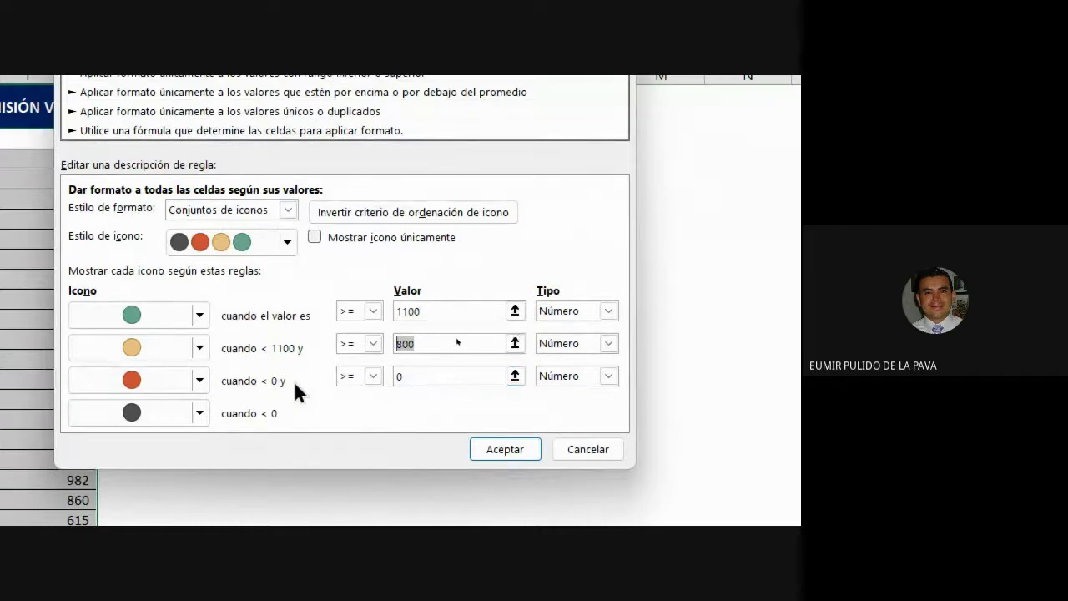
left_click(405, 376)
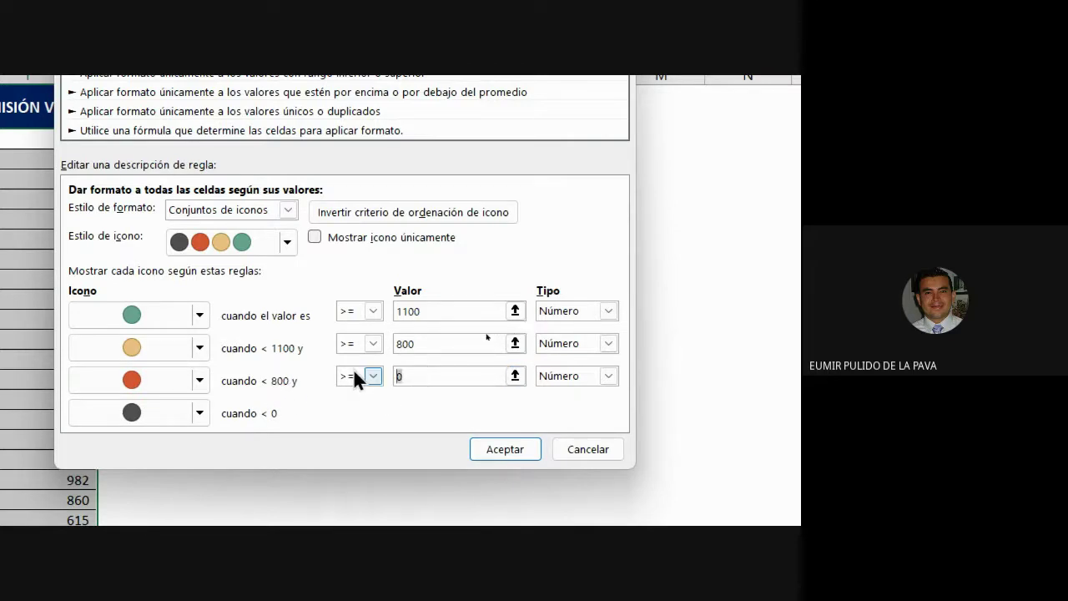
type("600")
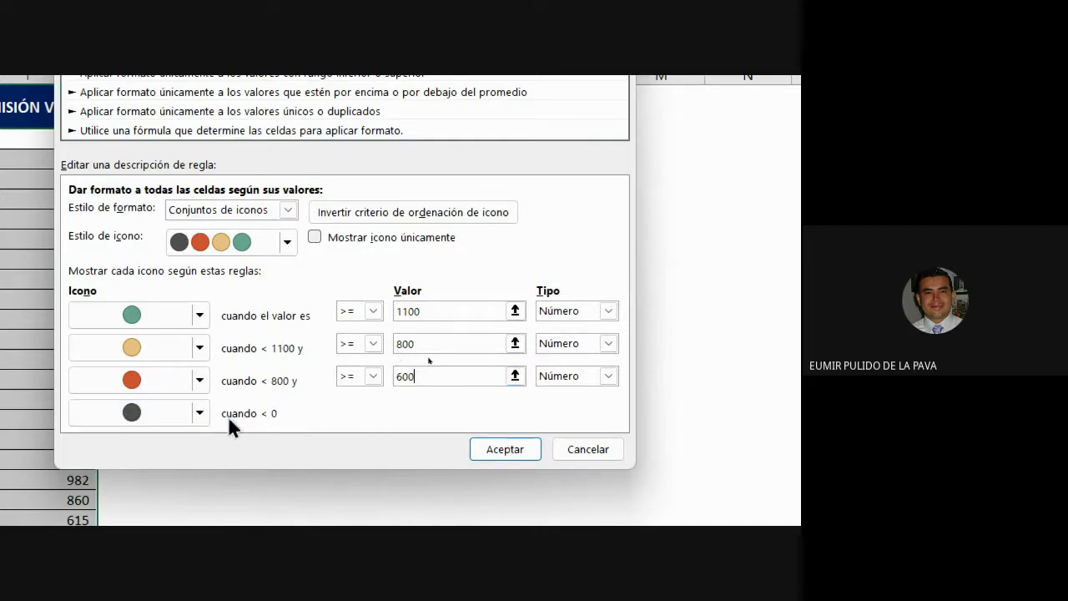
left_click(433, 343)
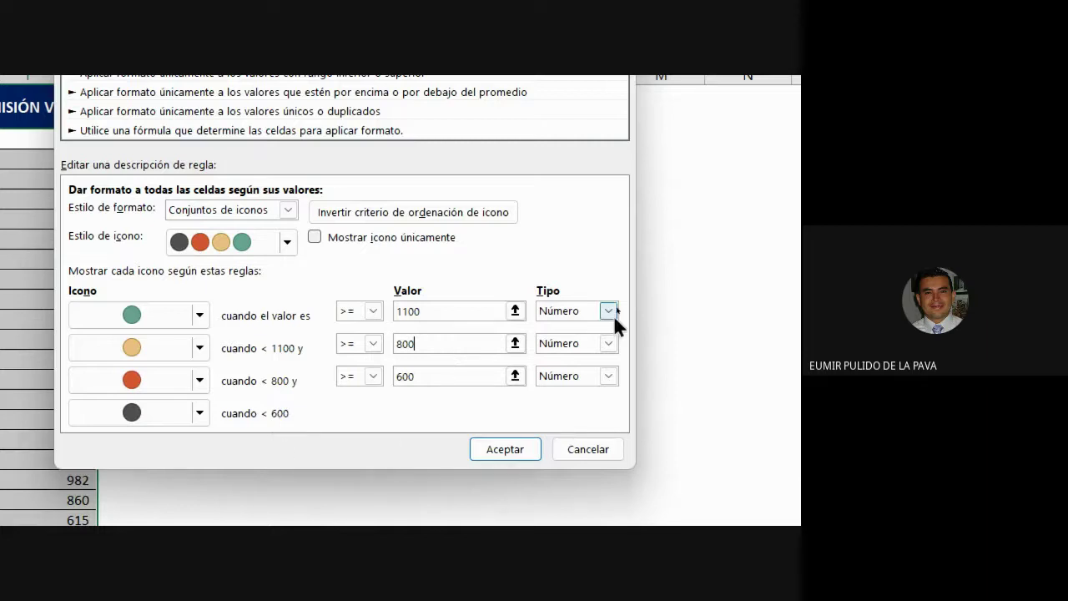
left_click(517, 446)
left_click(512, 349)
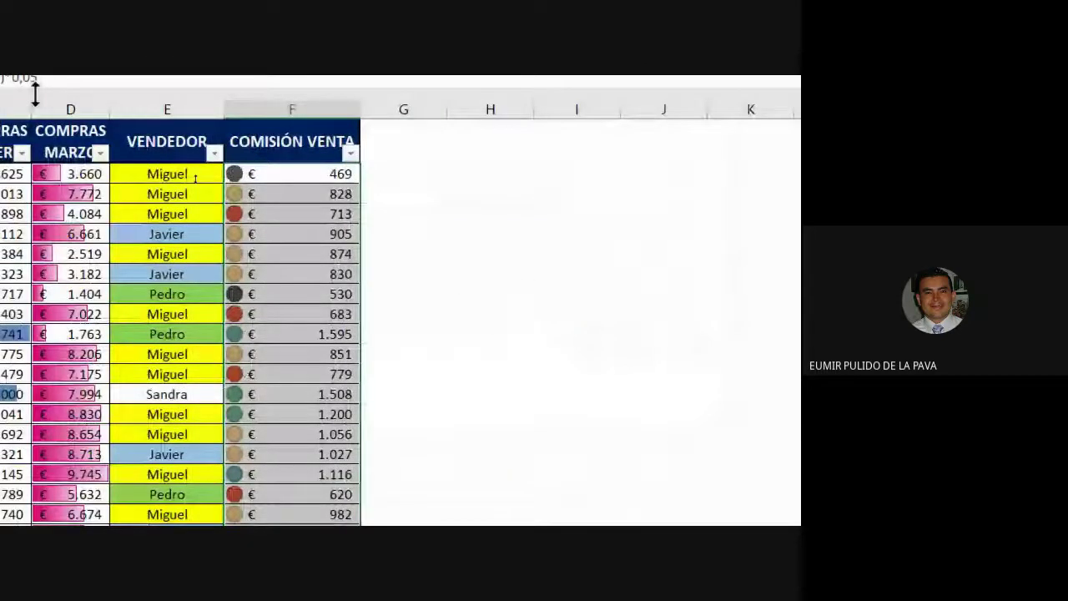
Step: Test the green and yellow icon thresholds by entering 1100, 800 and 1099 in succession in F2
left_click(292, 174)
type("1.10")
type("00")
key("Return")
key("Up")
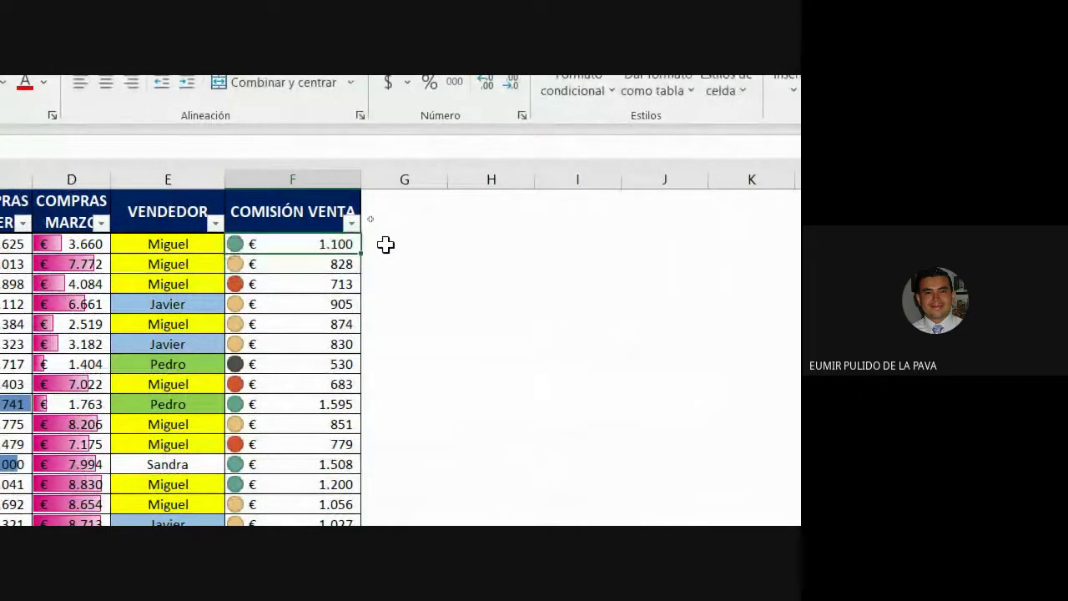
type("800")
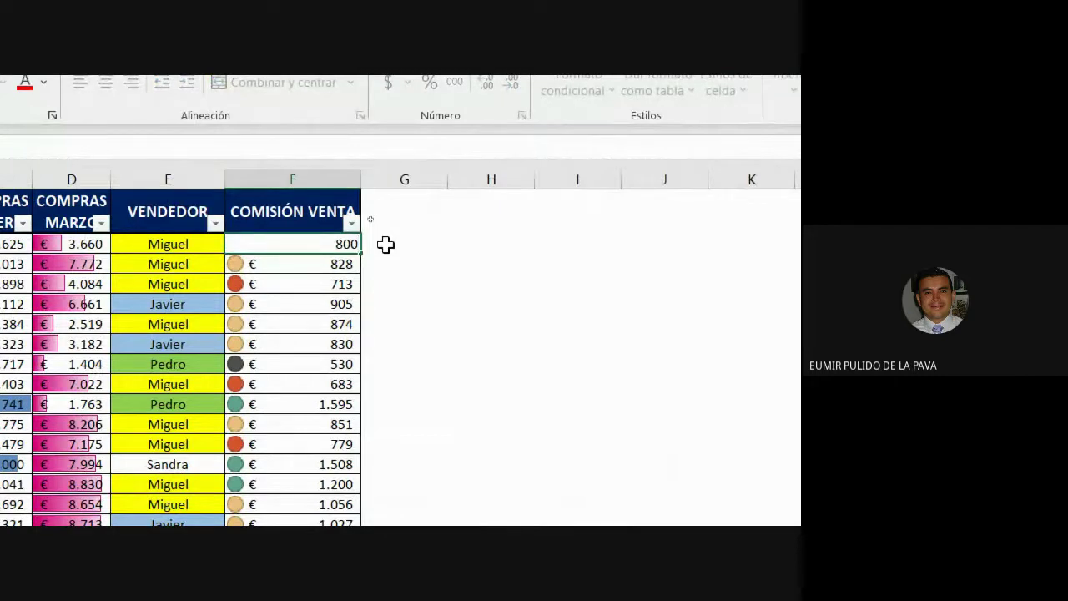
key("Return")
key("Up")
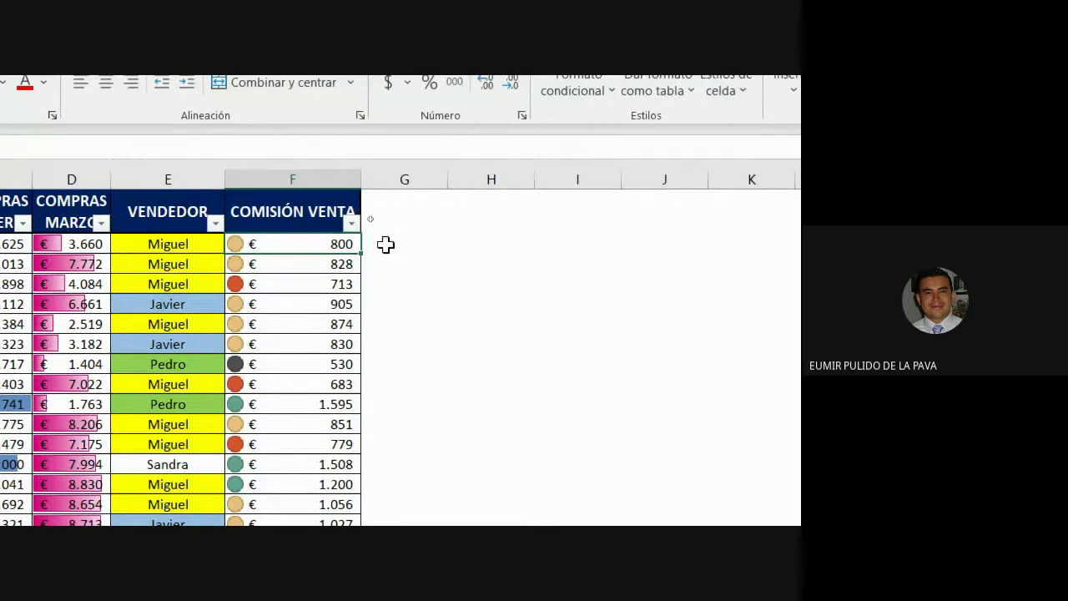
type("1.0")
type("99")
key("Return")
key("Up")
Step: Test the red and black icon thresholds by entering 600, 799, 599 and 1 in succession in F2
type("600")
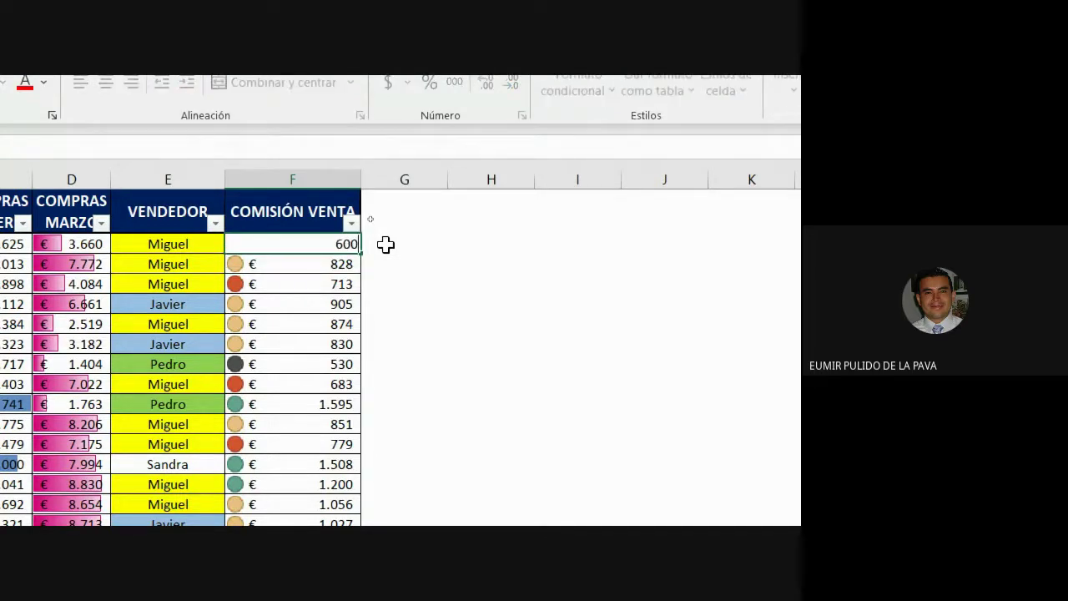
key("Return")
key("Up")
type("799")
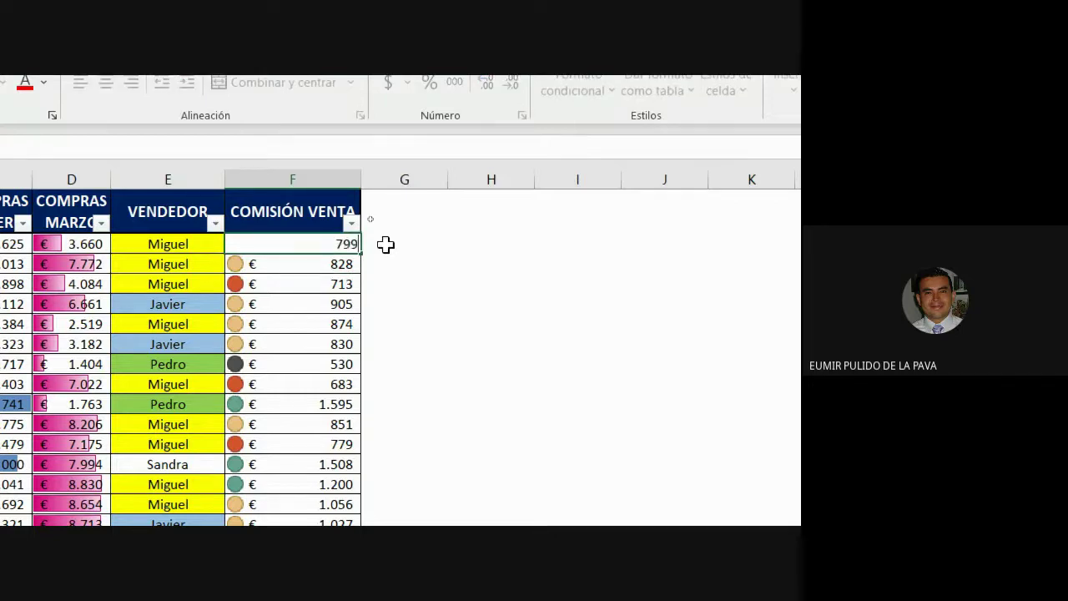
key("Return")
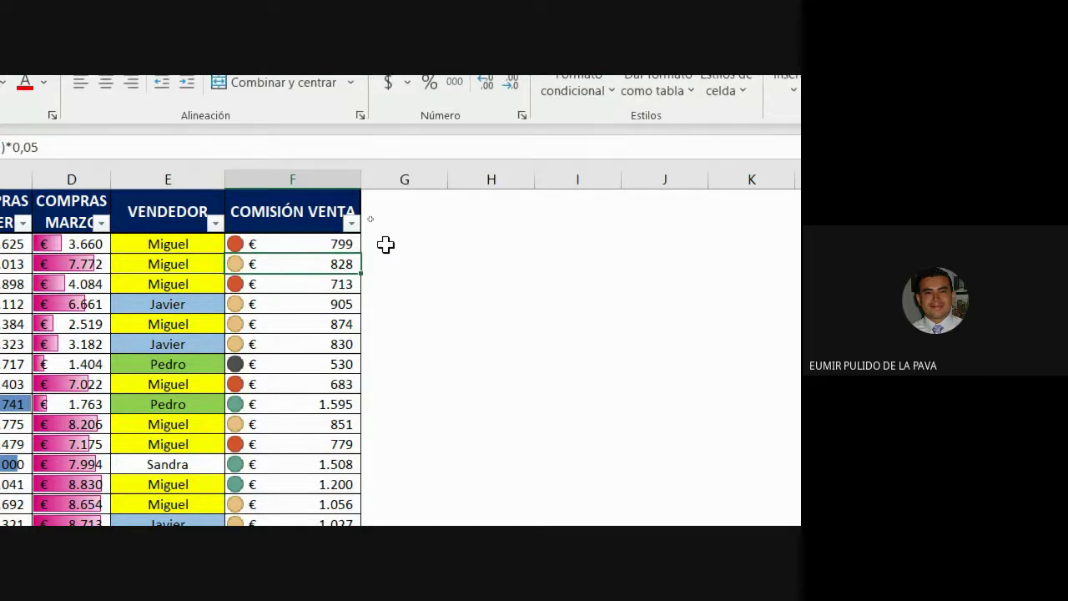
key("Up")
type("599")
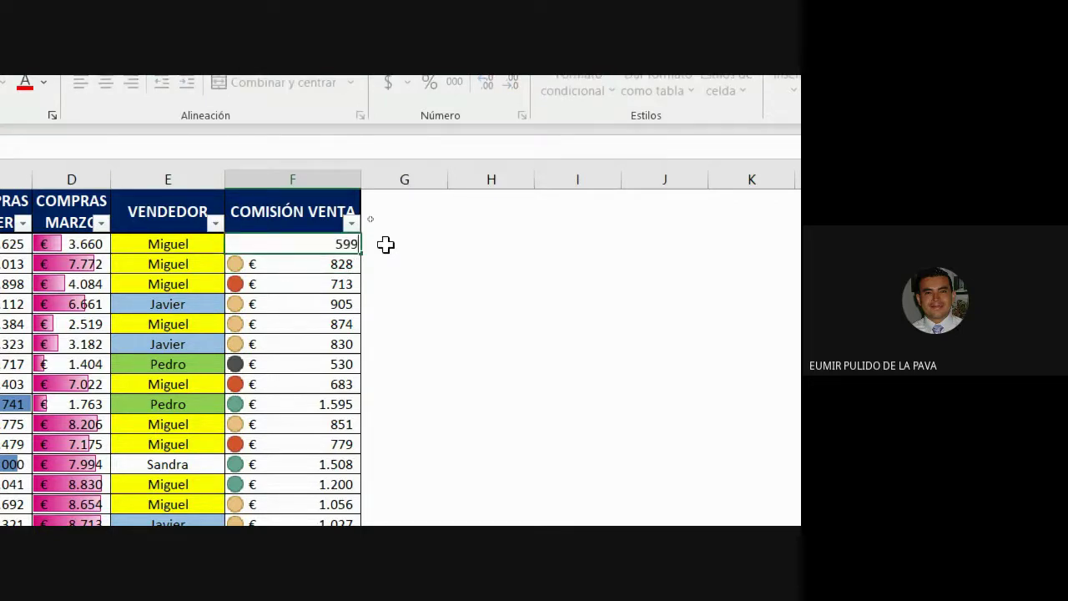
key("Return")
key("Up")
type("1")
key("Return")
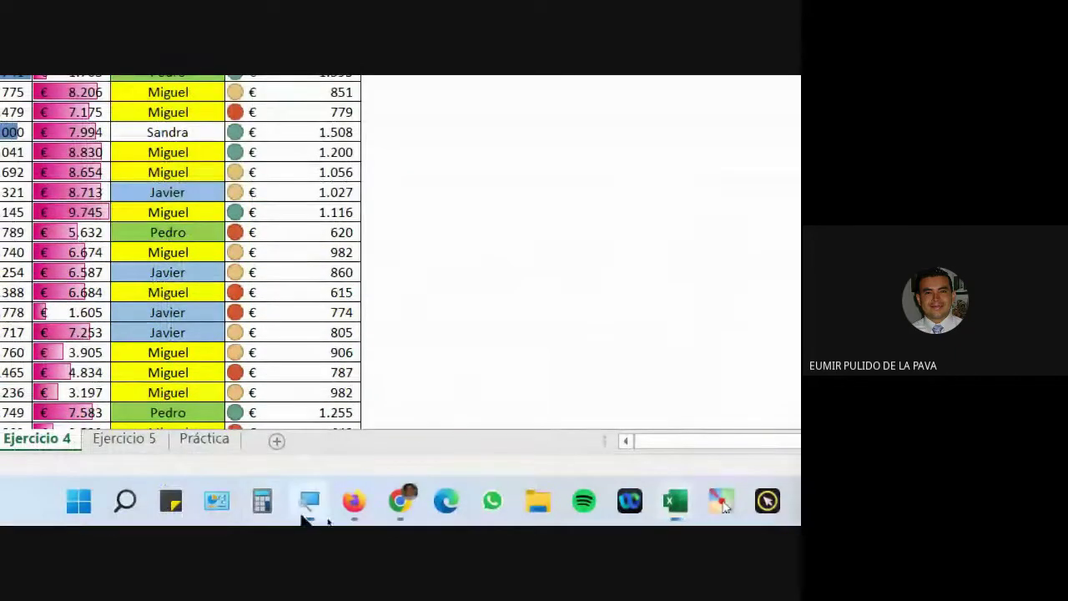
Step: Return the Lupa magnifier to 100%, switch to the Google Meet call, and highlight the newest chat message to read it
left_click(306, 510)
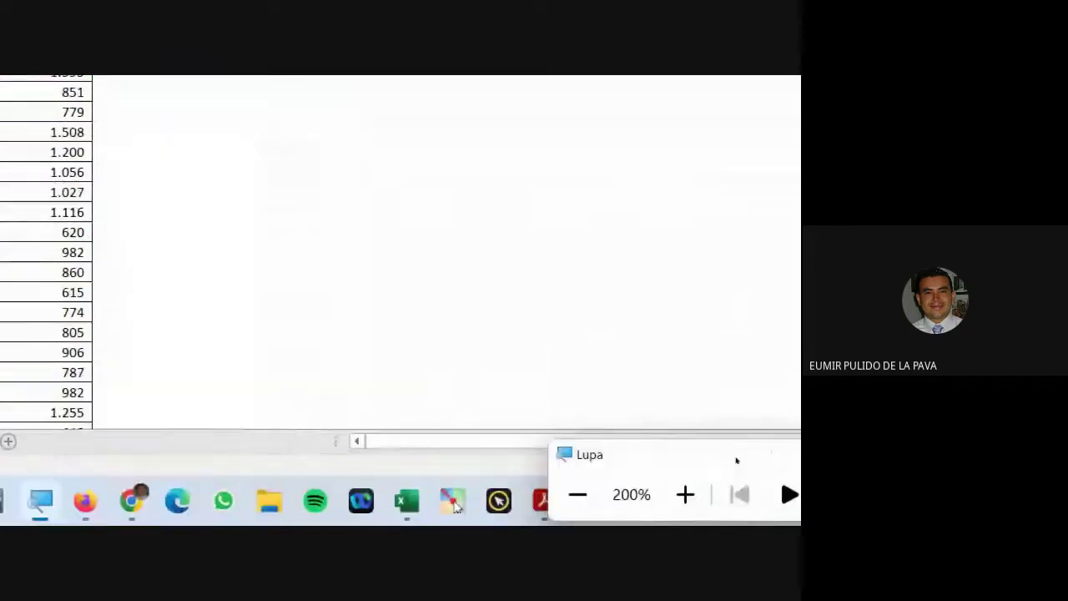
left_click(389, 492)
left_click(600, 510)
left_click(460, 475)
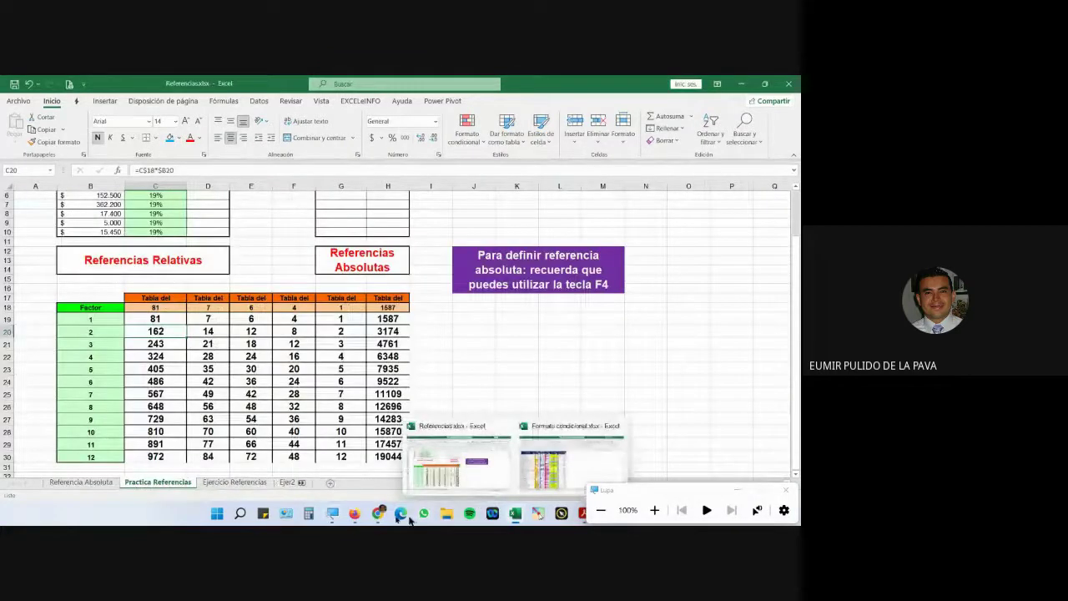
left_click(378, 512)
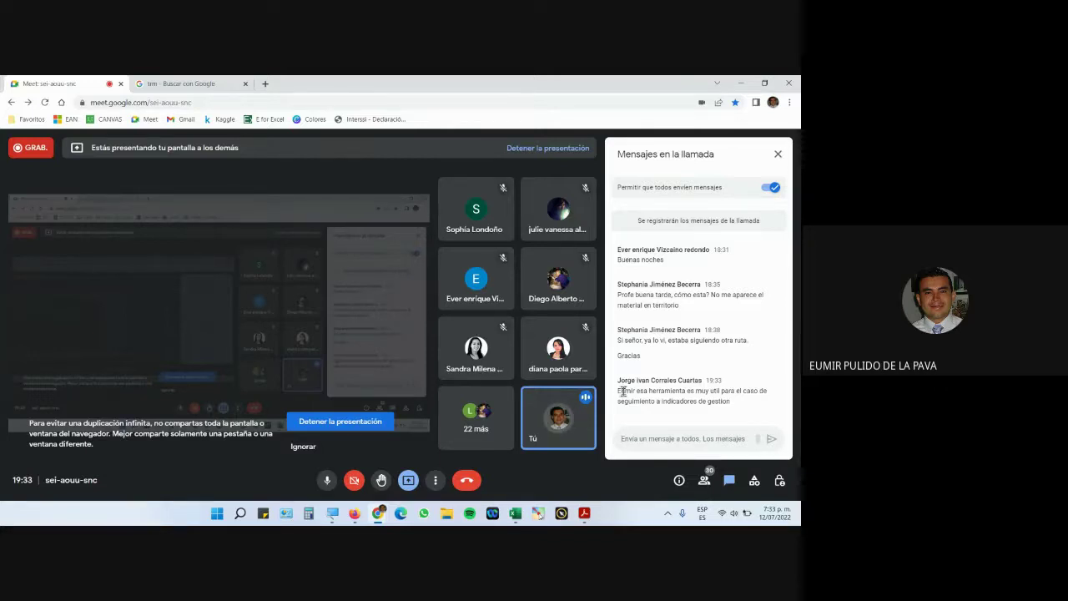
left_click_drag(622, 390, 735, 404)
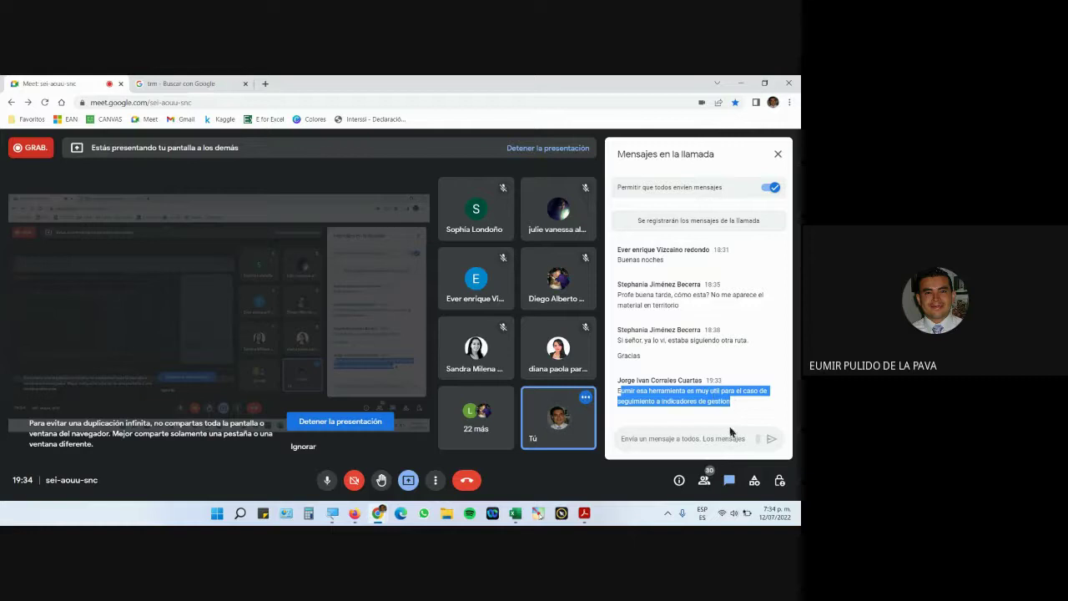
Step: Switch back to the Formato condicional workbook, open the Ejercicio 5 sheet, and magnify the BD WEB and BD LOCAL lists for review
mouse_move(515, 513)
left_click(570, 483)
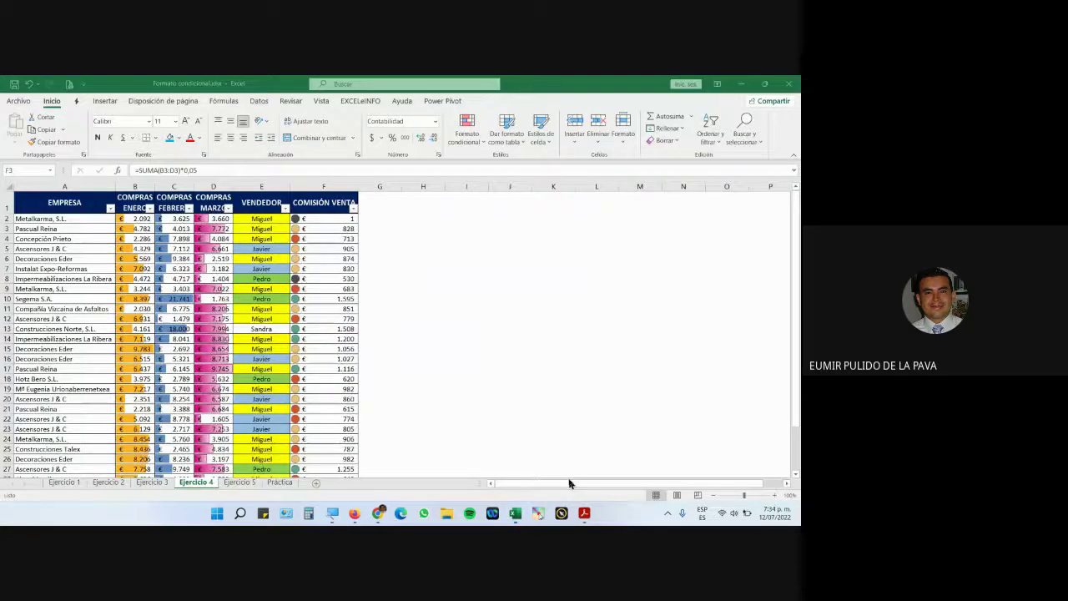
left_click(247, 482)
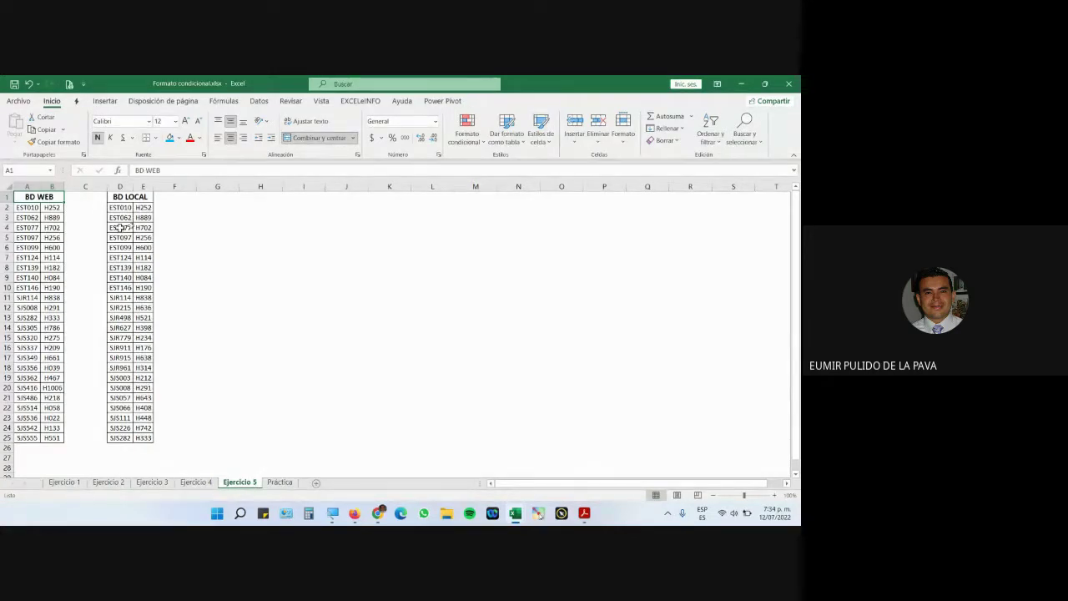
left_click(332, 513)
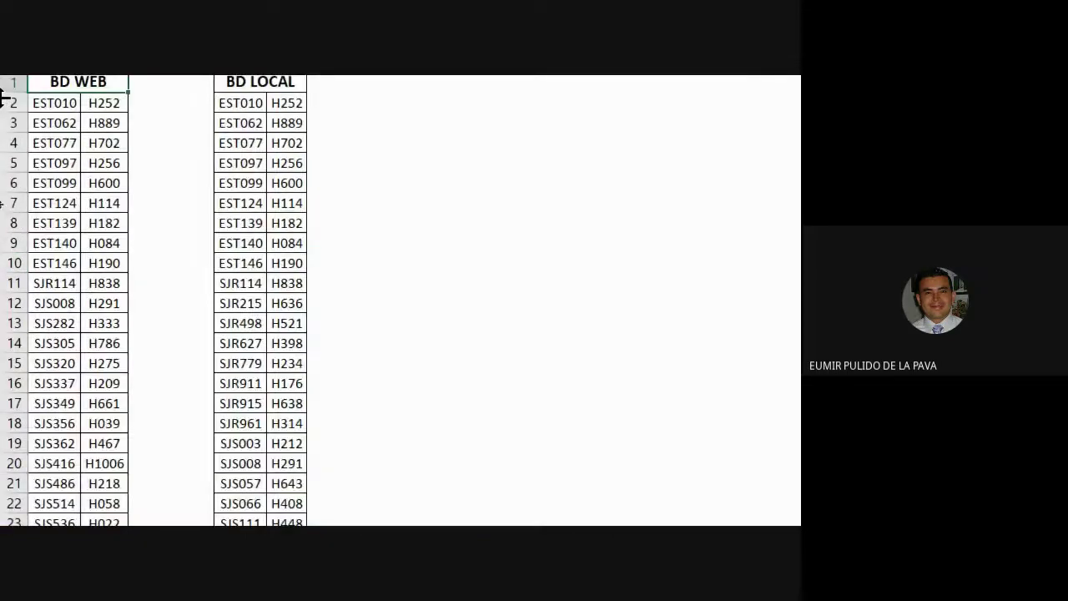
left_click(52, 150)
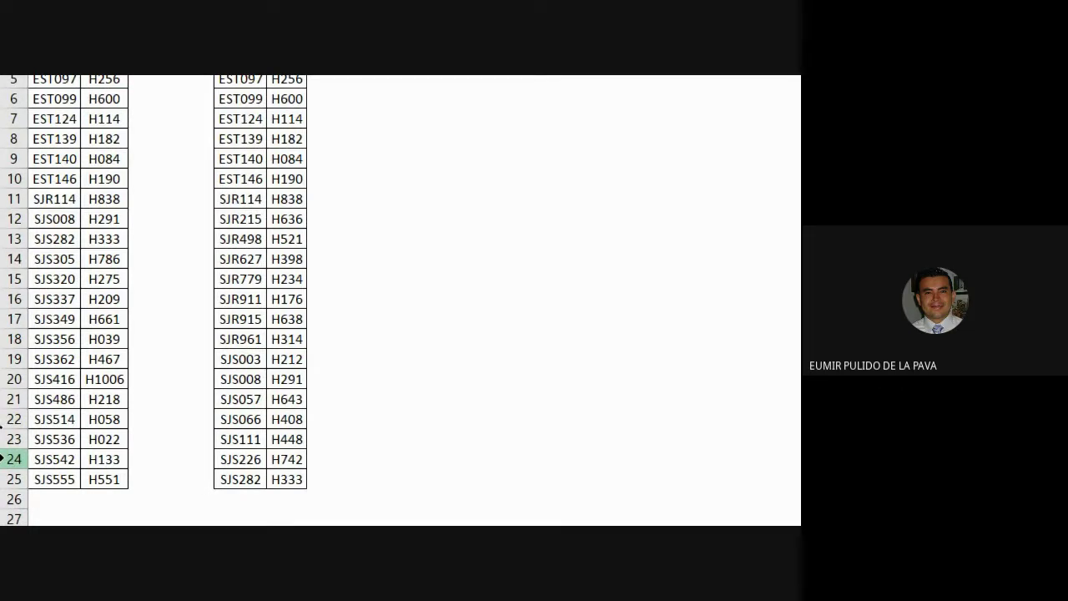
key("ctrl+Home")
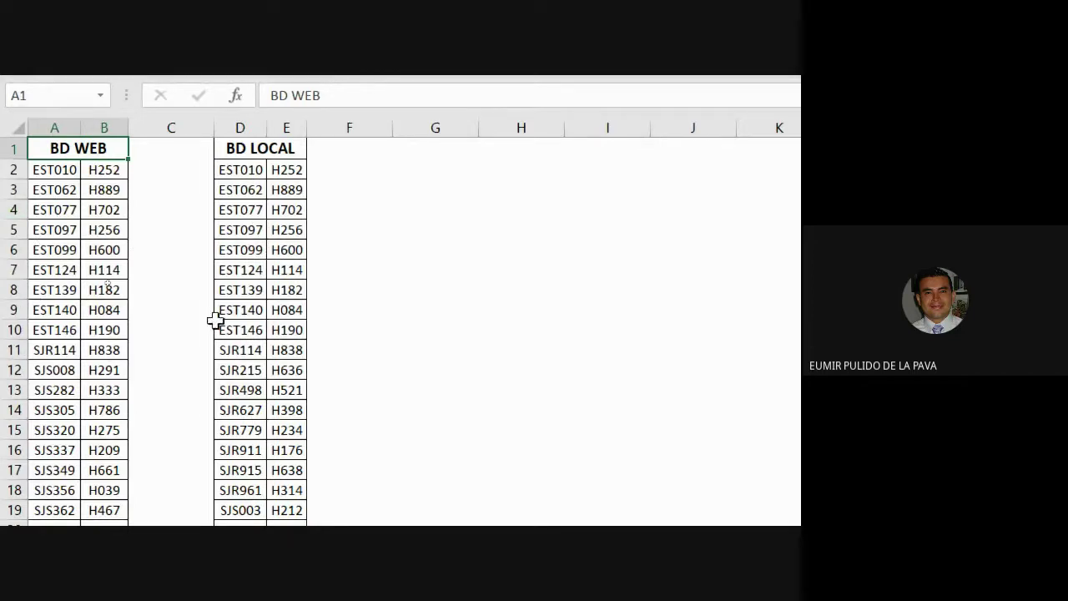
Step: Start a duplicate-values highlighting rule on the first-column codes of both lists, A2:A25 and D2:D25, keeping both lists in view
left_click_drag(67, 173, 43, 479)
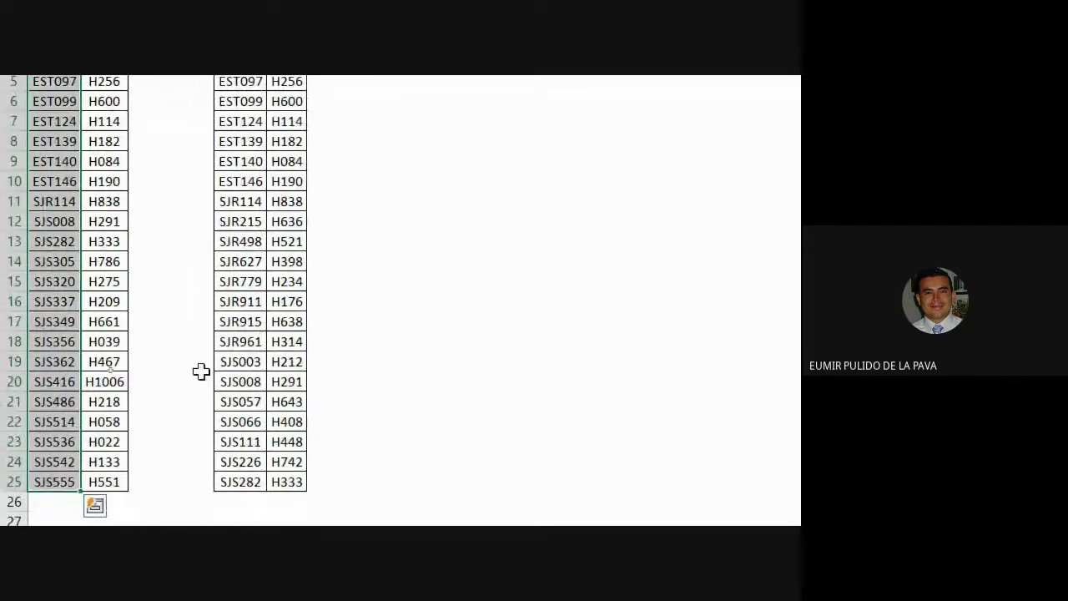
scroll(379, 100, "up", 2)
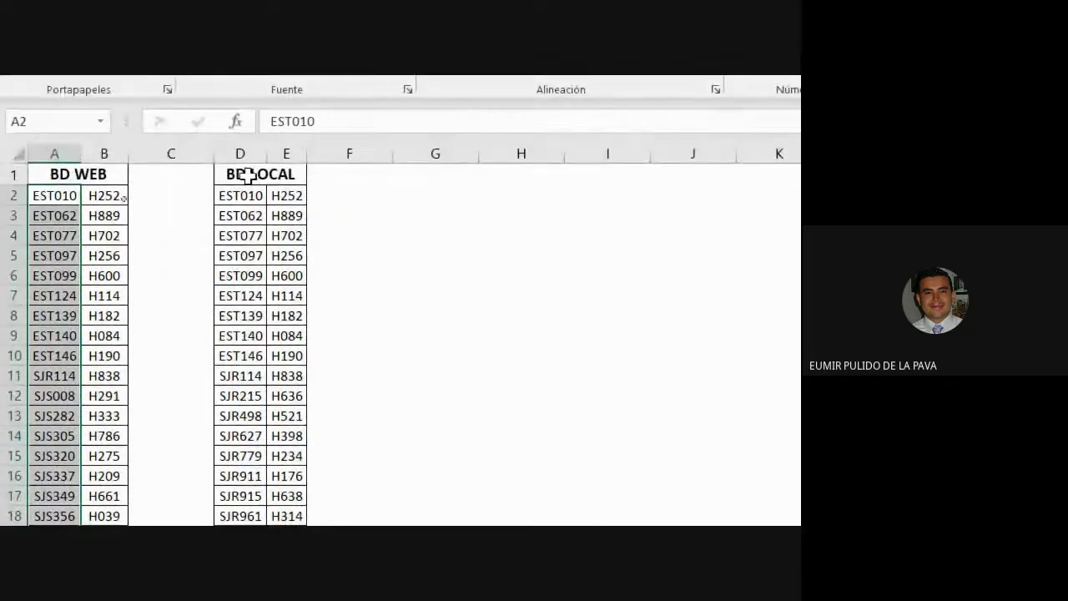
left_click_drag(67, 195, 101, 497)
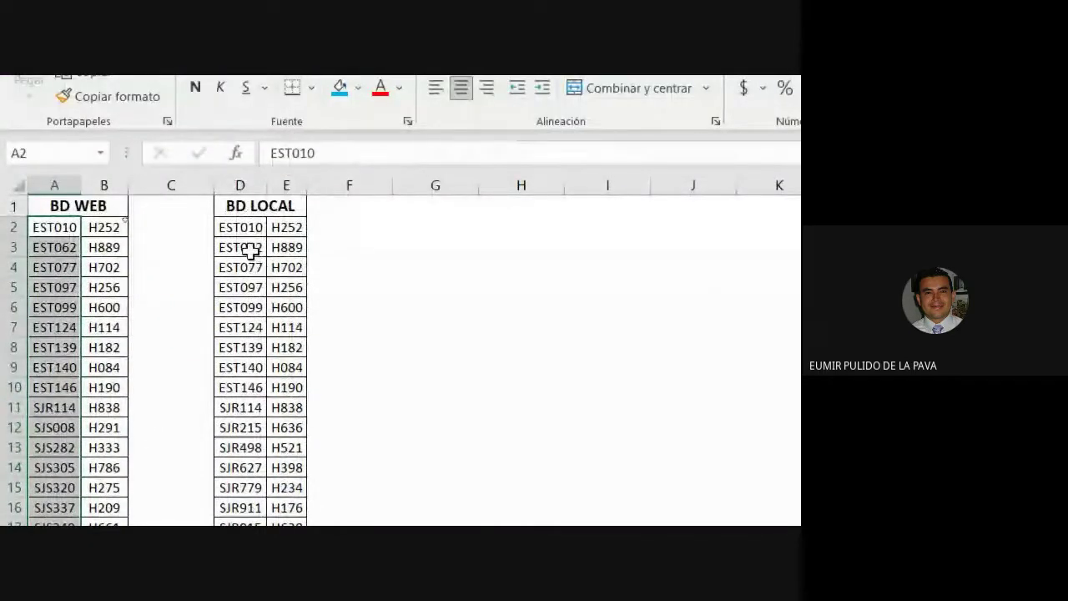
left_click_drag(241, 227, 239, 500)
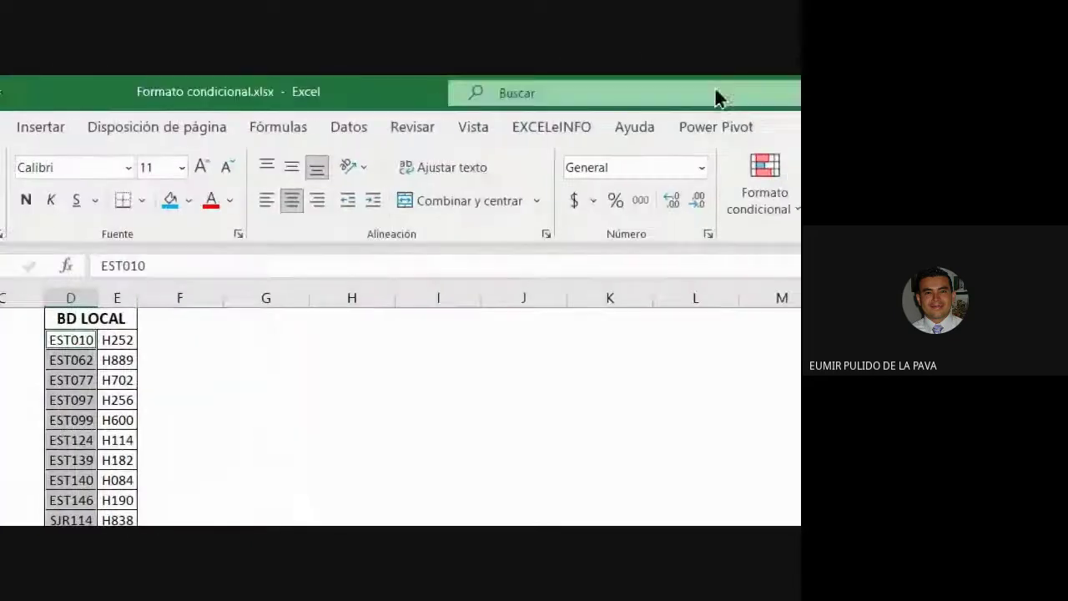
left_click(739, 185)
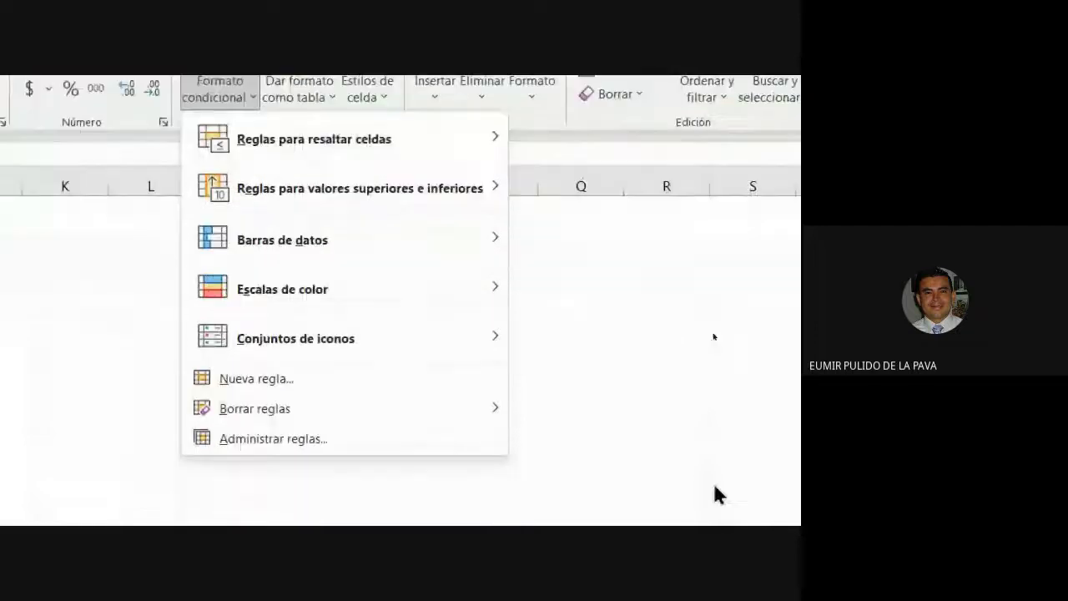
mouse_move(450, 141)
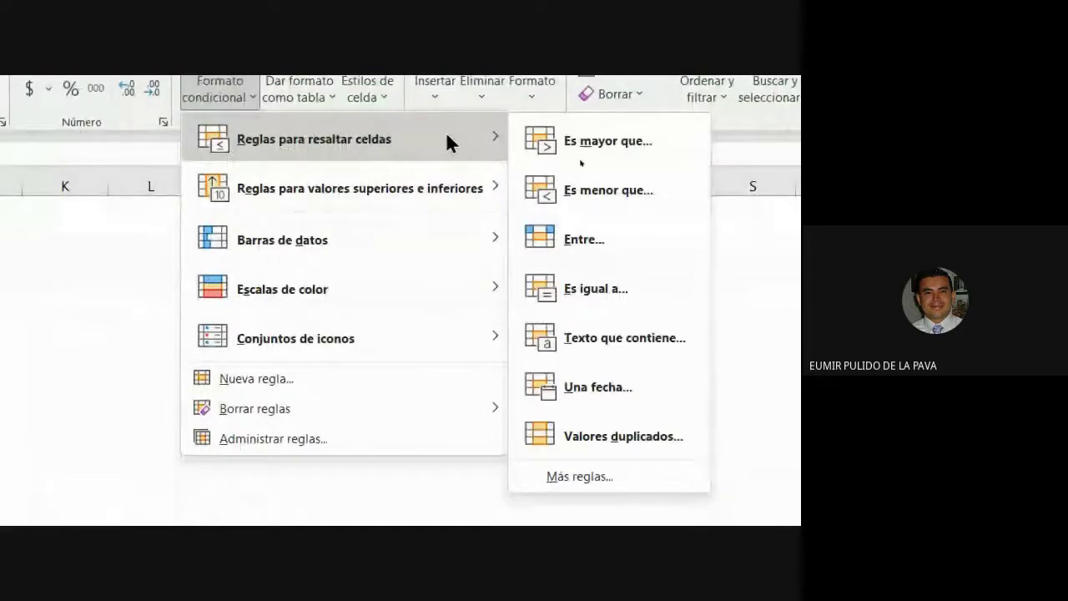
left_click(597, 437)
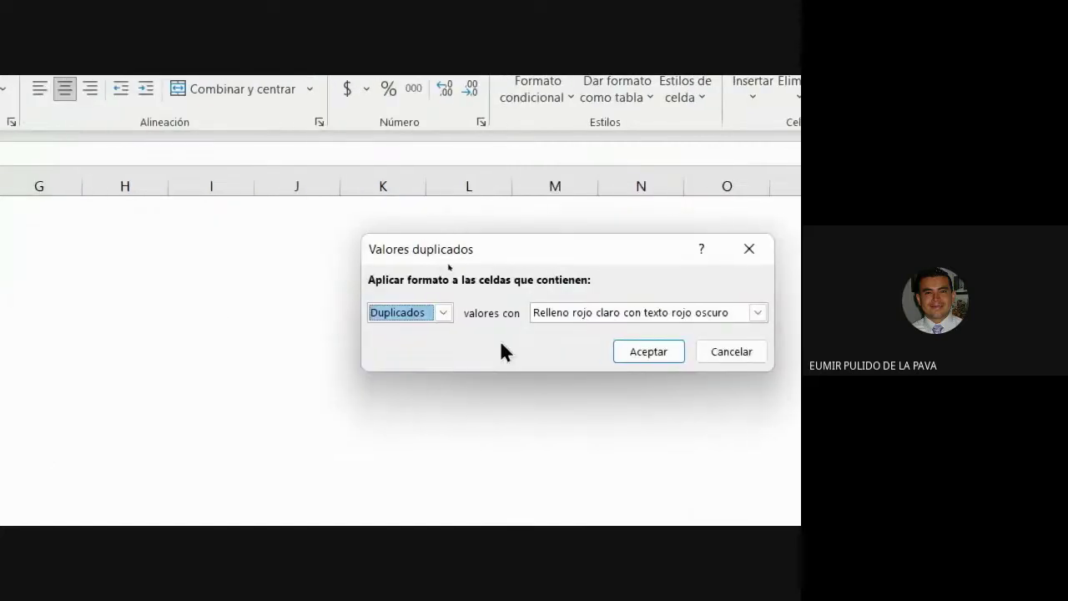
left_click_drag(502, 249, 445, 267)
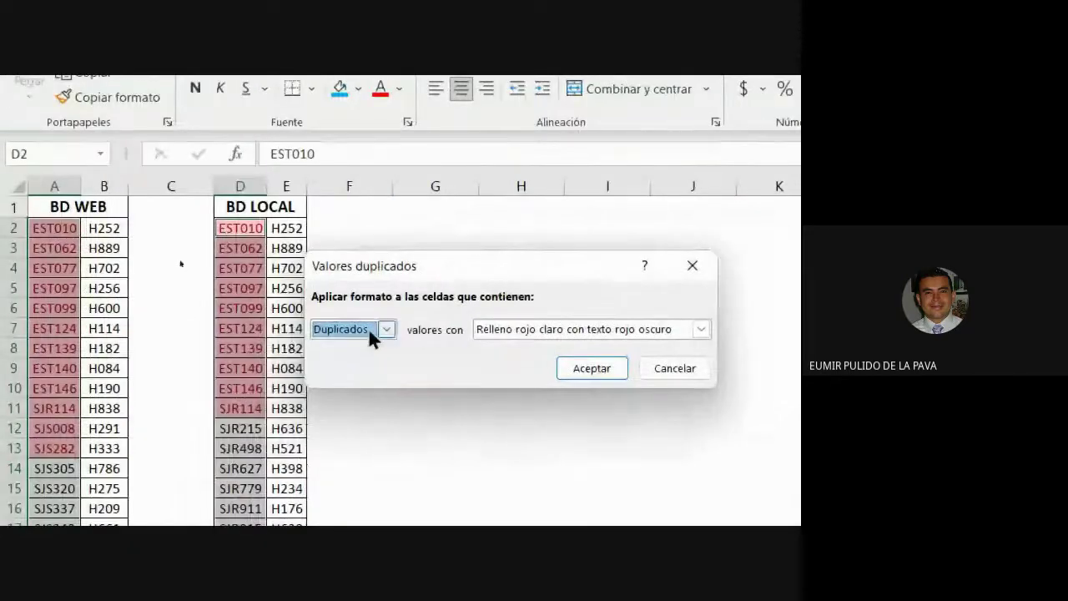
Step: Preview the rule with Únicos values and return it to Duplicados
left_click(355, 331)
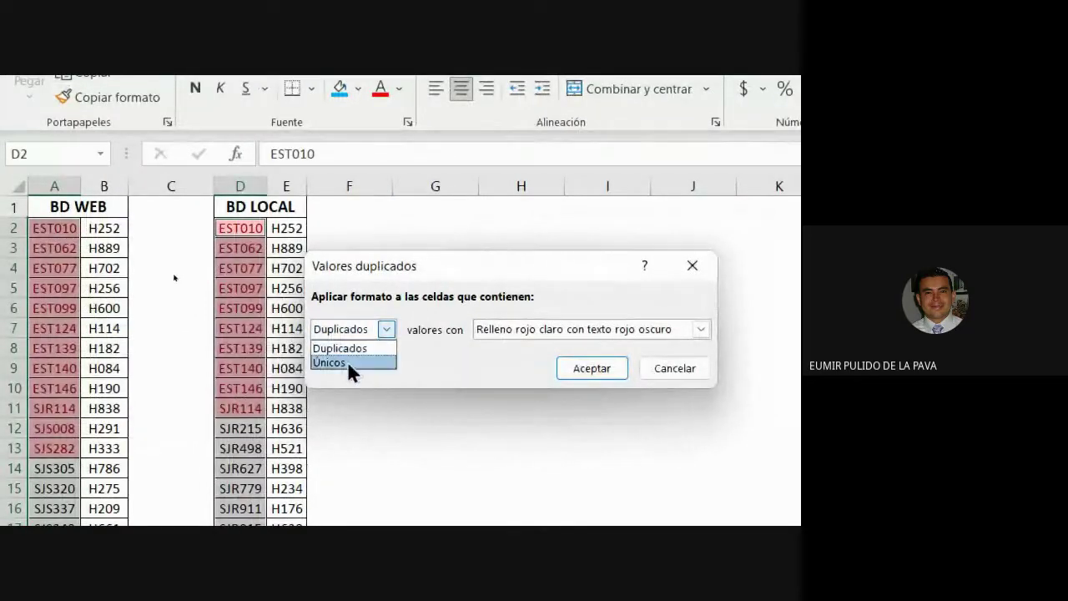
left_click(347, 361)
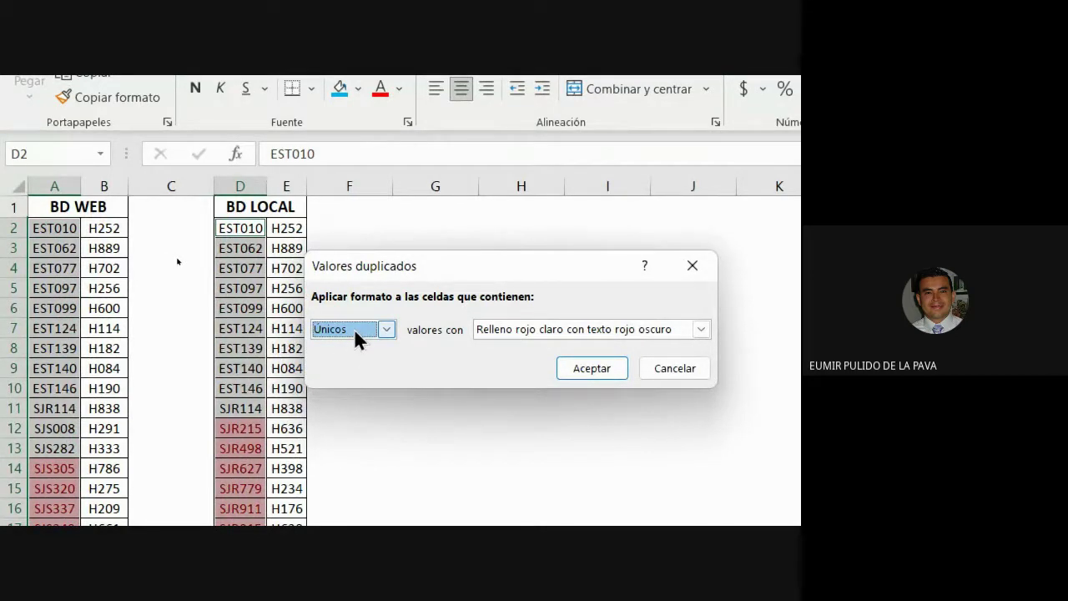
left_click(353, 328)
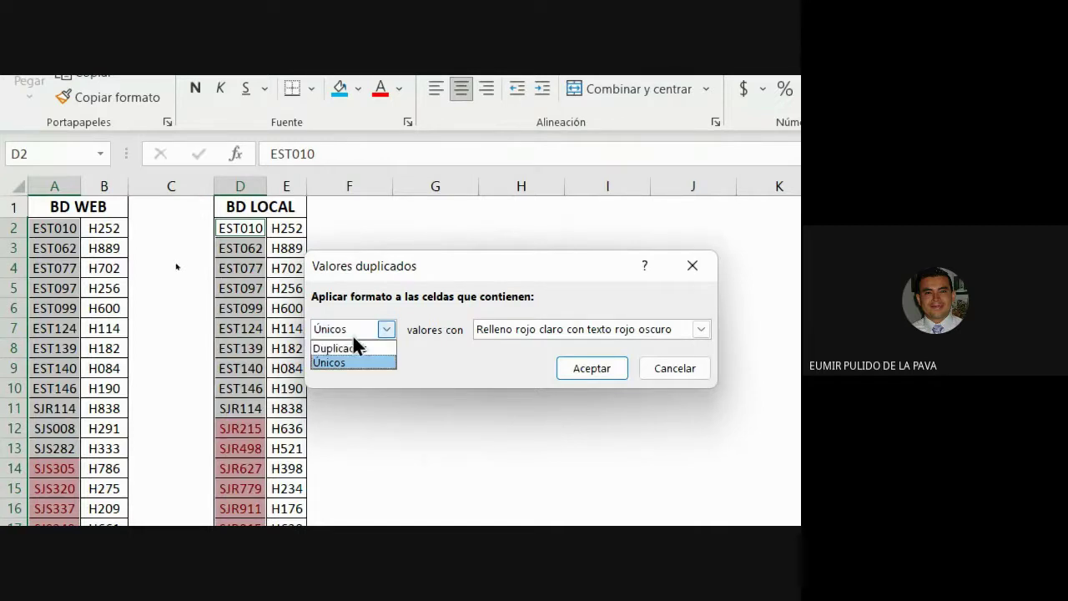
left_click(354, 345)
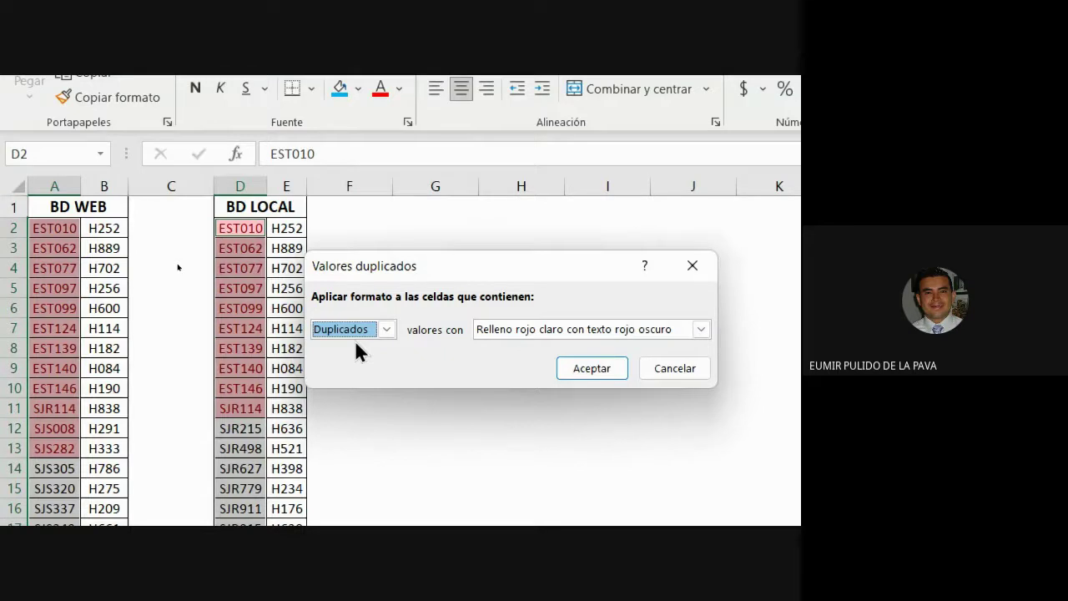
Step: Apply the duplicate-values rule with the format Relleno rojo claro con texto rojo oscuro and deselect the lists
left_click(529, 329)
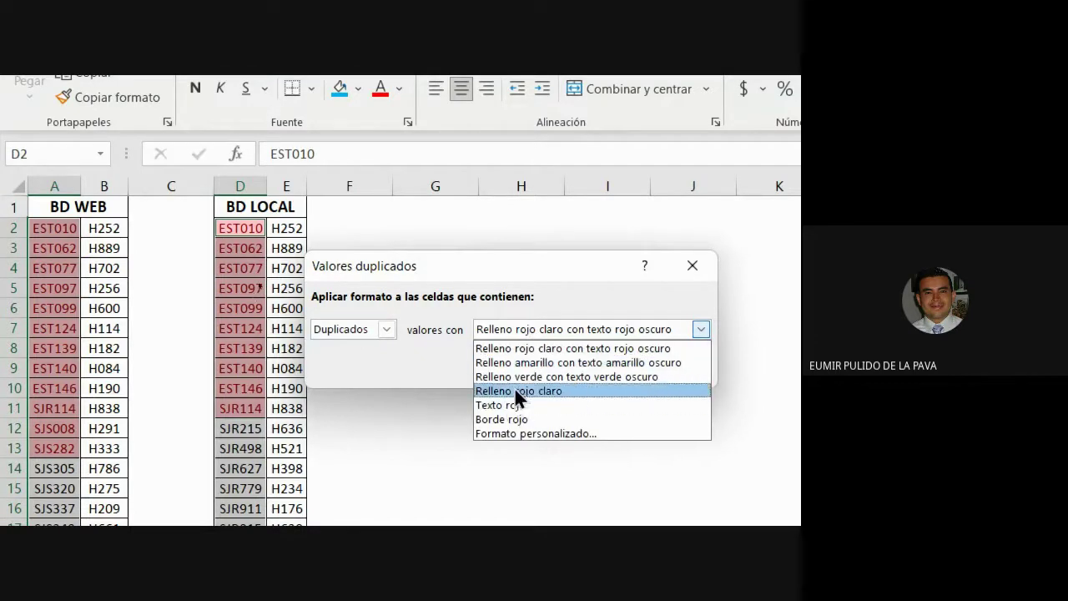
left_click(518, 349)
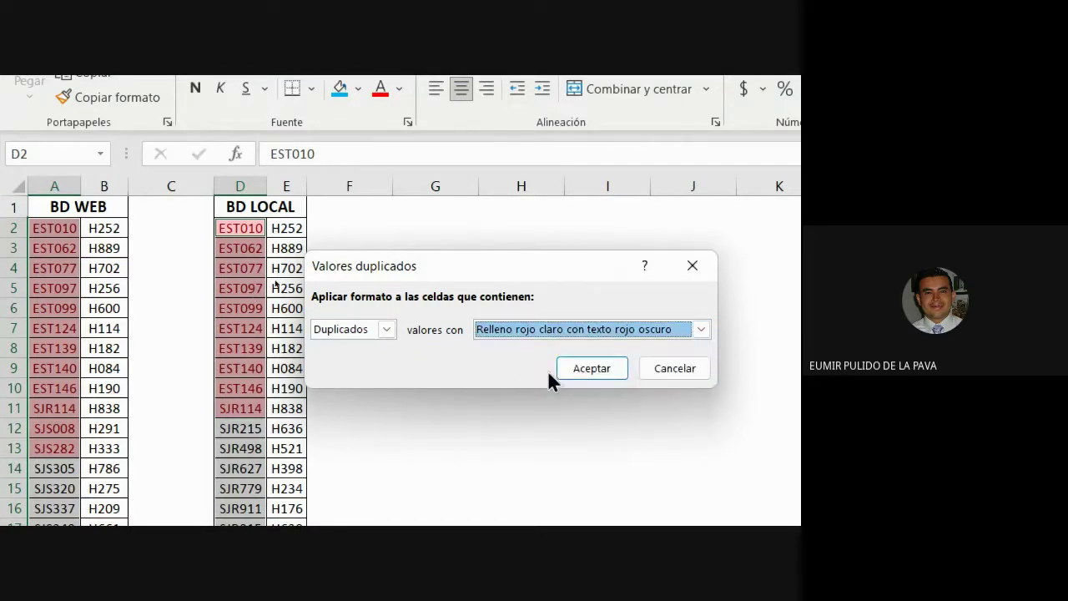
left_click(595, 369)
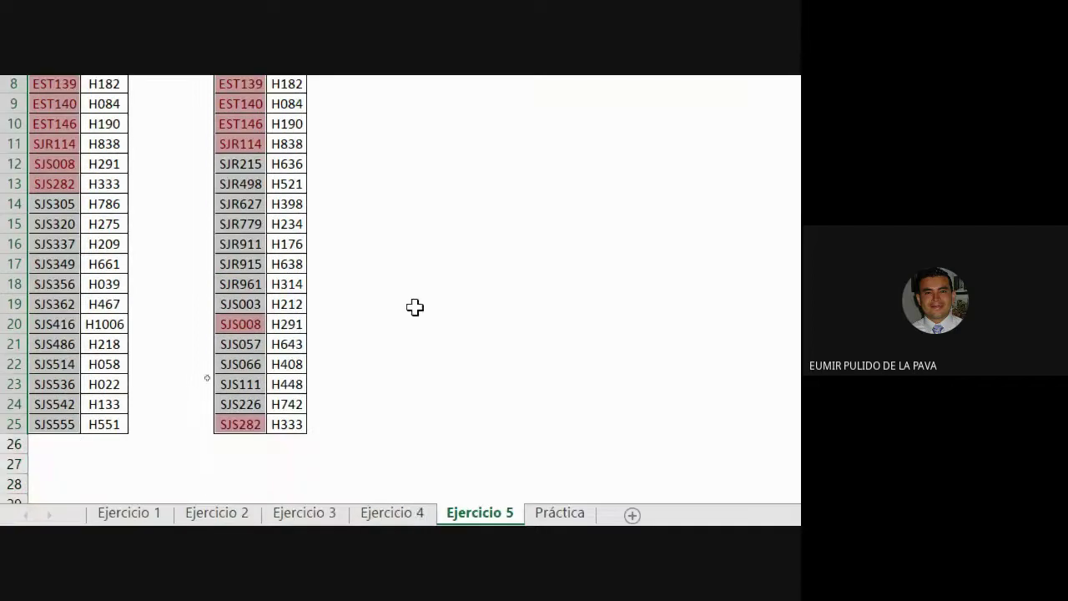
left_click(414, 287)
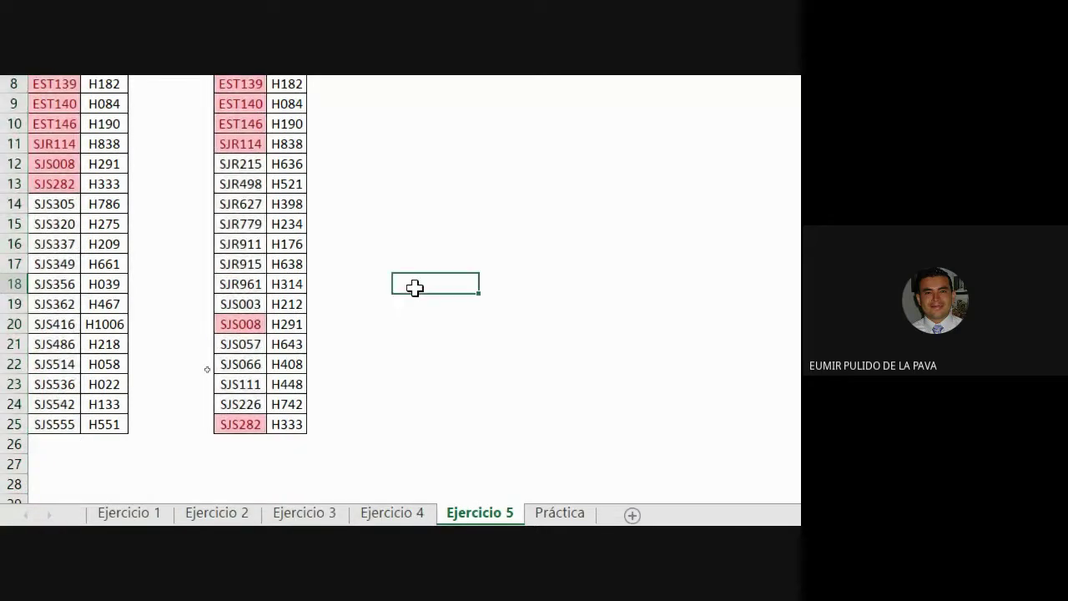
Step: Test the duplicates rule by replacing the BD LOCAL code in D16 with sjs356
left_click(63, 286)
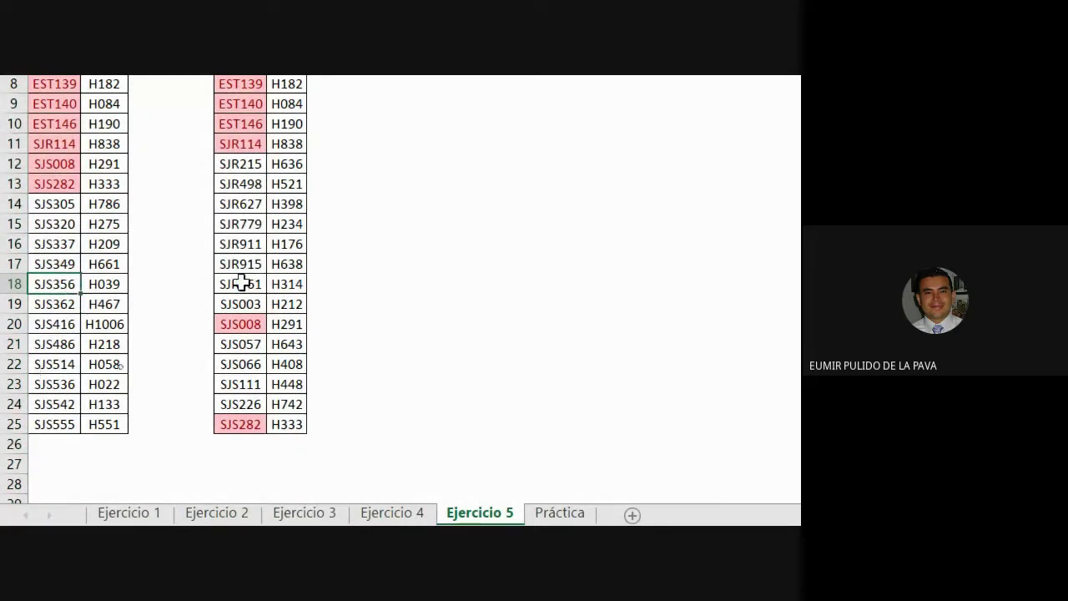
left_click(245, 243)
type("sjs356")
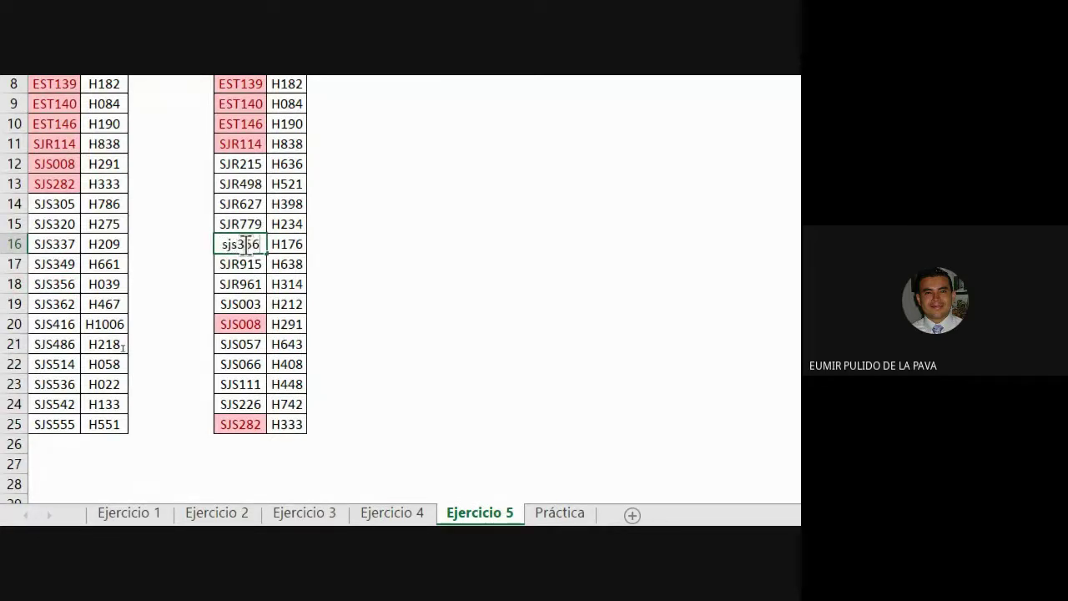
key("Return")
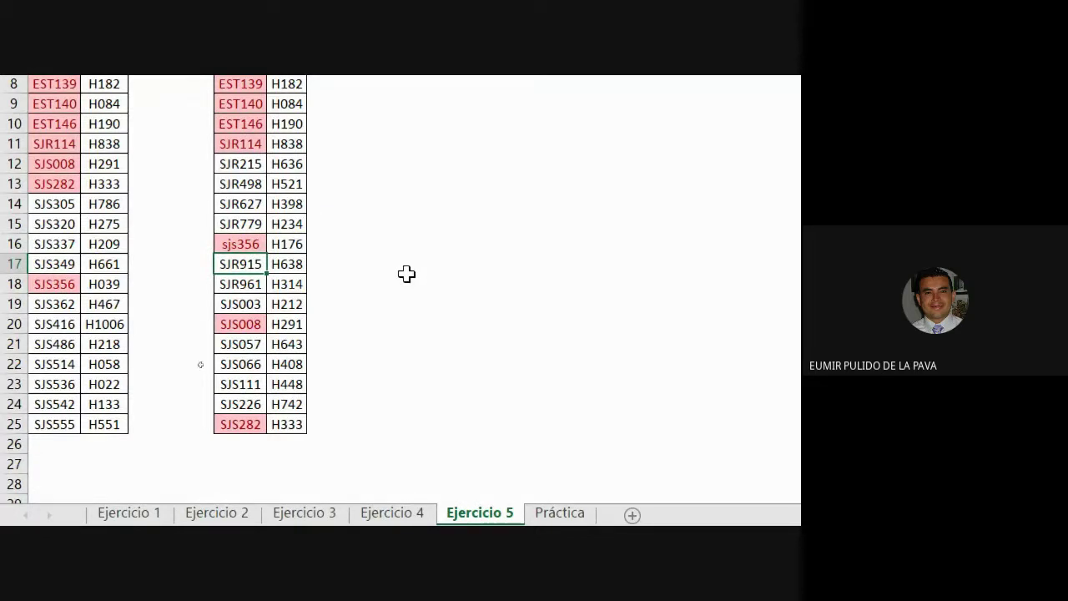
Step: Replace the BD LOCAL code in D22 with sjs356 as a second repeat of the same code
double_click(231, 362)
key("BackSpace")
key("BackSpace")
key("BackSpace")
key("BackSpace")
key("BackSpace")
key("BackSpace")
type("sjs356")
key("Return")
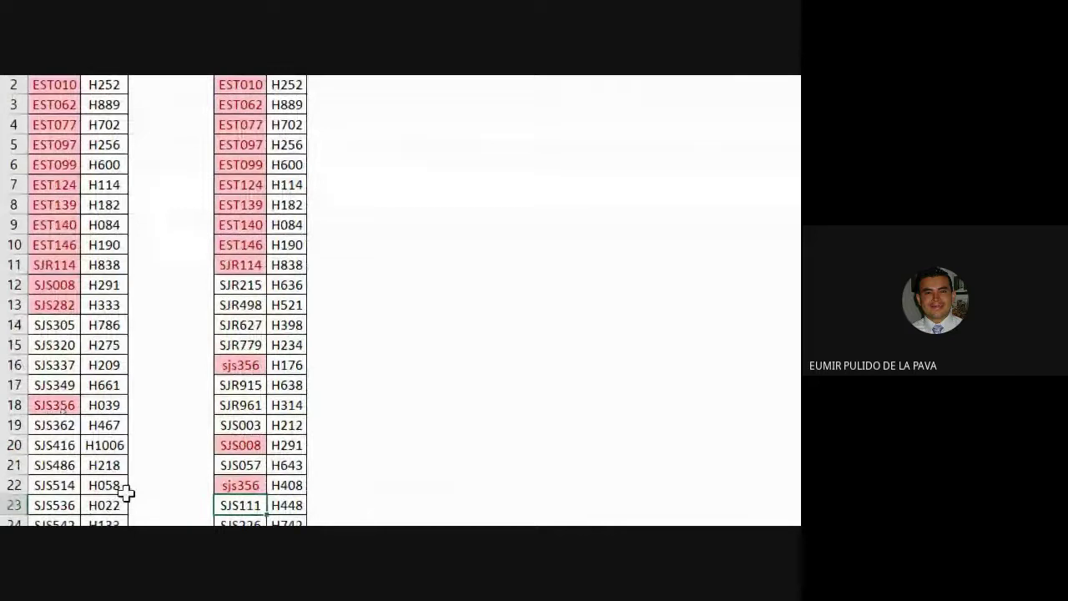
Step: Test exact matching by adding a trailing space to the code in D16 and removing it again
left_click(250, 358)
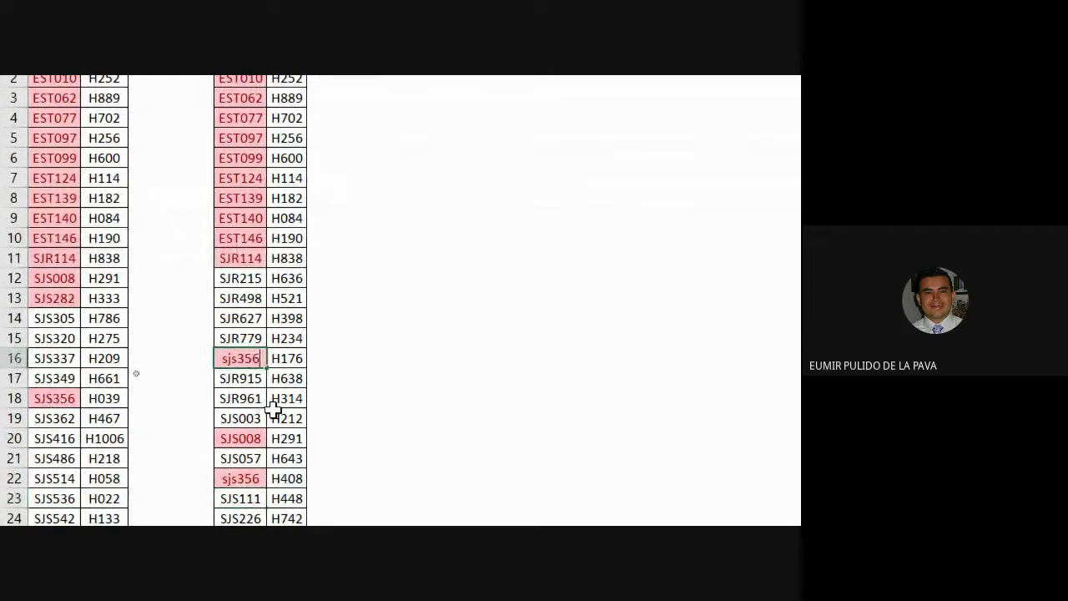
key("F2")
key("Return")
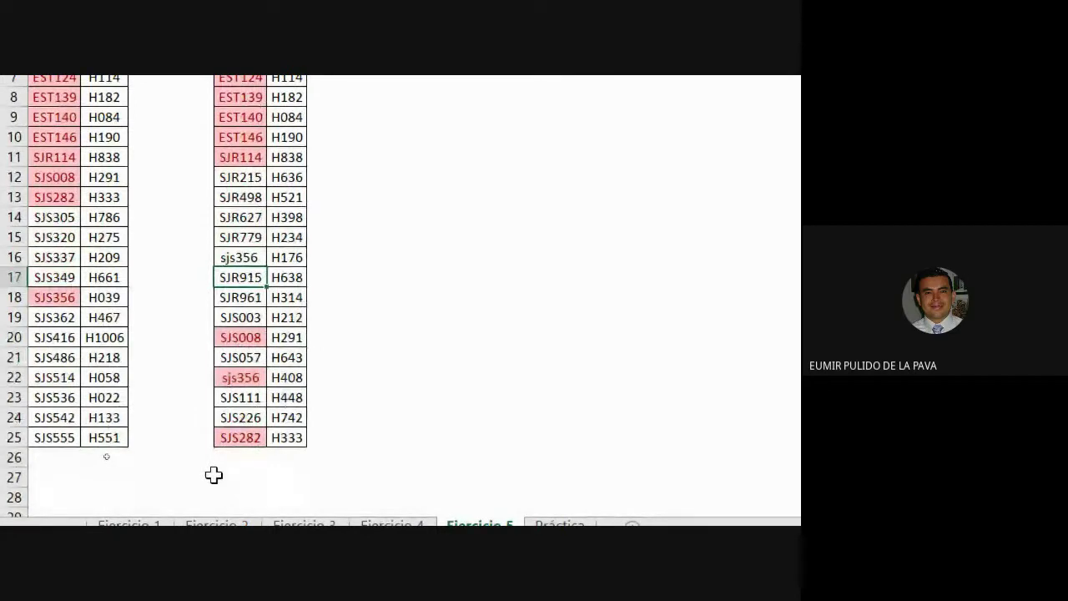
double_click(263, 258)
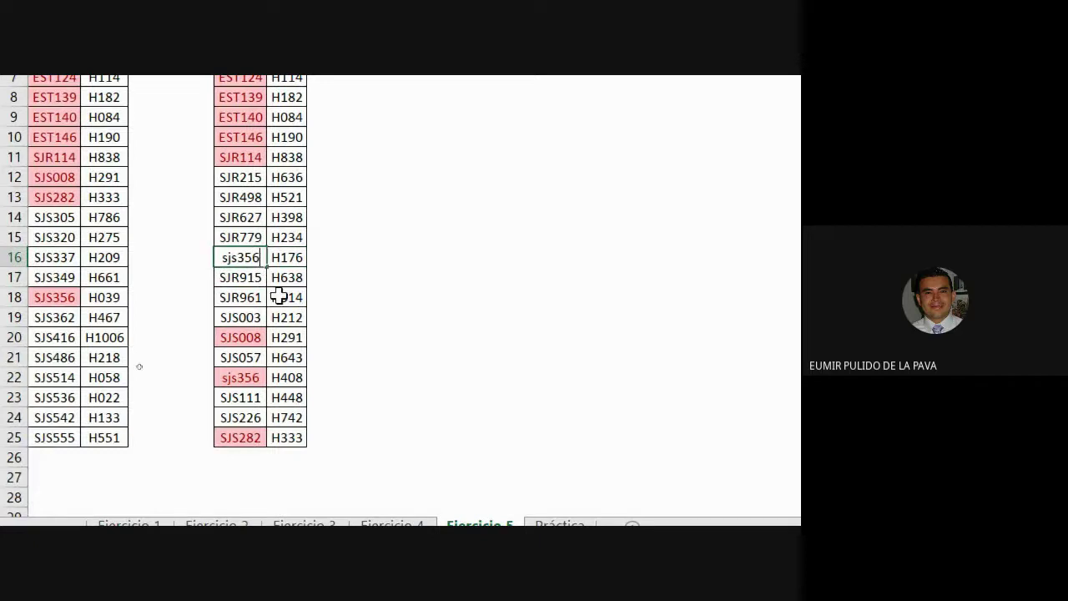
key("Return")
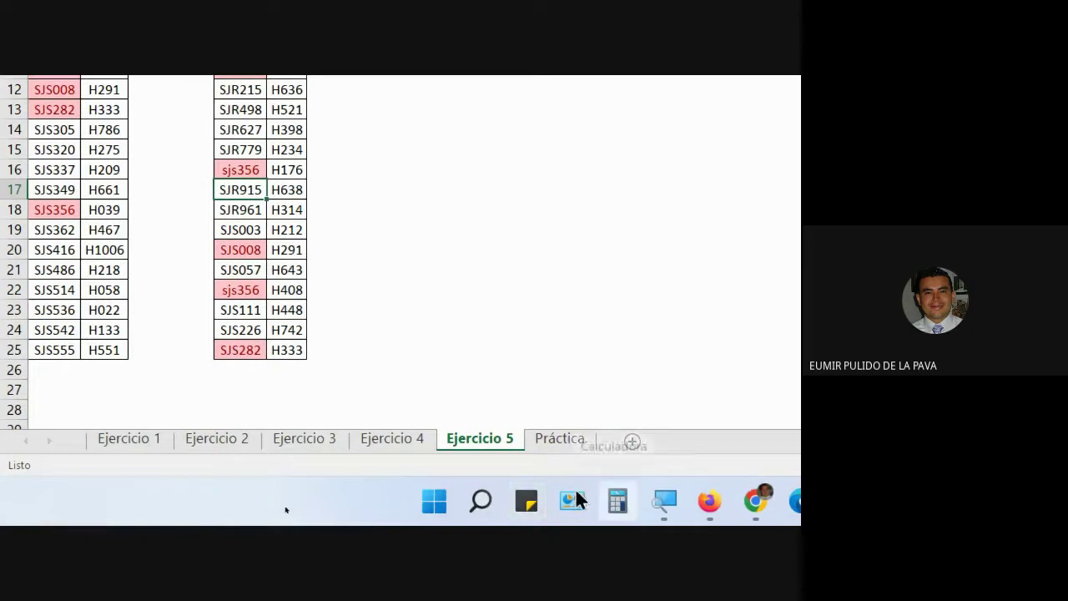
Step: Open the Práctica sheet and read through its five conditional formatting instructions
left_click(560, 438)
scroll(605, 295, "down", 3)
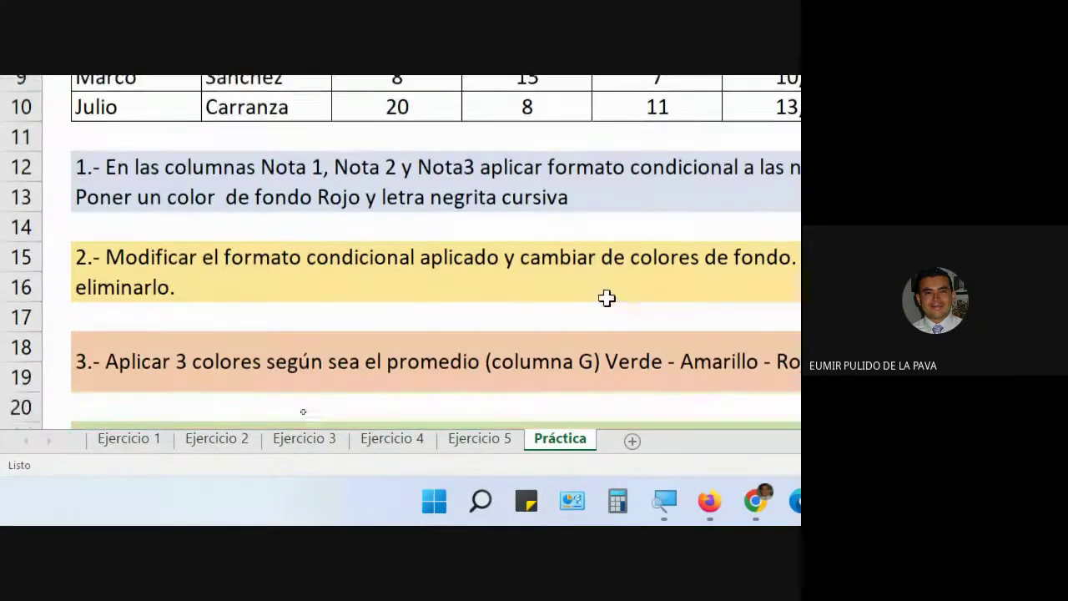
scroll(601, 291, "up", 5)
scroll(586, 377, "down", 6)
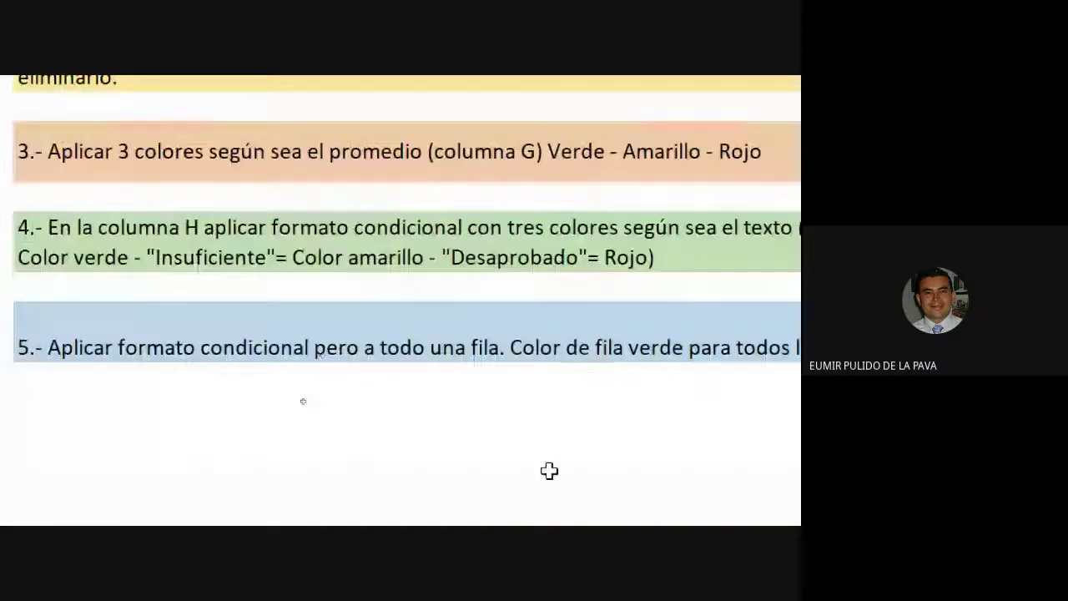
scroll(539, 465, "up", 3)
left_click(111, 437)
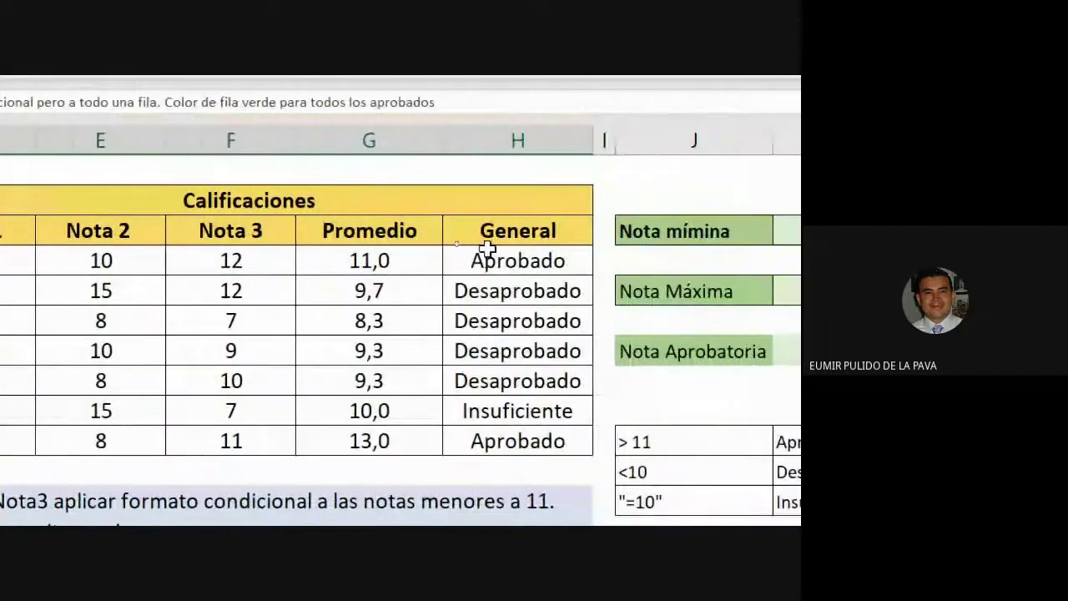
Step: Examine the General results in H4:H10 and the first student's full row B4:H4 for the whole-row formatting task
left_click(489, 299)
left_click_drag(488, 299, 489, 436)
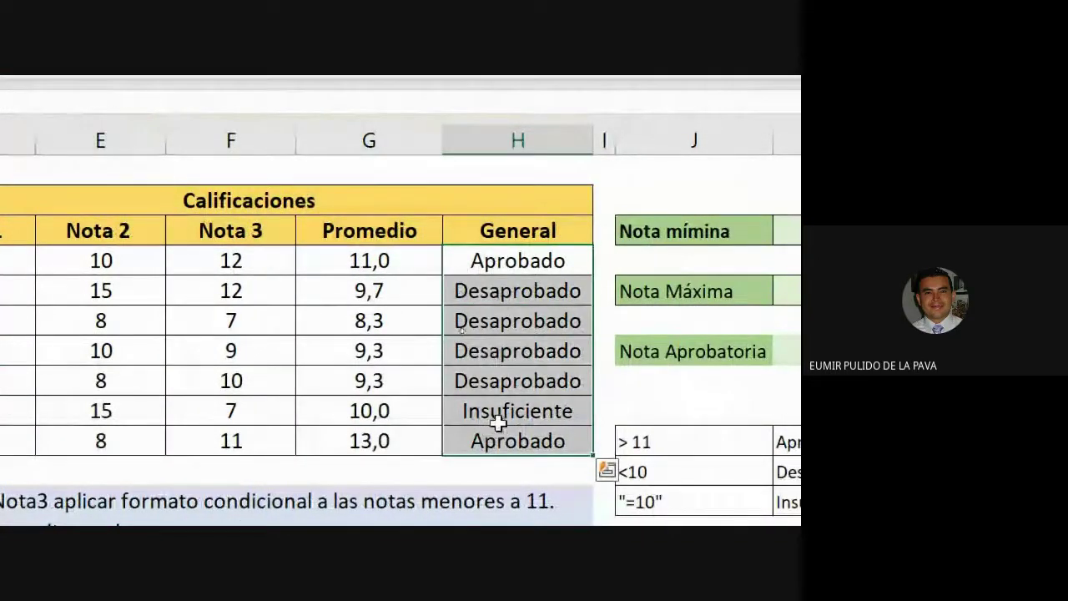
left_click(515, 262)
mouse_move(515, 262)
left_mouse_down()
mouse_move(5, 269)
mouse_move(117, 262)
left_mouse_up()
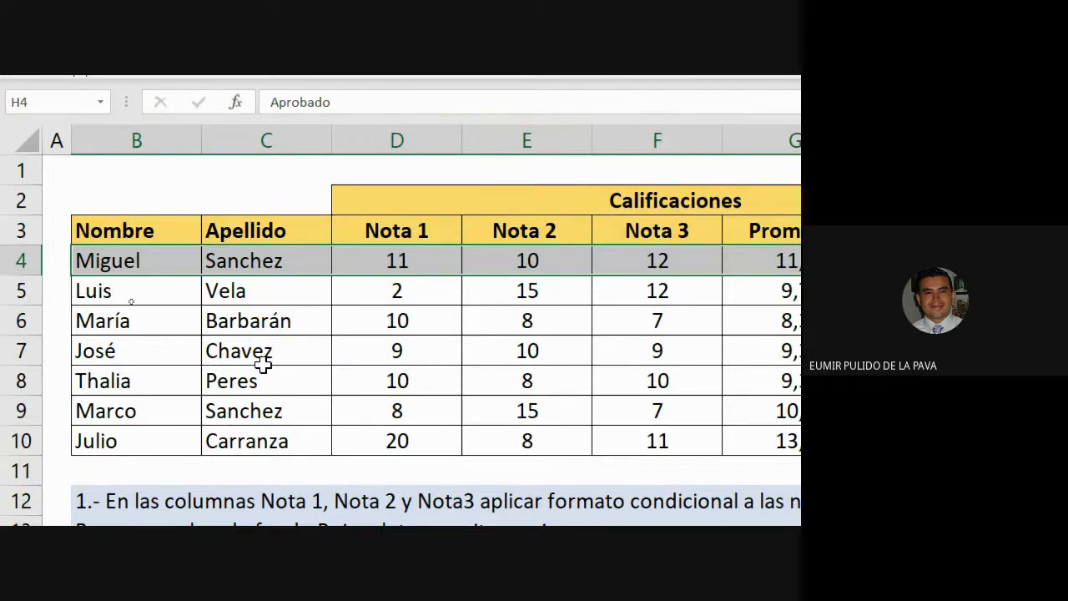
left_click(382, 400)
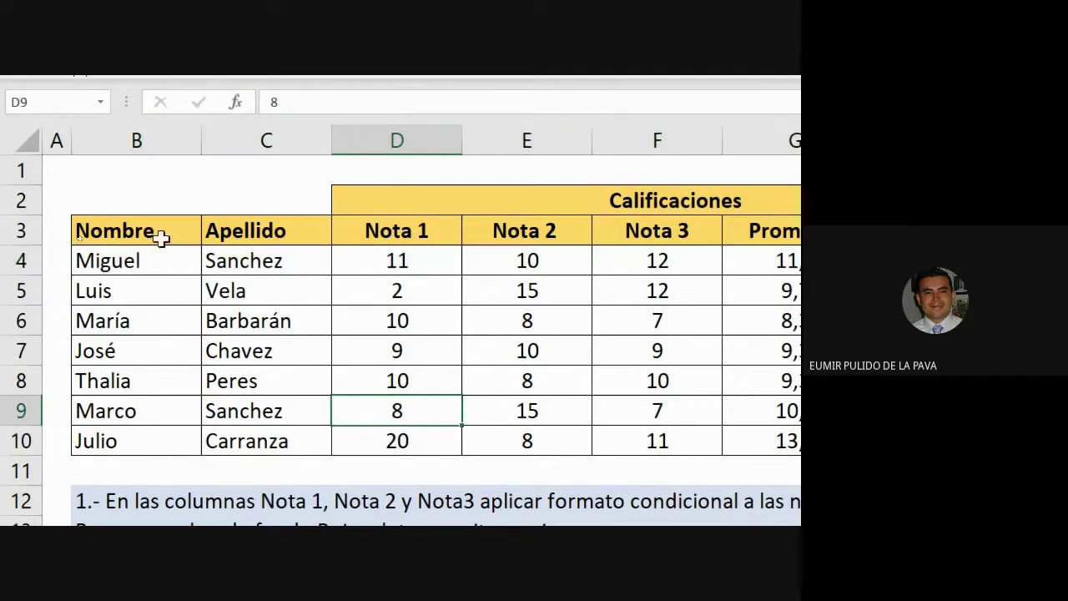
Step: Select the students' full data range B4:H10 in the grades table
left_click_drag(133, 261, 634, 439)
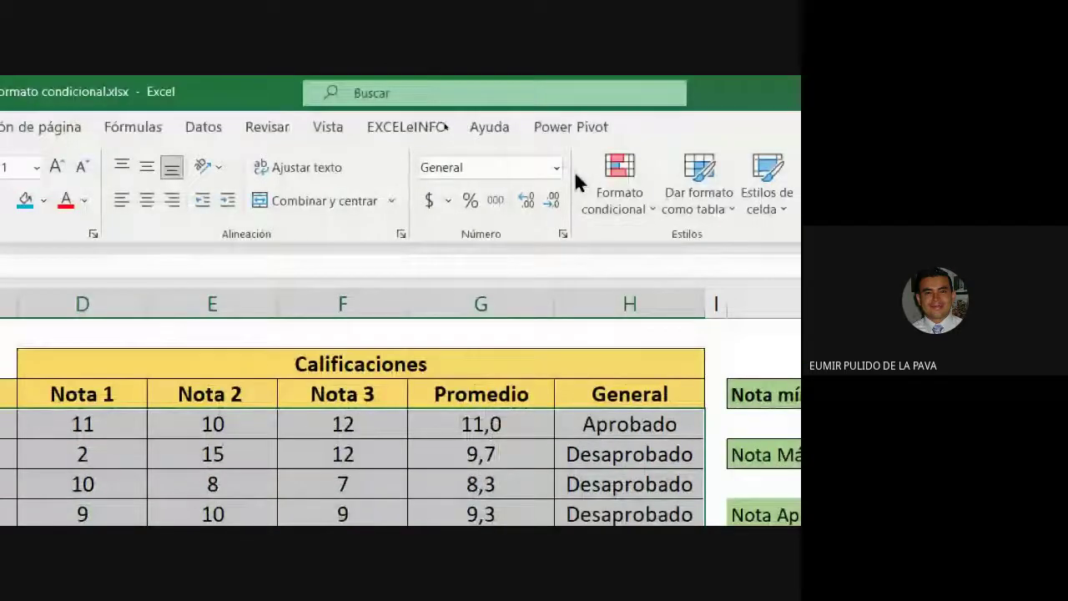
Step: Try a text-contains rule on the selected range for "aprobado" with green fill and dark green text
left_click(614, 177)
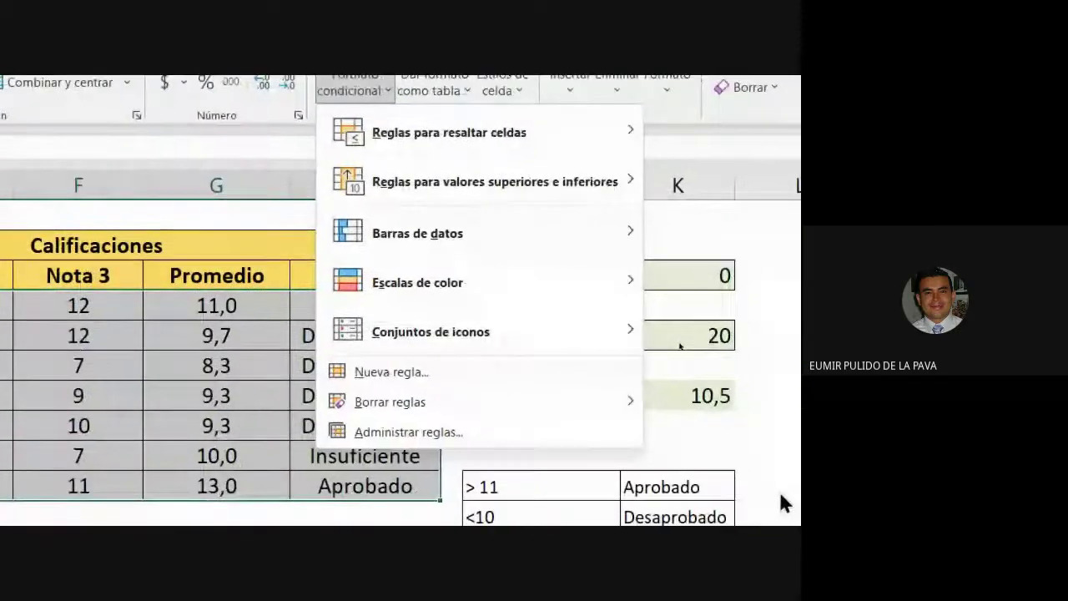
mouse_move(542, 146)
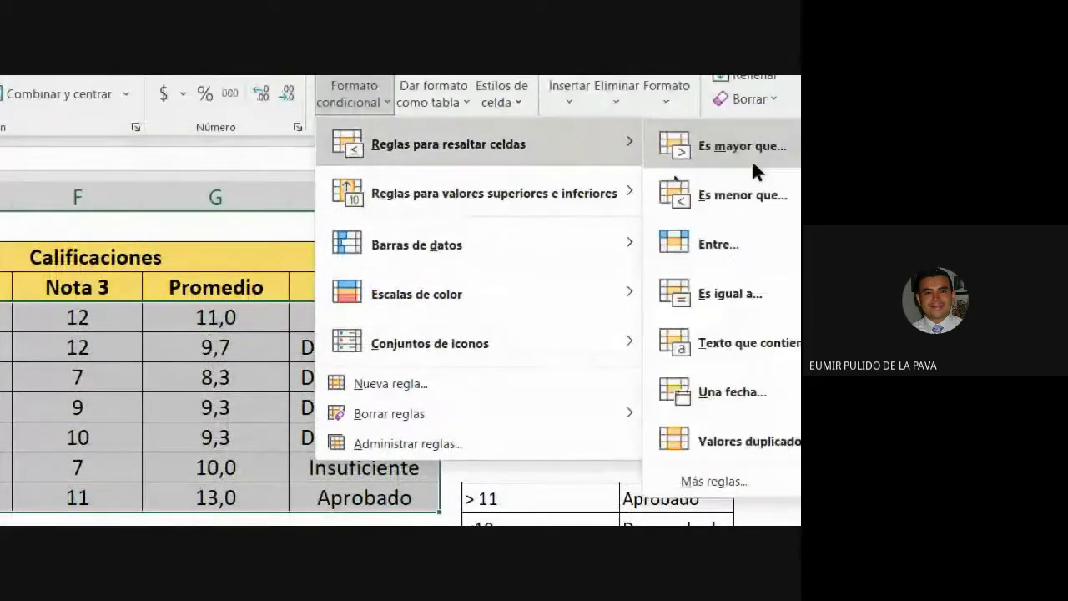
left_click(705, 346)
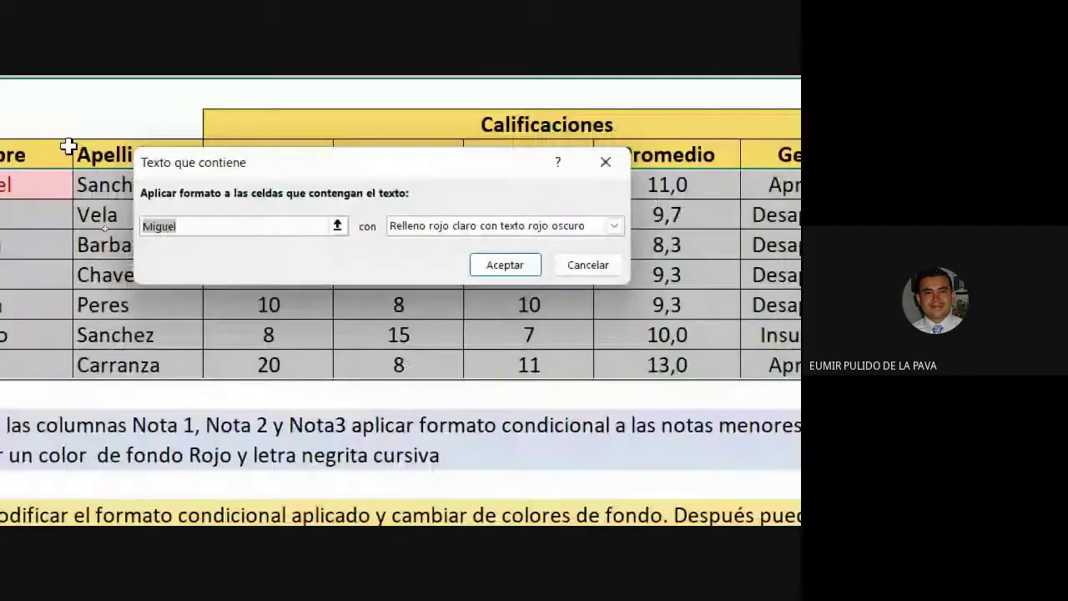
left_click_drag(237, 171, 530, 208)
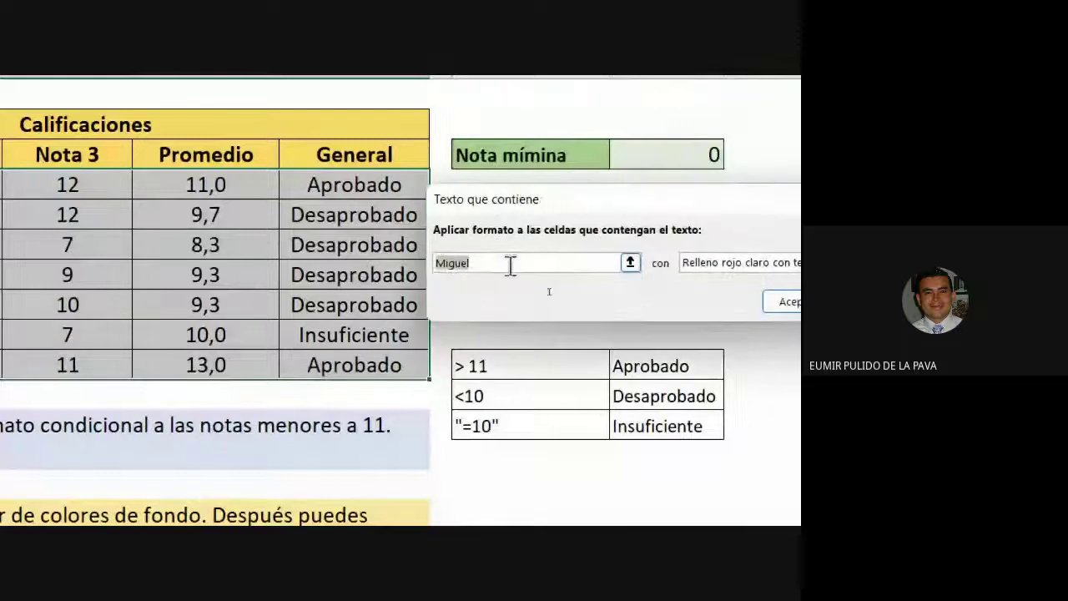
type("aprobado")
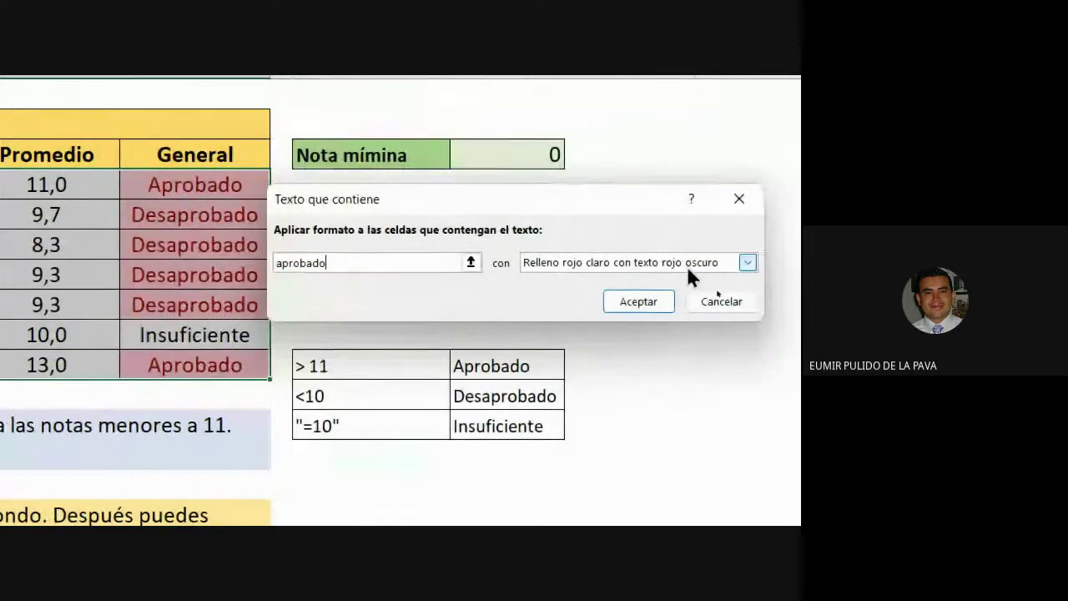
left_click(791, 264)
left_click(613, 310)
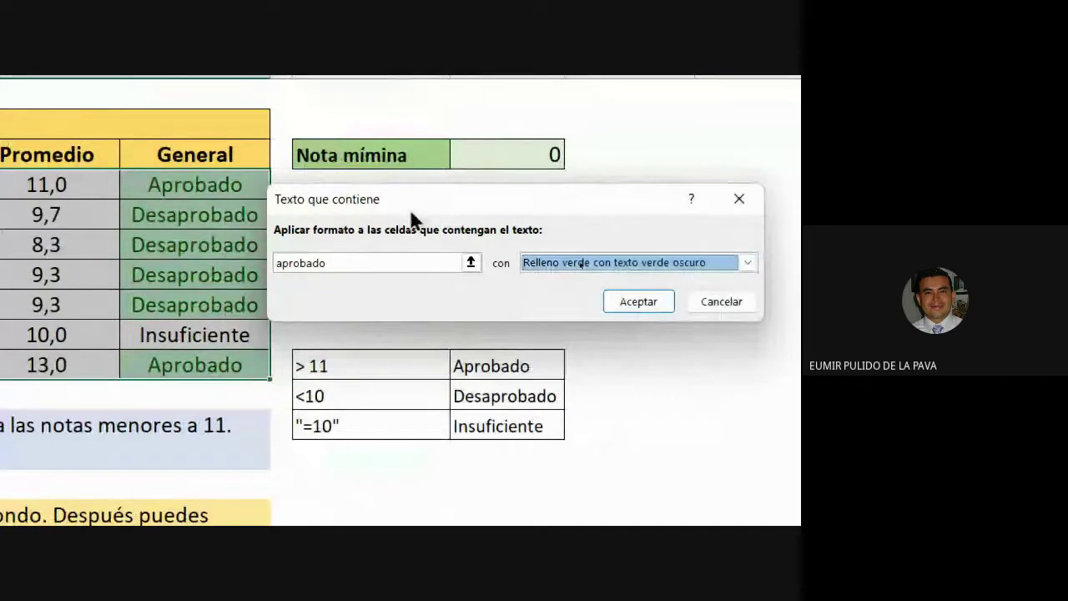
left_click_drag(362, 200, 413, 164)
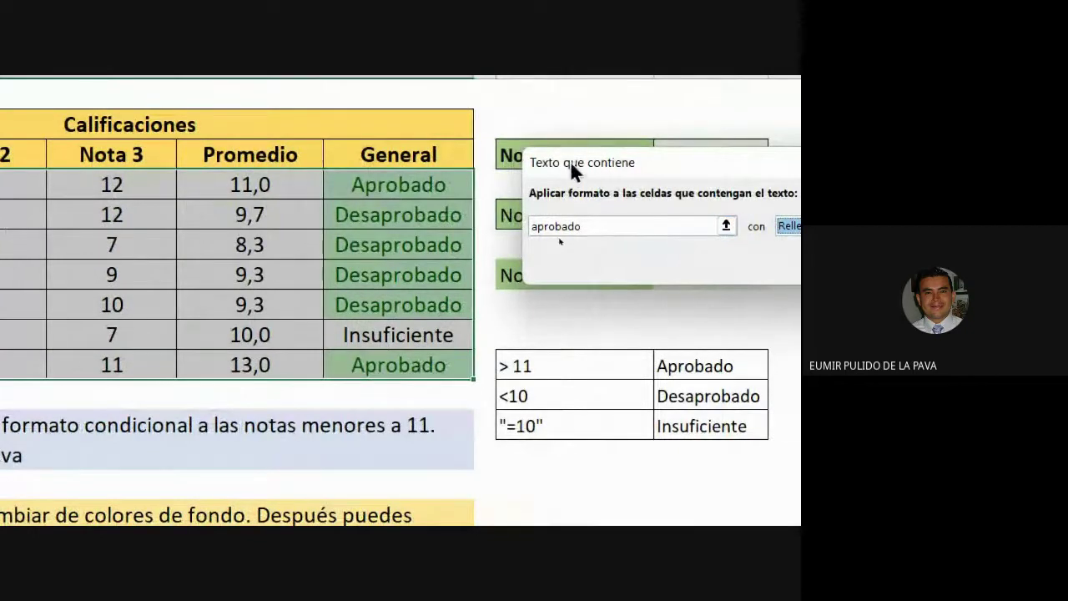
double_click(593, 228)
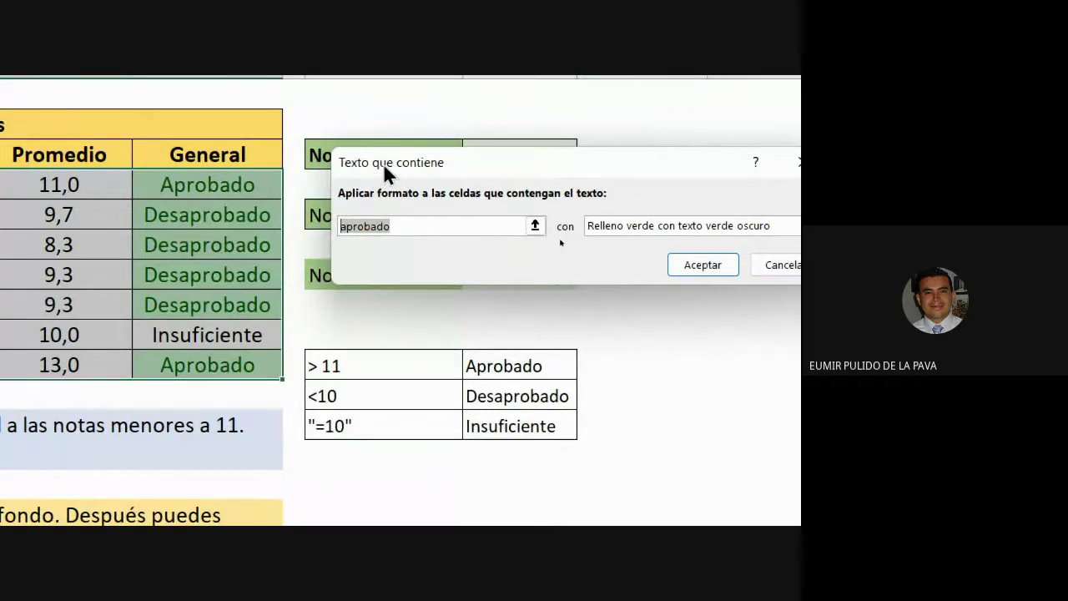
left_click(769, 254)
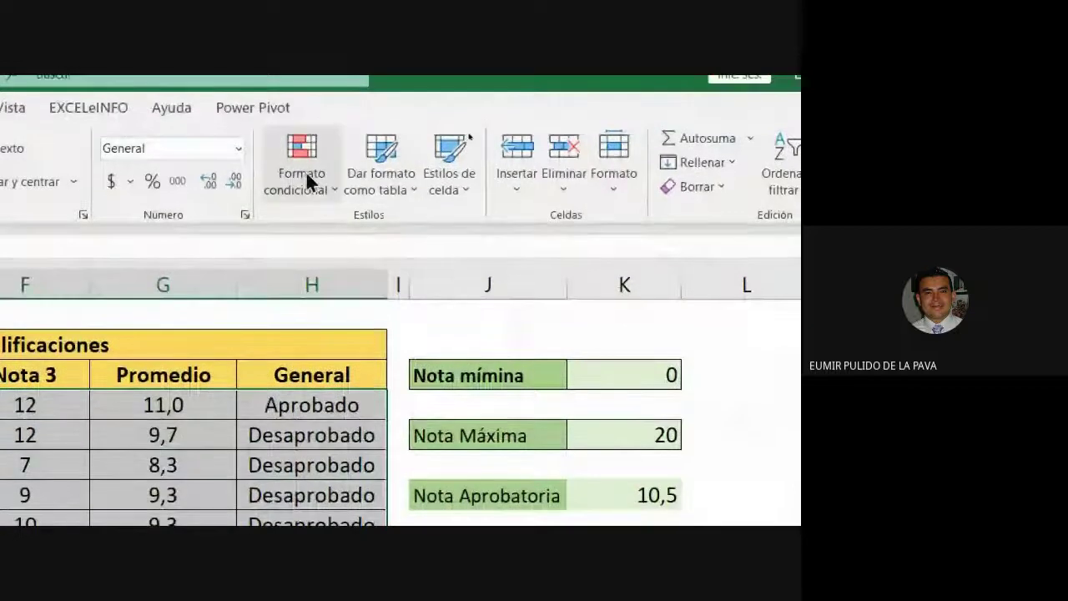
Step: Start a new formula-based formatting rule for the selected range and reference the first General result, H4
left_click(303, 172)
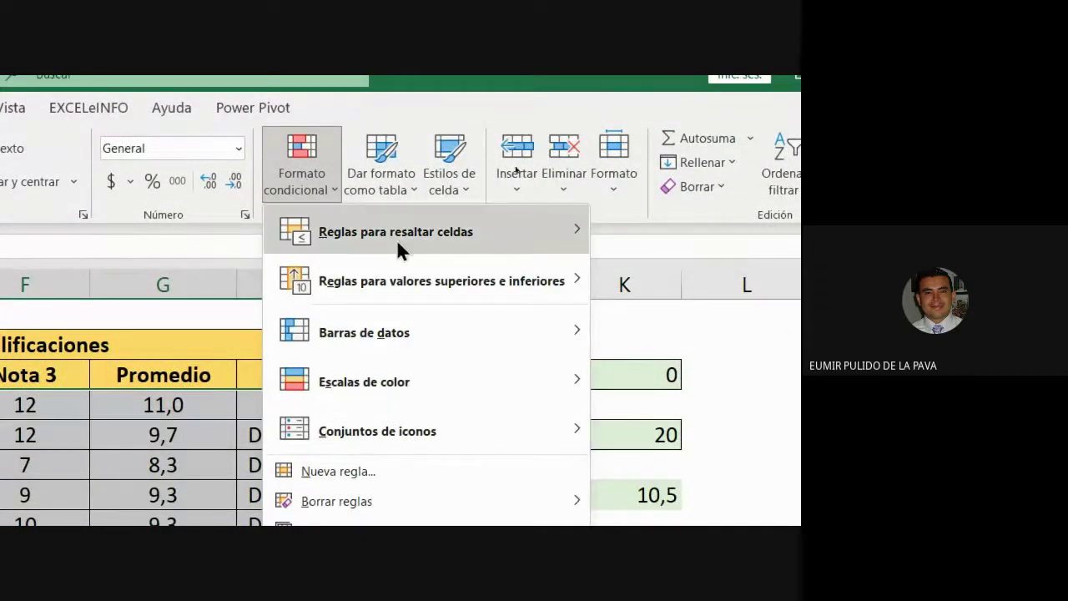
mouse_move(403, 242)
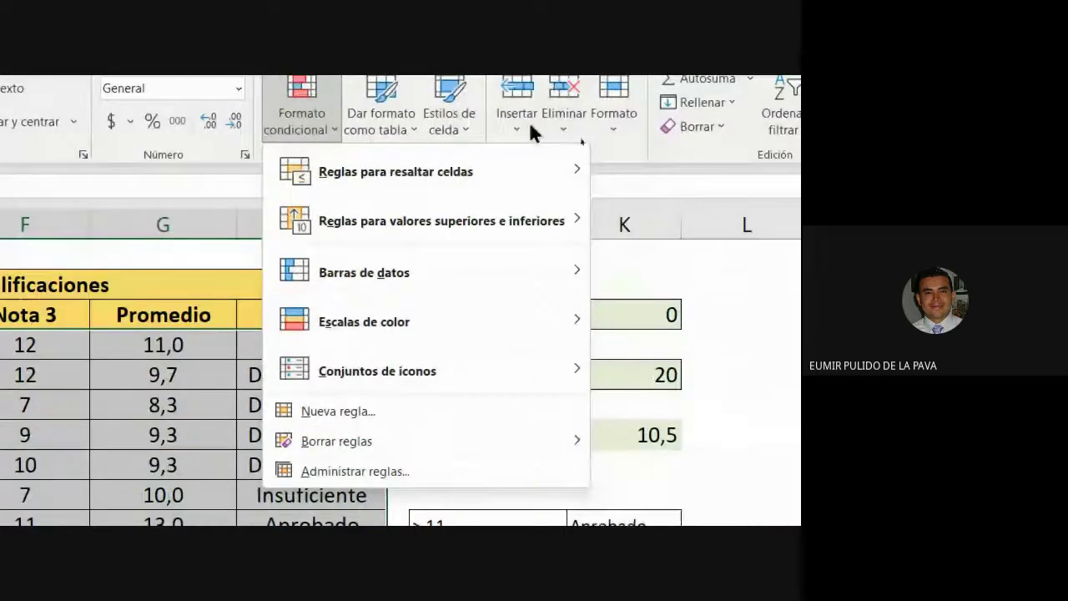
mouse_move(505, 171)
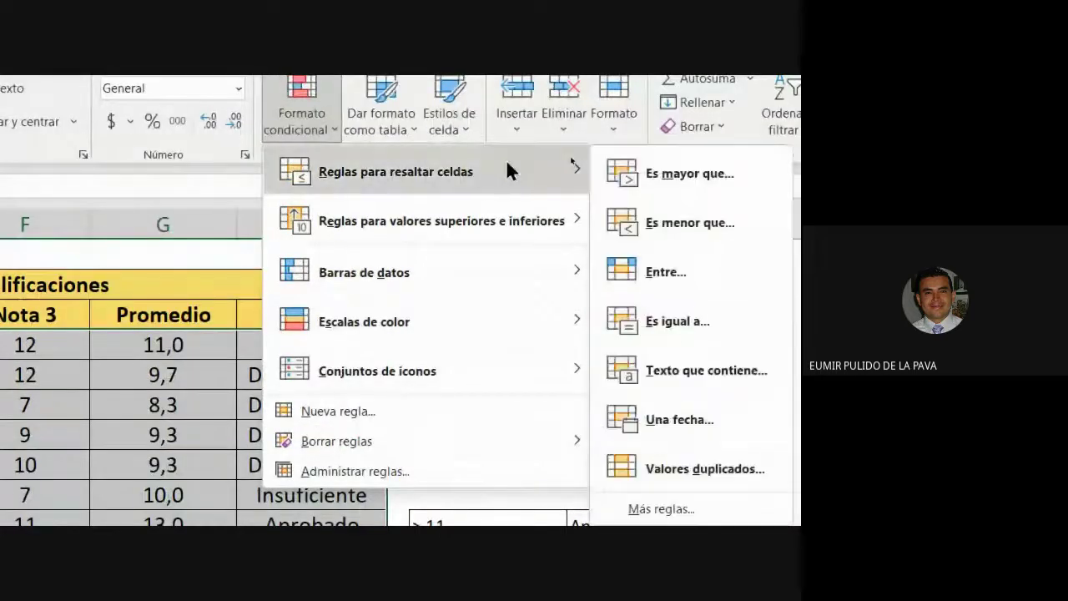
left_click(641, 506)
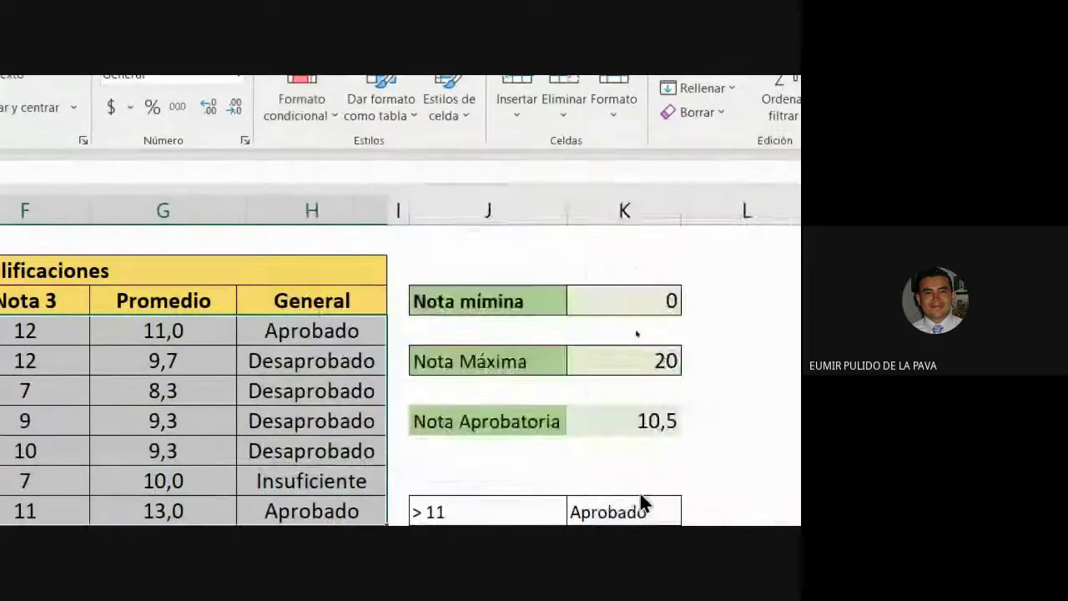
left_click_drag(497, 186, 462, 197)
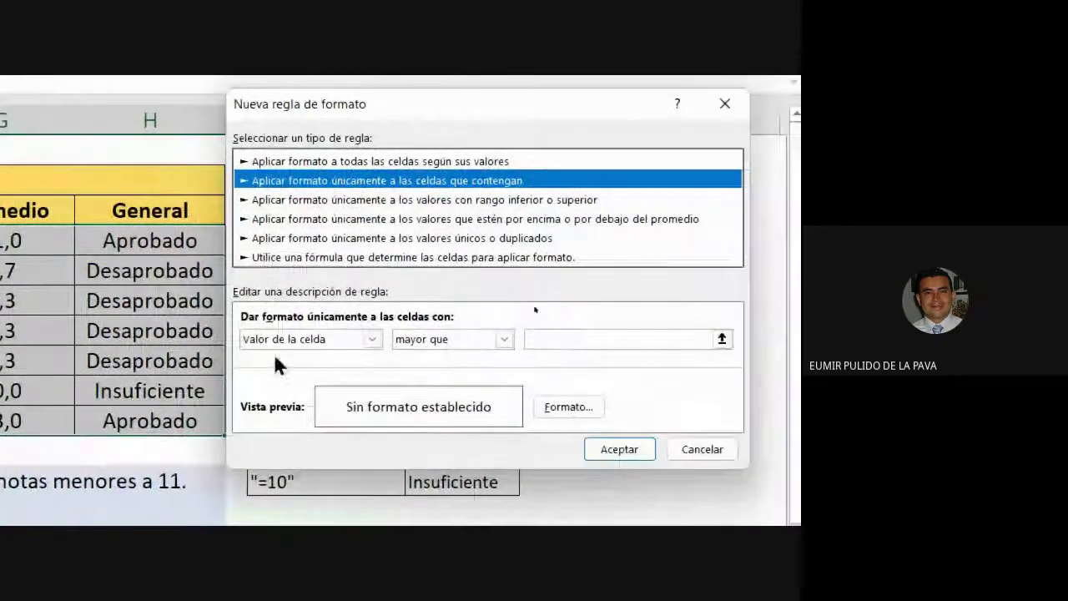
left_click(307, 259)
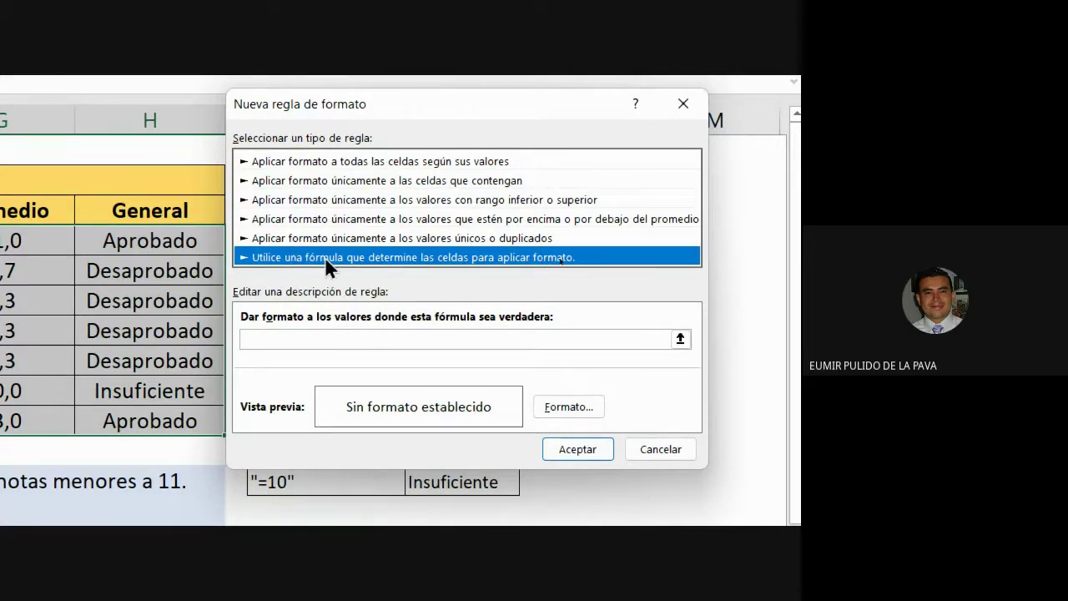
left_click(289, 338)
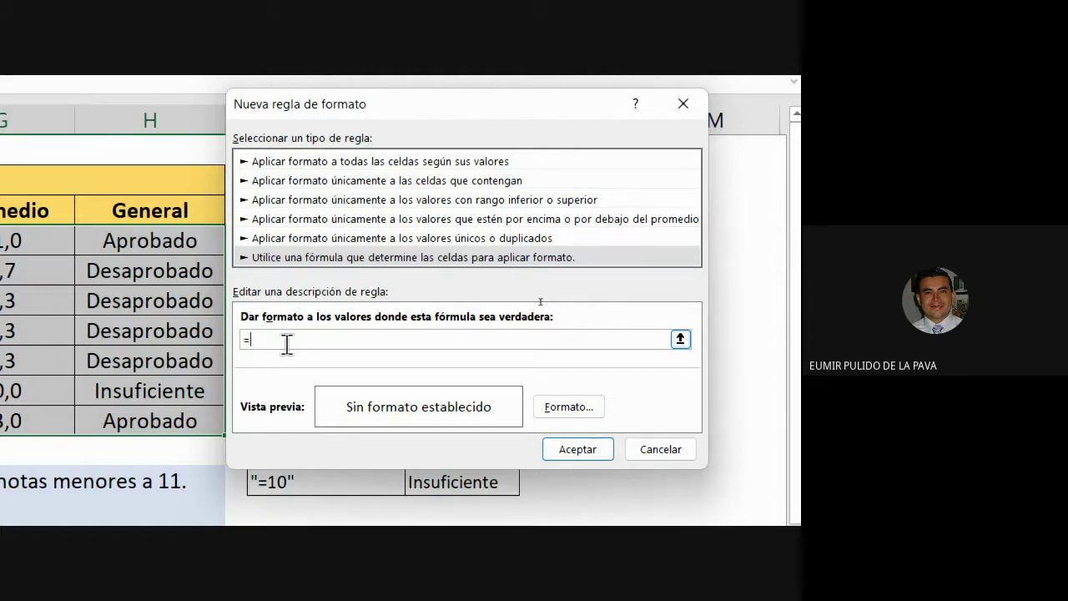
left_click(180, 239)
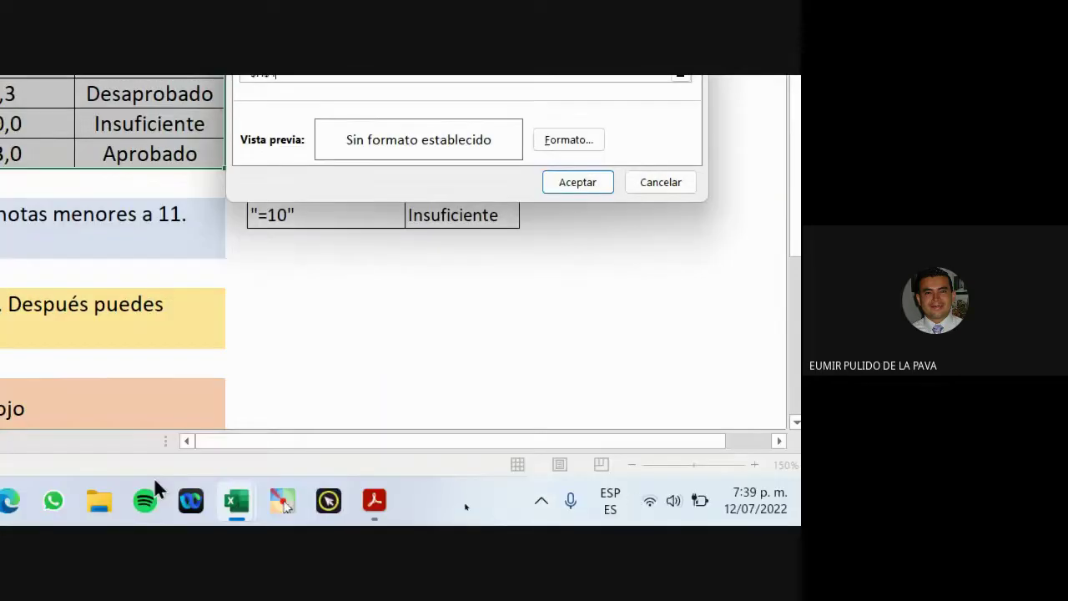
Step: Examine the dollar signs that fix the column and the row in the rule's $H$4 reference
left_click(157, 500)
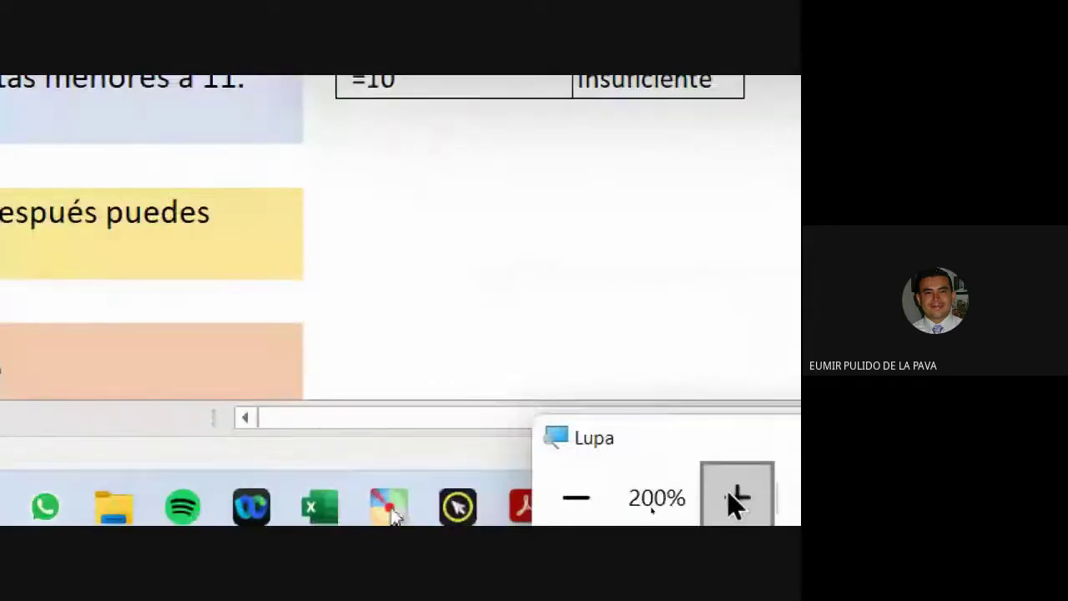
left_click(734, 496)
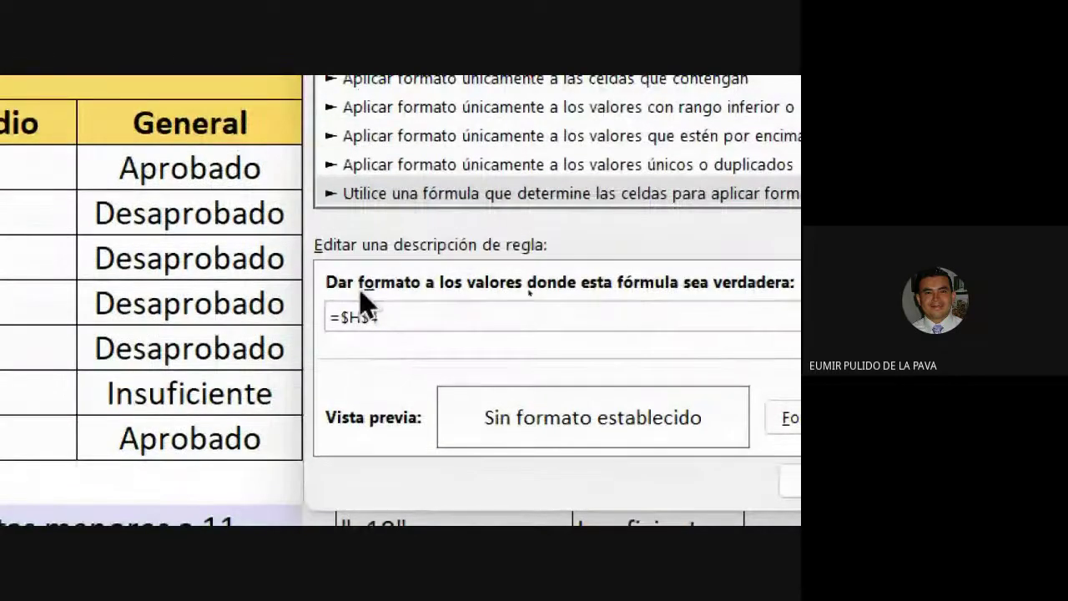
left_click(399, 317)
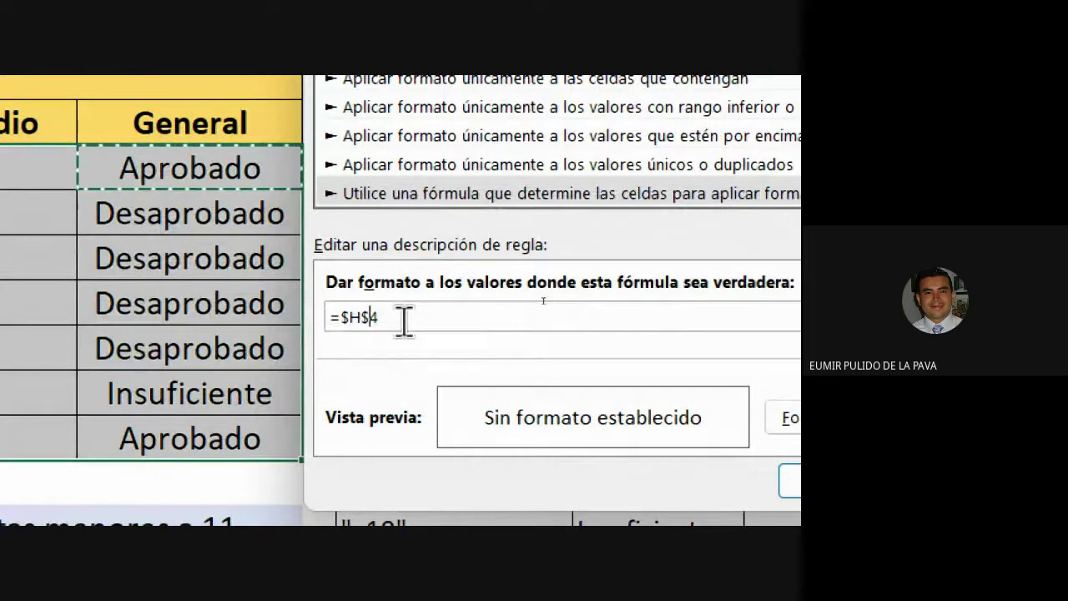
key("Left")
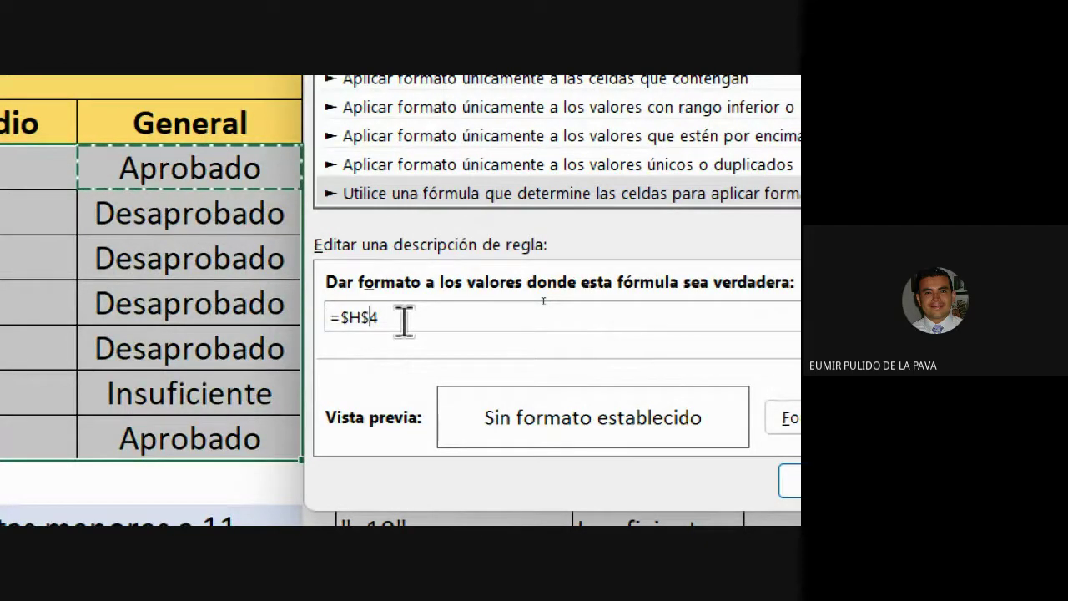
left_click(400, 323)
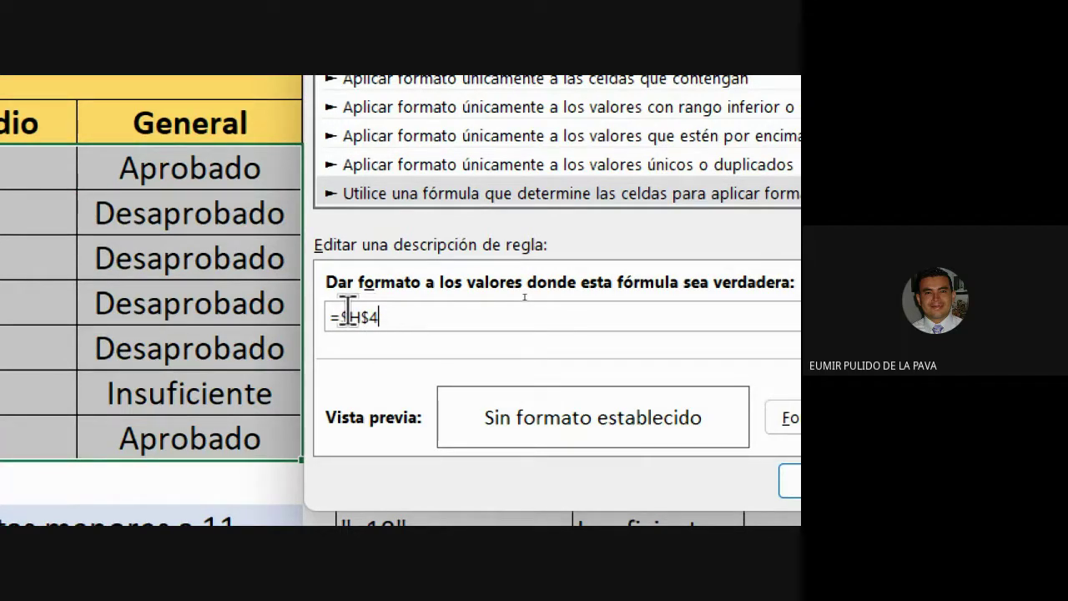
left_click_drag(343, 317, 359, 318)
left_click_drag(370, 318, 384, 319)
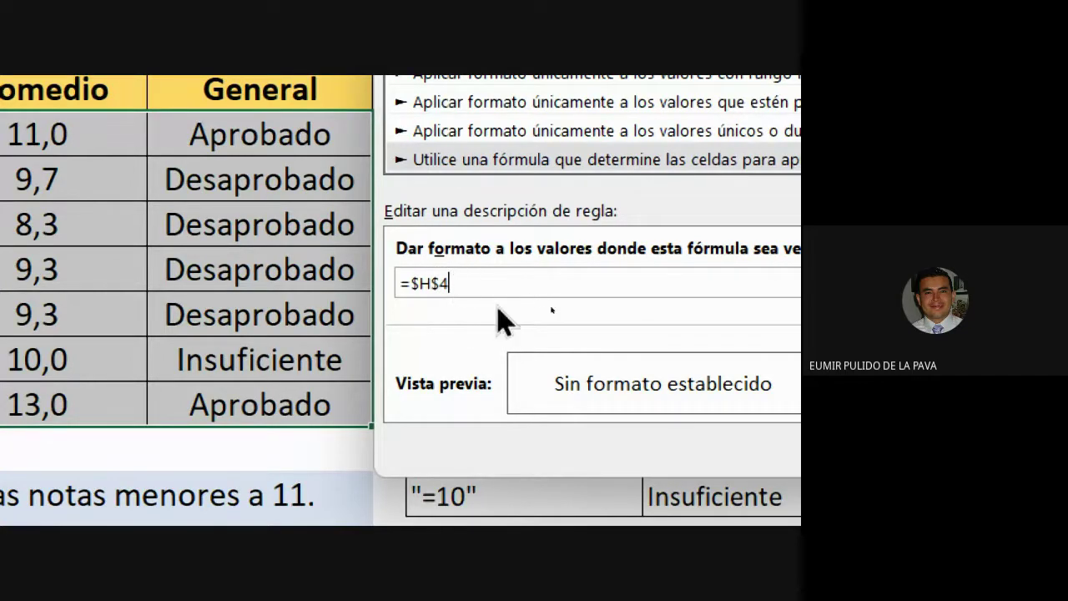
Step: Fix only the column of the reference and complete the rule's formula as =$H4="aprobado"
type("+$C$4")
key("BackSpace")
key("BackSpace")
key("BackSpace")
left_click(464, 287)
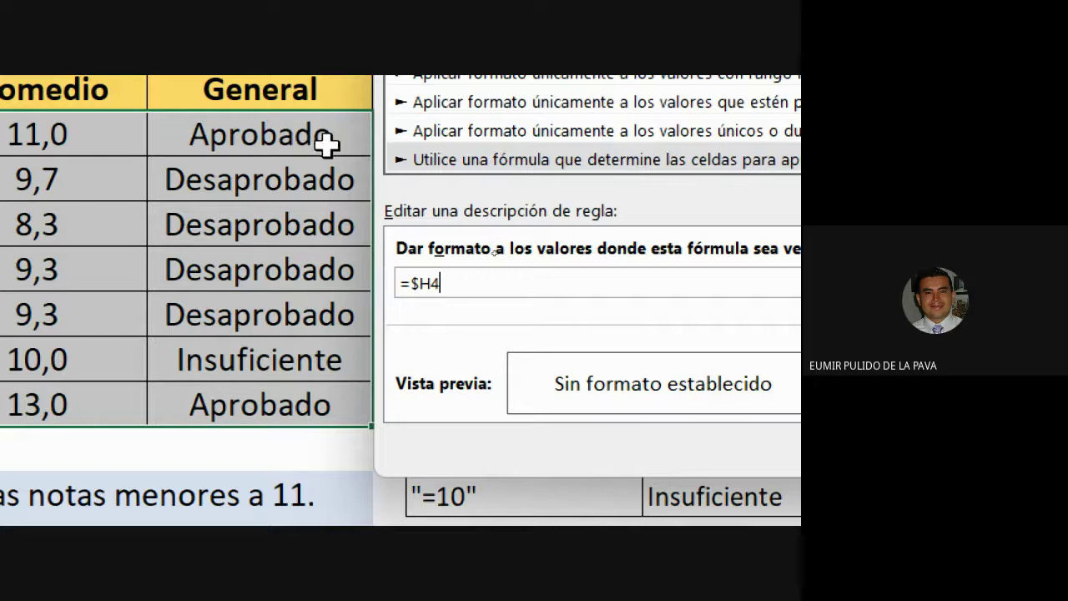
type("aprobado\"")
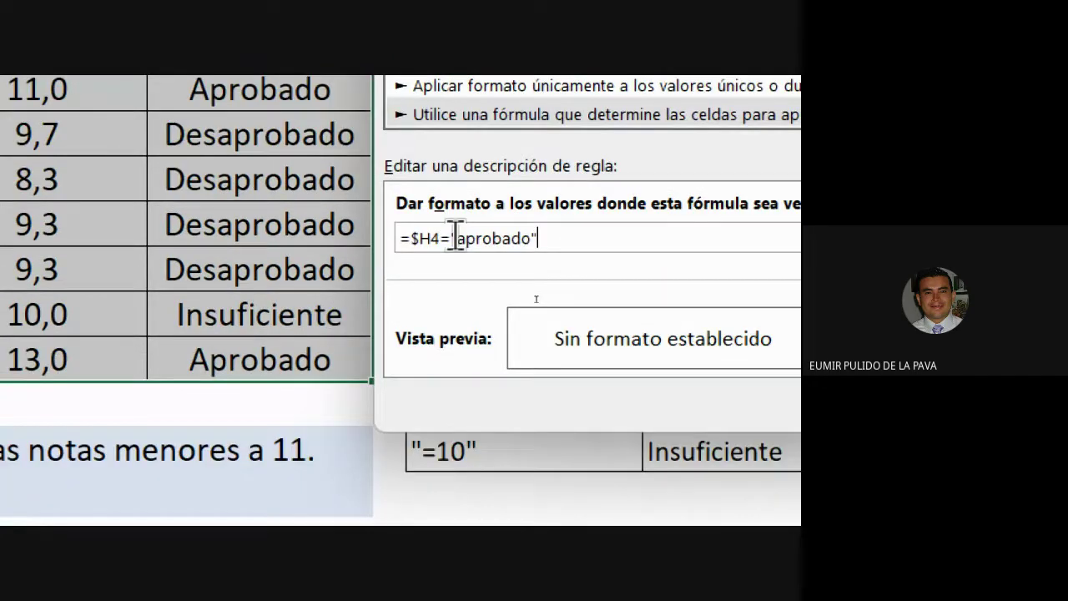
double_click(434, 352)
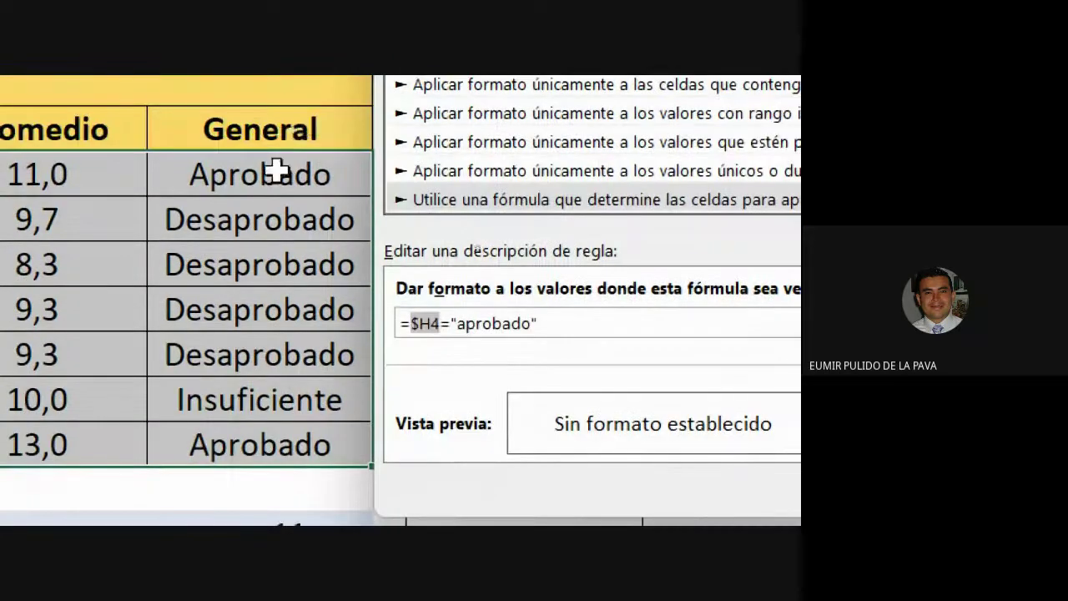
left_click(464, 324)
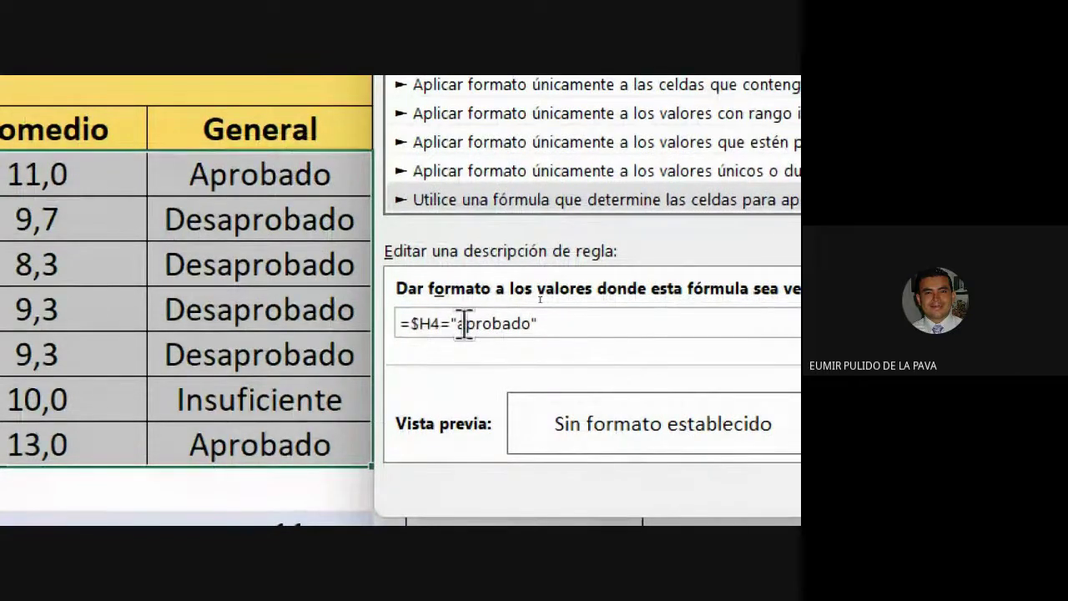
left_click_drag(453, 323, 566, 321)
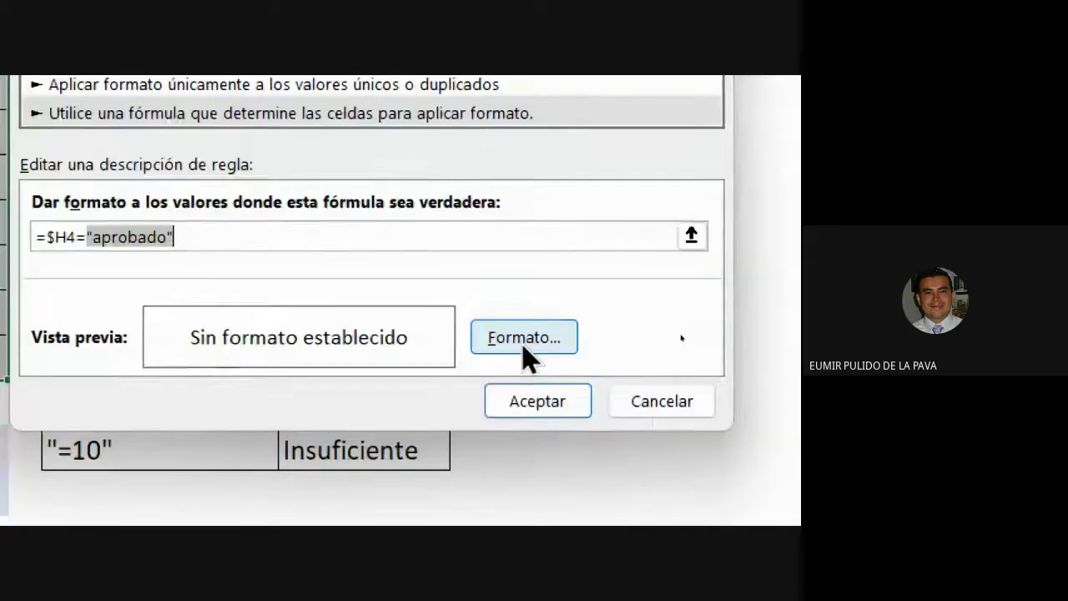
Step: Set the formula rule's format to standard green fill with bold italic (Negrita Cursiva) text
left_click(745, 432)
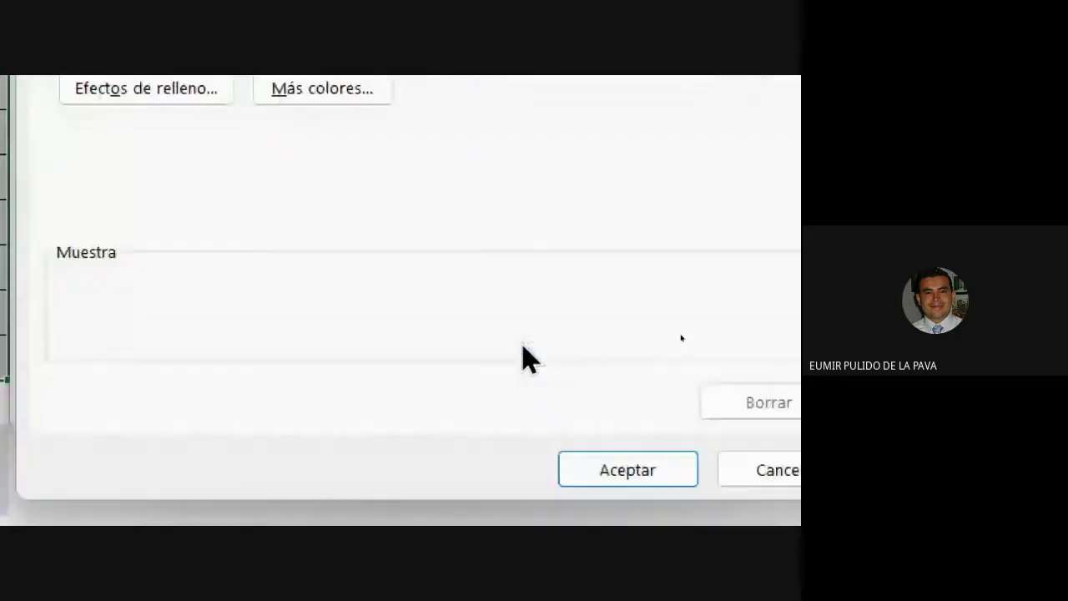
left_click(210, 307)
left_click(98, 250)
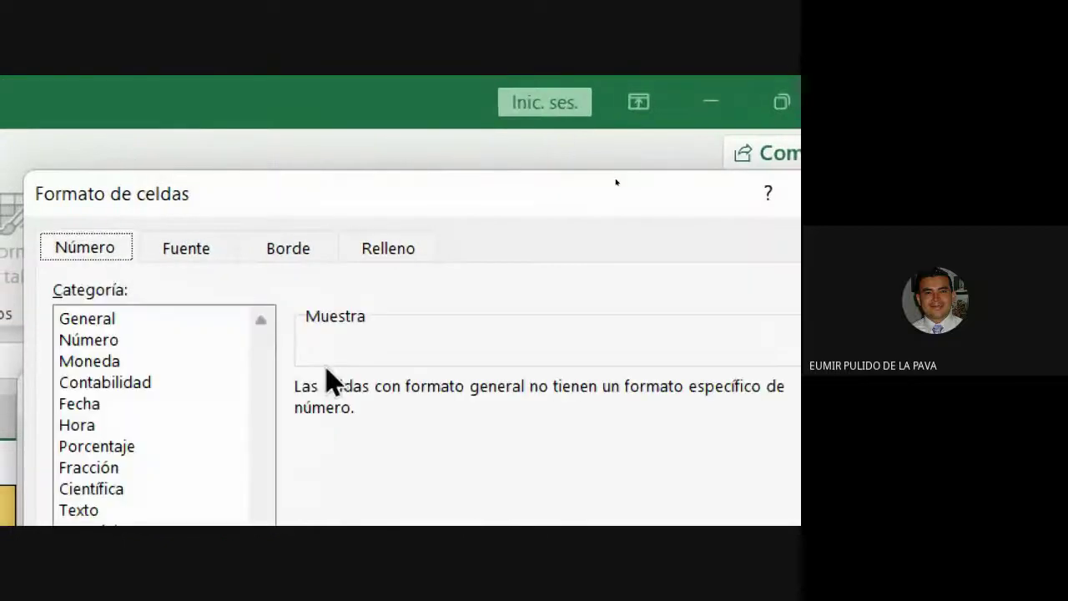
left_click(178, 127)
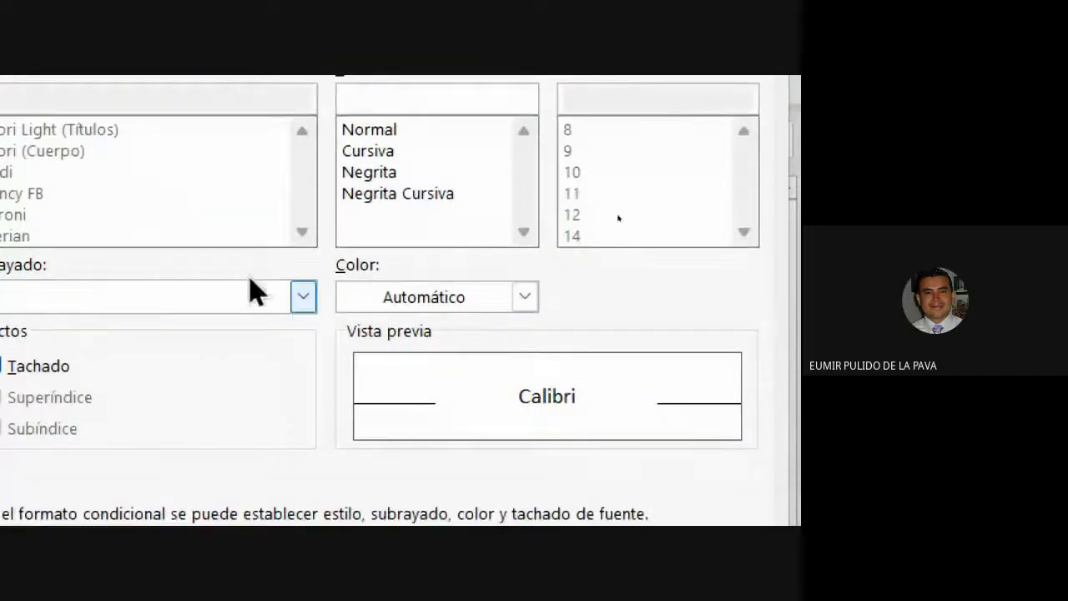
left_click(373, 192)
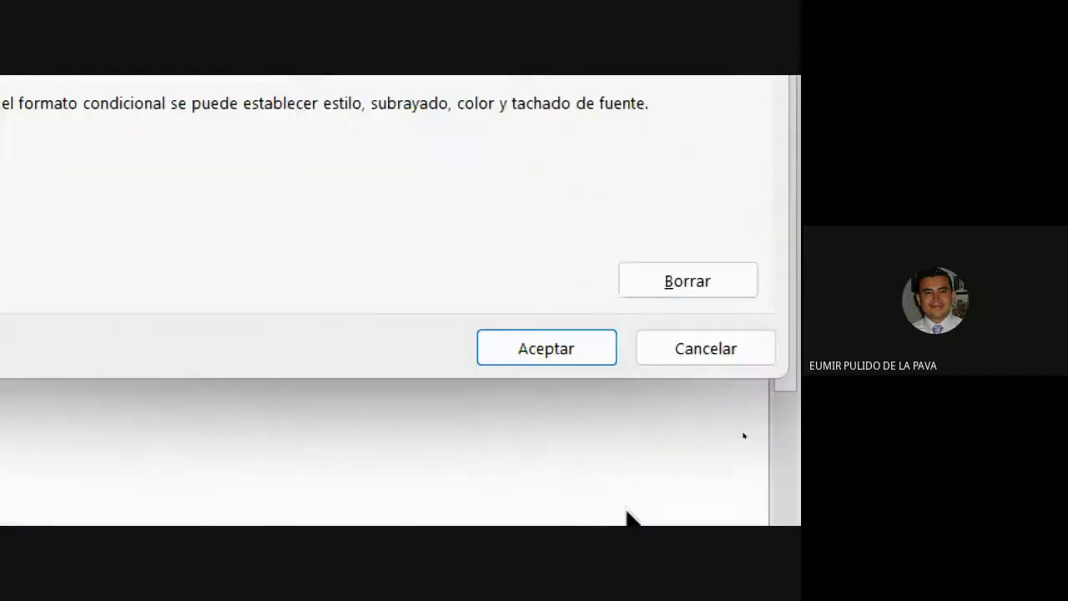
left_click(302, 215)
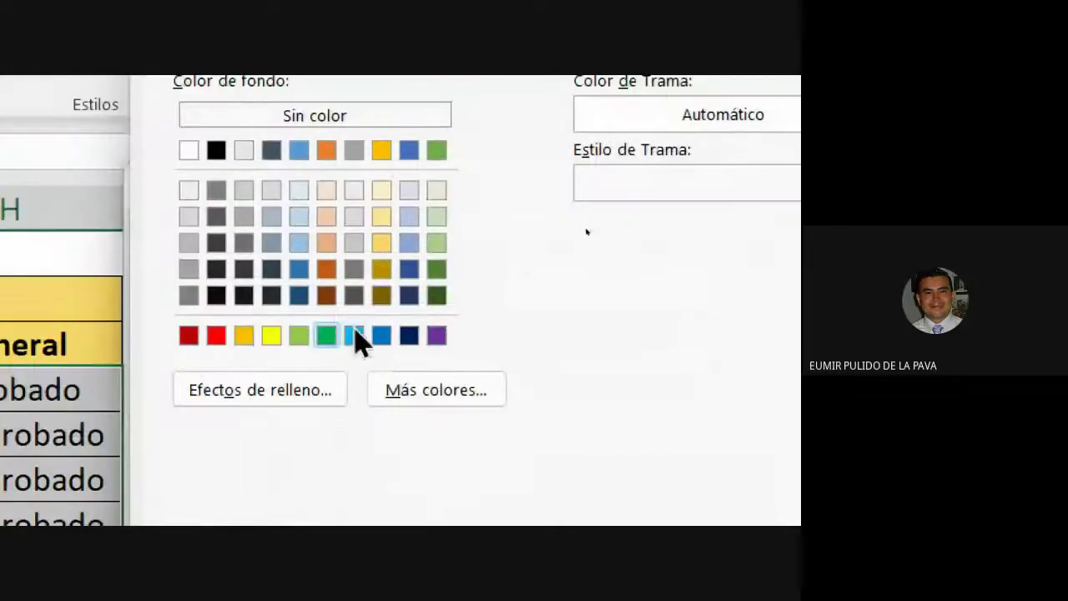
left_click(283, 250)
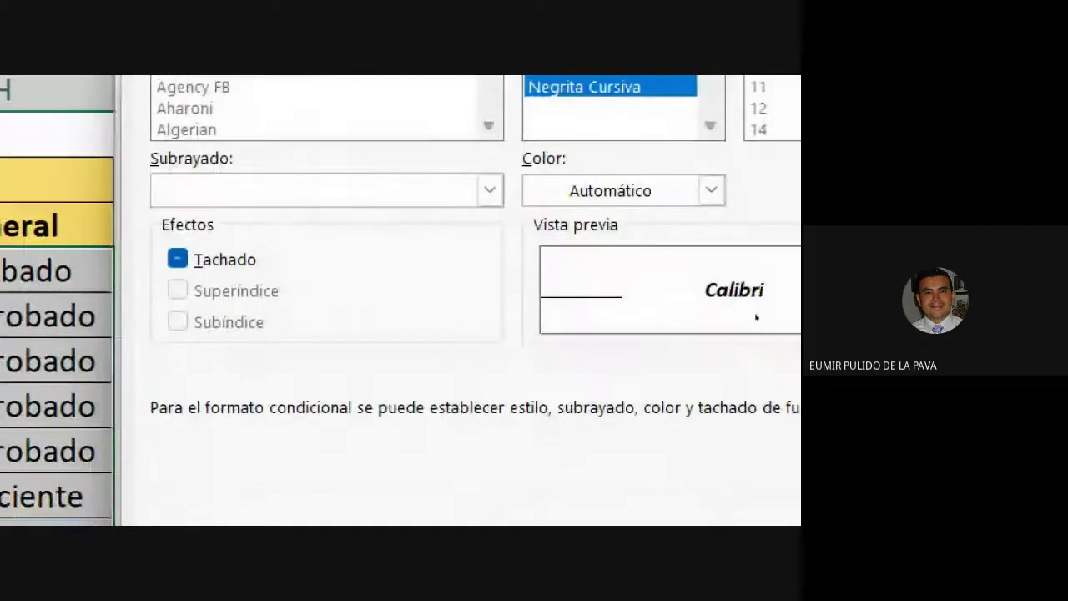
left_click(609, 487)
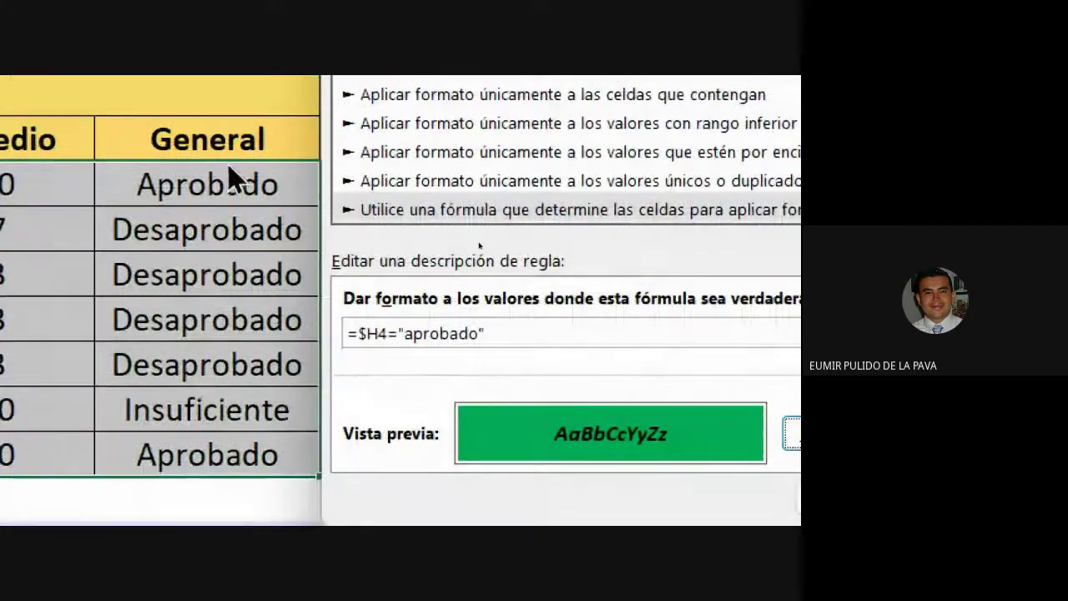
Step: Examine the parts of the rule's formula: the opening equals sign, the $H4 reference, the comparison operator and the quoted text
left_click(356, 334)
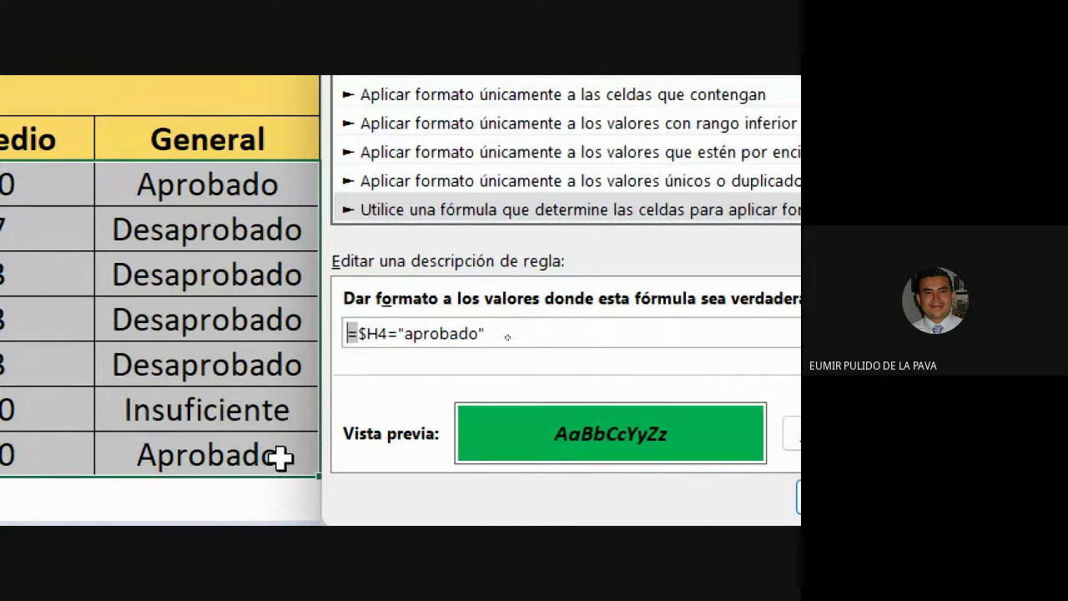
left_click_drag(360, 333, 383, 332)
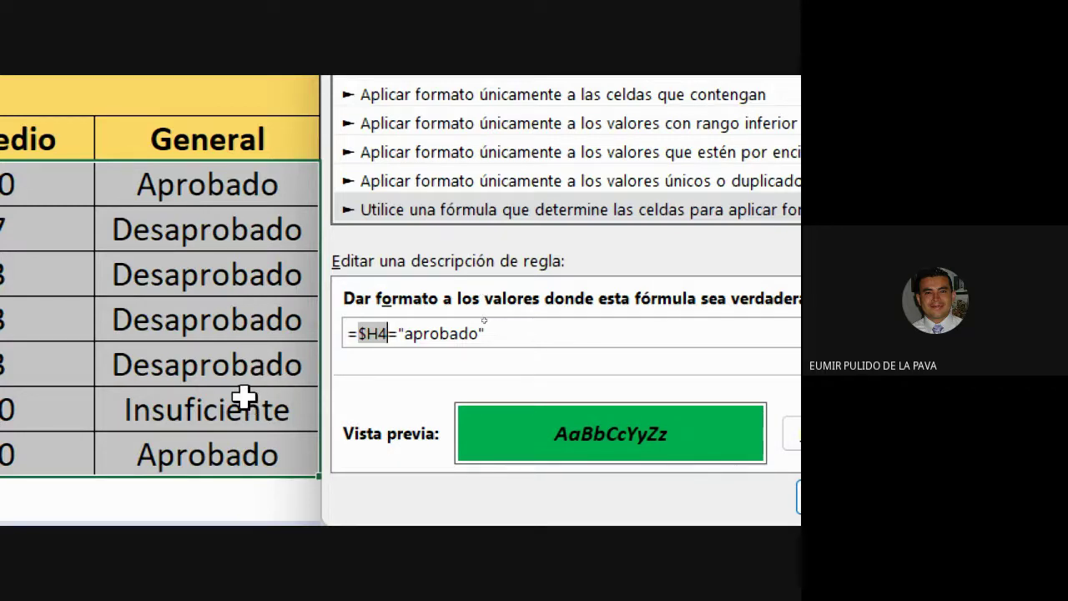
left_click(391, 335)
left_click_drag(390, 334, 399, 338)
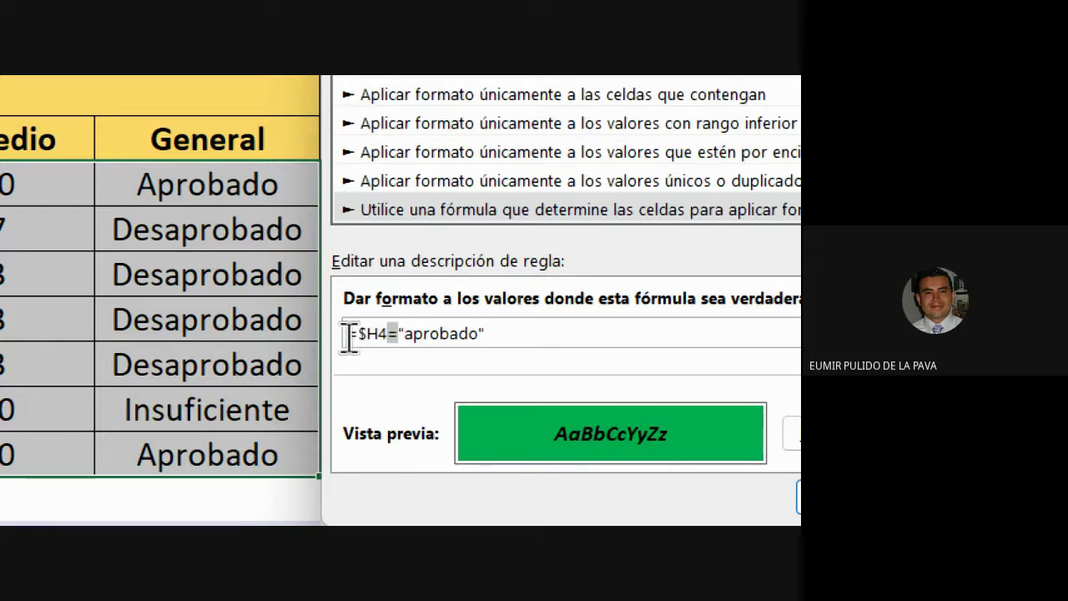
left_click(389, 336)
left_click_drag(391, 338, 398, 337)
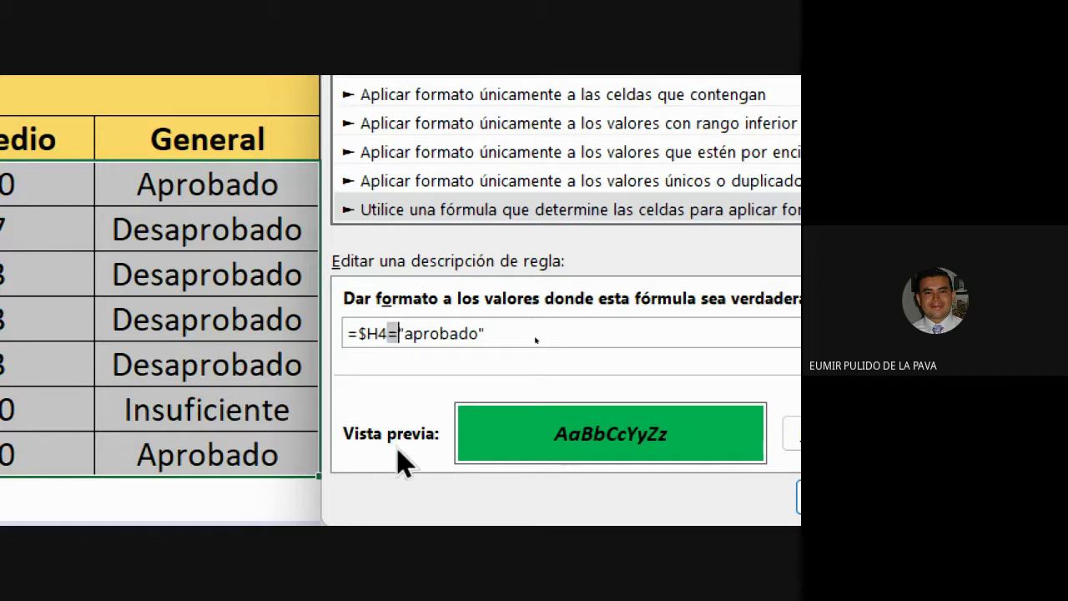
left_click(377, 335)
left_click_drag(406, 336, 473, 329)
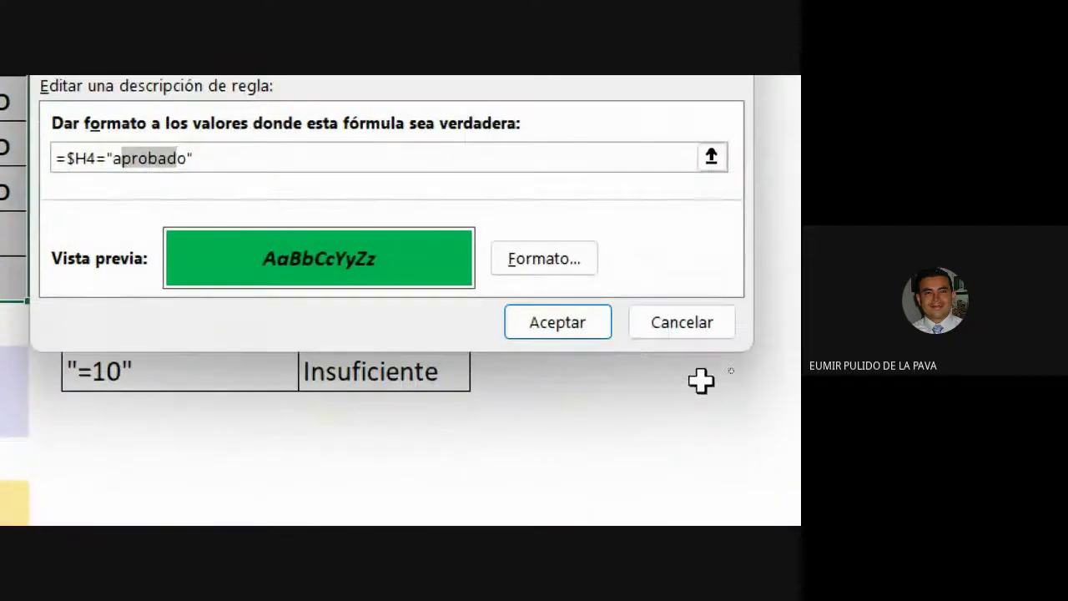
Step: Apply the formula rule to the selected range and reduce the screen magnification to 100%
left_click(883, 502)
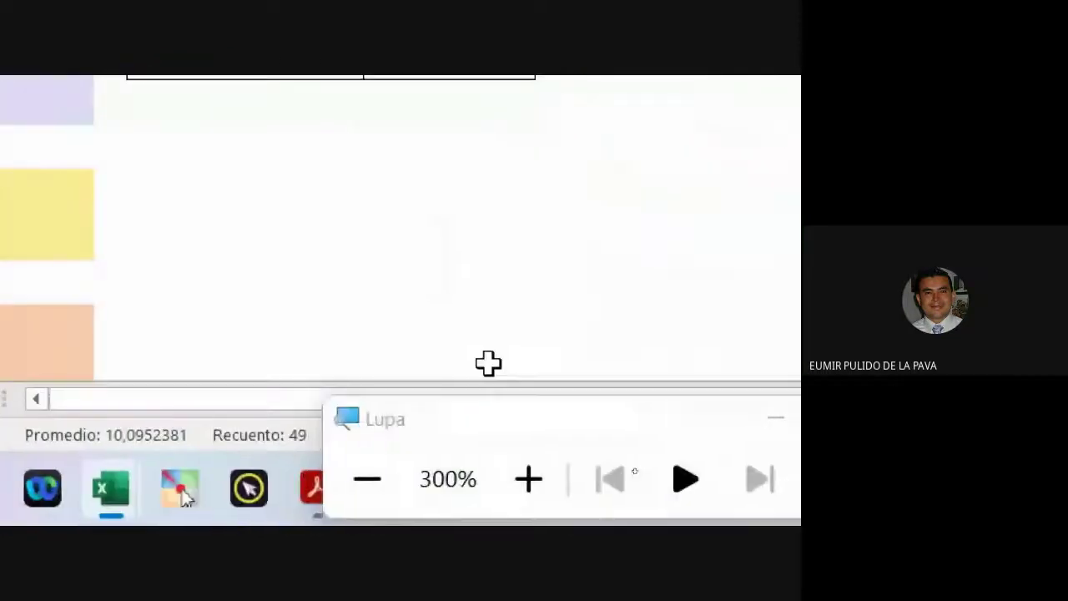
left_click(367, 480)
left_click(367, 480)
Step: Test the row formatting by changing the General result in H6 to Aprobado and in H4 to Insuficiente
left_click(488, 279)
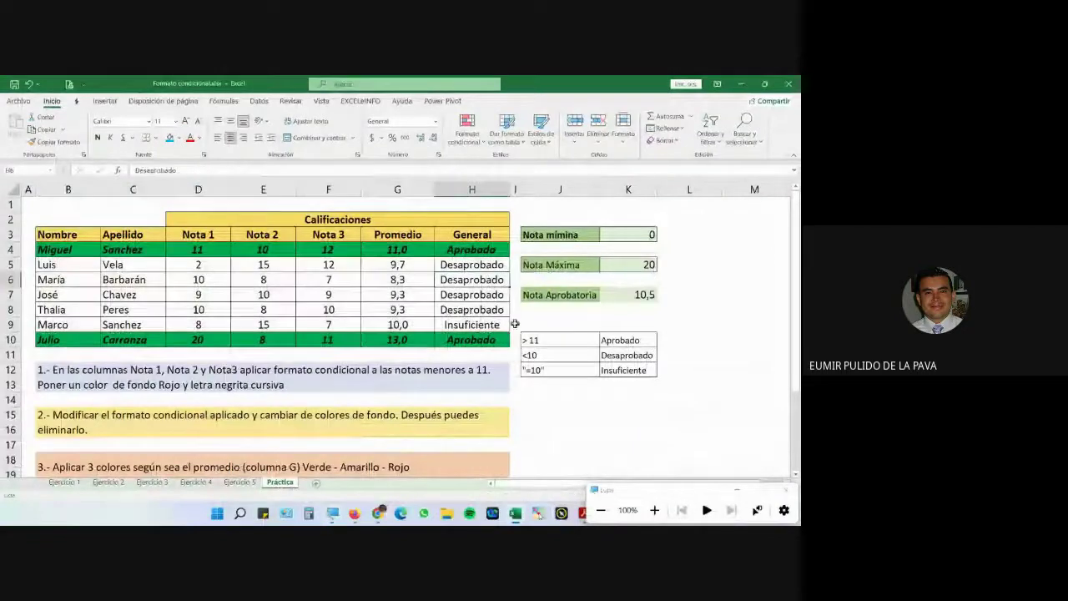
type("a")
key("Return")
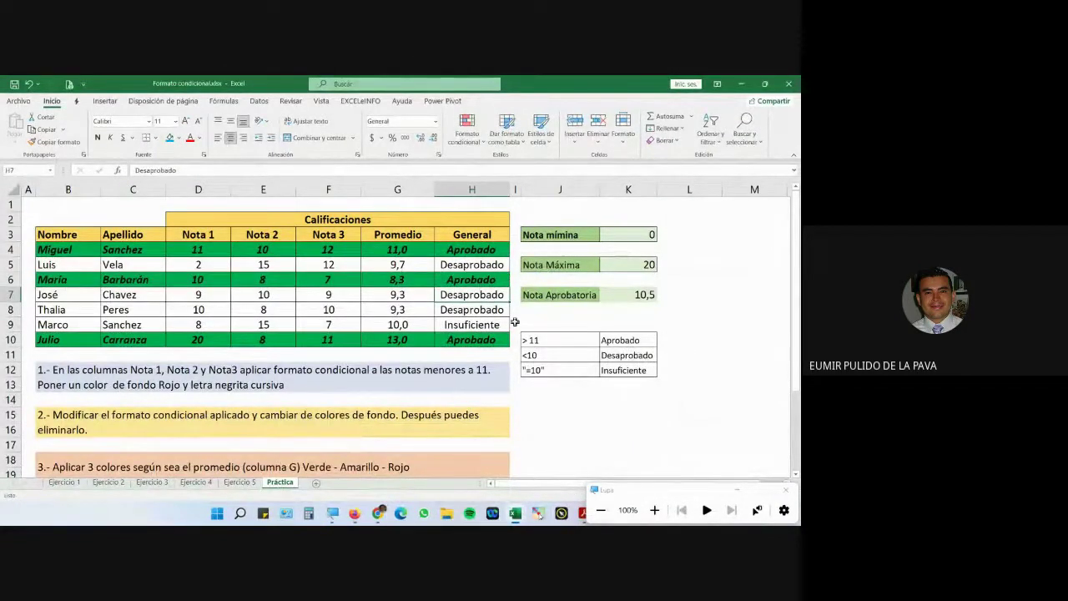
key("Up")
key("Up")
key("Up")
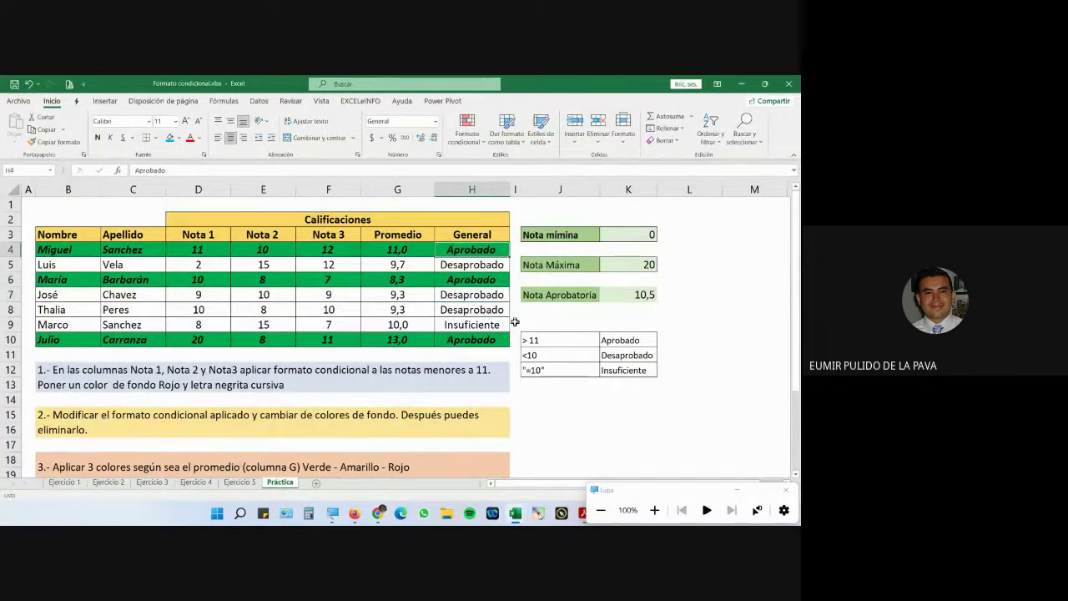
type("I")
key("Return")
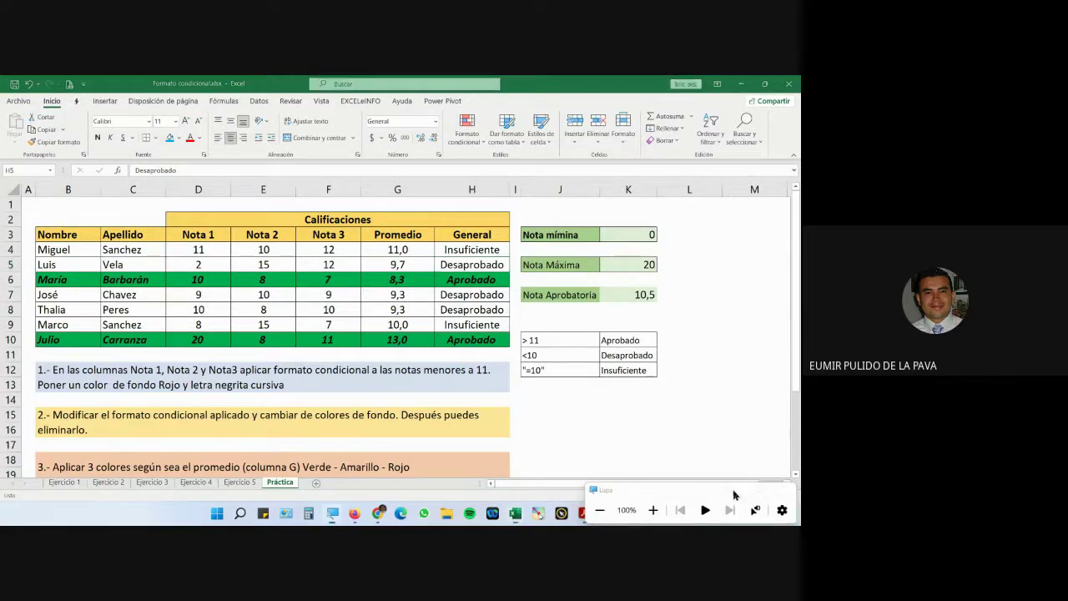
Step: Switch to the Google Meet call in the browser and admit the participant waiting to join
left_click(736, 491)
mouse_move(378, 513)
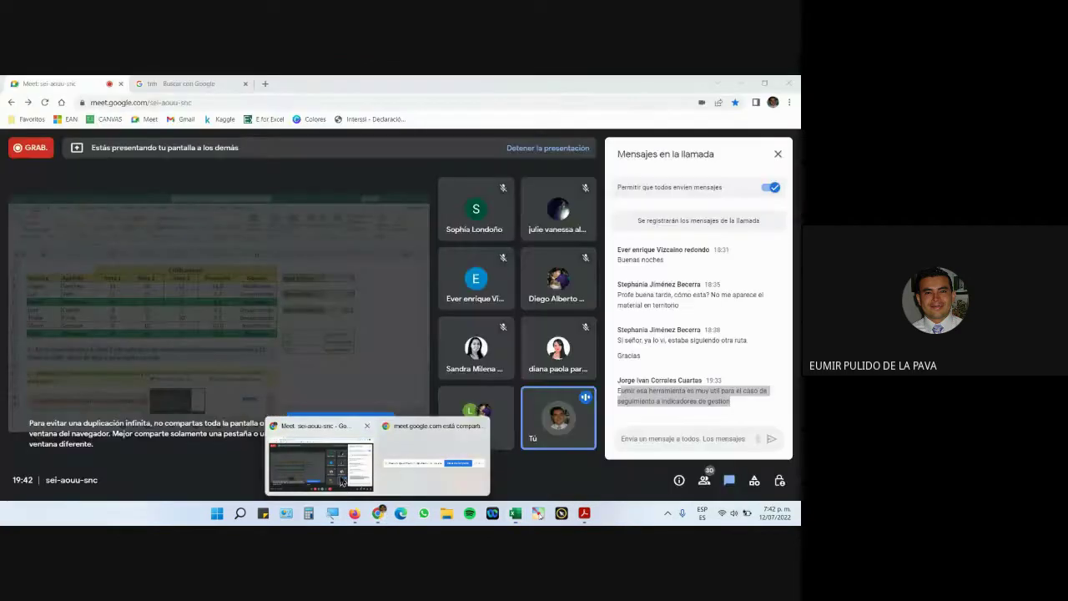
left_click(341, 481)
left_click(649, 438)
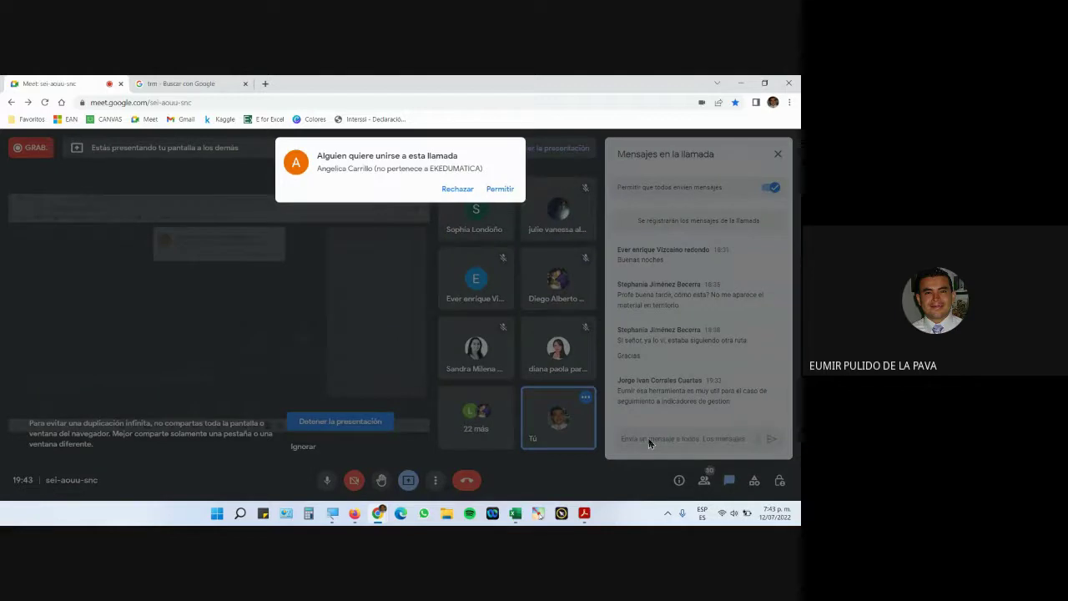
left_click(495, 193)
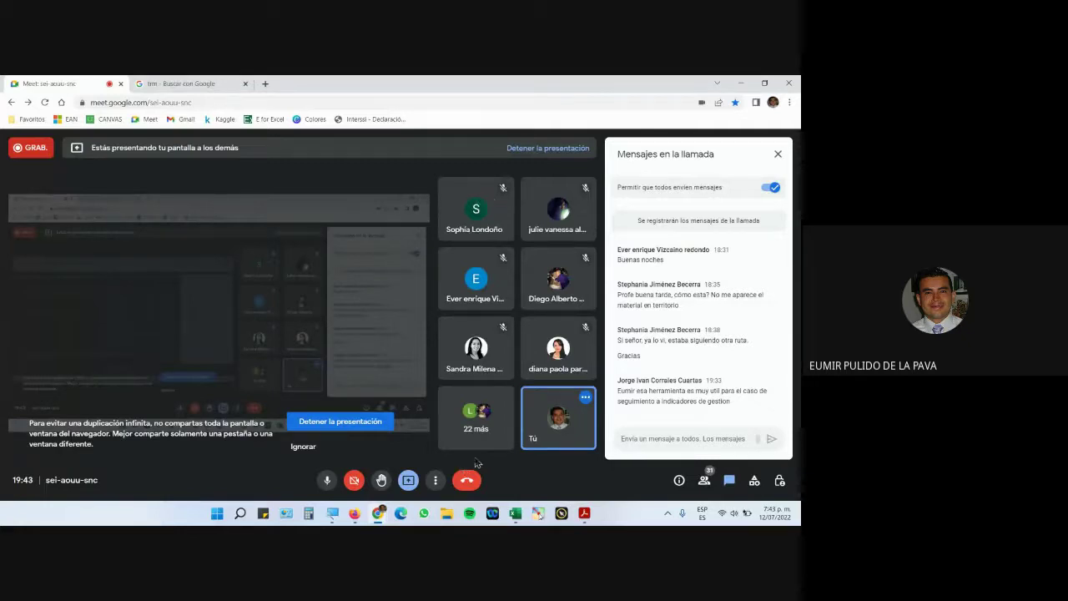
Step: Switch back to the Formato condicional.xlsx workbook in Excel and close it
left_click(512, 515)
left_click(543, 467)
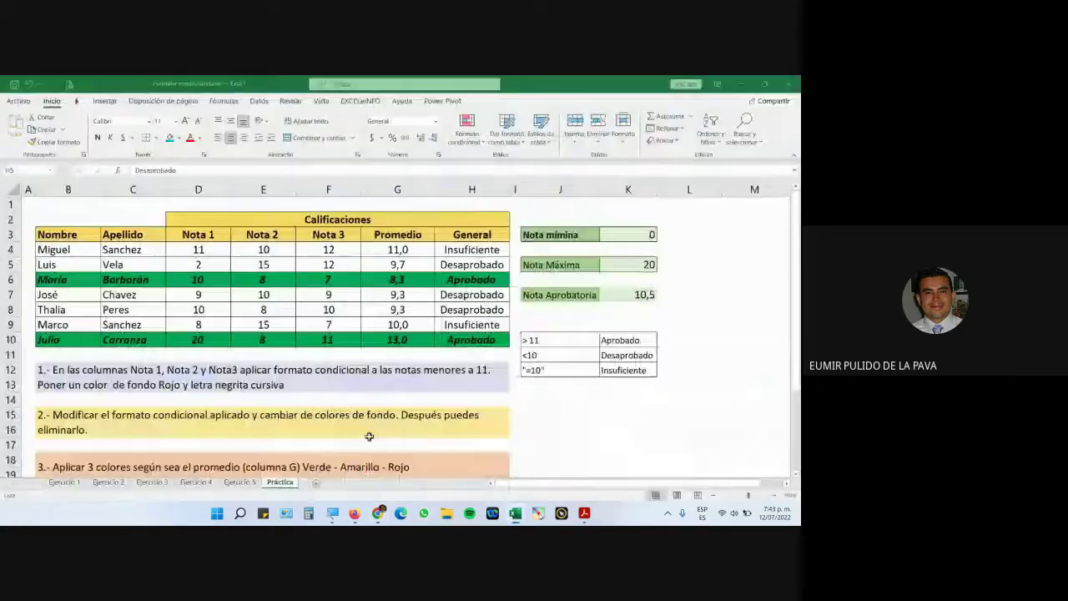
left_click(789, 83)
left_click(400, 316)
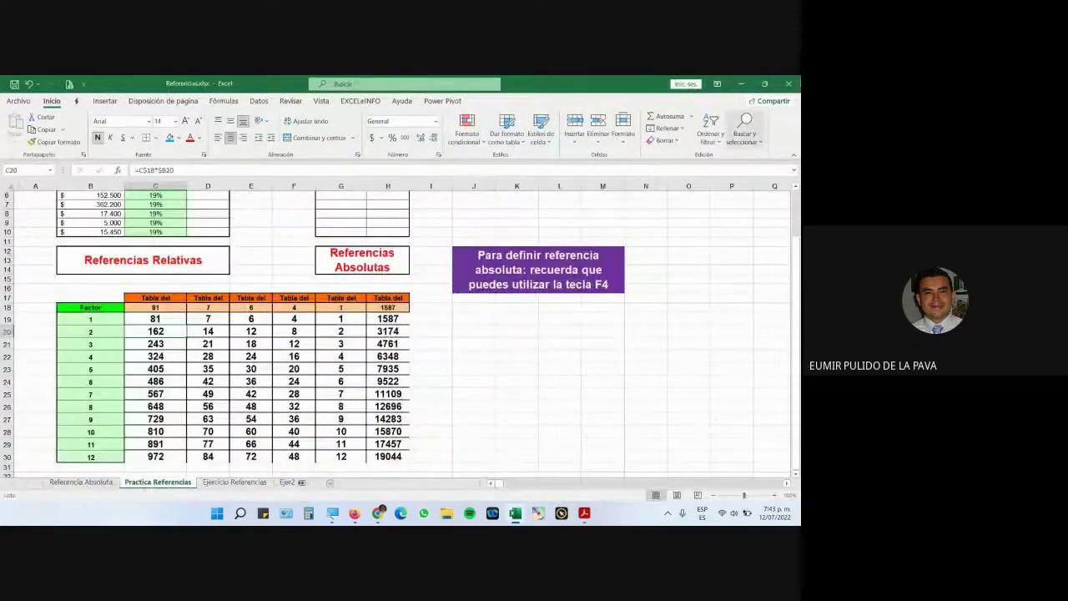
left_click(400, 316)
Step: Switch to the PDF guide in Acrobat Reader and locate section H on Validación de Datos en Excel
left_click(584, 513)
scroll(538, 428, "down", 10)
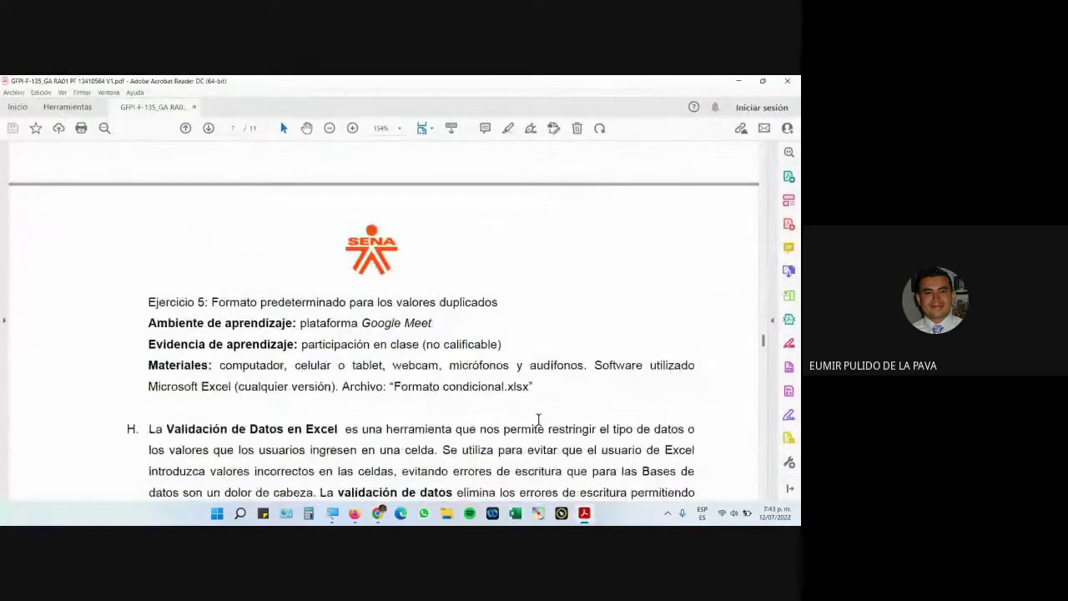
scroll(540, 418, "up", 1)
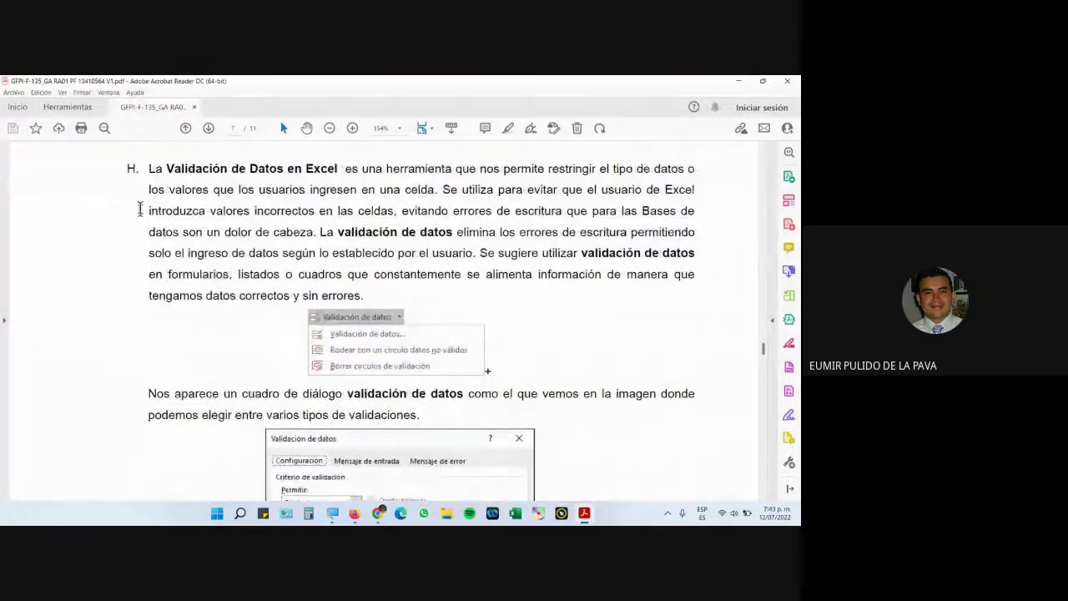
left_click_drag(146, 171, 337, 171)
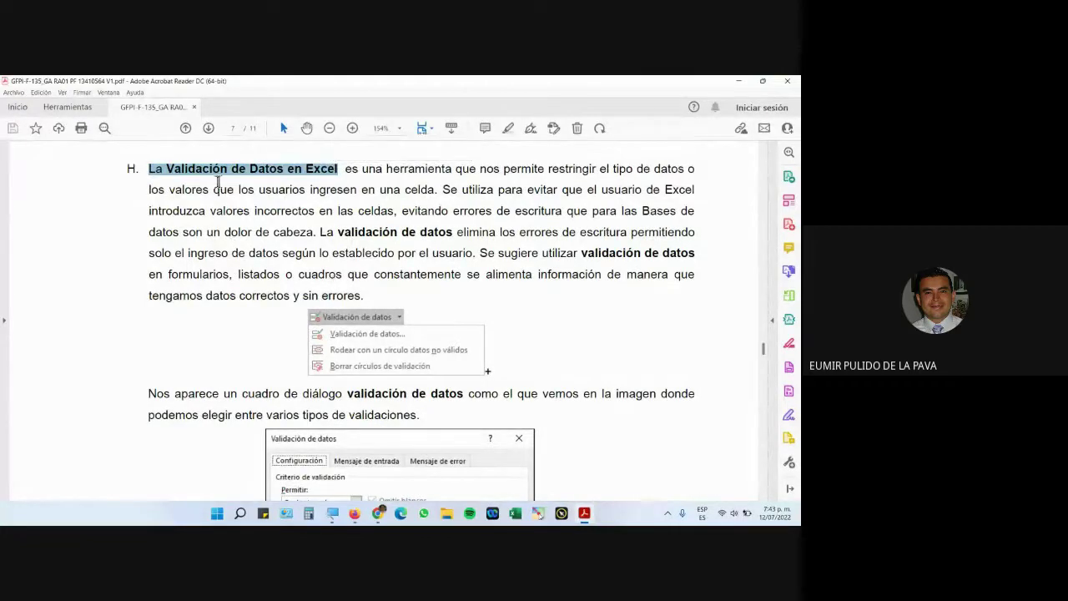
Step: Check the Meet call, then read the guide's data validation definition and the exercise instructions at the end of section H
left_click(380, 514)
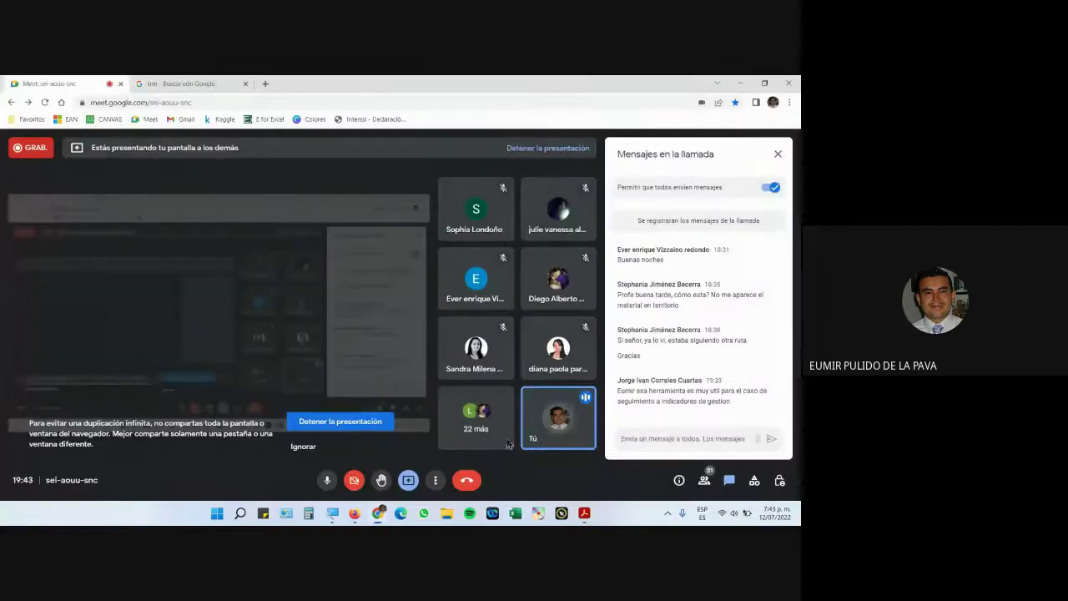
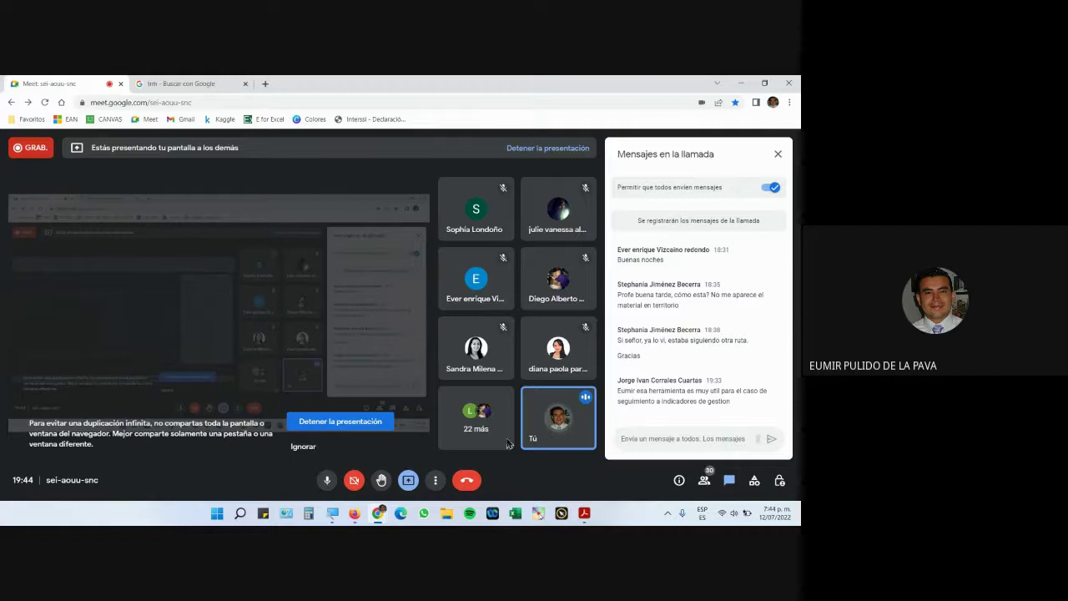
left_click(583, 513)
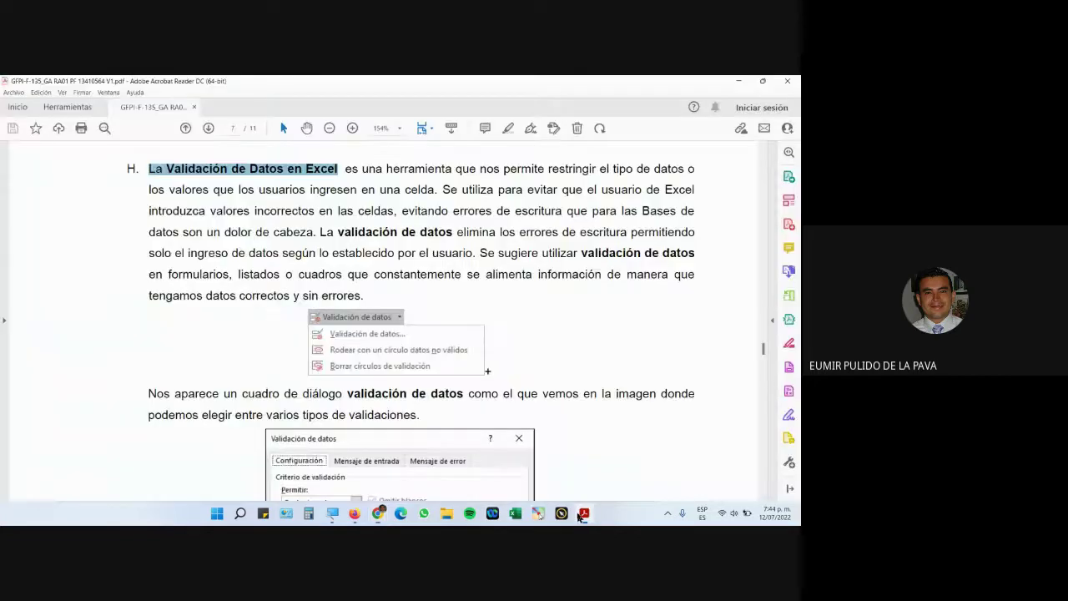
left_click(405, 190)
left_click_drag(345, 167, 408, 190)
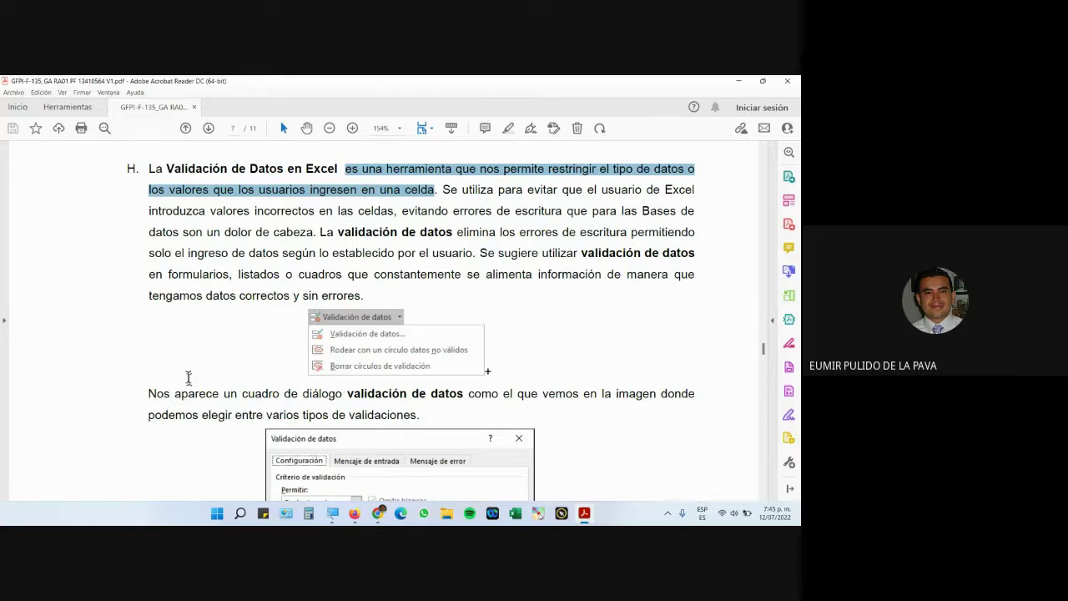
scroll(210, 371, "down", 5)
scroll(212, 371, "down", 2)
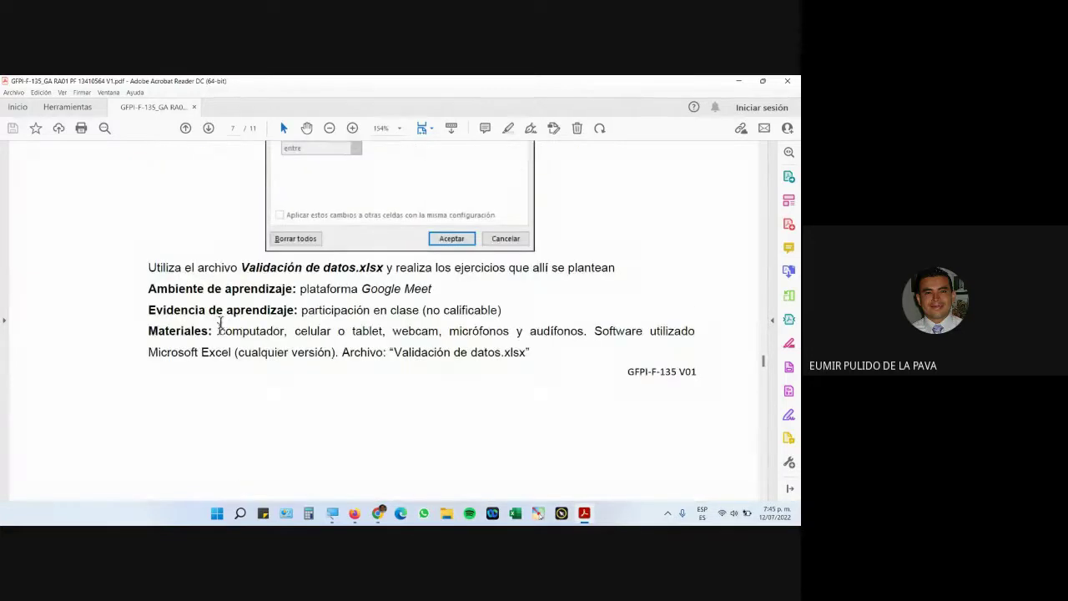
Step: Download Validacion de datos.xlsx from the course file page in Firefox and save it to the Escritorio folder
left_click_drag(244, 267, 368, 261)
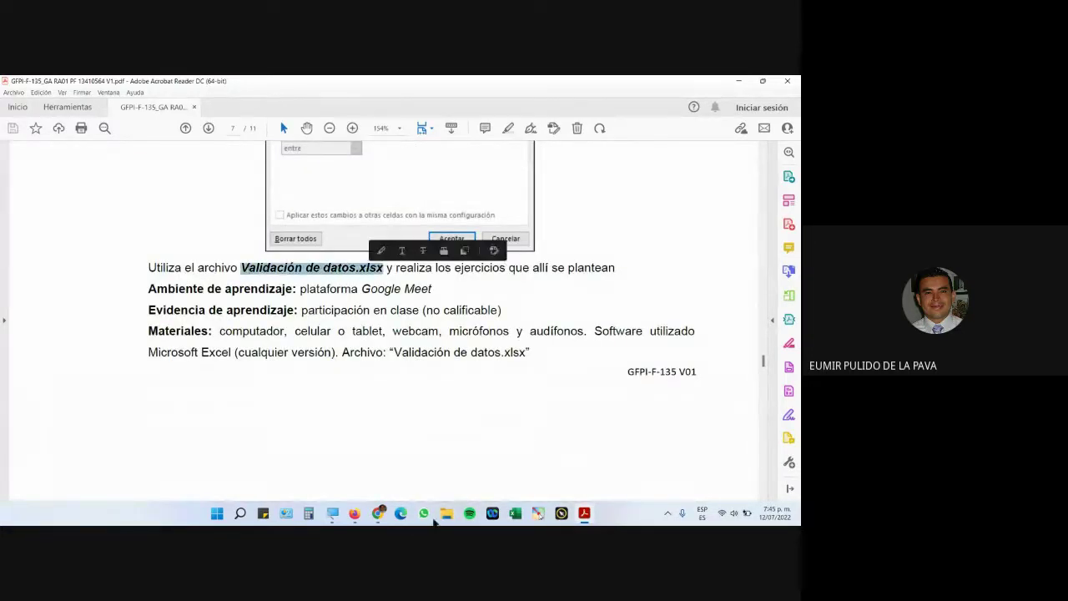
left_click(355, 513)
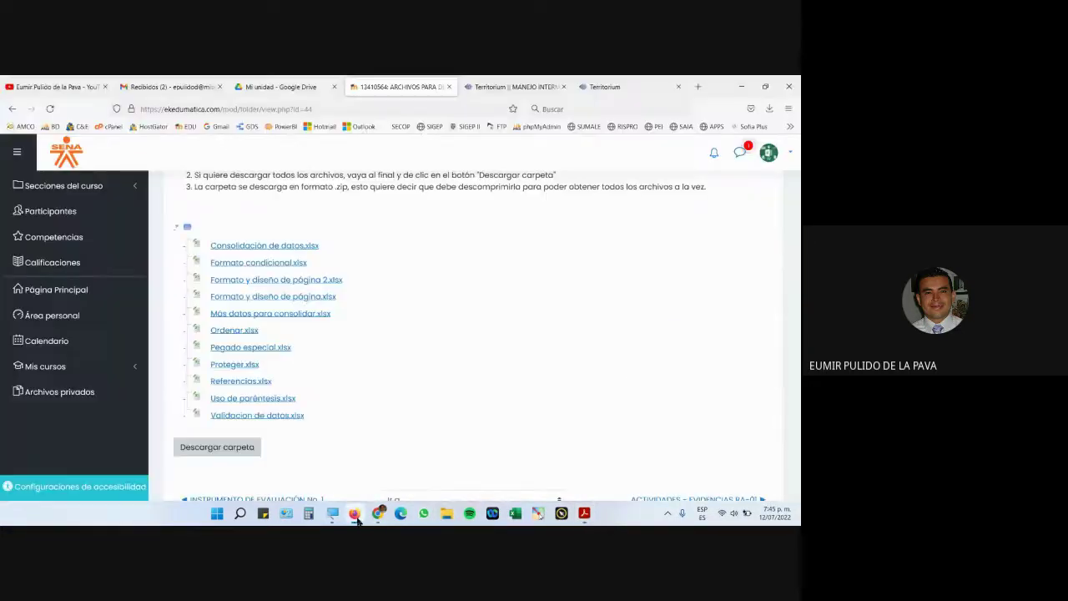
left_click(233, 415)
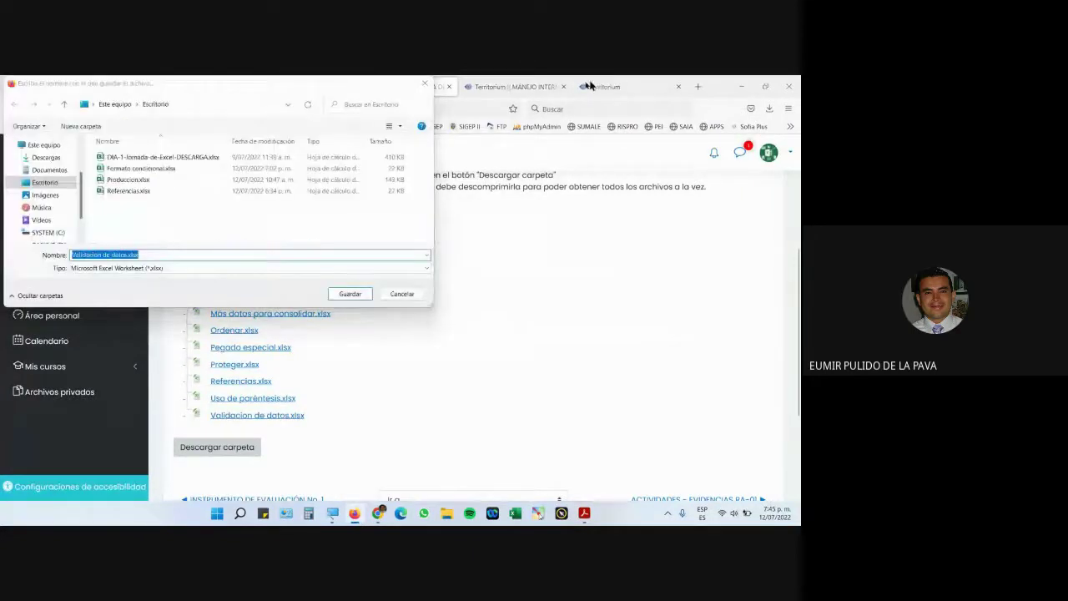
left_click(350, 294)
Step: Open the downloaded Validacion de datos.xlsx in Excel and enable editing
left_click(594, 81)
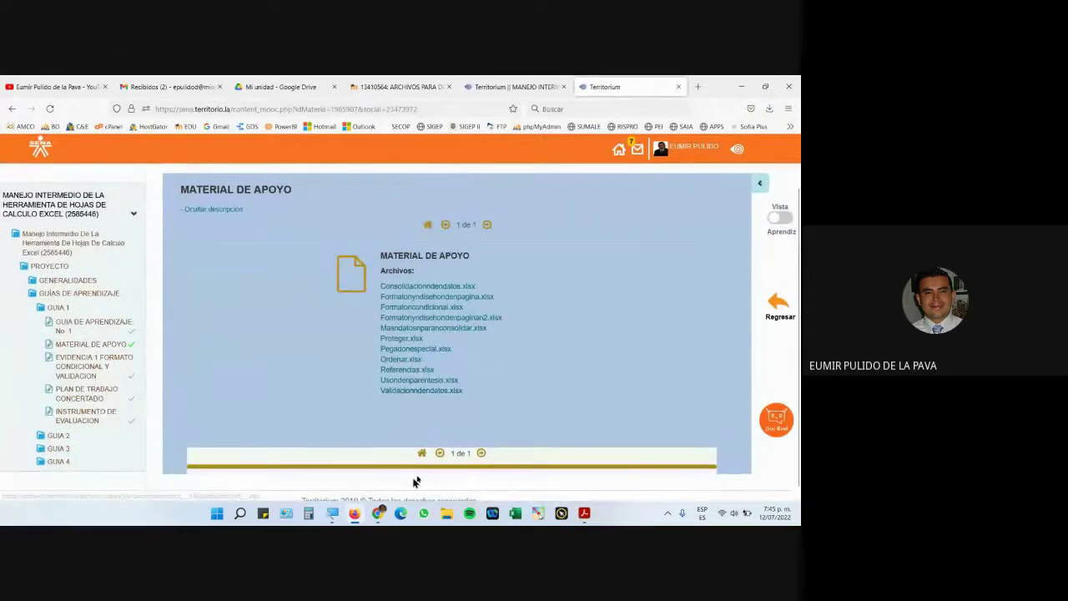
left_click(355, 514)
left_click(355, 514)
left_click(769, 109)
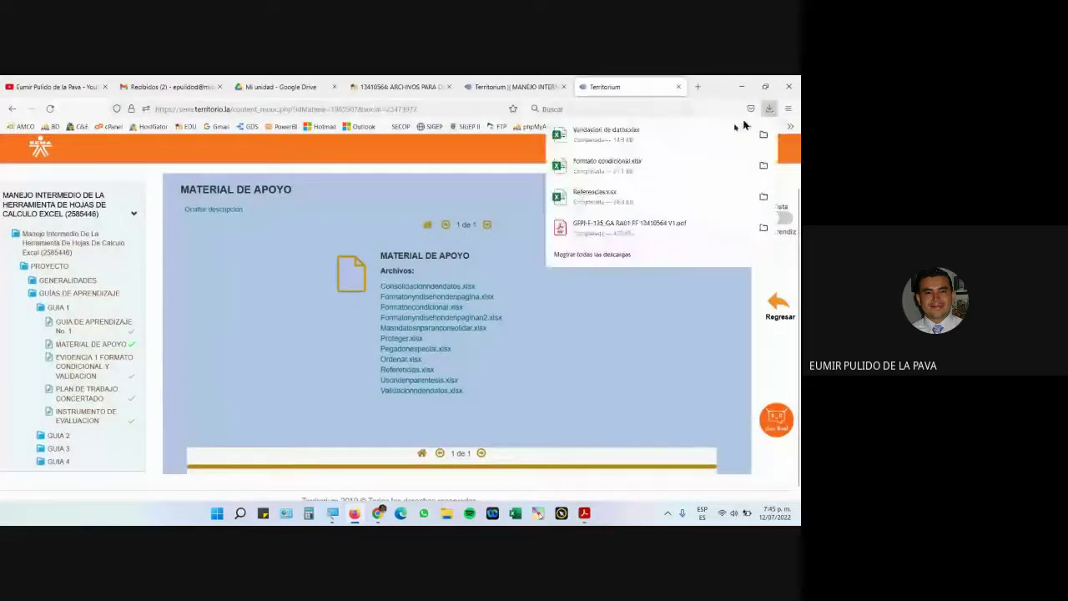
left_click(579, 131)
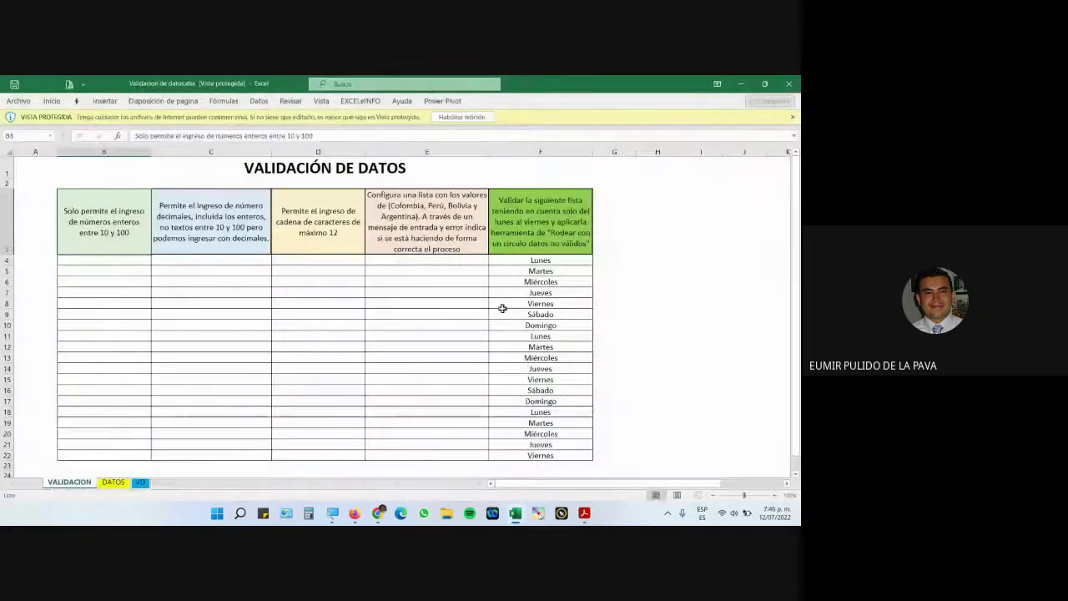
left_click(459, 118)
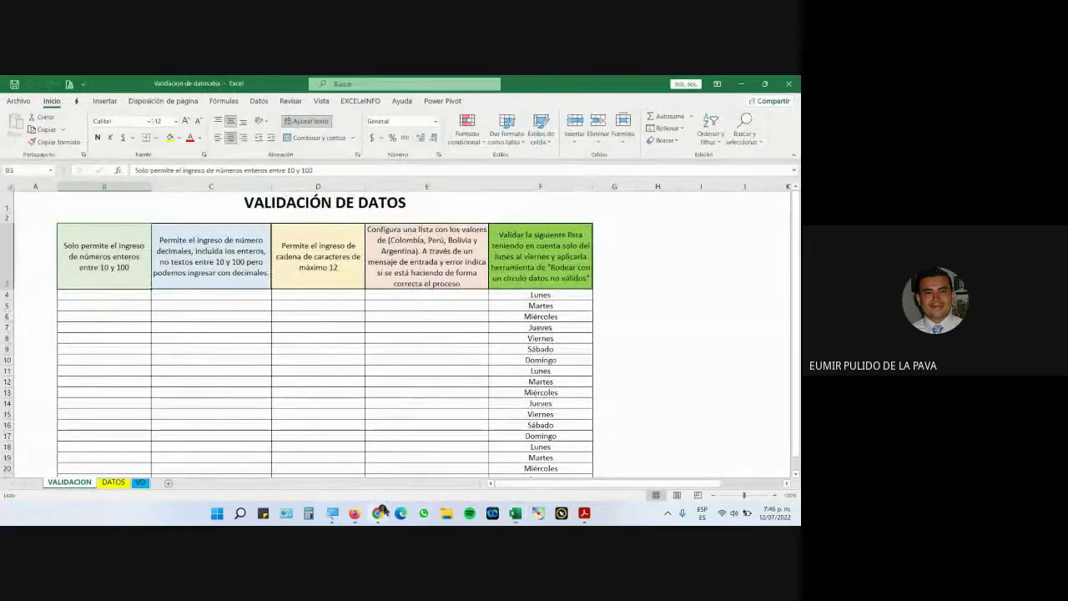
Step: Check the call messages in Google Meet and return to the Excel workbook
mouse_move(378, 513)
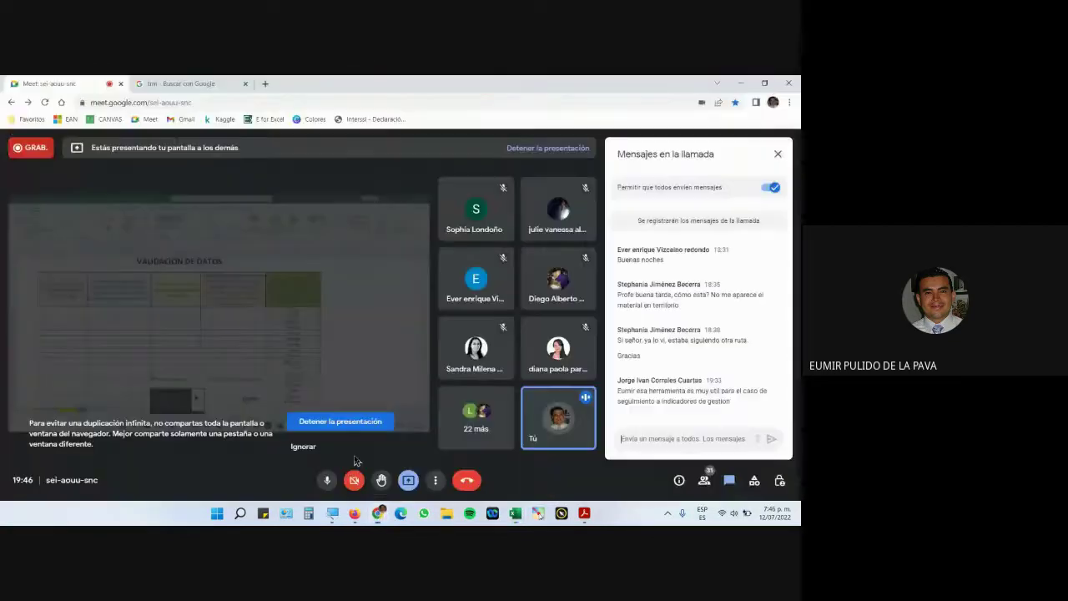
left_click(377, 513)
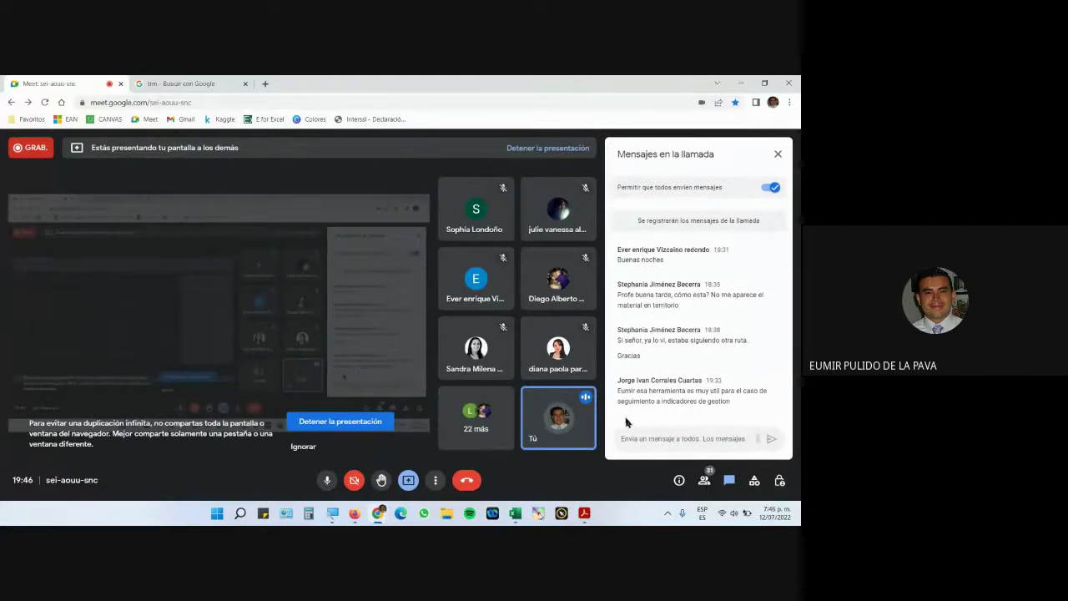
left_click(516, 513)
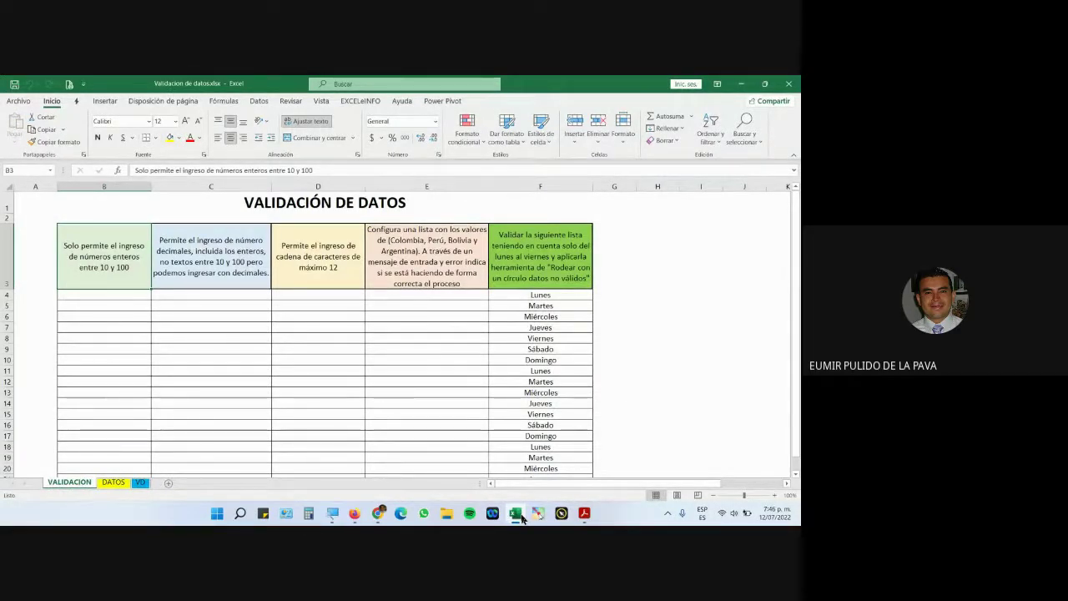
Step: Review the weekday list in F4:F22 and the exercise instruction heading column B on the VALIDACION sheet
left_click(550, 187)
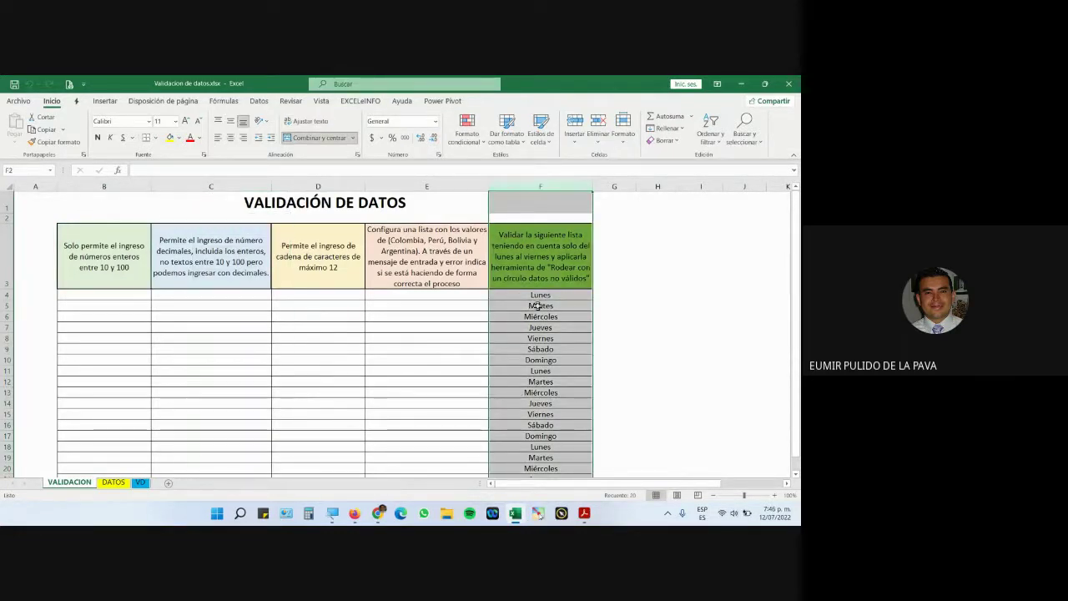
left_click_drag(540, 295, 524, 457)
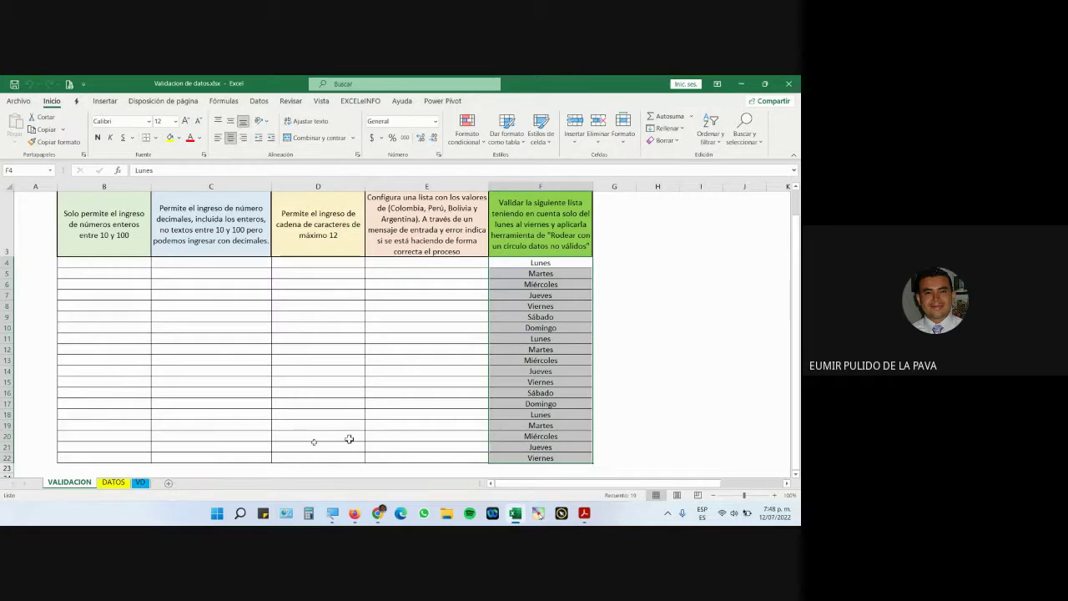
left_click(126, 187)
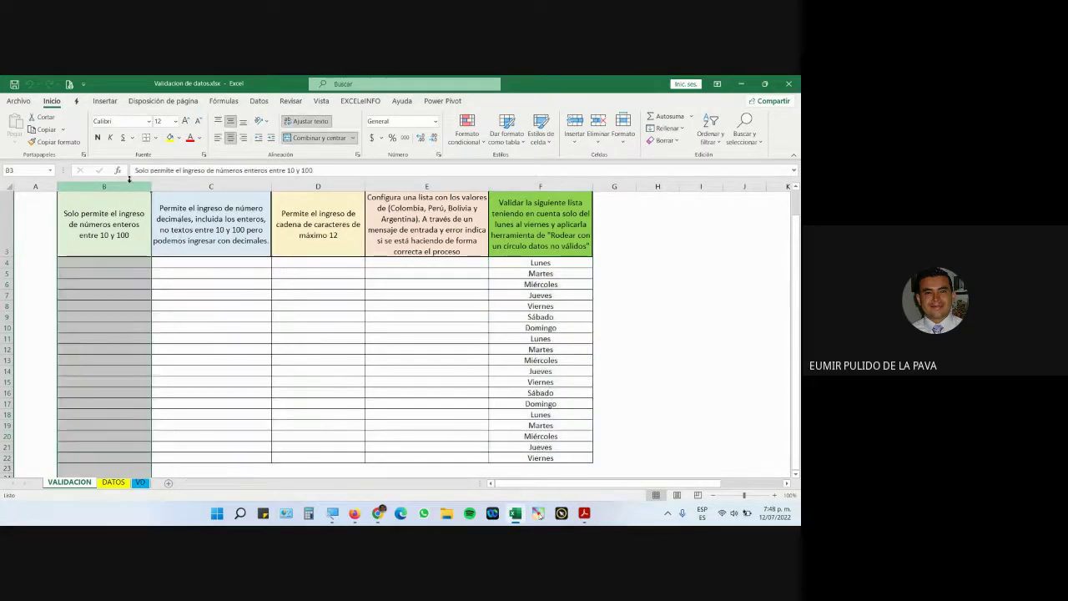
left_click(119, 238)
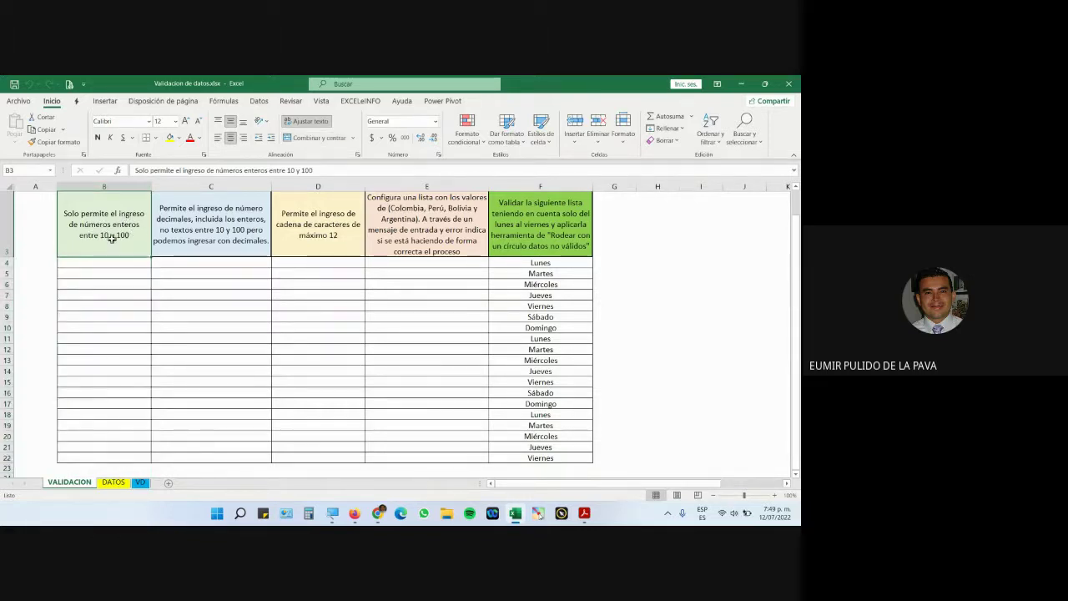
Step: Select B4:B22, magnify the screen, and open the Data Validation settings beside the column B instruction
left_click_drag(107, 264, 97, 449)
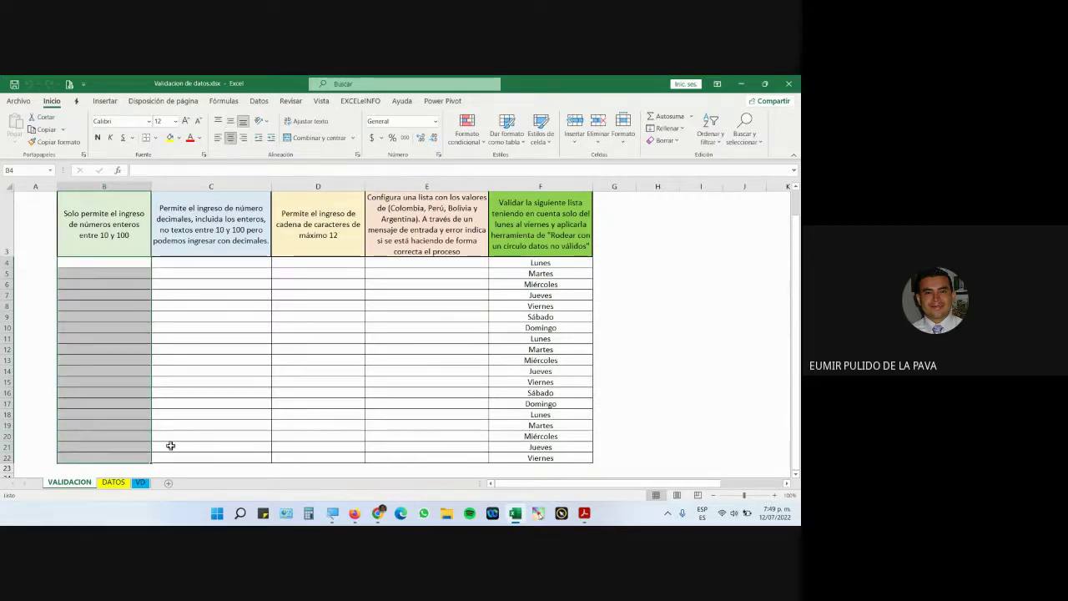
left_click(126, 187)
left_click_drag(103, 262, 101, 459)
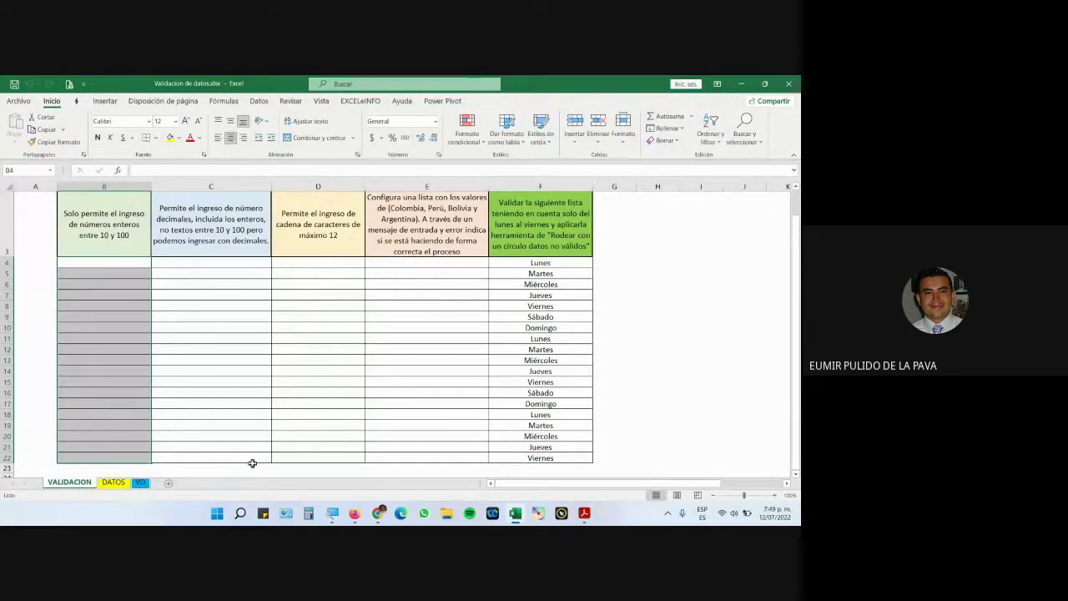
key("super+plus")
left_click(654, 510)
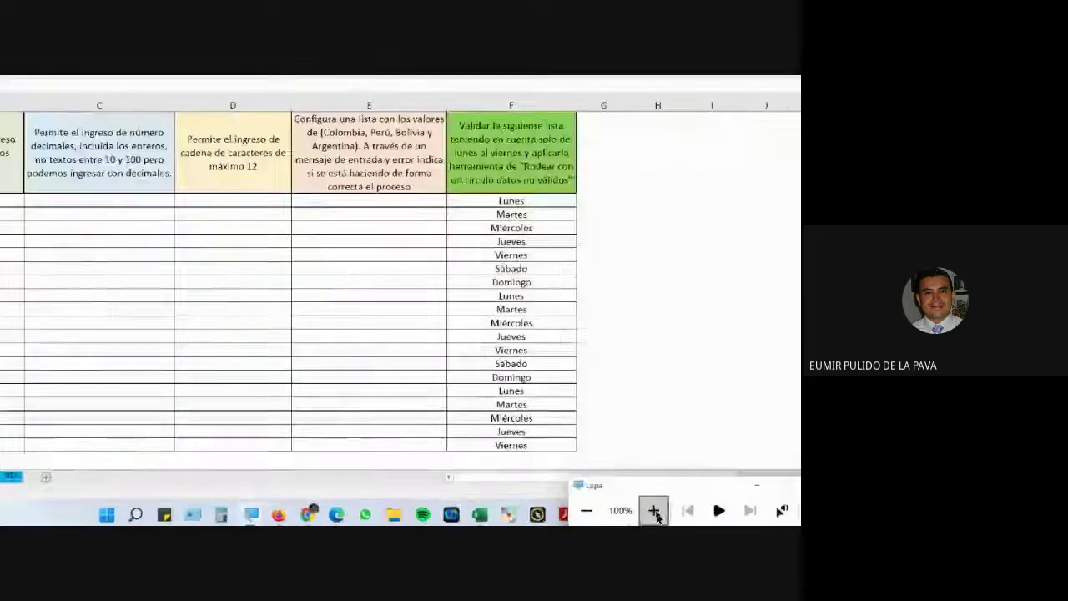
left_click(522, 128)
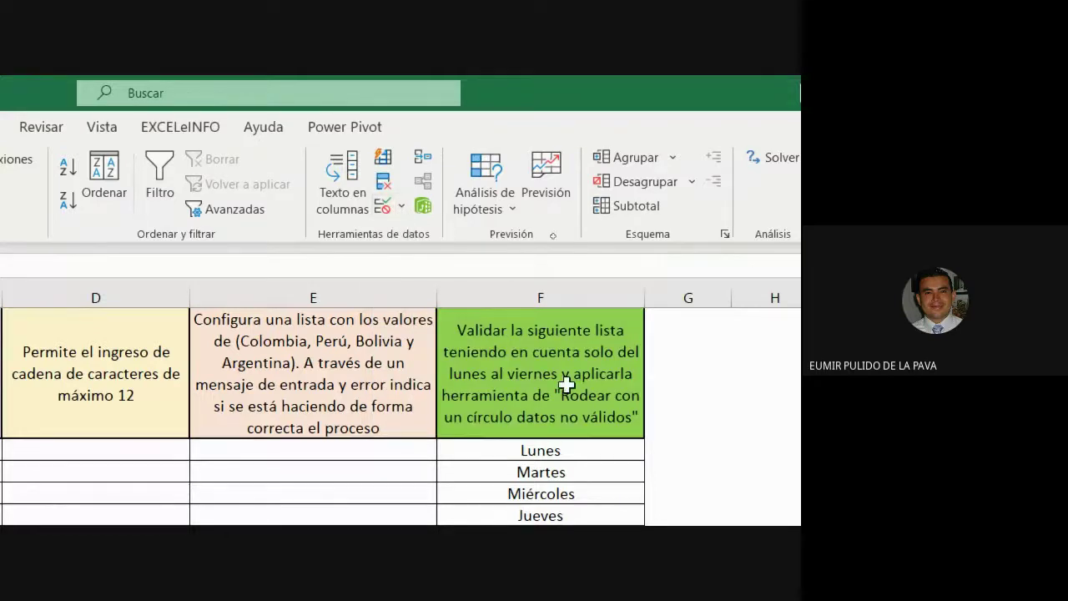
left_click(403, 207)
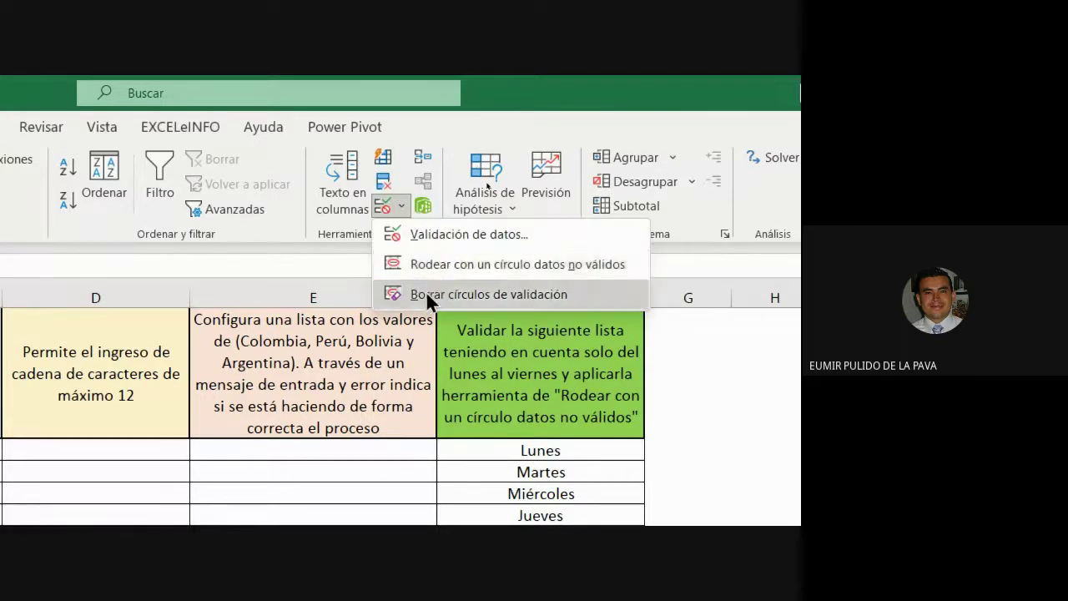
left_click(384, 205)
left_click_drag(534, 276, 367, 267)
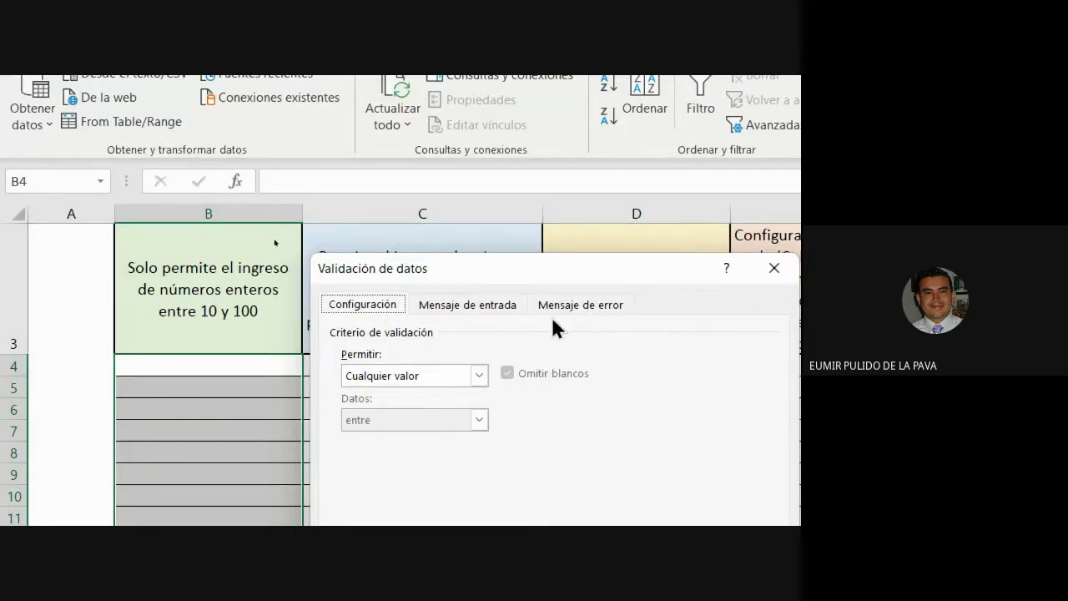
left_click_drag(622, 176, 447, 176)
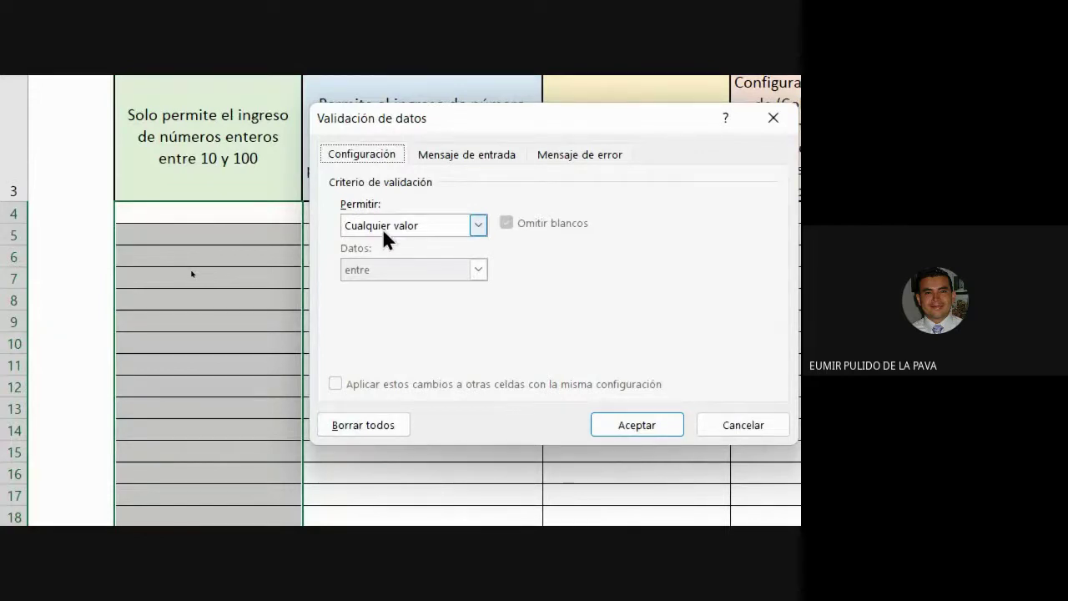
Step: Define the validation criterion as Número entero, entre, with minimum 10 and maximum 100
left_click(482, 227)
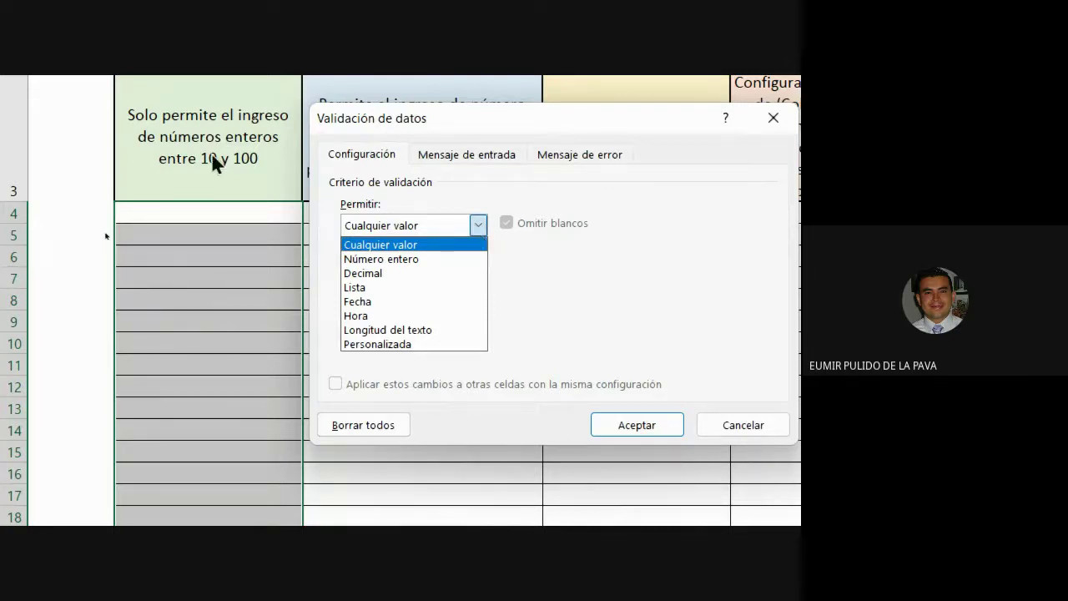
left_click(384, 257)
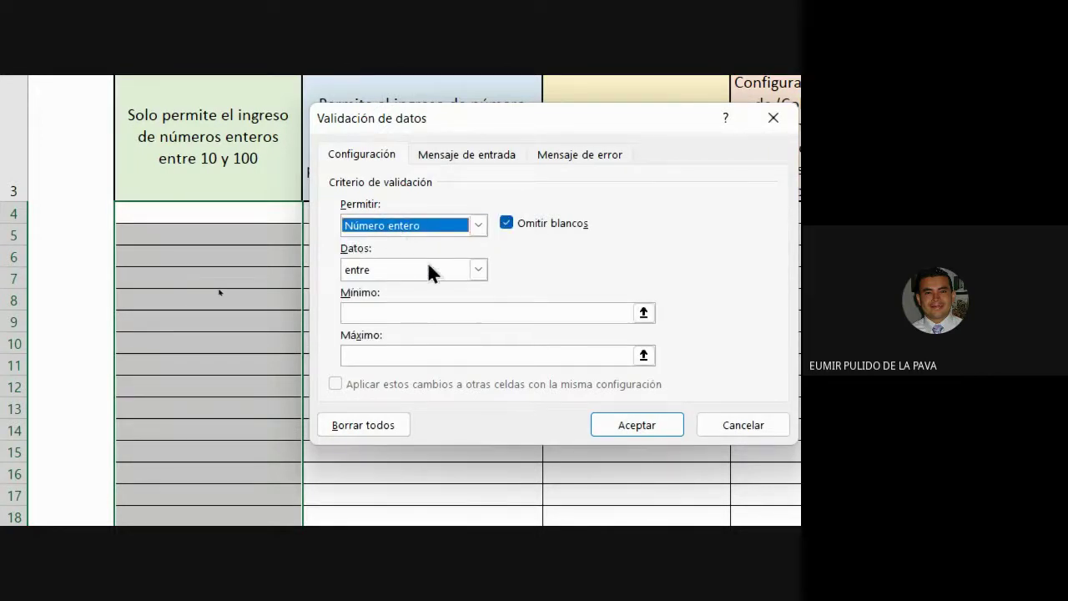
left_click(476, 275)
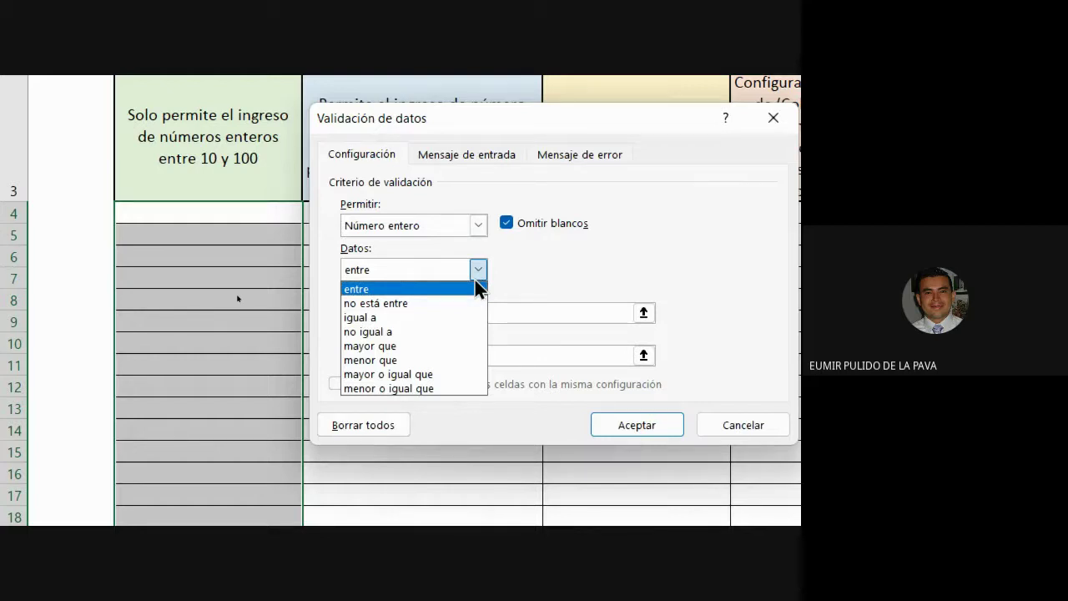
left_click(373, 290)
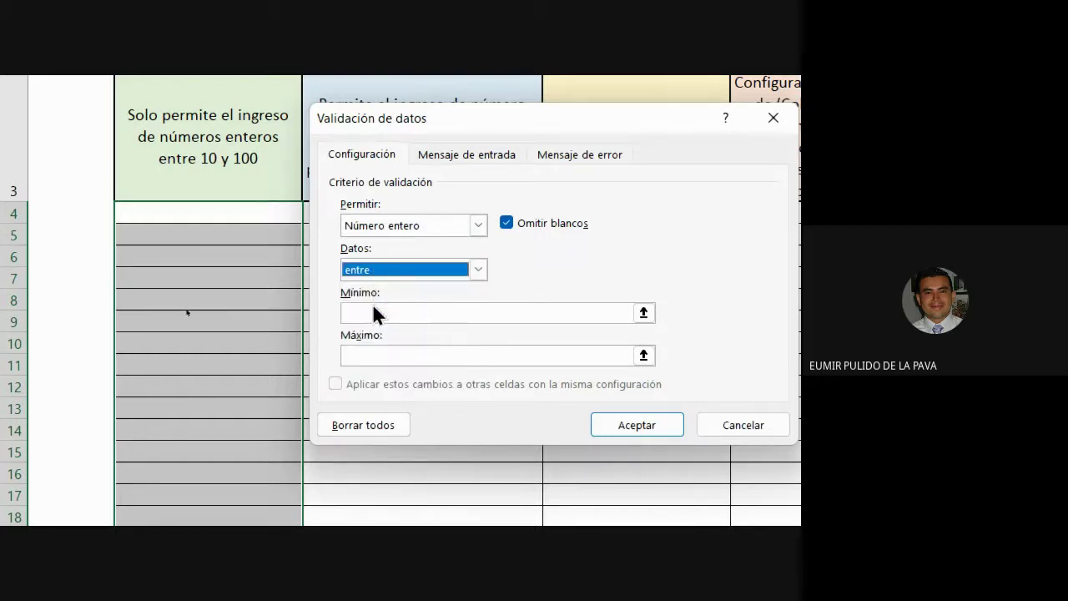
left_click(371, 312)
type("10")
left_click(383, 355)
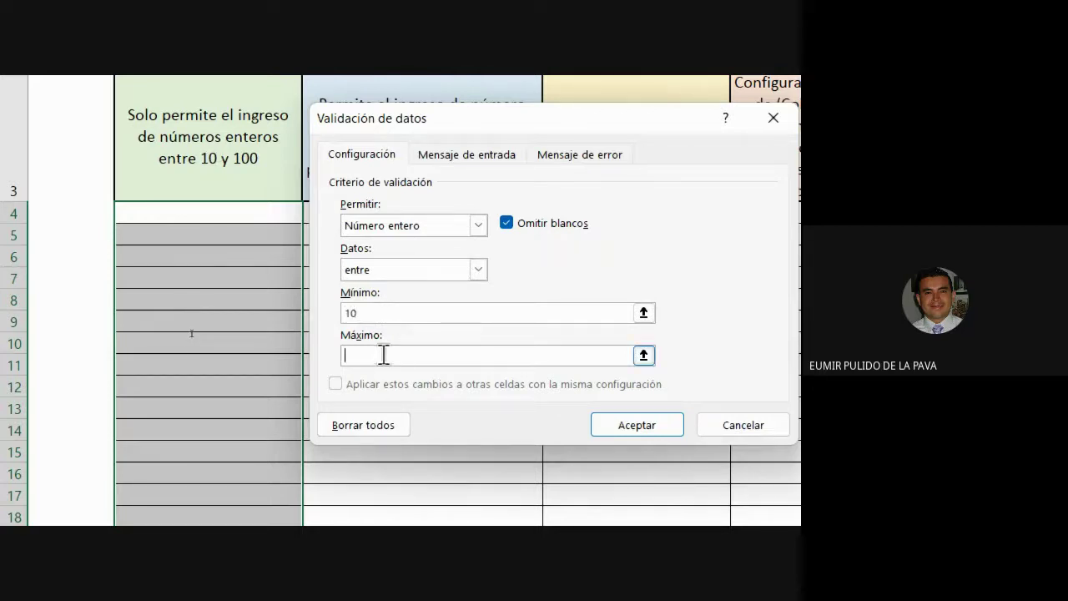
type("100")
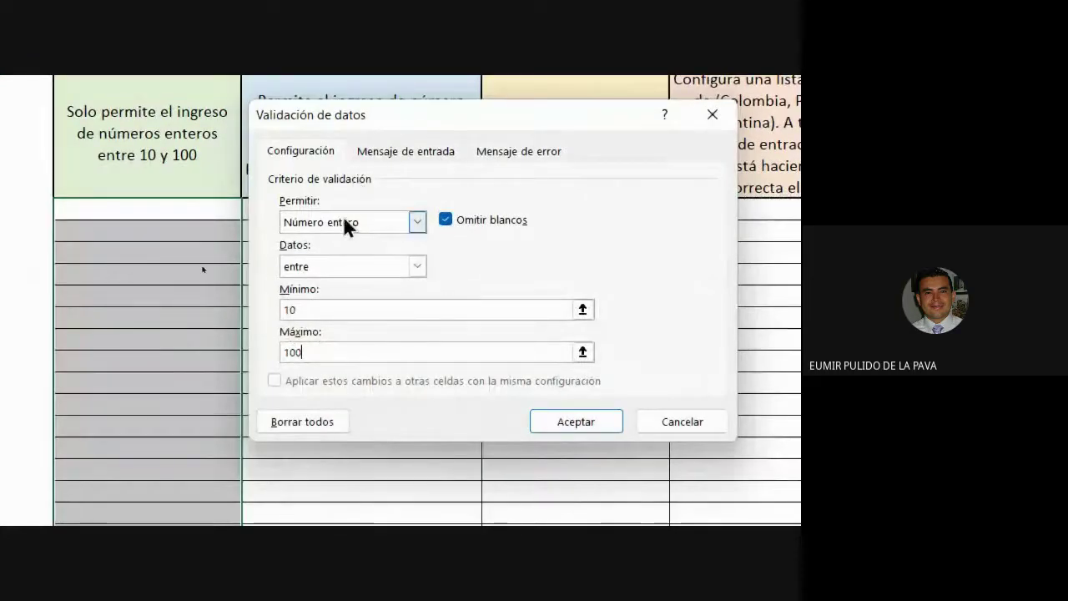
Step: Keep Número entero and entre as the criteria and apply the validation rule to B4:B22
left_click(343, 216)
left_click(334, 254)
left_click(313, 265)
left_click(311, 264)
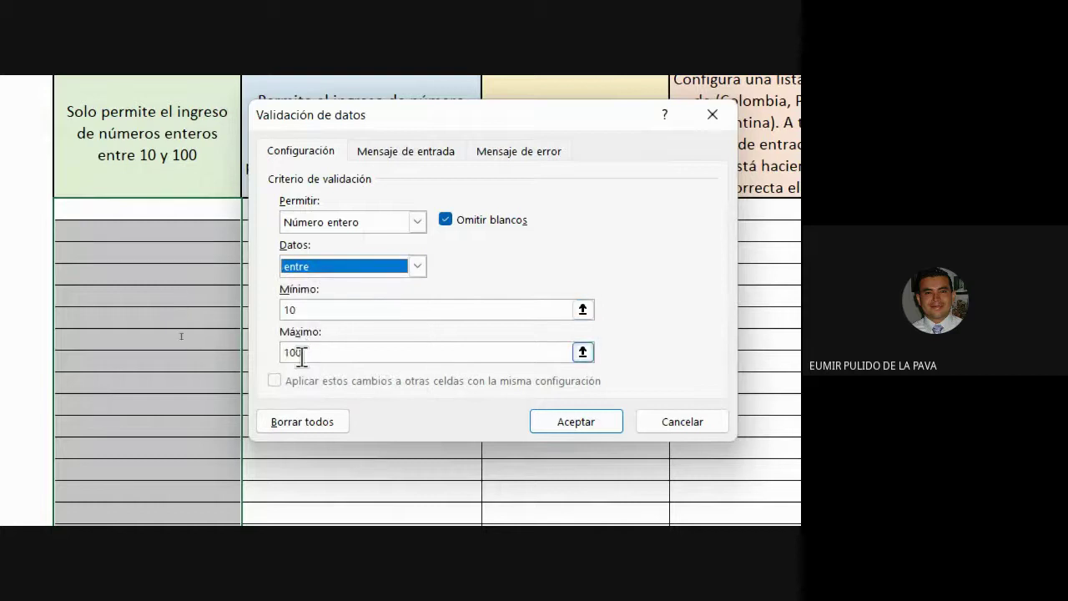
left_click(589, 418)
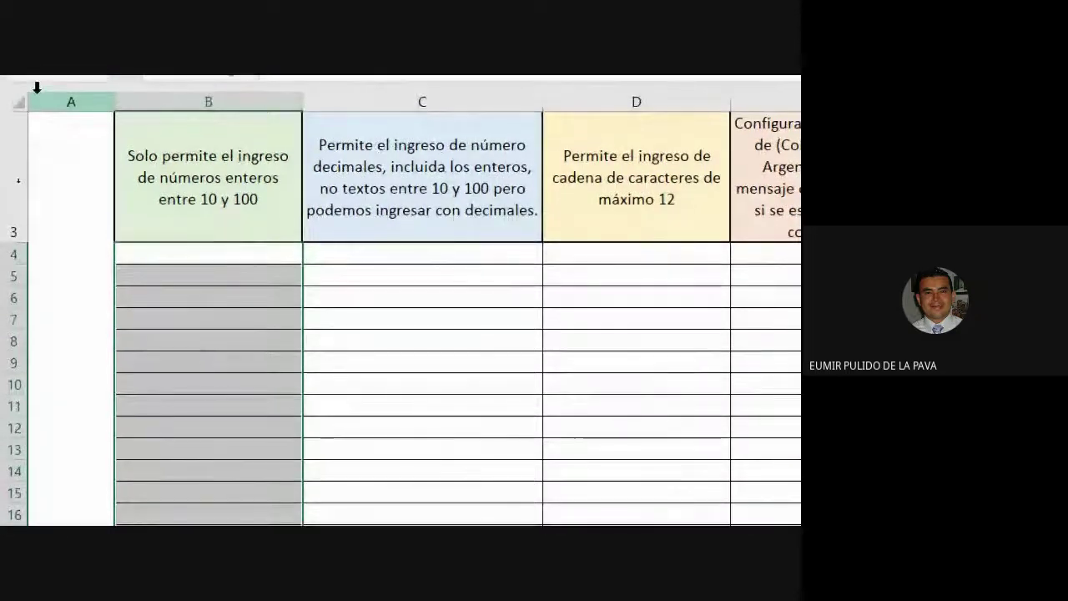
Step: Enter the out-of-range sample values 9 in A4 and 1000 in A5, beside the validated column
left_click(74, 255)
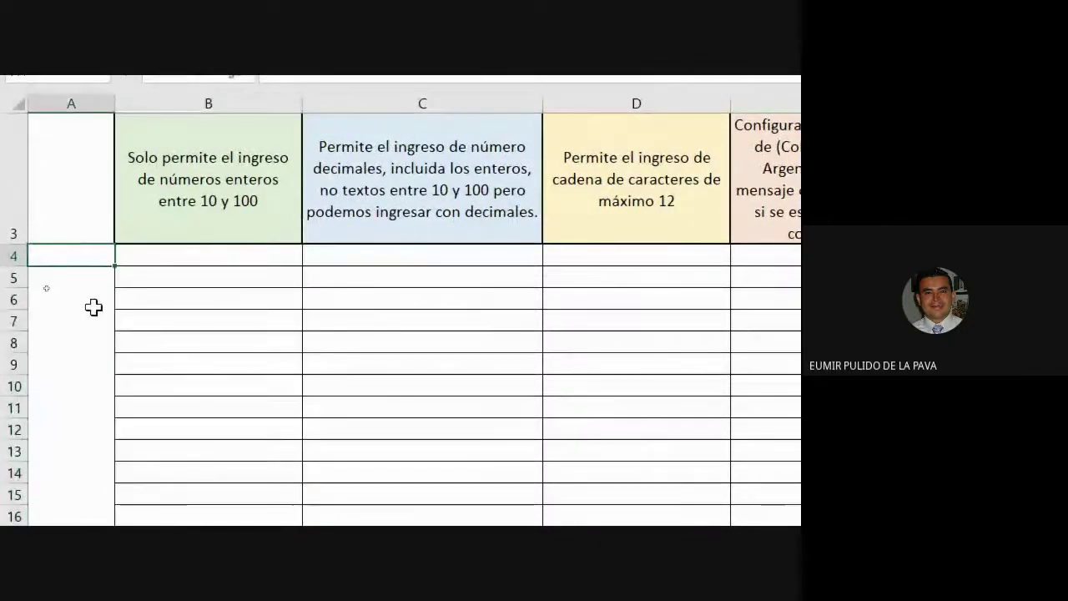
type("9")
key("Return")
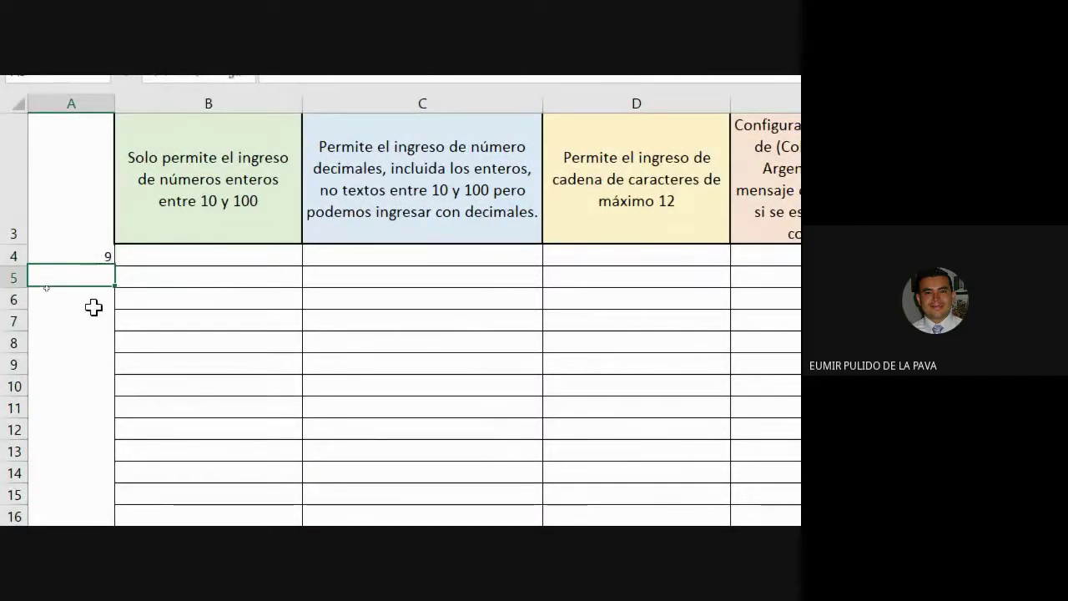
type("1000")
key("Return")
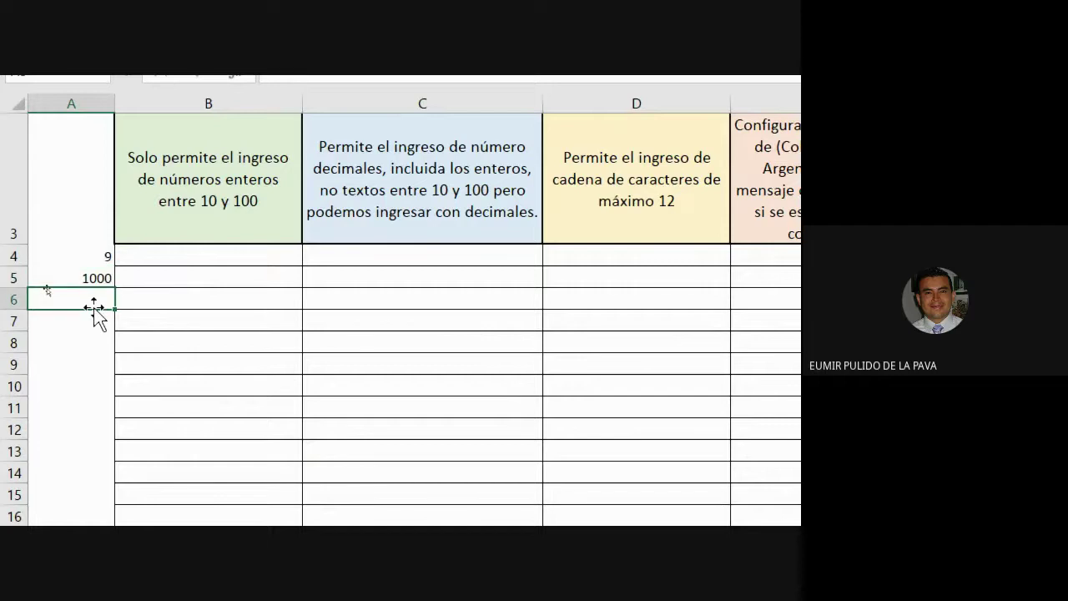
Step: Enter the valid test values 10, 100, 99 and 45 in cells B4 to B7
key("Right")
key("Up")
key("Up")
type("10")
key("Return")
type("100")
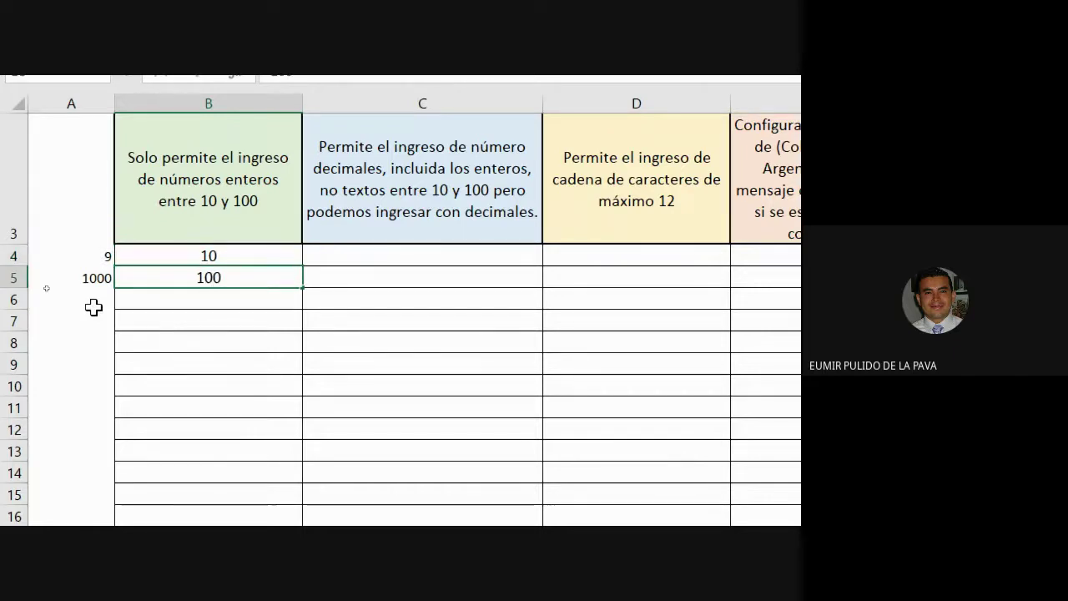
key("Return")
type("99")
key("Return")
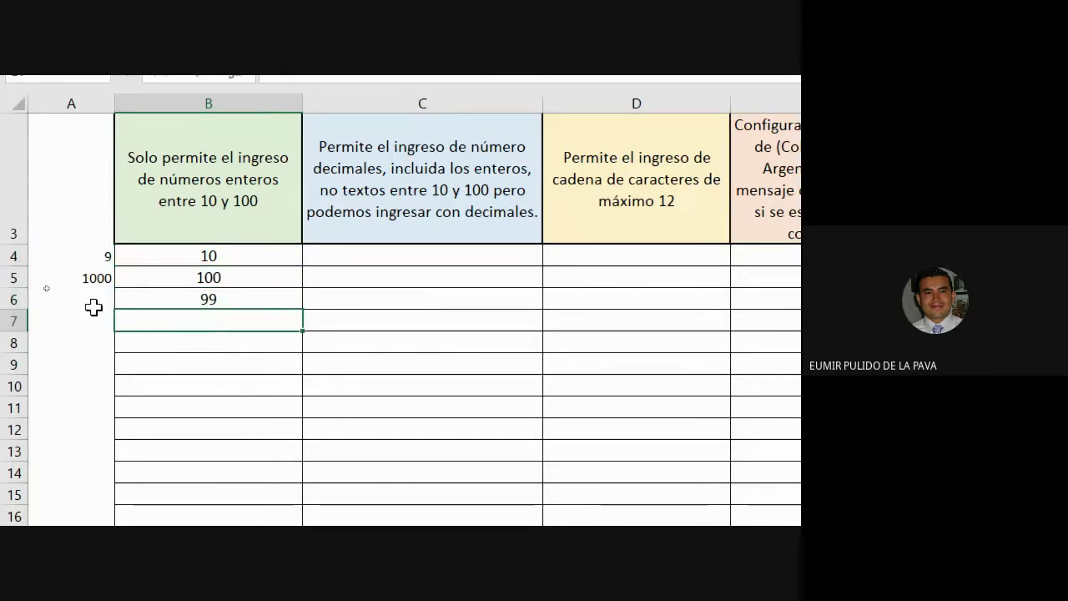
type("45")
key("Return")
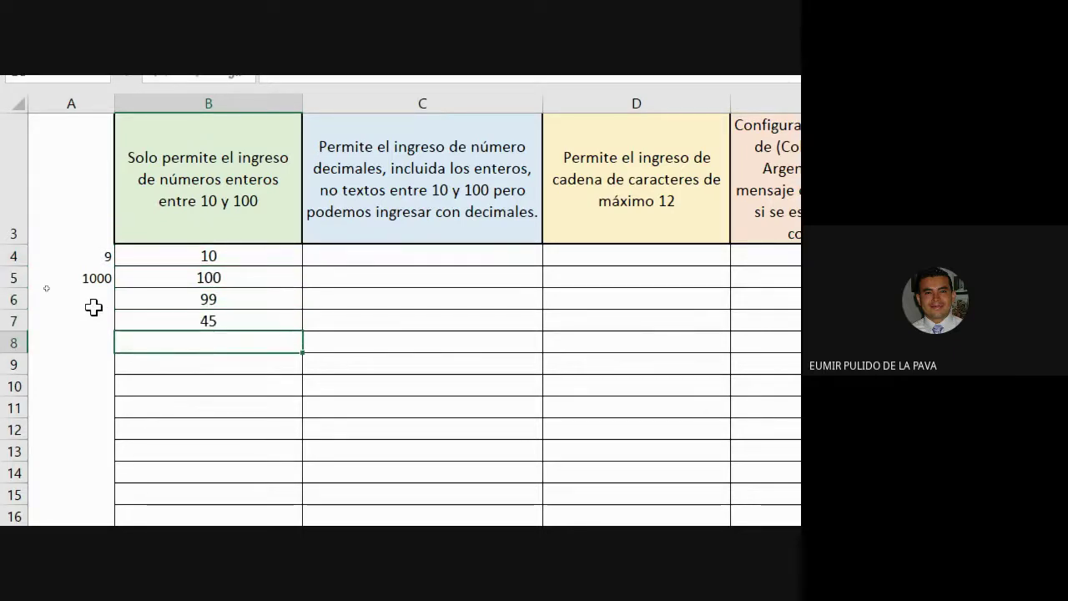
Step: Test the whole-number rule with the out-of-range value 9 in B8 and choose to retry the entry
type("9")
key("Return")
key("super+plus")
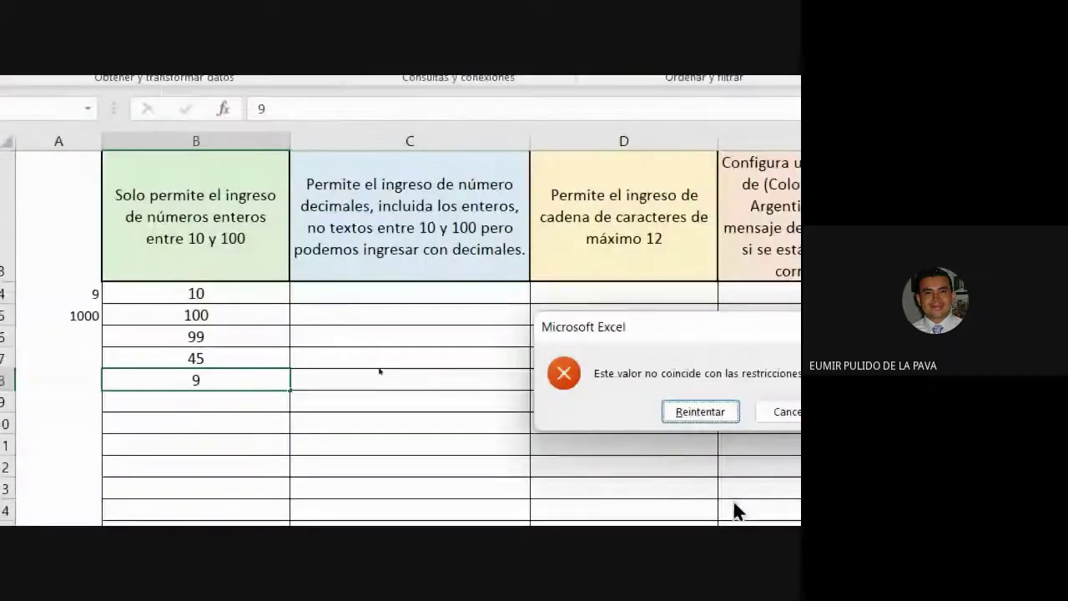
left_click_drag(674, 306, 458, 306)
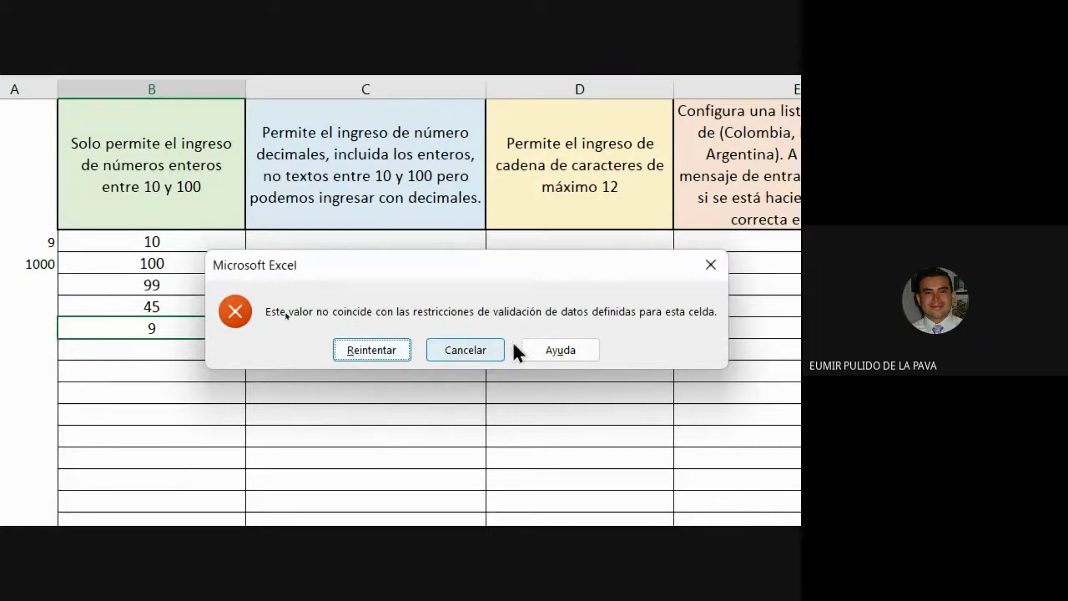
left_click(386, 354)
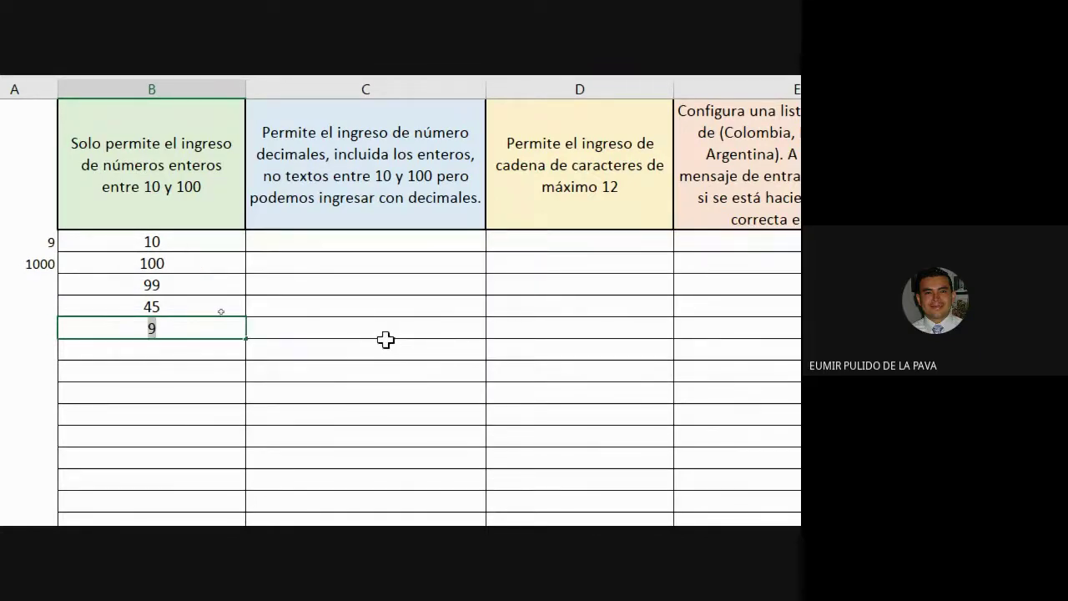
Step: Retry the B8 entry with the out-of-range values 9 and 8, and cancel it at the end
type("9")
key("Return")
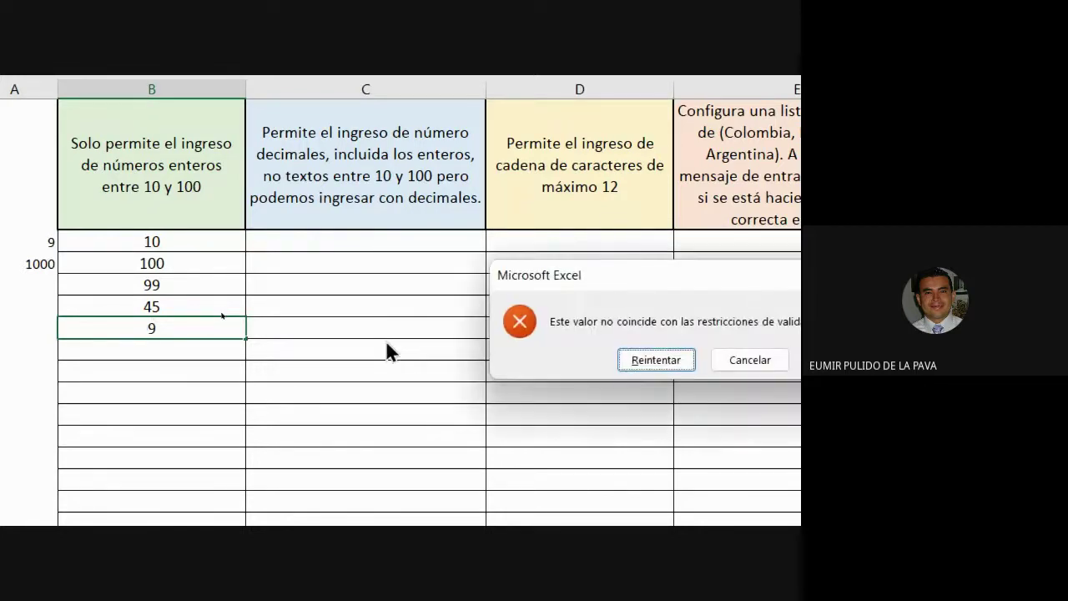
left_click_drag(526, 273, 263, 253)
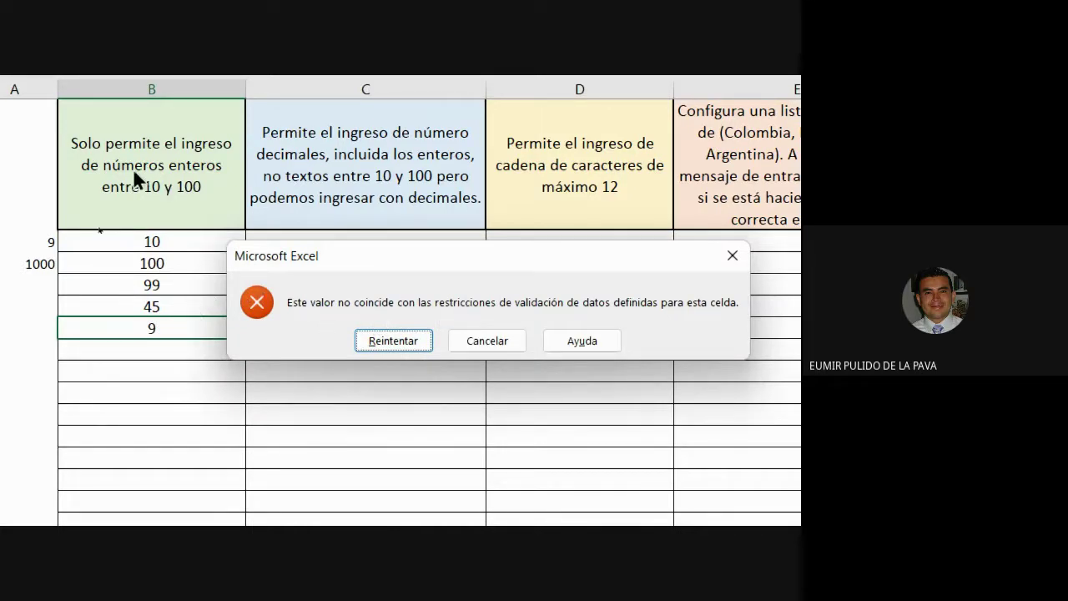
left_click(397, 339)
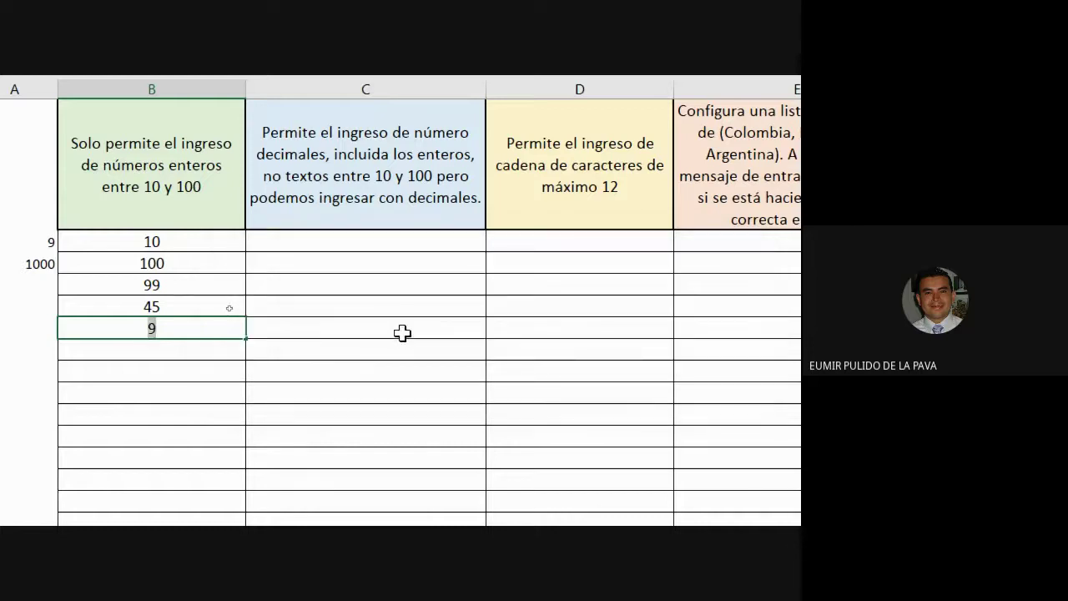
type("8")
key("Return")
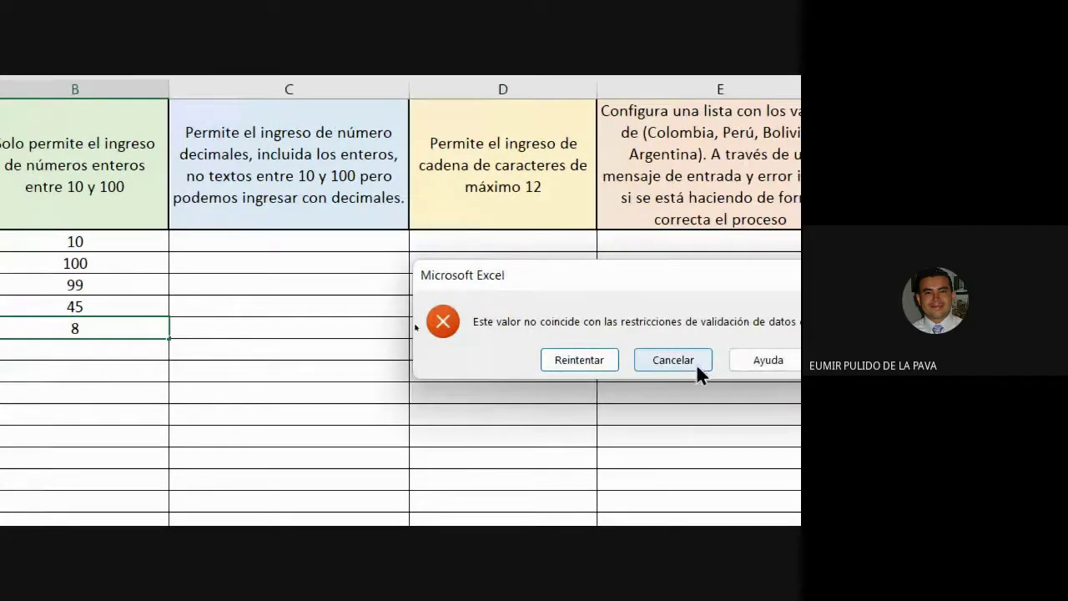
left_click(696, 363)
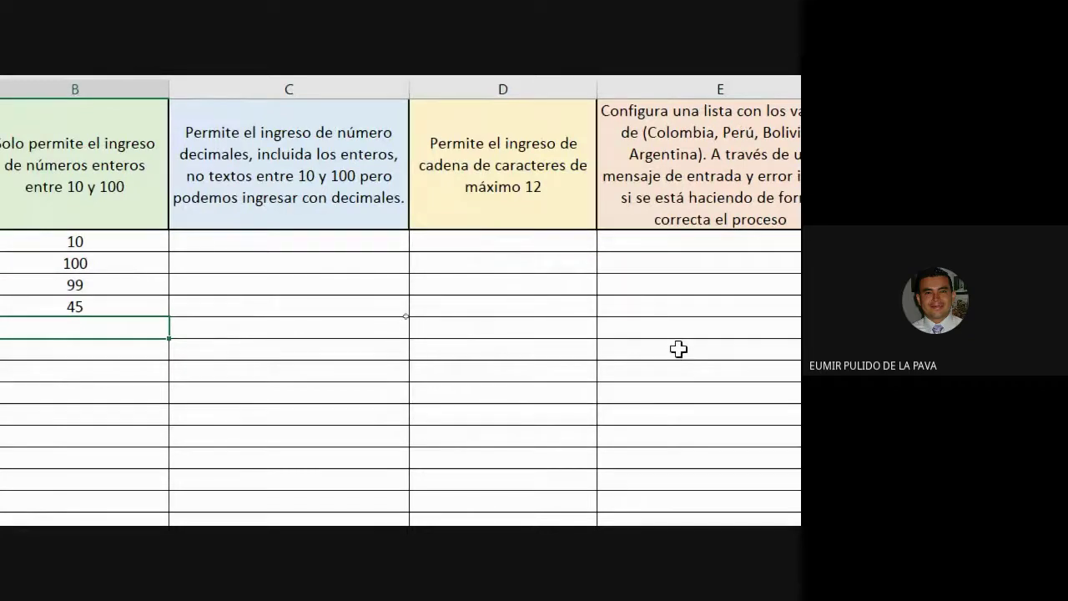
Step: Test the whole-number rule with the decimal value 99,9 in B9 and cancel the entry
key("Return")
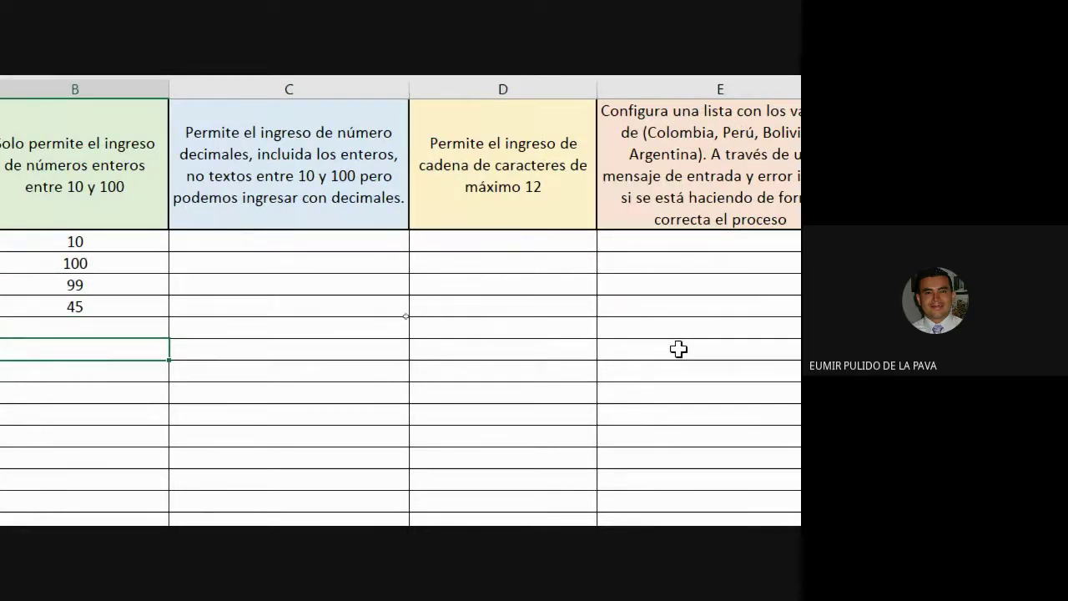
type("99,9")
key("Return")
left_click_drag(517, 281, 238, 292)
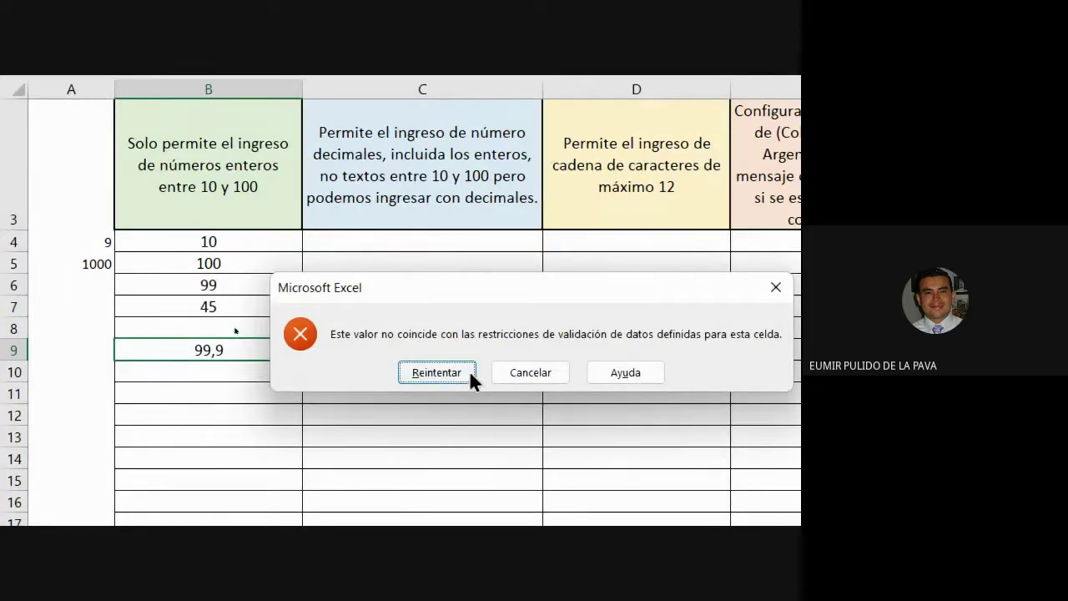
left_click(525, 373)
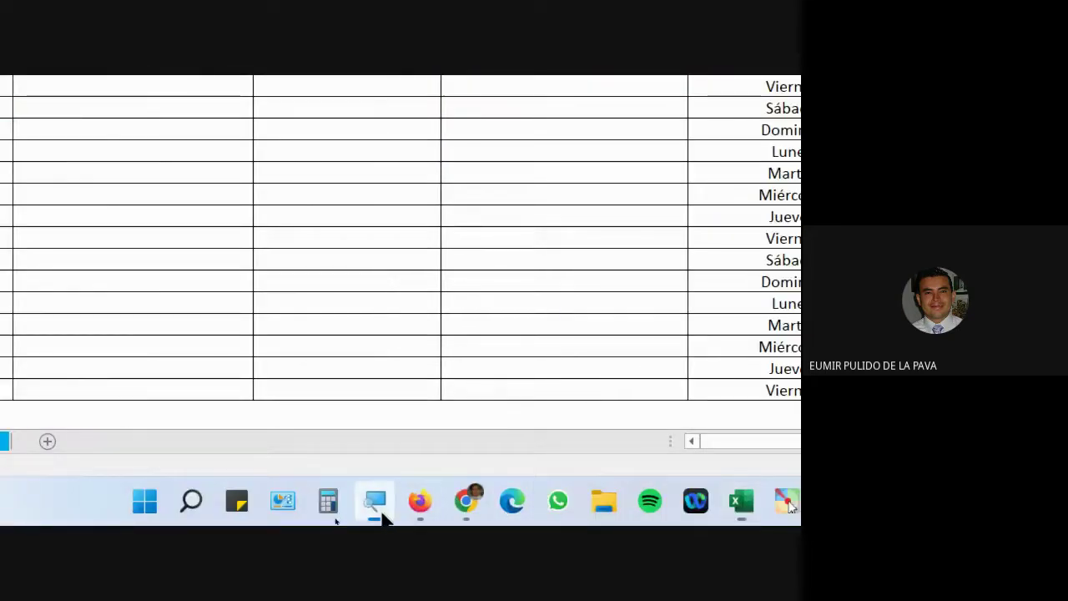
Step: Return the magnification to 100% and check the Google Meet call's chat before going back to the Excel workbook
left_click(613, 494)
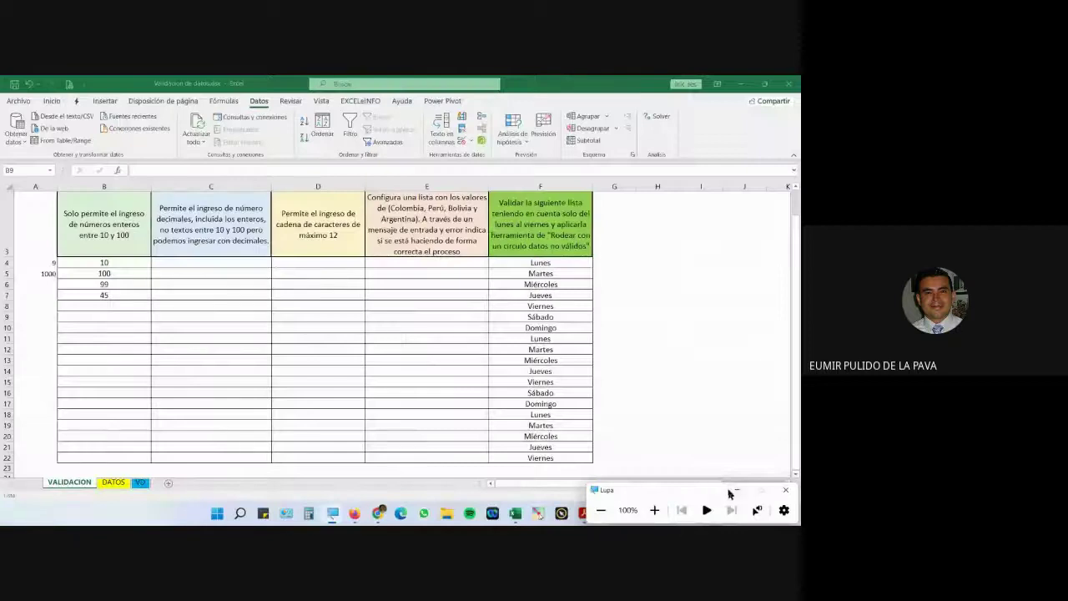
mouse_move(378, 513)
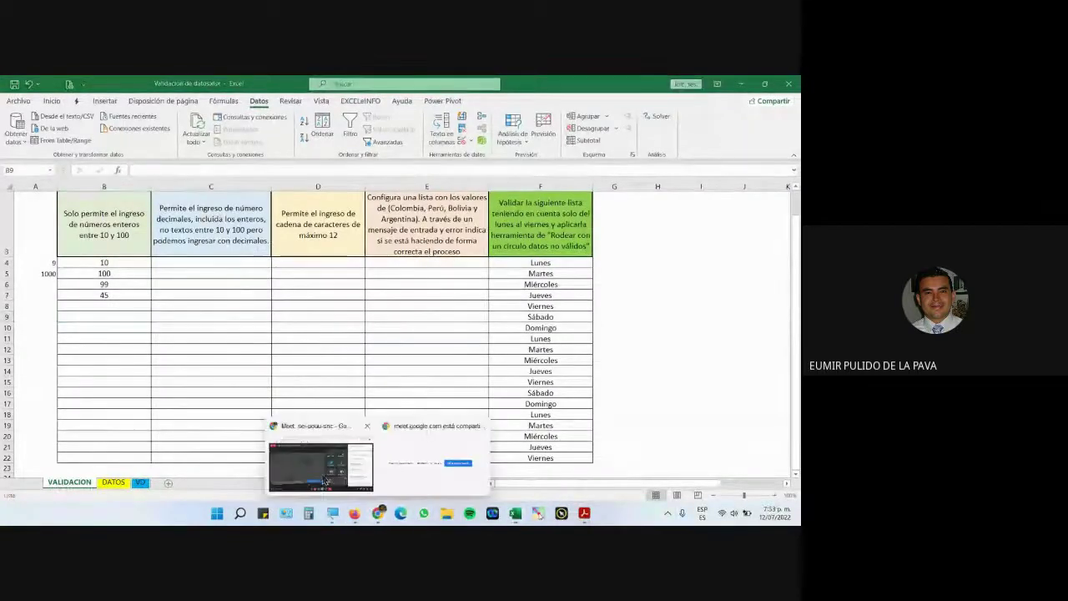
left_click(325, 396)
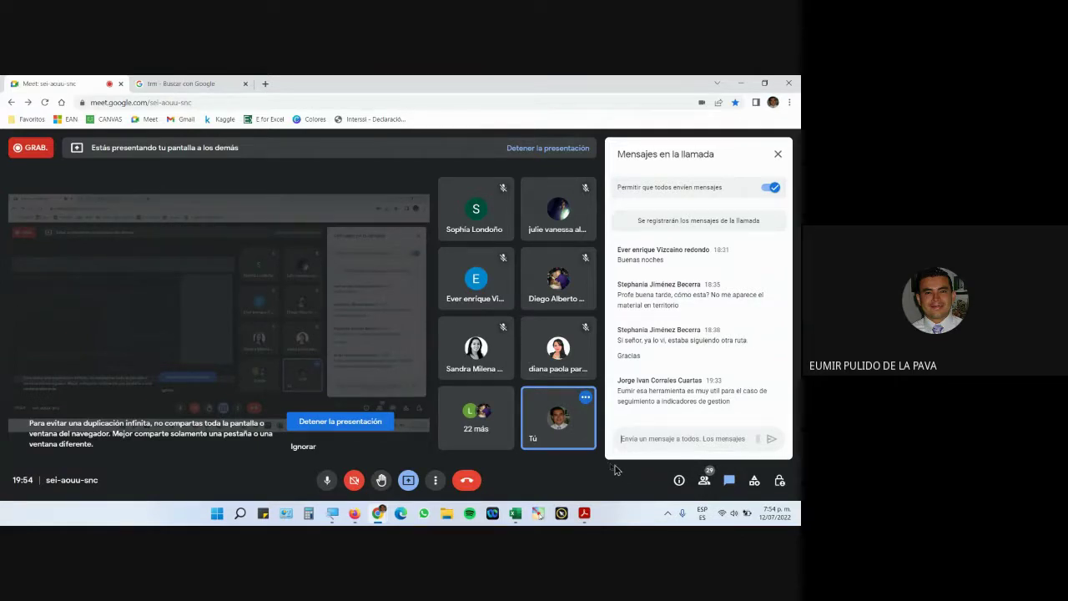
left_click(515, 512)
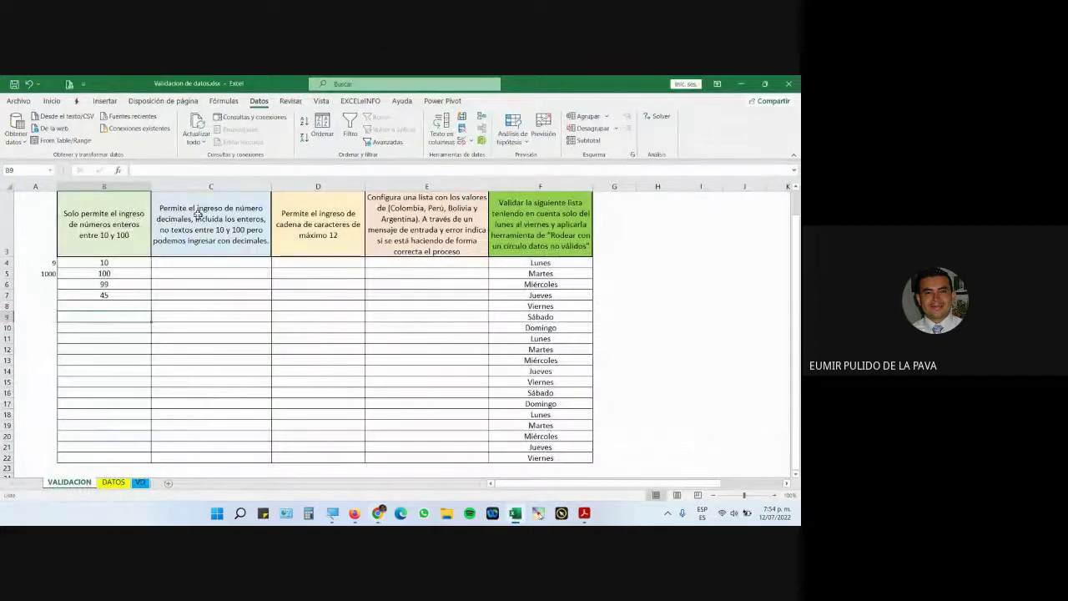
Step: Test the whole-number rule with the text casa in B8 and cancel the entry
left_click(217, 185)
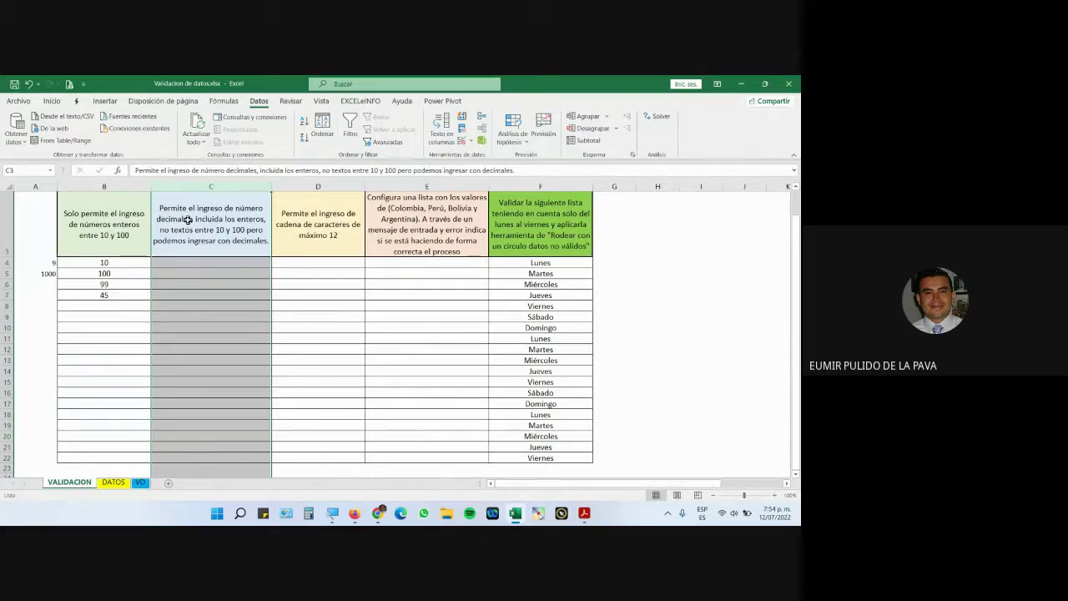
left_click(131, 183)
left_click(173, 183)
left_click(121, 306)
type("ca")
key("Return")
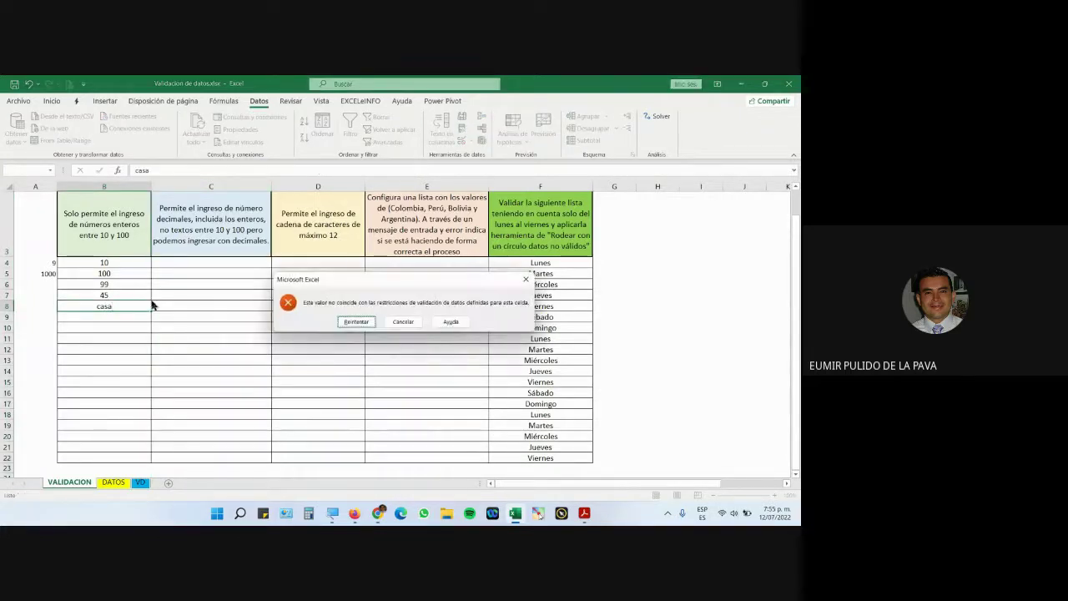
left_click(391, 322)
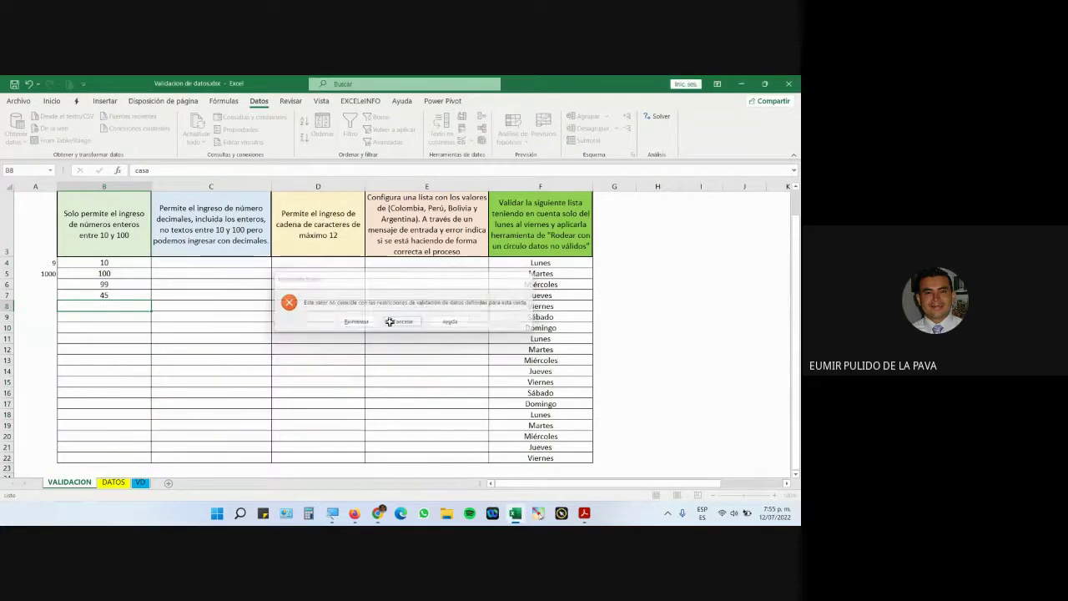
Step: Apply a data validation rule to C4:C22 that allows Decimal values entre a minimum of 10 and a maximum of 100
left_click_drag(240, 264, 215, 460)
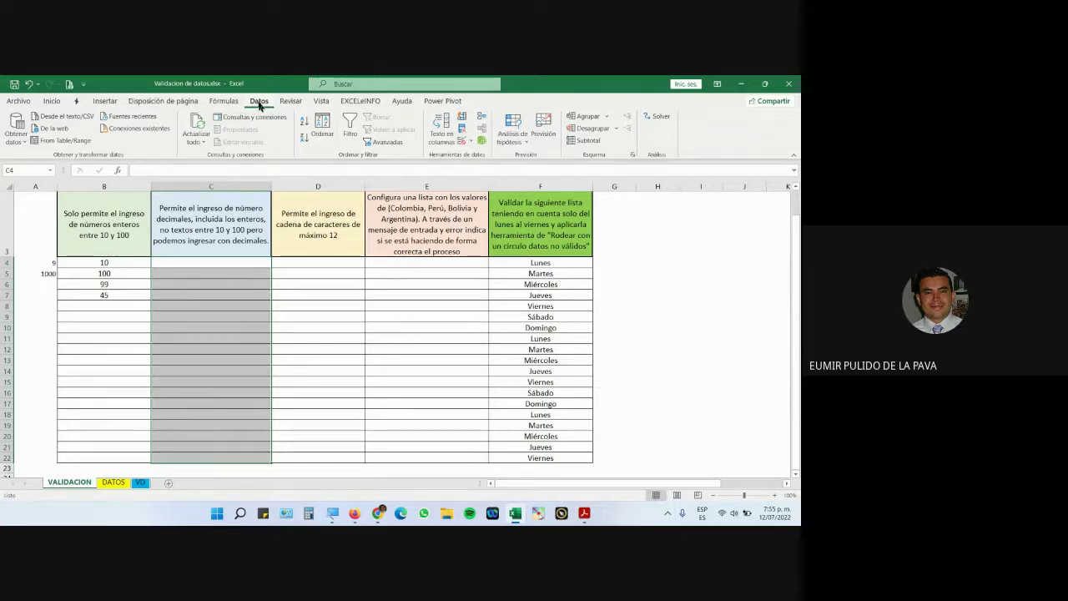
left_click(461, 144)
left_click_drag(267, 217, 393, 248)
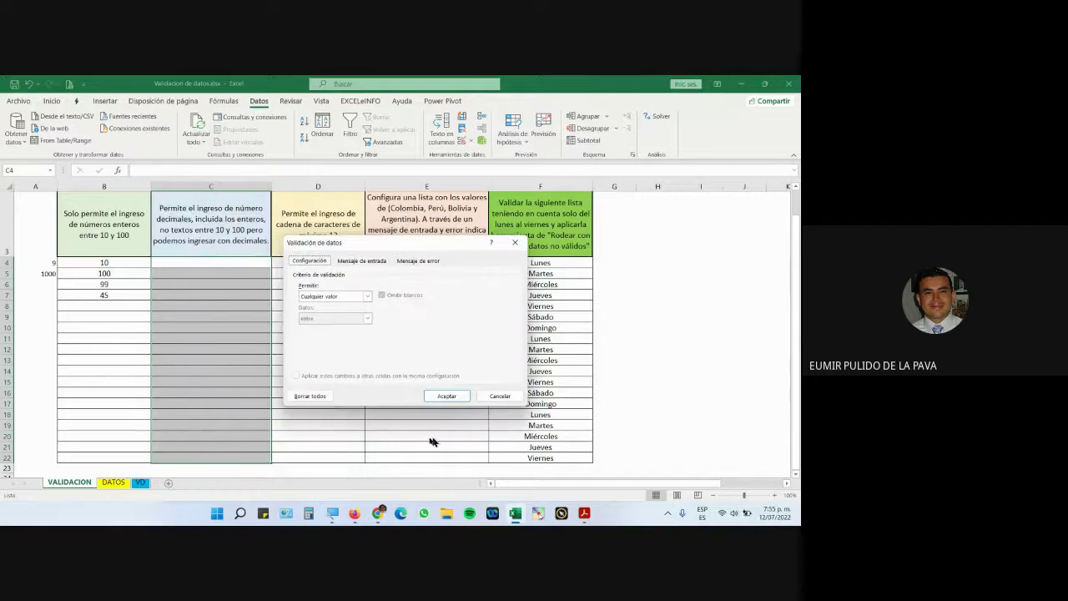
left_click(332, 513)
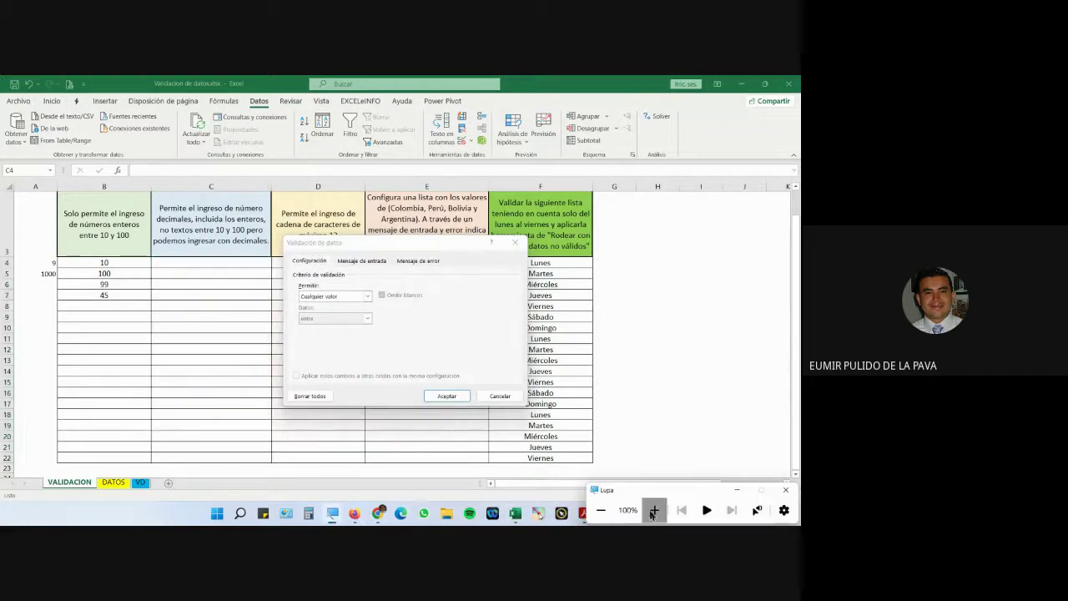
left_click(653, 509)
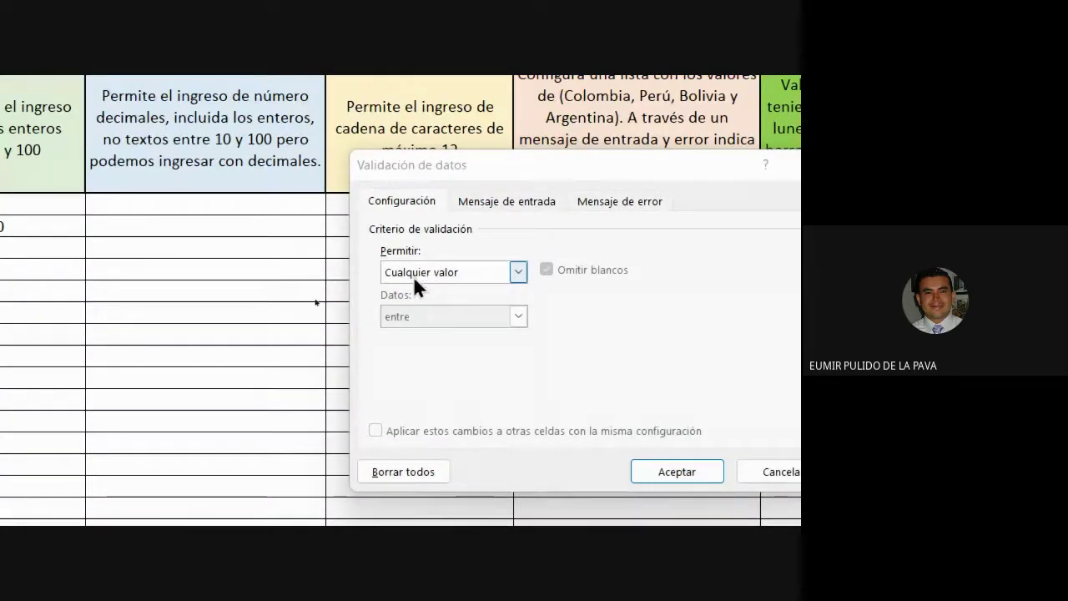
left_click(413, 275)
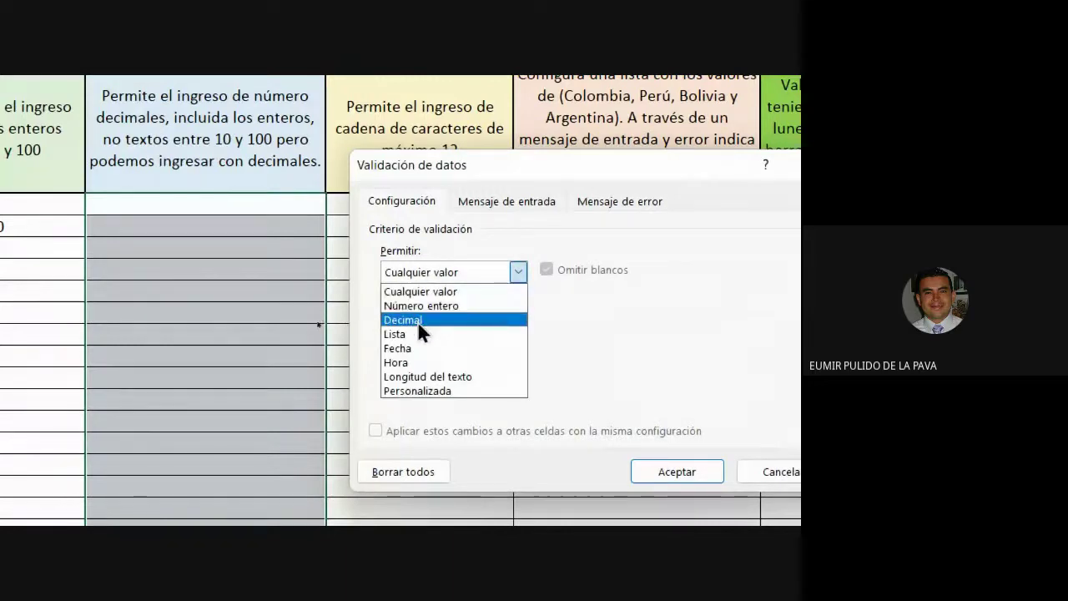
left_click(420, 320)
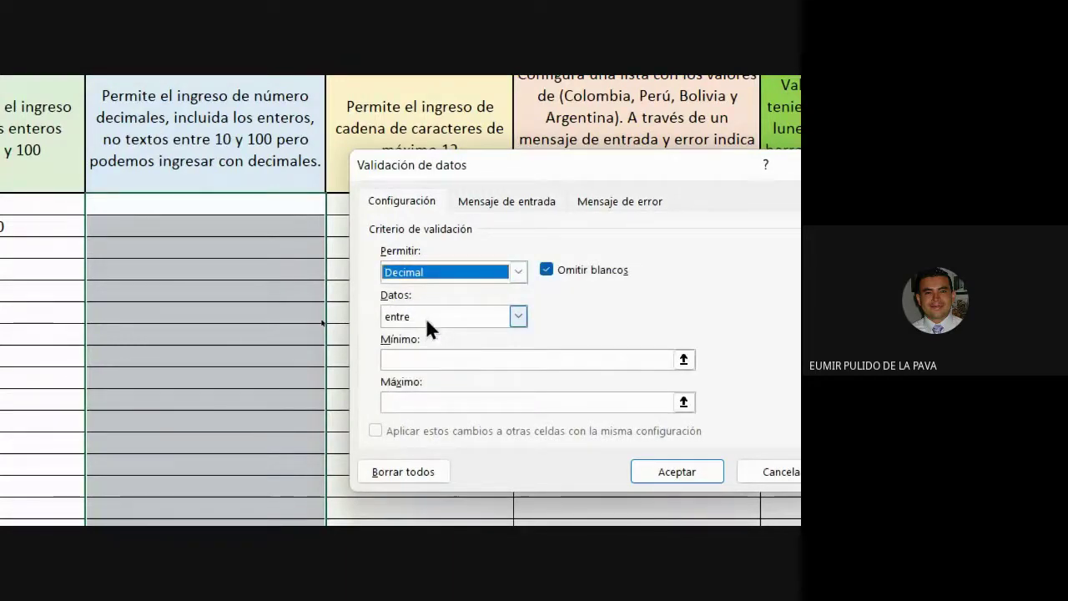
left_click(420, 360)
type("10")
key("Tab")
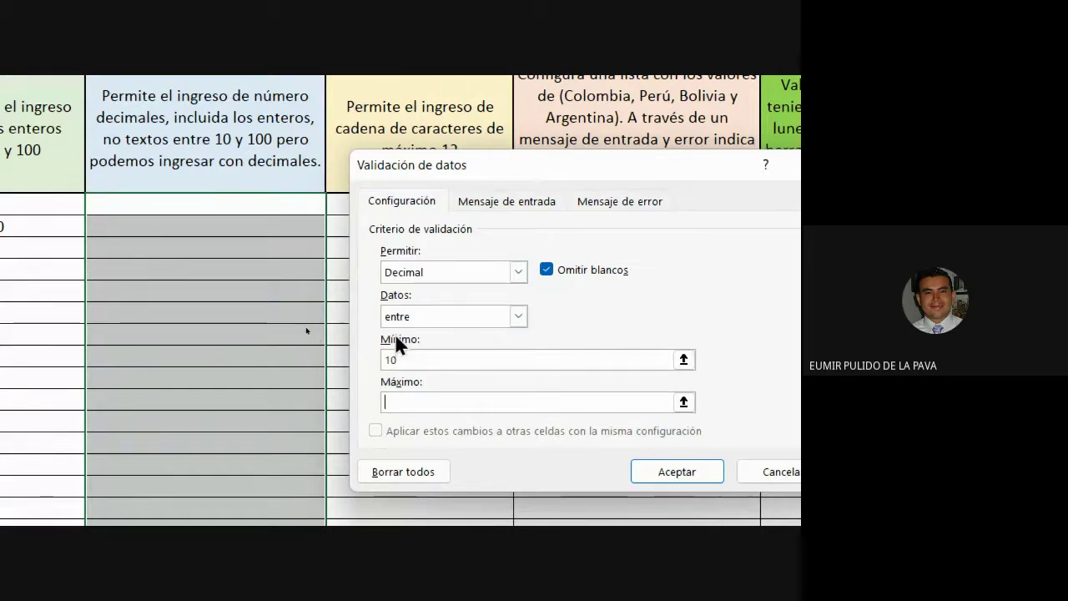
type("100")
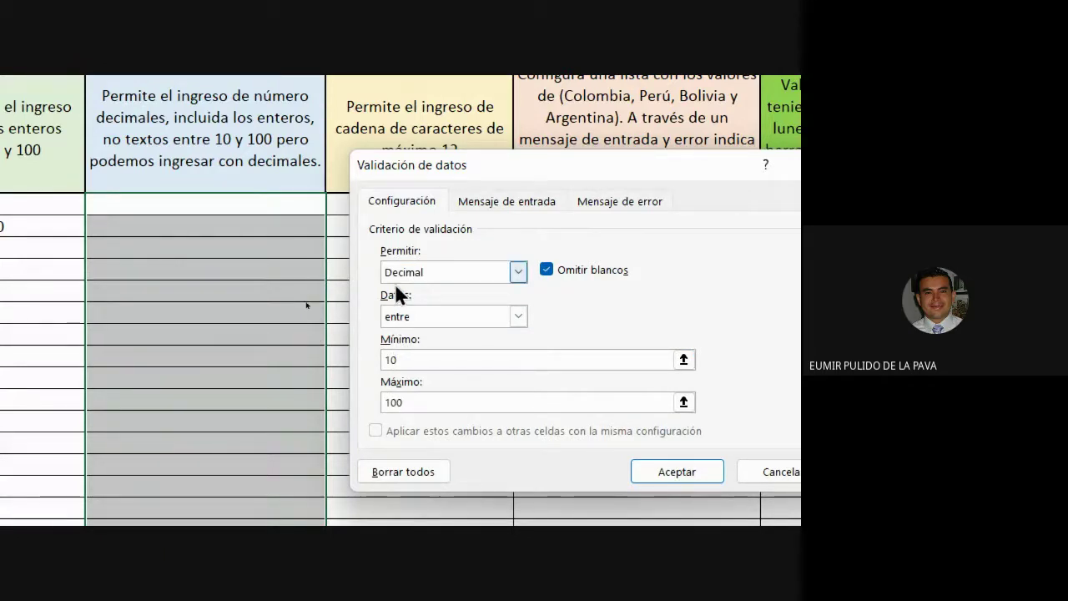
left_click(658, 470)
Step: Test the decimal rule with the out-of-range value 9,9 in C4 and cancel the entry
left_click(288, 203)
type("9,9")
key("Return")
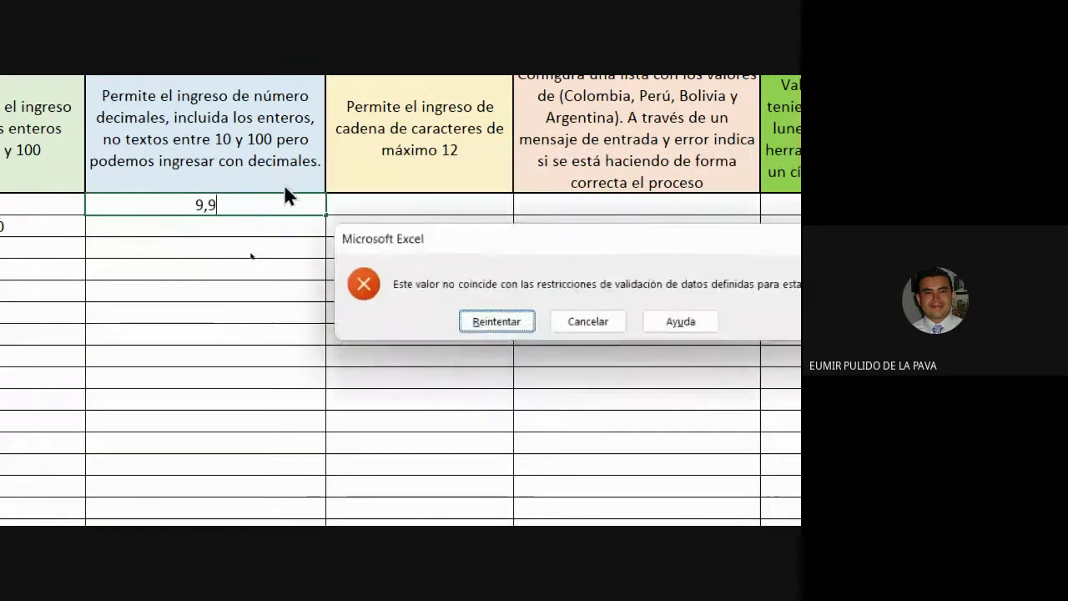
key("Tab")
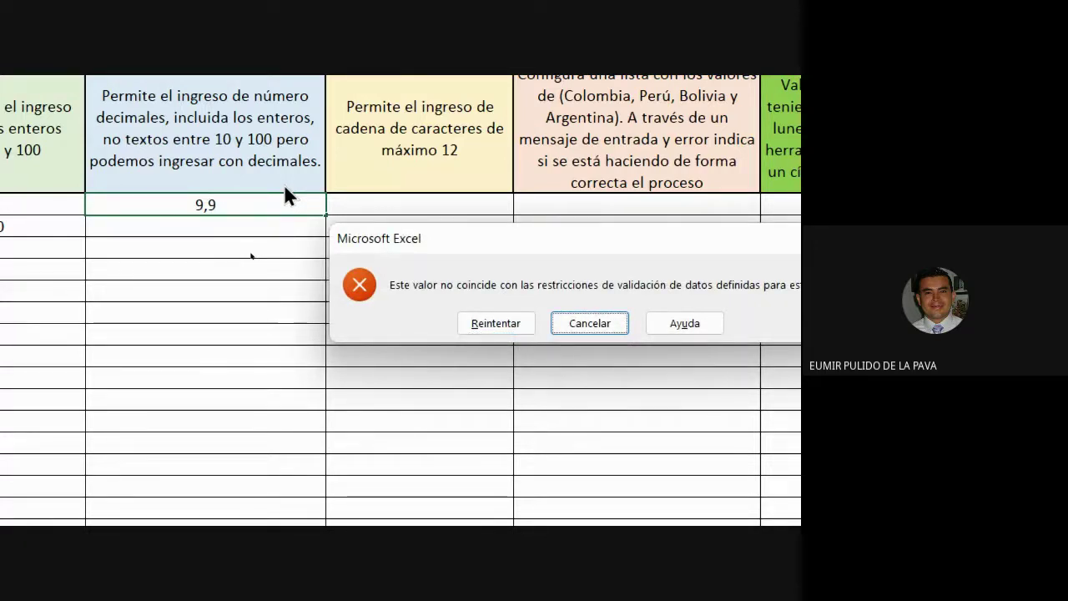
key("Return")
Step: Enter the valid test values 10, 100, 99,9 and 10,15 in cells C4 to C7
type("10")
key("Return")
type("100")
key("Return")
type("99,9")
key("Return")
type("10,15")
key("Return")
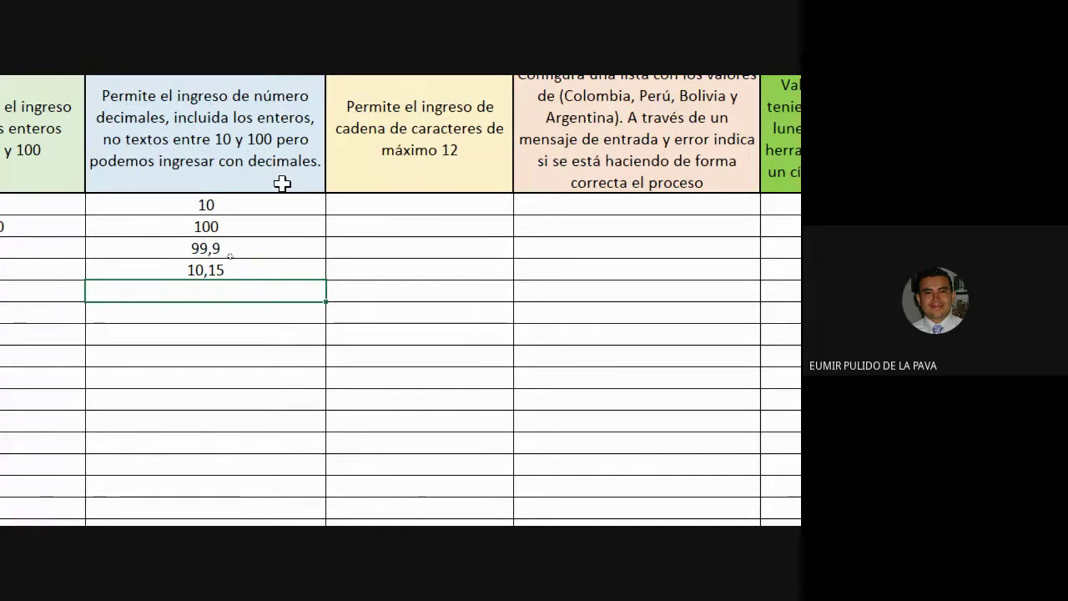
Step: Try the decimal value 10,15 in B9 of the whole-number column for comparison, and cancel the entry
scroll(281, 181, "left", 3)
left_click(149, 313)
type("10,15")
key("Return")
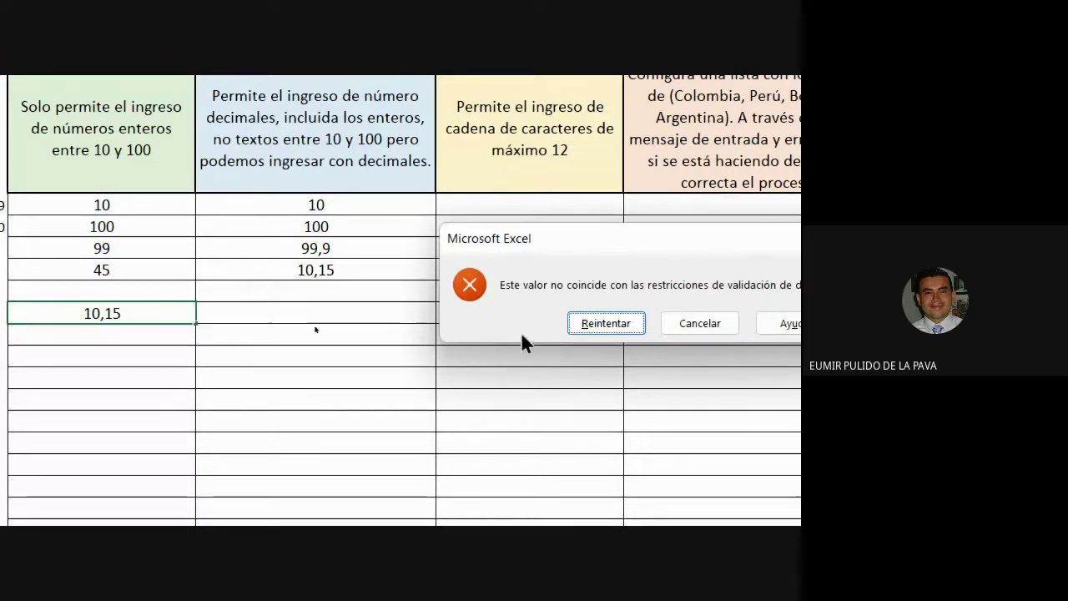
left_click(668, 324)
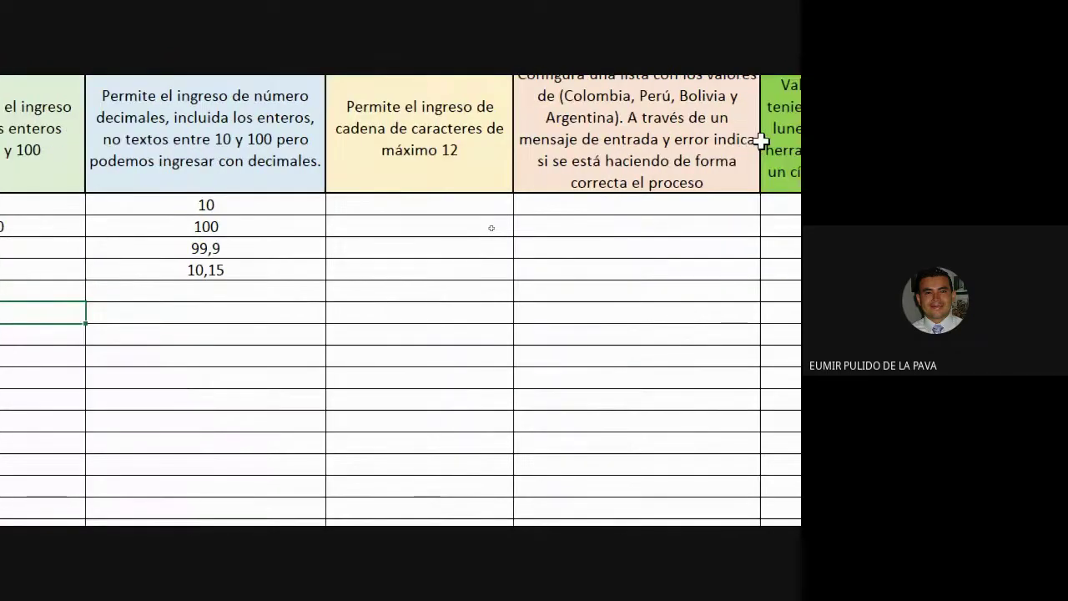
Step: Start a data validation rule for the empty cells below column D's header that allows Longitud del texto
left_click(381, 158)
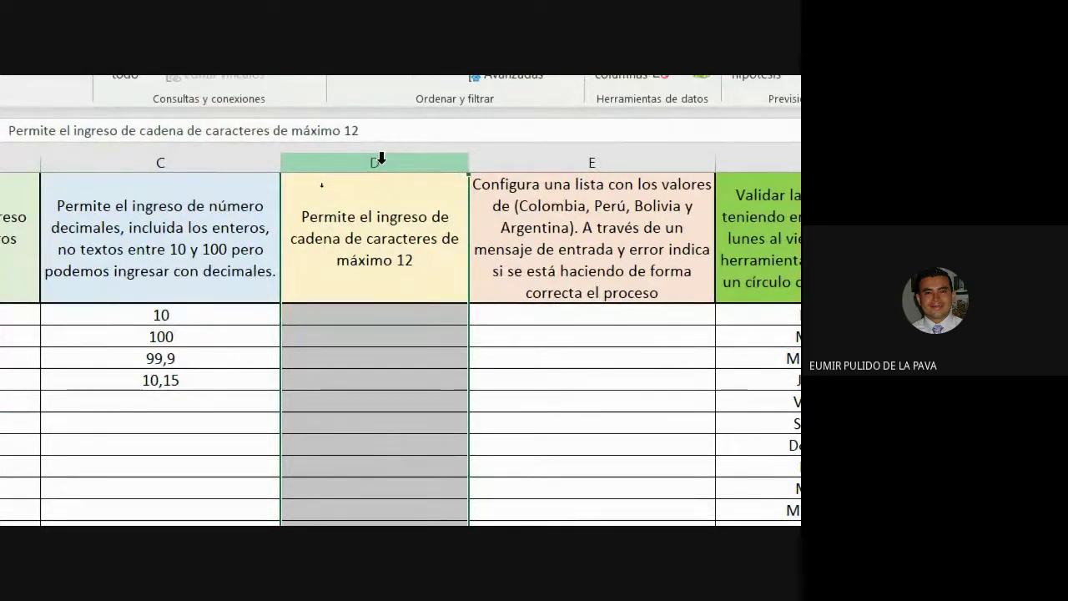
left_click_drag(350, 314, 376, 267)
scroll(503, 243, "up", 5)
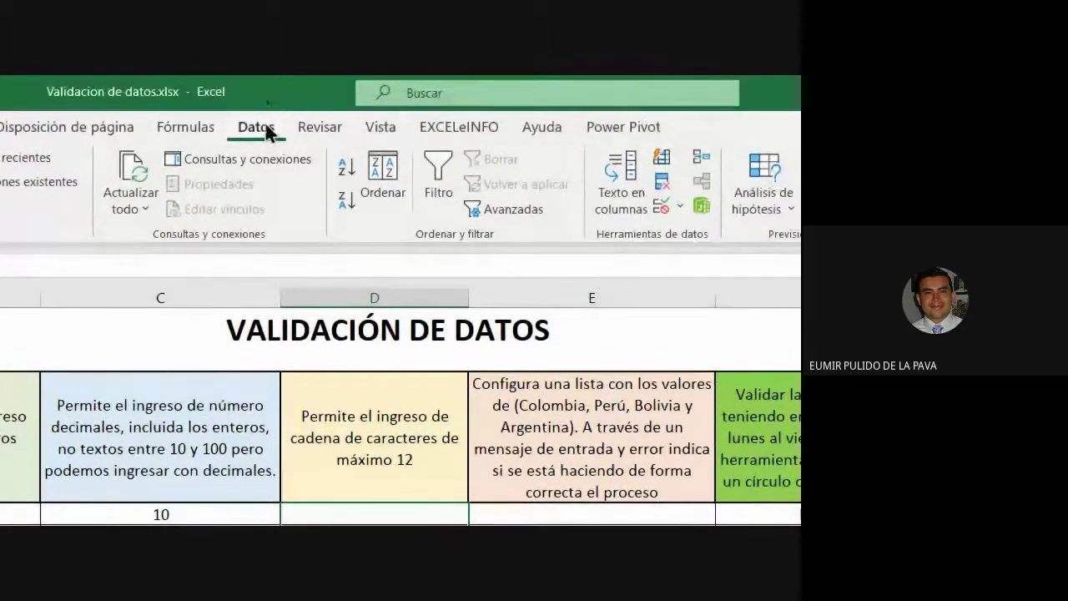
left_click(668, 209)
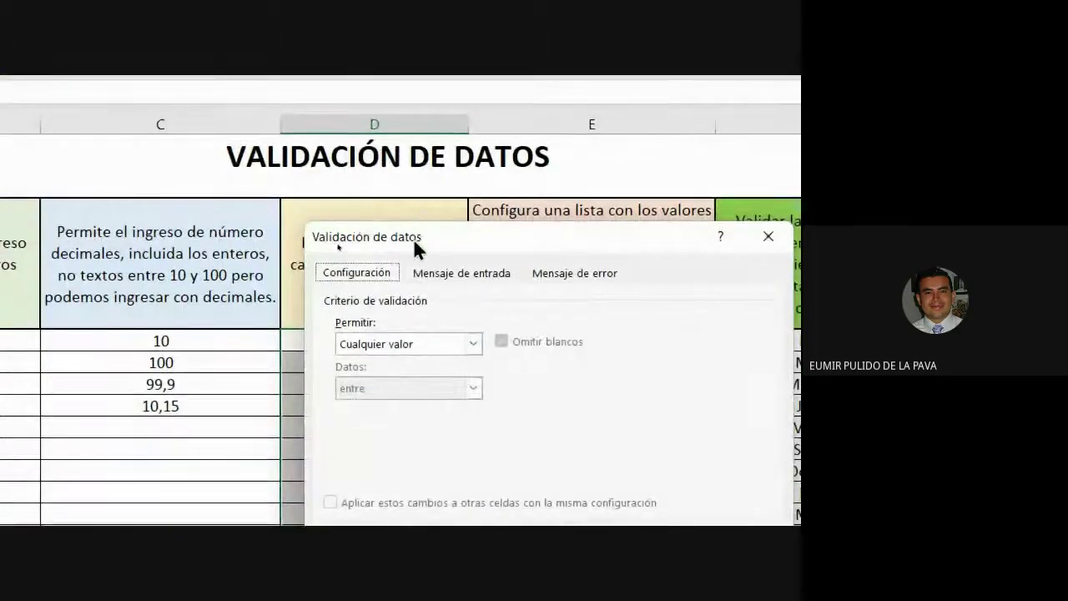
left_click_drag(415, 411, 574, 400)
left_click_drag(573, 221, 594, 214)
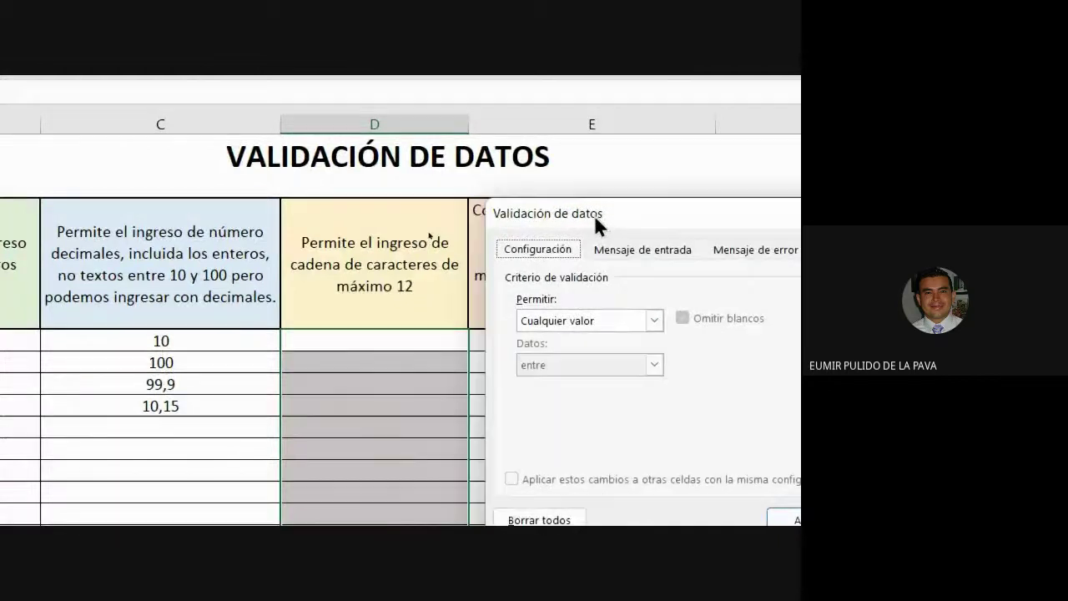
left_click(654, 321)
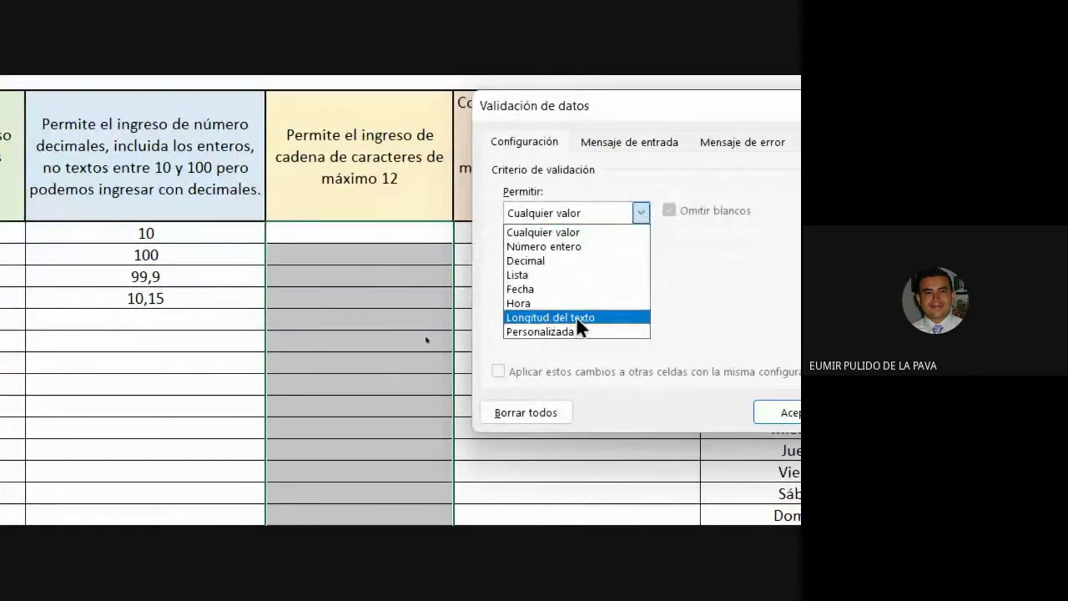
left_click(550, 316)
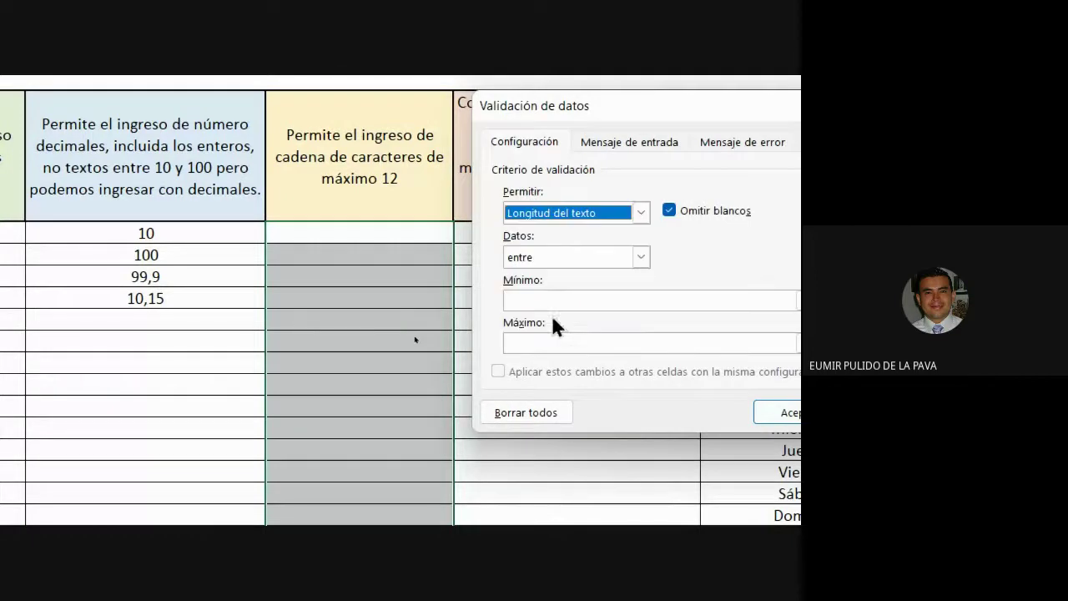
Step: Set the text length criterion to entre with a minimum of 1 and a maximum of 12
left_click(537, 258)
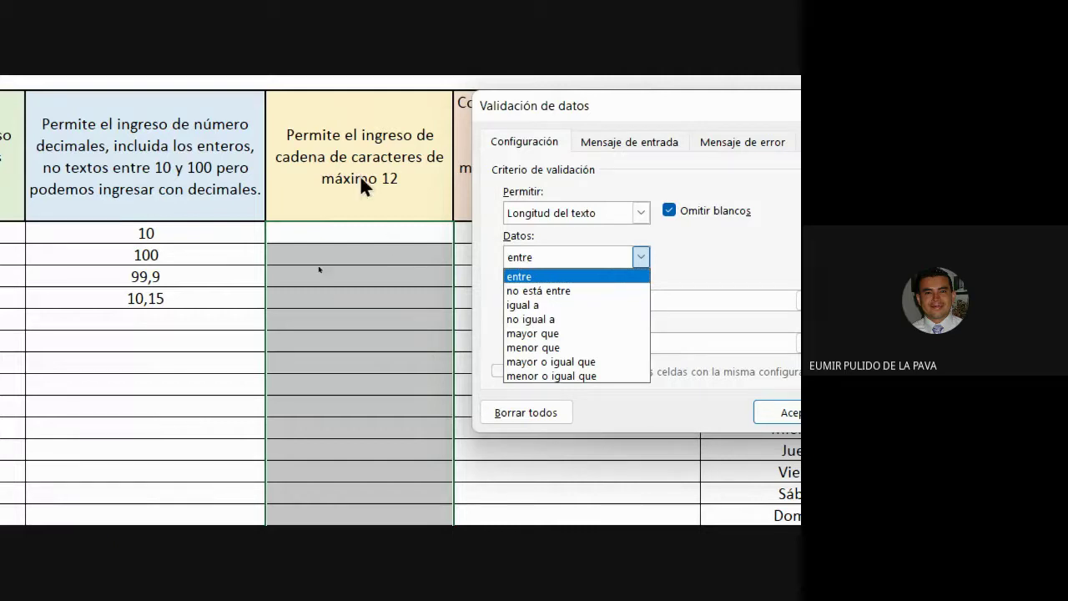
left_click(530, 277)
left_click(527, 299)
type("1")
left_click(524, 342)
type("12")
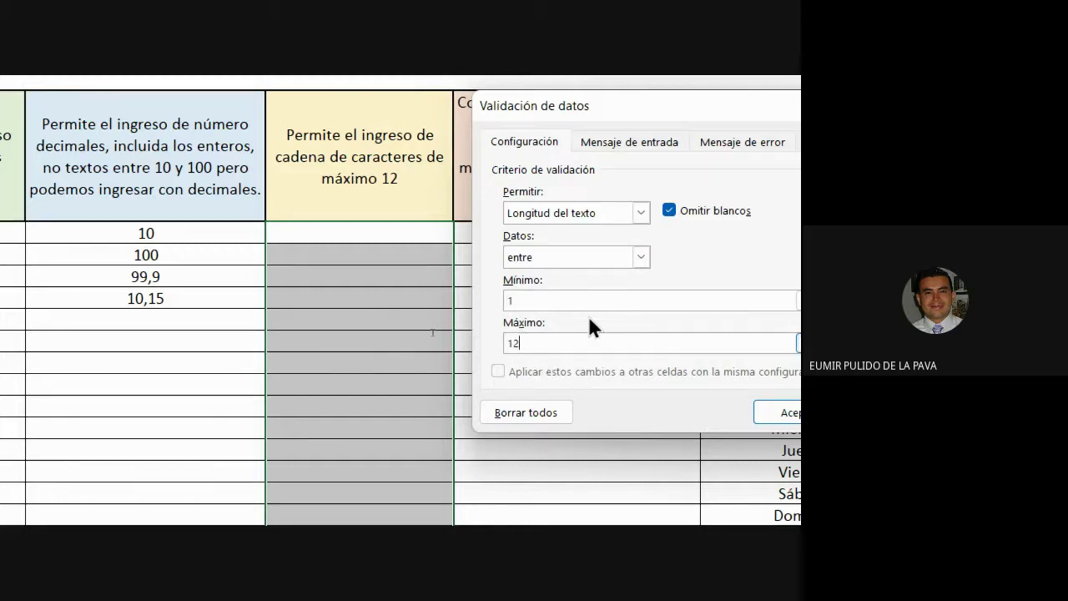
Step: Try the menor que criterion for the text length with a maximum of 13, replacing that maximum with 12
left_click(584, 258)
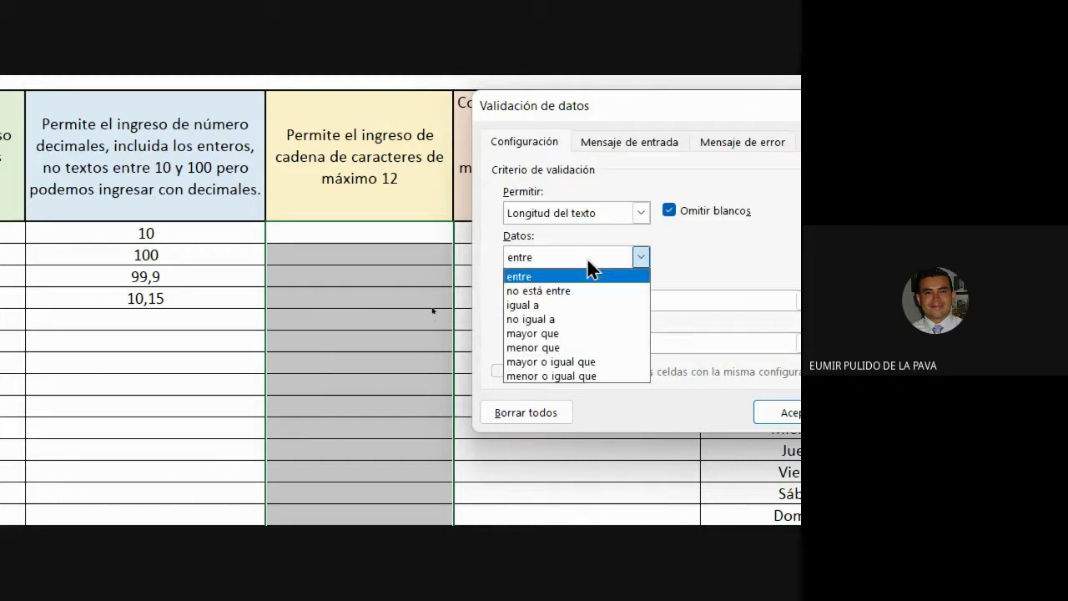
left_click(571, 347)
left_click(574, 301)
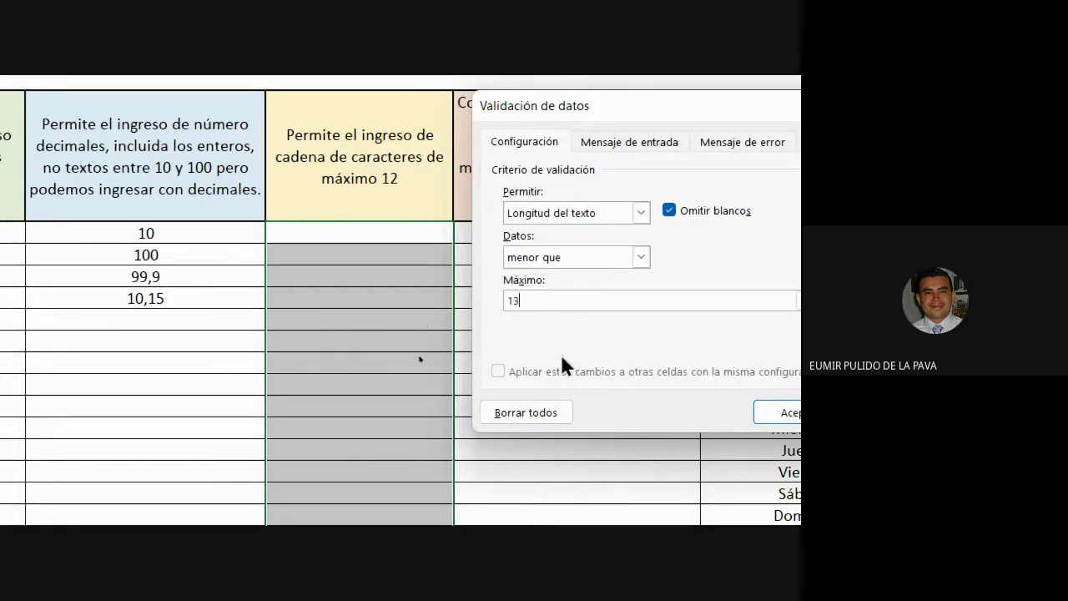
type("3")
key("BackSpace")
type("2")
Step: Try the menor o igual que criterion for the text length with a maximum of 12
left_click(594, 256)
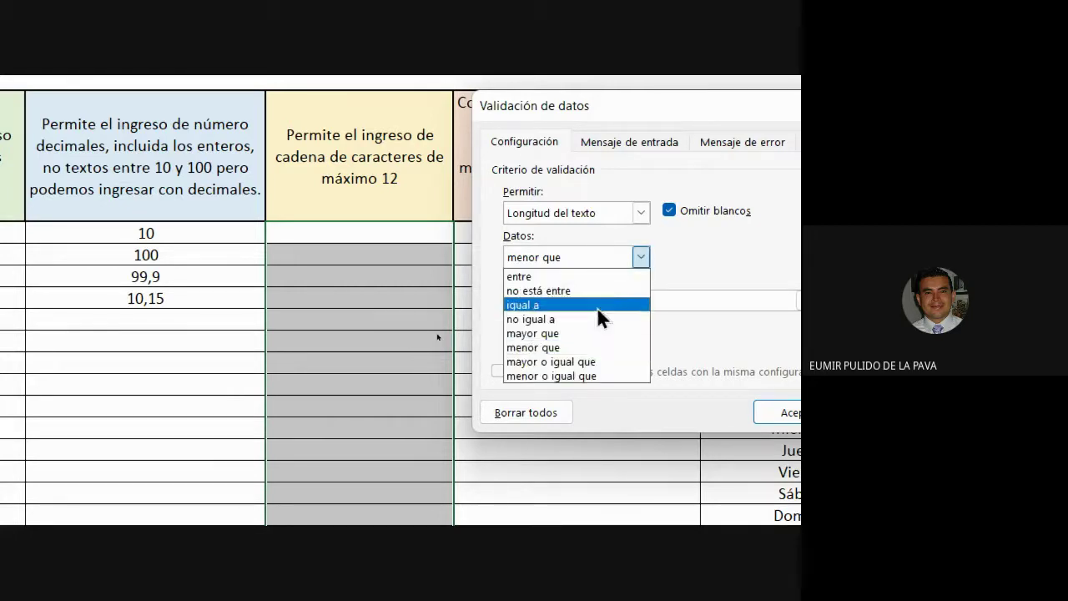
left_click(577, 374)
left_click_drag(538, 301, 482, 298)
type("12")
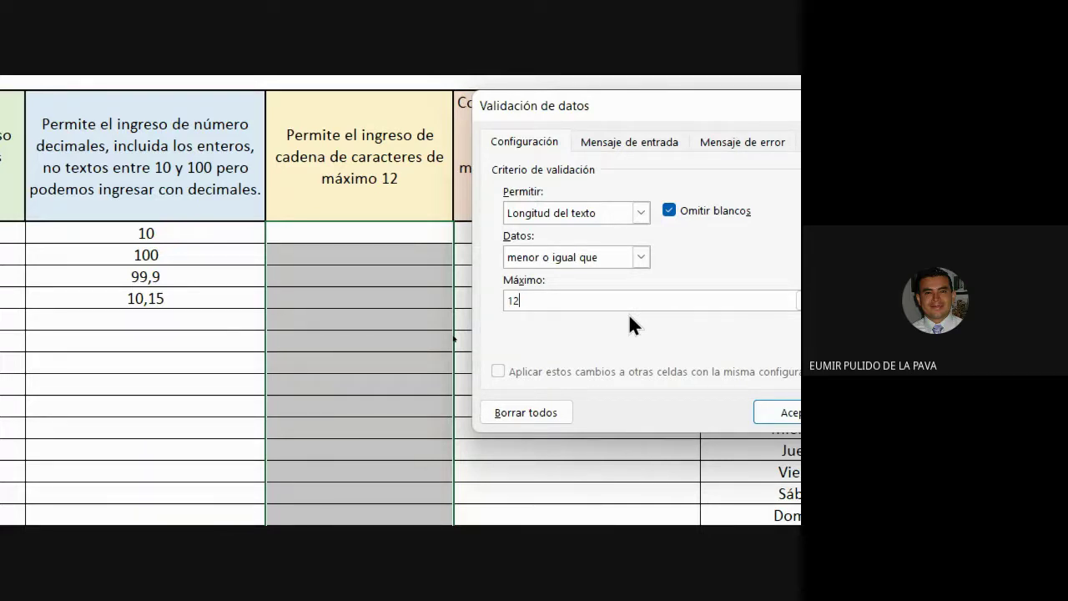
Step: Return the text length criterion to entre and set its minimum to 1
left_click(584, 256)
left_click(575, 276)
left_click(519, 299)
left_click_drag(520, 299, 481, 297)
type("1")
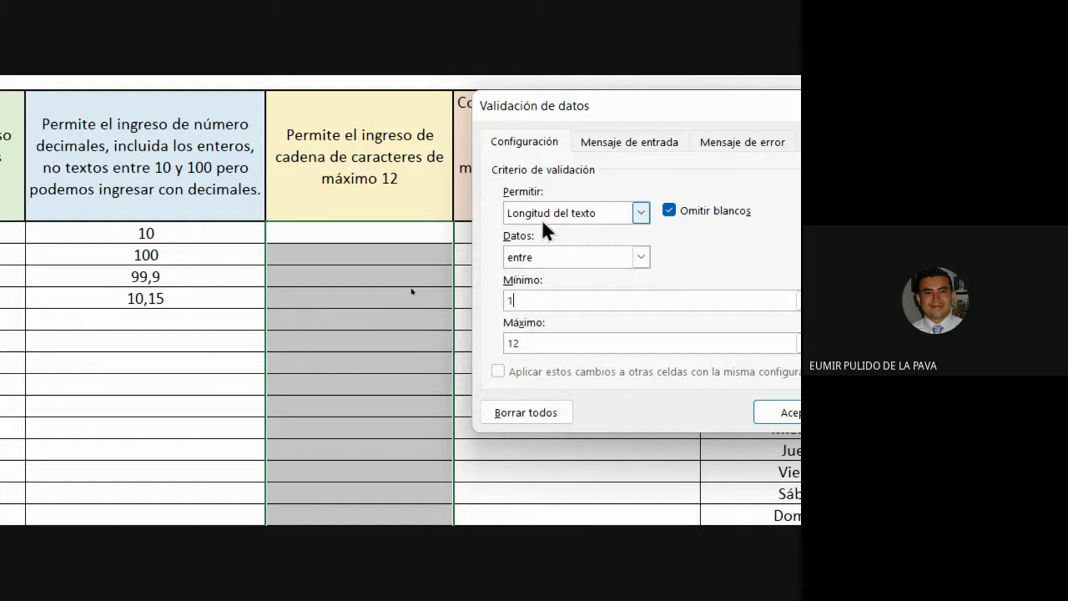
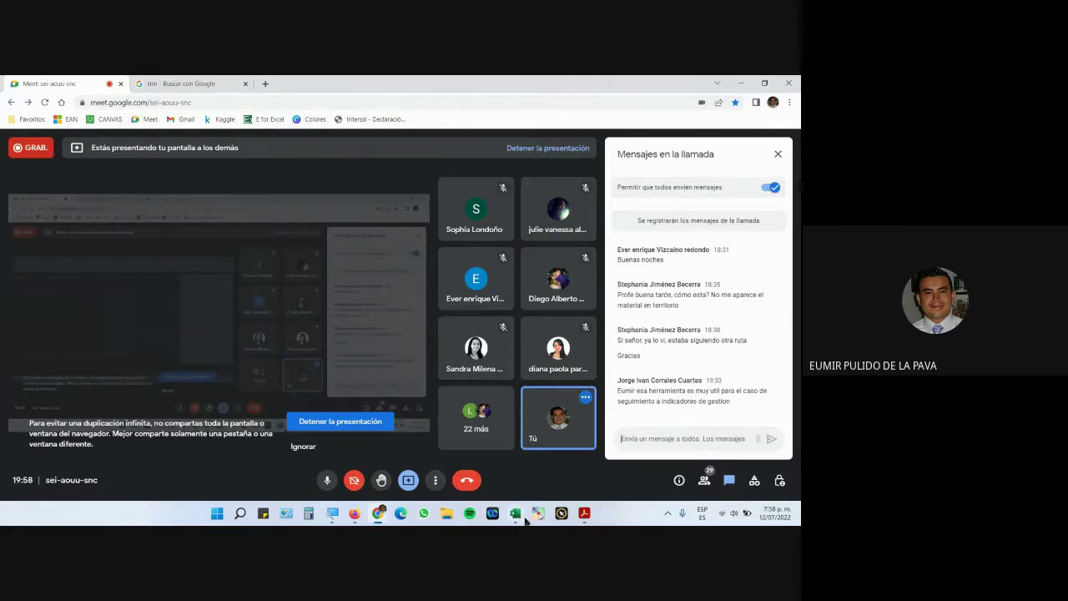
Step: Switch to the Excel workbook, select the list exercise instructions in E3 and magnify the screen to 200% with Lupa
left_click(517, 514)
left_click(442, 185)
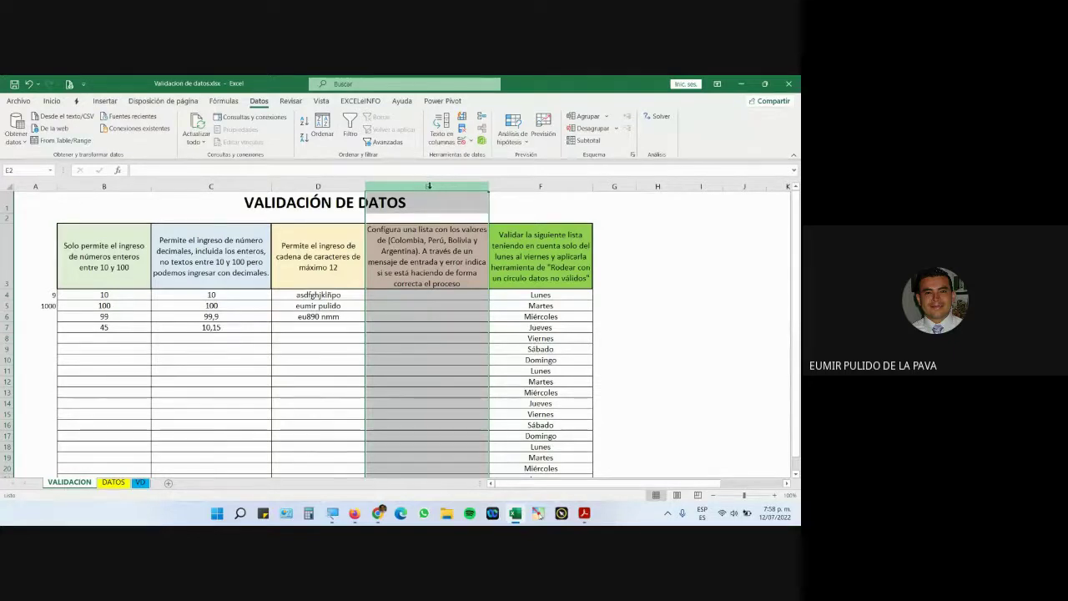
left_click(425, 233)
left_click(333, 513)
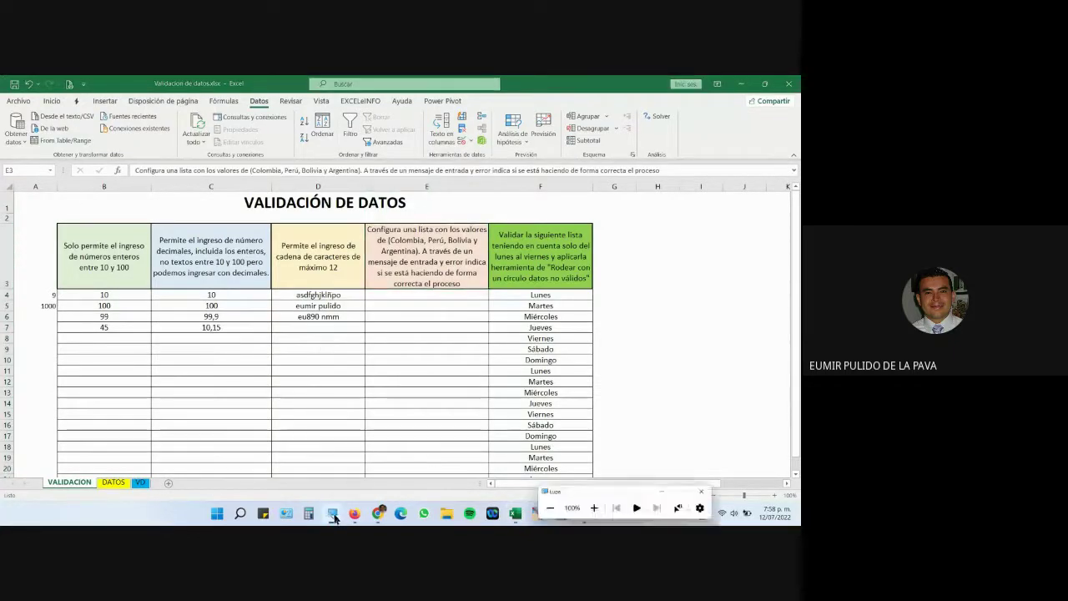
left_click(653, 510)
left_click(652, 509)
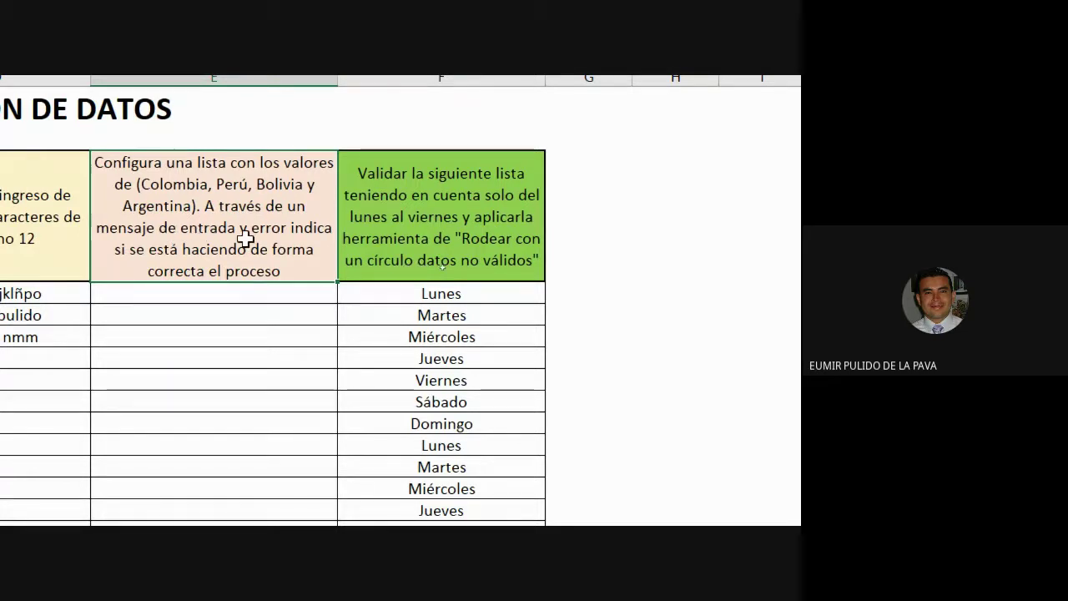
Step: Start a data validation rule for cells E4:E22 that allows Lista
left_click(248, 292)
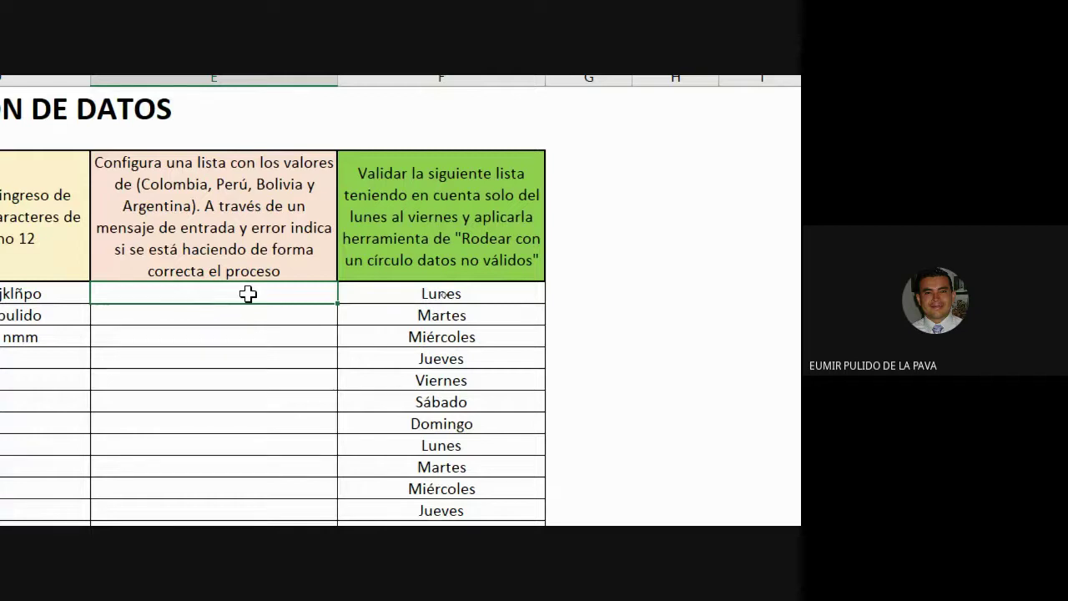
left_click_drag(248, 293, 214, 394)
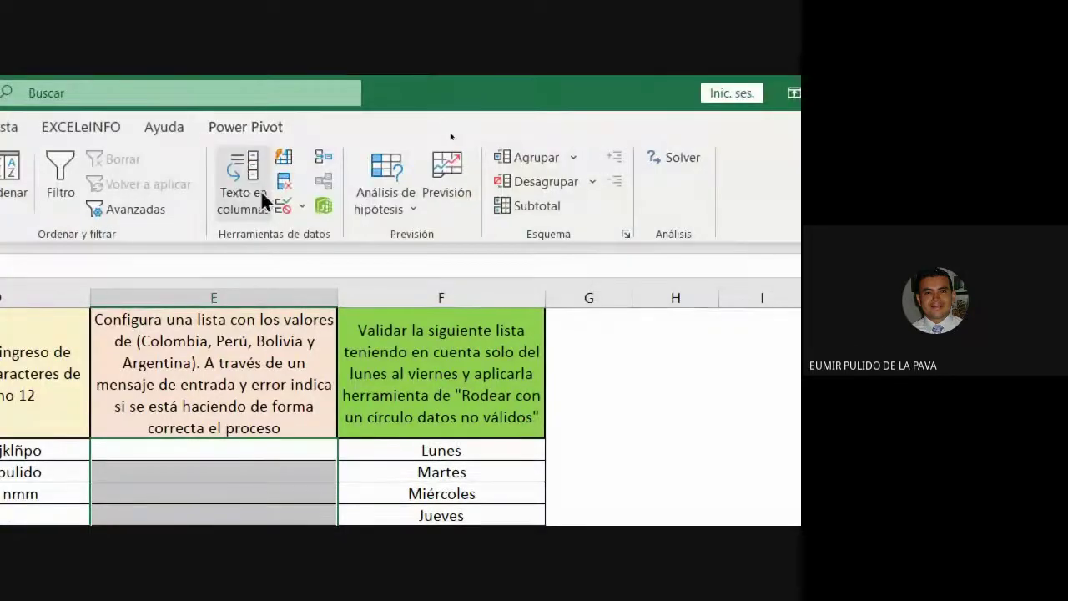
left_click(280, 200)
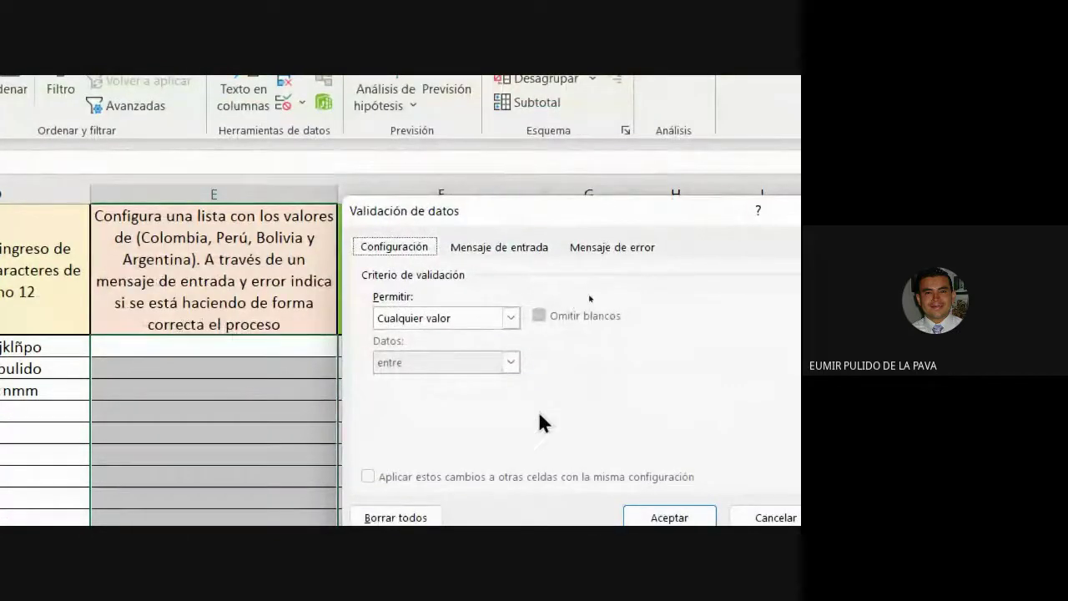
left_click(464, 317)
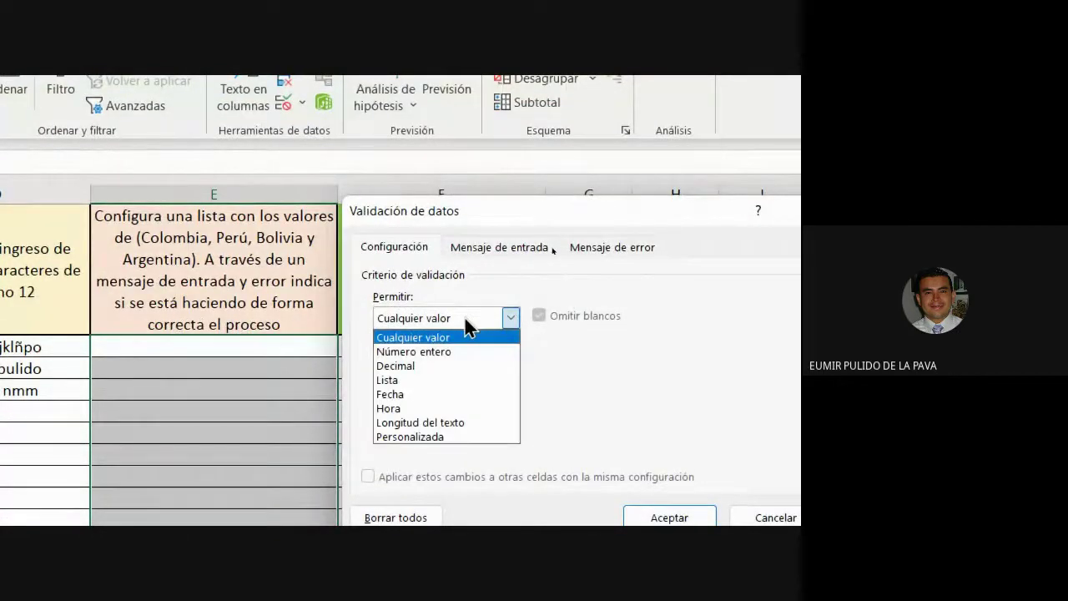
left_click(440, 376)
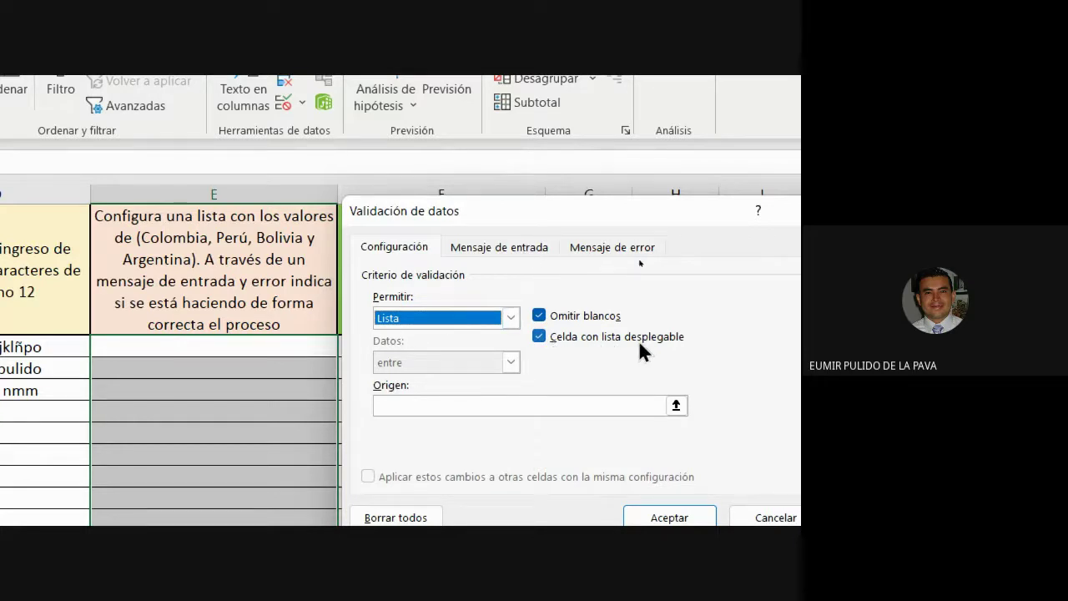
Step: Review the allowed value types and try the Lista rule without Celda con lista desplegable, restoring that option
left_click(513, 315)
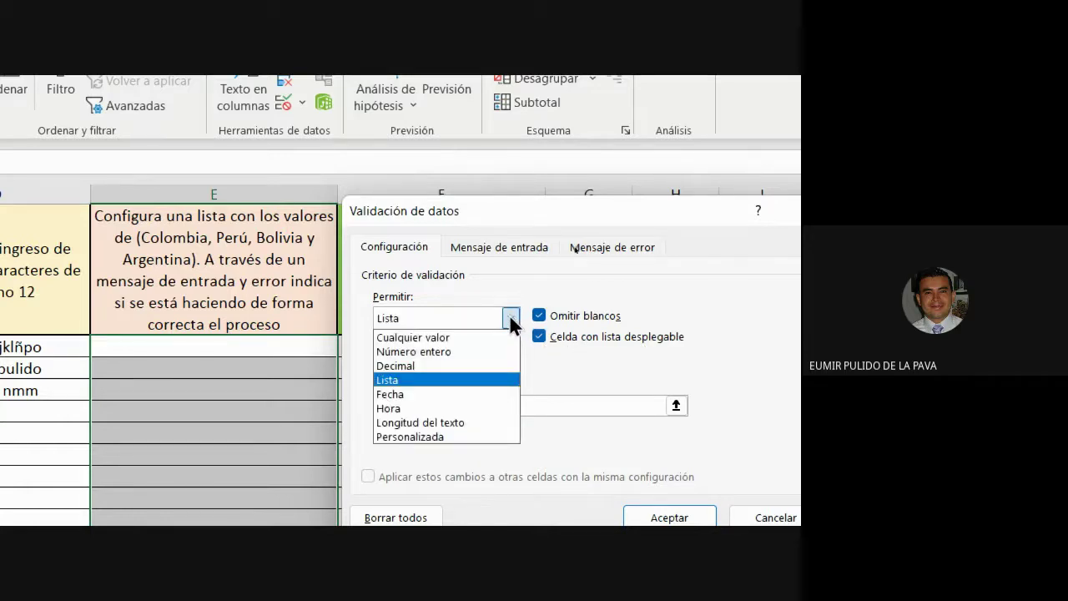
left_click(510, 316)
left_click(509, 316)
left_click(510, 316)
left_click(510, 316)
left_click(510, 316)
left_click(538, 337)
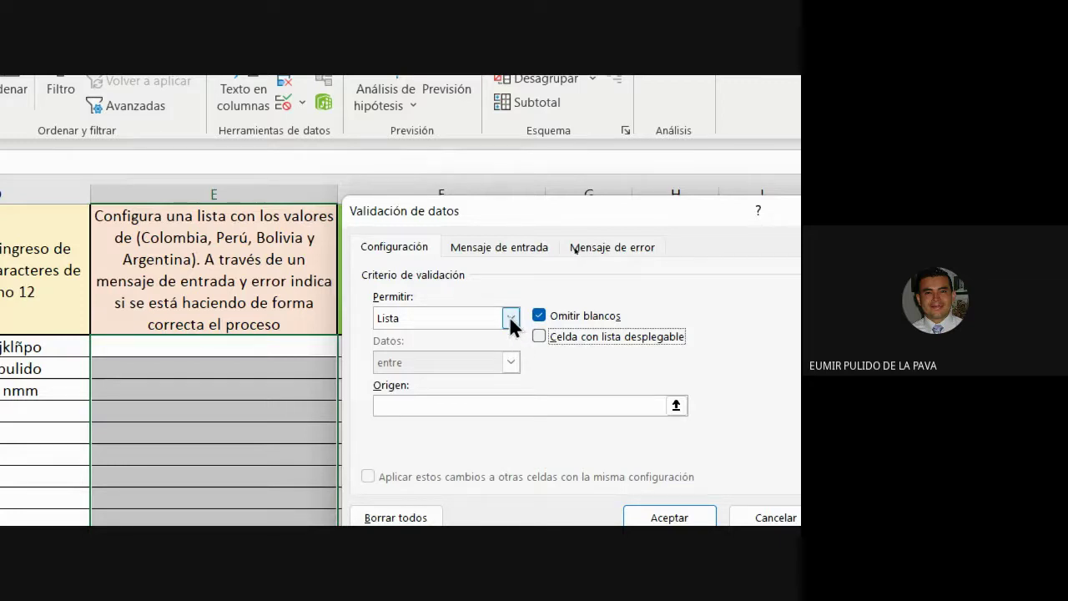
left_click(540, 338)
Step: Enter Colombia as the first value in the list rule's Origen
left_click(399, 403)
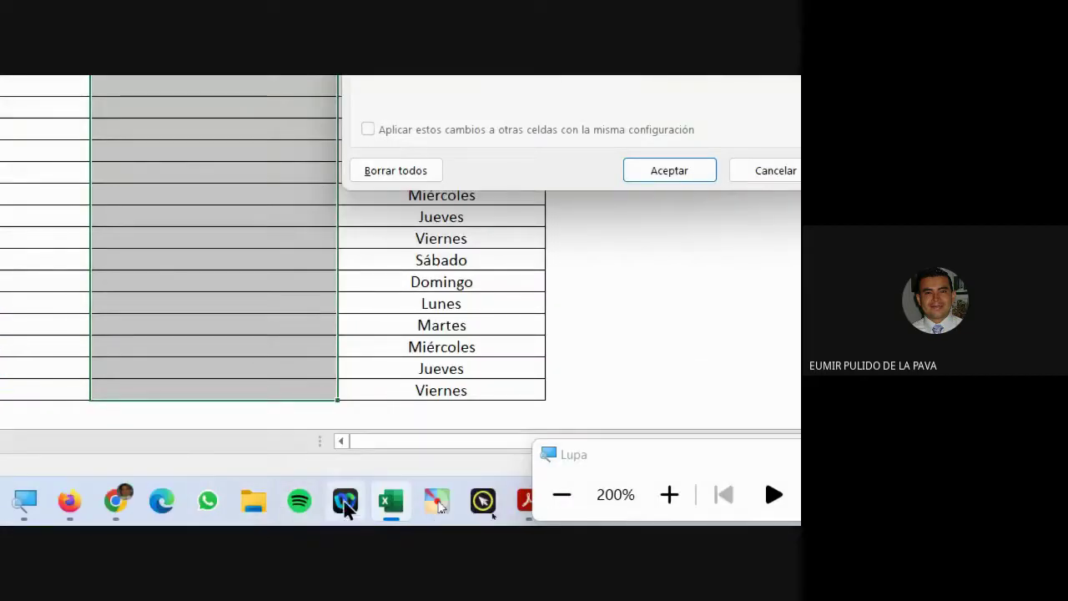
Step: Switch to the Windows Control Panel, check the Separador de listas in the additional Región format settings, and close them
left_click(141, 504)
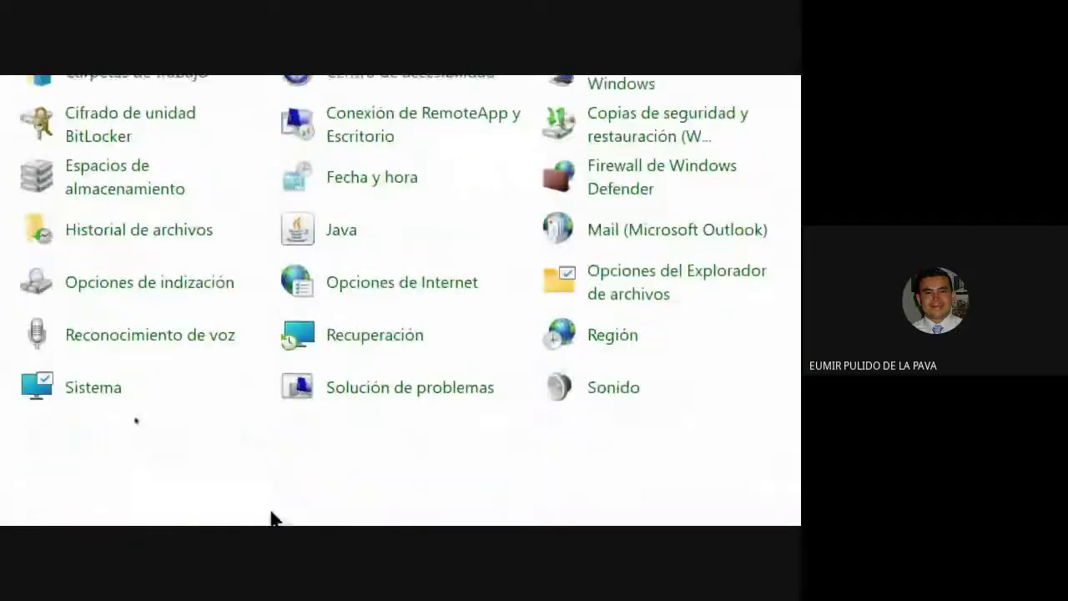
left_click(613, 342)
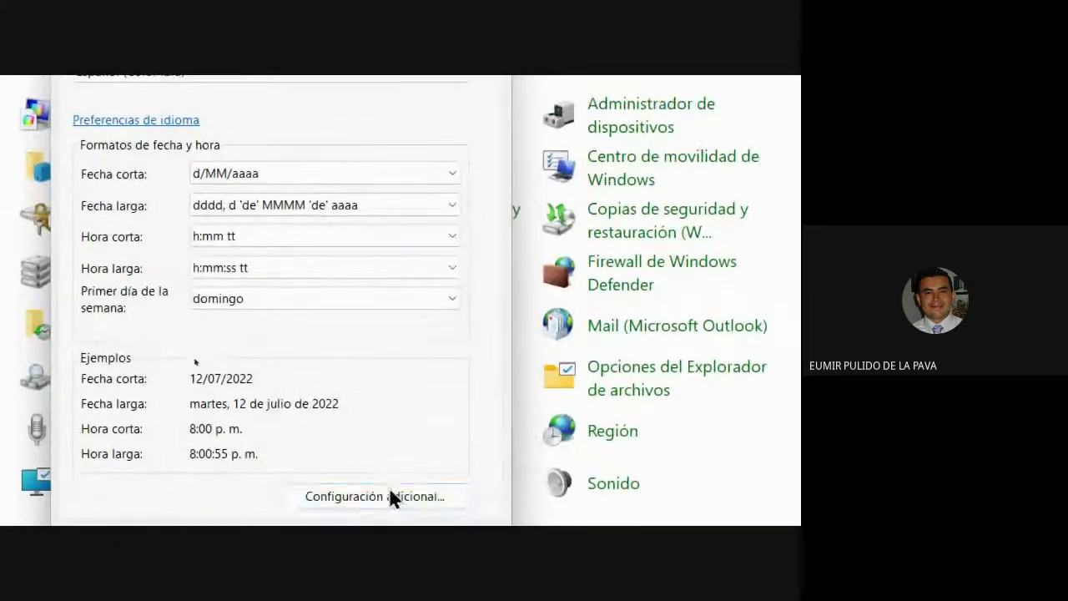
left_click(390, 494)
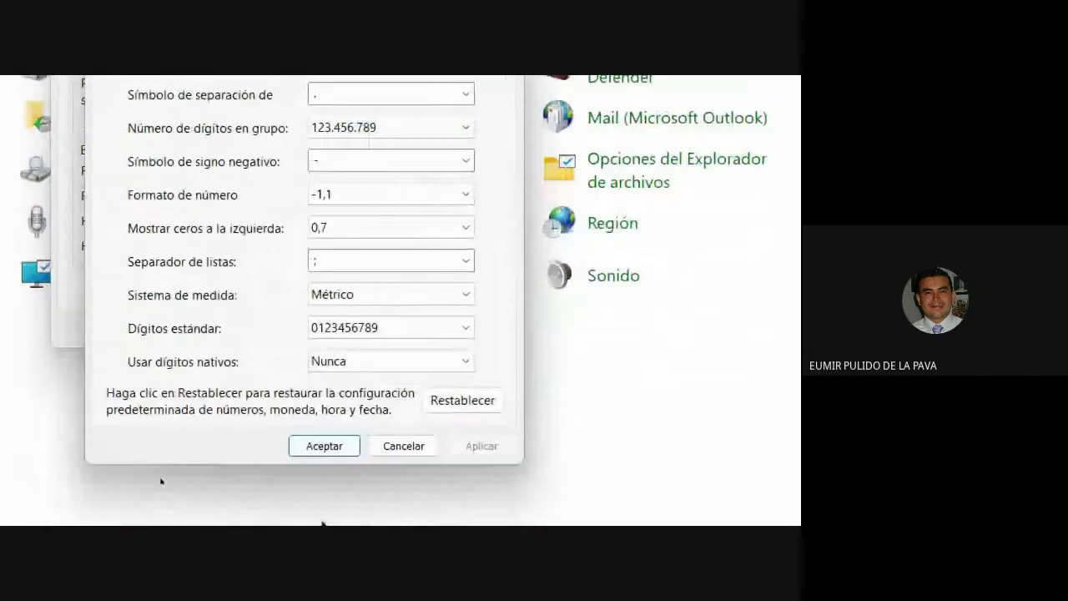
left_click(414, 447)
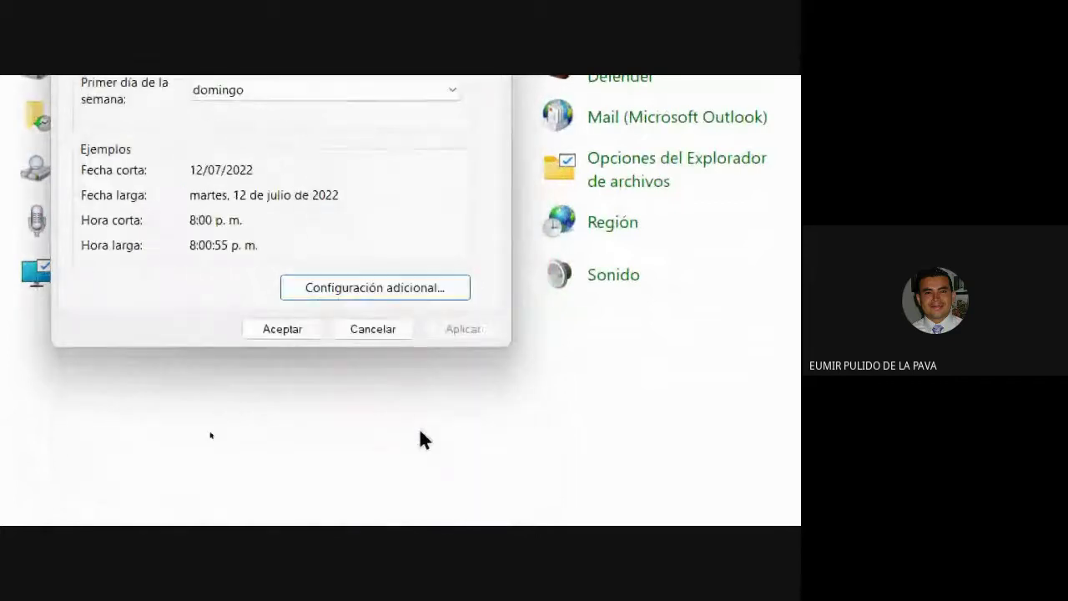
left_click(383, 329)
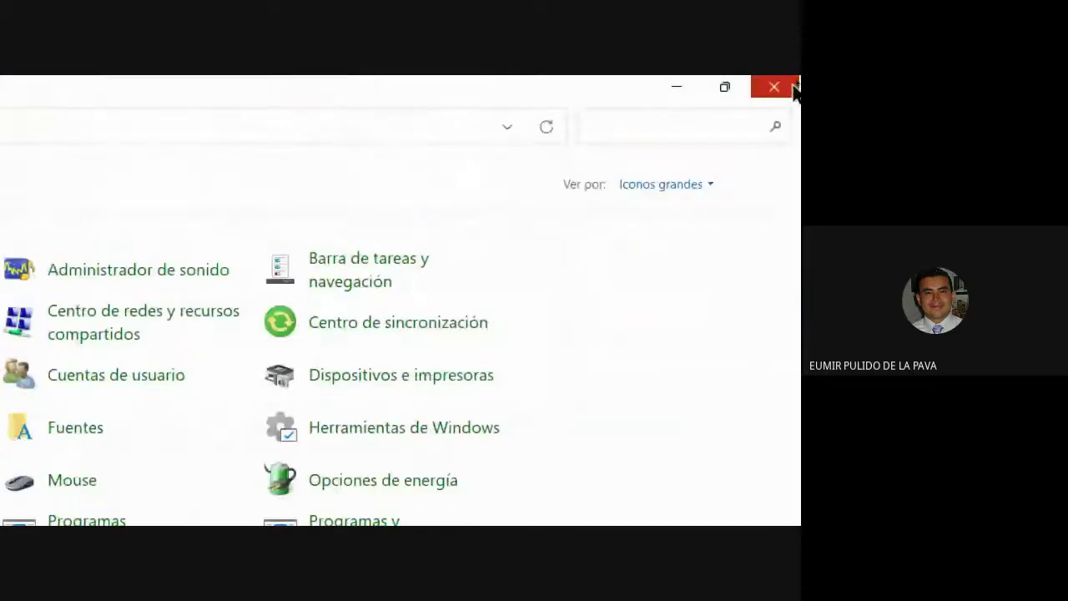
left_click(792, 90)
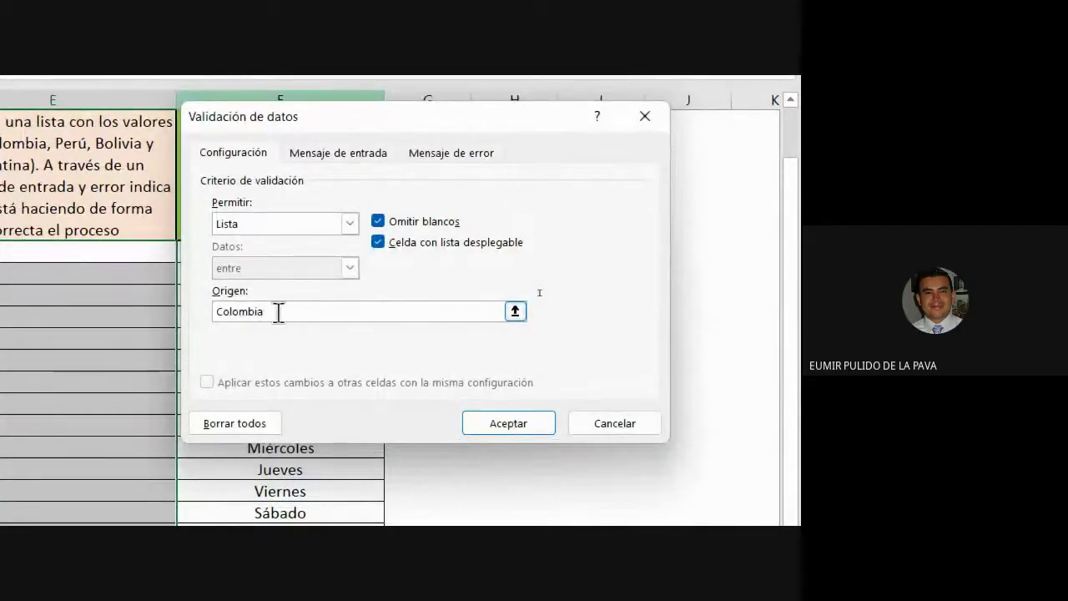
Step: Complete the list source as Colombia,Perú,Bolivia,Argentina and apply the validation rule to E4:E22
type(",")
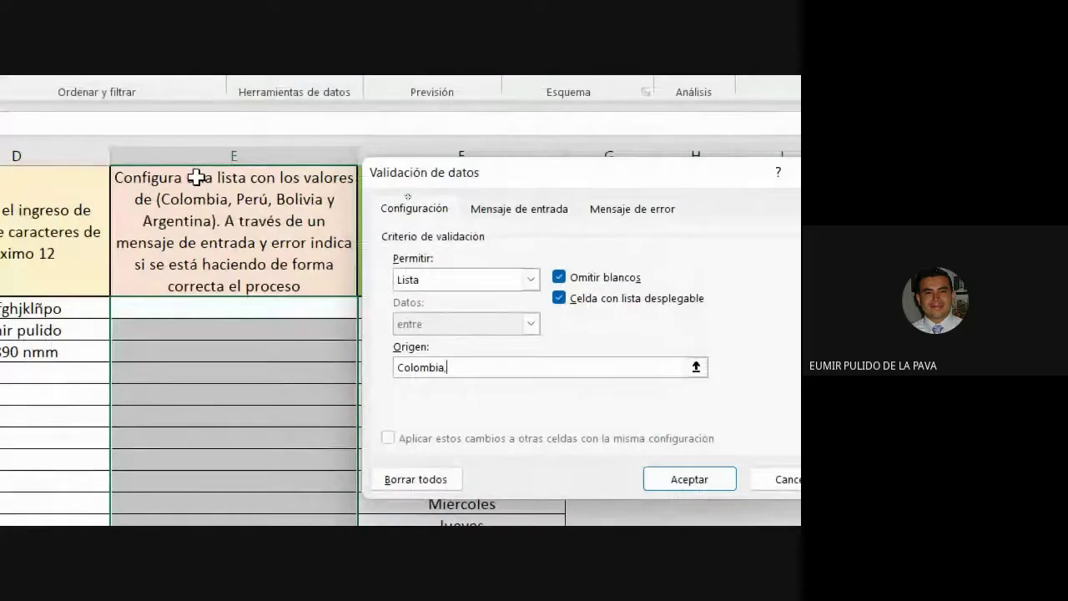
type("Perú,Bolivia")
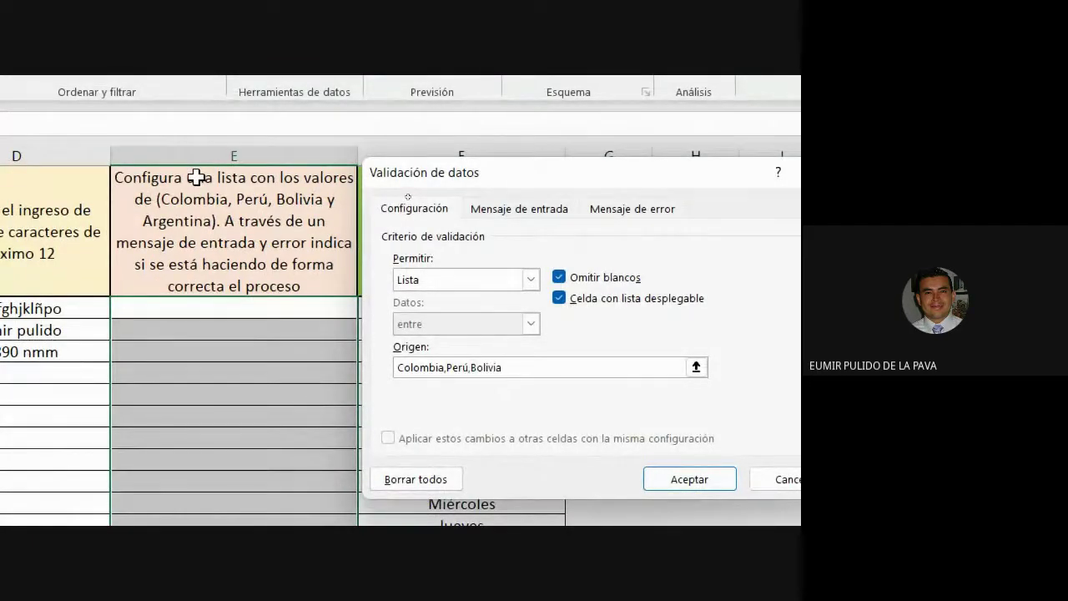
type(",Argentina")
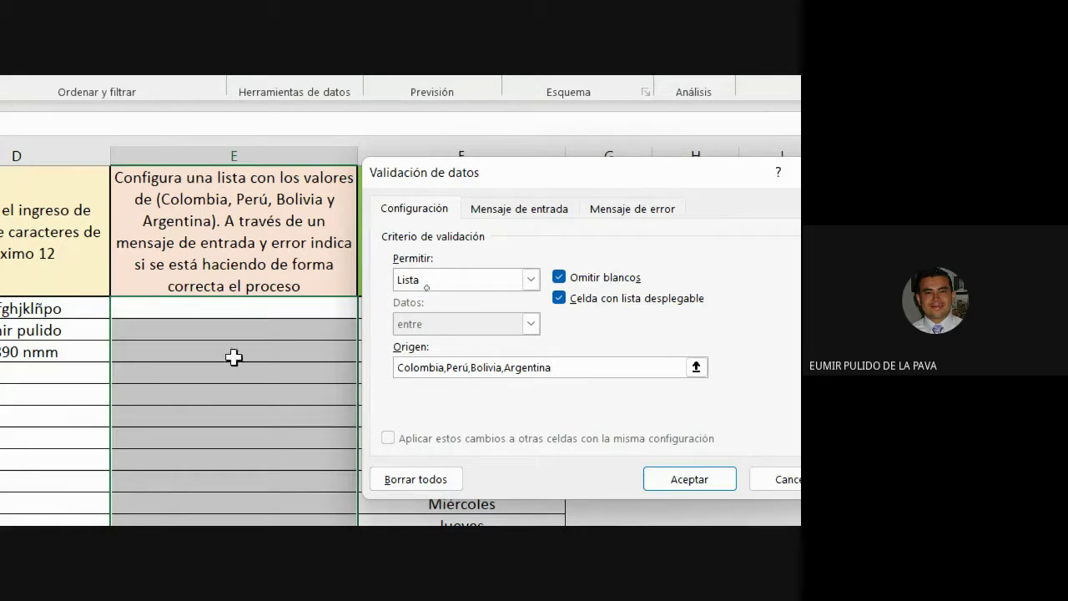
left_click(696, 486)
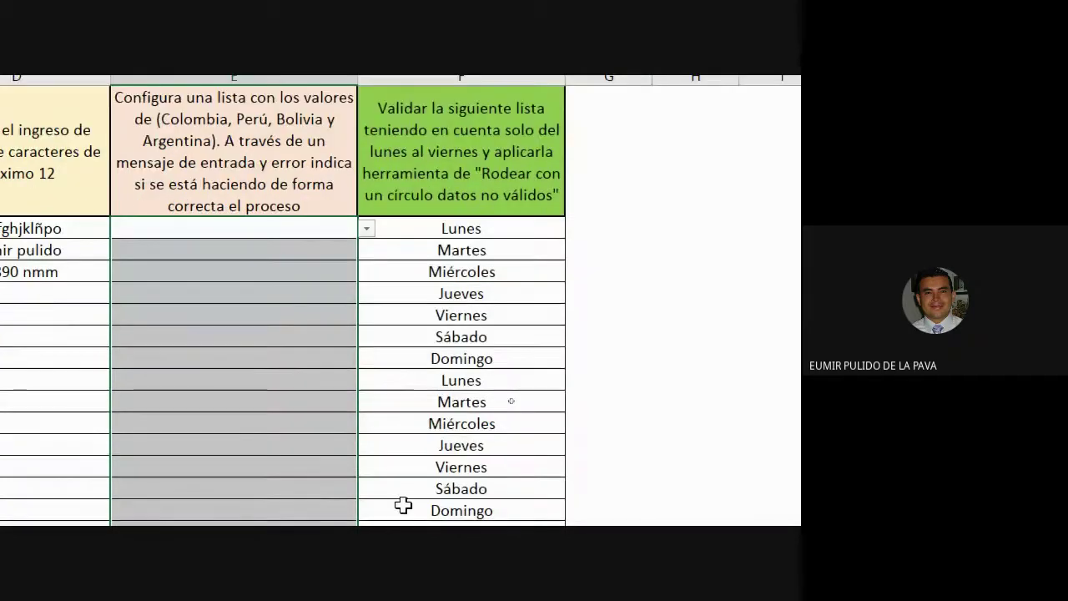
Step: Test the drop-down list in E4 by choosing Colombia,Perú,Bolivia,Argentina, and clear the cell
left_click(329, 333)
left_click(332, 350)
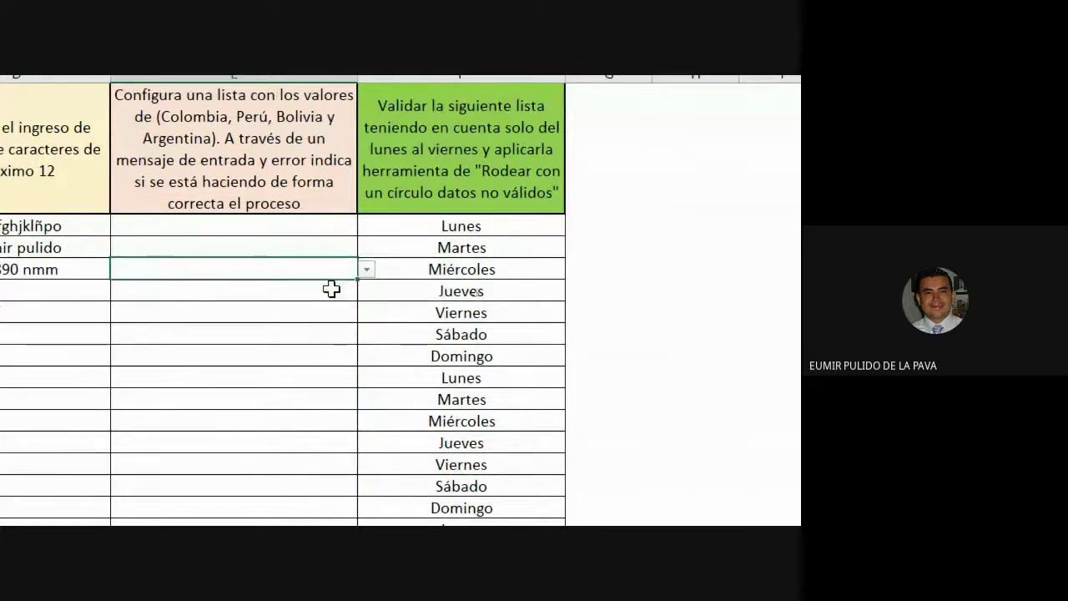
left_click(330, 290)
left_click(327, 309)
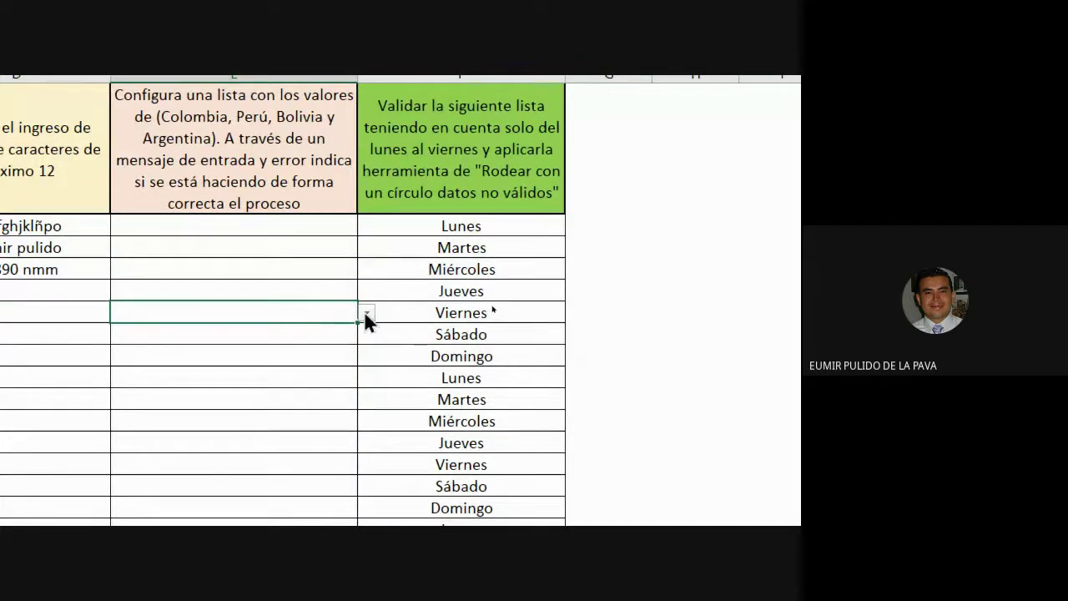
left_click(338, 217)
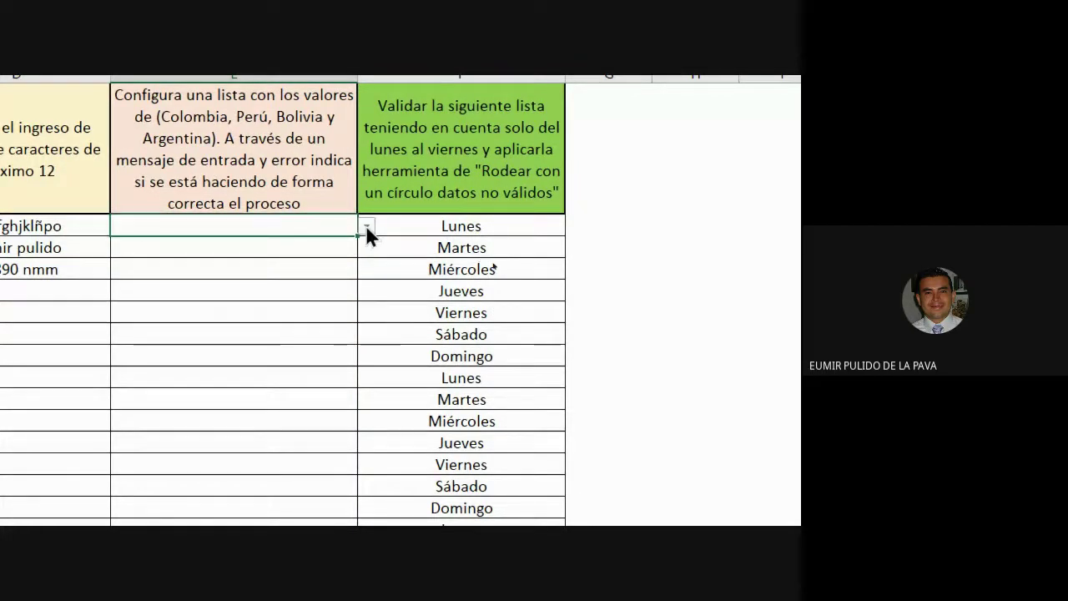
left_click(366, 225)
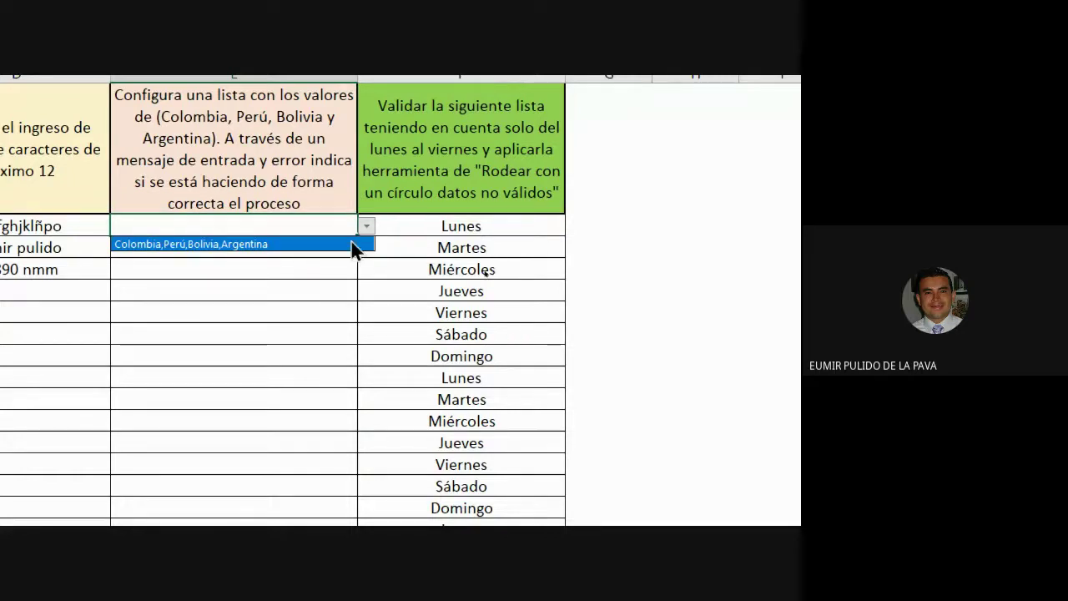
left_click(332, 245)
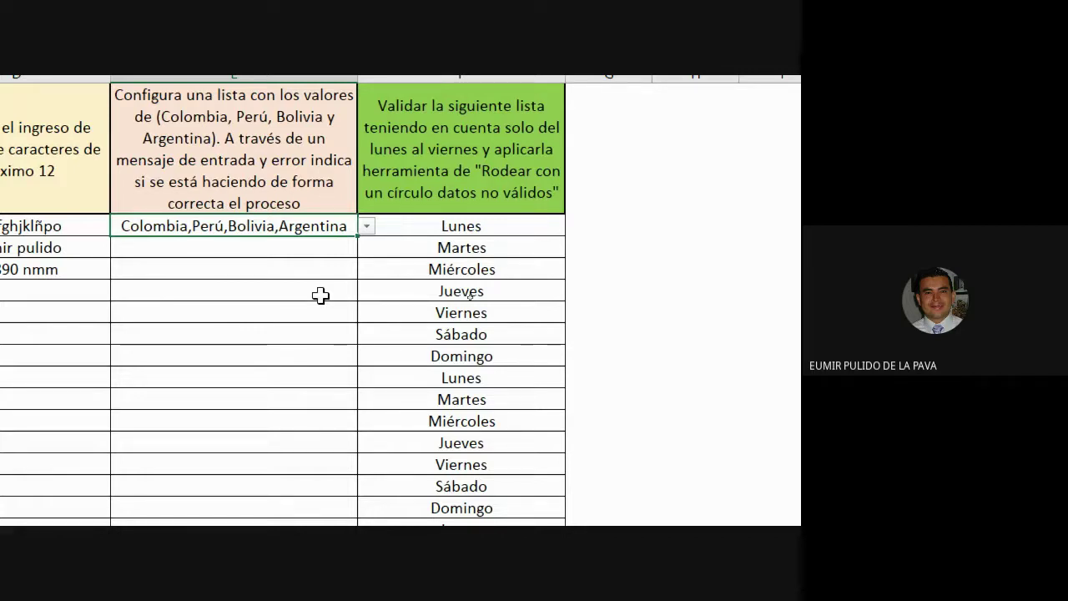
key("Delete")
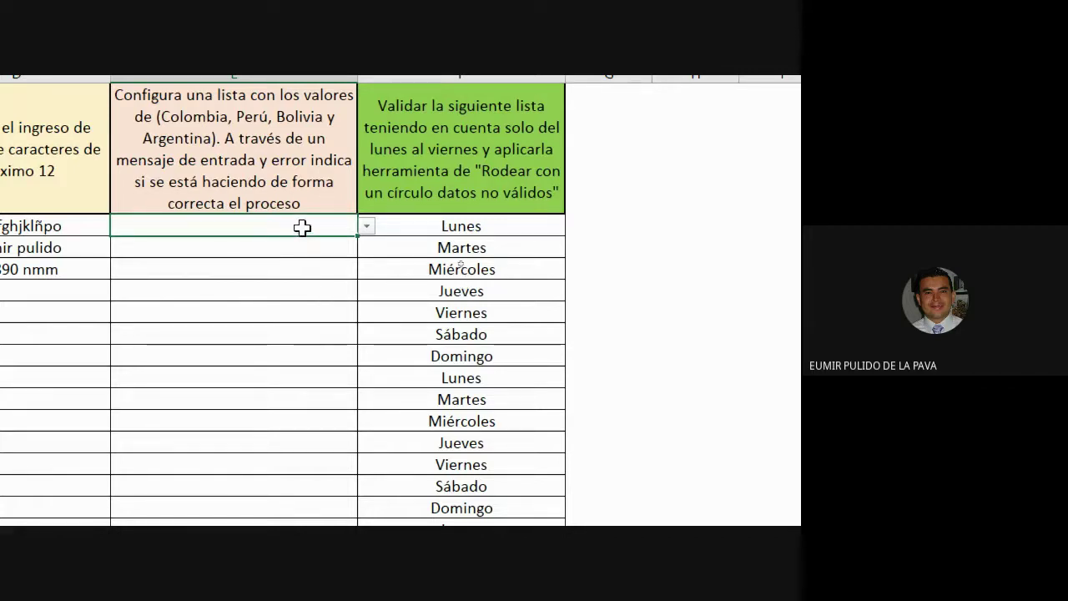
Step: Change the list rule's source for E4:E22 to Colombia;Perú;Bolivia;Argentina, separated by semicolons, and apply it
left_click_drag(303, 230, 277, 311)
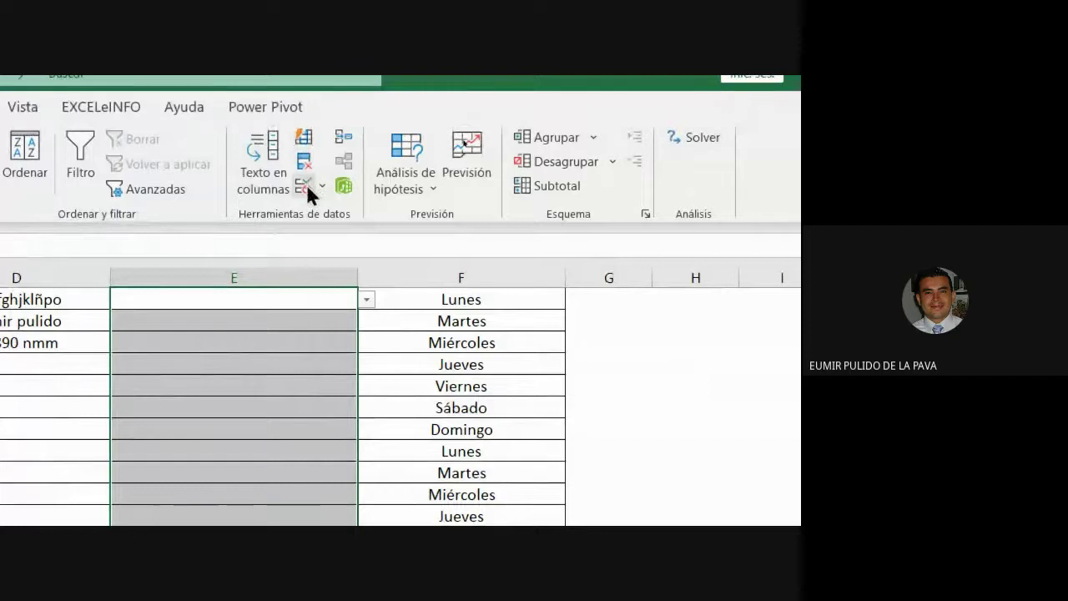
left_click(307, 183)
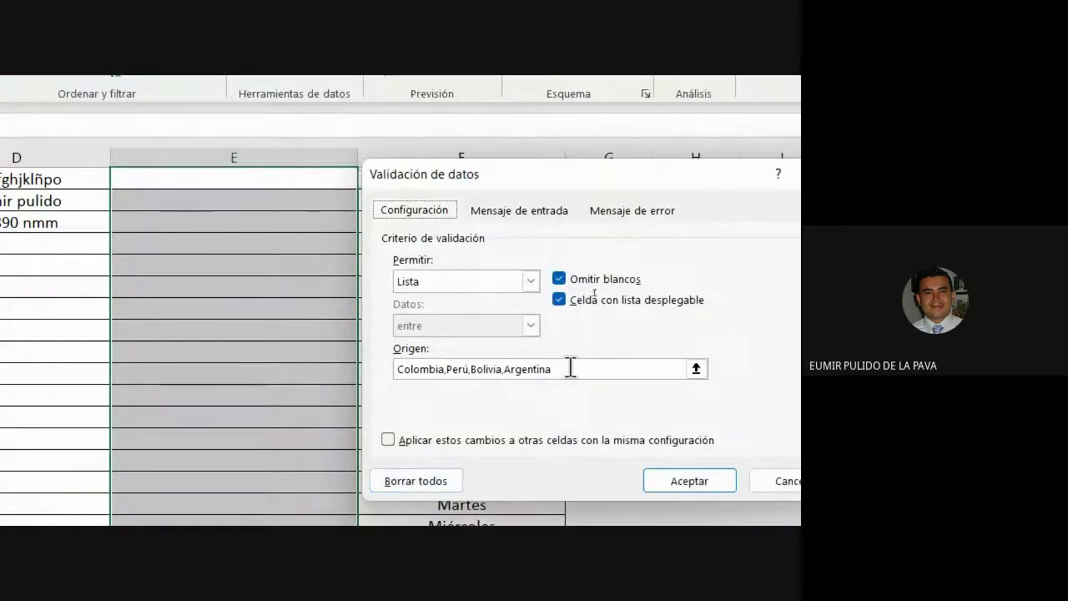
left_click(448, 370)
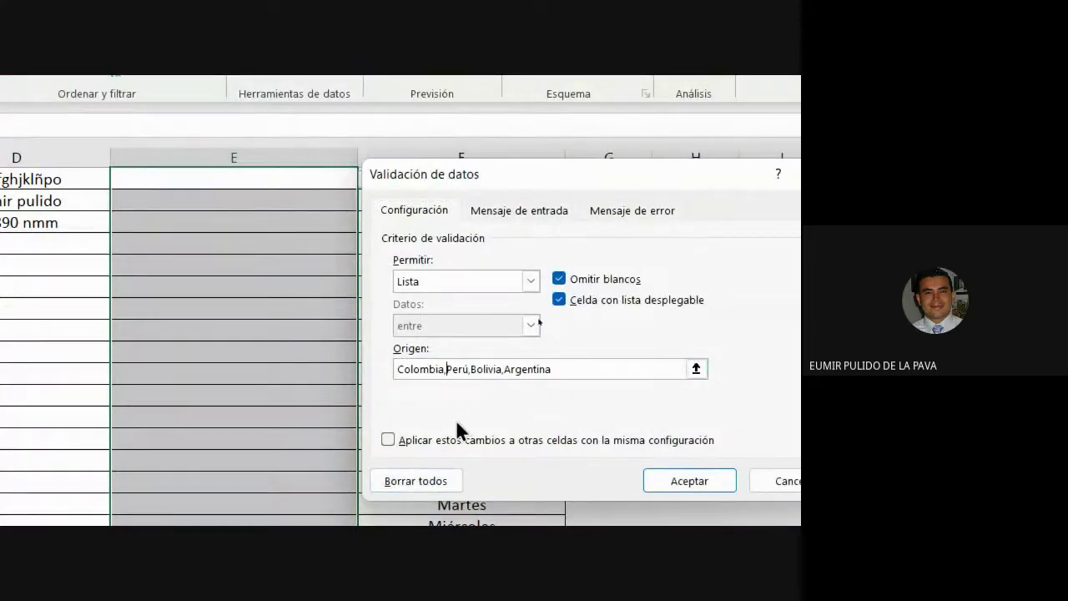
key("BackSpace")
type(";")
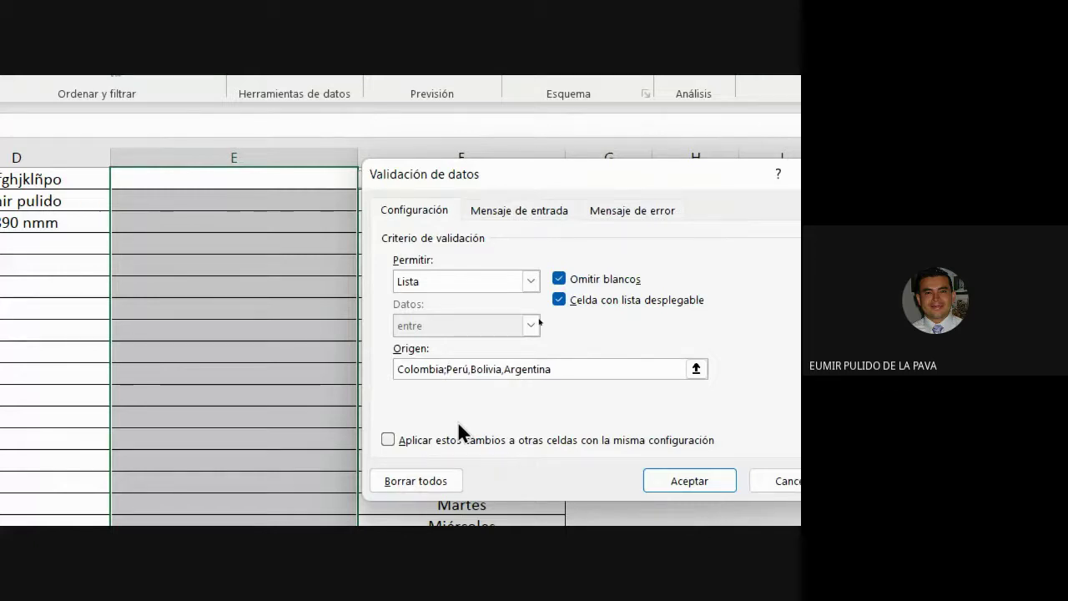
left_click(471, 369)
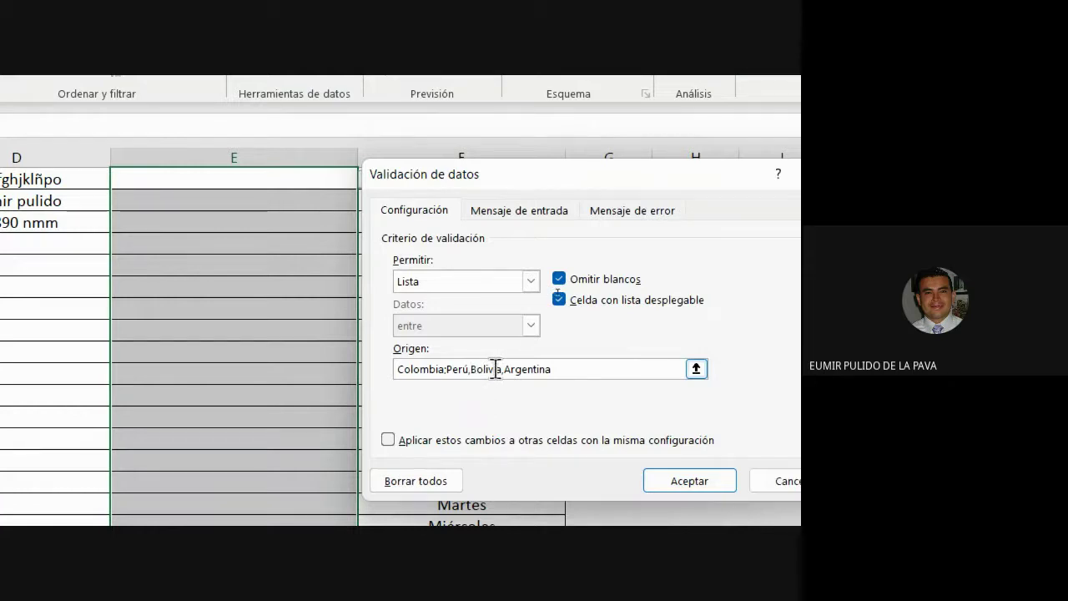
key("BackSpace")
type(";")
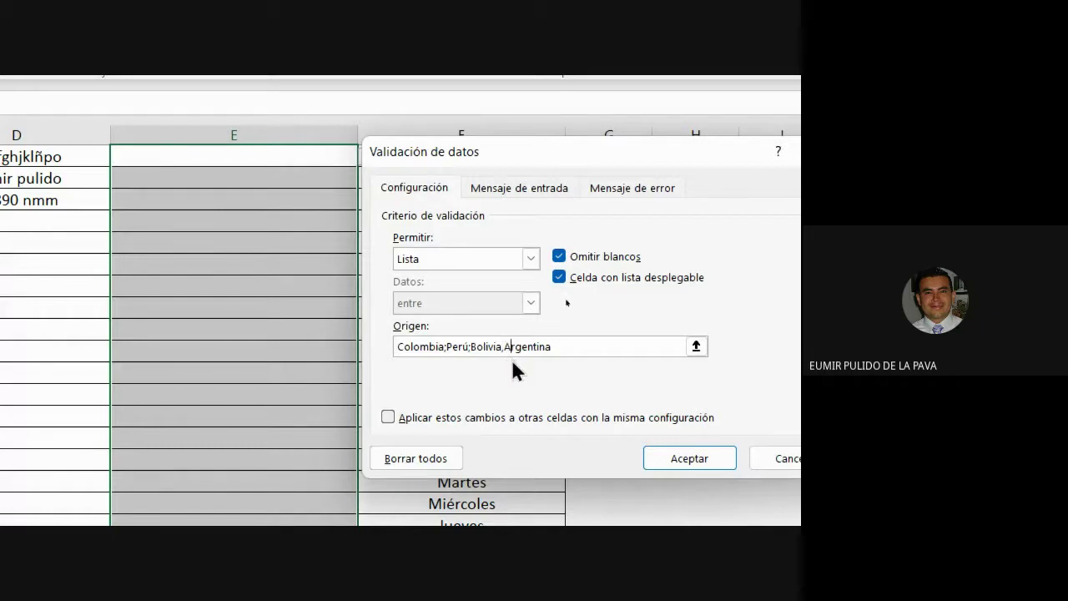
left_click(506, 346)
key("BackSpace")
type(";")
left_click(672, 464)
Step: Choose Perú in E4 and Colombia in E5 from their validation lists
left_click(397, 267)
scroll(417, 429, "up", 2)
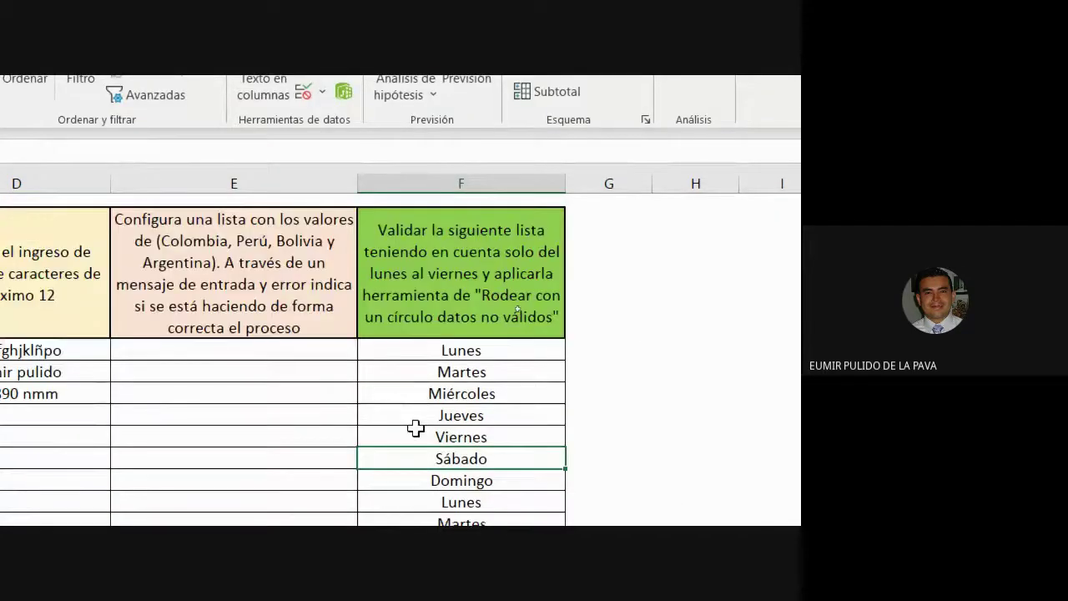
left_click(339, 400)
scroll(326, 502, "down", 1)
left_click(368, 321)
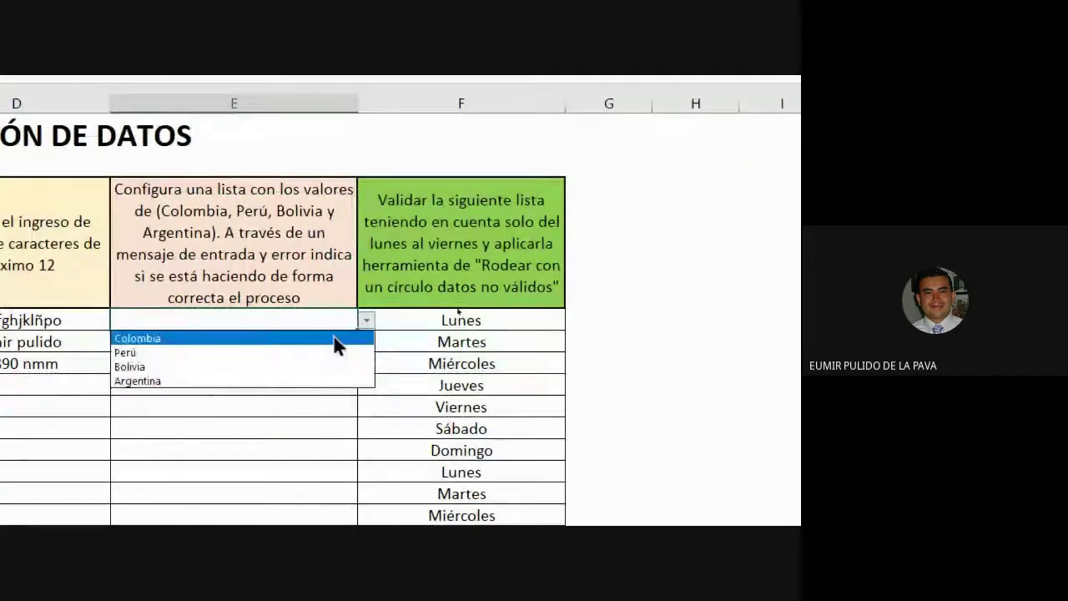
left_click(201, 352)
left_click(233, 340)
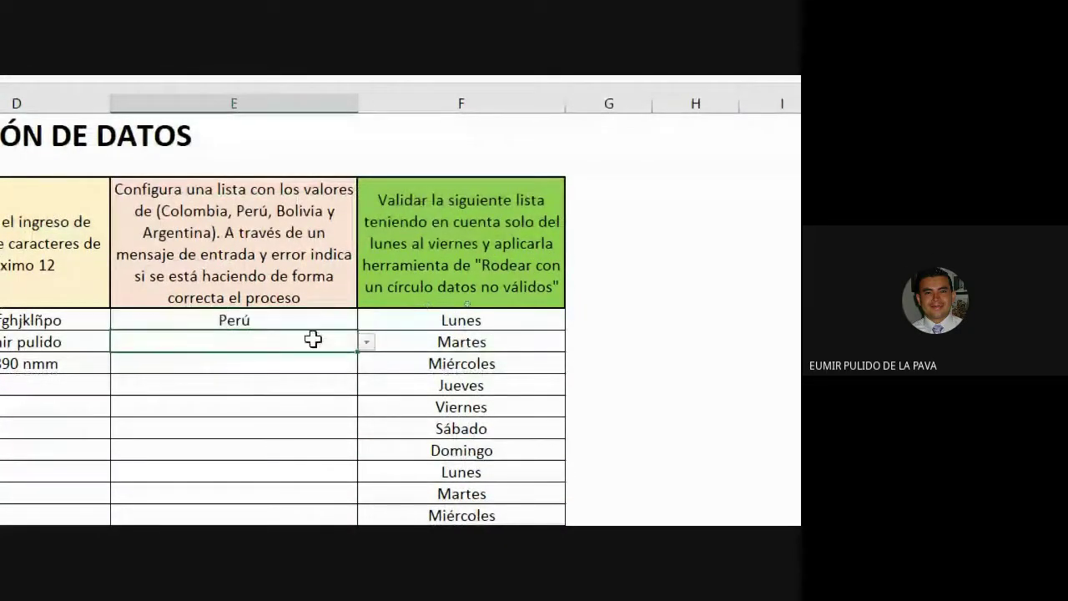
left_click(367, 341)
left_click(270, 360)
Step: Choose Argentina in E6 and Bolivia in E7 from their validation lists
left_click(288, 362)
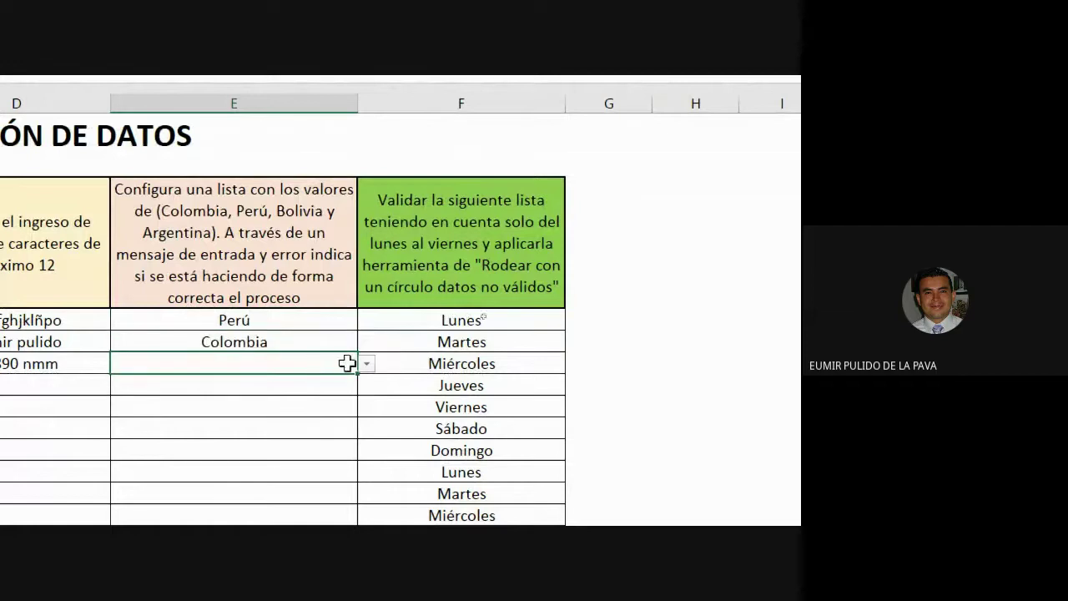
left_click(366, 363)
left_click(270, 422)
left_click(286, 385)
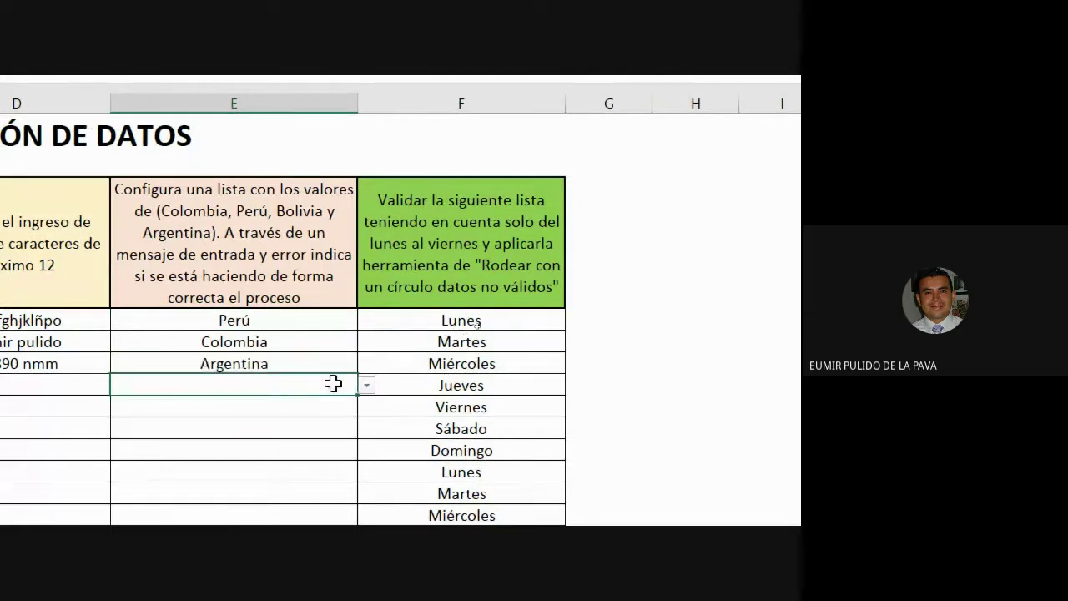
left_click(366, 384)
left_click(266, 431)
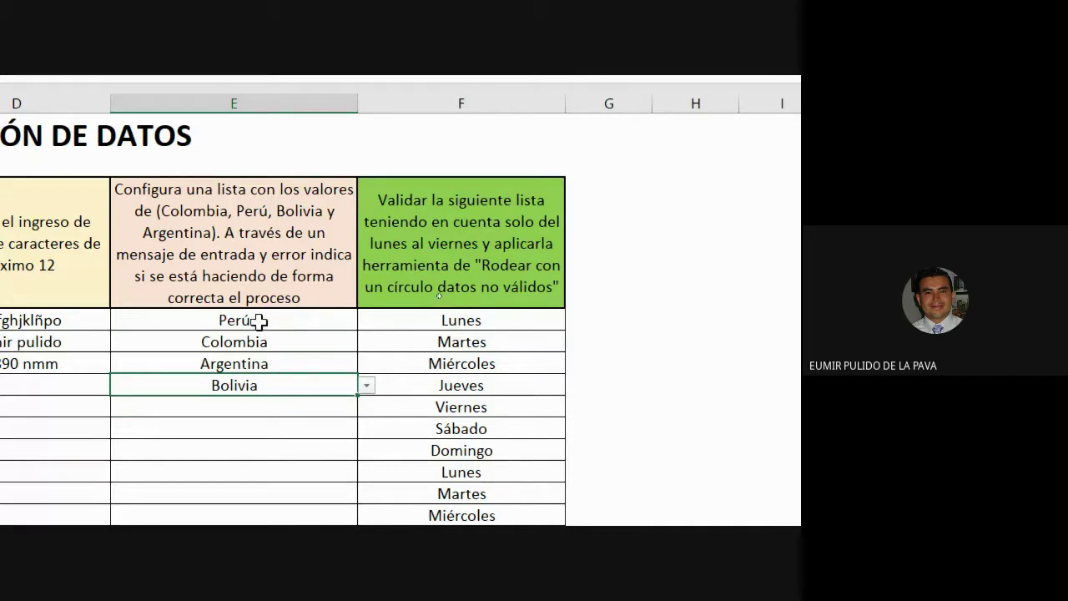
Step: Review the list validation settings for E4:E22 and close them without changes
mouse_move(250, 322)
left_mouse_down()
mouse_move(220, 362)
mouse_move(230, 497)
mouse_move(222, 520)
mouse_move(205, 517)
mouse_move(237, 325)
left_mouse_up()
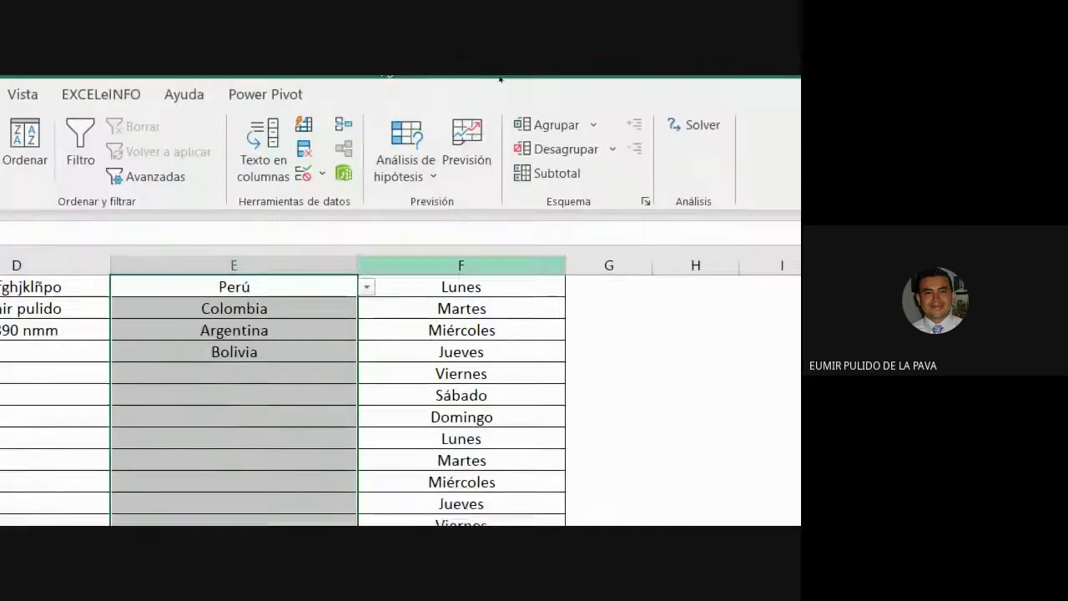
left_click(306, 206)
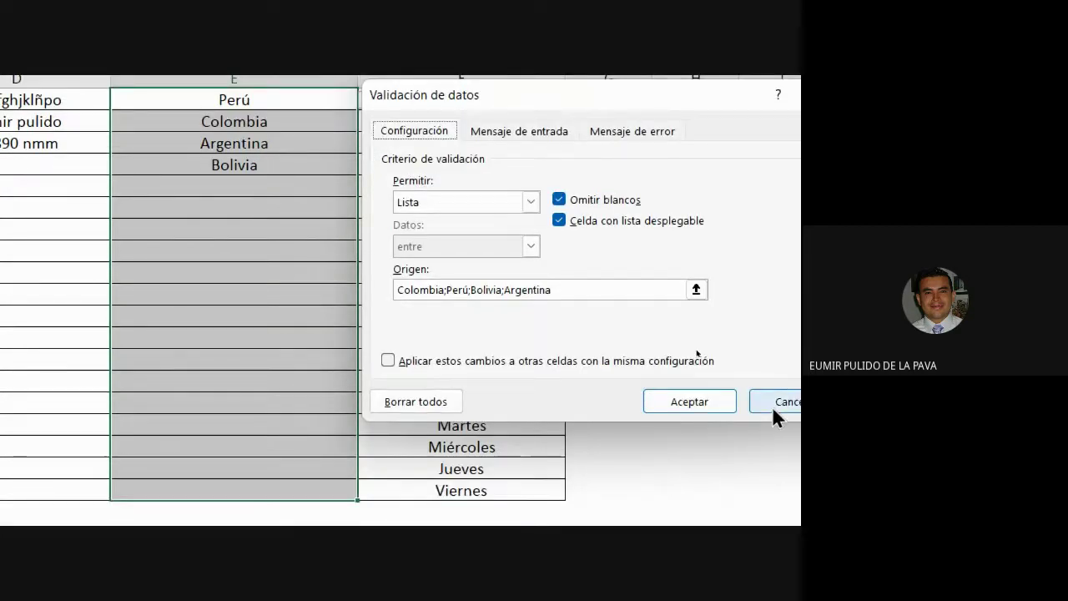
left_click(774, 464)
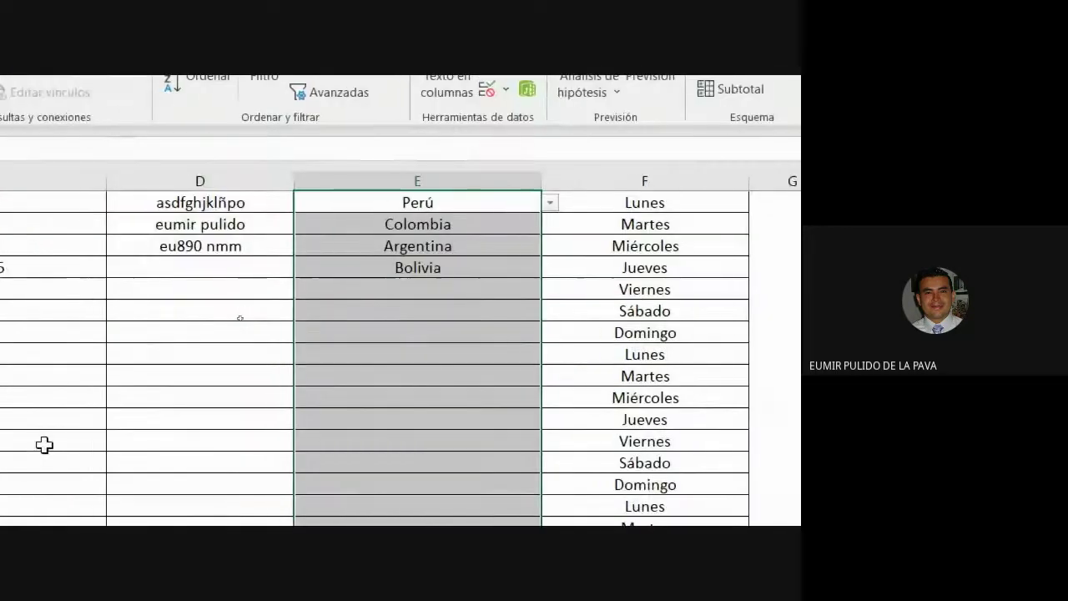
Step: Enter Colombia, Perú, Bolivia and Argentina one below another in O4:O7 as the list source
scroll(36, 499, "up", 1)
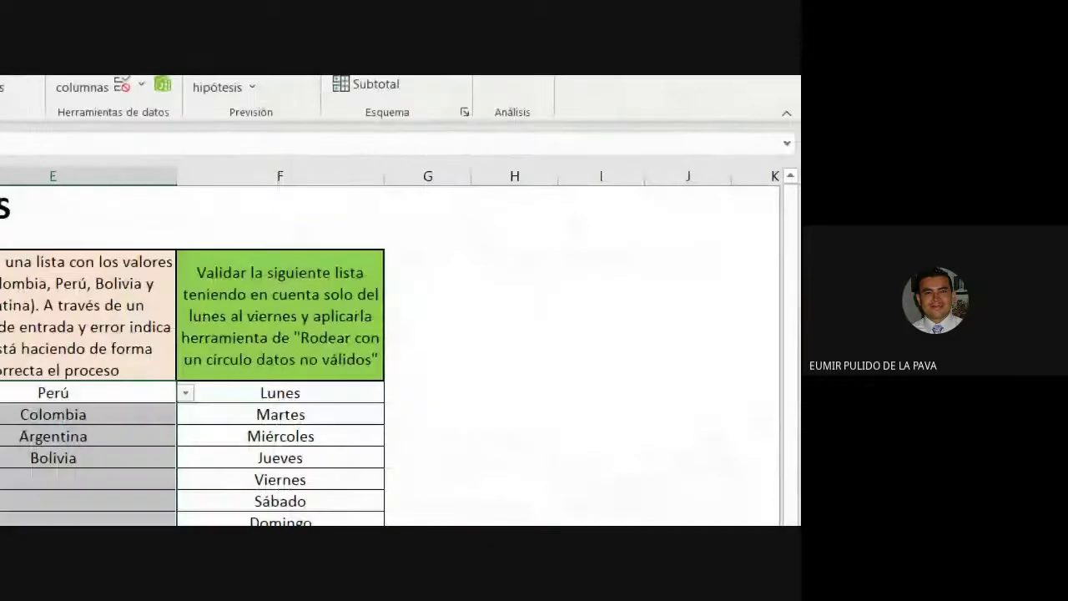
left_click(699, 390)
key("Right")
key("Right")
key("Right")
key("Right")
key("Right")
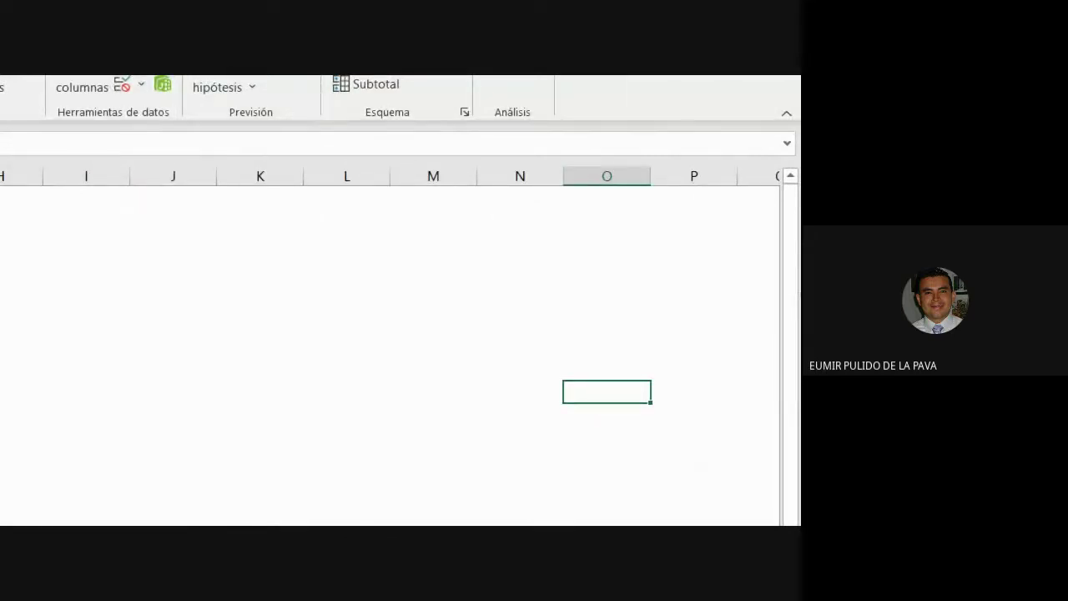
type("Colombia")
key("Return")
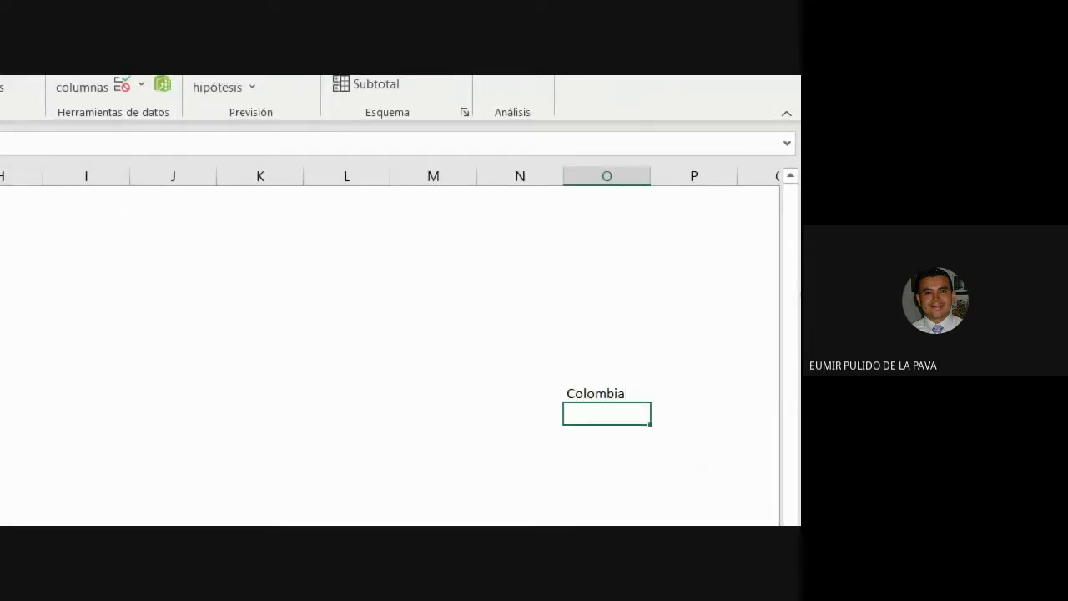
type("Perú")
key("Return")
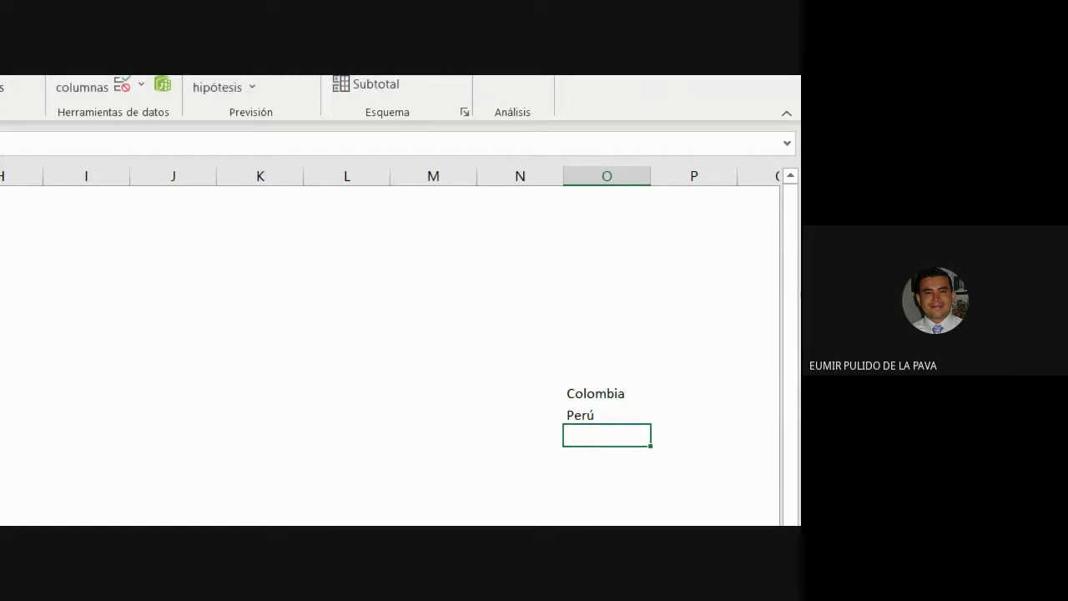
type("Bolivia")
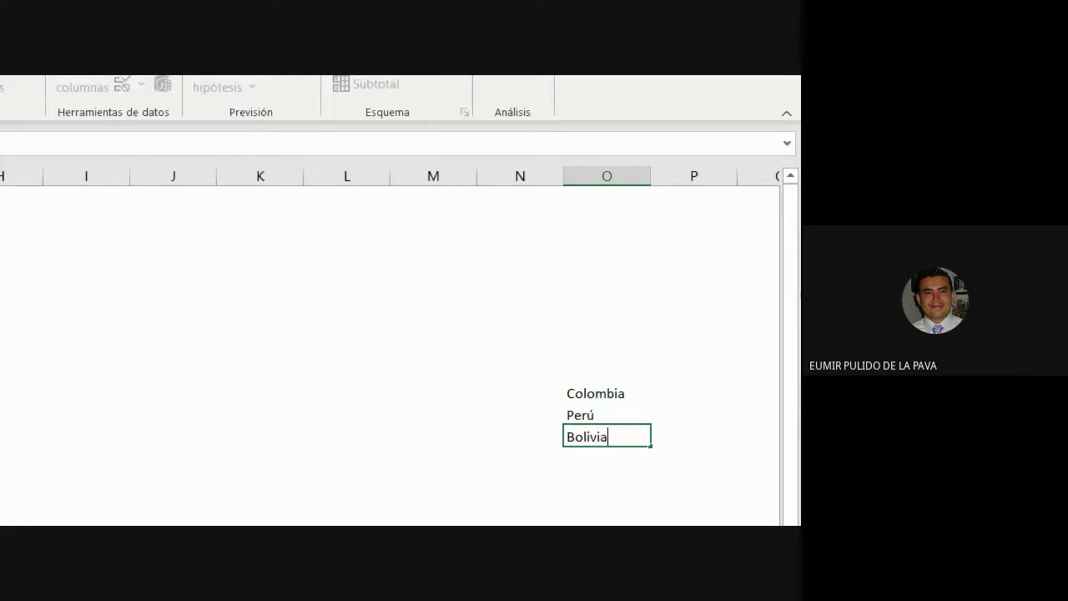
key("Return")
type("Argen")
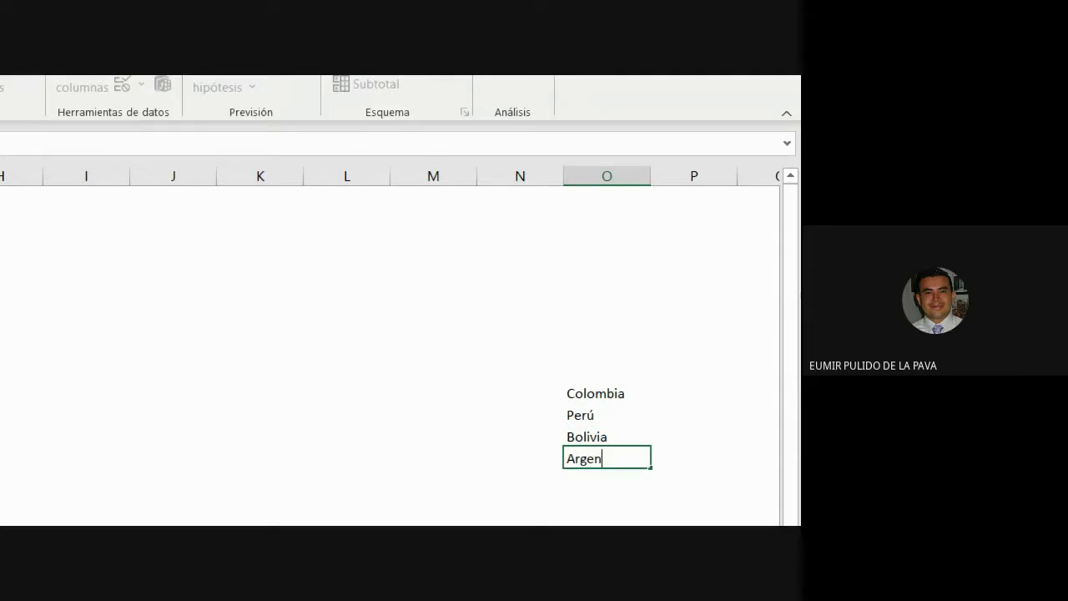
type("tina")
key("Return")
Step: Clear the validation rule of E4:E22 and apply a Lista rule with the source =$O$4:$O$7
scroll(17, 473, "left", 3)
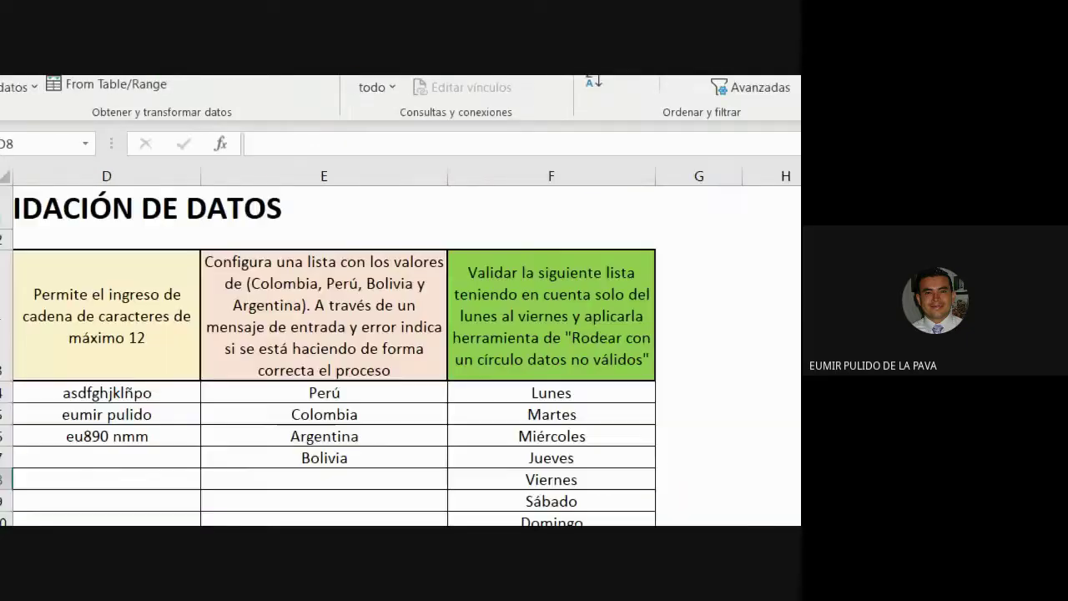
left_click_drag(338, 392, 358, 436)
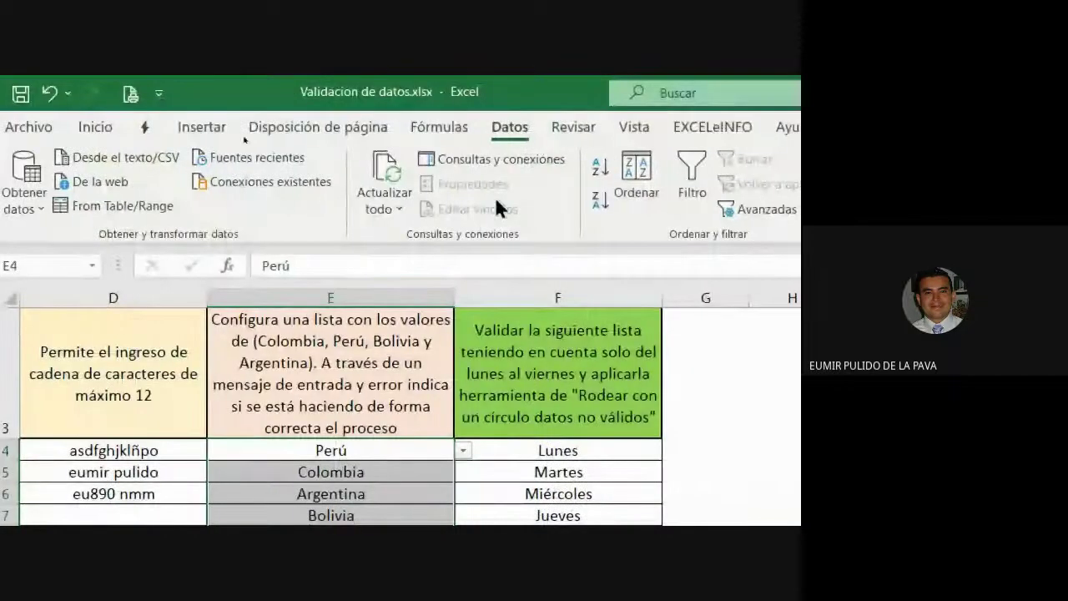
left_click(573, 207)
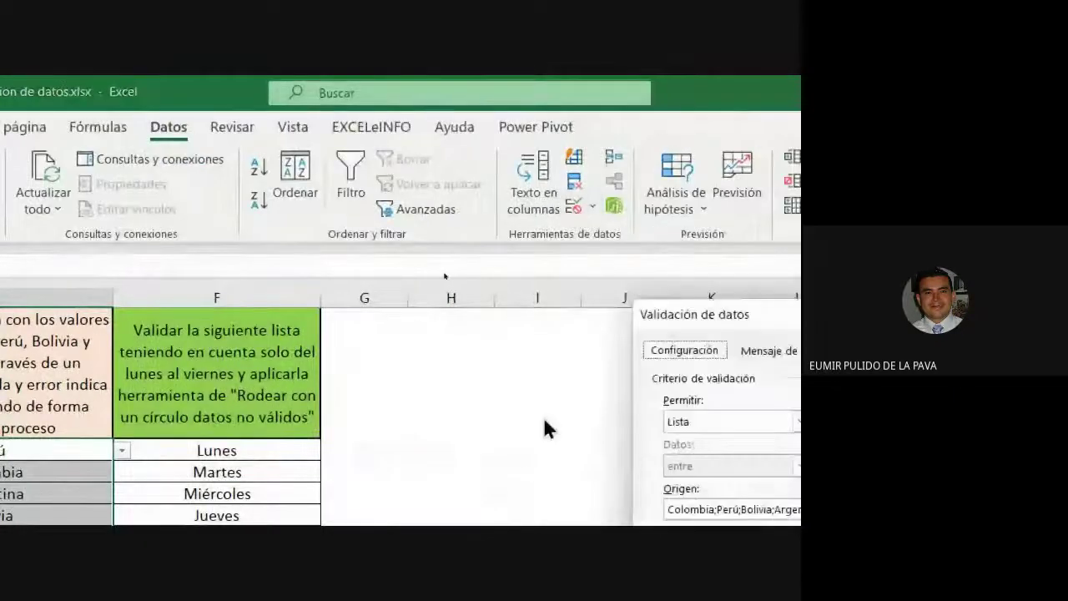
left_click(388, 408)
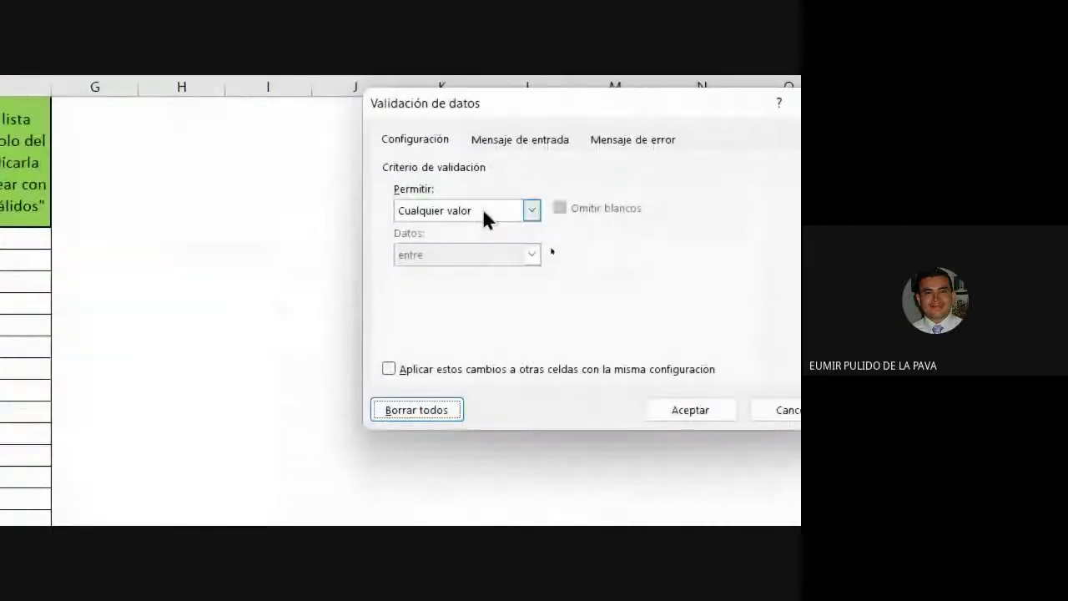
left_click(484, 211)
left_click(455, 274)
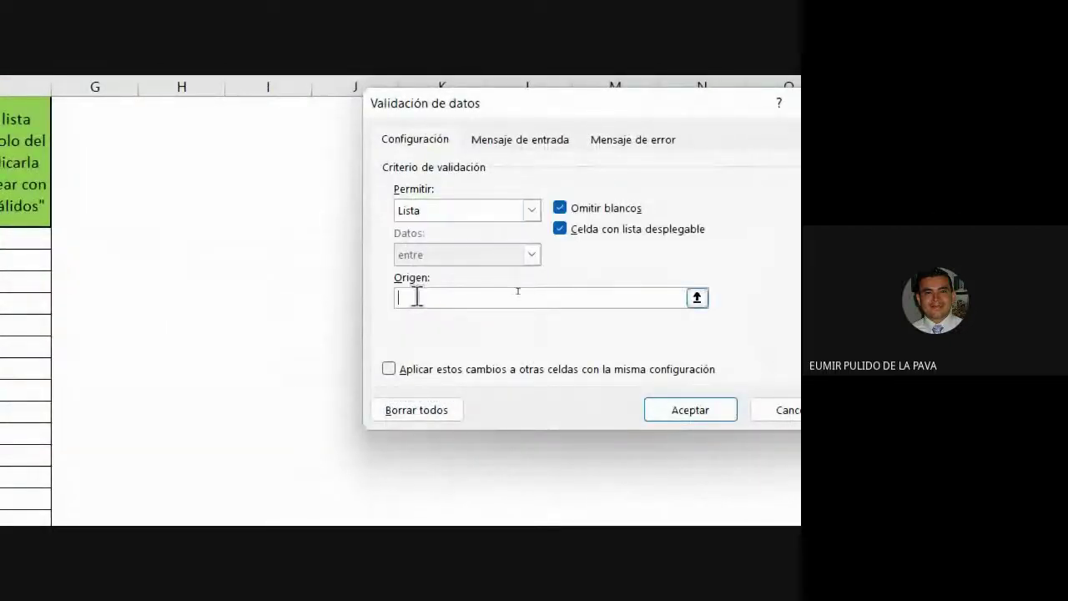
left_click_drag(478, 126, 190, 147)
left_click(124, 336)
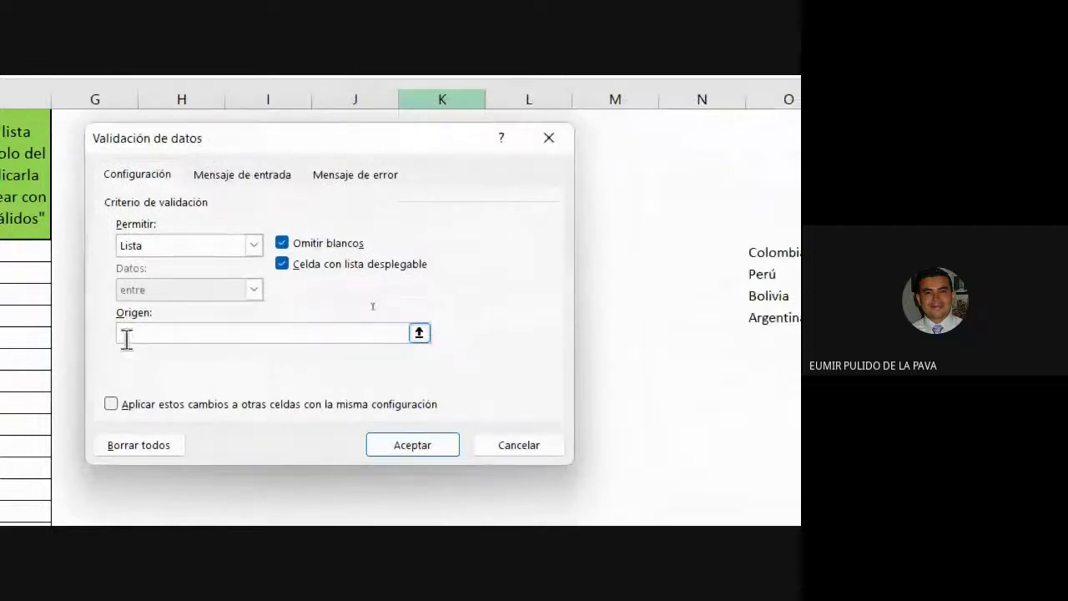
left_click_drag(572, 250, 578, 319)
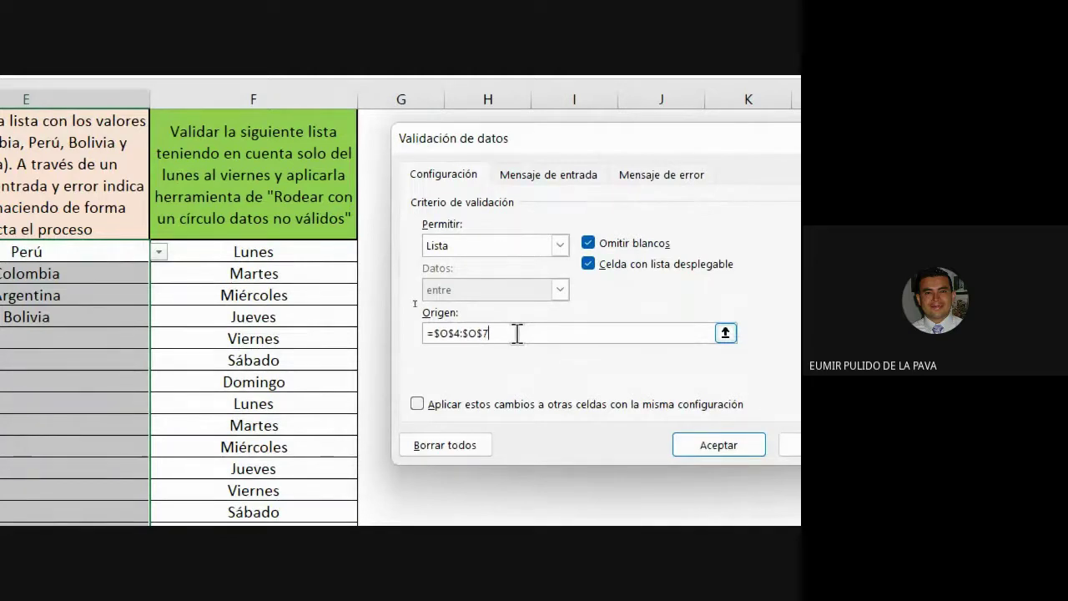
left_click(688, 446)
Step: Clear the entries in E4:E7 and choose Bolivia in E4 from its validation list
left_click_drag(333, 272, 362, 314)
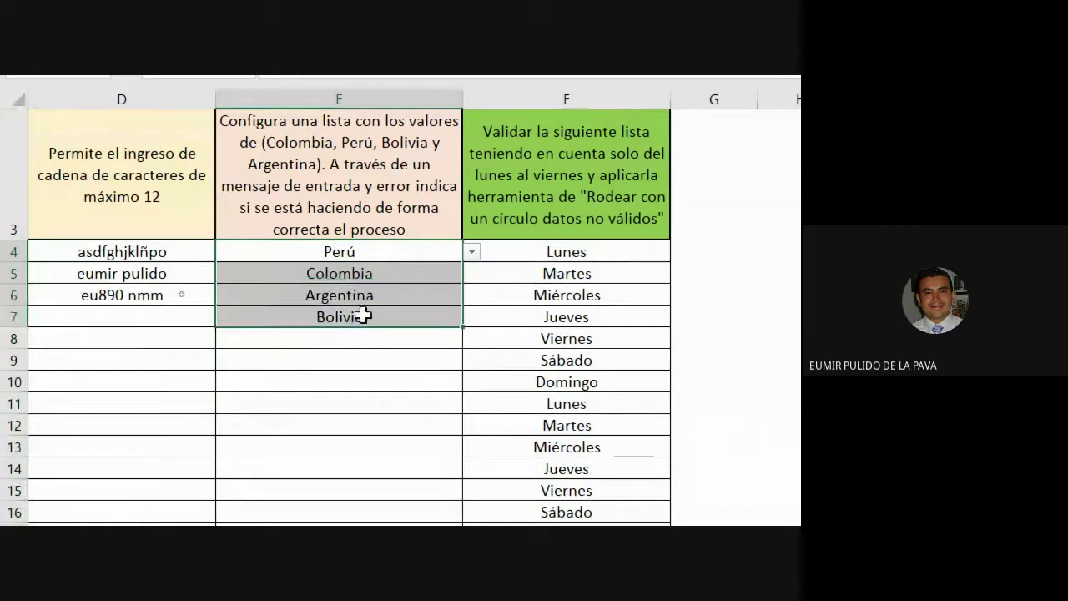
key("ctrl+z")
left_click(437, 252)
left_click(472, 252)
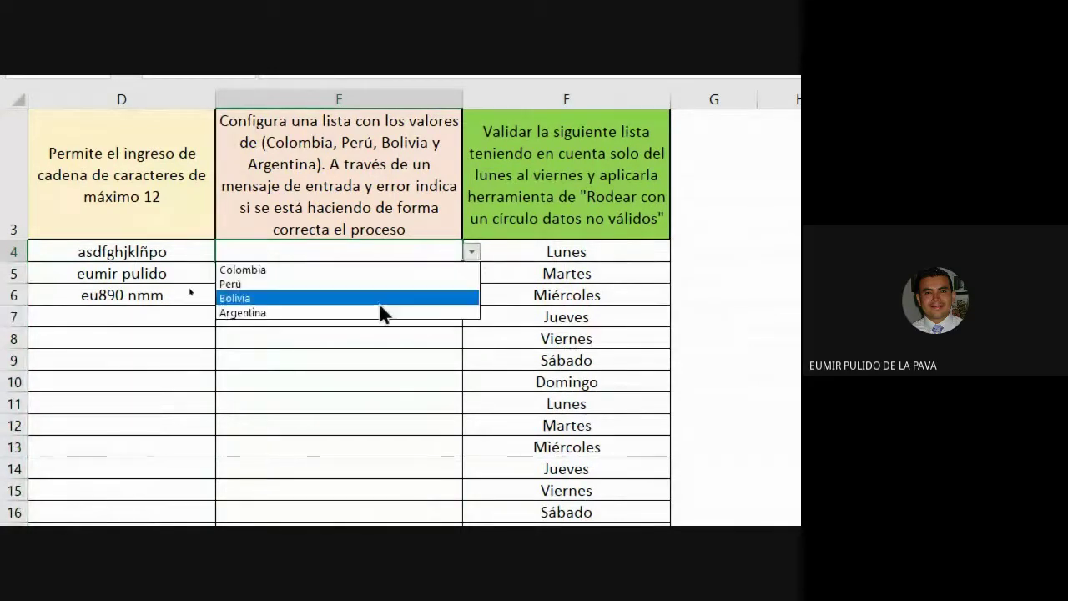
left_click(380, 299)
Step: Choose Argentina in E8 and Colombia in E11 from their validation lists
left_click(371, 335)
left_click(472, 338)
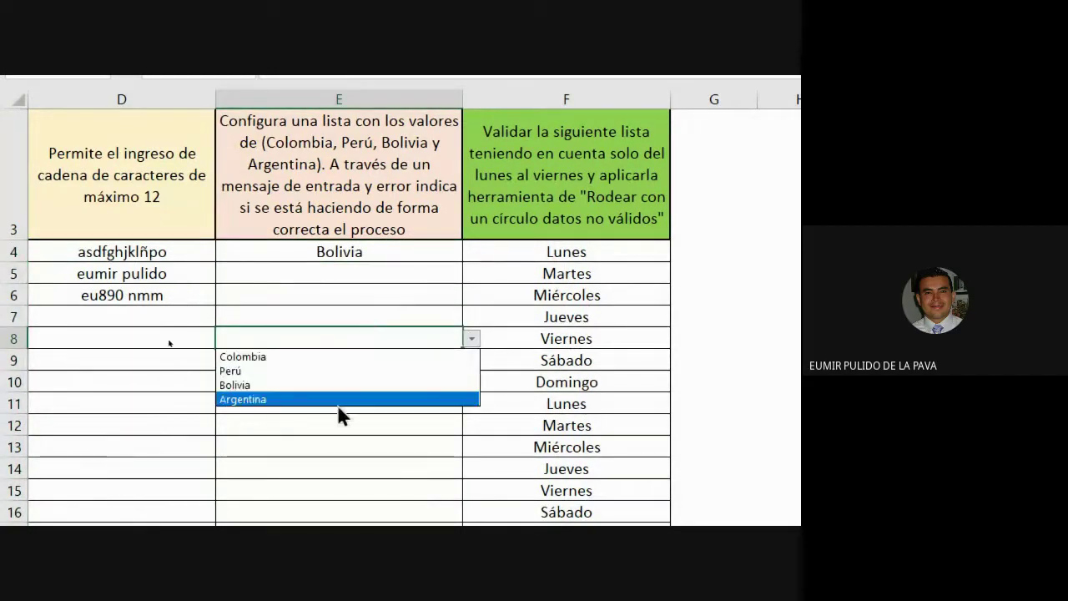
left_click(346, 398)
left_click(346, 398)
left_click(472, 403)
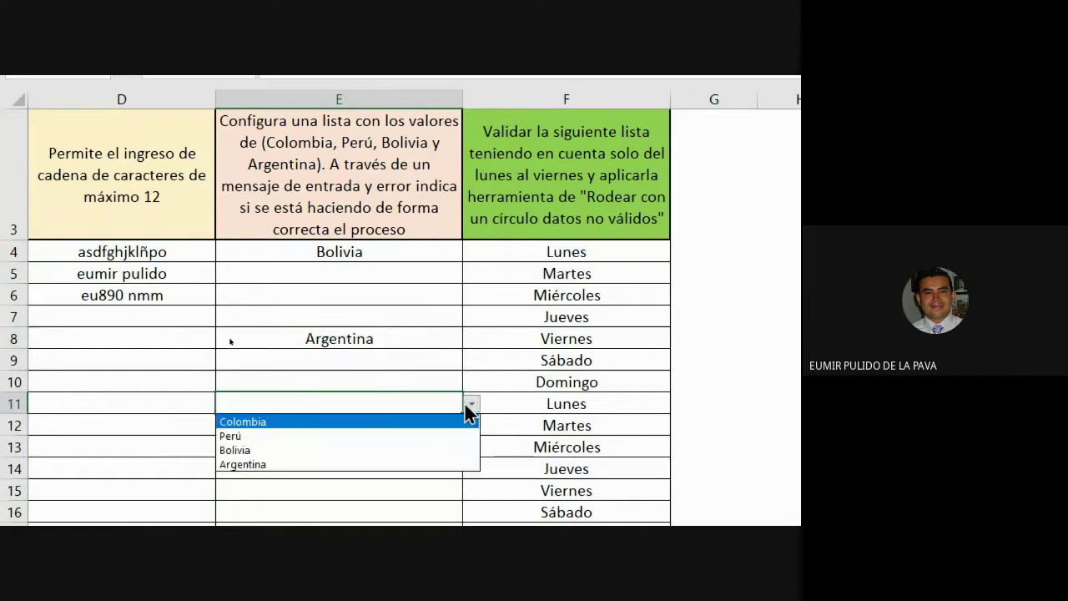
left_click(362, 418)
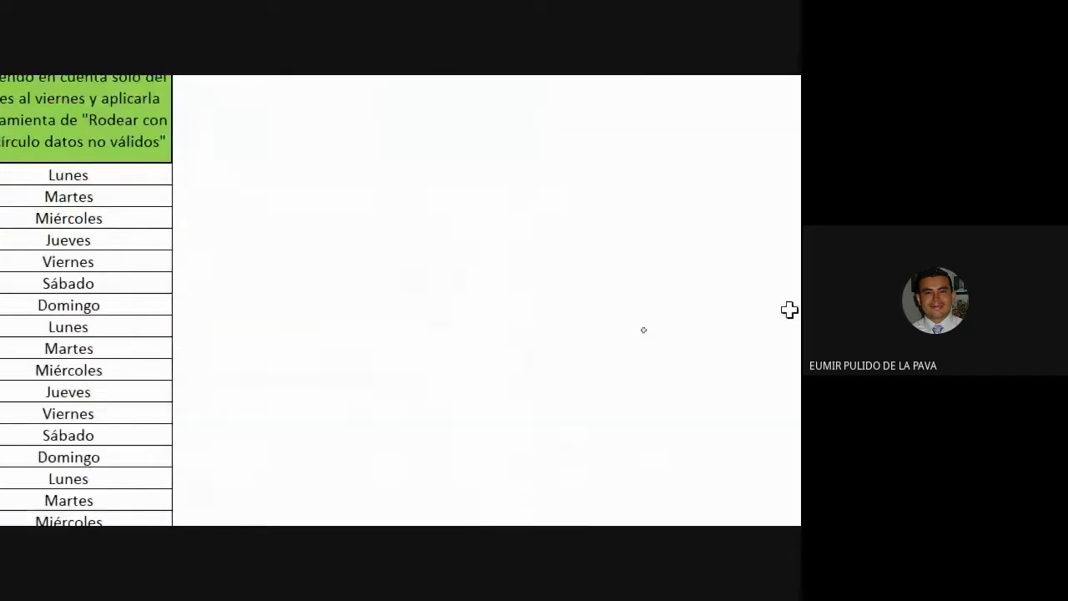
Step: Test E4's drop-down list with Colombia deleted from source cell O4, and undo that deletion
left_click(632, 183)
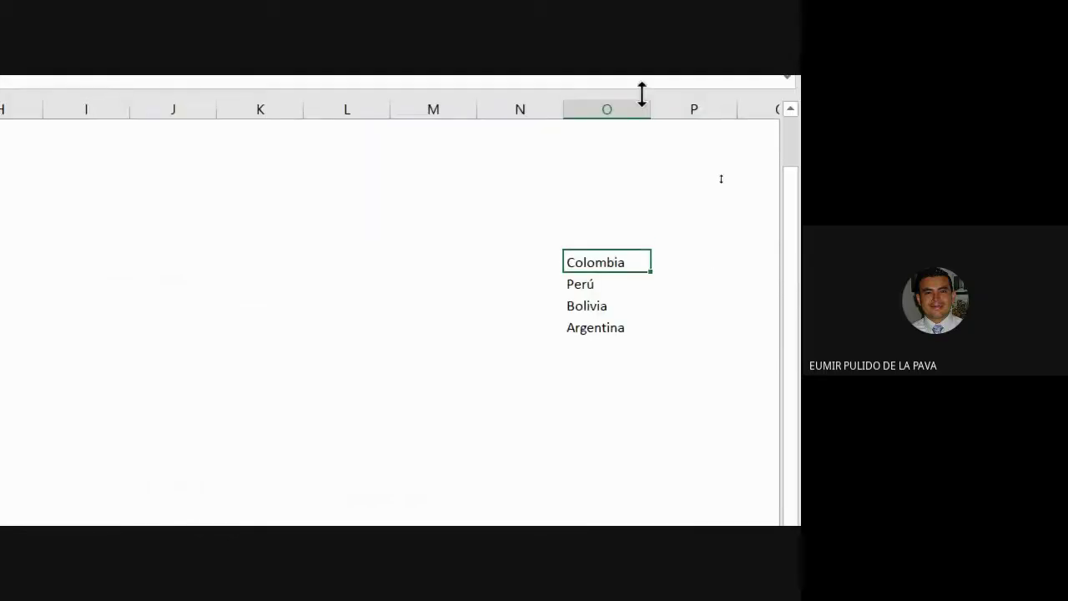
key("Delete")
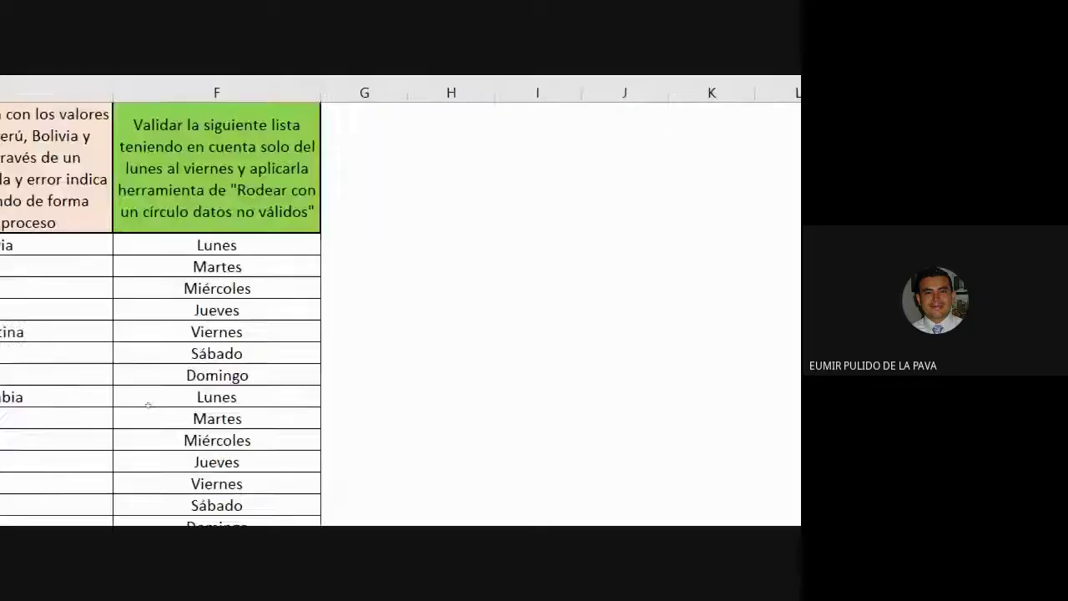
left_click(360, 252)
left_click(472, 252)
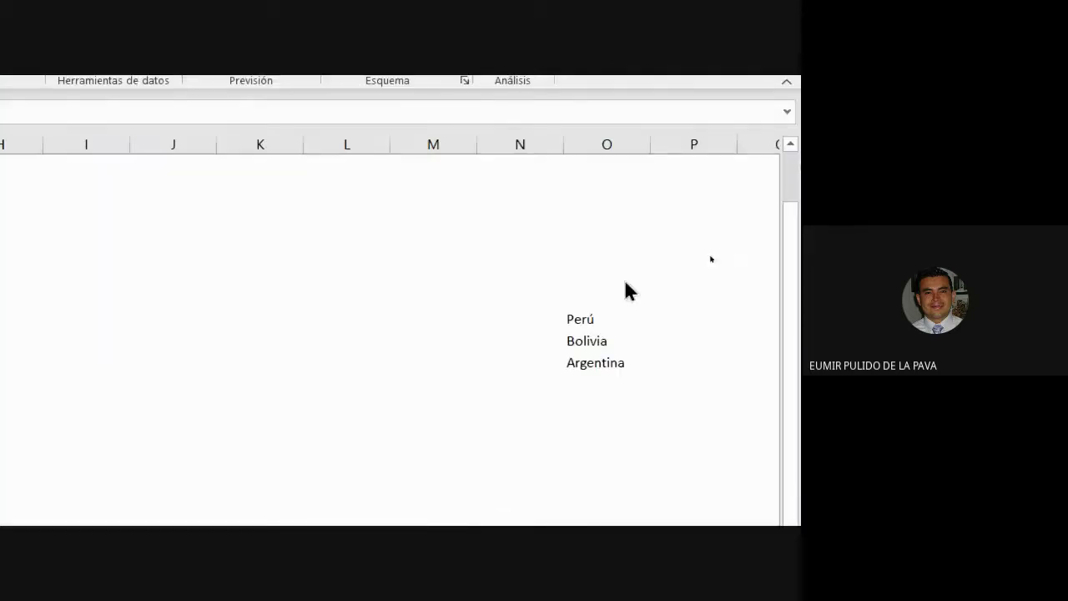
left_click(611, 297)
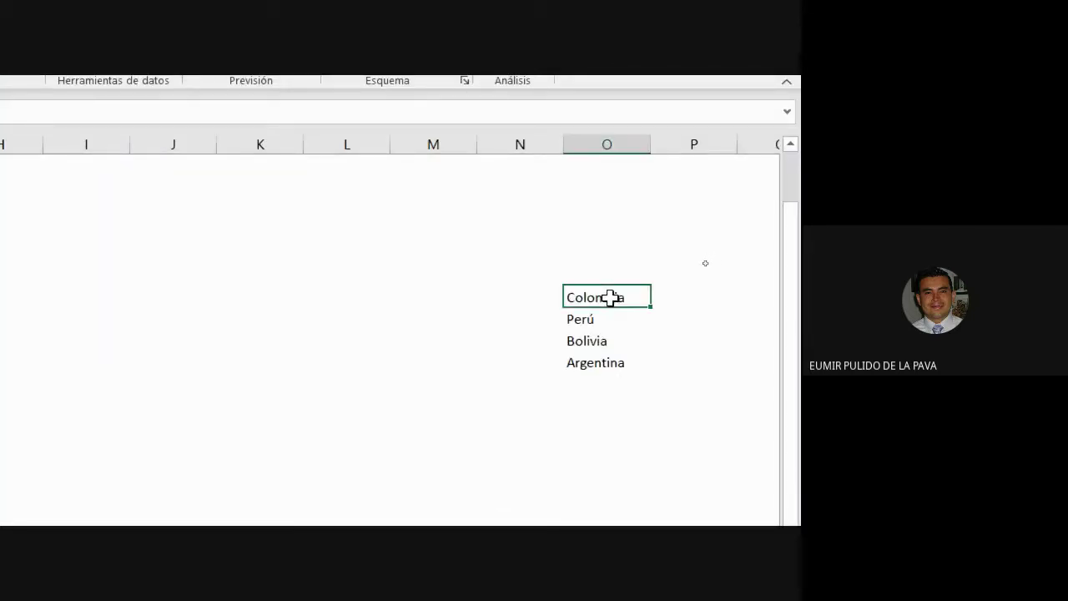
Step: Set the font colour of the source list in O4:O7 to white
left_click_drag(610, 297, 601, 358)
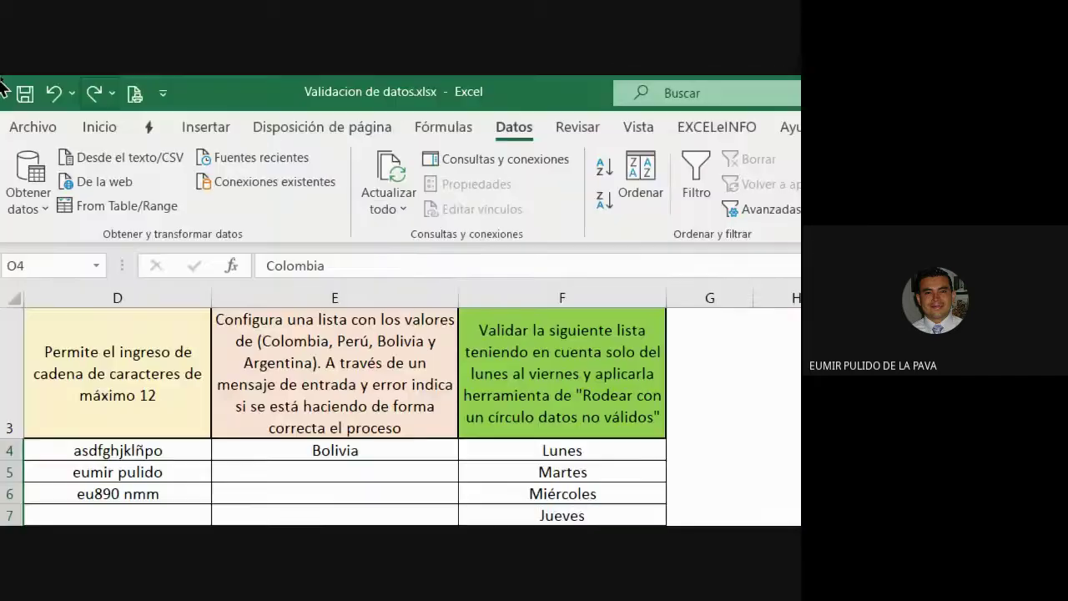
left_click(98, 125)
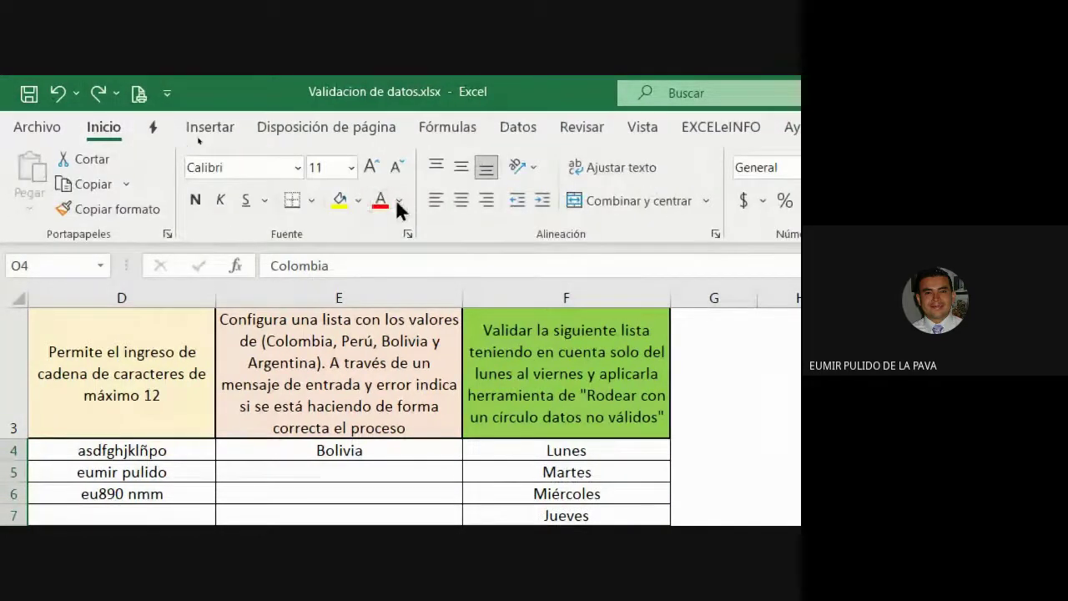
left_click(399, 202)
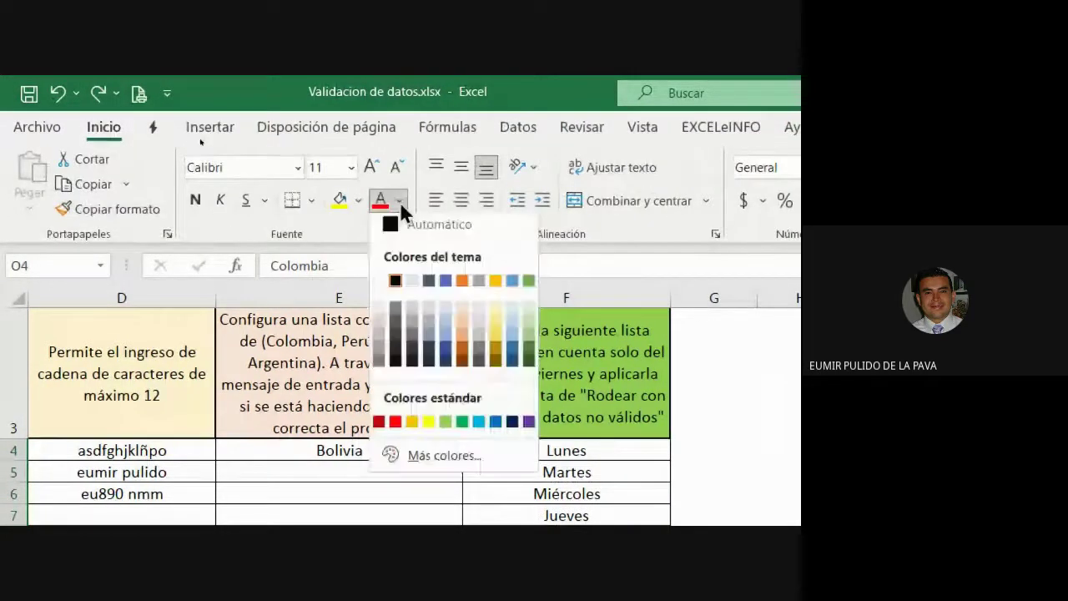
left_click(380, 287)
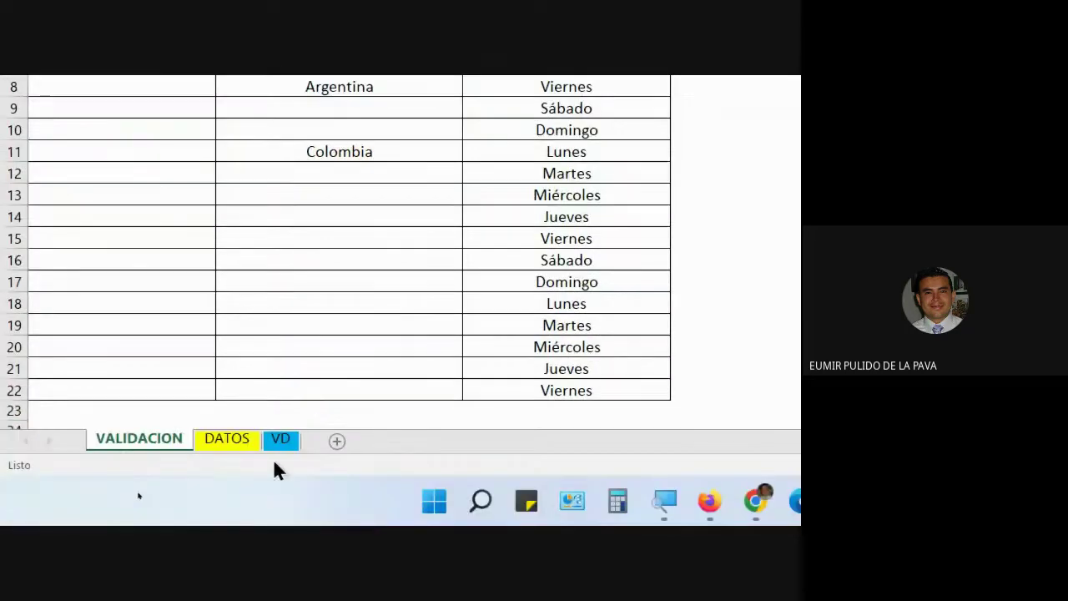
Step: Insert a new worksheet directly after VALIDACION and show it
left_click(337, 441)
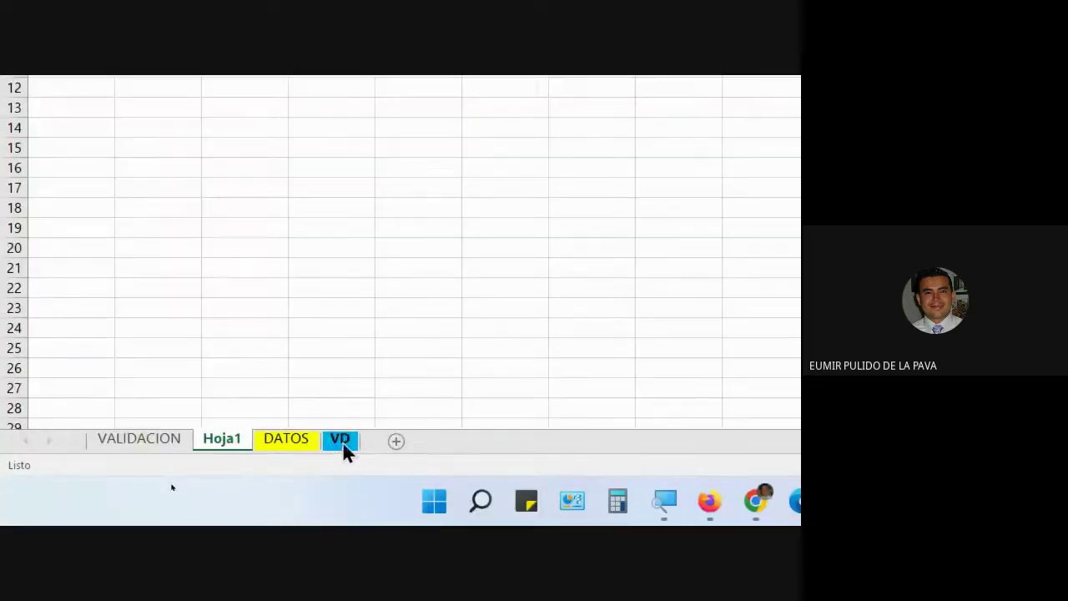
left_click(169, 442)
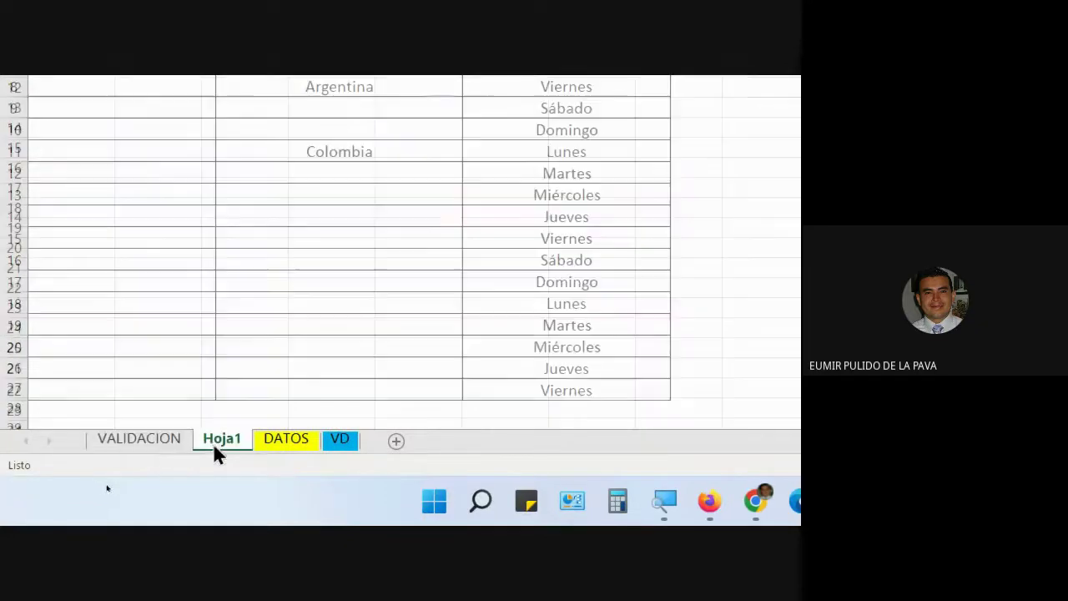
left_click(209, 439)
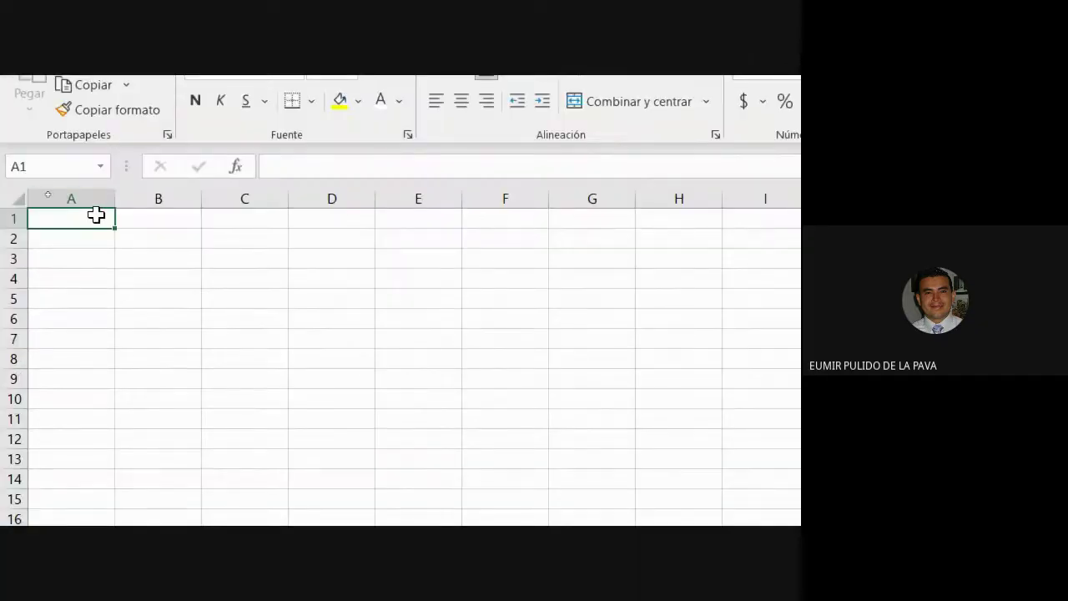
Step: Enter Colombia, Perú, Bolivia and Argentina one below another in A1:A4 of Hoja1
type("Colombia")
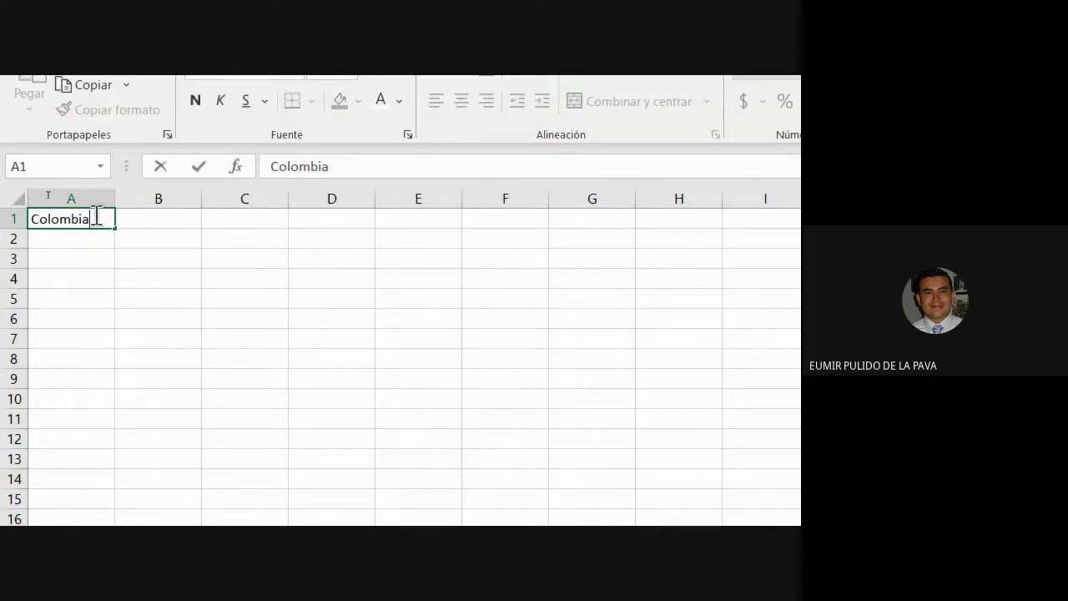
key("Return")
type("Perú")
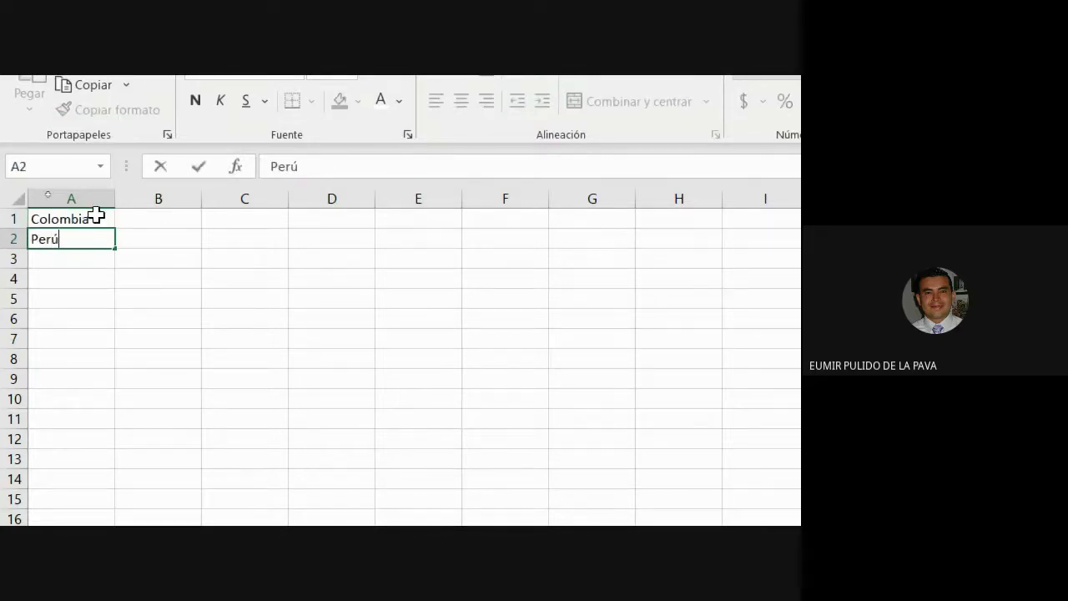
key("Return")
type("Bolivia")
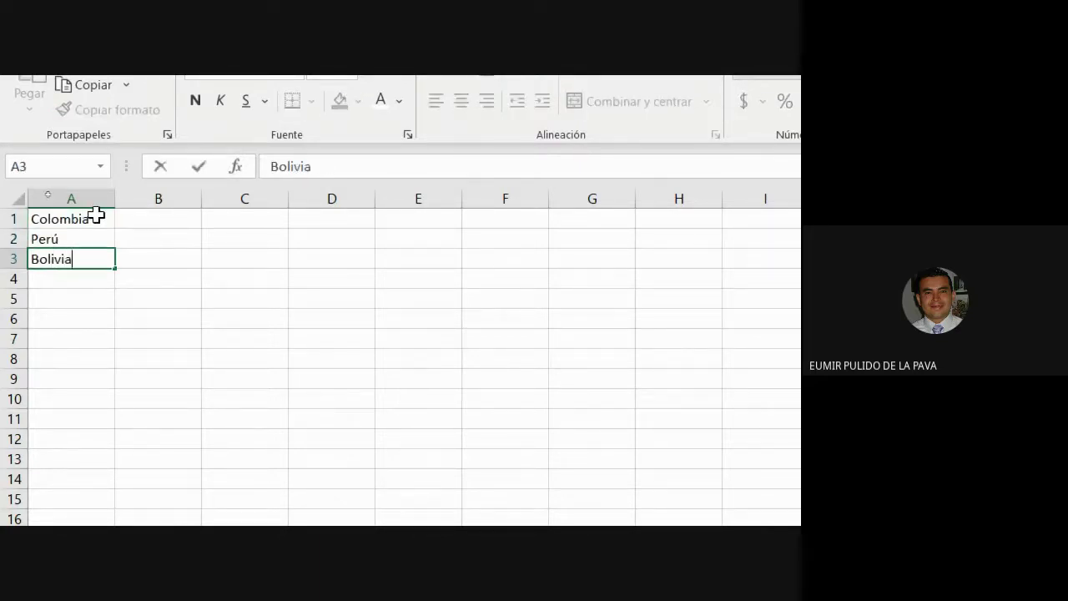
key("Return")
type("Argentina")
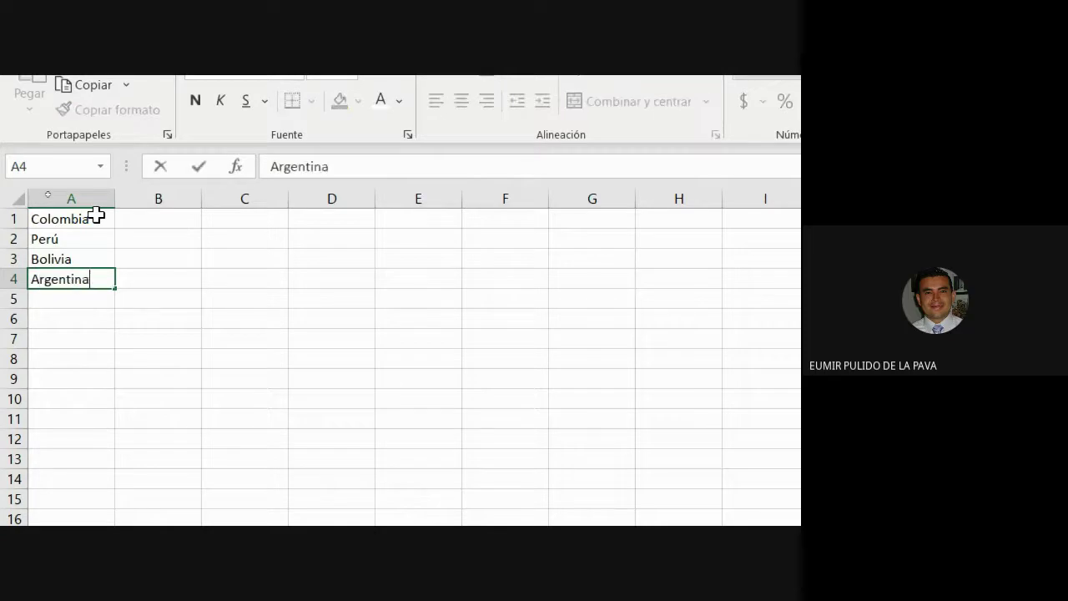
key("Return")
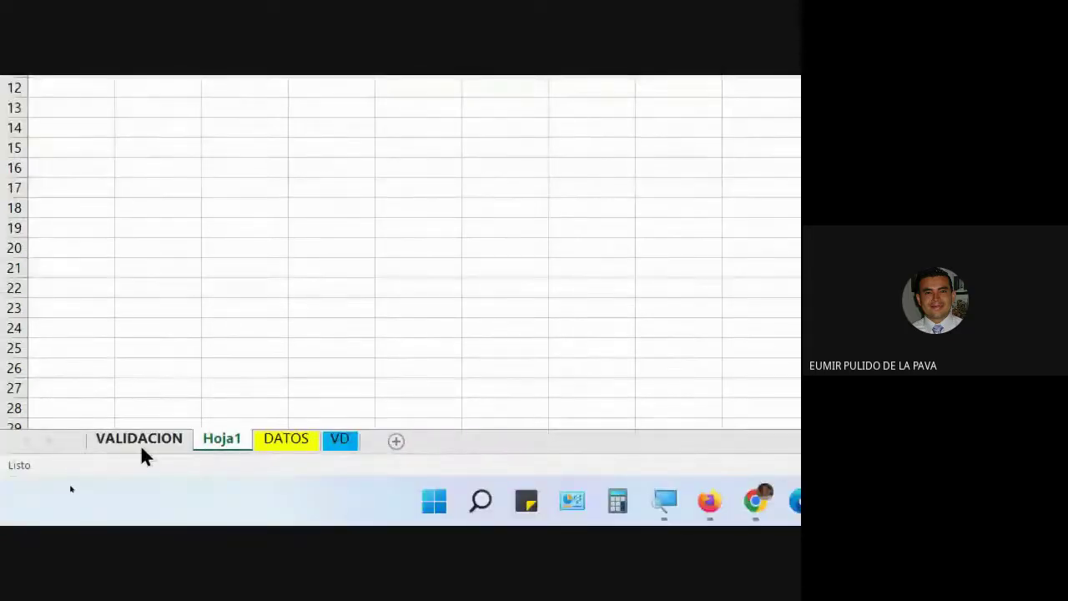
left_click(140, 442)
left_click(201, 444)
left_click(160, 445)
left_click(195, 442)
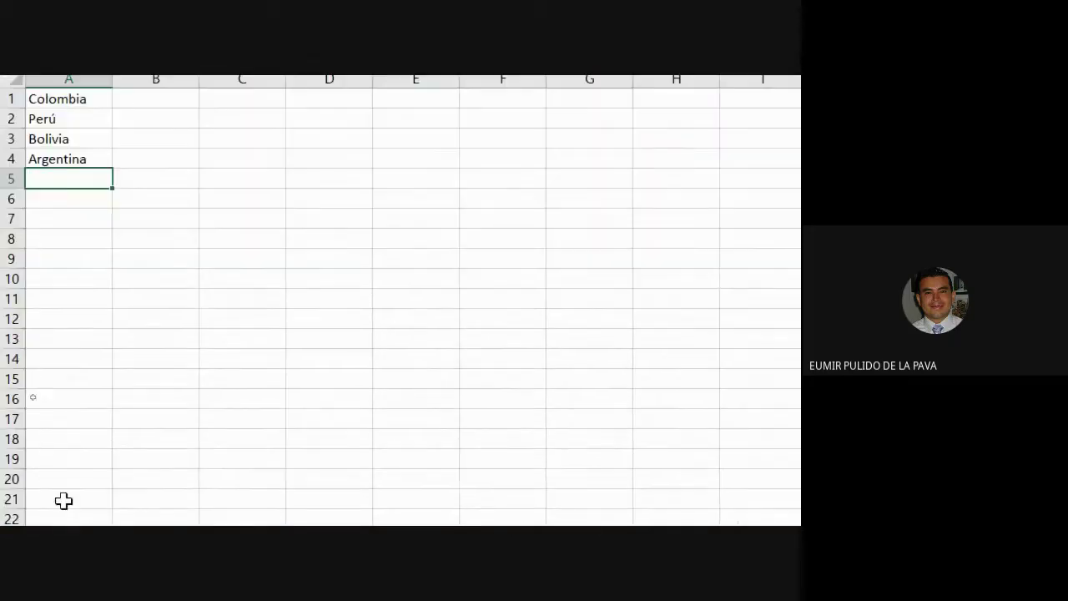
left_click(146, 438)
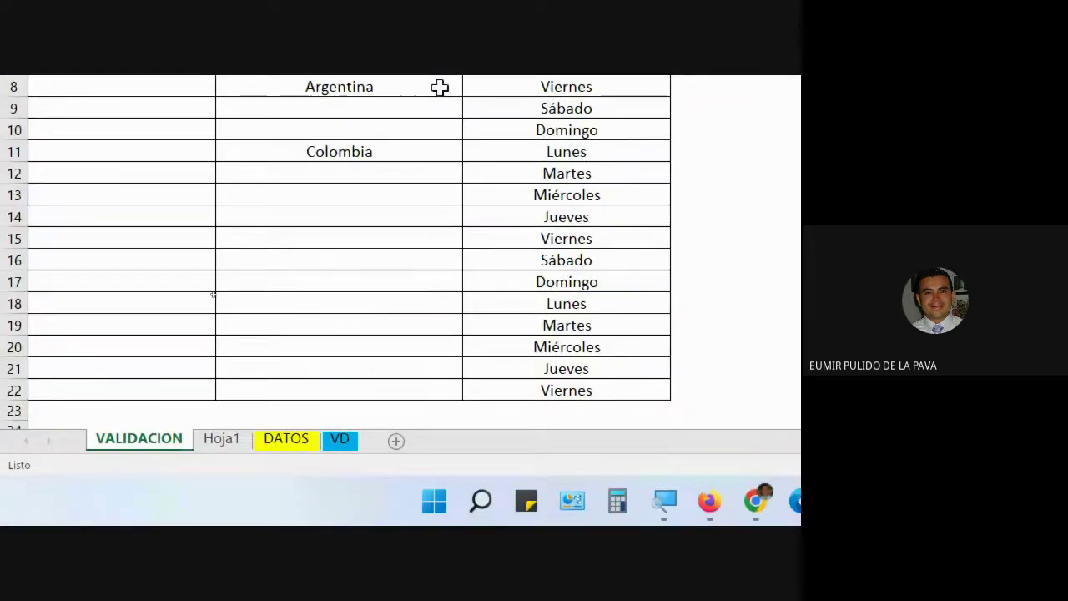
mouse_move(257, 519)
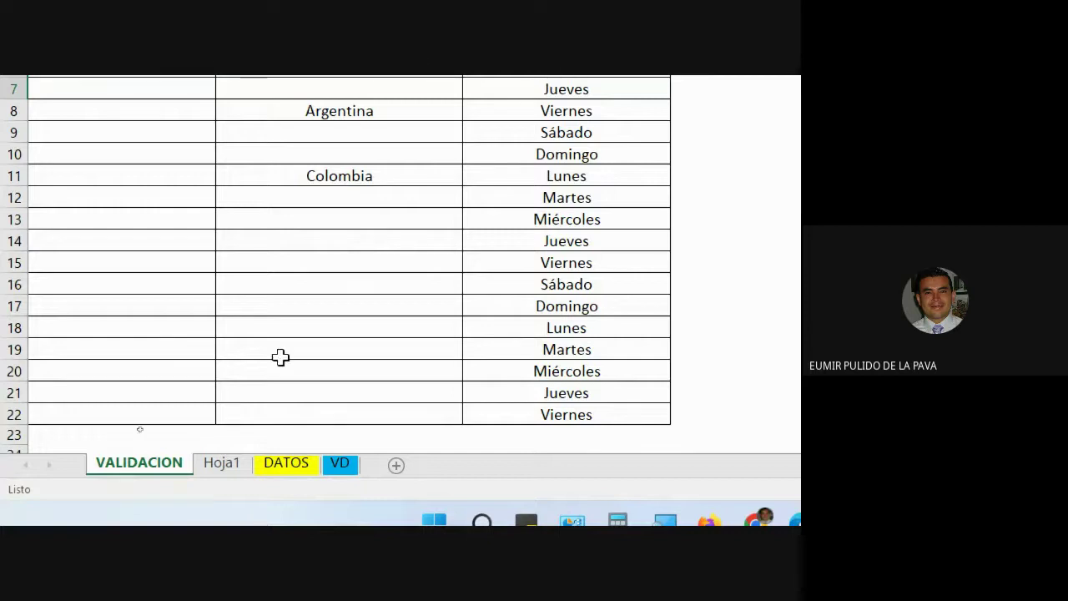
left_click(205, 439)
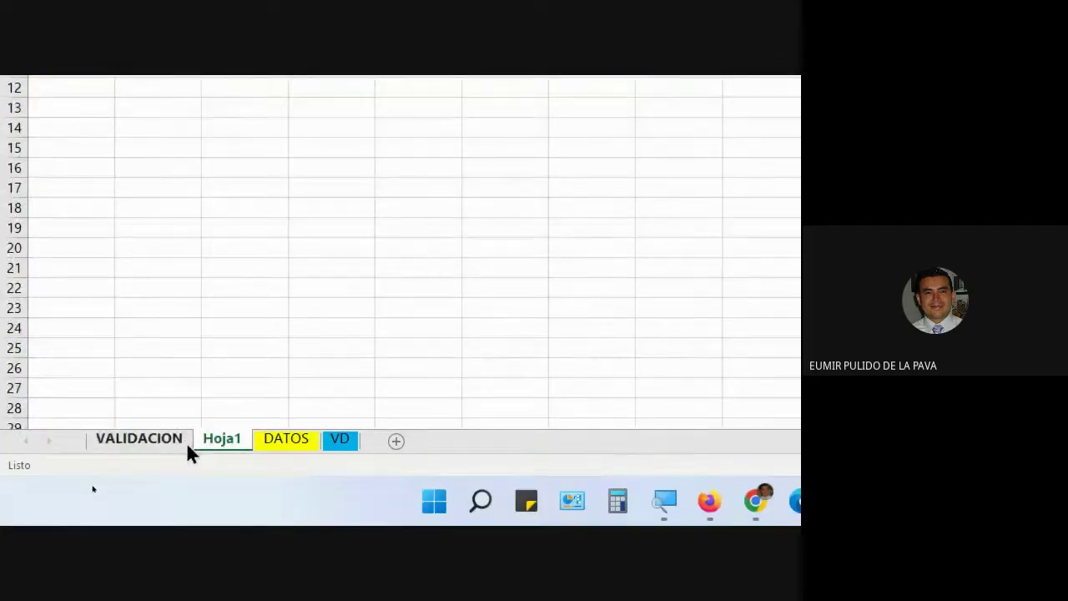
Step: Open the data validation settings for E4:E22 on the VALIDACION sheet and clear the existing rule
left_click(184, 442)
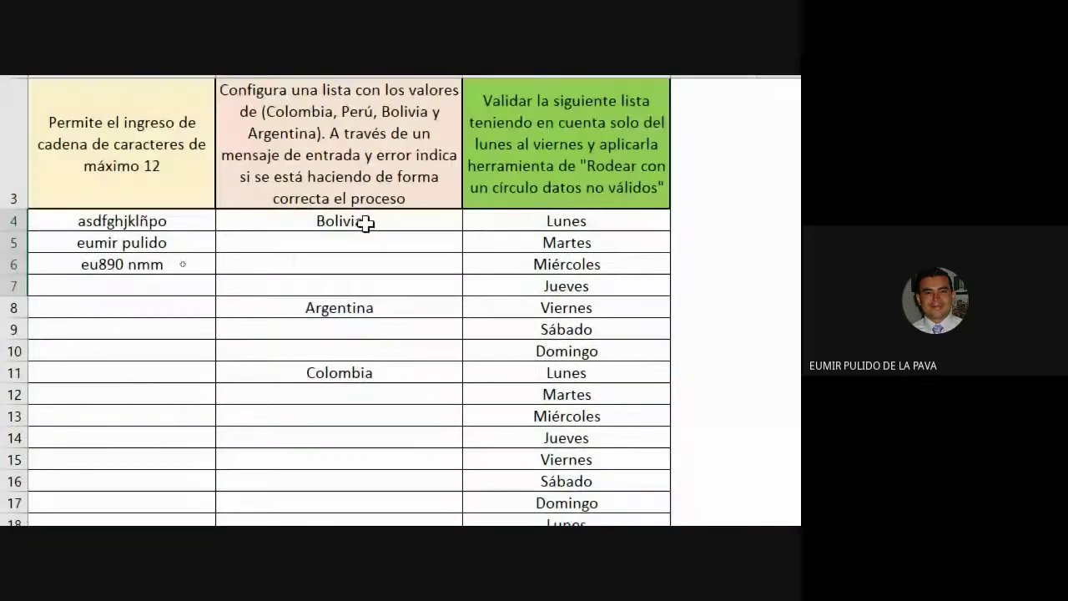
left_click_drag(361, 96, 356, 348)
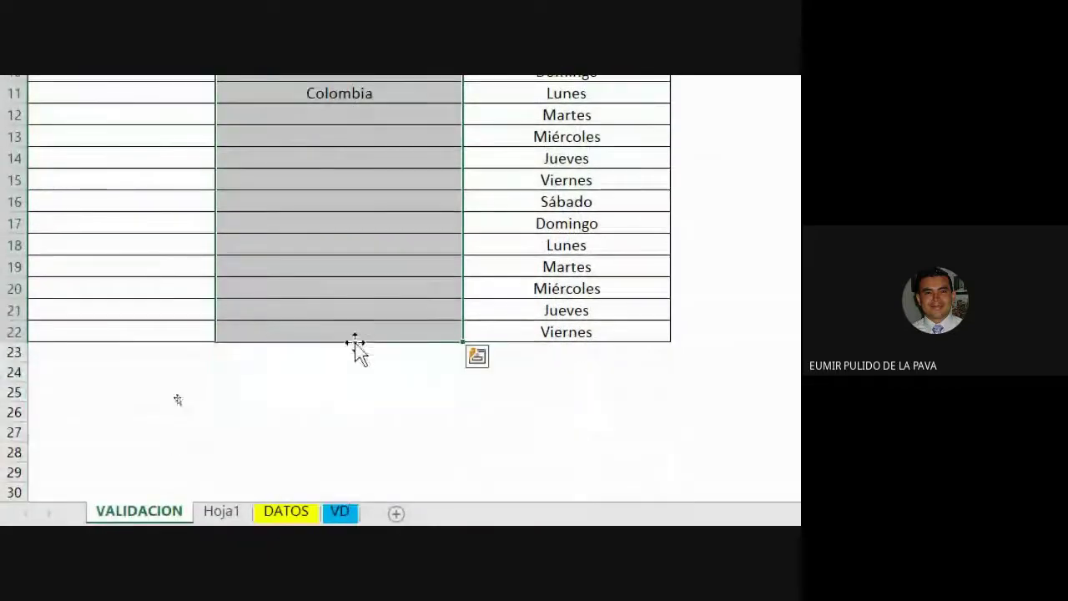
left_click(255, 127)
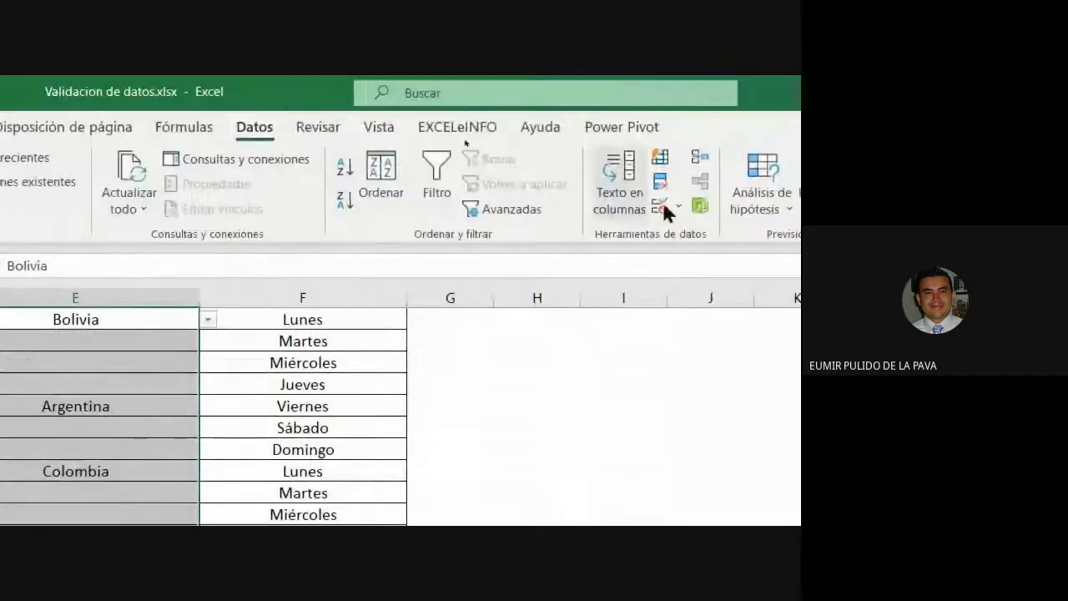
left_click(648, 205)
left_click(500, 414)
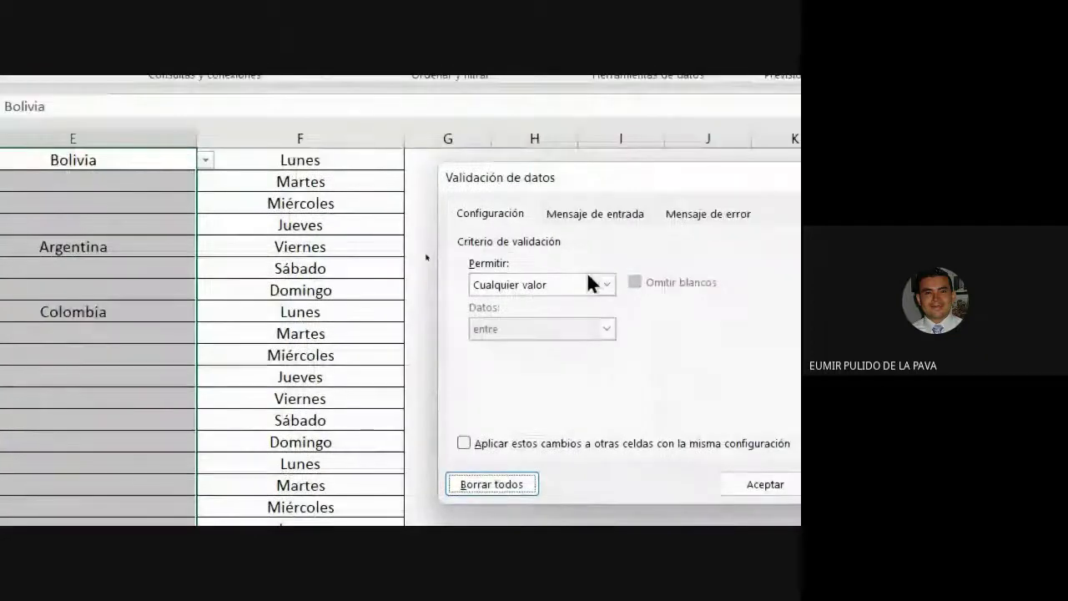
Step: Apply a Lista validation rule to E4:E22 with the source =Hoja1!$A$1:$A$8
left_click(588, 283)
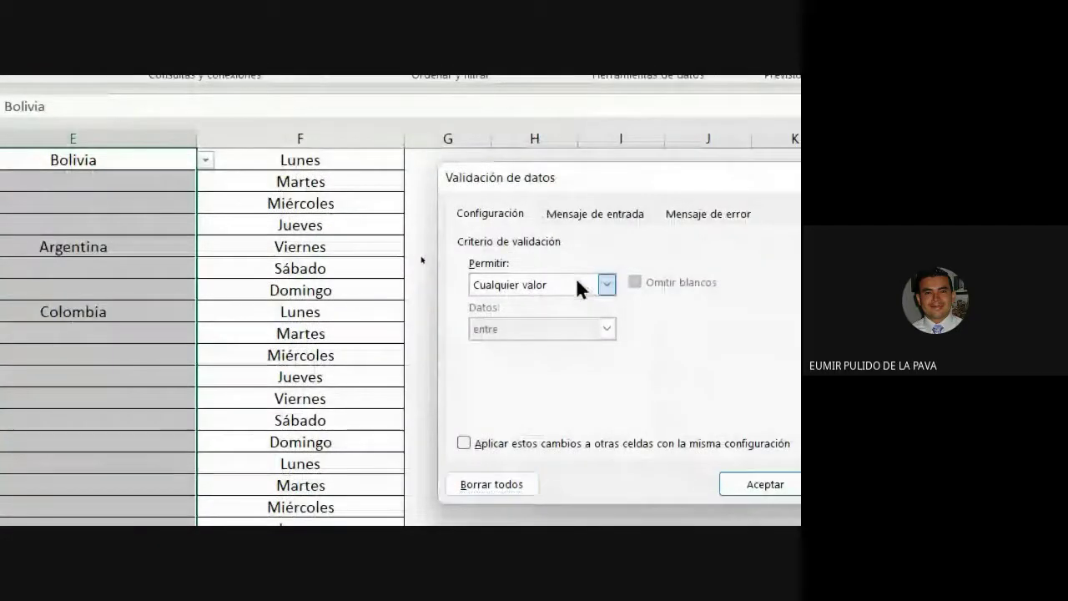
left_click(560, 349)
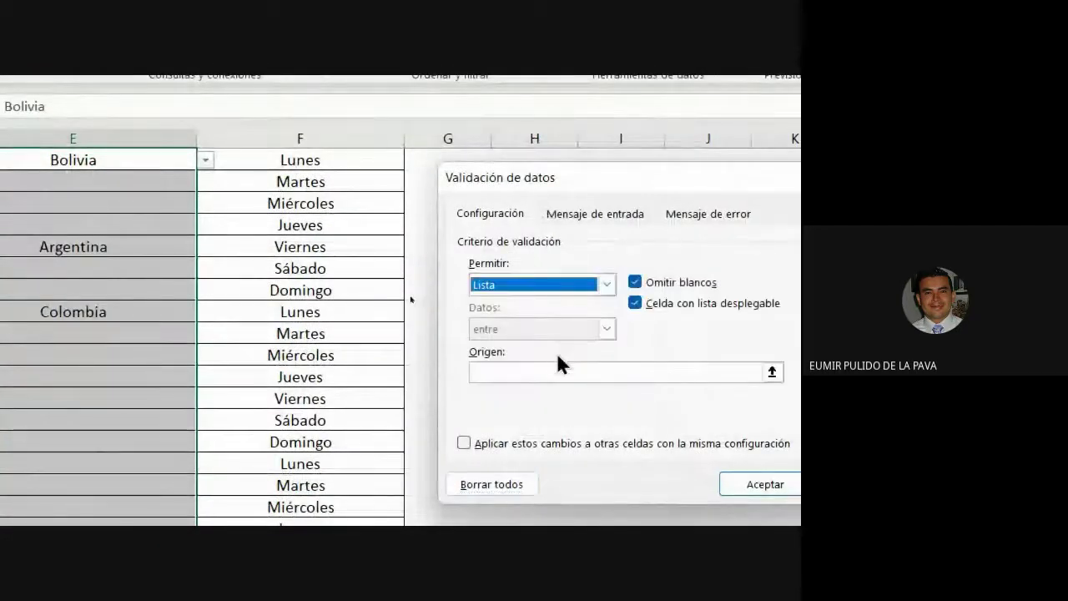
left_click(513, 372)
left_click(219, 437)
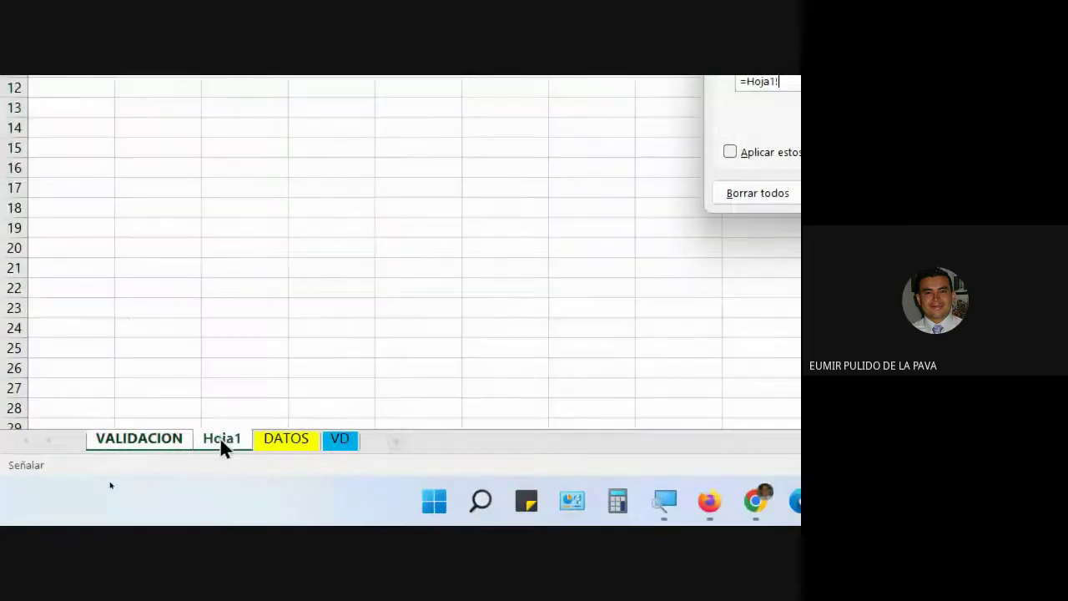
left_click_drag(89, 134, 83, 255)
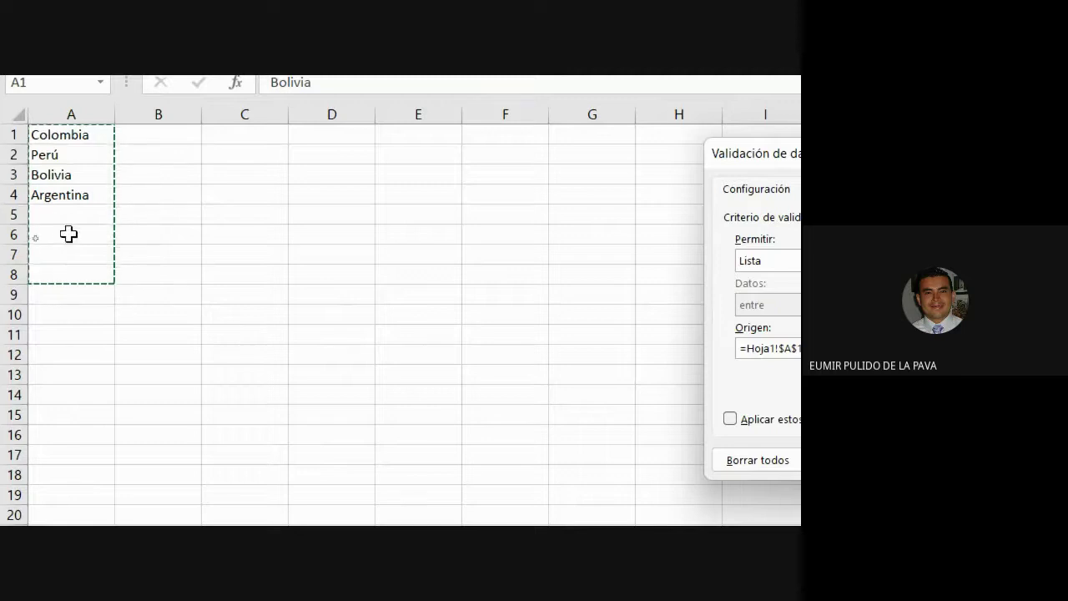
left_click_drag(78, 136, 70, 185)
left_click_drag(84, 134, 67, 267)
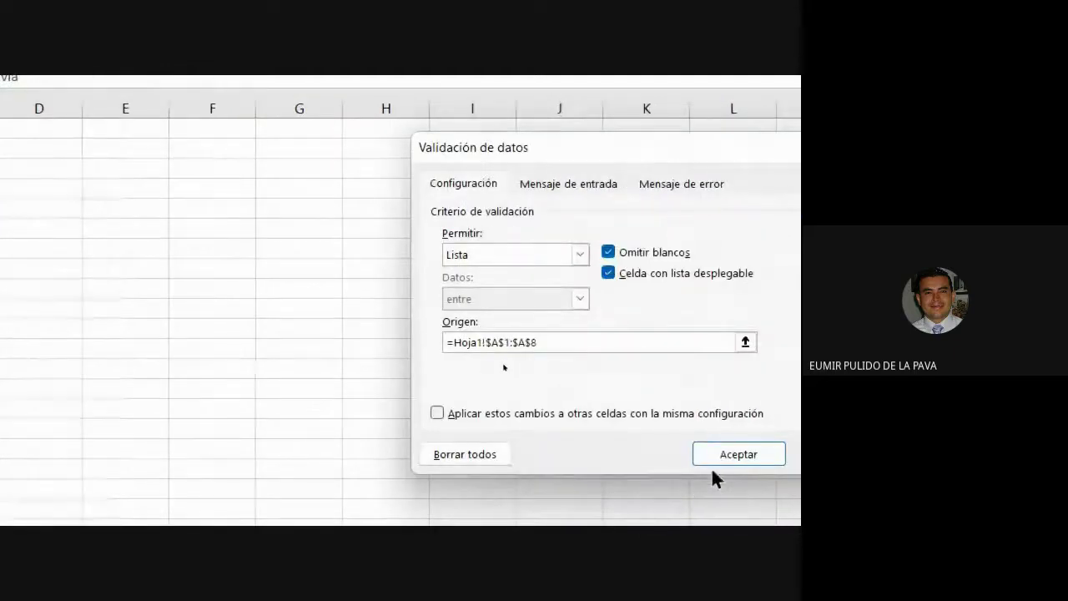
left_click(718, 454)
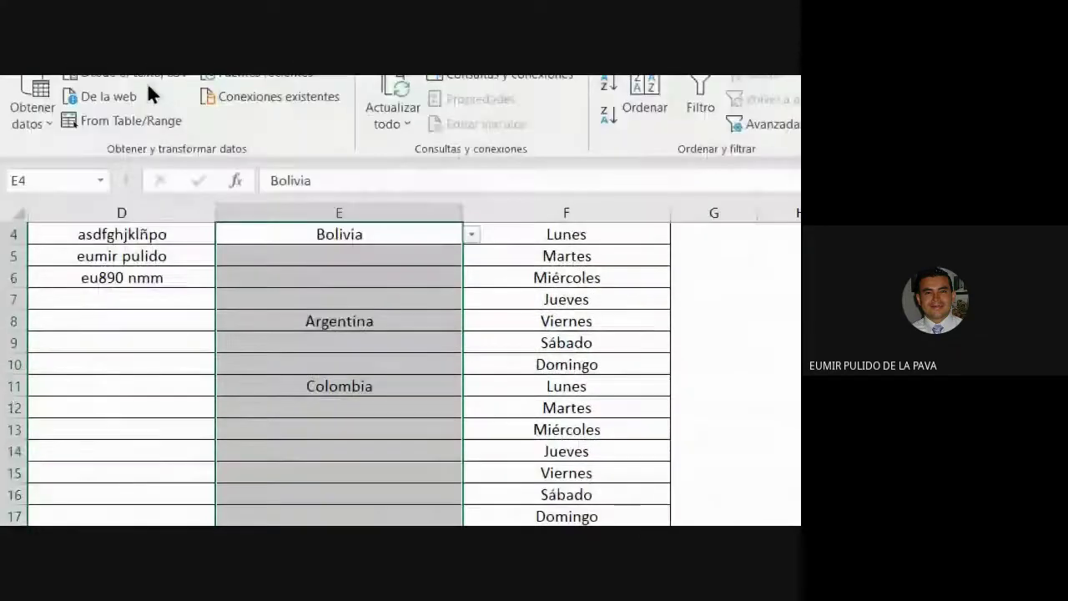
Step: Clear the existing entries from E4:E22 and choose Colombia from the country list in E4
key("Delete")
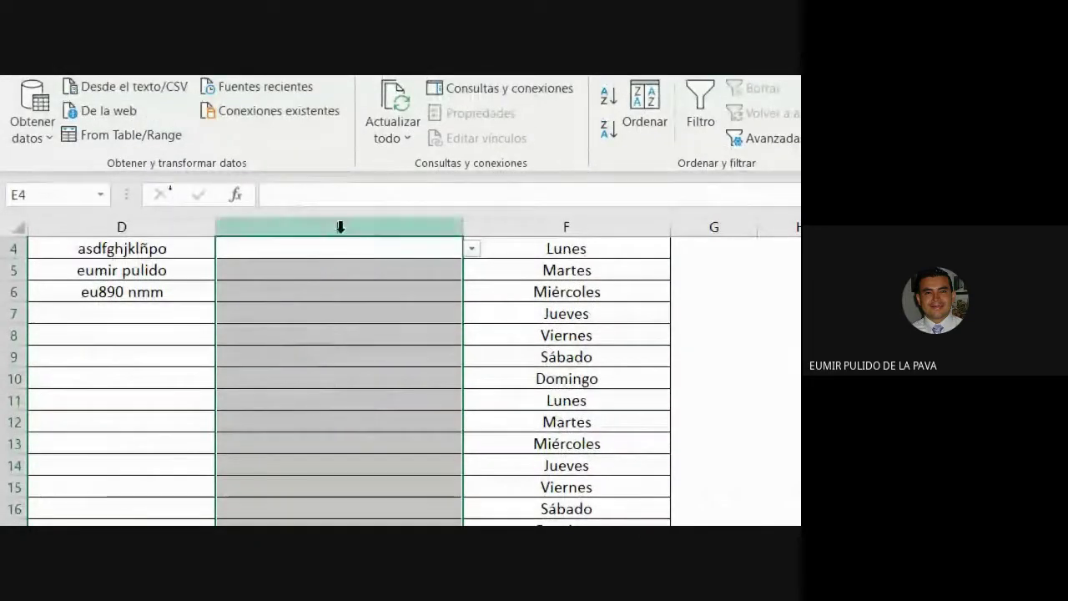
left_click(471, 248)
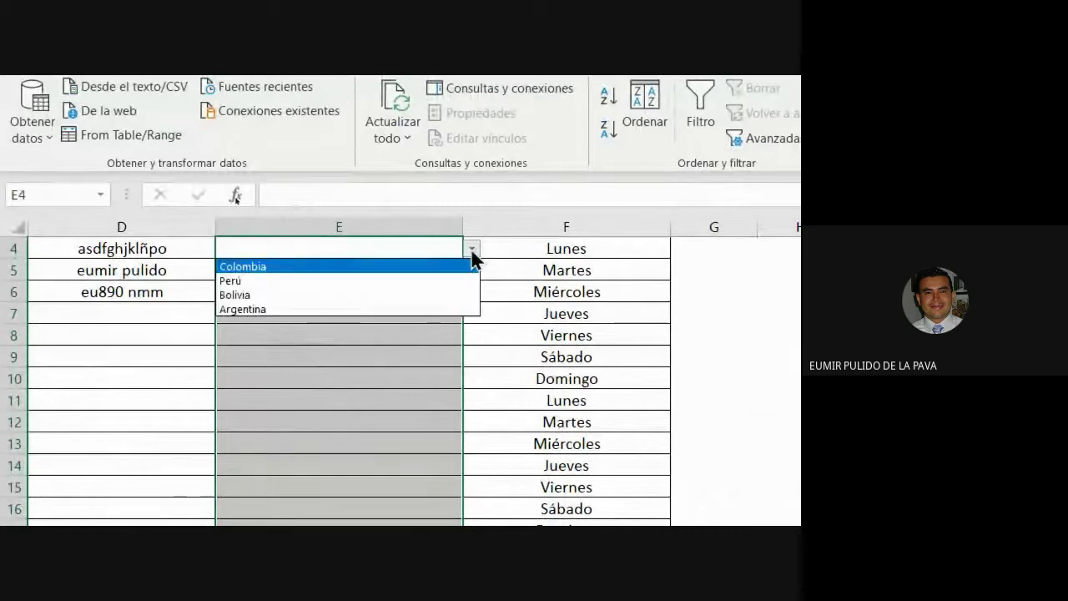
left_click(350, 268)
Step: Add Uruguay, Venezuela and Ecuador to the country list in A5:A7 of Hoja1
left_click(219, 439)
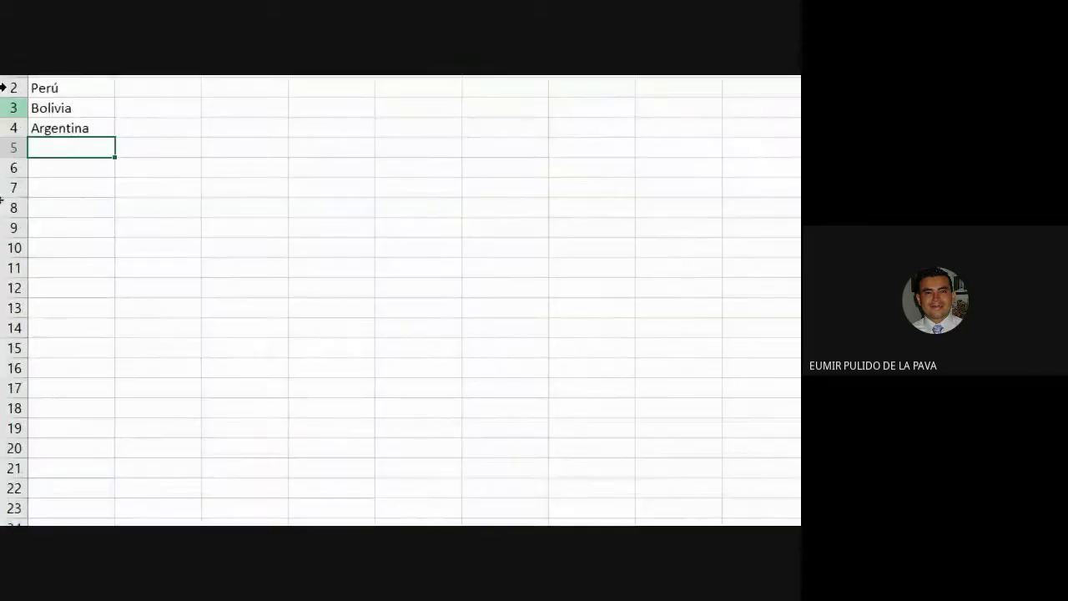
type("Uruguay")
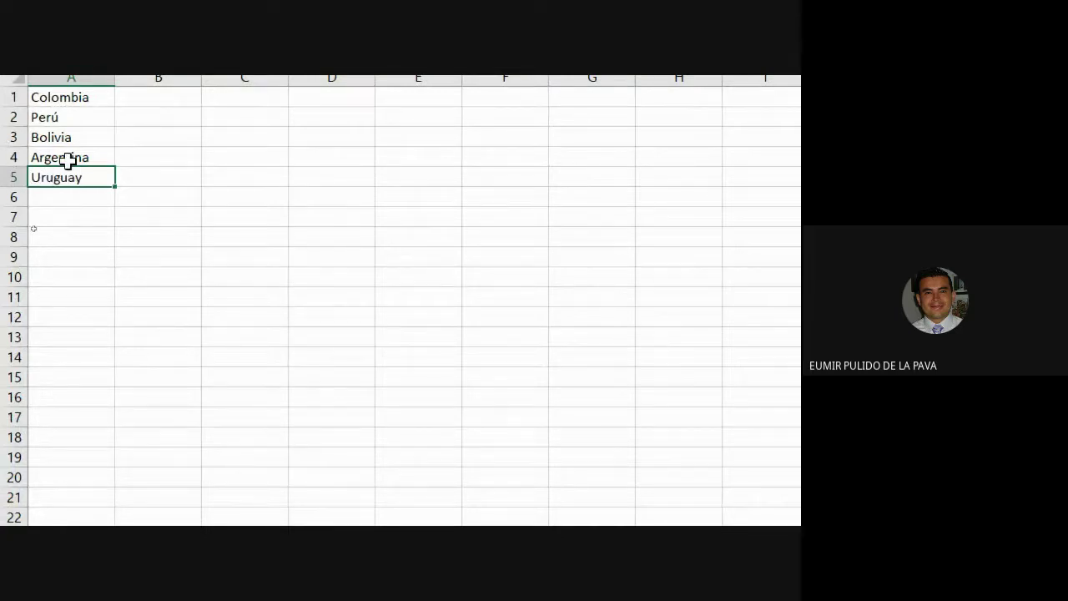
key("Return")
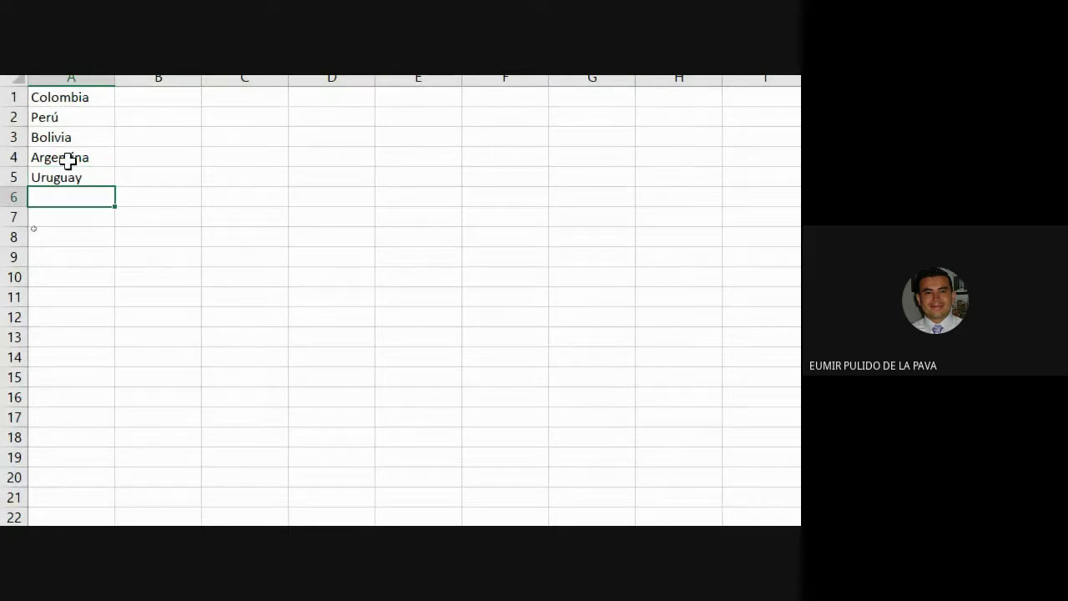
type("Venezuela")
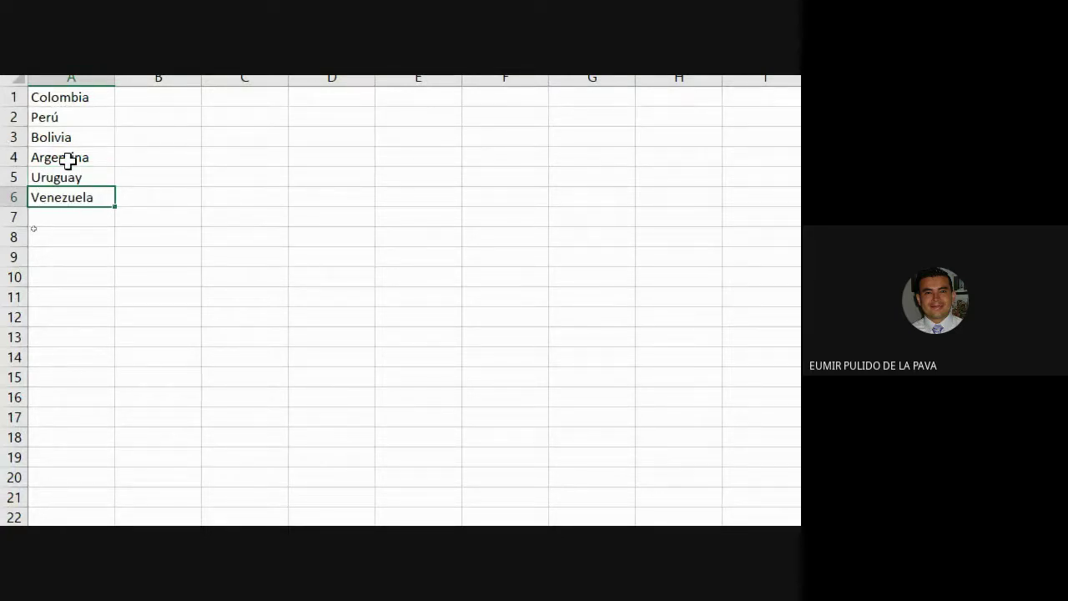
key("Return")
type("Ecuador")
key("Return")
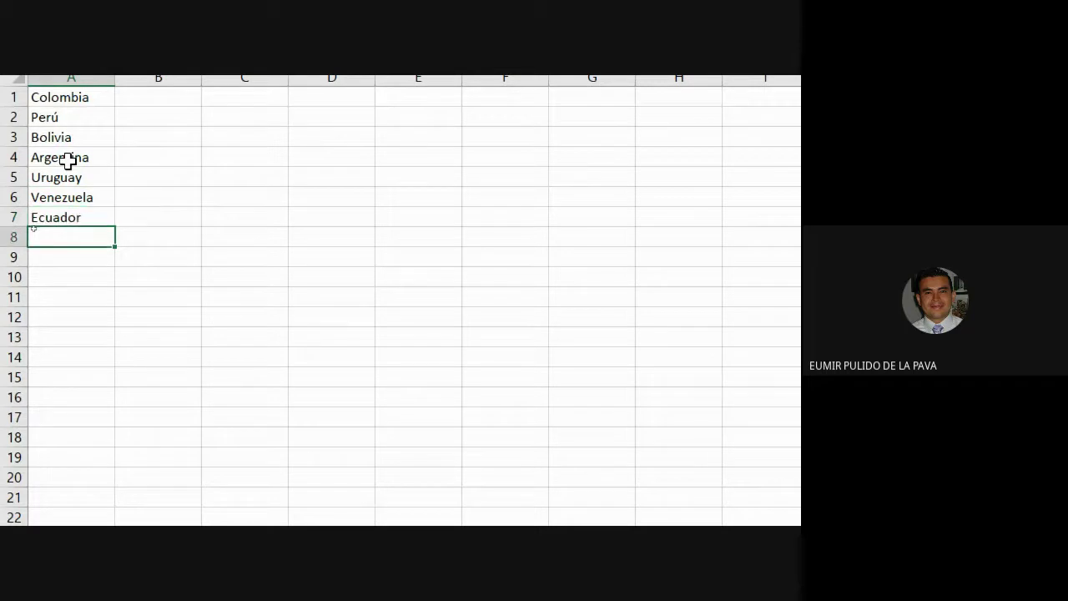
Step: Check the countries offered by the drop-down list of E5 on the VALIDACION sheet
left_click(107, 441)
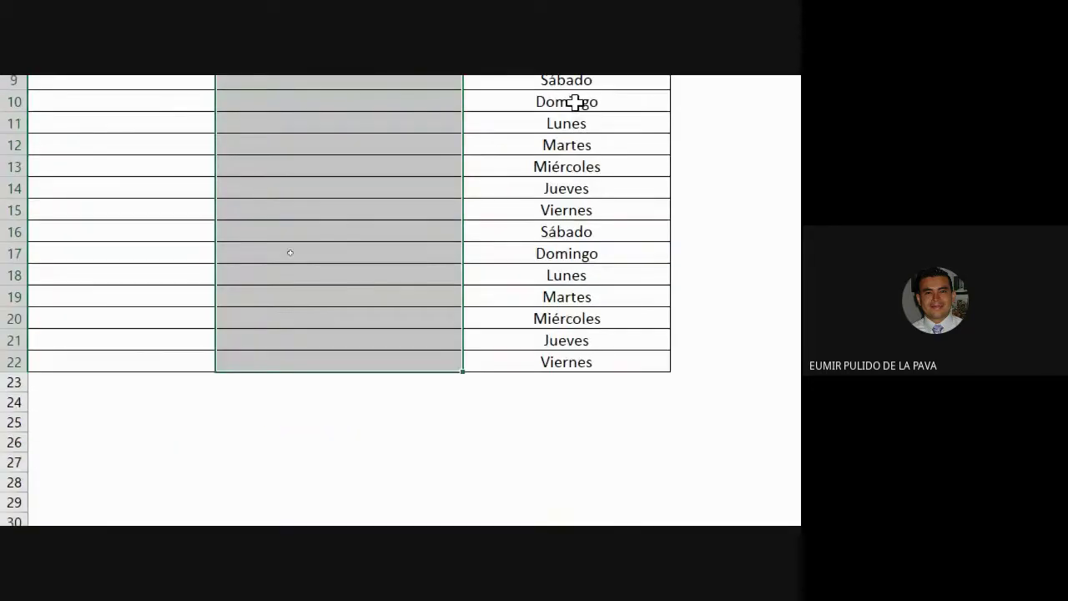
left_click(439, 209)
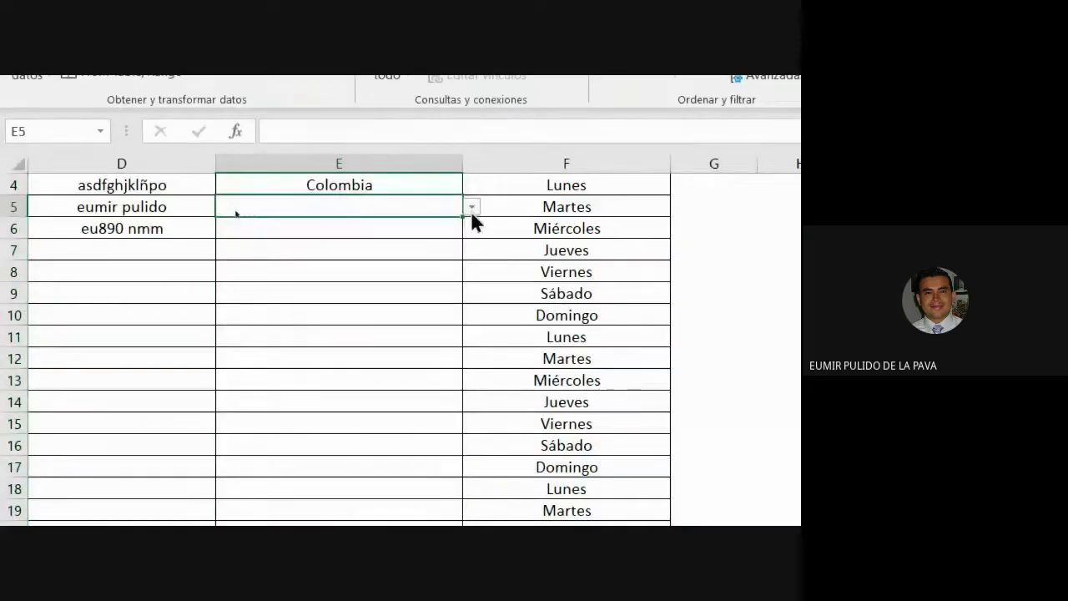
left_click(472, 207)
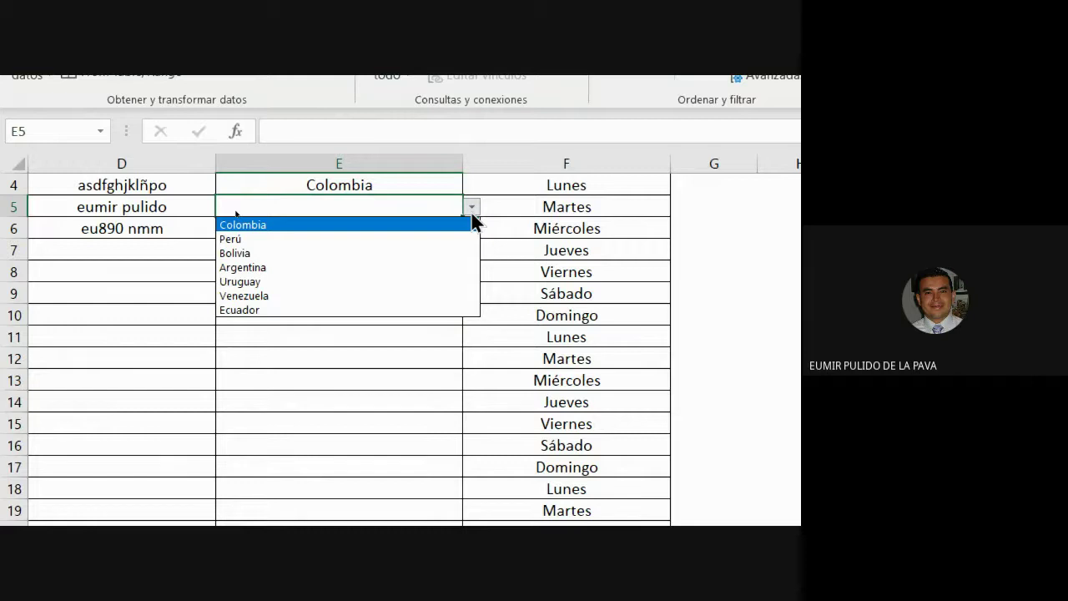
left_click(354, 184)
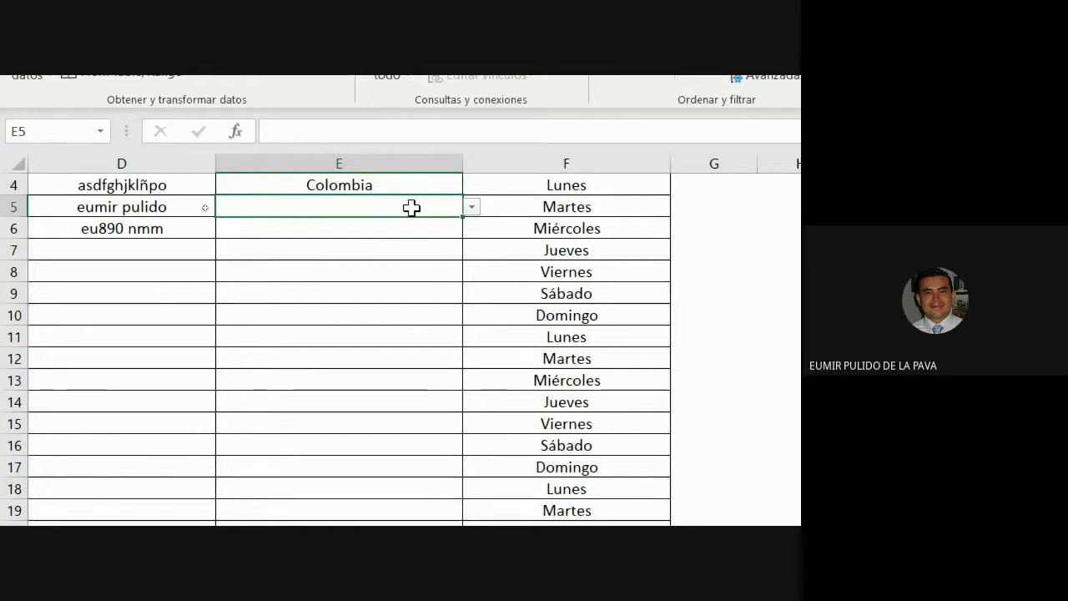
Step: Enter x as a test value in A8 of Hoja1, directly below the last country
left_click(221, 522)
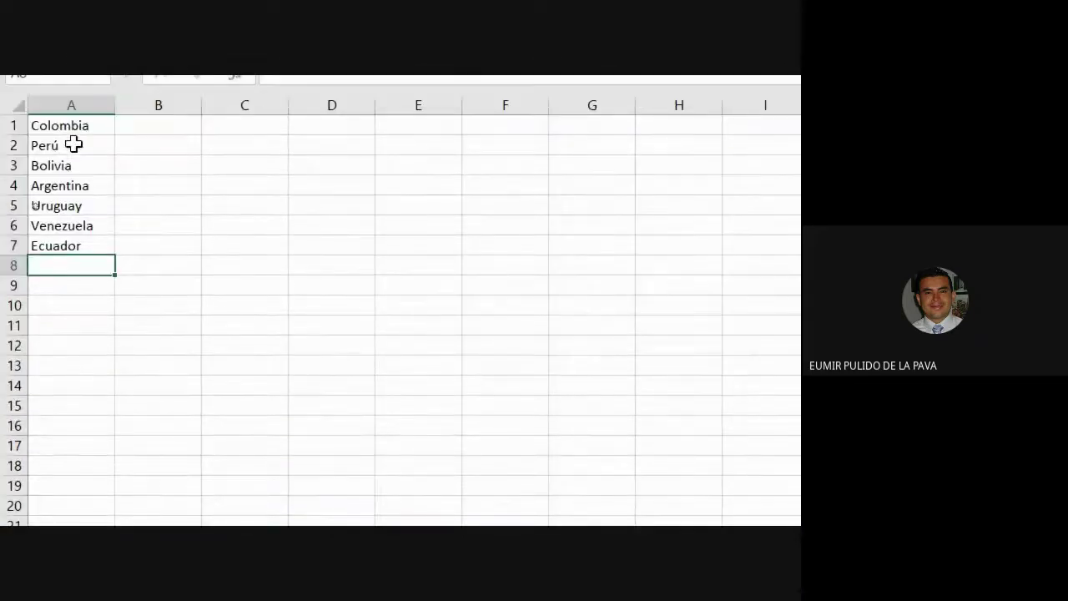
left_click_drag(71, 126, 62, 257)
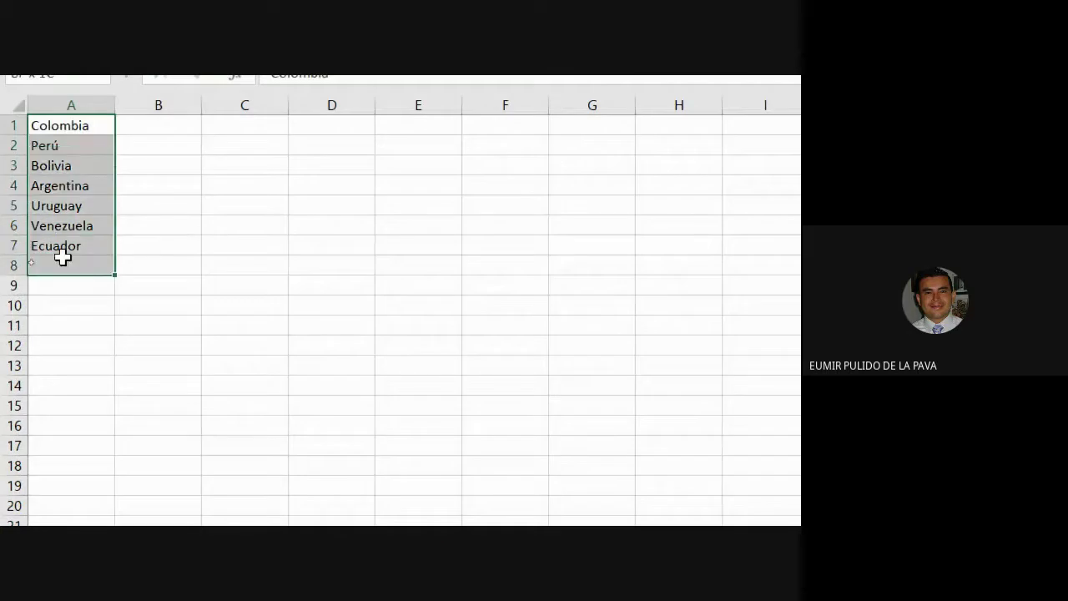
left_click(65, 263)
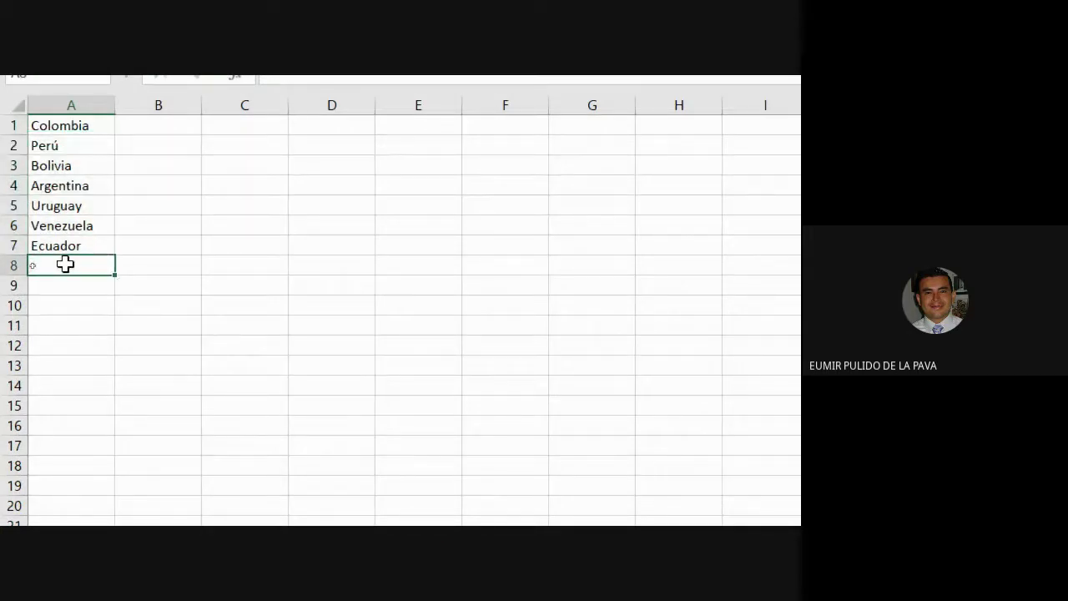
type("x")
key("Return")
type("Colombia")
key("Return")
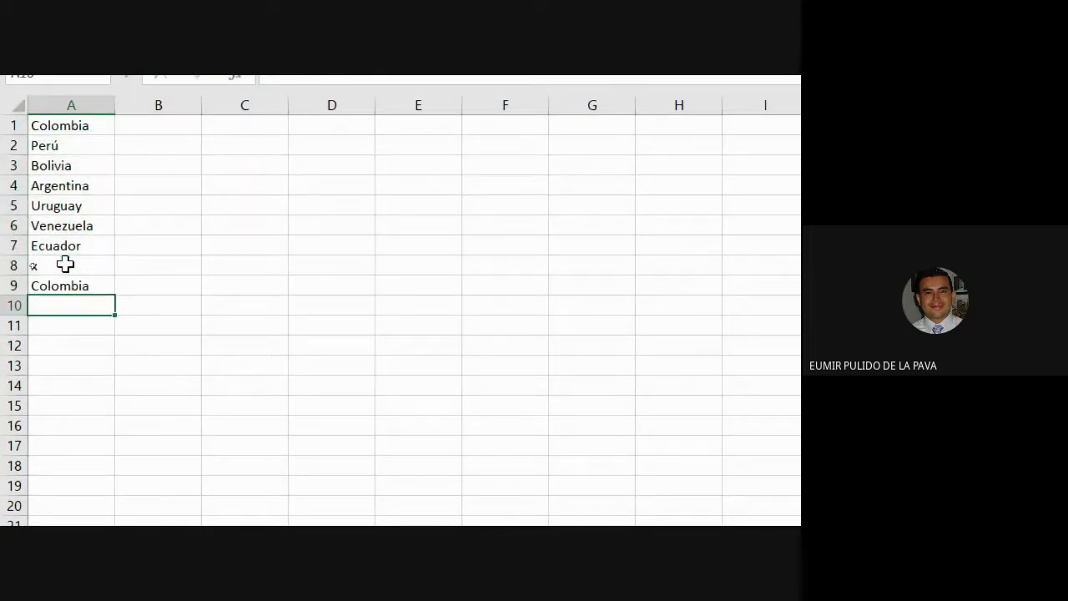
type("colombia")
key("Up")
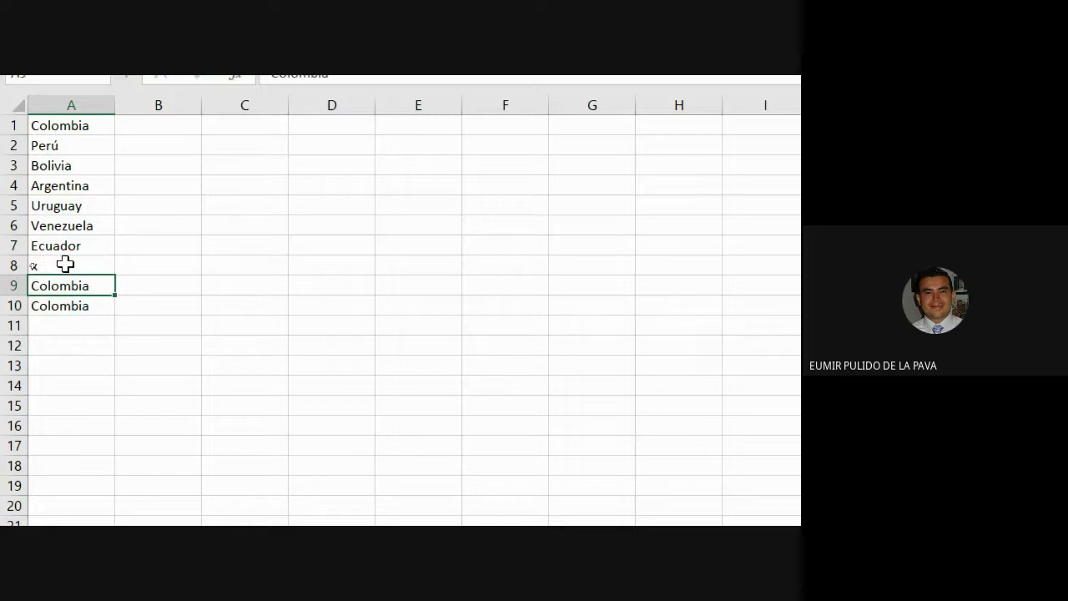
Step: Enter the test values d, f, t and y one below another in A9:A12 of Hoja1
type("d")
key("Return")
type("f")
key("Return")
type("t")
key("Return")
type("y")
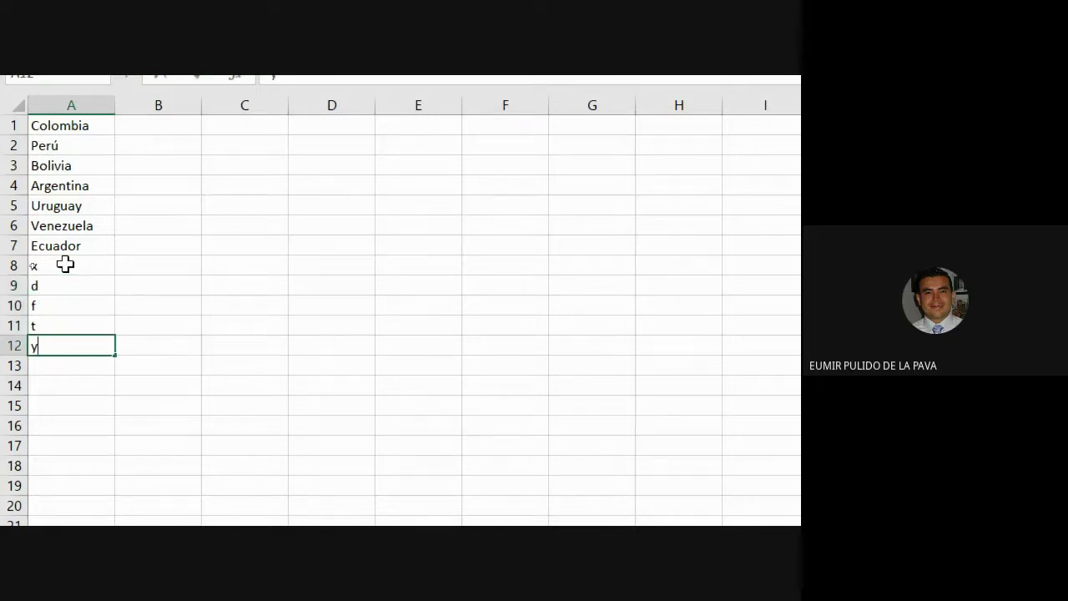
left_click(174, 358)
Step: Return to VALIDACION and check which of the added test values E5's drop-down list offers
left_click(142, 438)
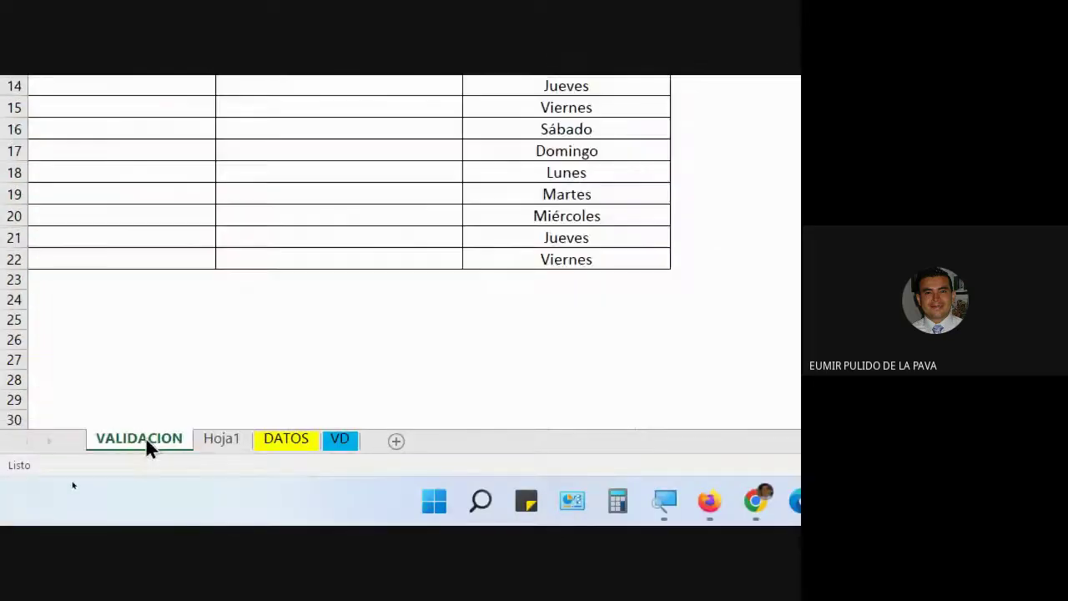
left_click(471, 86)
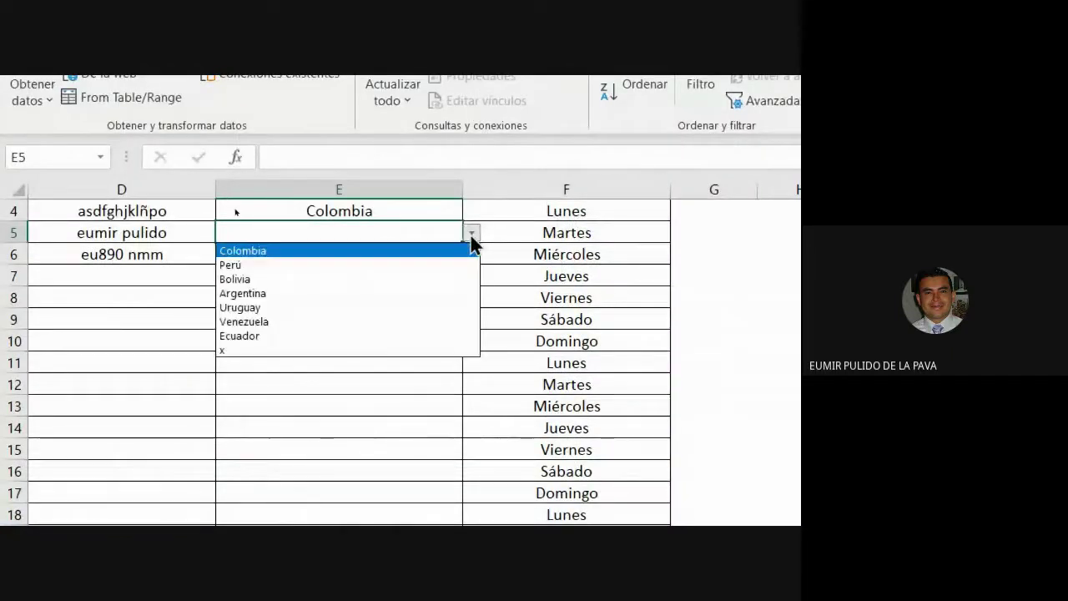
left_click(331, 231)
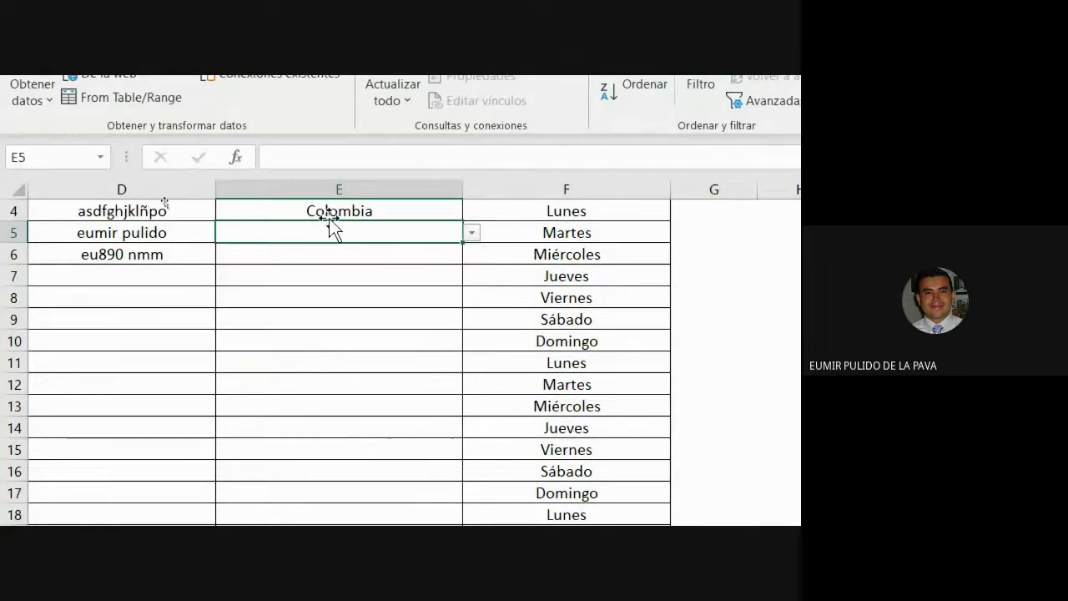
Step: Review the source range in the validation settings of E4:E22 and the matching country cells on Hoja1
left_click_drag(334, 209, 288, 503)
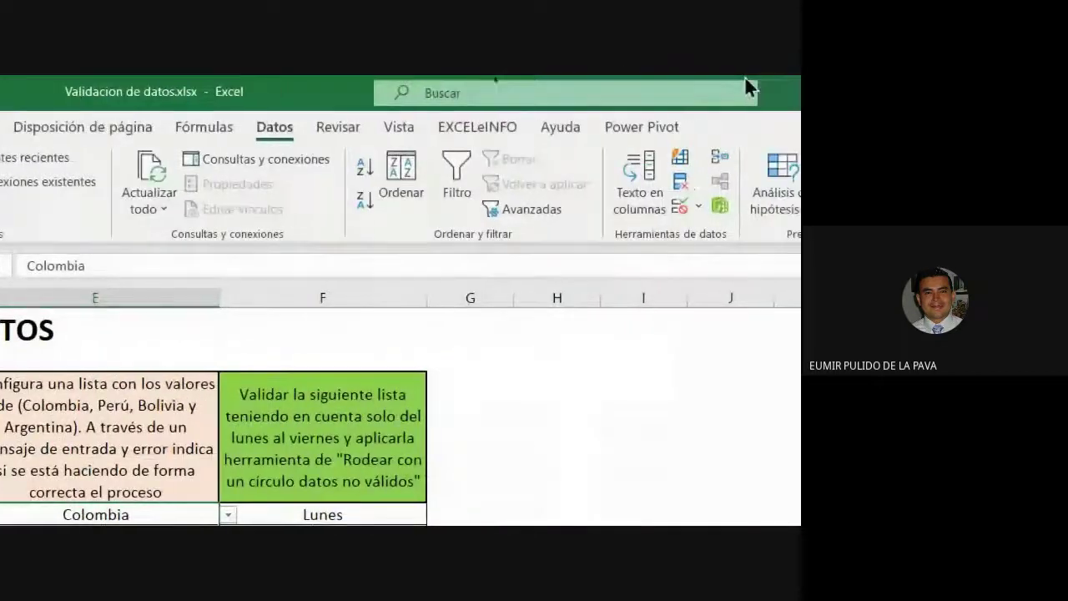
left_click(679, 205)
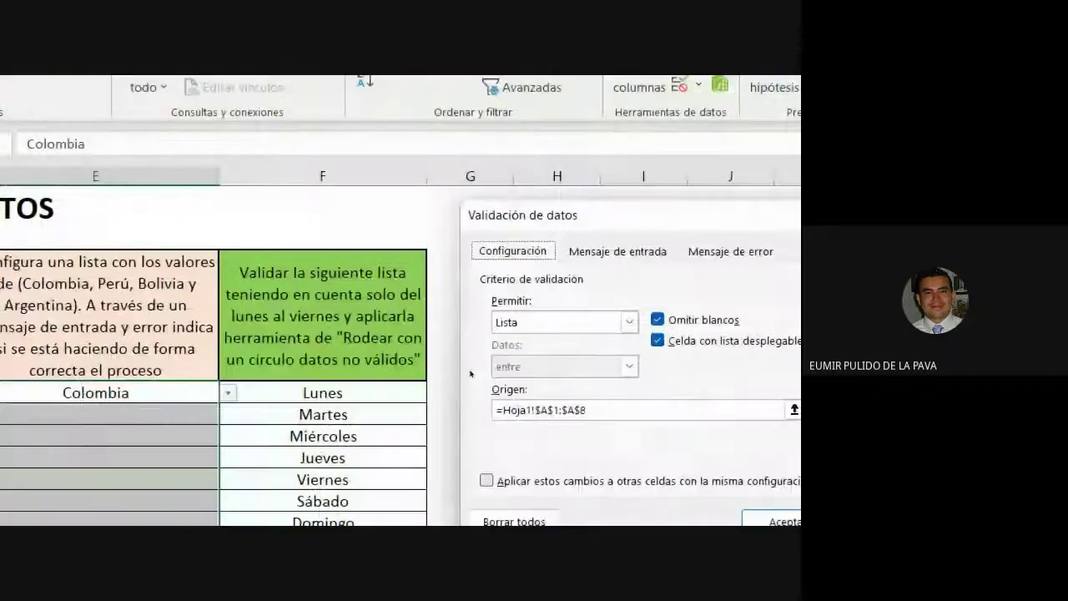
type("$8")
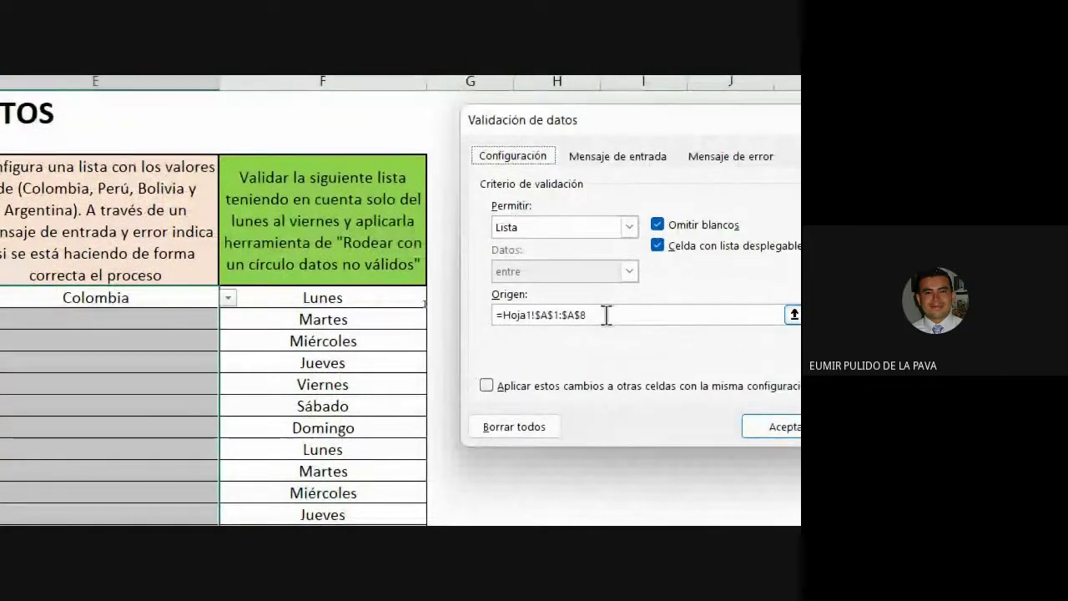
left_click(714, 433)
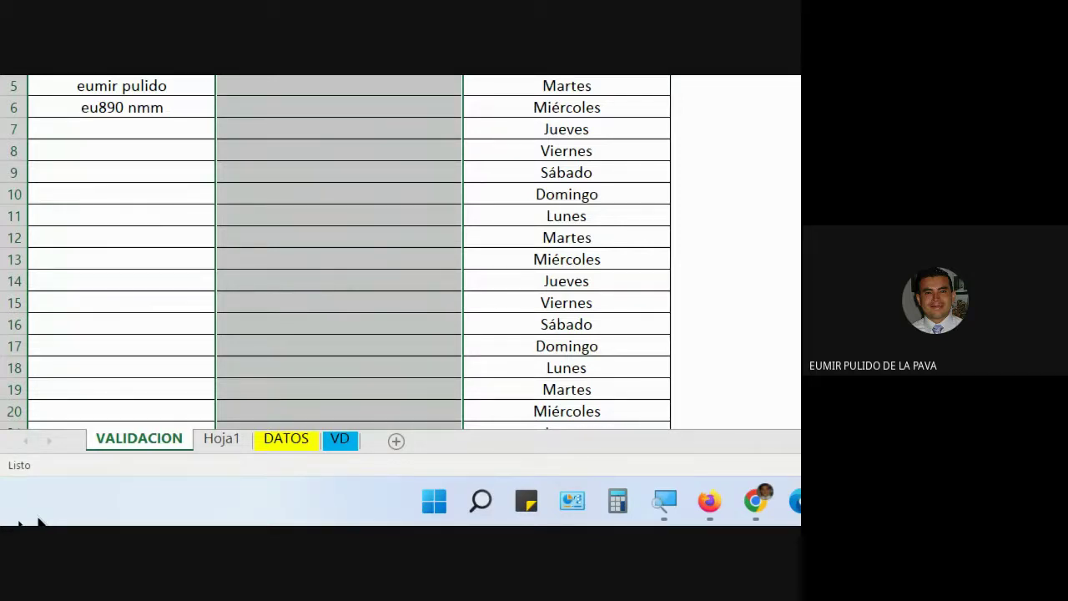
left_click(240, 447)
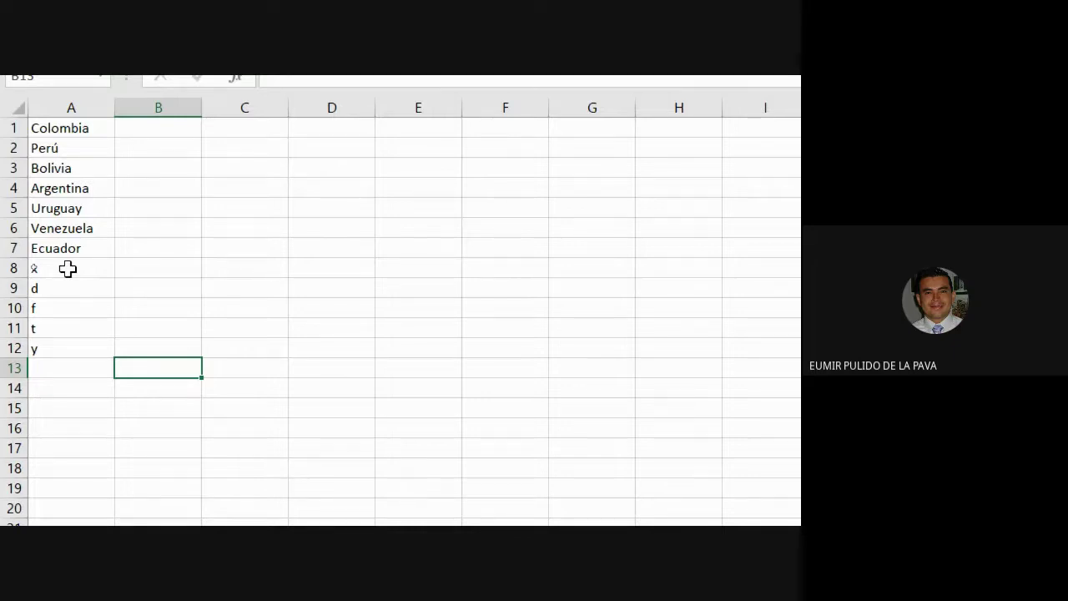
left_click_drag(54, 127, 51, 169)
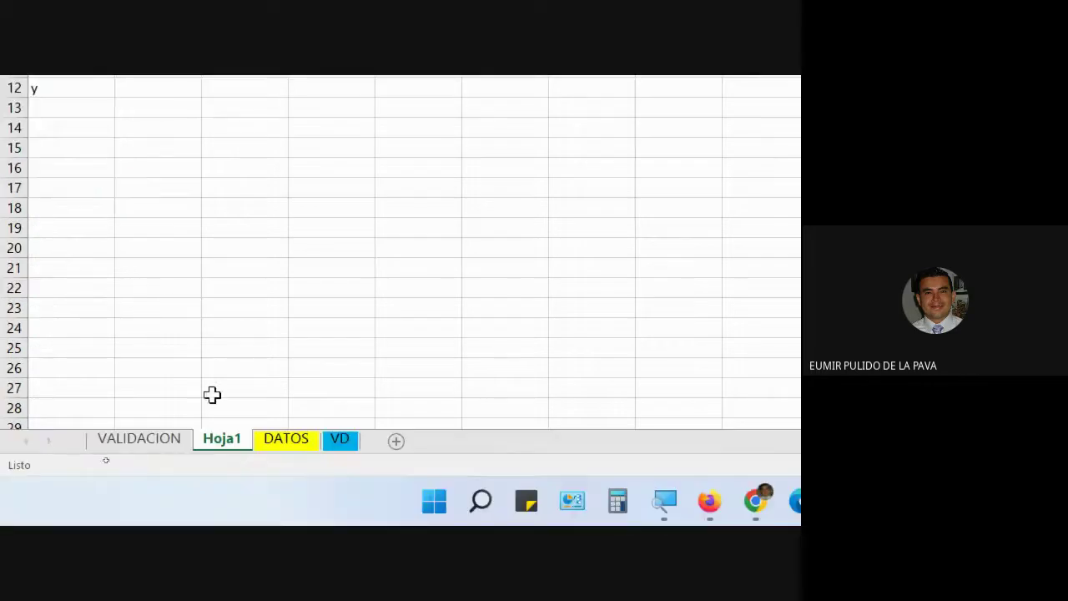
Step: Test the list on VALIDACION by choosing Venezuela in E5 and checking the options offered in E6
left_click(175, 445)
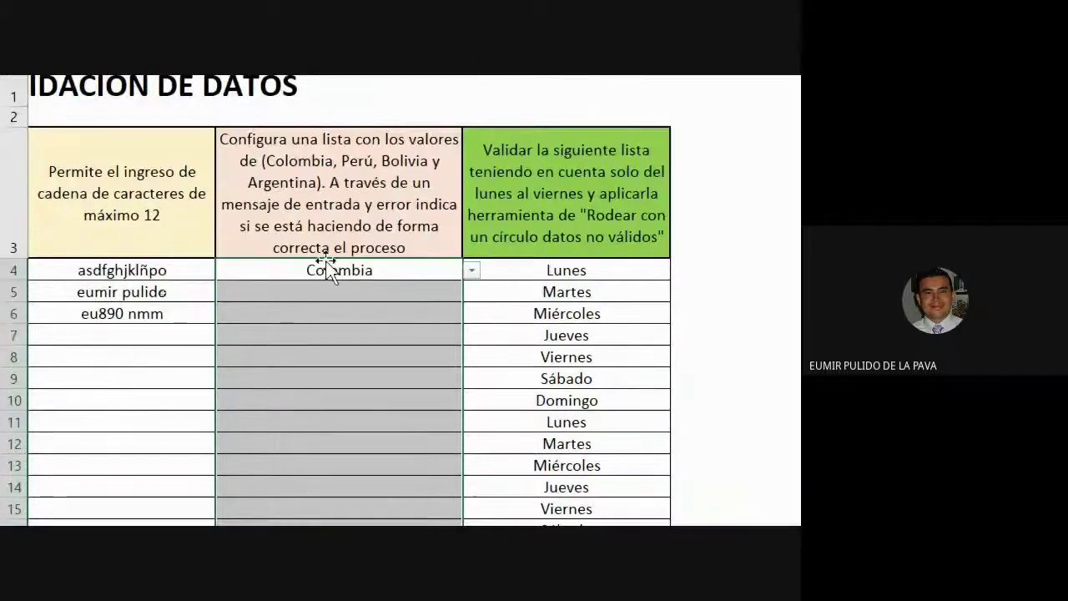
left_click(401, 85)
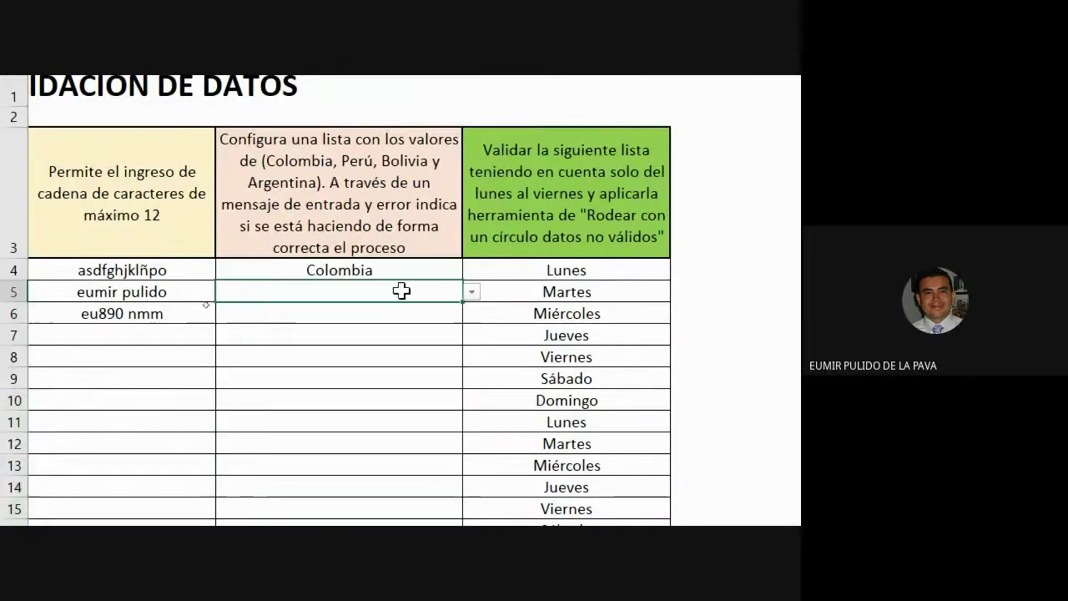
left_click(468, 292)
left_click(320, 375)
left_click(351, 315)
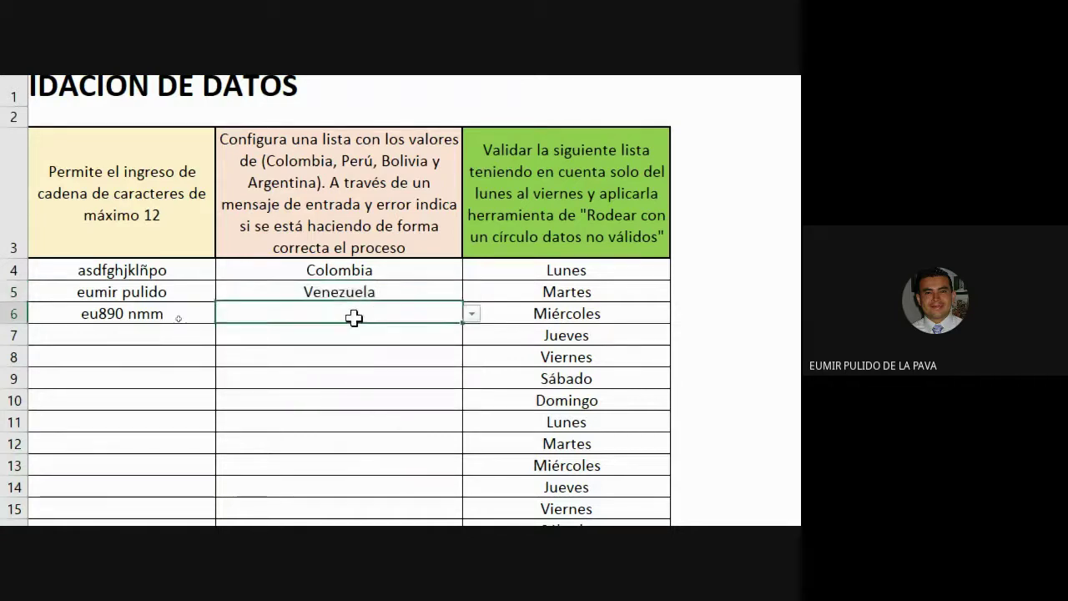
left_click(471, 313)
key("Escape")
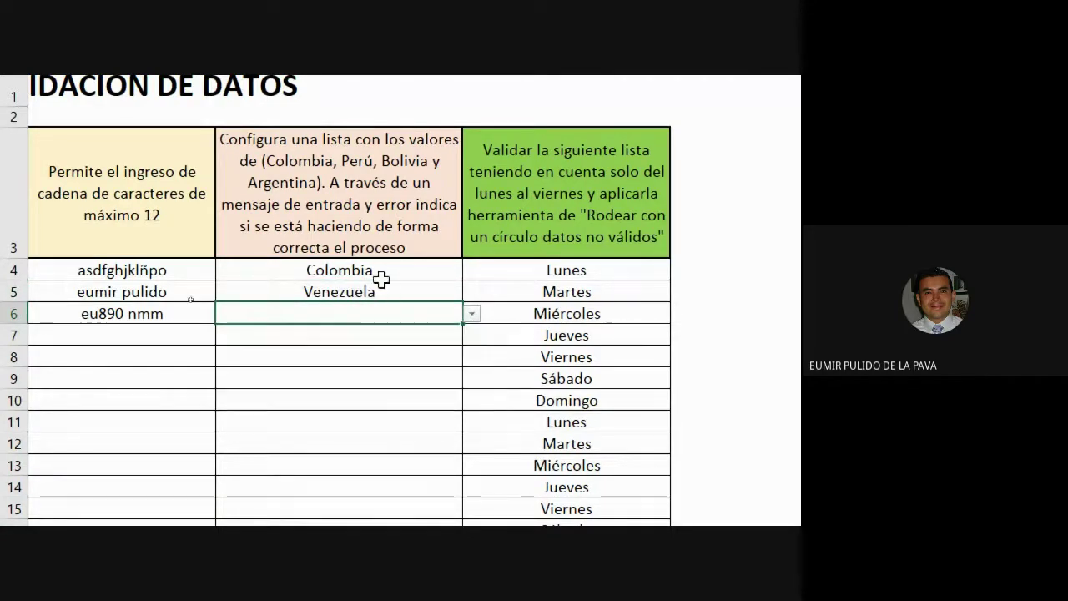
Step: Clear the test entries from E4:E6 and turn off the screen magnification
left_click_drag(381, 279, 381, 326)
key("Delete")
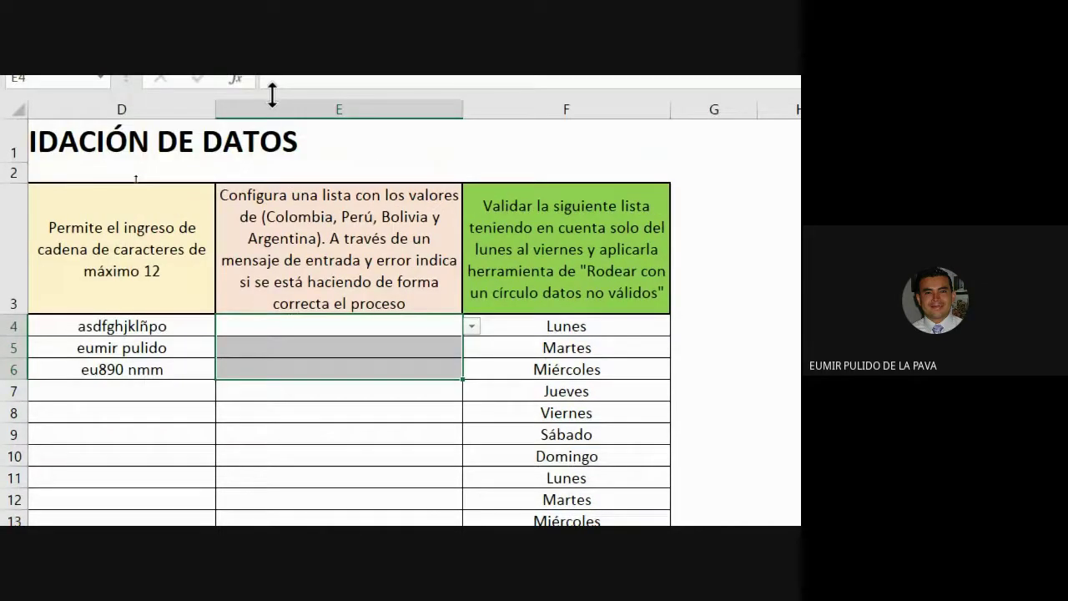
left_click(326, 226)
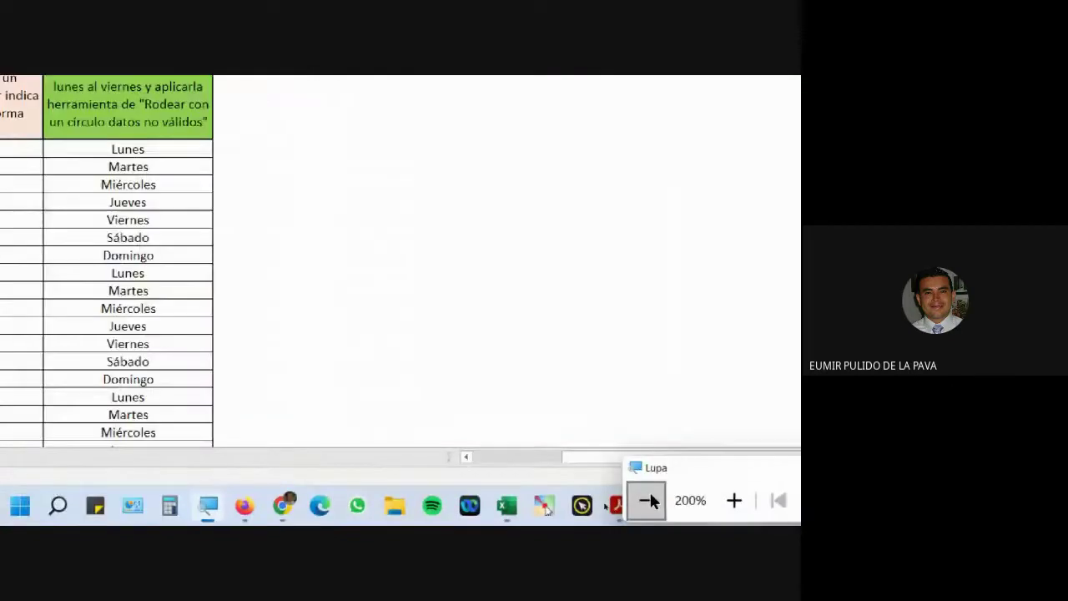
left_click(645, 498)
left_click(734, 491)
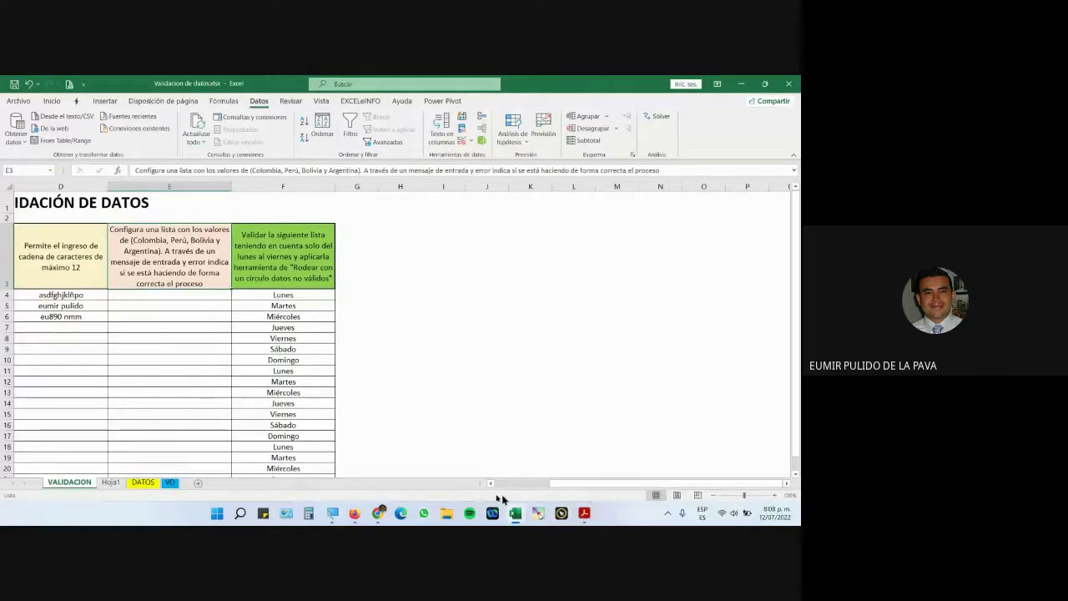
Step: Check the call messages in Google Meet and return to the workbook in Excel
left_click(379, 515)
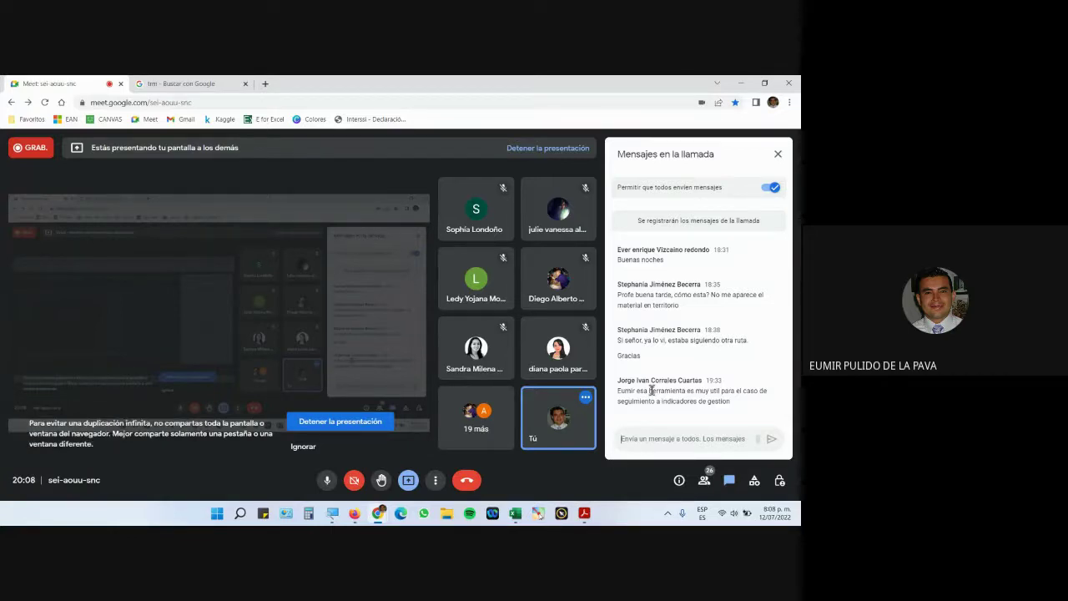
left_click(515, 513)
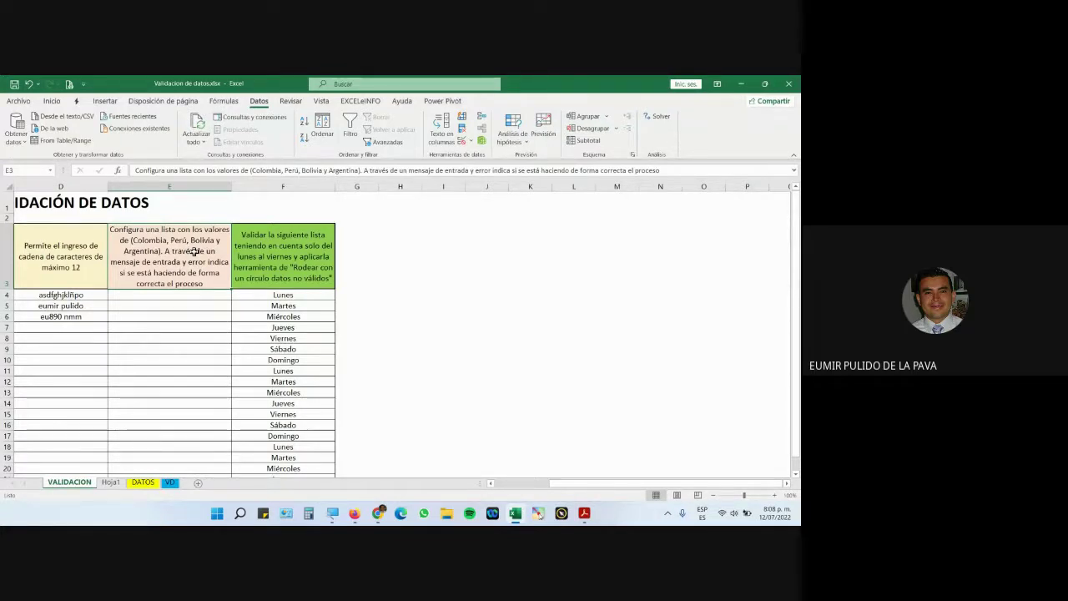
Step: Open the data validation settings of E4:E22 and magnify the screen around the dialog
left_click_drag(212, 293, 225, 390)
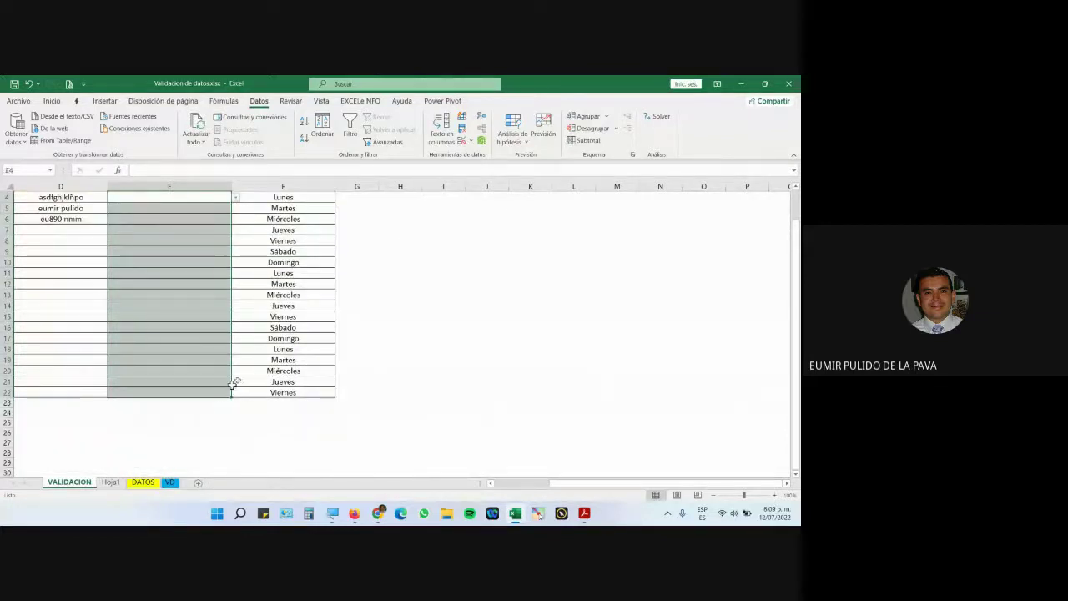
left_click(461, 140)
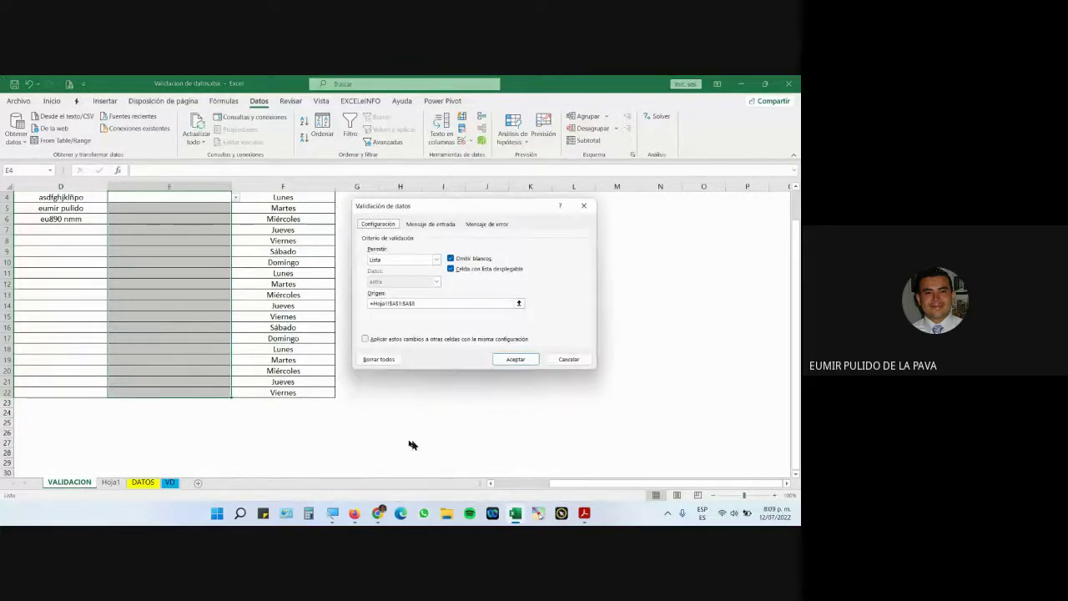
left_click(332, 513)
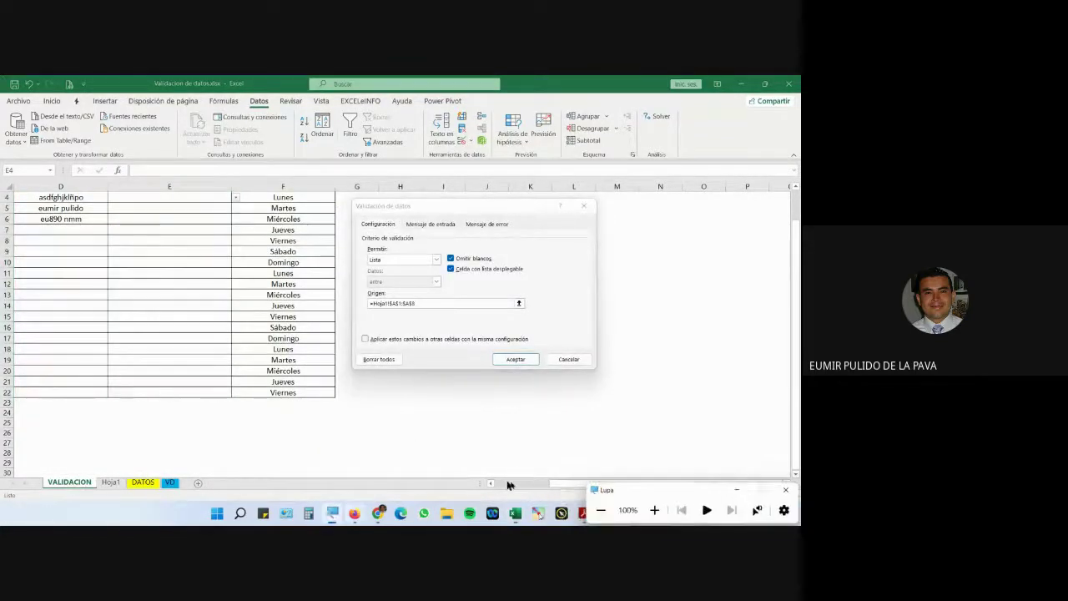
left_click(654, 510)
left_click(422, 204)
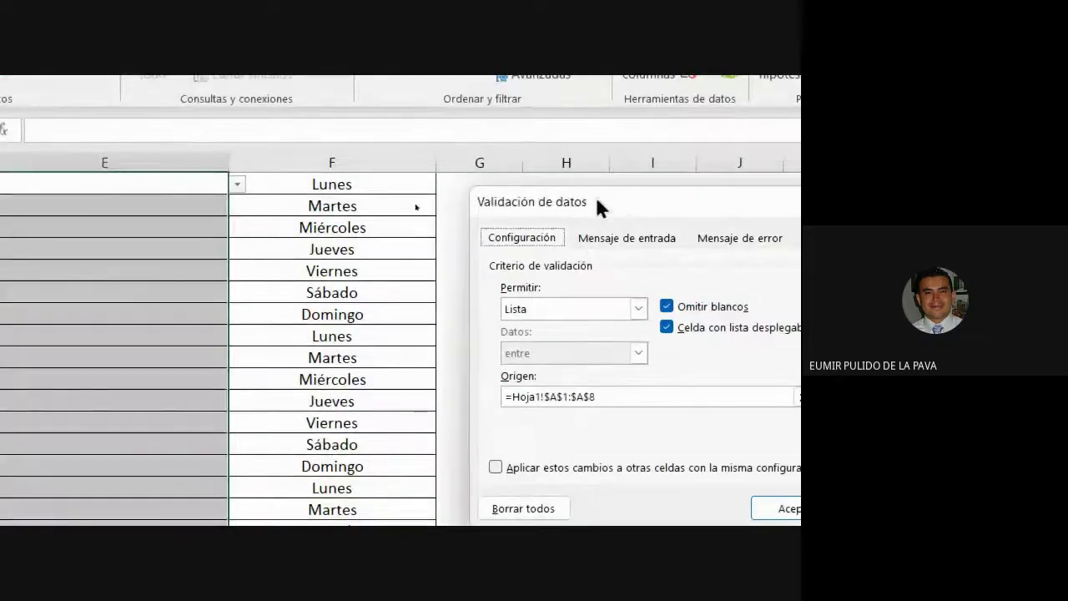
left_click_drag(597, 204, 392, 209)
Step: Give the input message of E4:E22 the title "Selección del país origen"
left_click(412, 240)
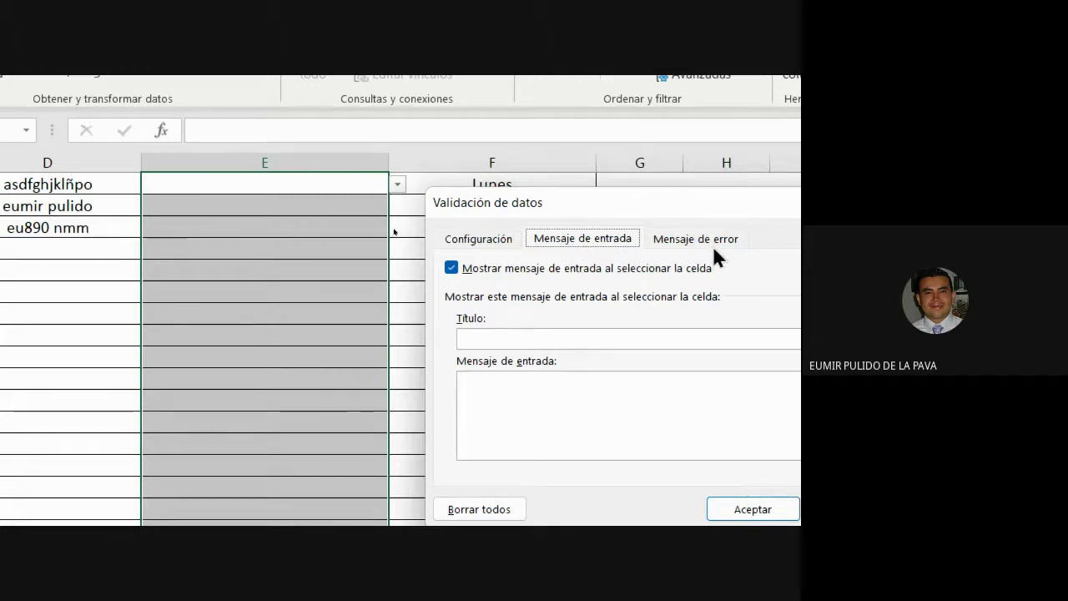
left_click(498, 340)
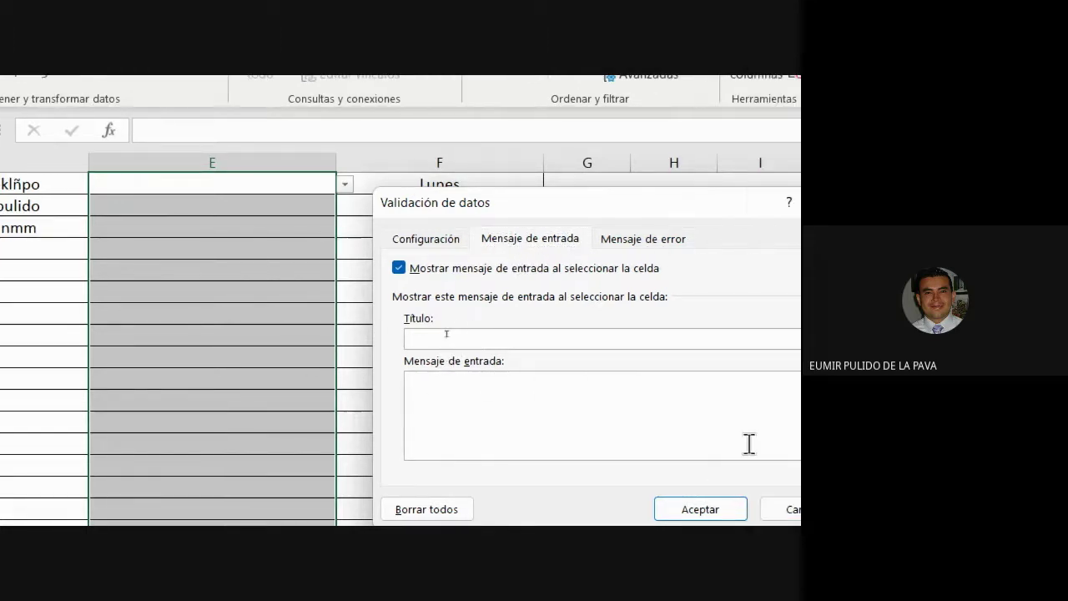
type("Sele")
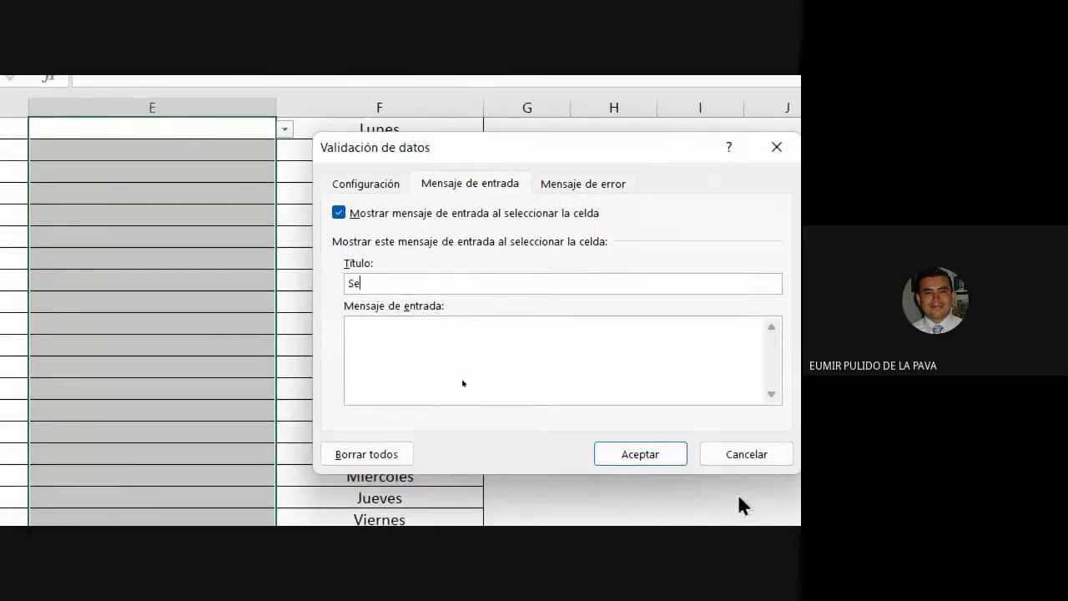
type("cc")
type("ión del pais origen")
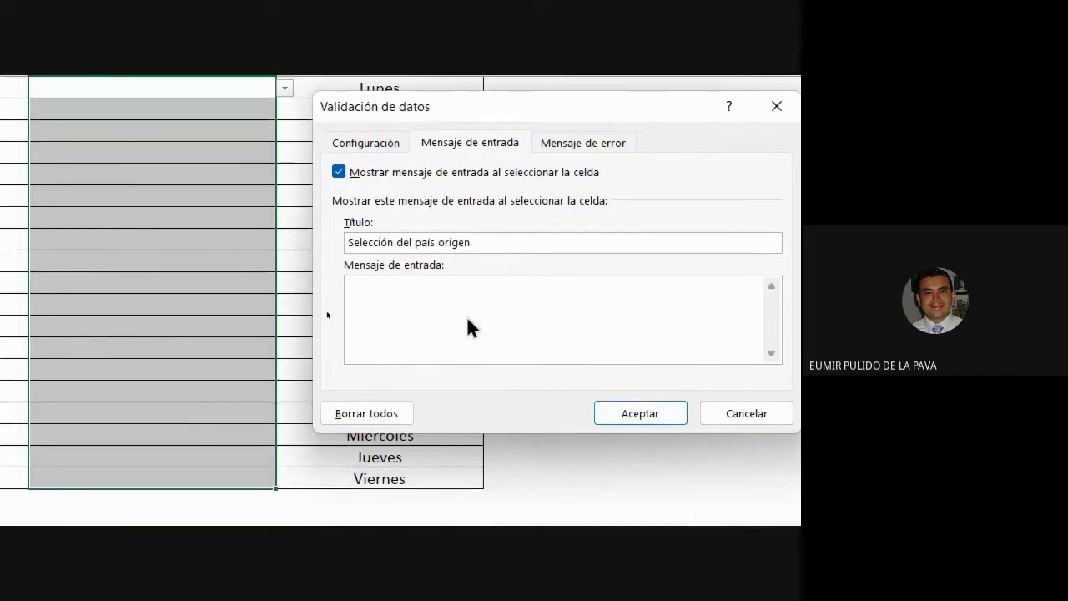
Step: Apply the input message "Señor usuario recuerde que solamente podrá seleccionar el país que se muestra en la lista, no utilice otro distinto."
left_click(467, 317)
type("Señor u")
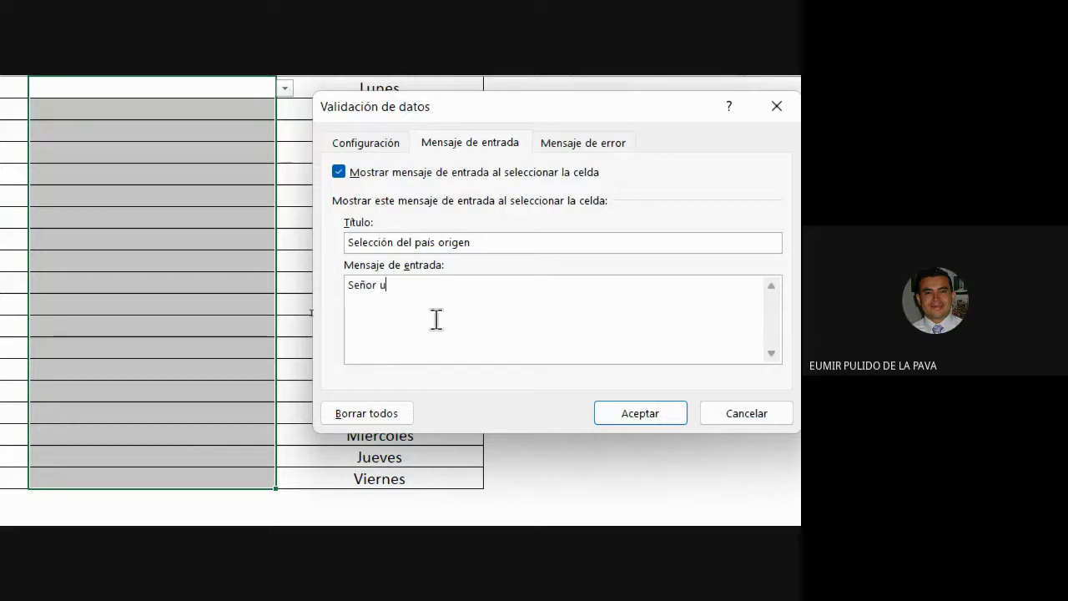
type("suario recuerde que so")
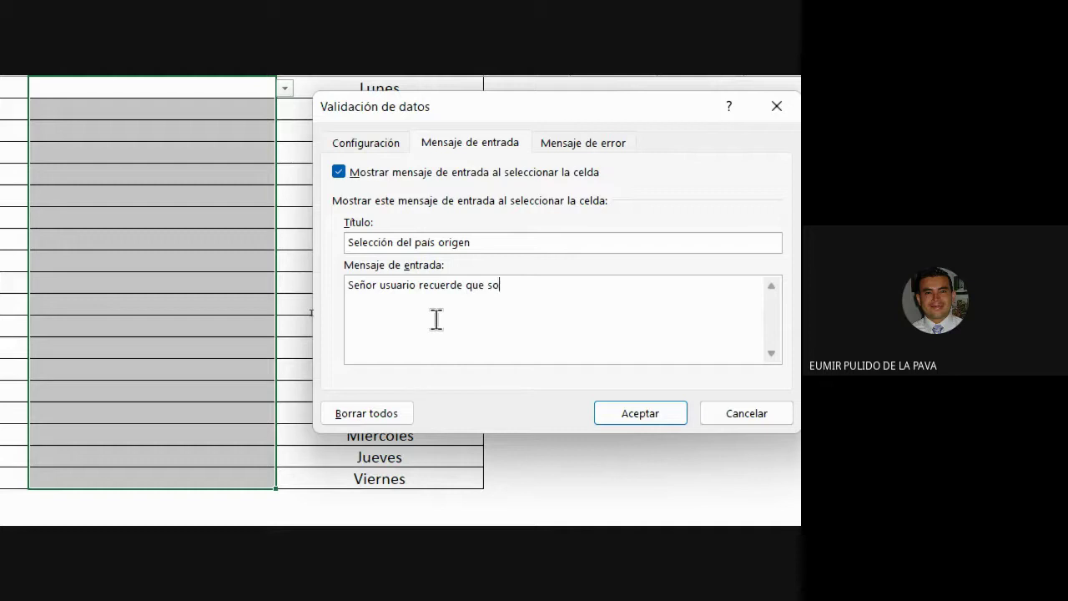
type("lamente po")
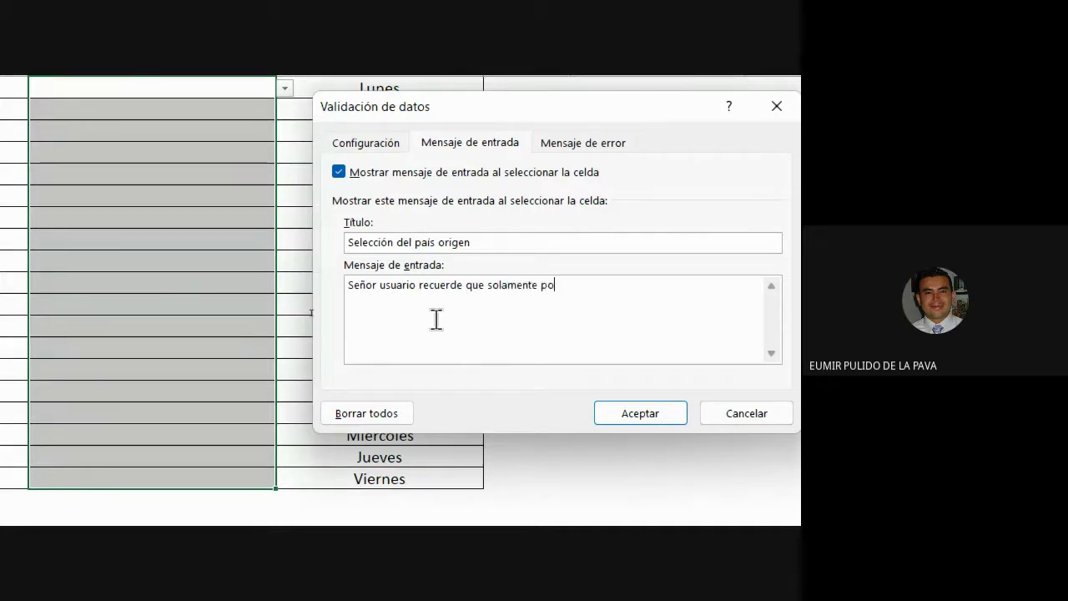
type("drá seleccionar e")
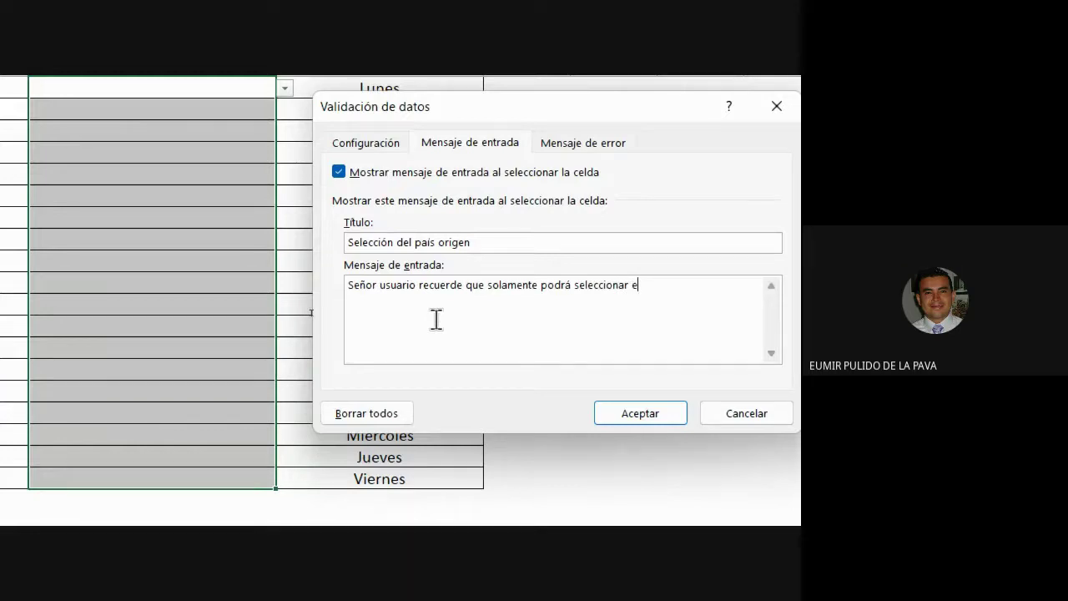
type("l pais que ")
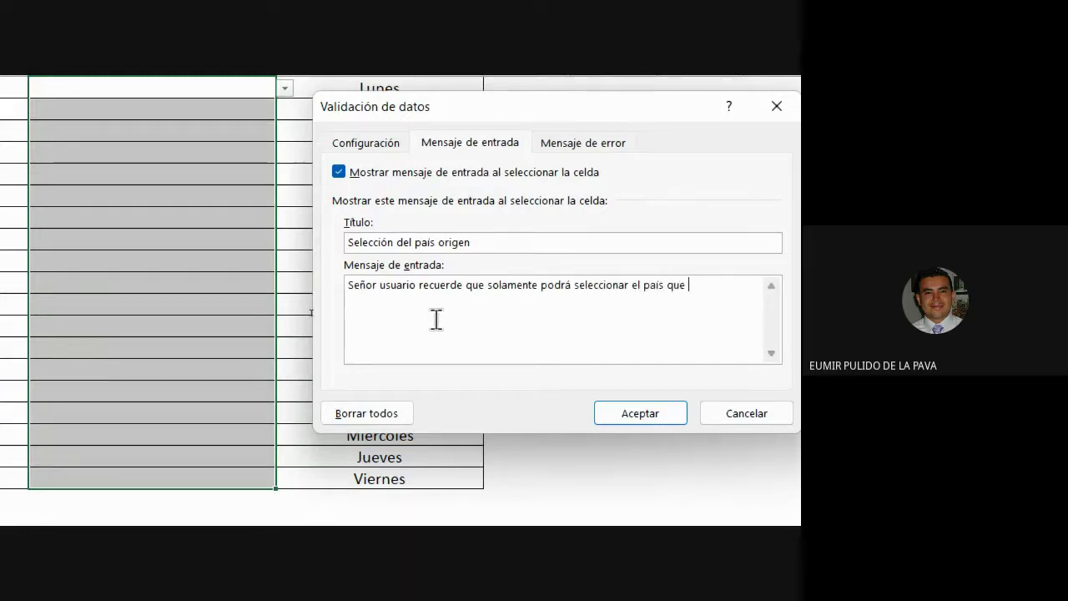
type("se muestra en la lista")
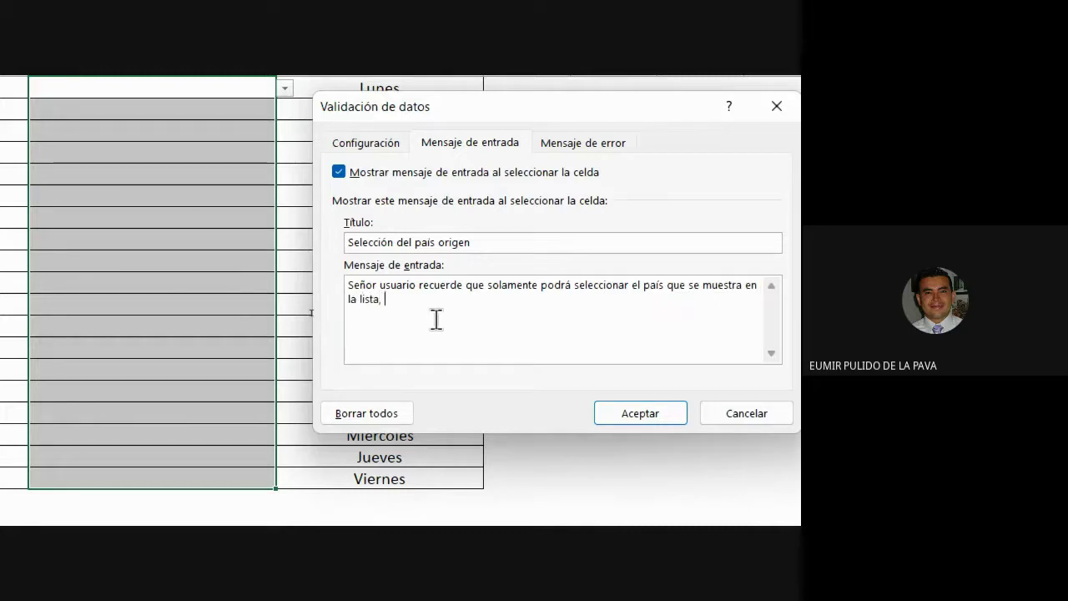
type(", no utilice otro distinto.")
left_click(634, 413)
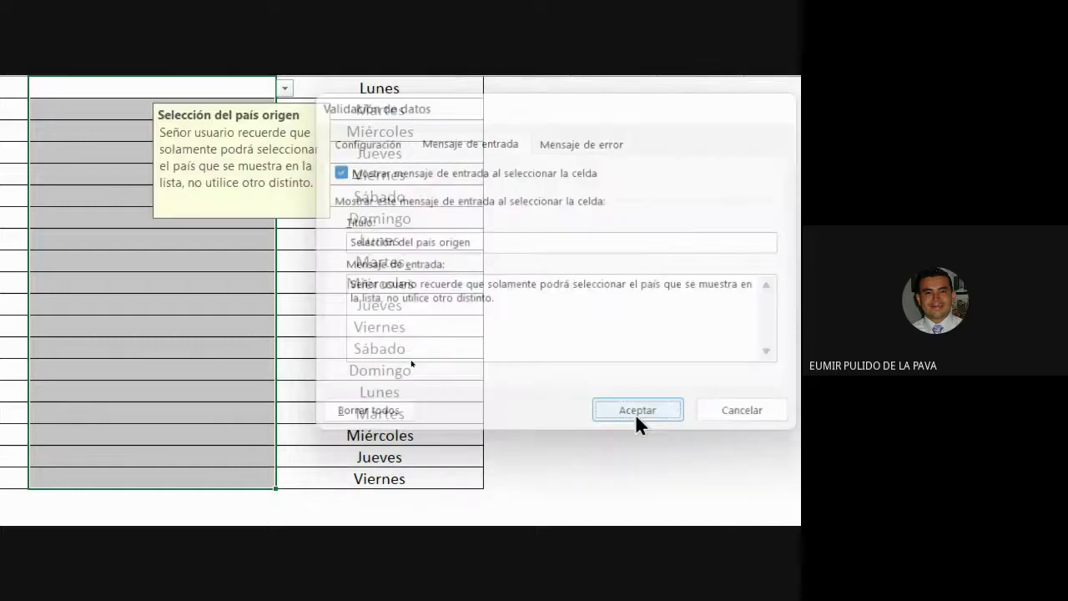
left_click(615, 417)
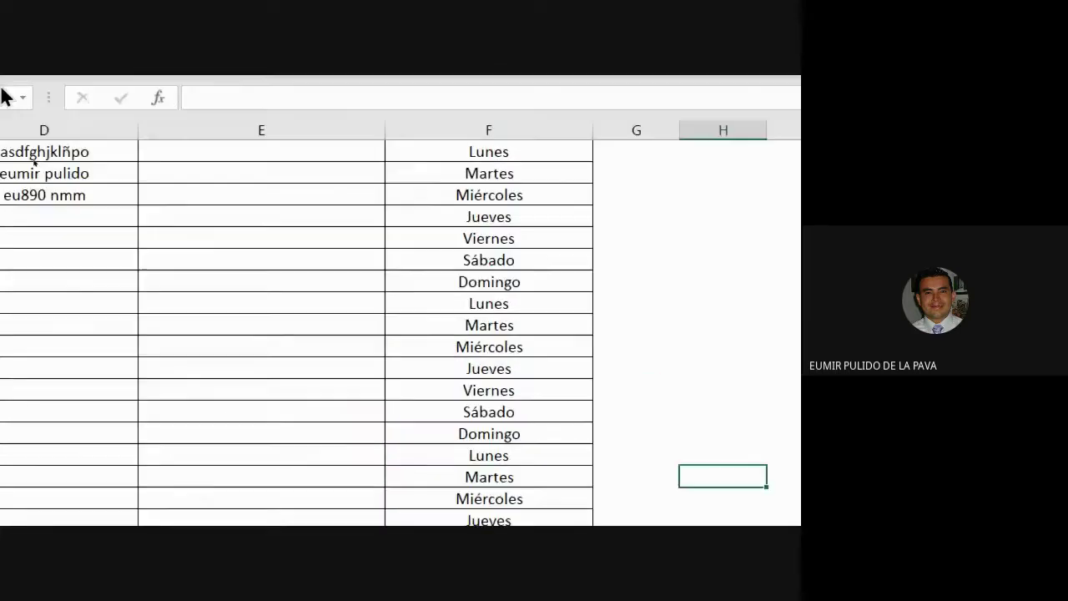
Step: Check the input message on the first country cells, E4 to E7
scroll(192, 474, "up", 1)
scroll(238, 472, "down", 1)
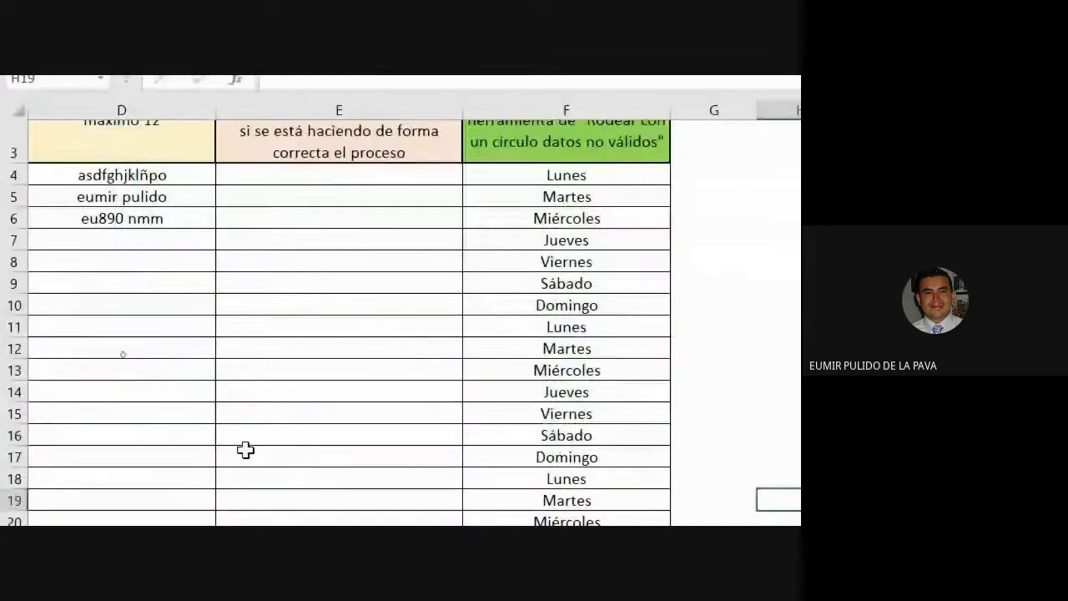
scroll(250, 250, "up", 1)
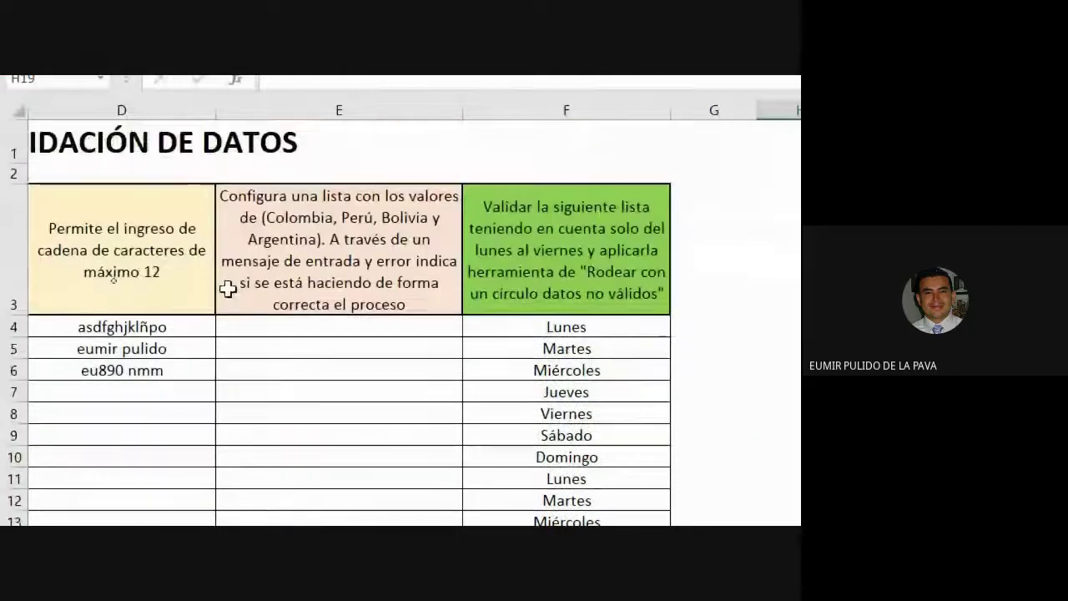
left_click(306, 328)
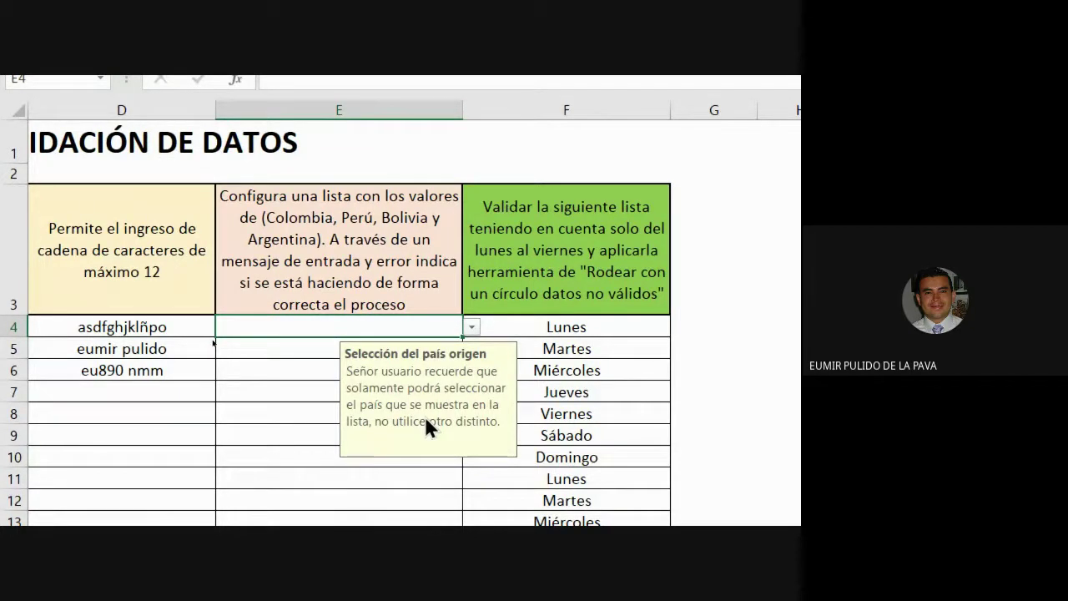
left_click(300, 342)
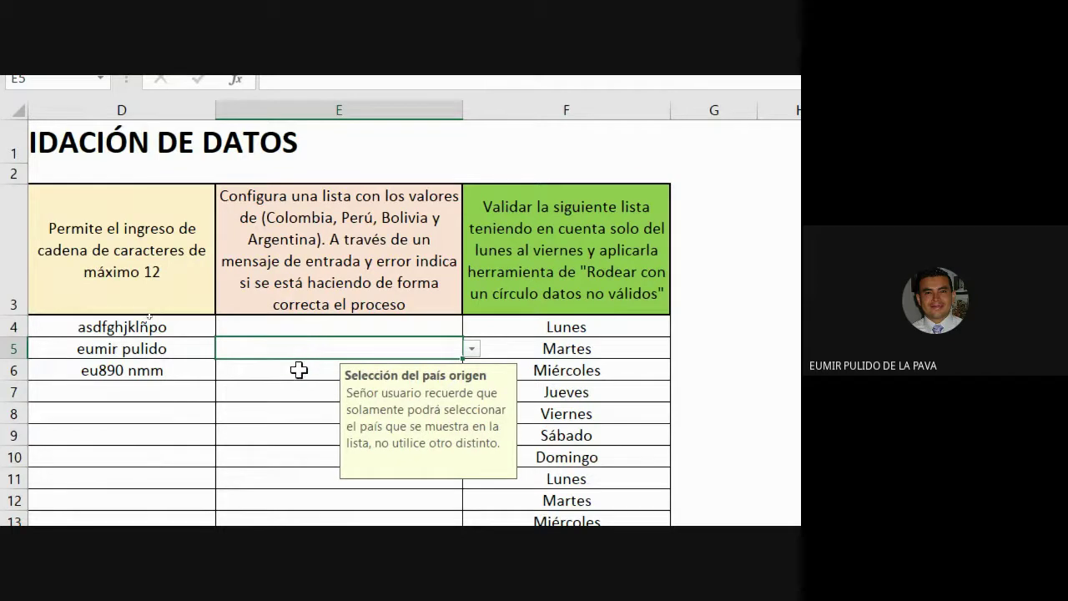
left_click(300, 365)
left_click(301, 390)
Step: Check the input message on the lower country cells, going up from E22 to E13
left_click_drag(312, 326, 317, 428)
left_click(317, 428)
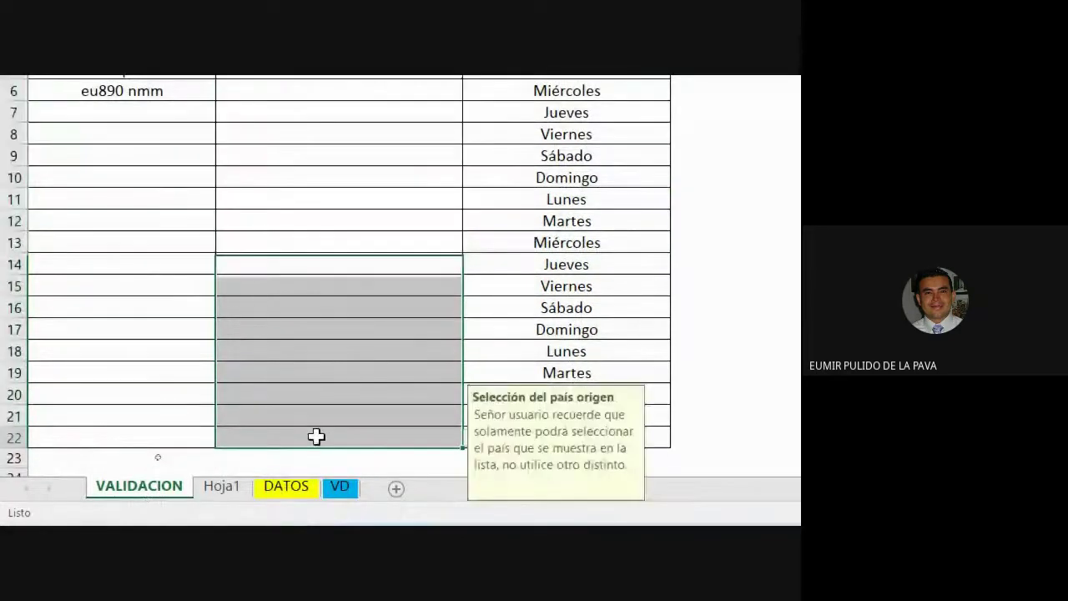
left_click(337, 415)
left_click(344, 395)
left_click(345, 372)
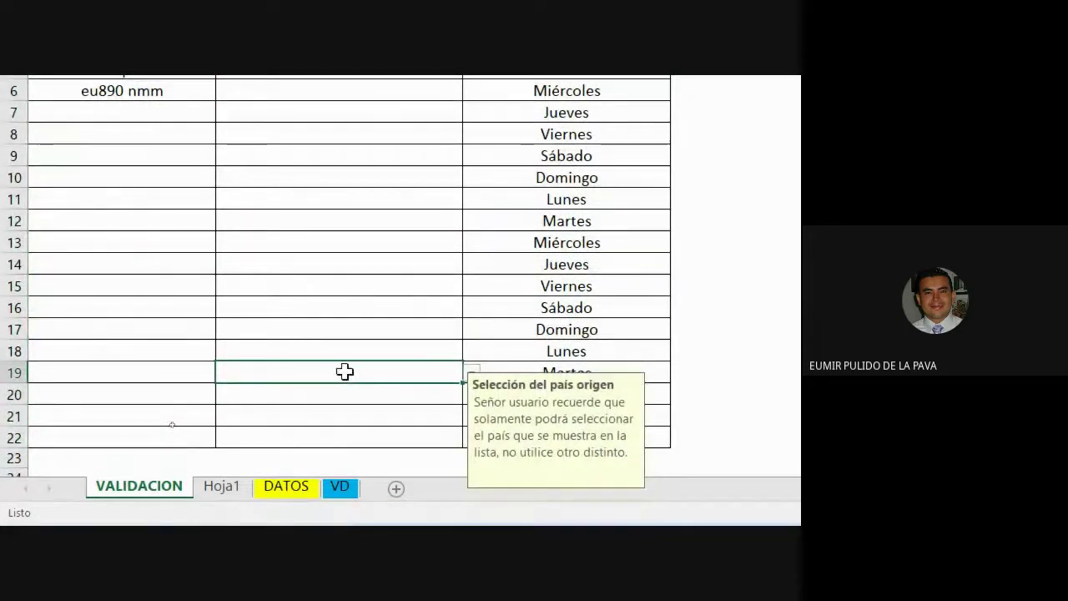
left_click(352, 348)
left_click(367, 326)
left_click(370, 307)
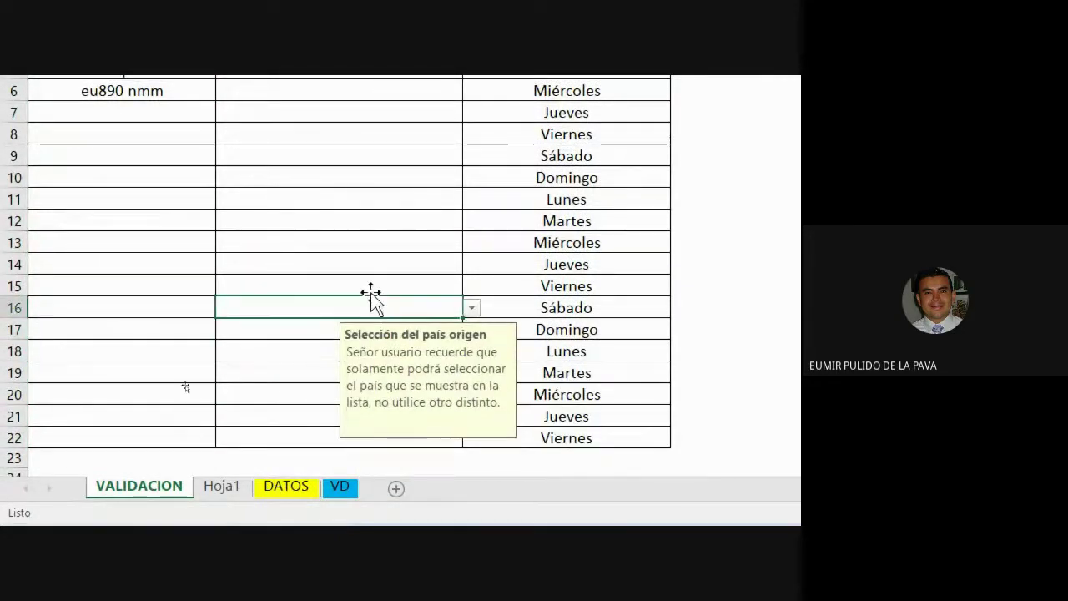
left_click(373, 285)
left_click(381, 260)
left_click(388, 240)
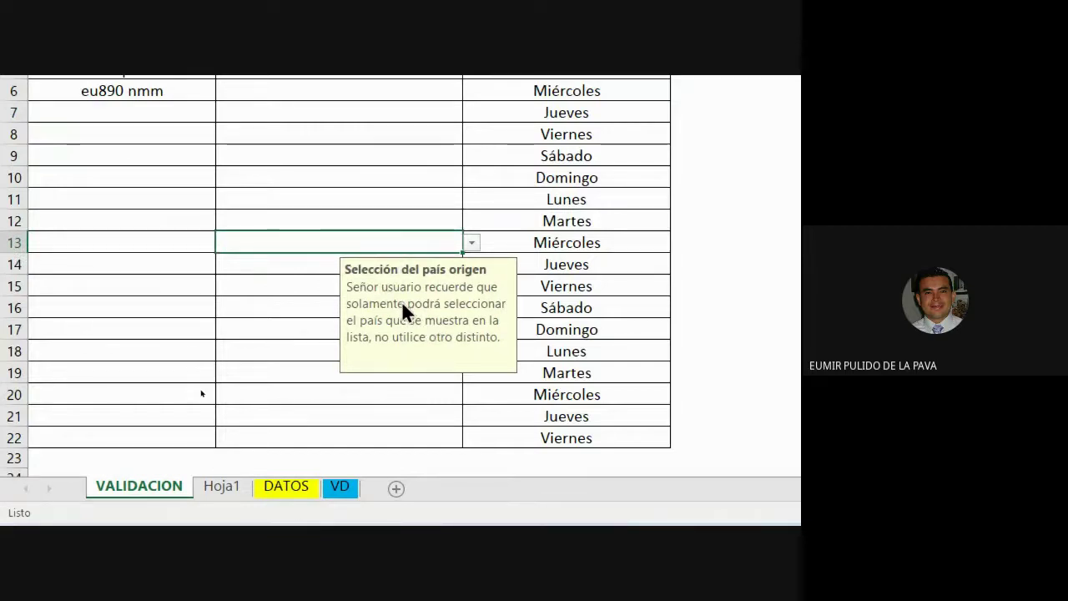
Step: Try to enter the unlisted country "españa" in E13 and choose to retry the entry
type("españa")
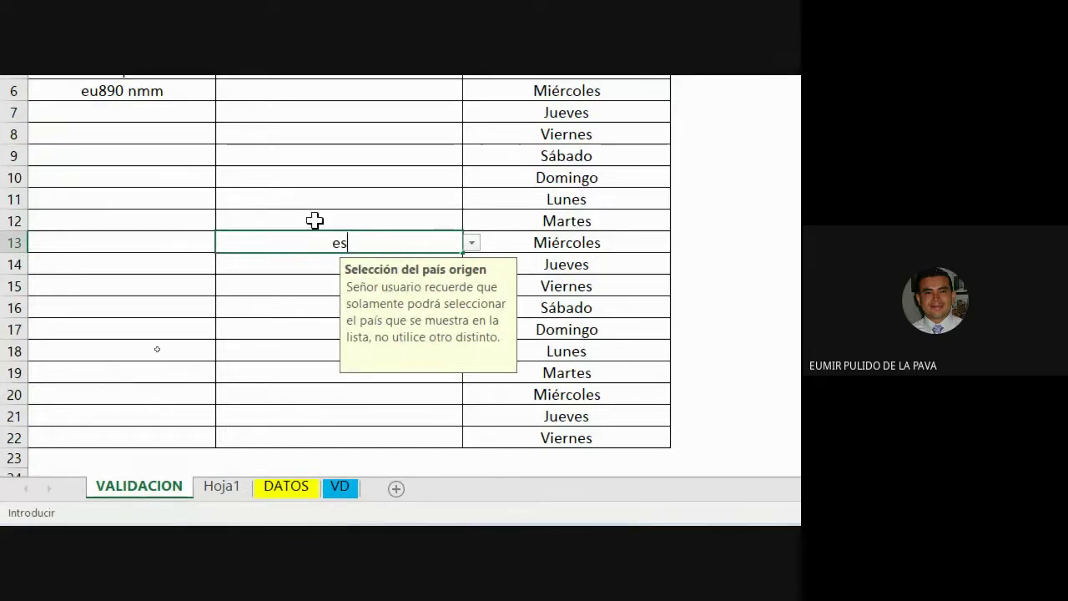
key("Return")
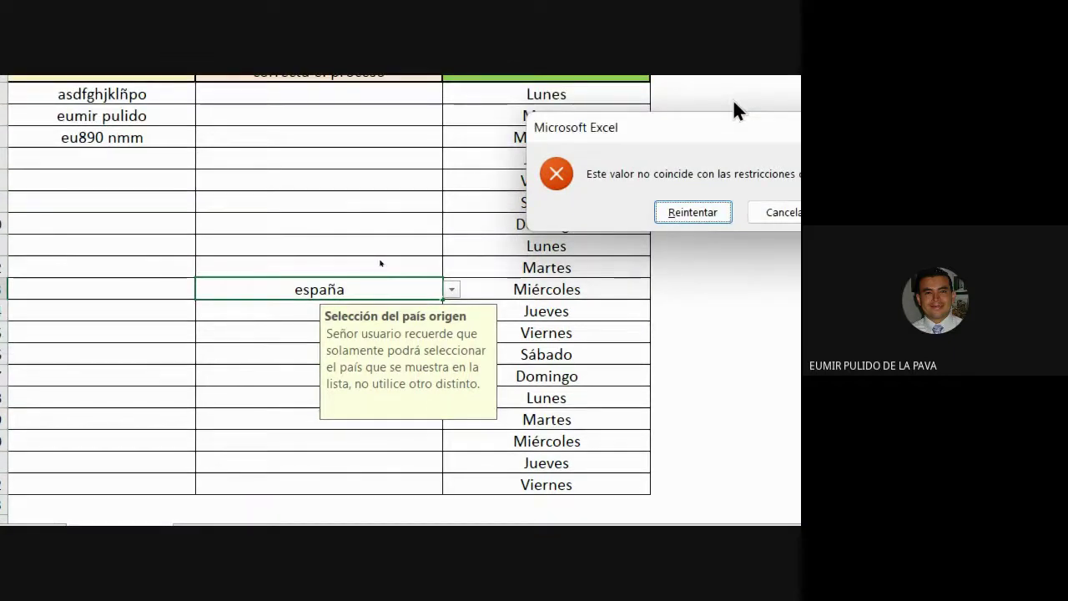
left_click_drag(630, 214, 324, 253)
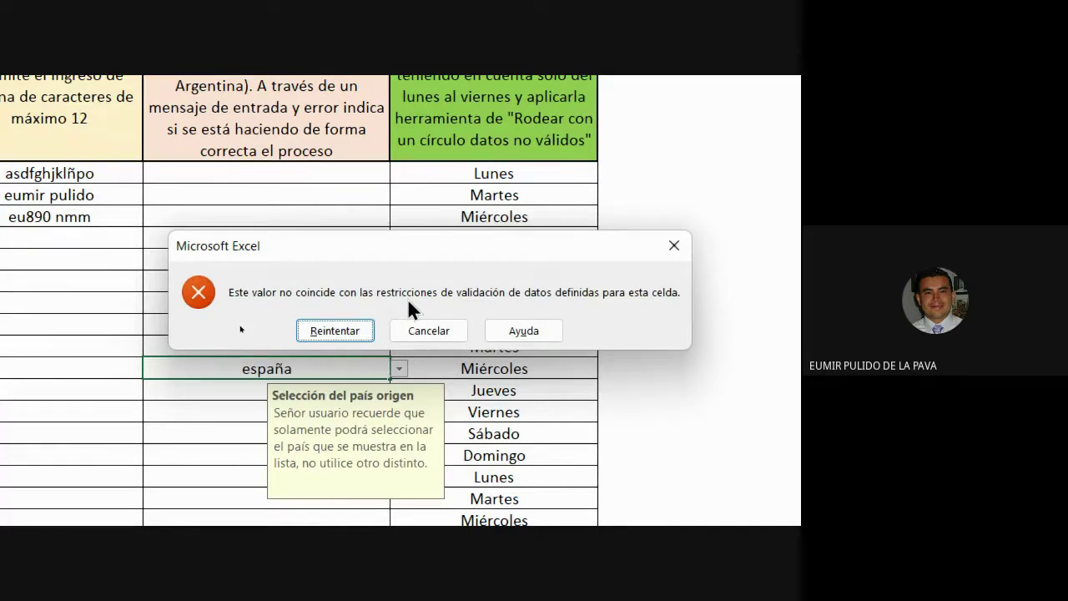
left_click(340, 330)
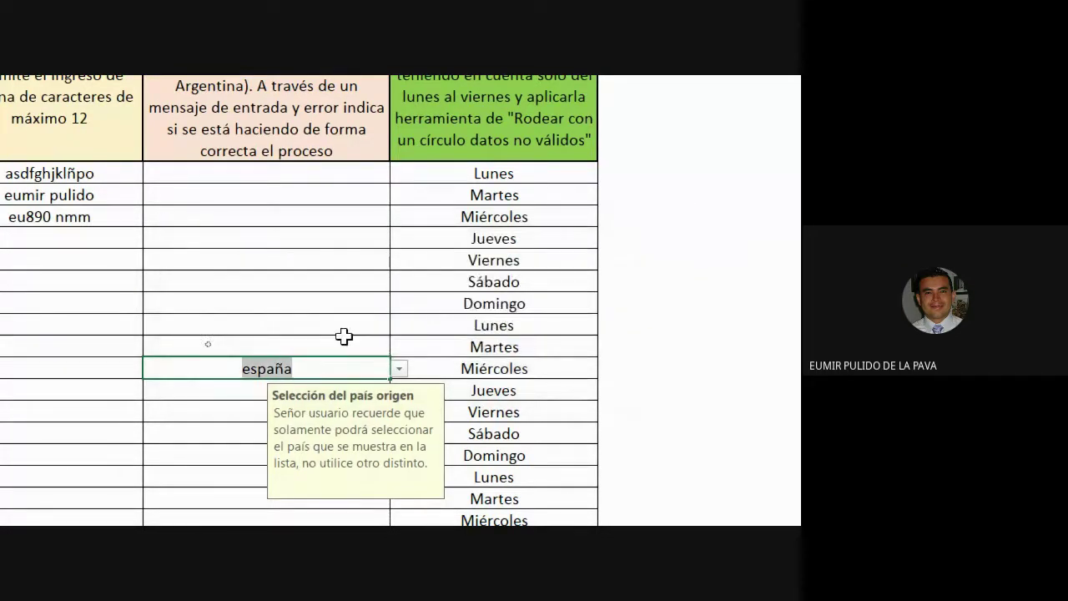
Step: Try to enter "canadá" in E13 and return to editing the entry
type("canadá")
key("Return")
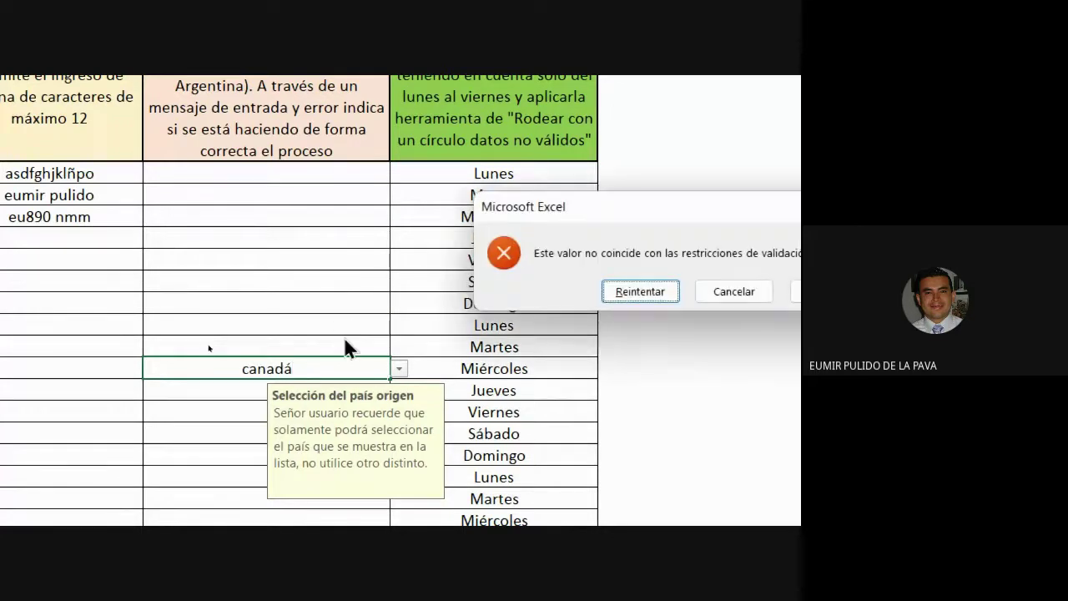
key("Return")
key("Right")
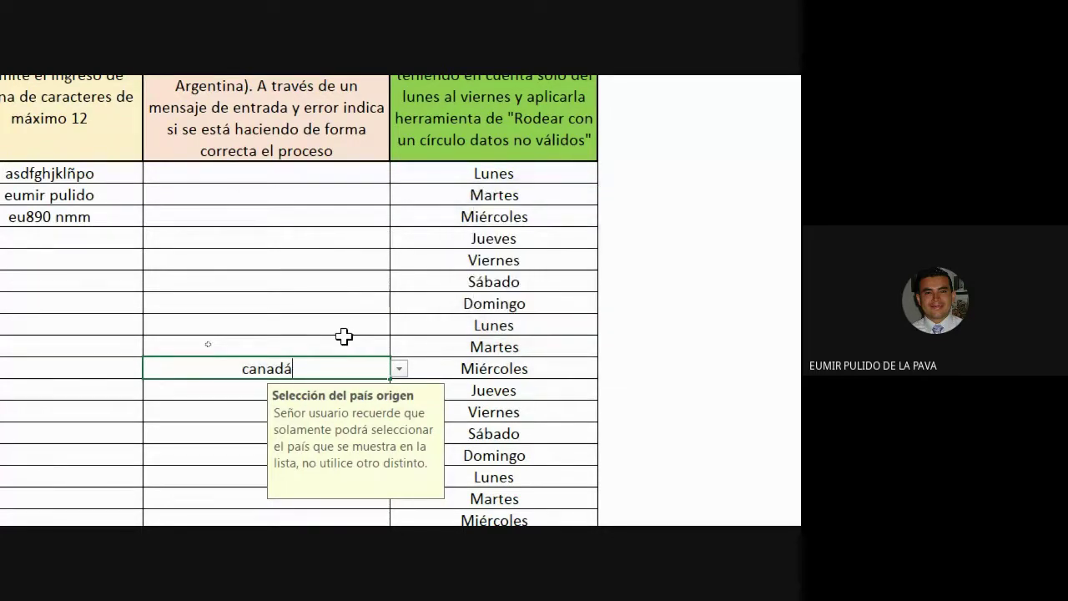
Step: Replace the rejected entry in E13 with "usa", try to enter it, and cancel the entry
key("BackSpace")
key("BackSpace")
key("BackSpace")
key("BackSpace")
key("BackSpace")
key("BackSpace")
type("usa")
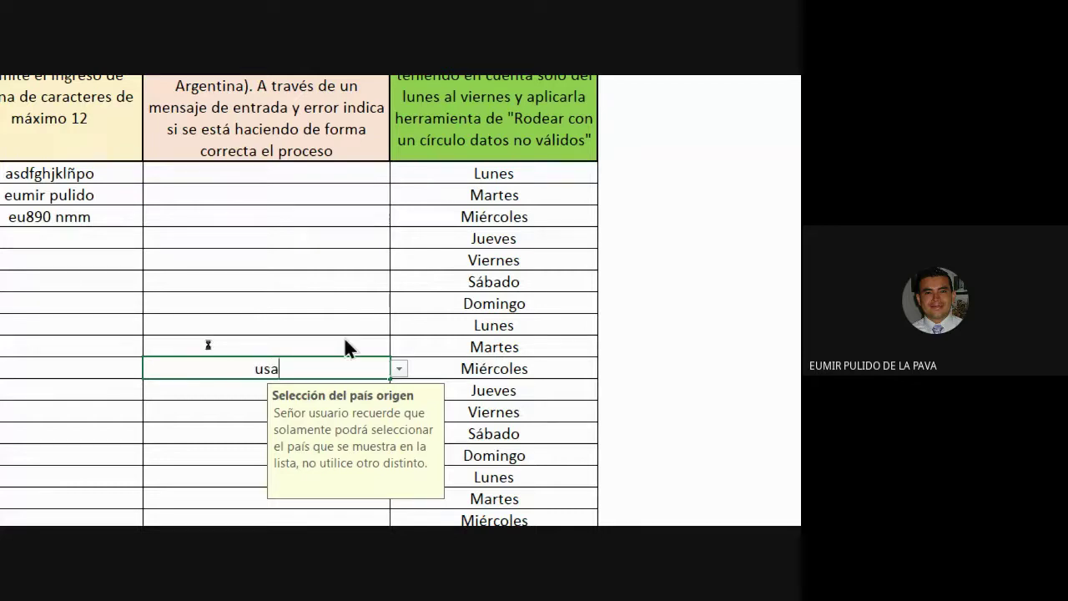
key("Return")
key("Tab")
key("Return")
Step: Turn off the input message in the data validation of column E's country cells, starting from E4
left_click_drag(316, 173, 326, 305)
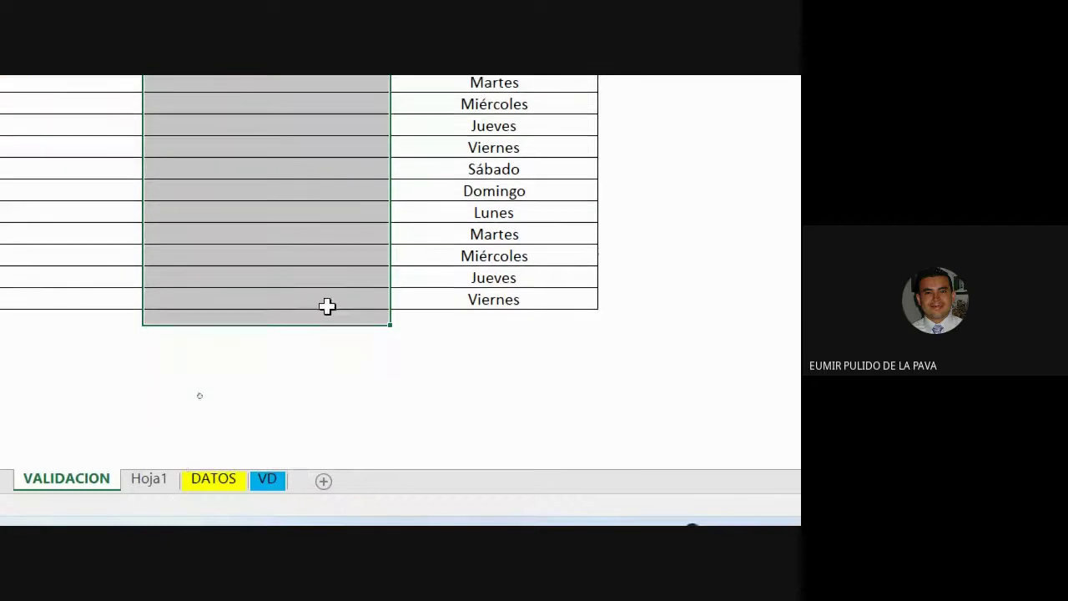
scroll(328, 297, "up", 2)
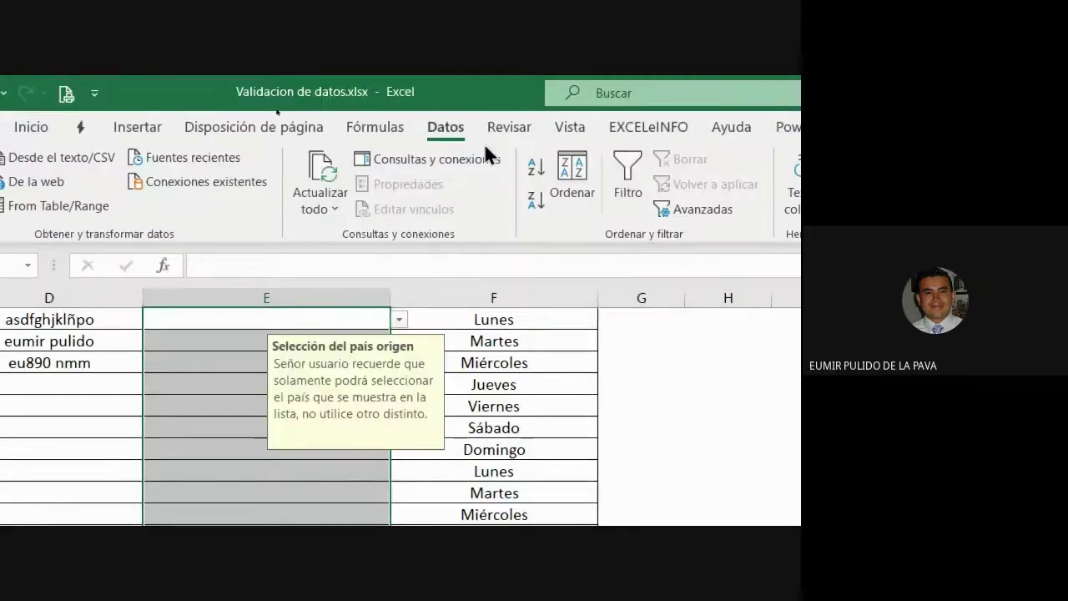
left_click(599, 205)
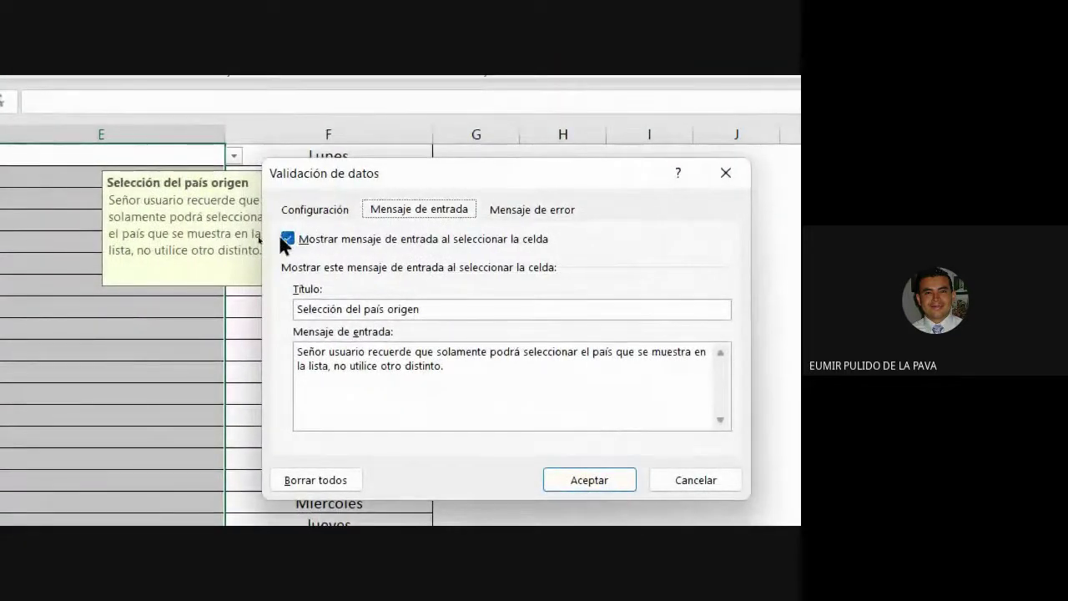
left_click(285, 238)
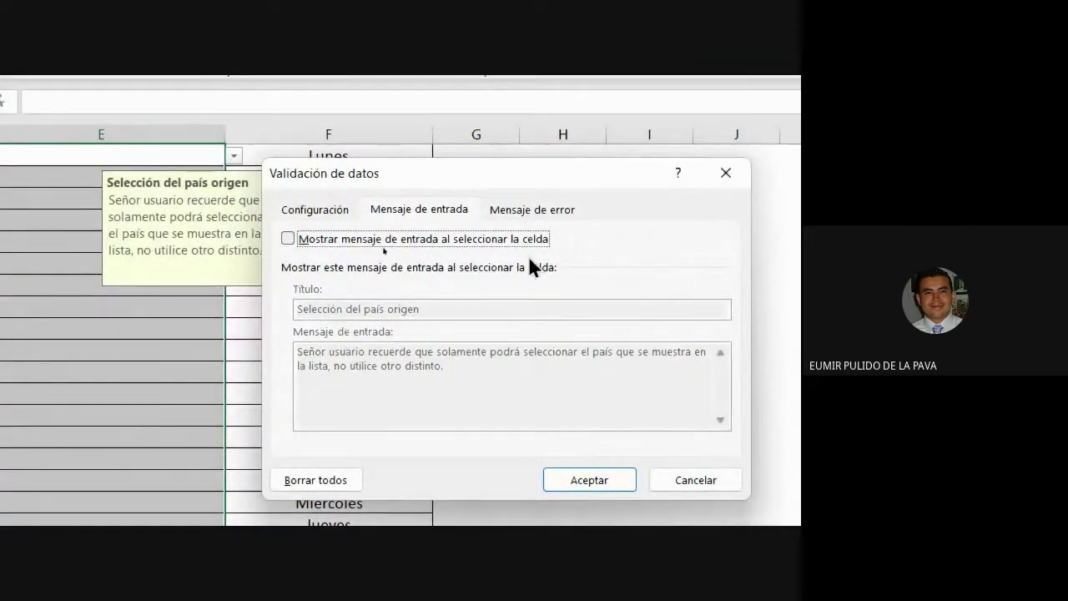
Step: Review the alert styles available for the country validation's error message, leaving Alto selected
left_click(535, 209)
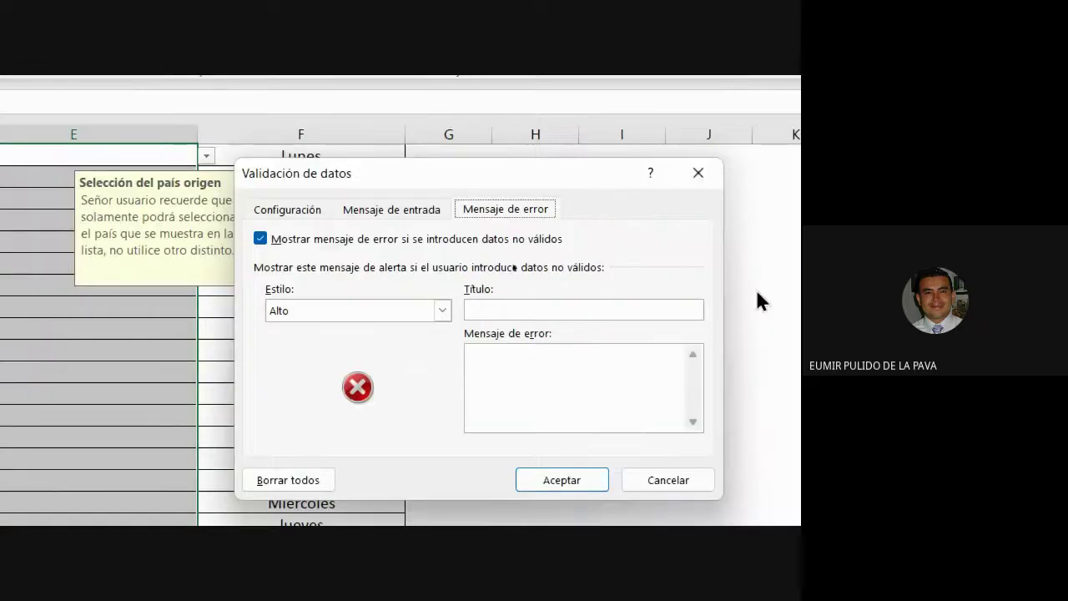
left_click(708, 310)
left_click(400, 330)
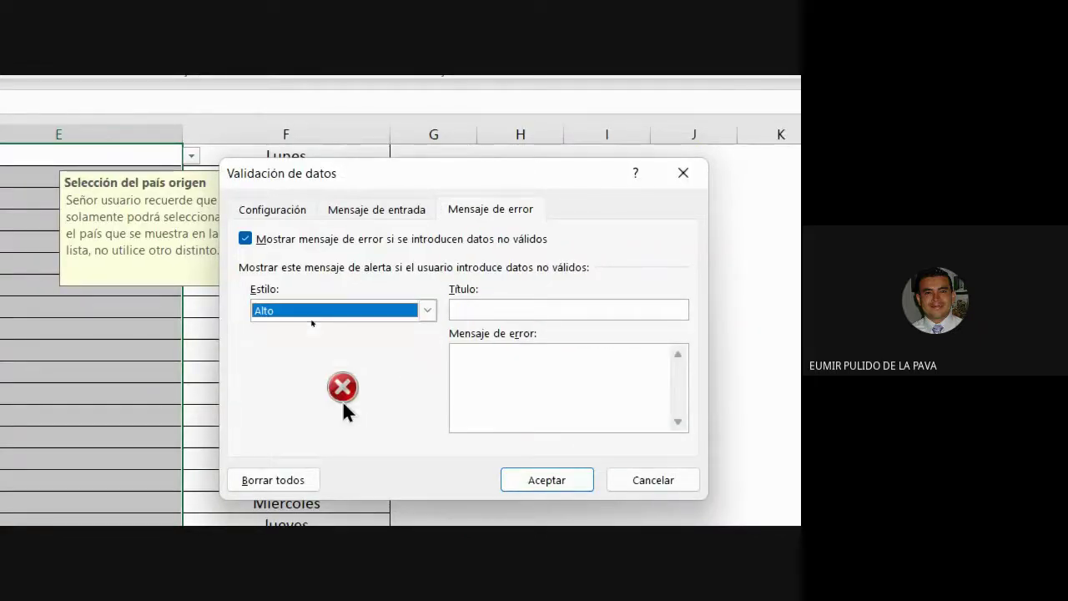
left_click(272, 310)
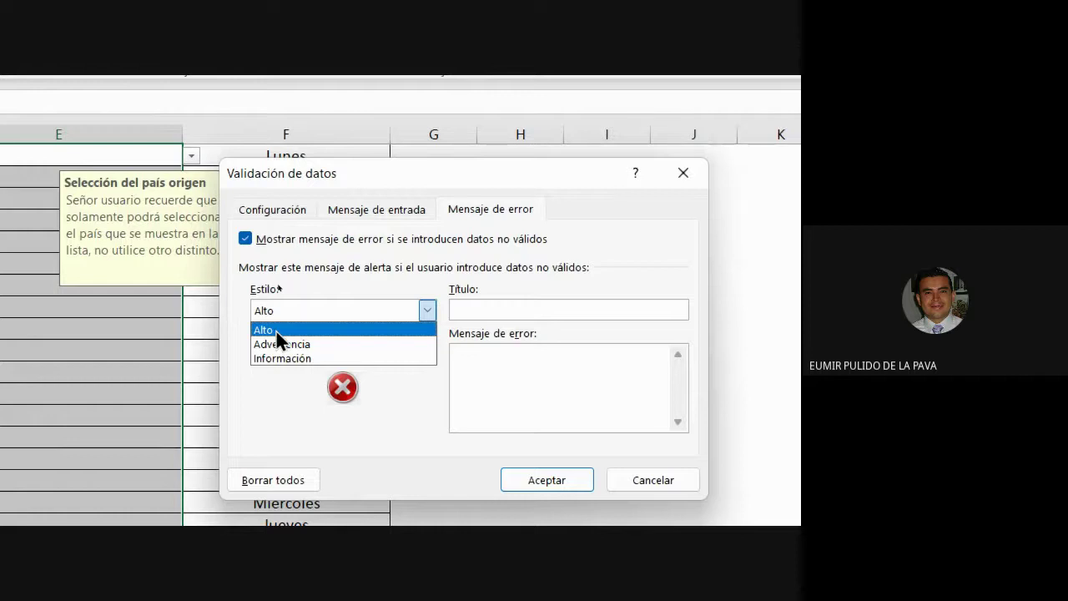
left_click(276, 331)
left_click(275, 313)
left_click(293, 399)
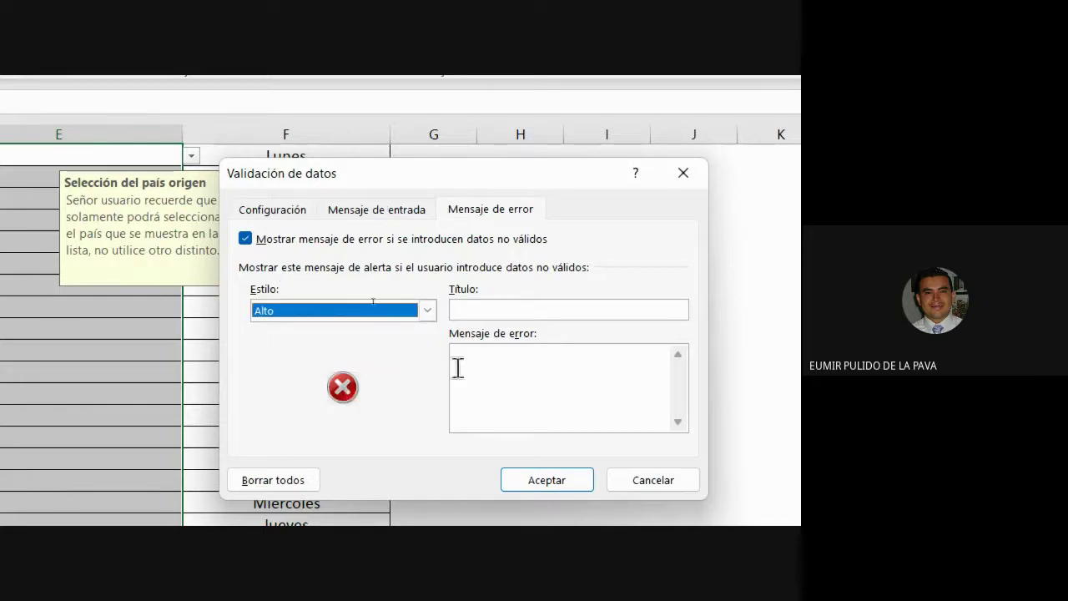
Step: Title the error message "País incorrecto" with the text "Señor usuario, recuerde que solamente se puede seleccionar el país de la lista desplegable."
left_click(514, 314)
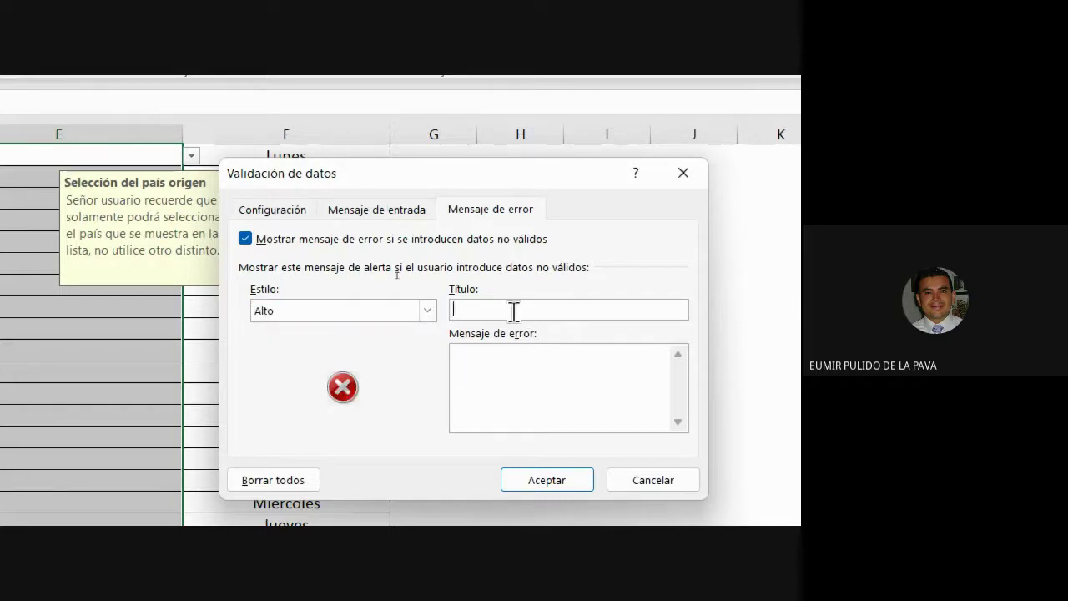
type("Pais incorr")
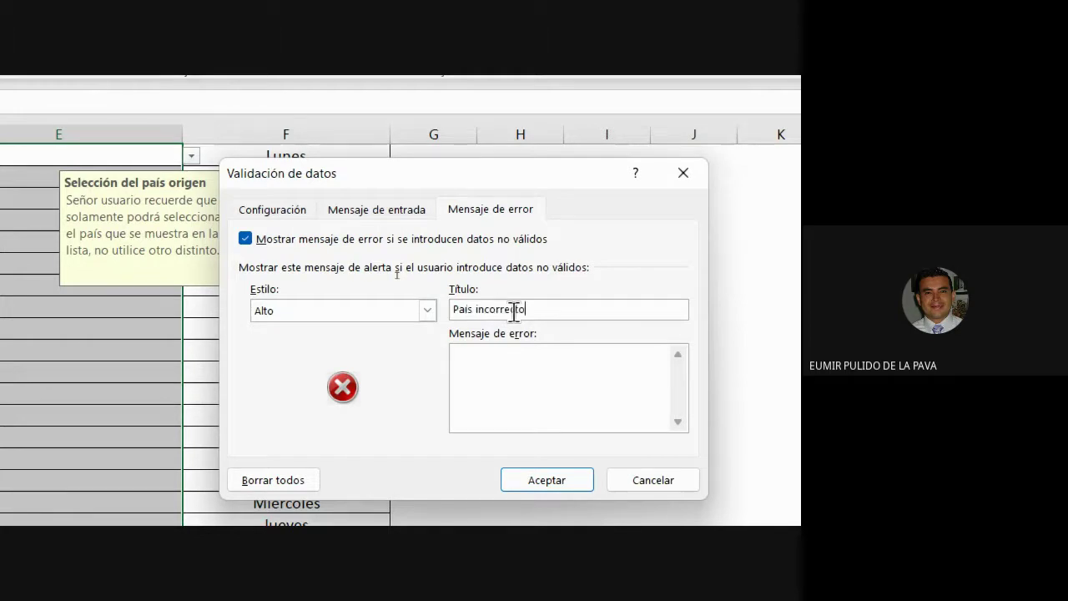
type("ecto")
left_click(537, 392)
type("Señor usuario, re")
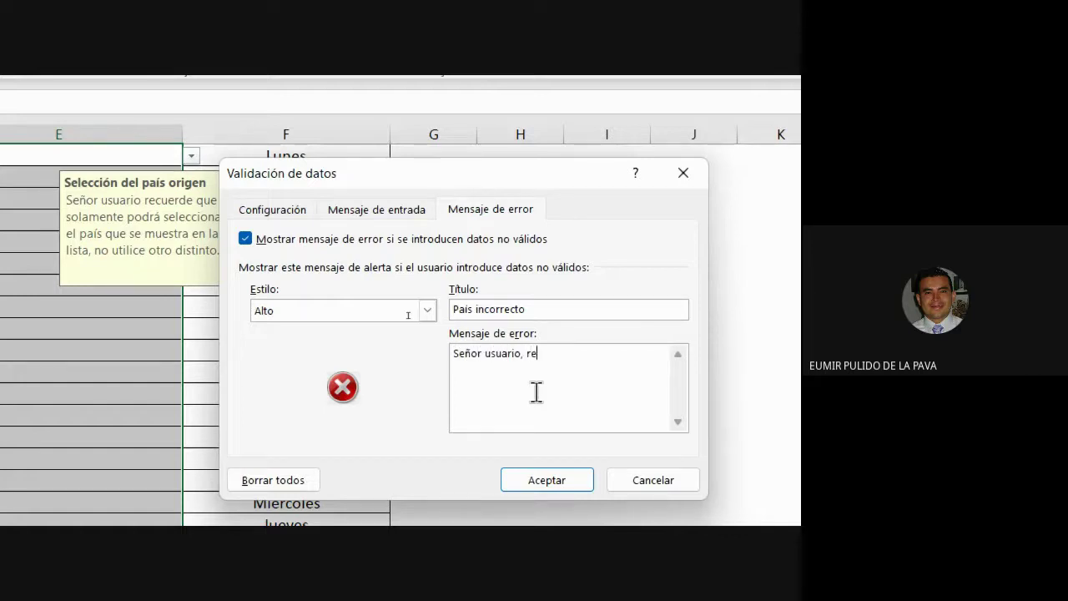
type("cuerde que solamente se p")
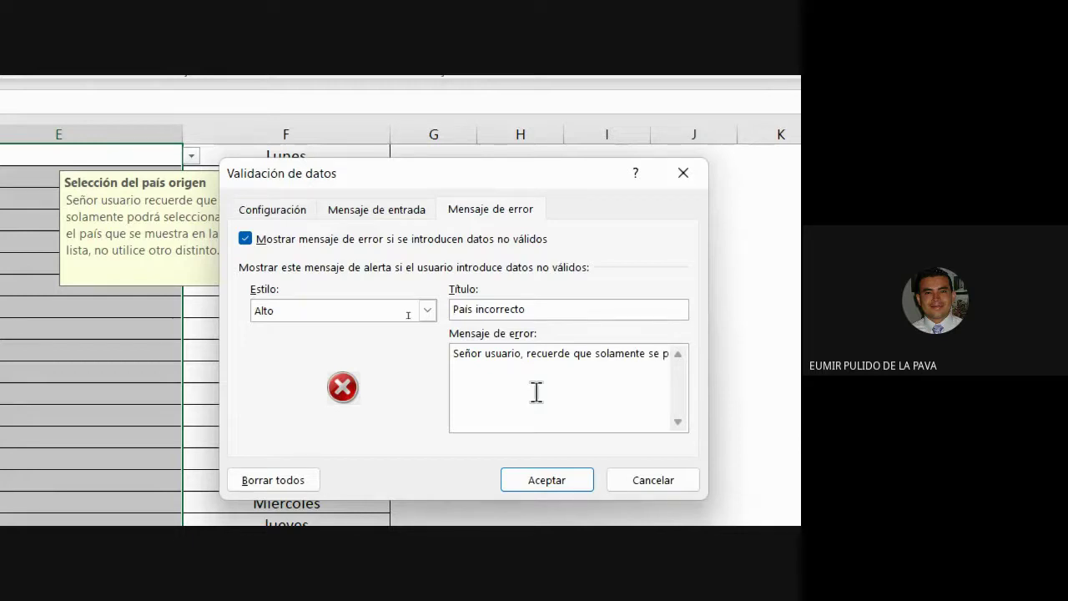
type("uede selecciona")
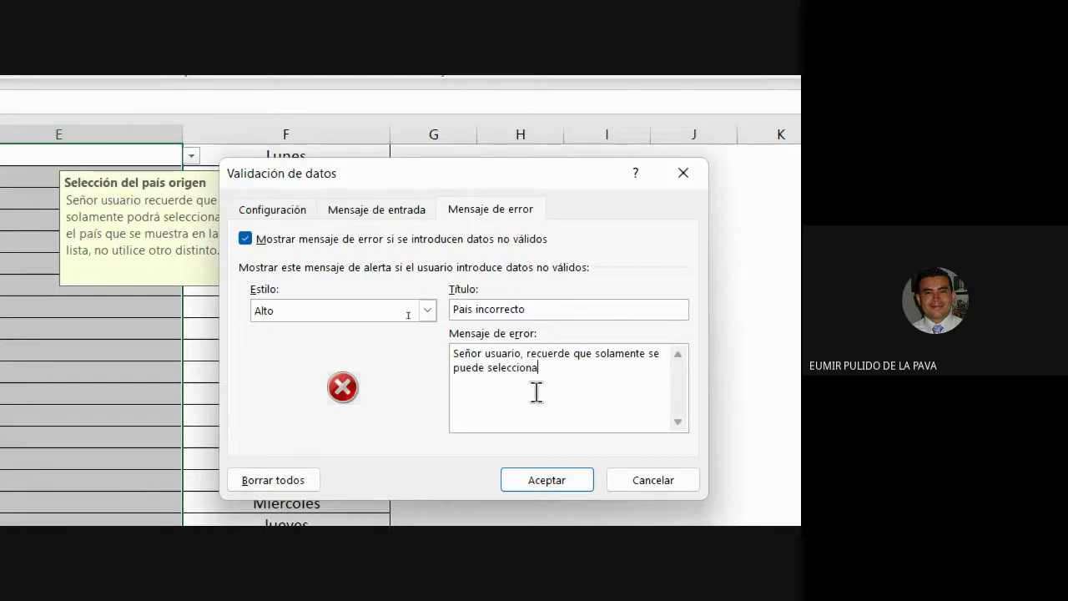
type("r el pais de la lista desplegable.")
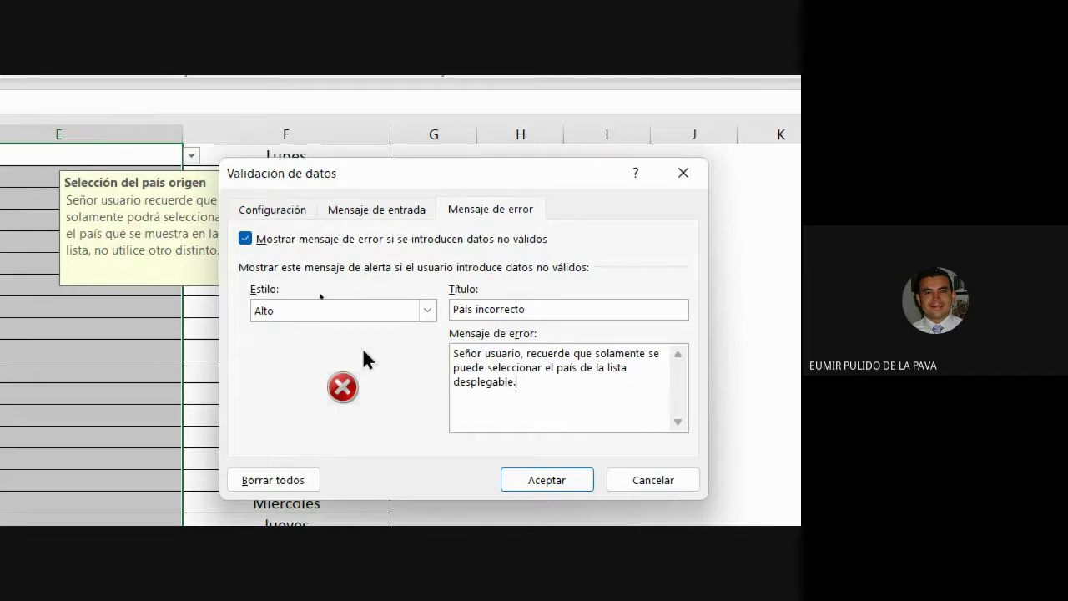
Step: Set the error alert style to Información and apply the validation settings to the country cells
left_click(359, 314)
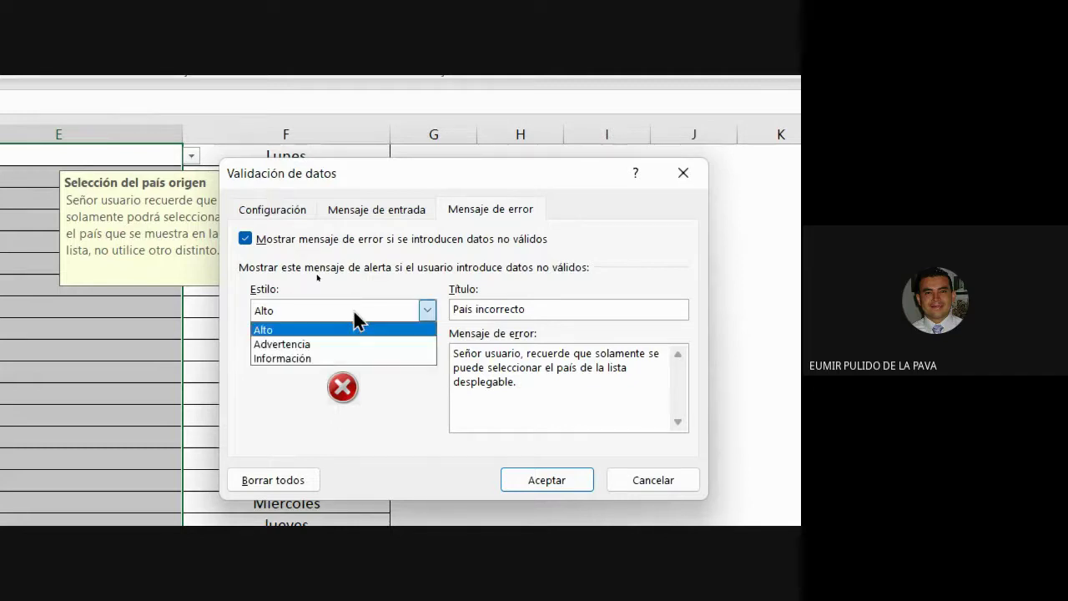
left_click(272, 358)
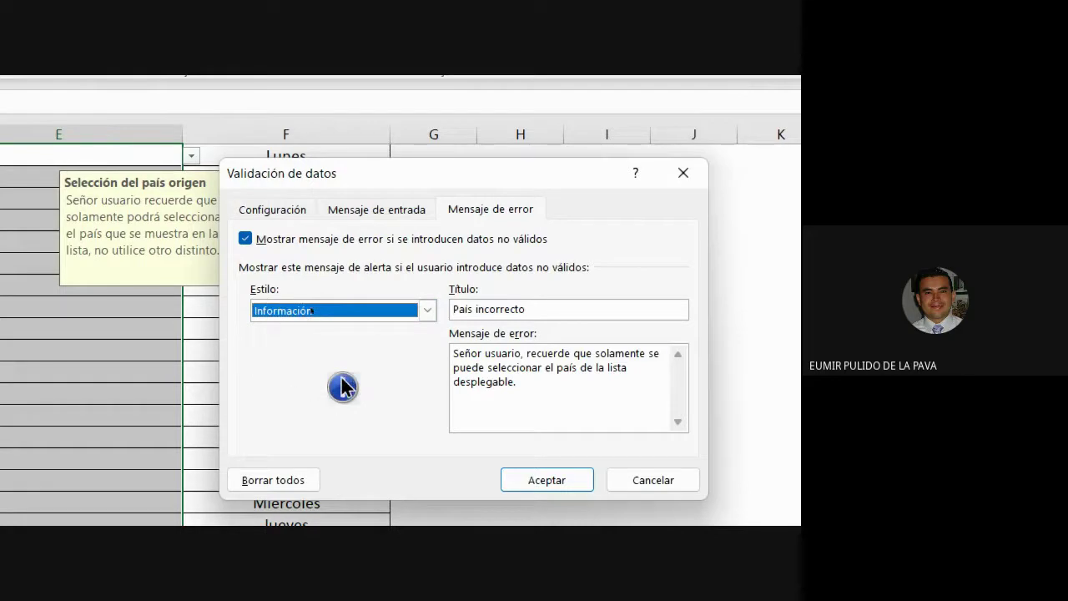
left_click(538, 482)
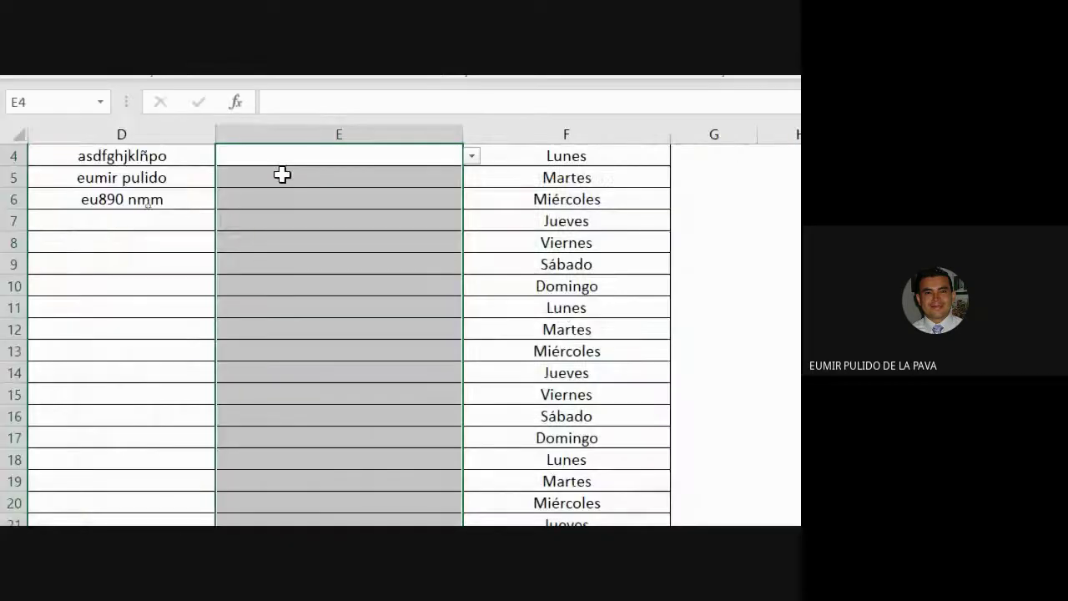
Step: Choose Perú in E4 and Colombia in E5 from the country list
left_click(474, 155)
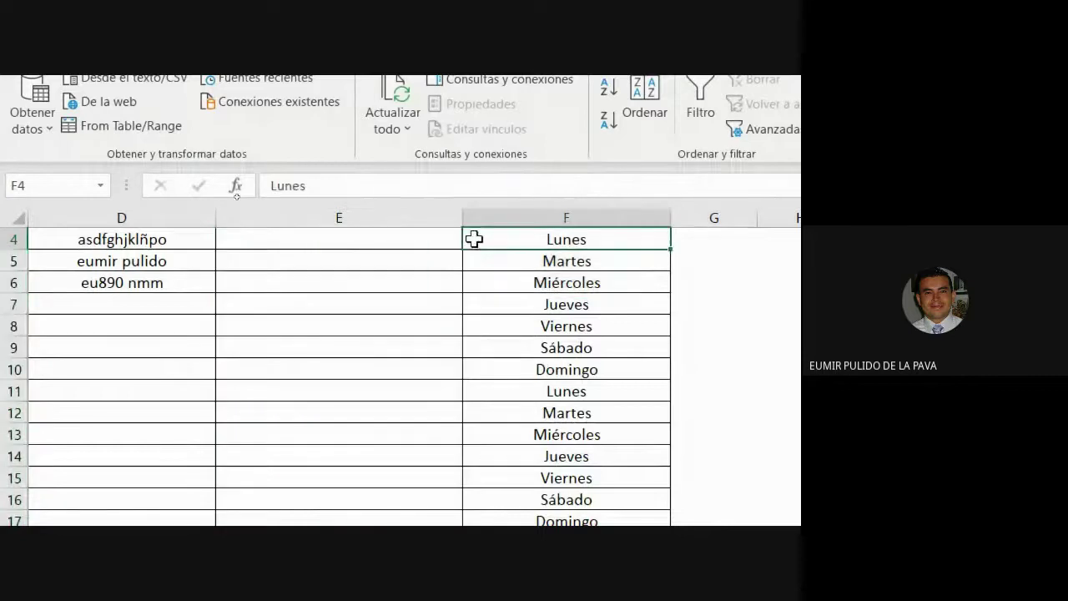
left_click(444, 239)
scroll(463, 300, "up", 1)
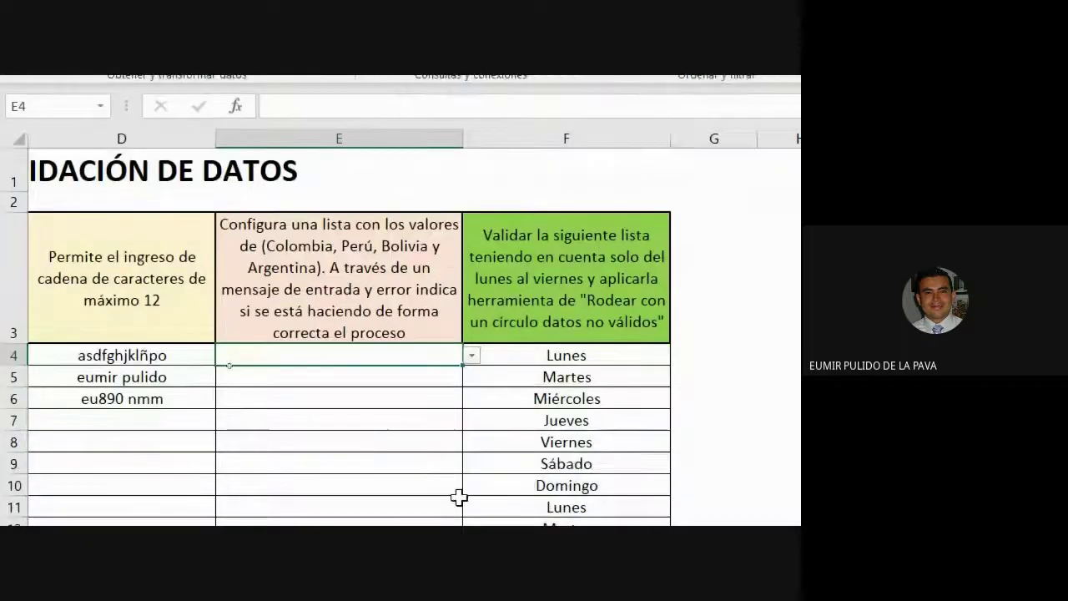
left_click(471, 354)
left_click(372, 386)
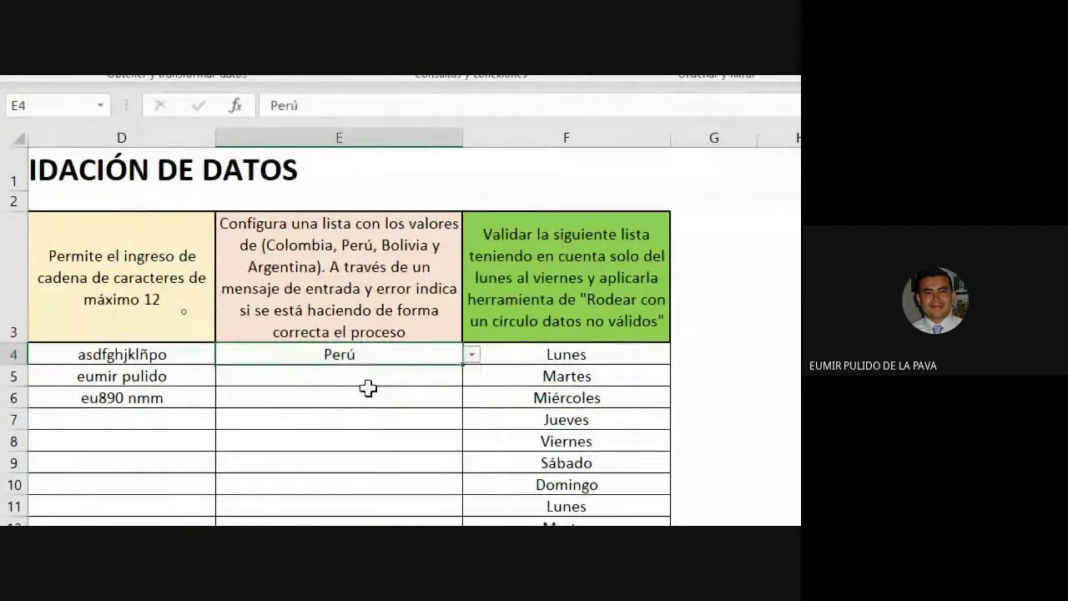
left_click(432, 377)
left_click(472, 376)
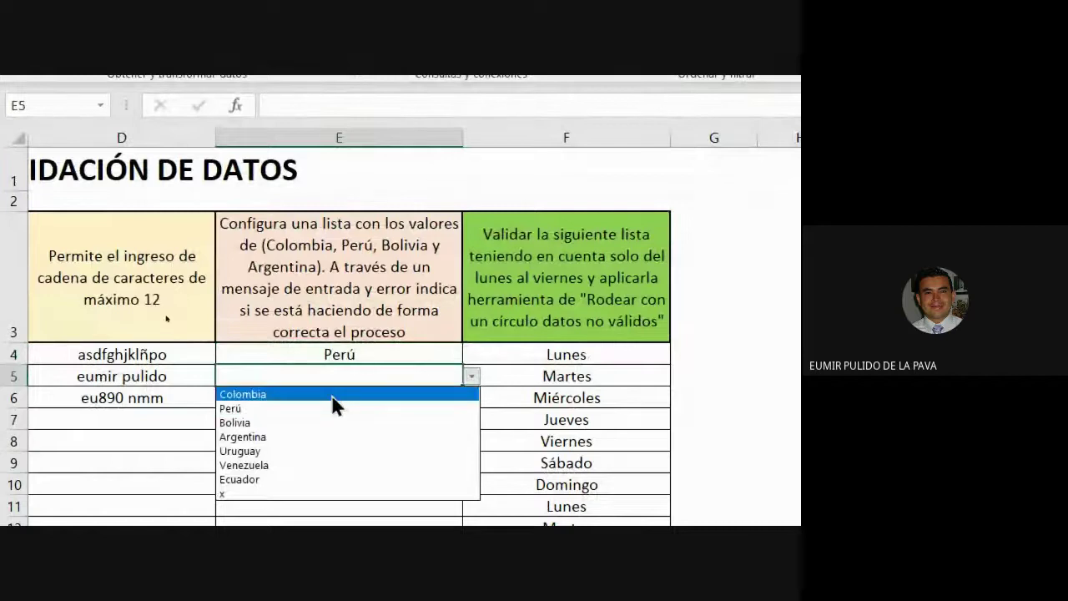
left_click(329, 394)
Step: Enter the unlisted country "USA" in E6 and accept it despite the information alert
left_click(441, 398)
left_click(472, 399)
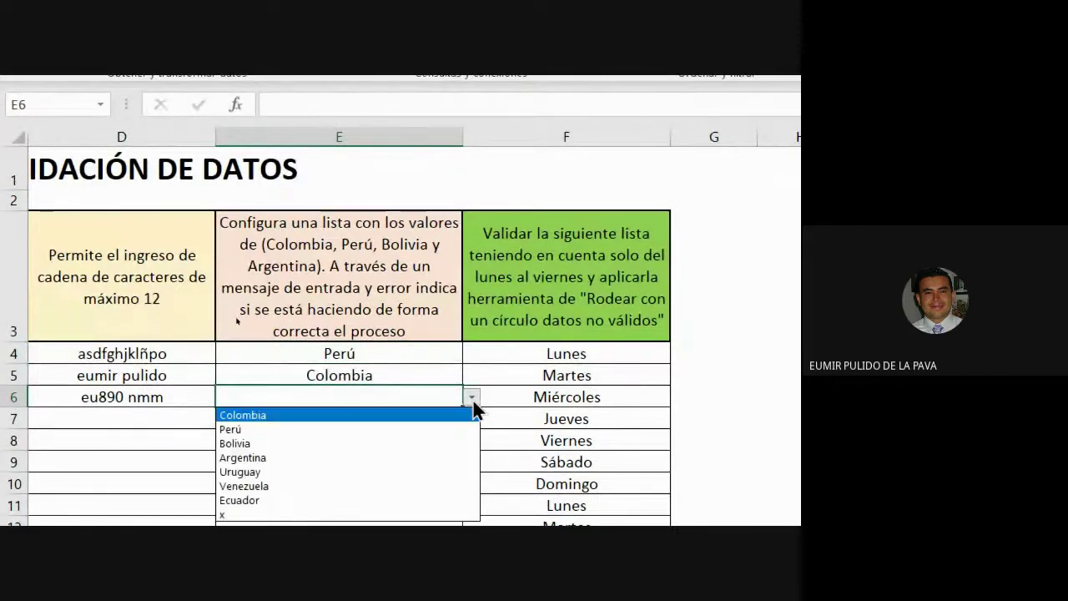
key("Escape")
type("U")
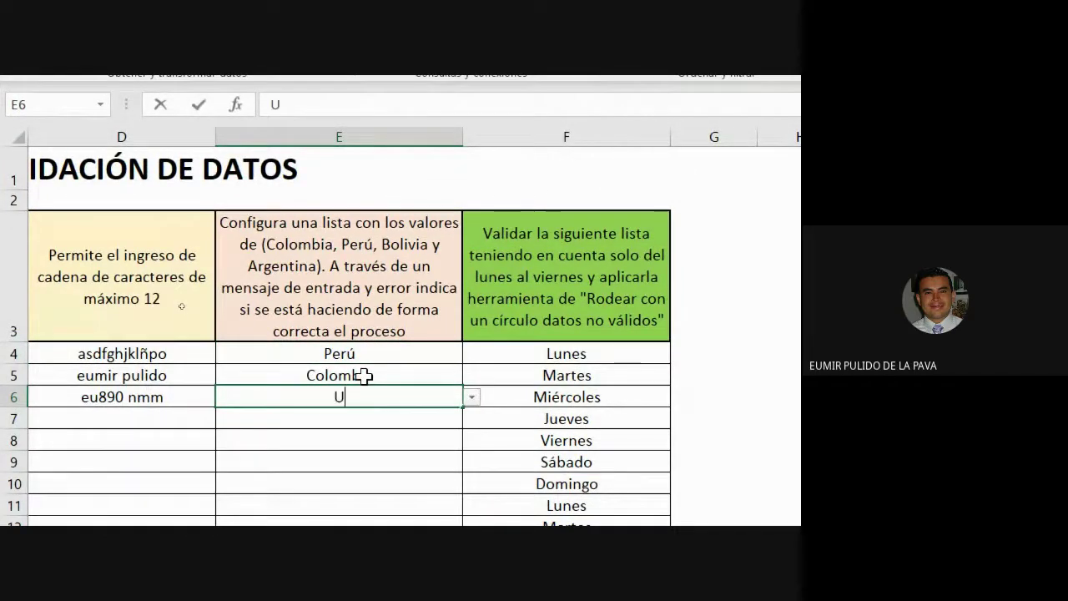
type("SA")
key("Return")
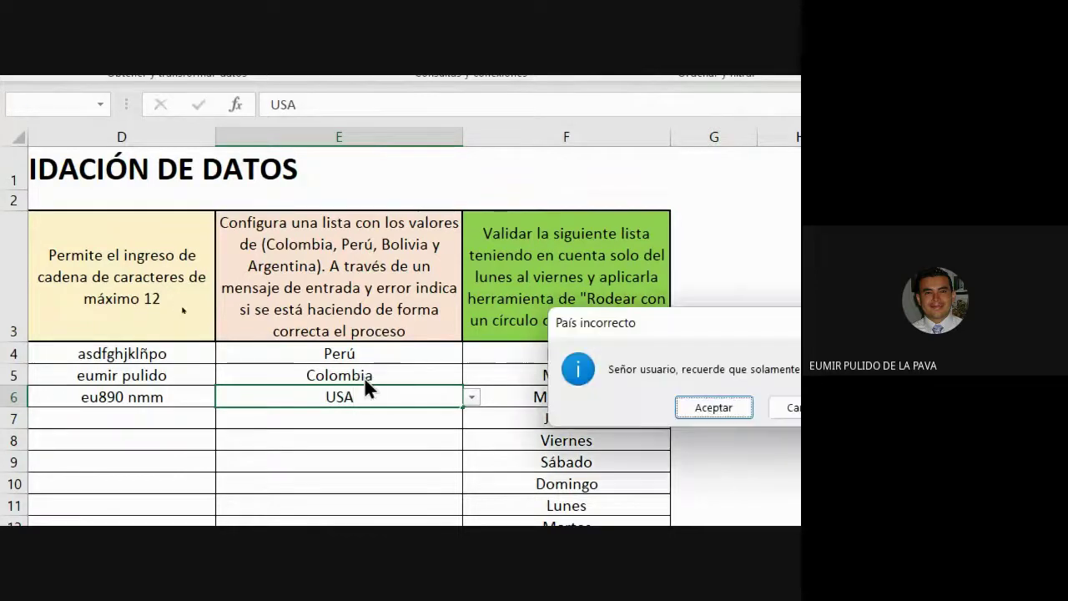
left_click_drag(607, 338, 212, 420)
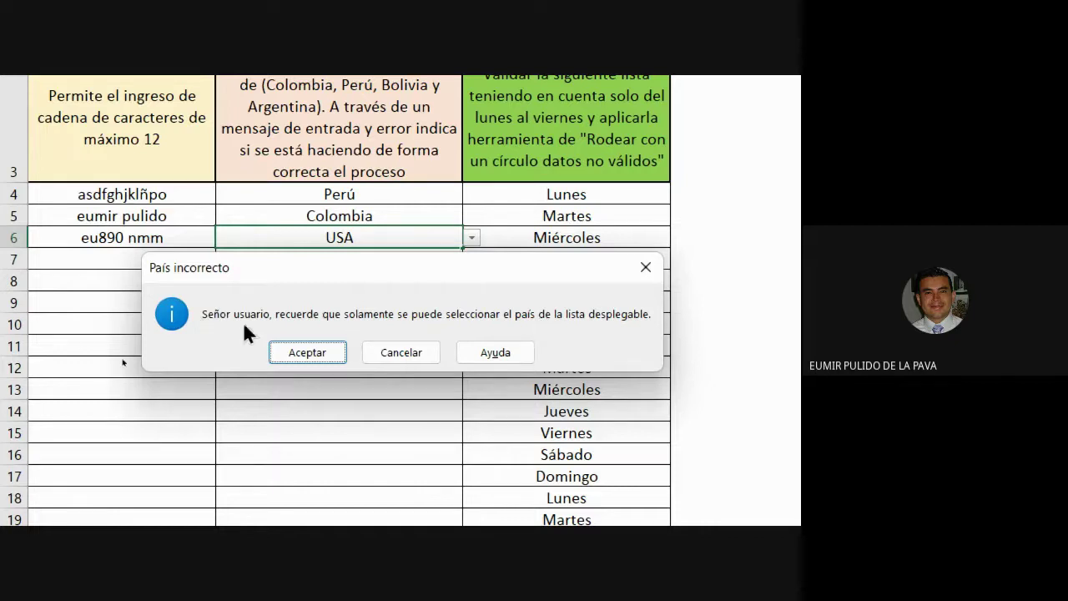
left_click(306, 352)
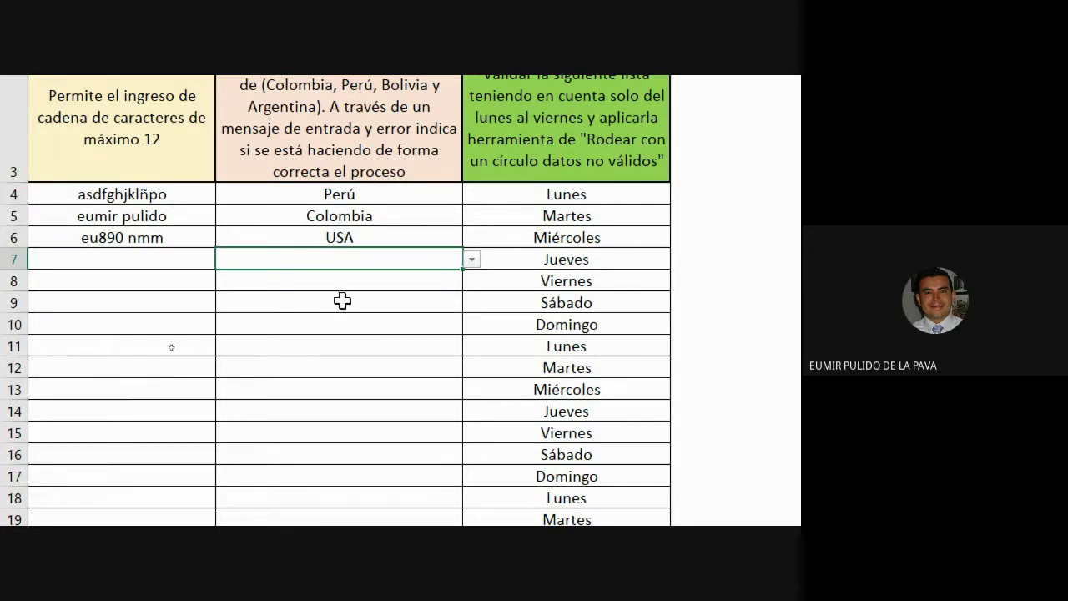
Step: Change the error alert style of column E's country validation to Advertencia and apply it
left_click_drag(370, 200, 371, 440)
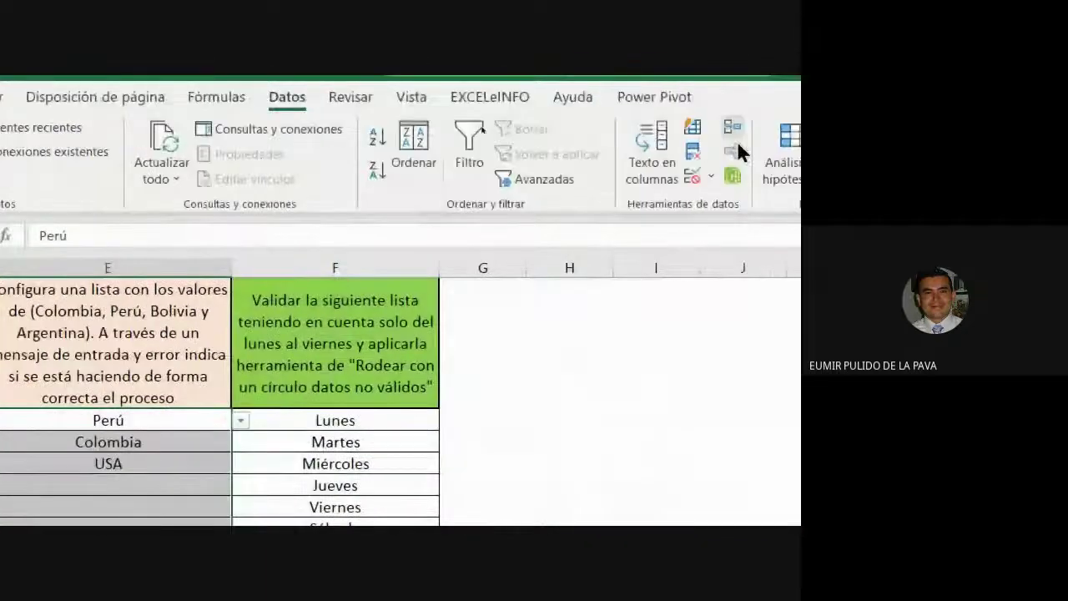
left_click(692, 174)
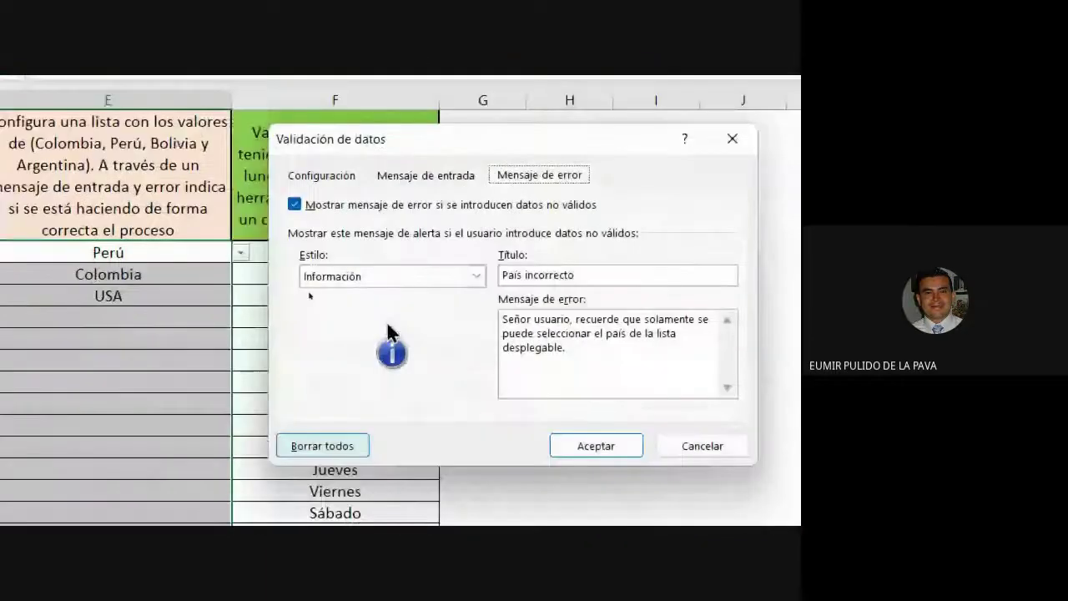
left_click(386, 275)
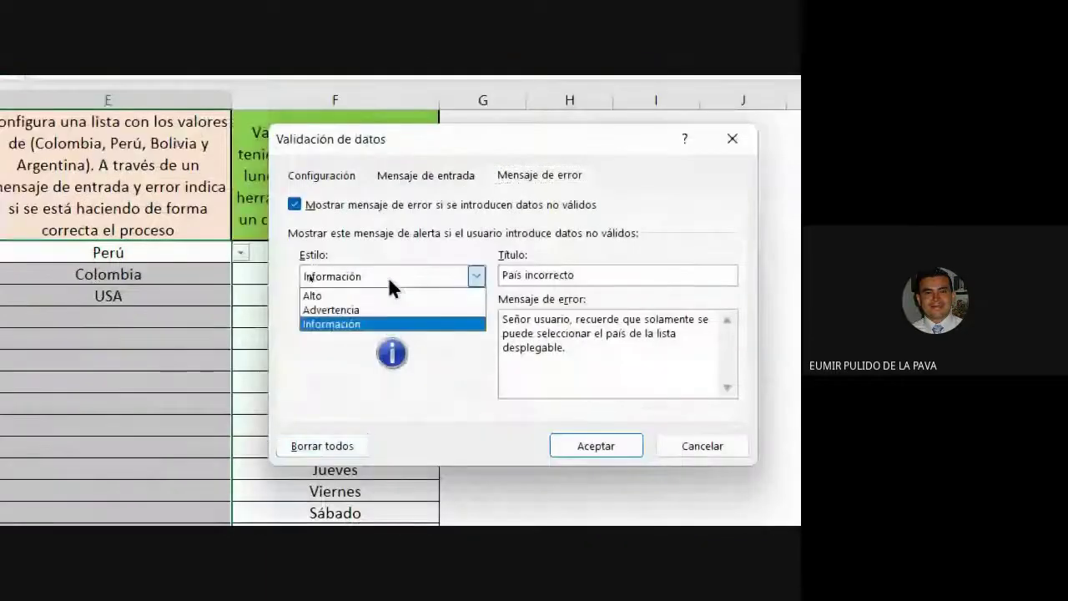
left_click(375, 310)
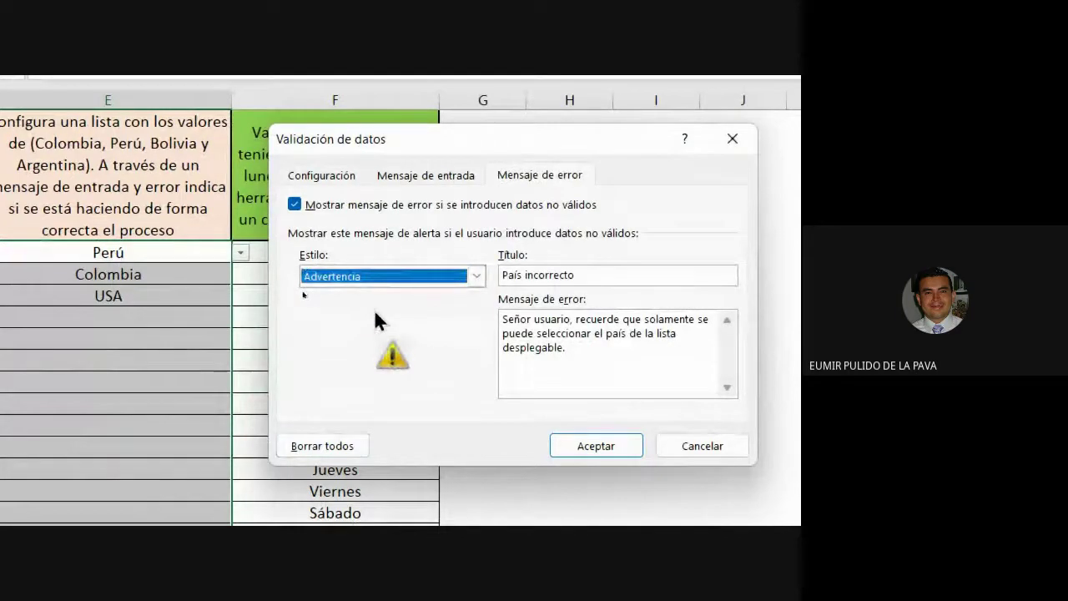
left_click(597, 451)
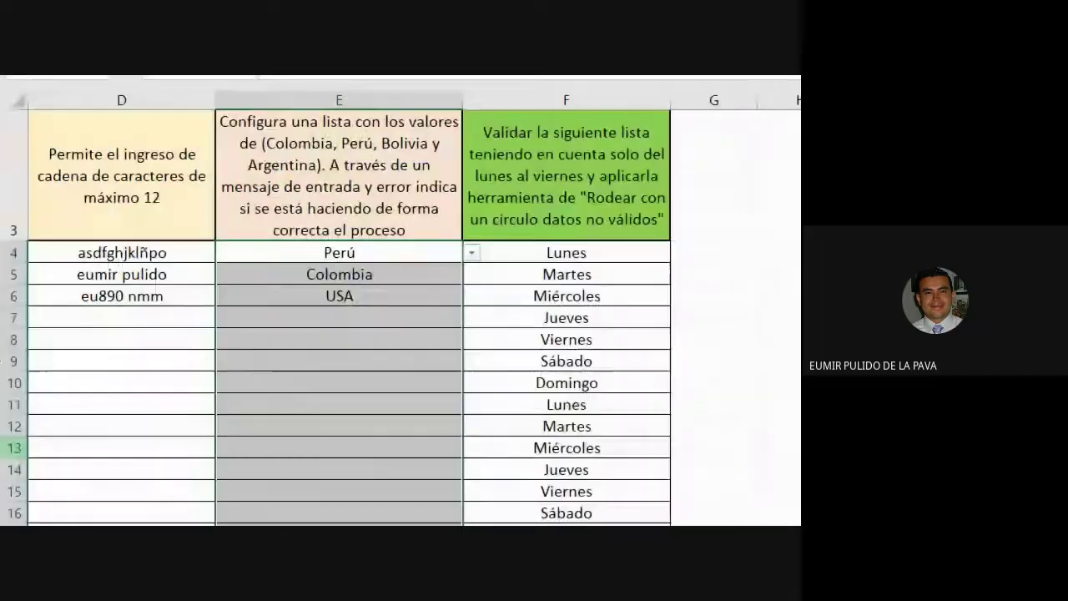
Step: Enter the unlisted country "españa" in E7 and choose to continue despite the warning alert
left_click(136, 319)
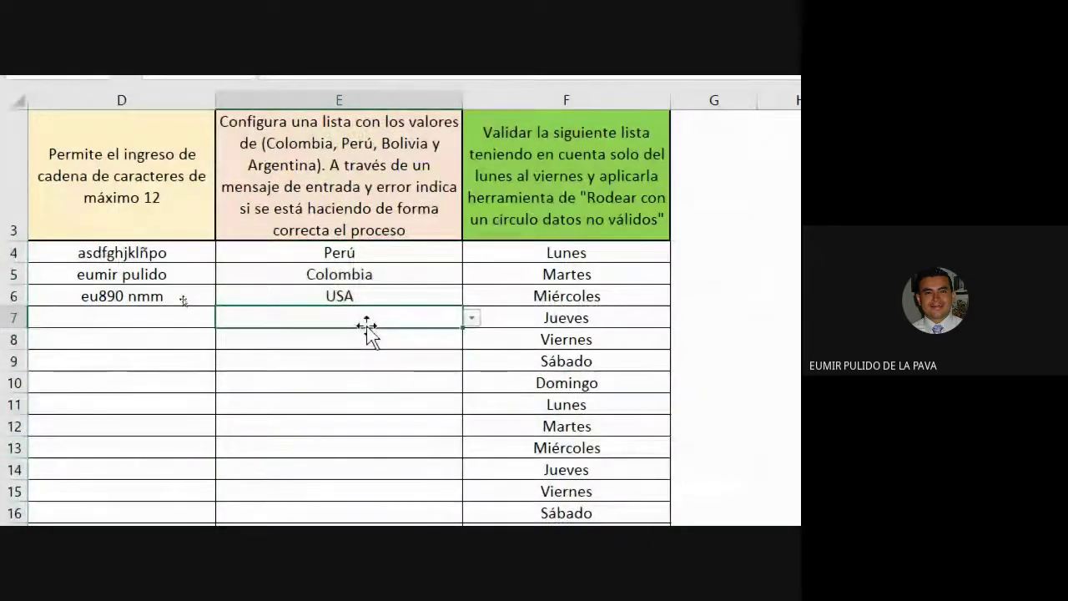
type("españa")
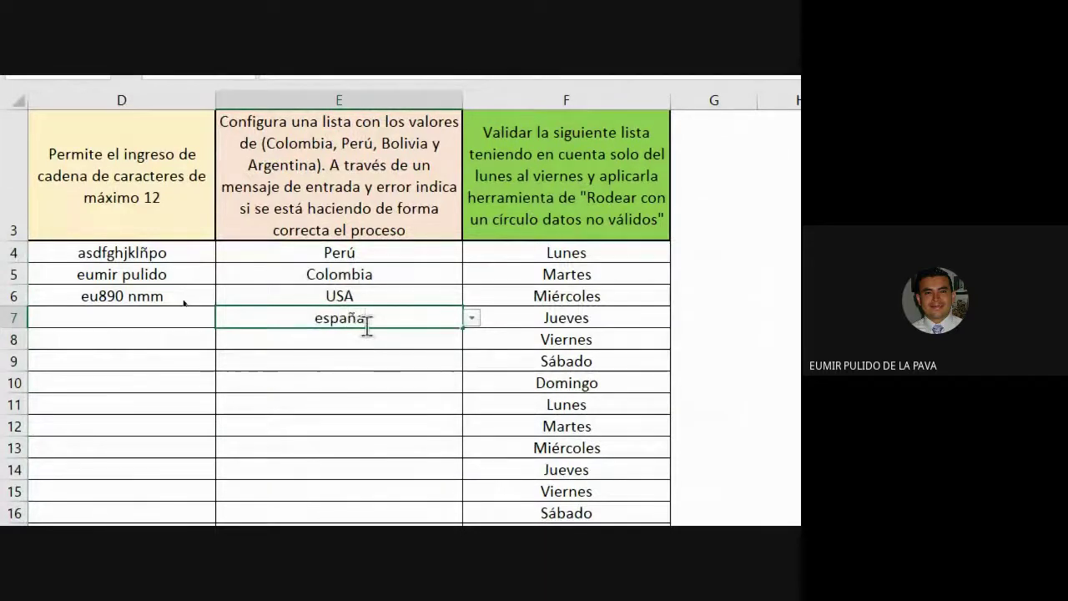
key("Return")
left_click_drag(600, 300, 408, 362)
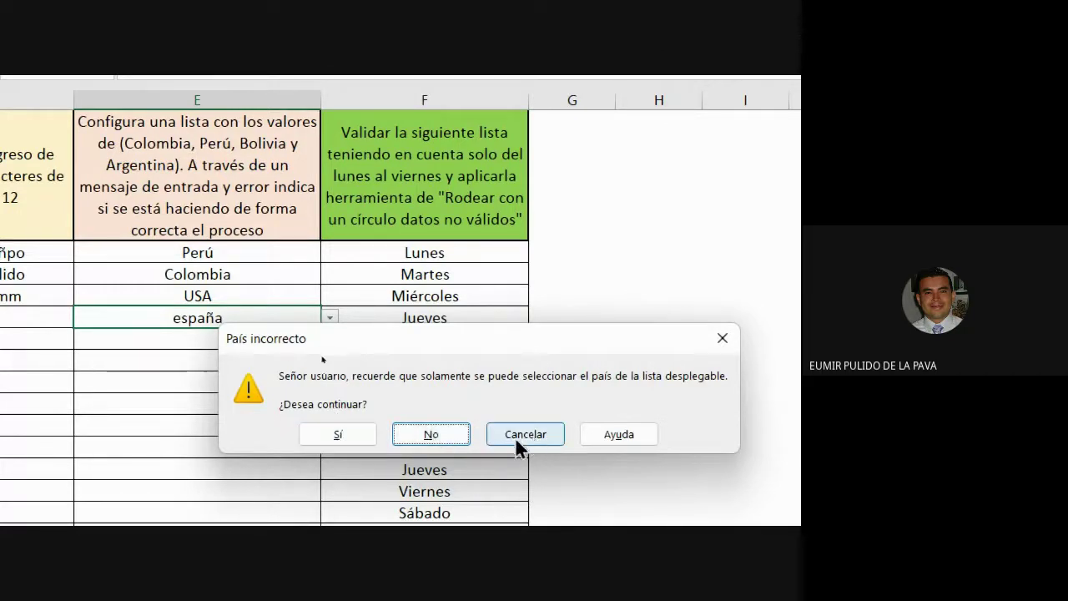
left_click(337, 434)
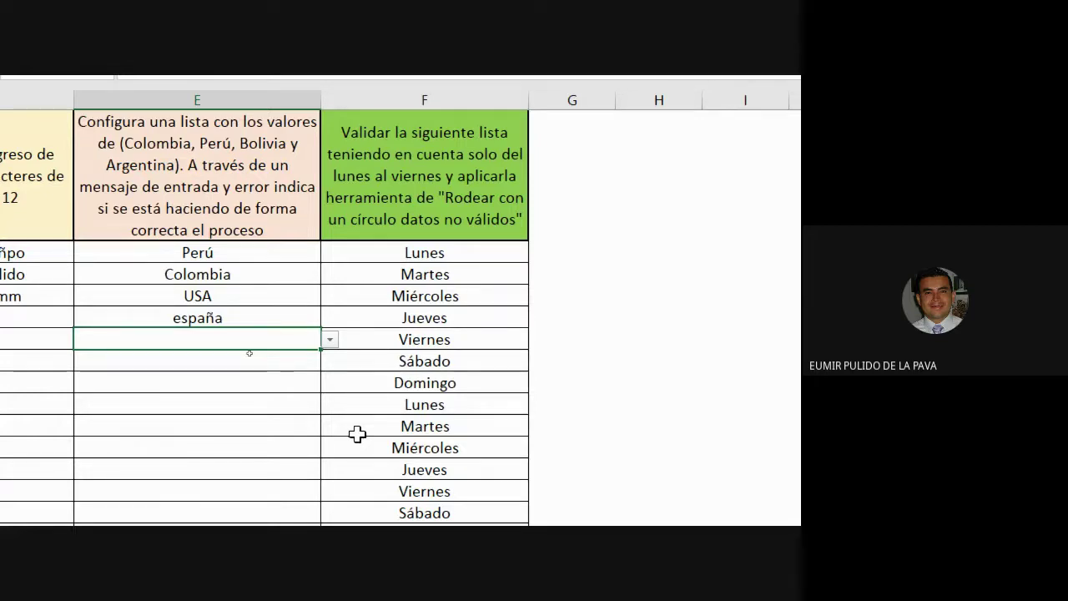
Step: Change the error alert style of column E's country validation to Alto and apply it
left_click_drag(252, 250, 252, 479)
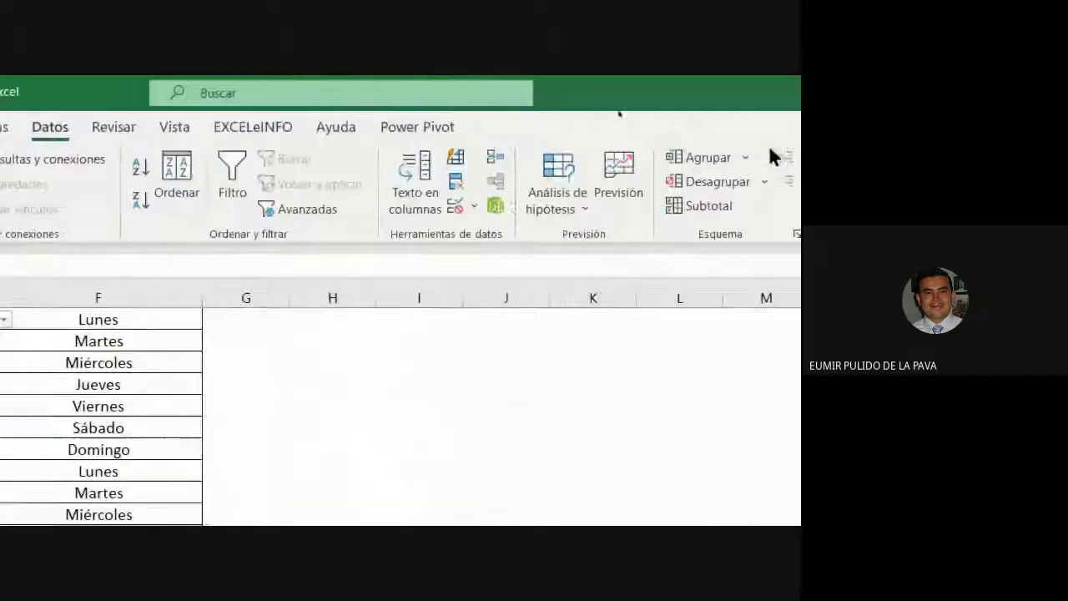
left_click(456, 212)
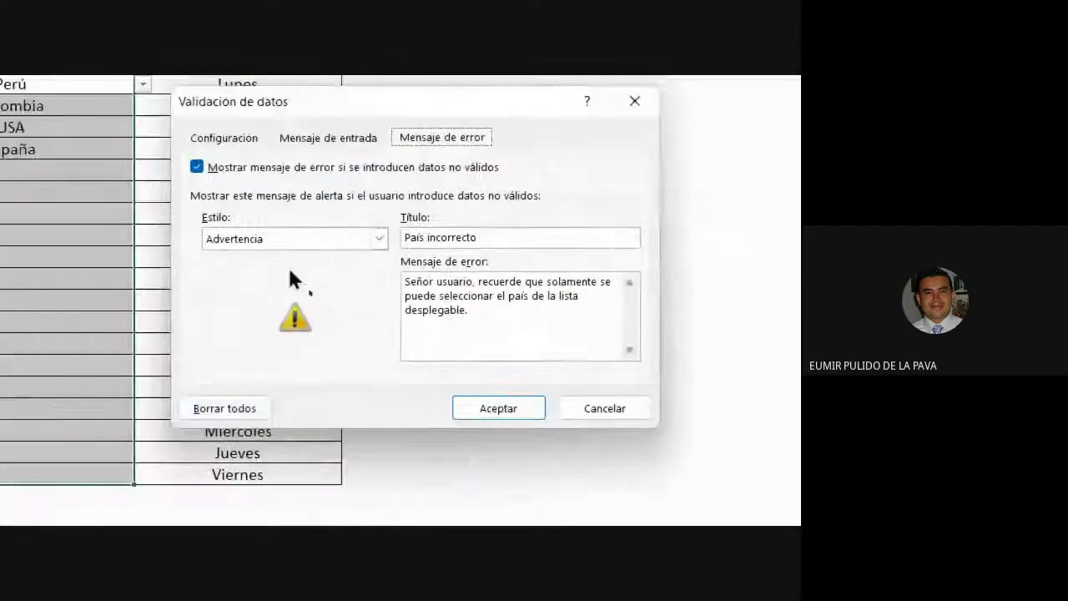
left_click(289, 239)
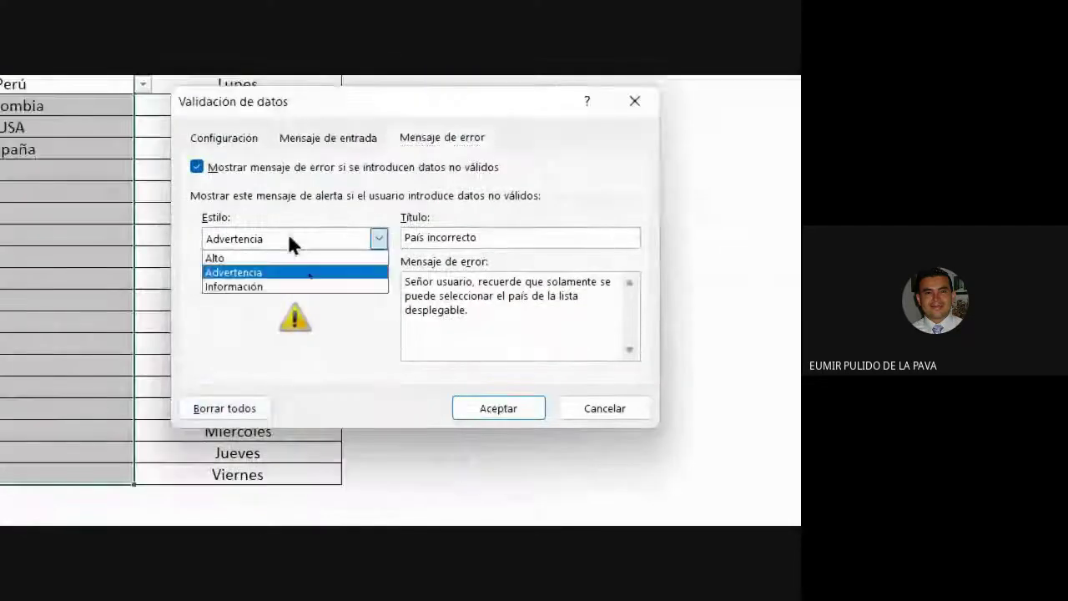
left_click(274, 256)
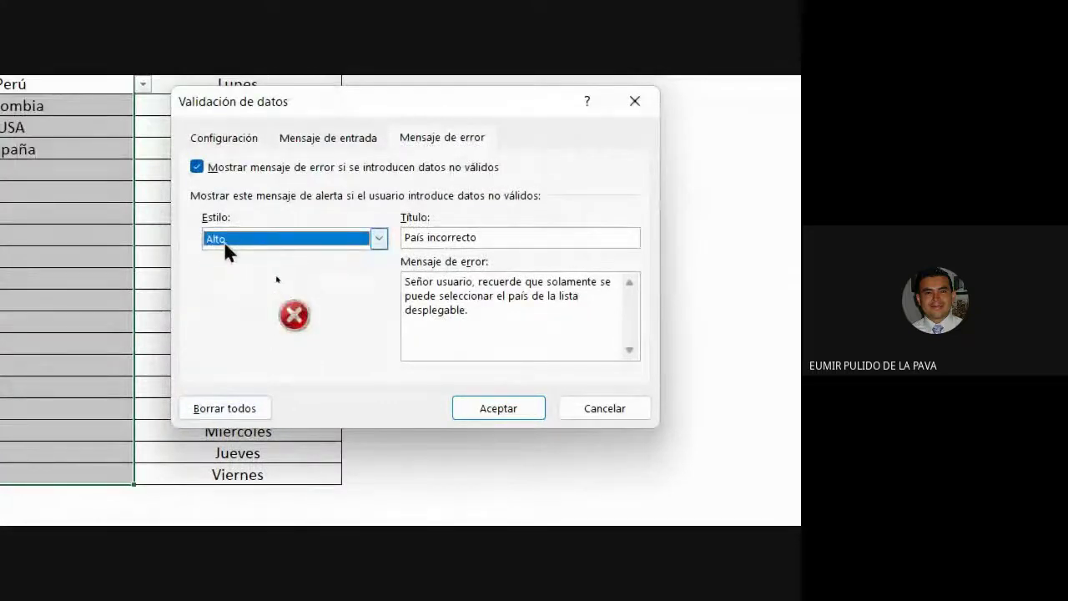
left_click(472, 413)
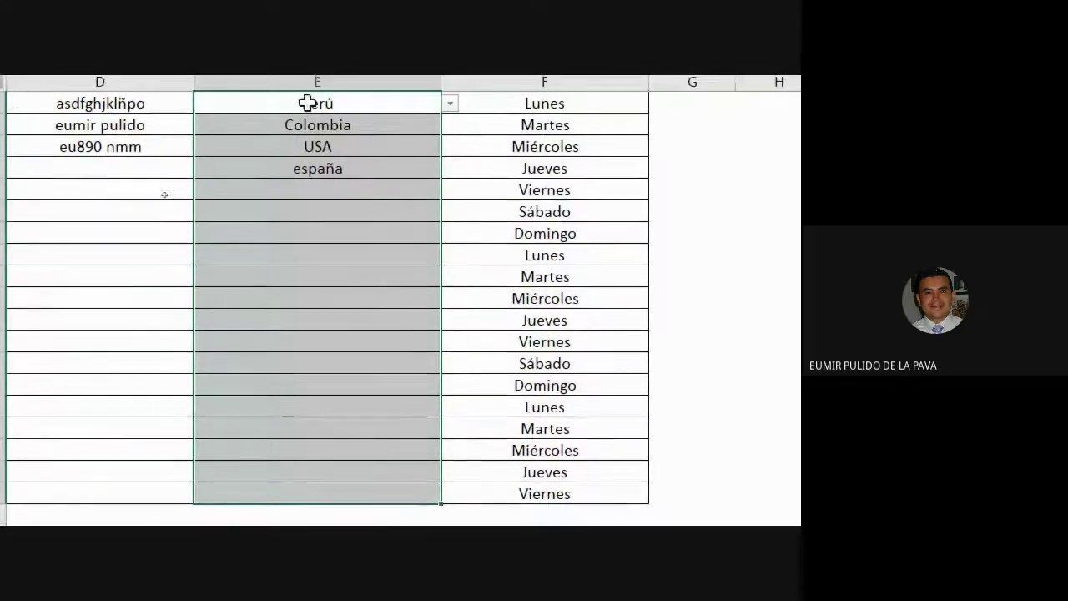
Step: Try to enter the unlisted country "canadá" in E8, choose to retry at the stop alert, and clear the entry
left_click(19, 175)
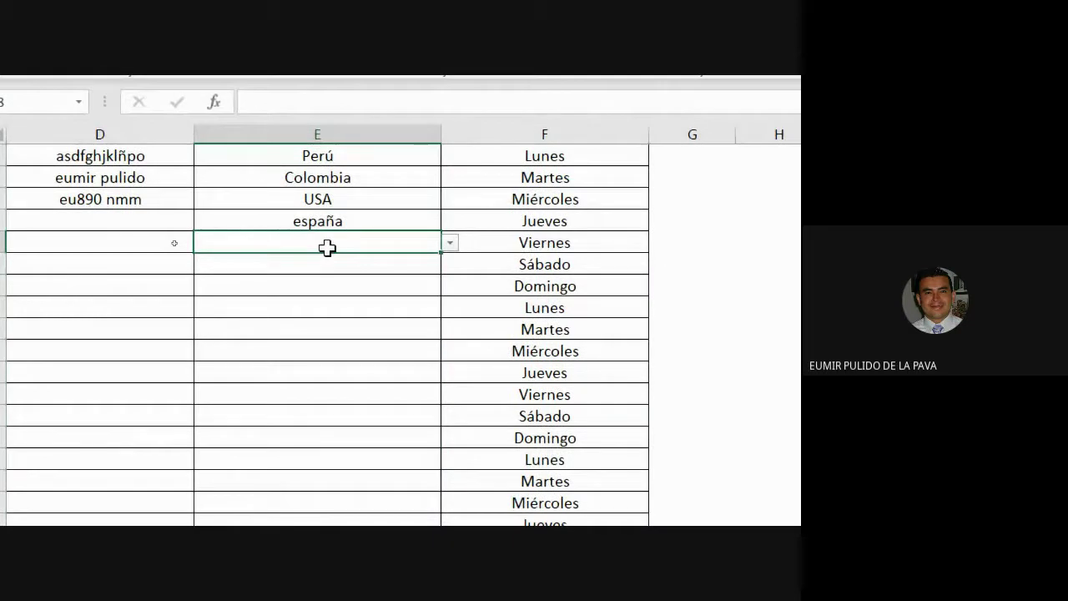
type("cada")
key("BackSpace")
key("BackSpace")
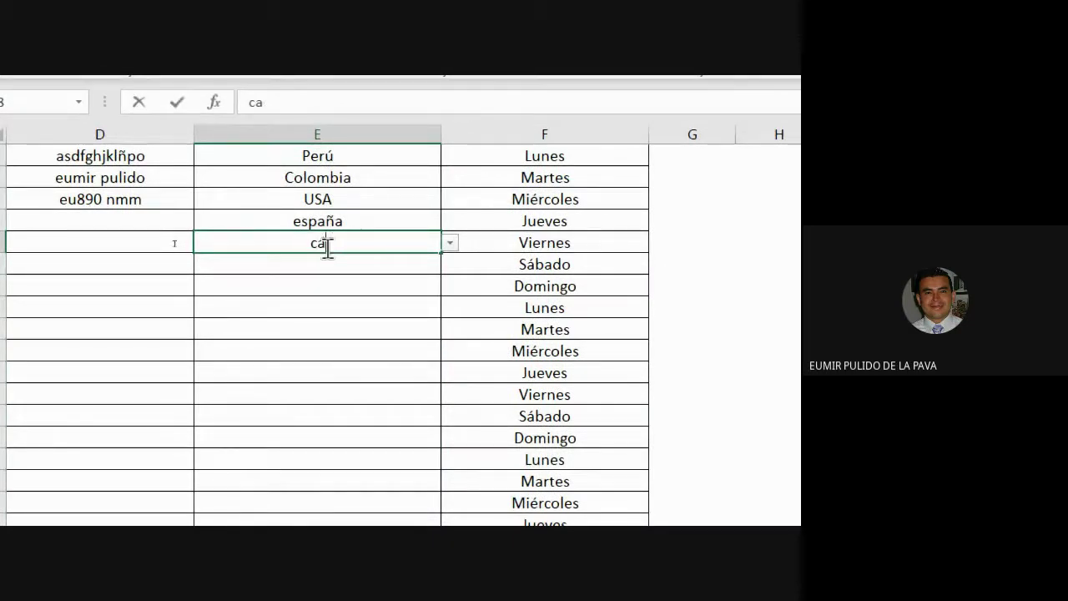
type("nadá")
key("Return")
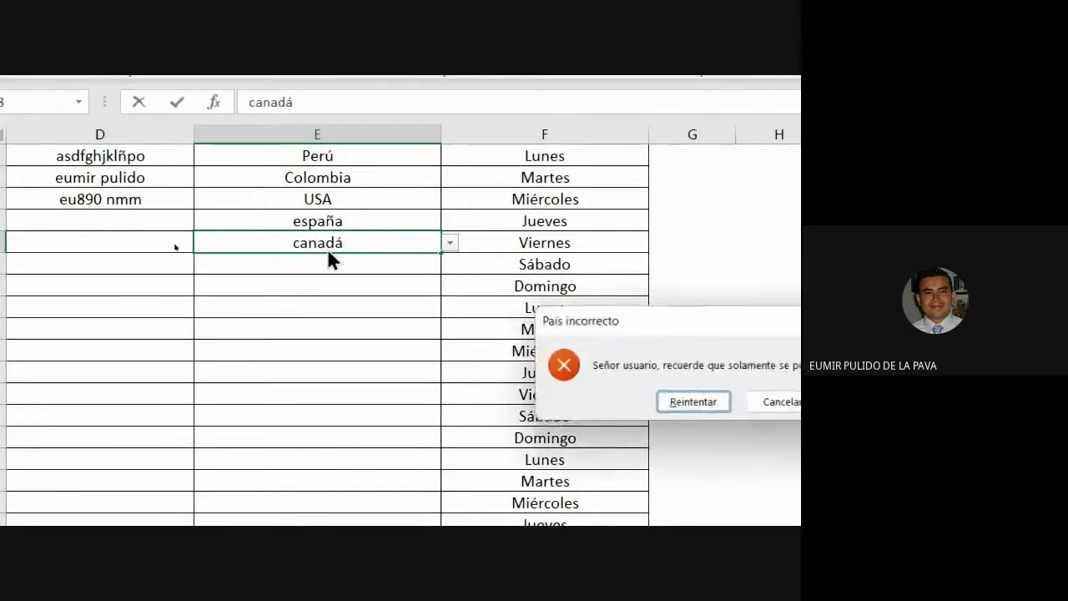
left_click_drag(580, 315, 286, 291)
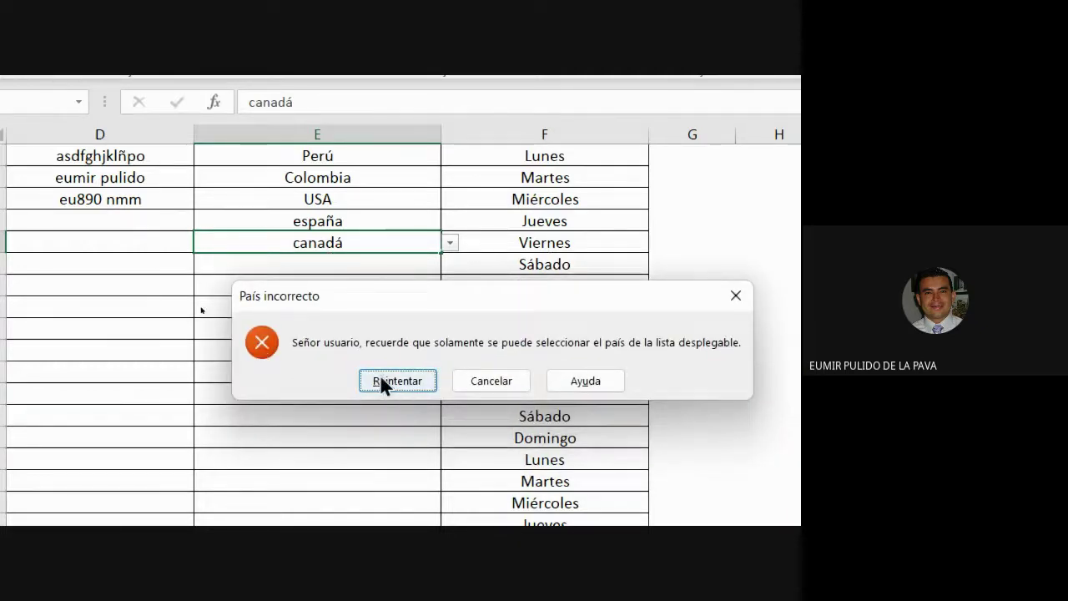
left_click(384, 382)
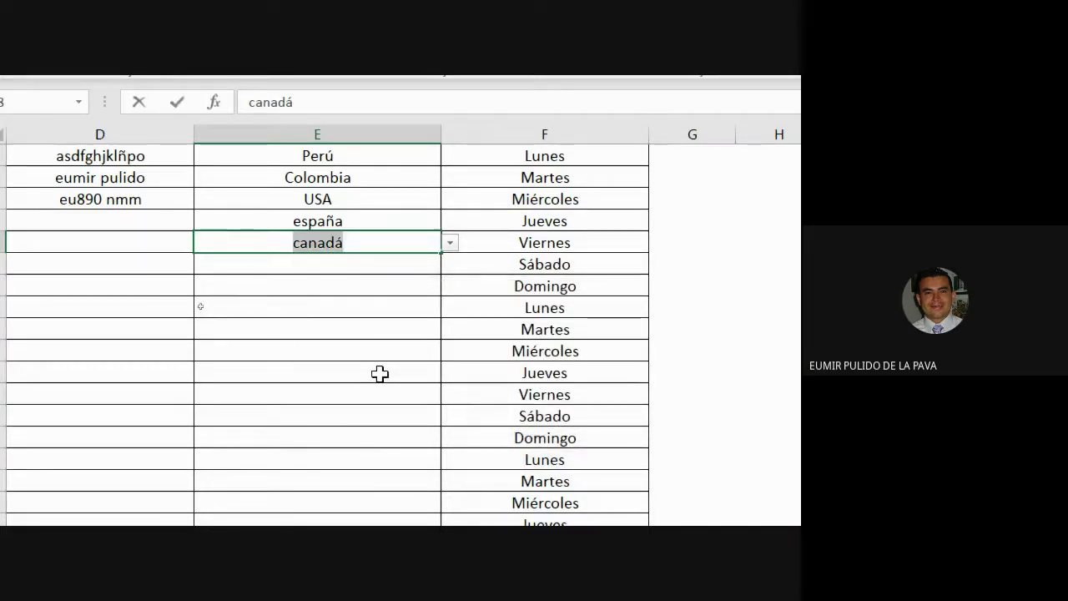
key("BackSpace")
key("Return")
Step: Choose Argentina in E8 from the country list
left_click(397, 237)
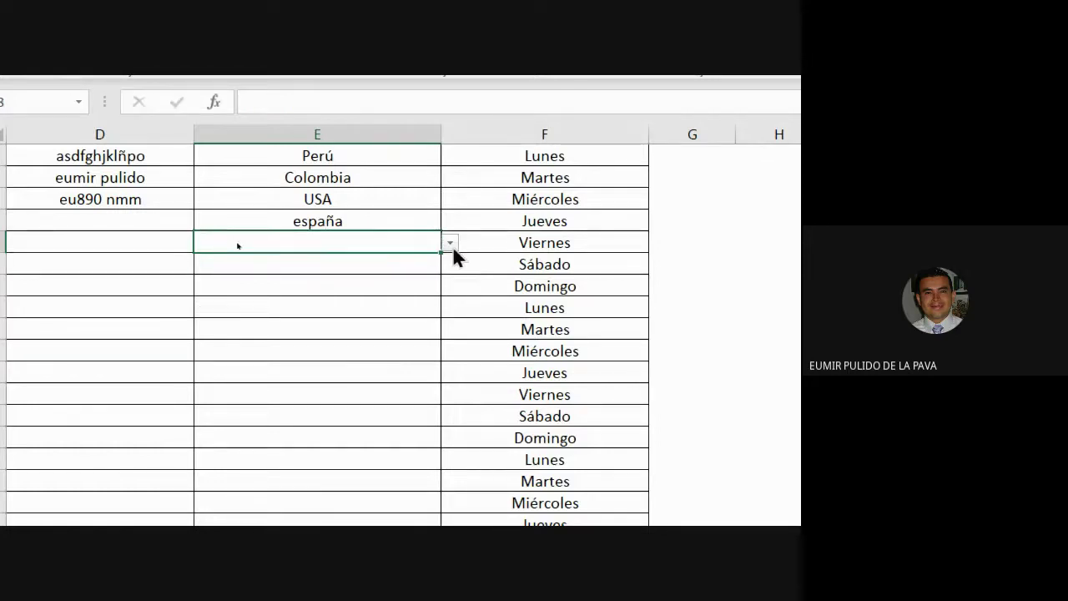
left_click(451, 243)
left_click(313, 304)
Step: Try to enter the invalid texts "ddd" and "ddddd" in E9, retrying once and cancelling the last entry at the stop alert
left_click(330, 265)
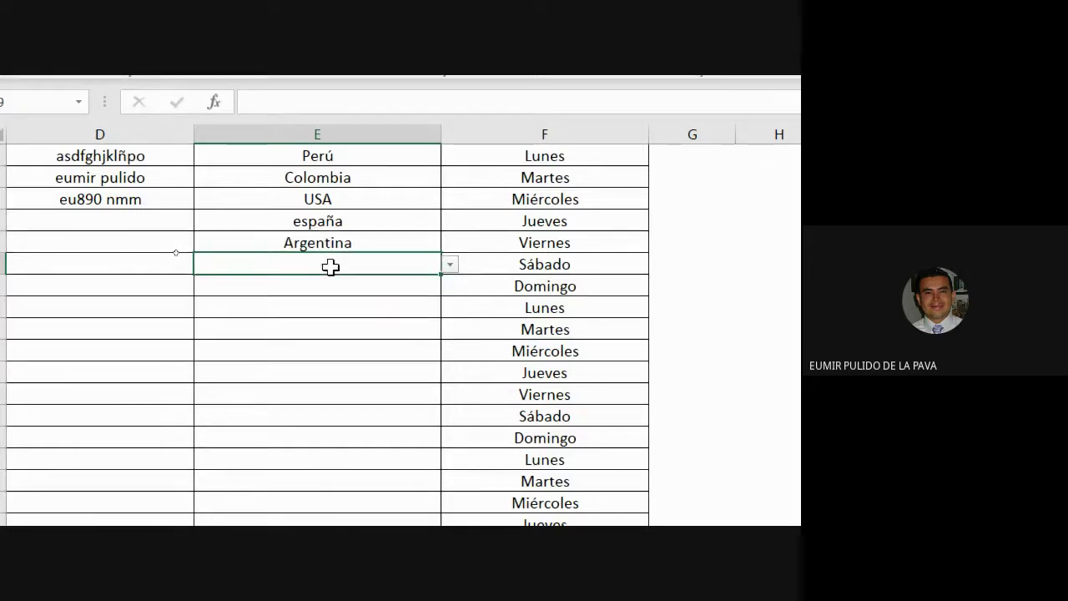
type("ddd")
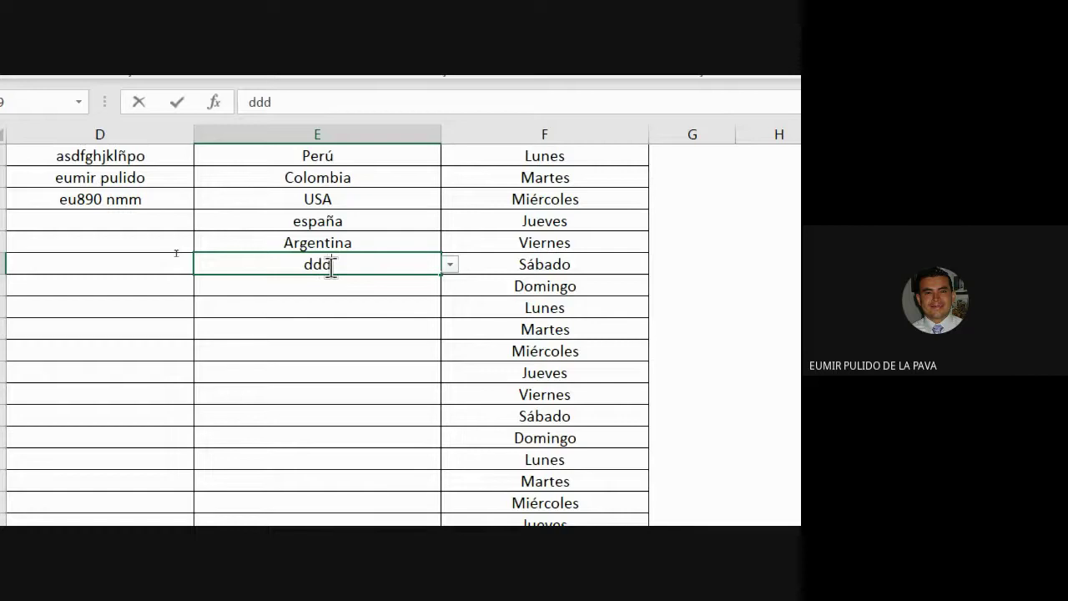
key("Return")
key("Return")
type("ddddd")
key("Return")
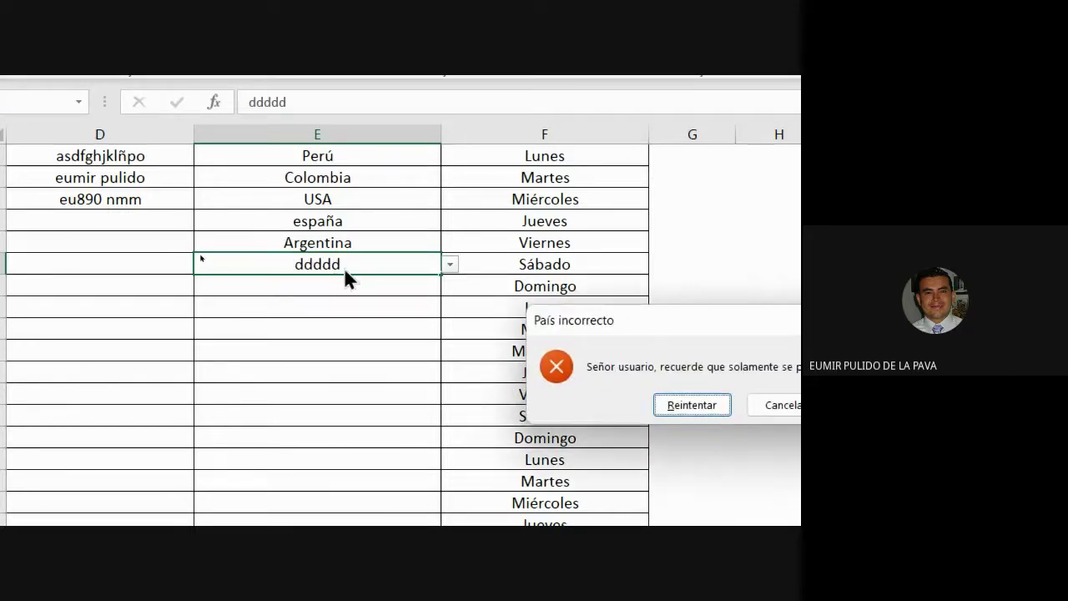
left_click_drag(600, 326, 363, 321)
left_click(550, 394)
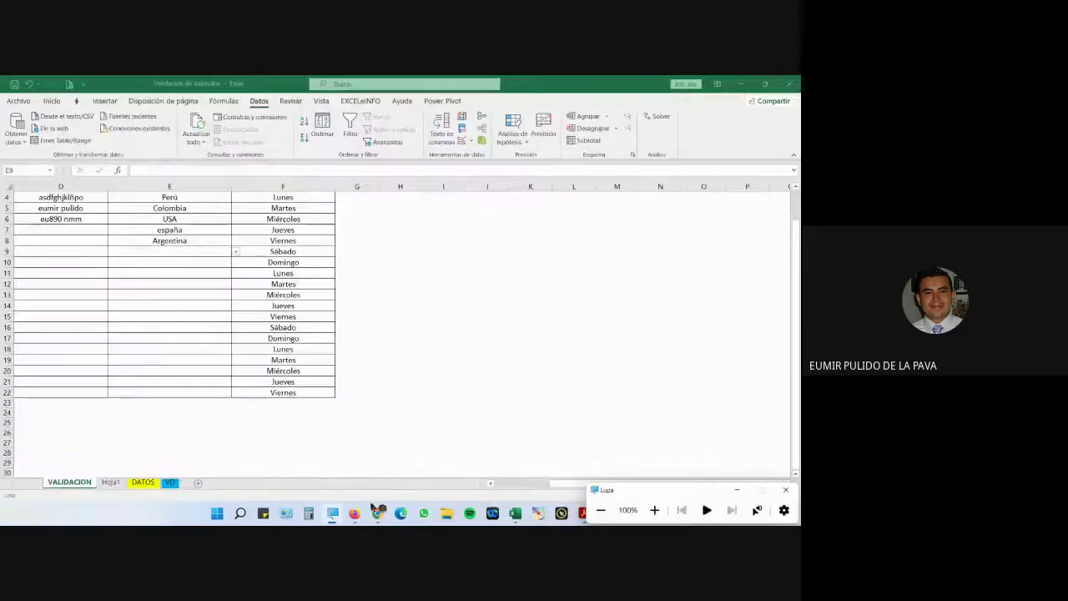
Step: Switch to the course guide PDF in Acrobat Reader and review its topics from sorting data through to the evaluation activities
left_click(361, 486)
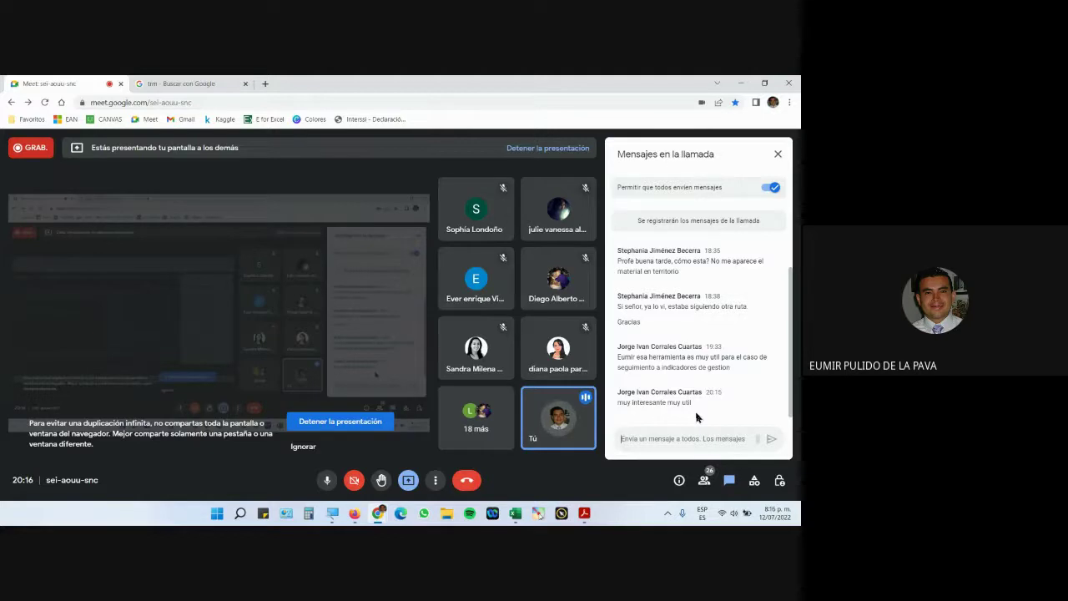
left_click(584, 512)
scroll(459, 411, "down", 3)
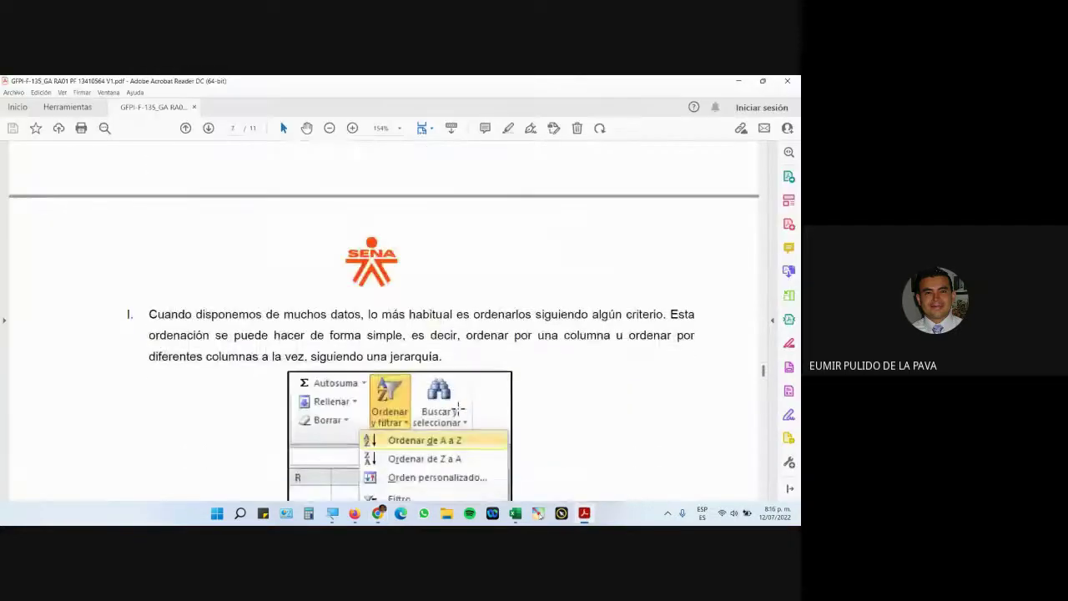
scroll(458, 406, "down", 10)
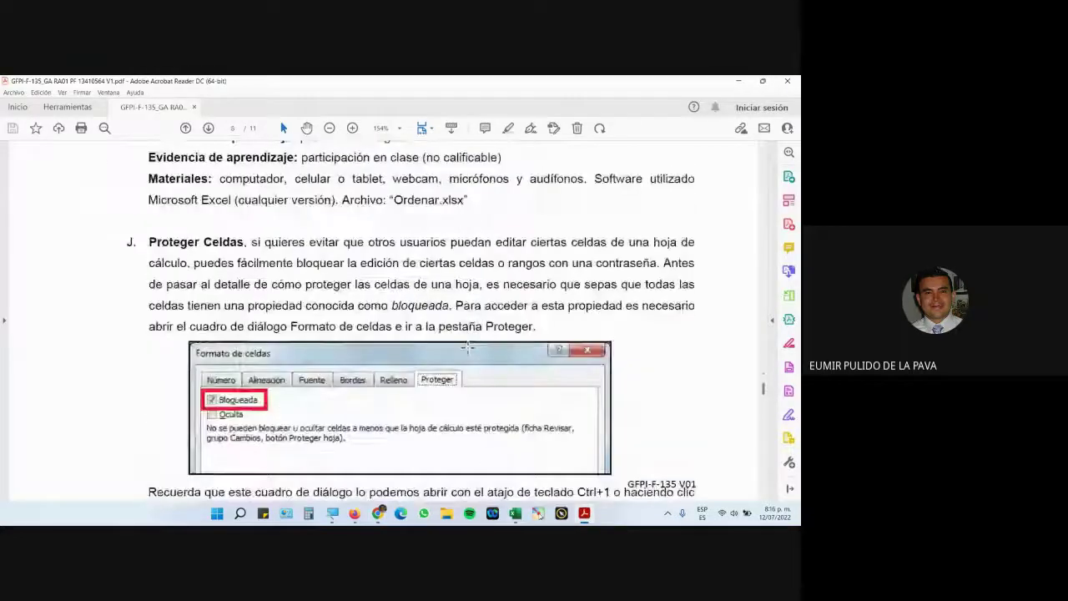
scroll(468, 347, "down", 10)
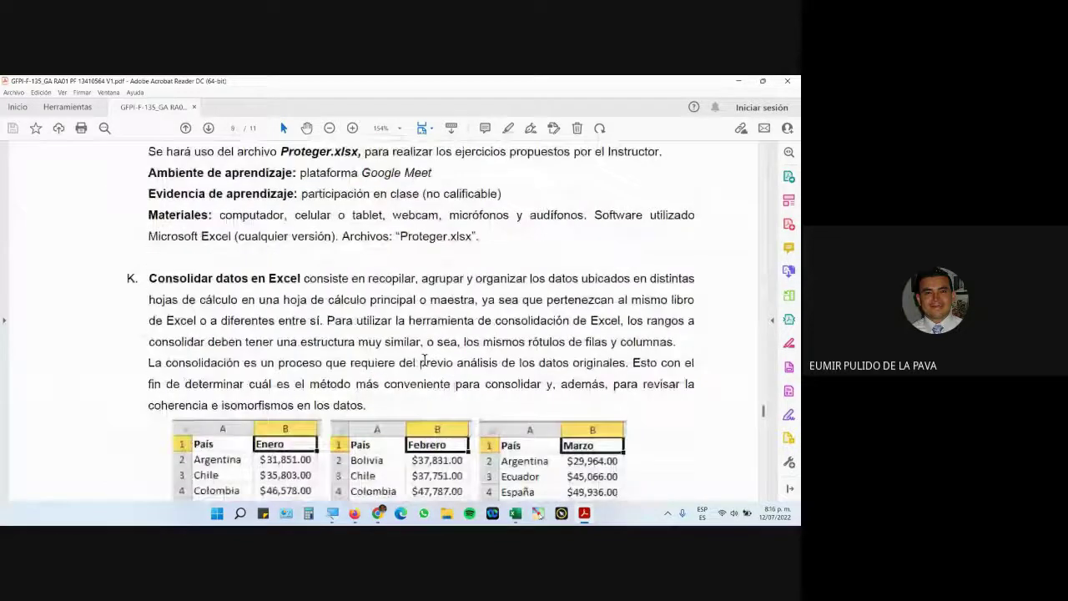
scroll(424, 360, "down", 10)
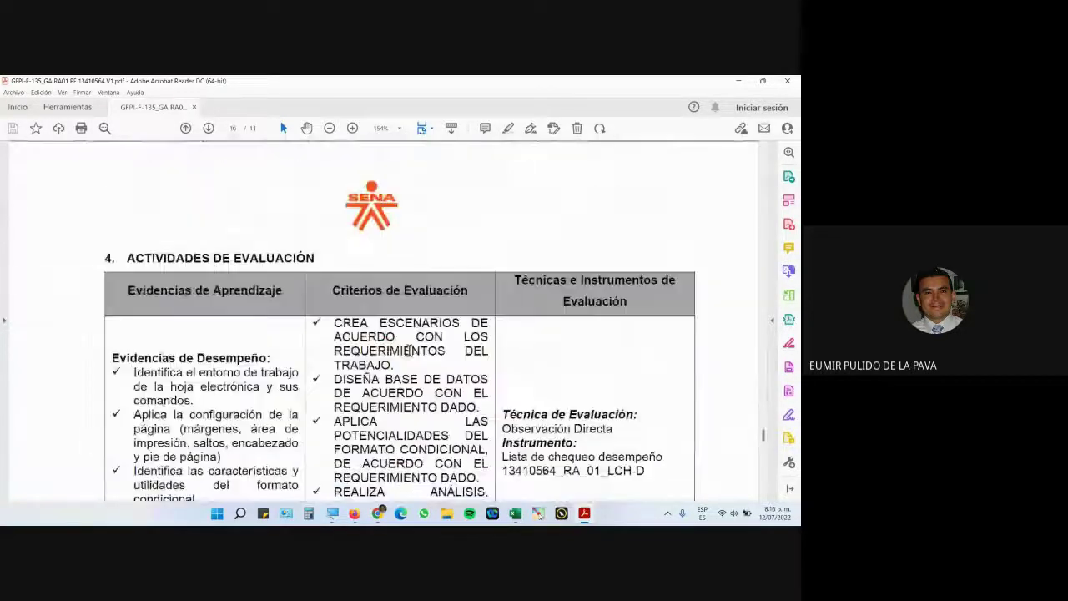
Step: Return to the Google Meet call in Chrome and stop presenting the screen
mouse_move(379, 518)
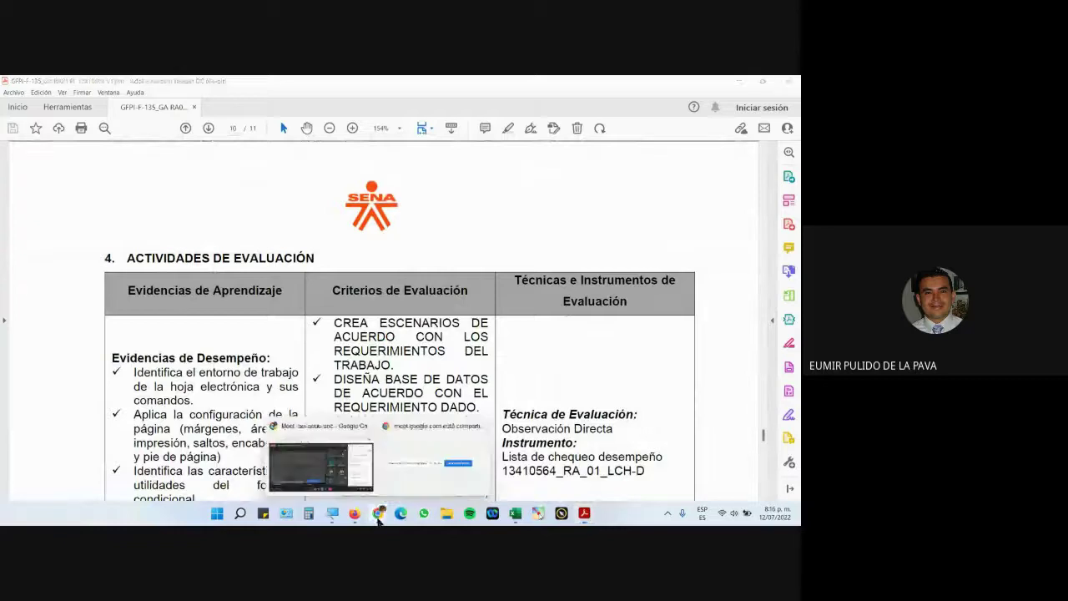
left_click(333, 457)
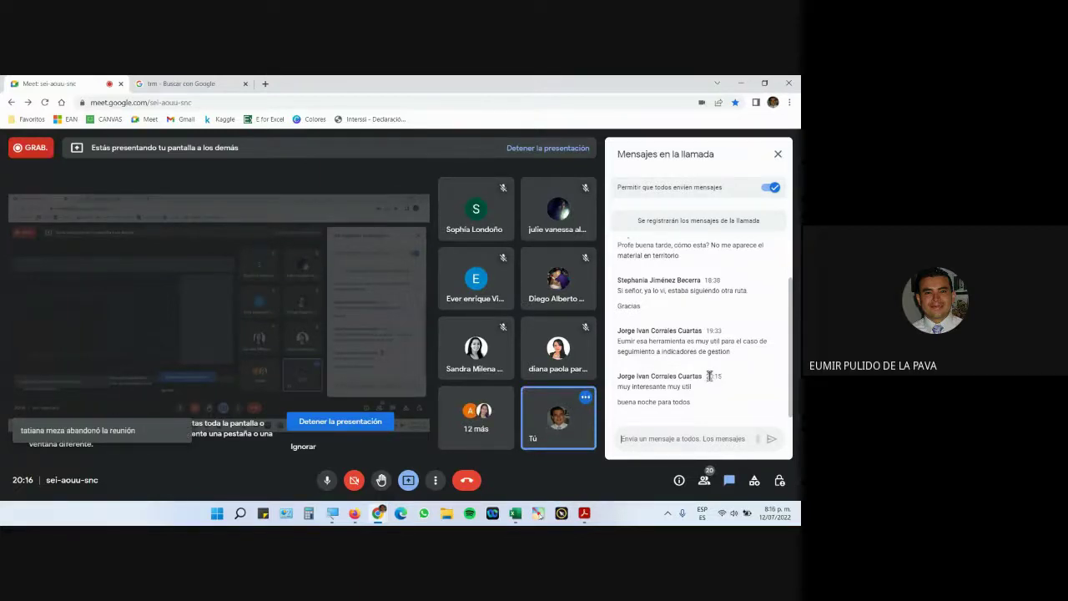
left_click(348, 427)
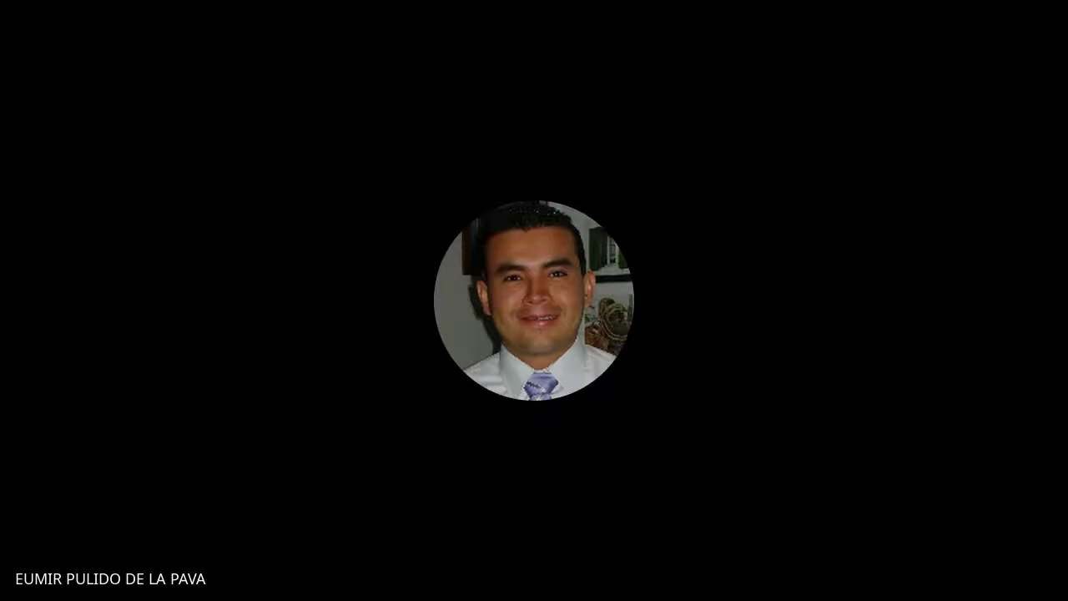